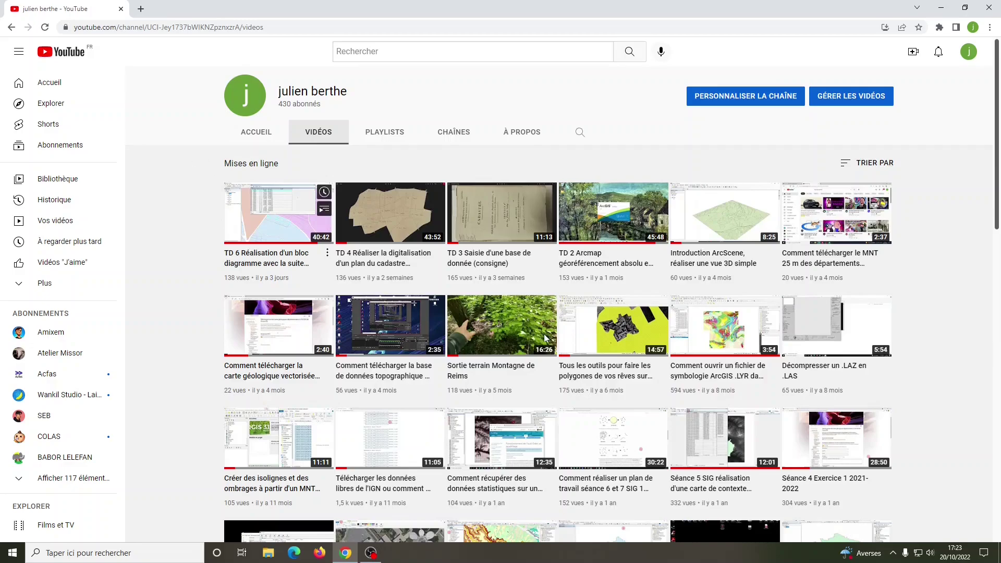
Look through the channel's list of uploaded GIS tutorial videos.
scroll(603, 234, "down", 6)
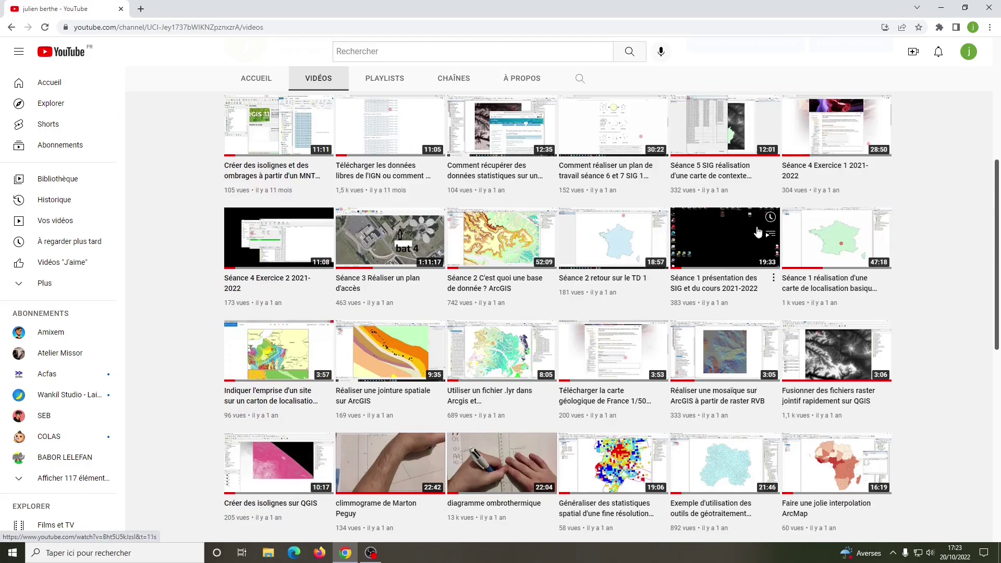
scroll(651, 274, "up", 6)
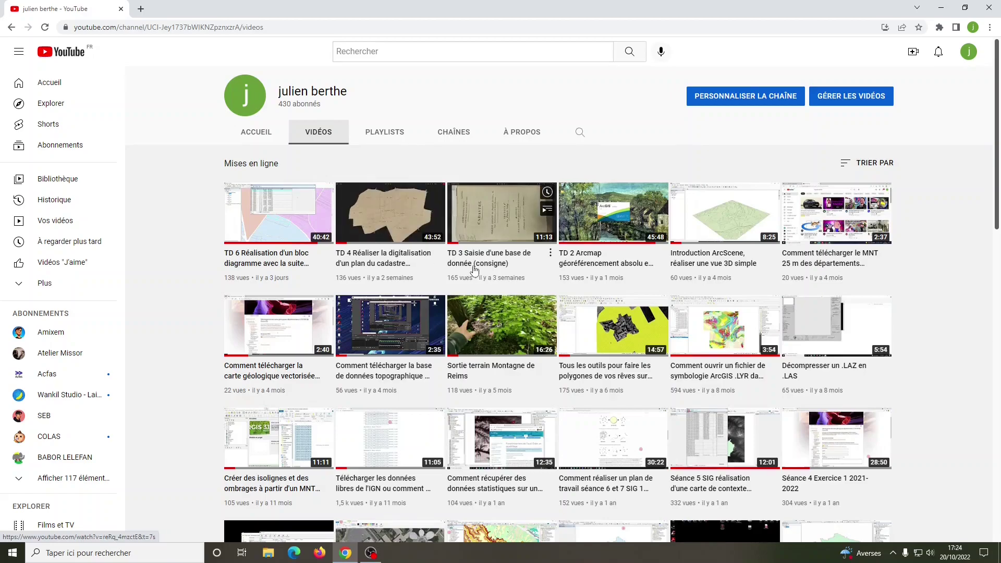
scroll(475, 269, "down", 6)
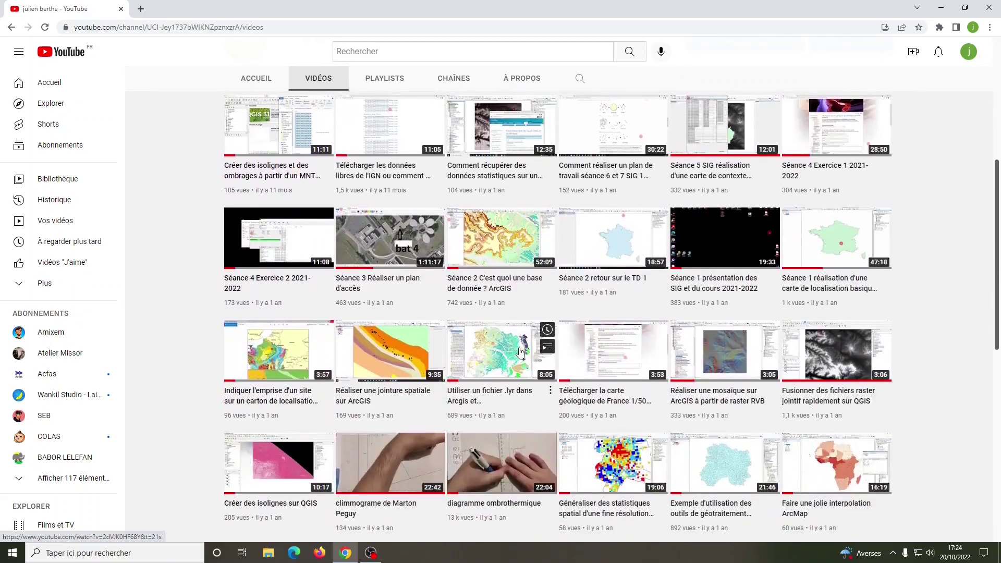
scroll(575, 317, "down", 4)
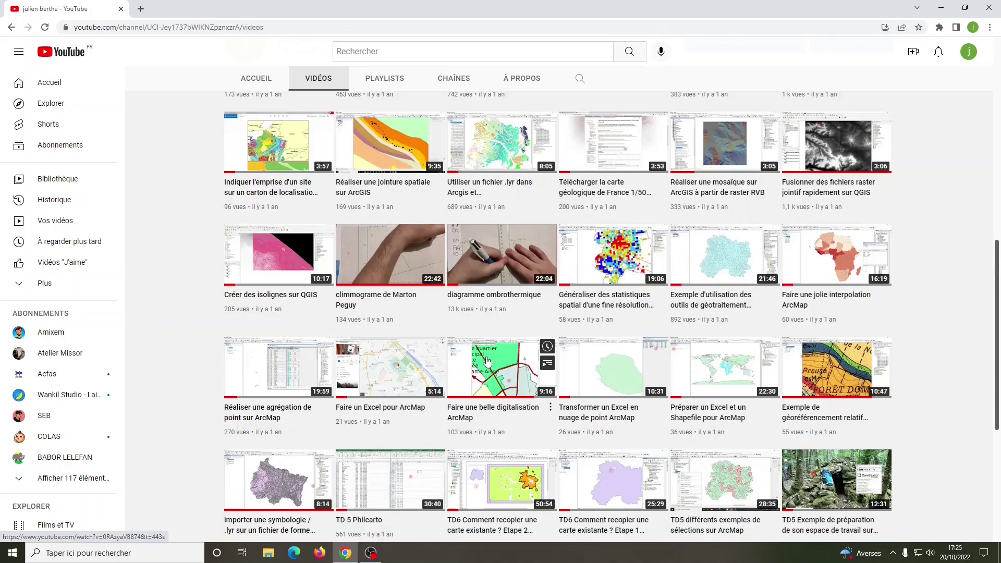
scroll(487, 361, "up", 9)
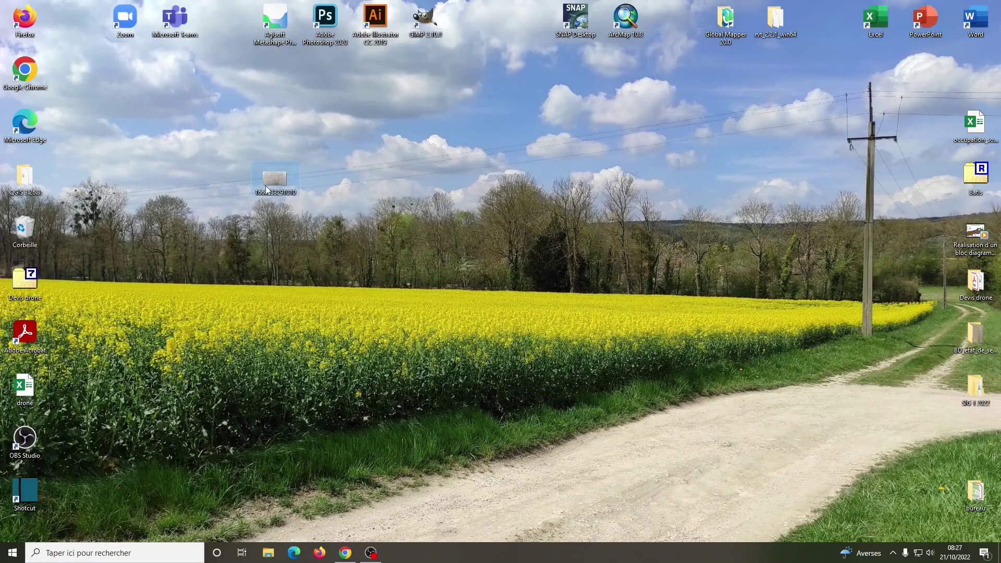
Open the sketched map image 1666333291010.jpg and arrange it side by side with a new blank Word document.
double_click(265, 186)
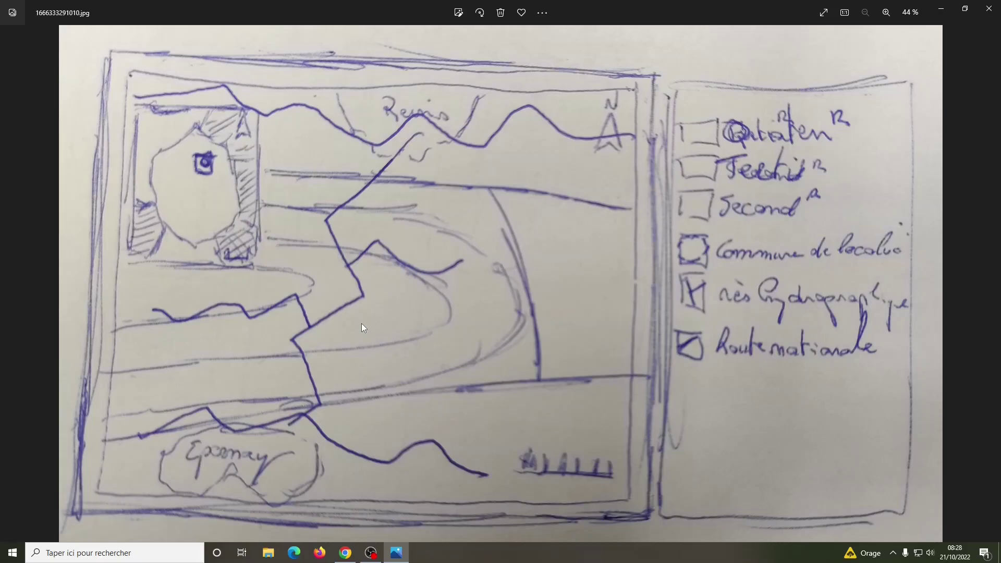
key("super")
type("word")
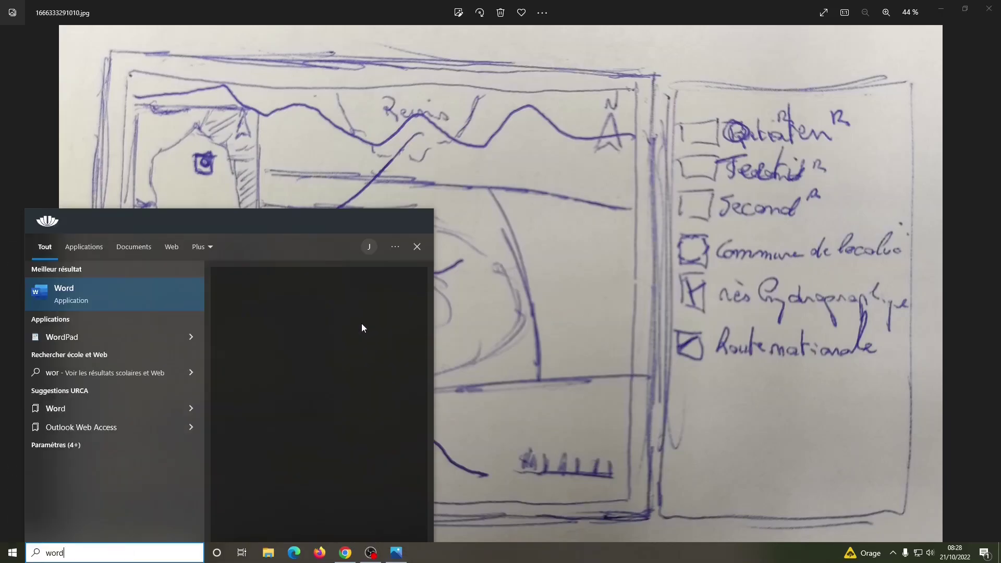
key("Return")
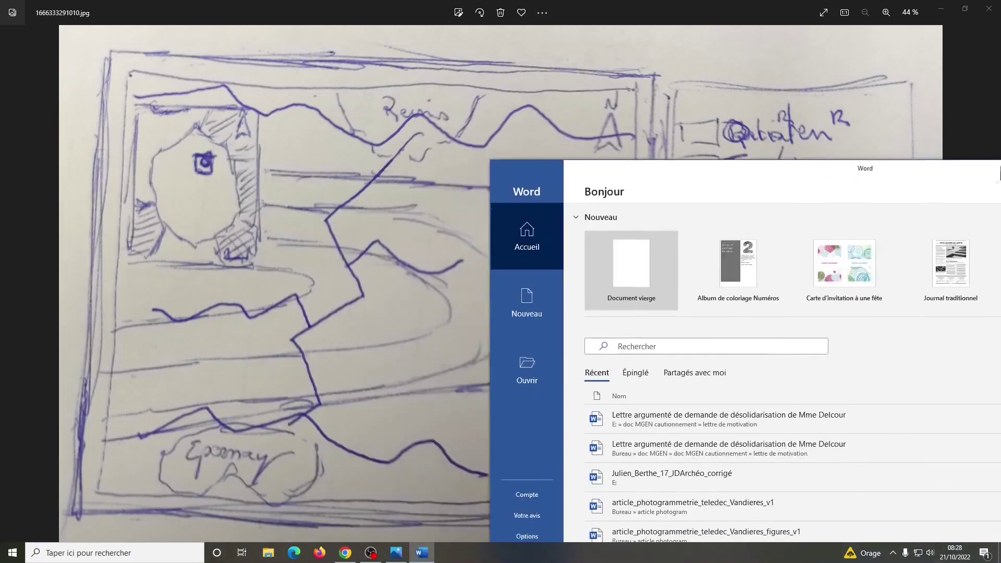
left_click_drag(999, 172, 1000, 172)
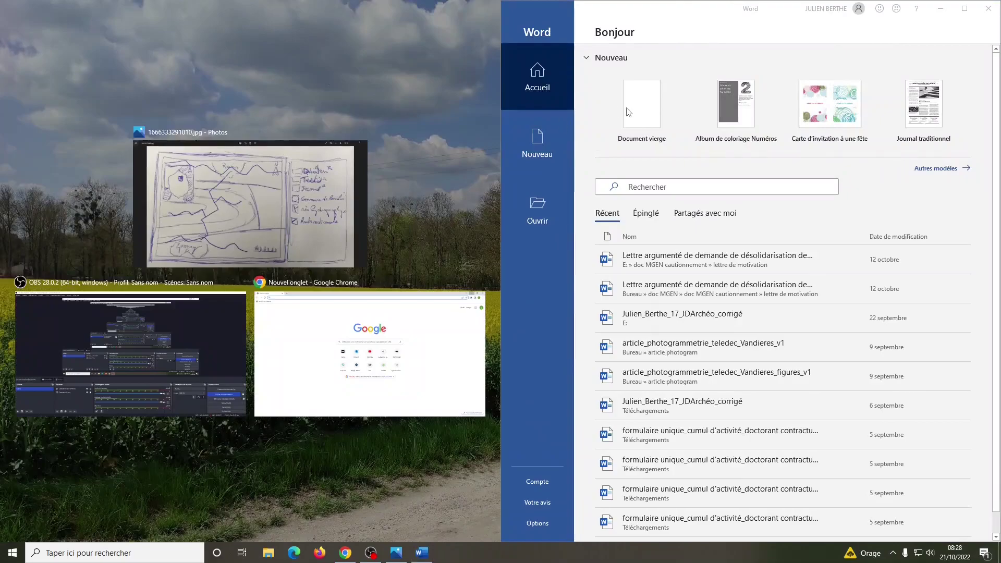
key("Return")
left_click(381, 12)
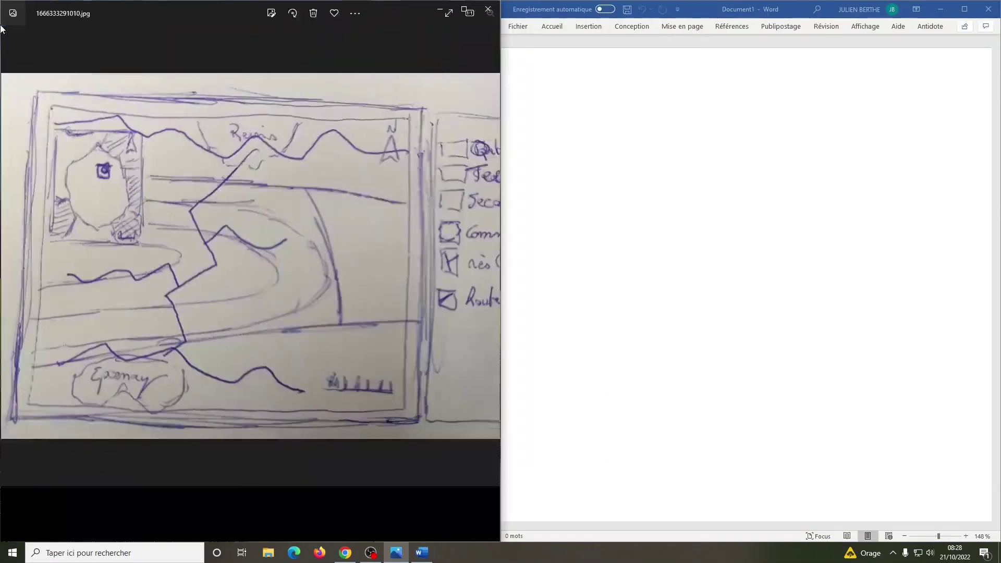
List the map layers Réseau hydrographique, Réseau routier, Communes and Géologie 1/50 000 on separate lines.
left_click(751, 171)
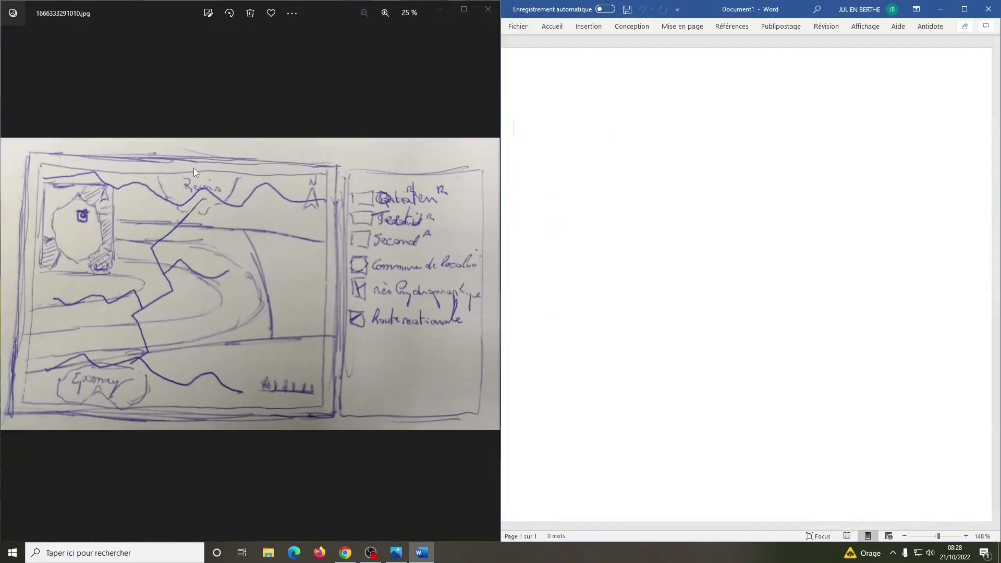
type("Réseau hydrographique")
key("Return")
type("Réseaux routier")
right_click(536, 154)
left_click(591, 196)
key("Return")
type("Communes")
key("Return")
type("Géologie 1/50 000 ")
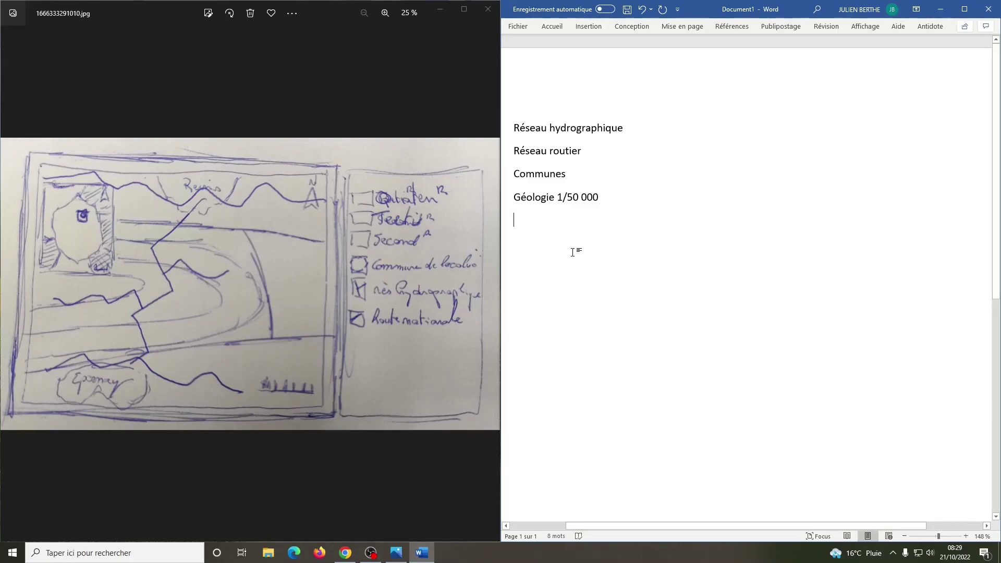
Add Ombrage, Orthophoto and Pays européen as separate lines at the end of the layer list.
type("MNT")
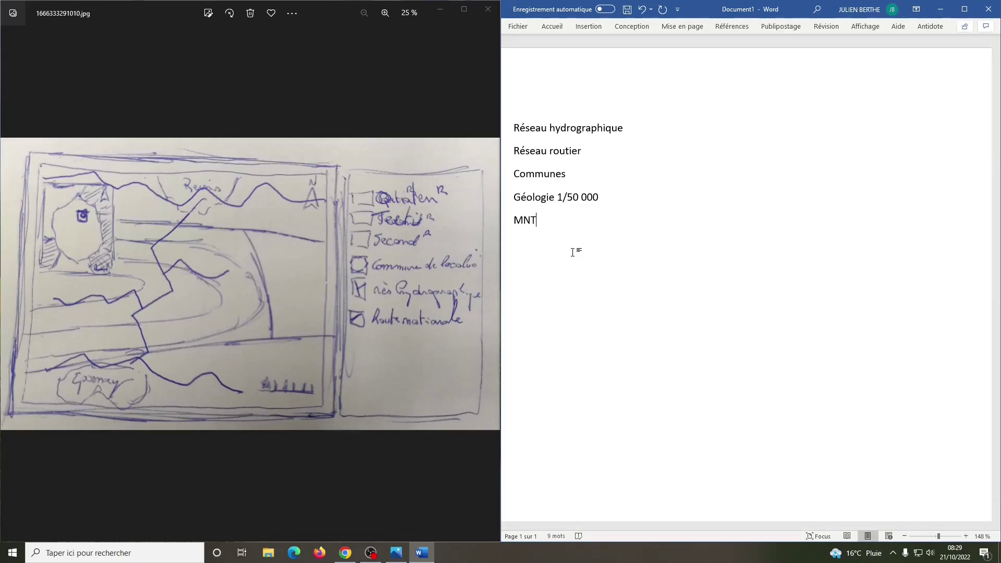
key("BackSpace")
key("BackSpace")
key("BackSpace")
type("ombrage")
key("Return")
type("Orthophoto")
key("Return")
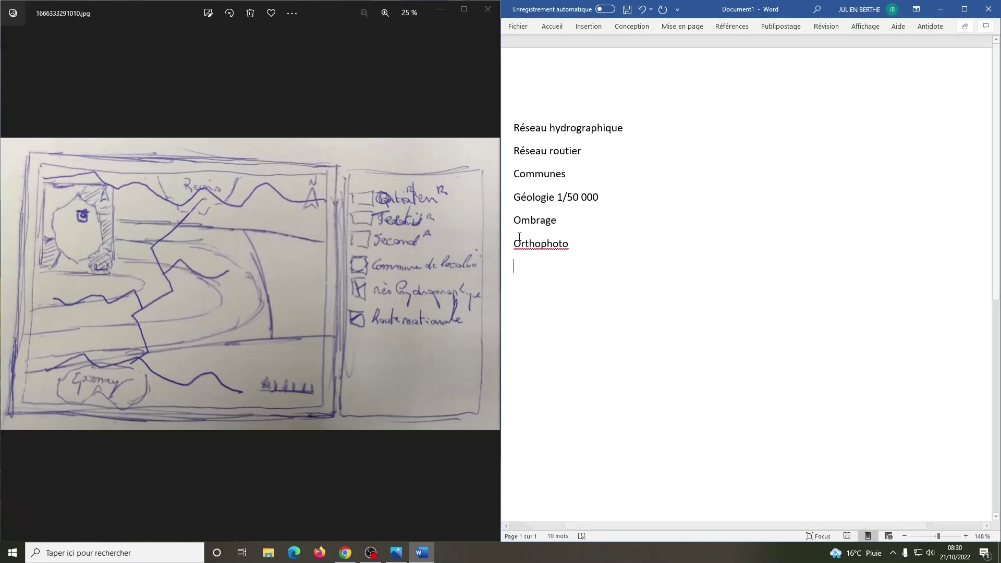
type("Pays européen")
key("Up")
key("Up")
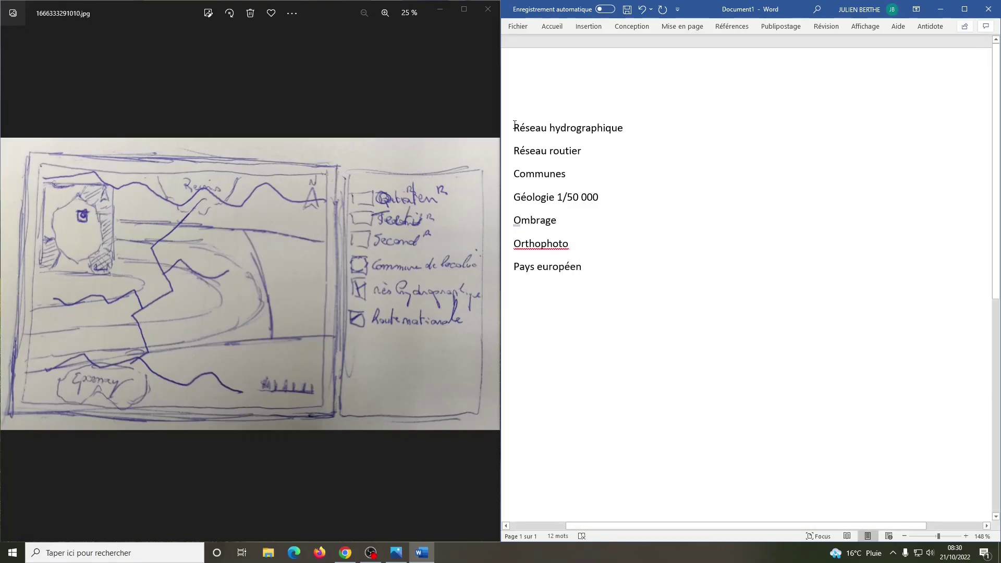
Separate the two réseau lines from Communes with a blank line and add the heading BD Topo marne above them.
left_click_drag(514, 126, 583, 153)
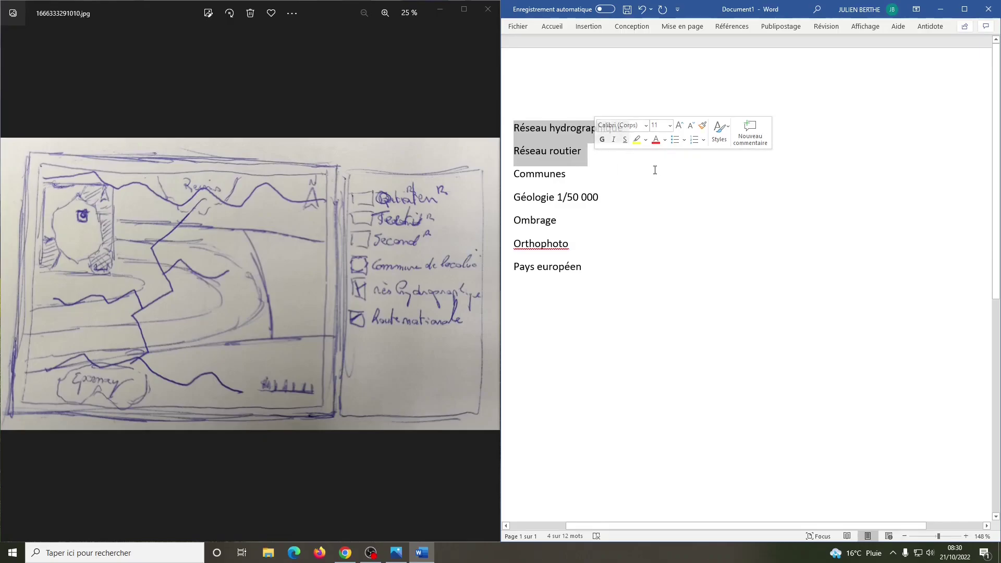
left_click(585, 152)
left_click_drag(585, 152, 512, 112)
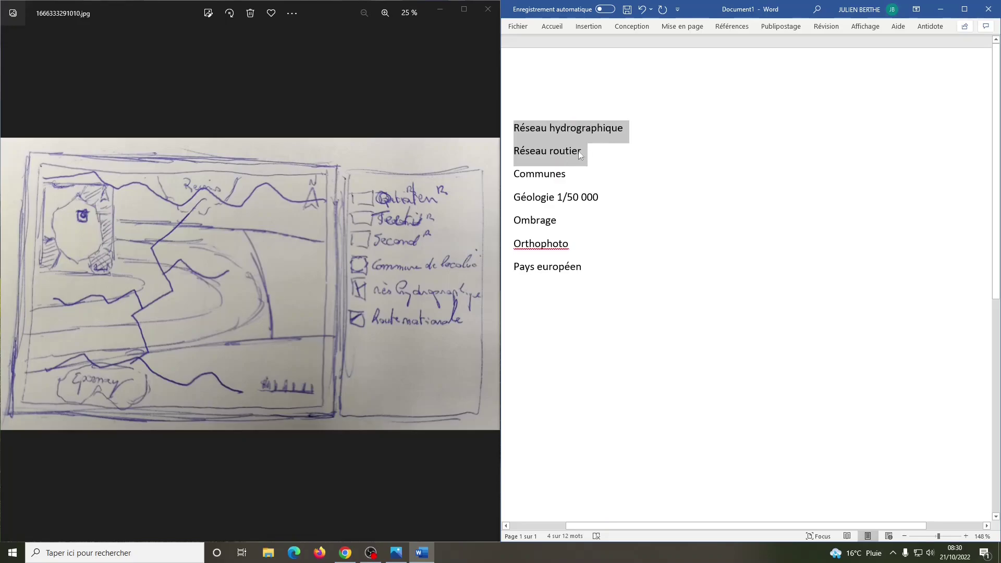
left_click(580, 152)
key("Return")
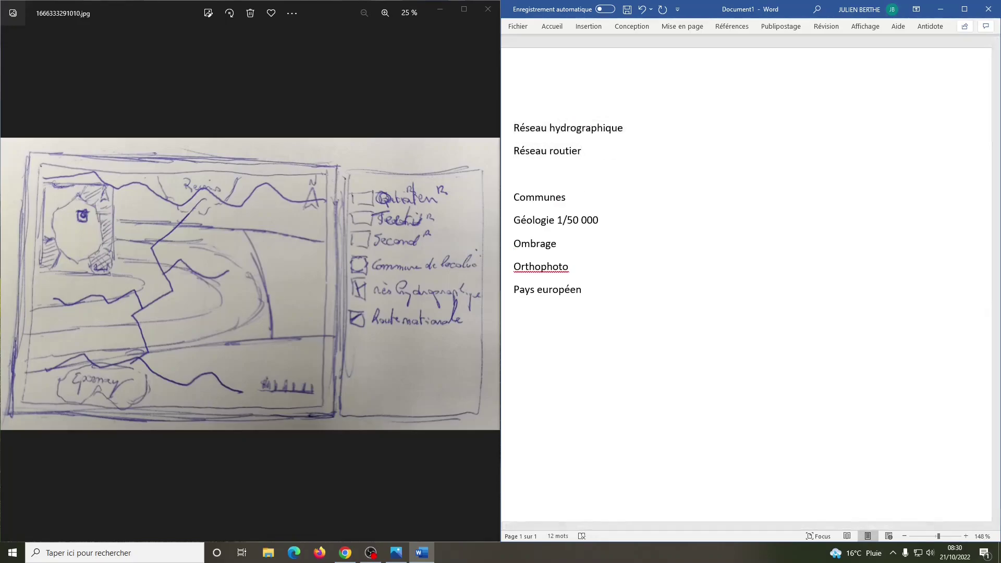
left_click(515, 128)
key("Return")
key("Up")
type("BD Topo marne")
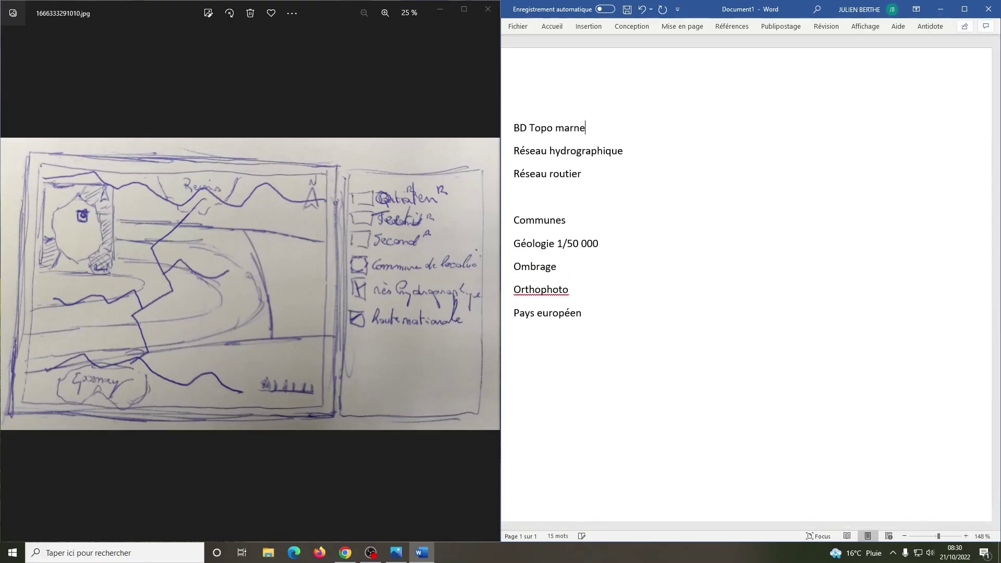
Indent both réseau lines with no blank line after them, and append (Géoservices) to the BD Topo marne heading.
key("Right")
key("Tab")
key("Down")
key("Tab")
key("Down")
key("Delete")
type("(Géoservices)")
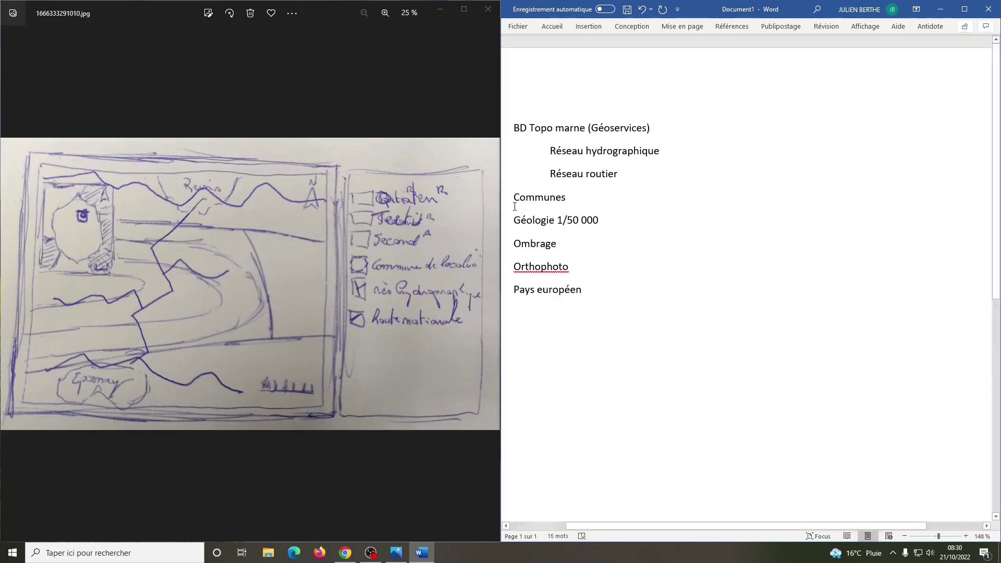
Insert the source heading Data Gouv above Communes and indent Communes beneath it.
key("ctrl+z")
left_click(516, 196)
key("ctrl+y")
key("Return")
key("Up")
type("Data Gouv")
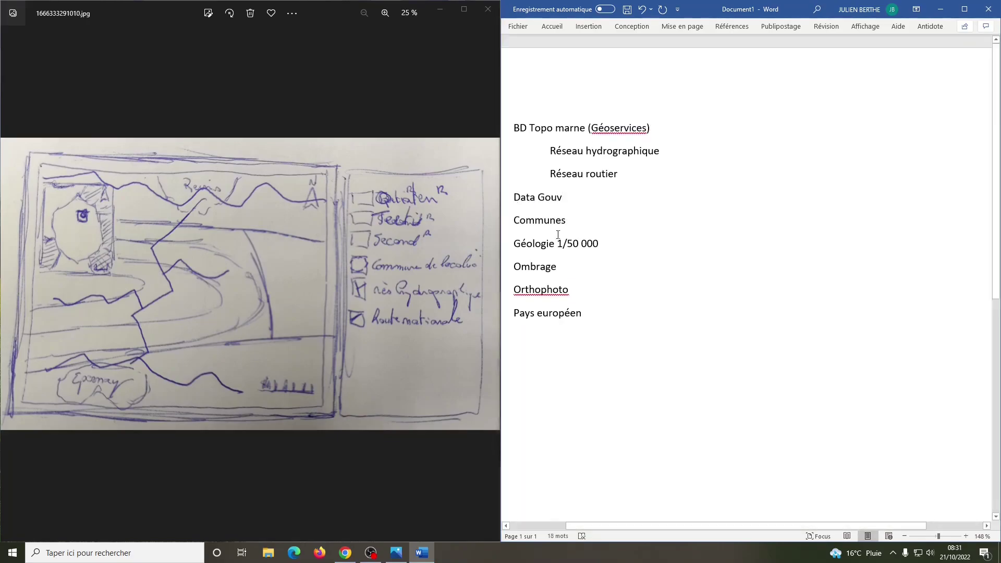
key("Down")
key("Home")
key("Tab")
Insert the source heading BRGM -> BD-Charm above Géologie 1/50 000 and indent that layer beneath it.
key("End")
key("Return")
key("BackSpace")
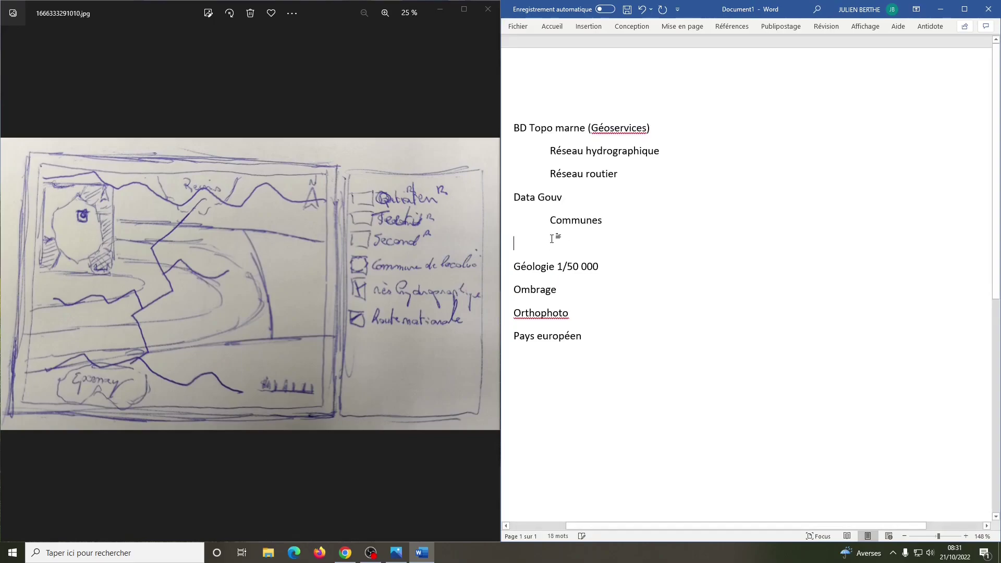
type("BRGM ")
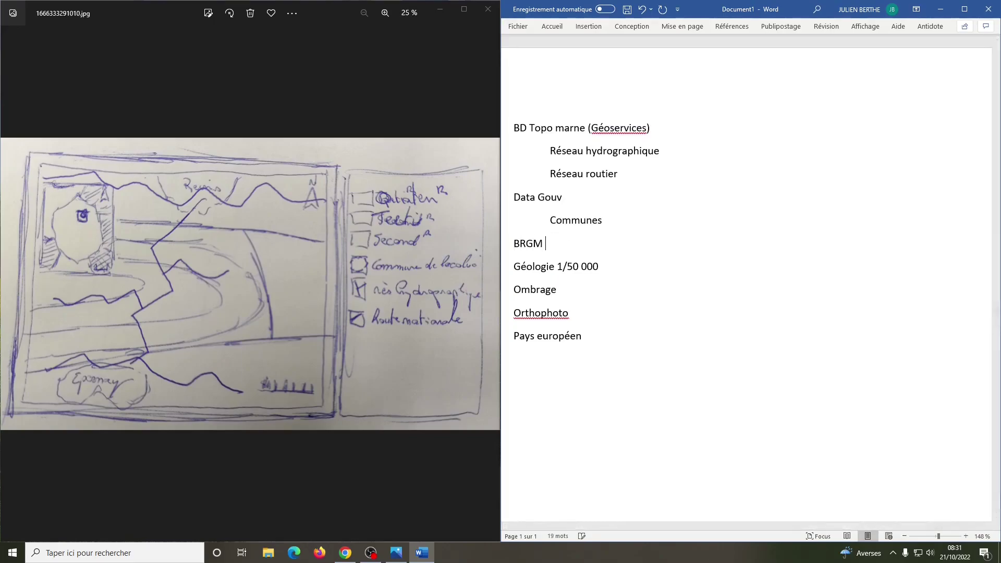
type("-> BD-Charm")
left_click(514, 266)
key("Tab")
Insert the source heading MNT 25 m (géoservices) above Ombrage and indent Ombrage beneath it.
left_click(515, 291)
key("Return")
left_click(522, 293)
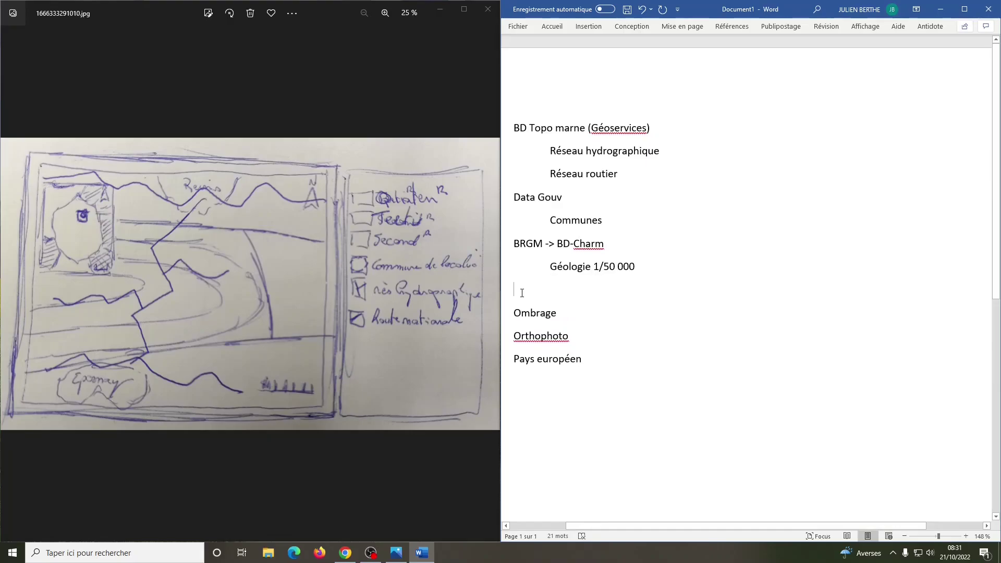
type("MNT 25")
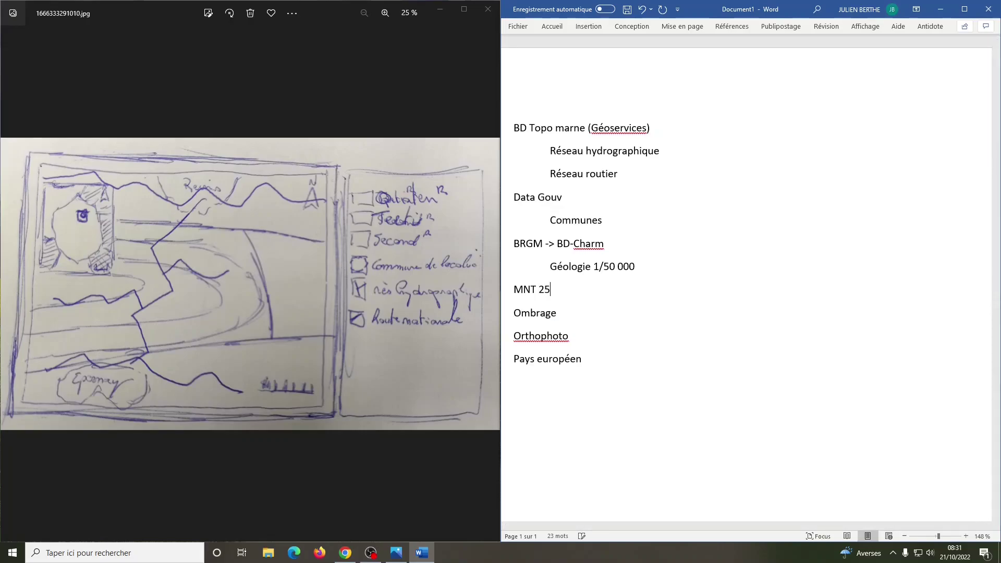
type("m")
key("Left")
key("End")
type("(géoservices)")
right_click(606, 292)
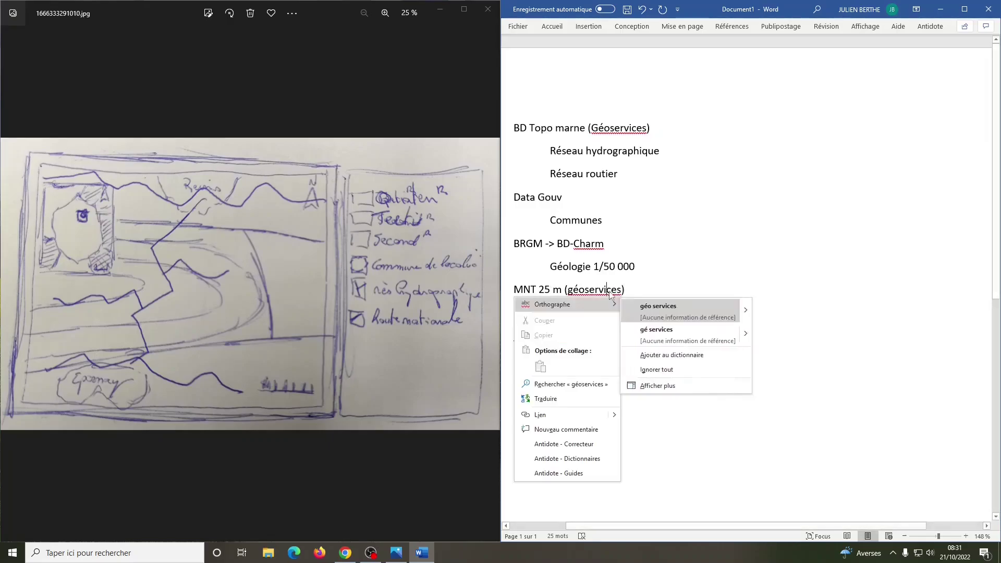
left_click(656, 302)
left_click(588, 290)
key("BackSpace")
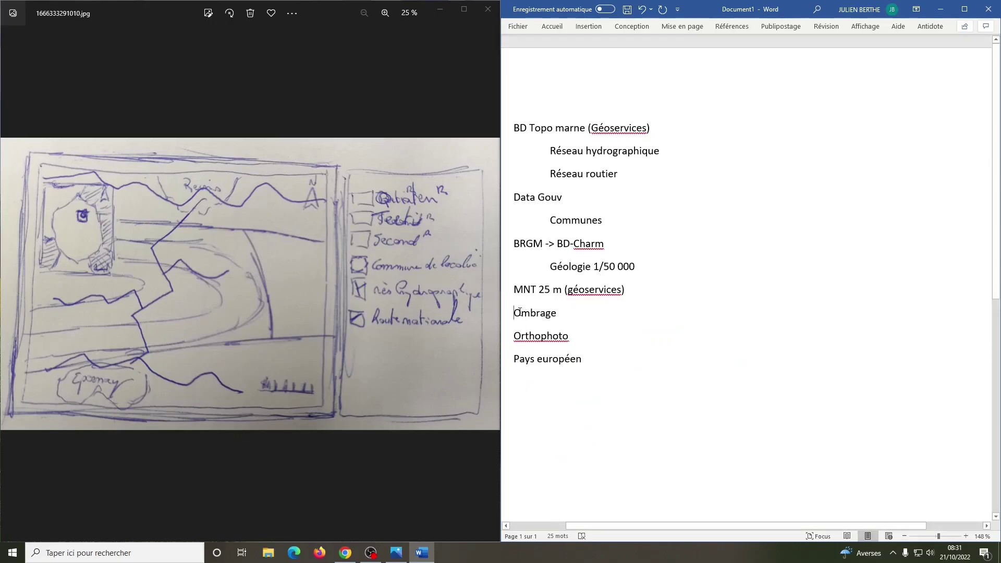
key("Tab")
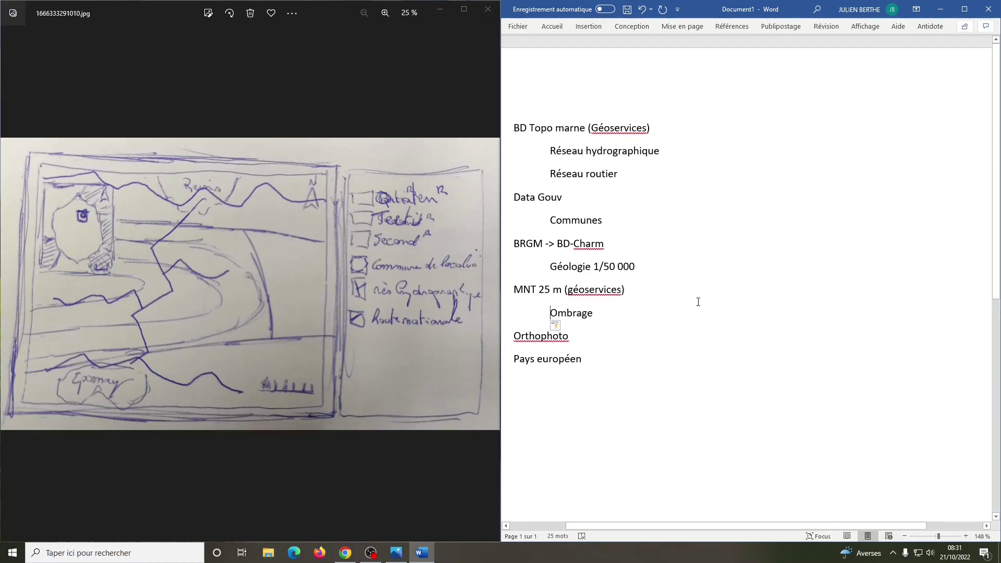
Insert the source heading Screenshot Infoterre above Orthophoto and indent Orthophoto beneath it.
key("Down")
key("Return")
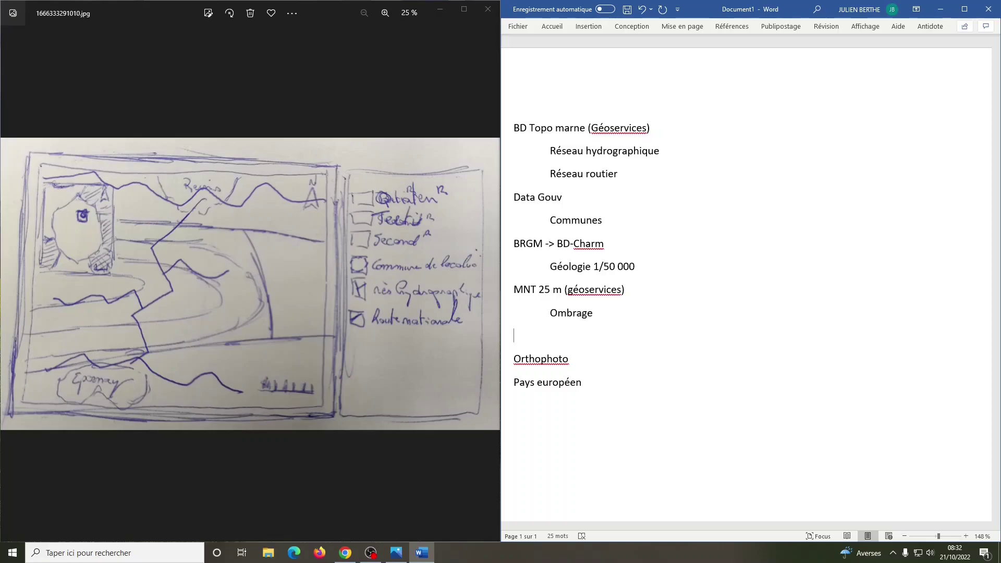
type("Screenshot Infoterre")
left_click(510, 357)
key("Tab")
Insert the source heading Diva Gis on its own line above Pays européen.
left_click(512, 382)
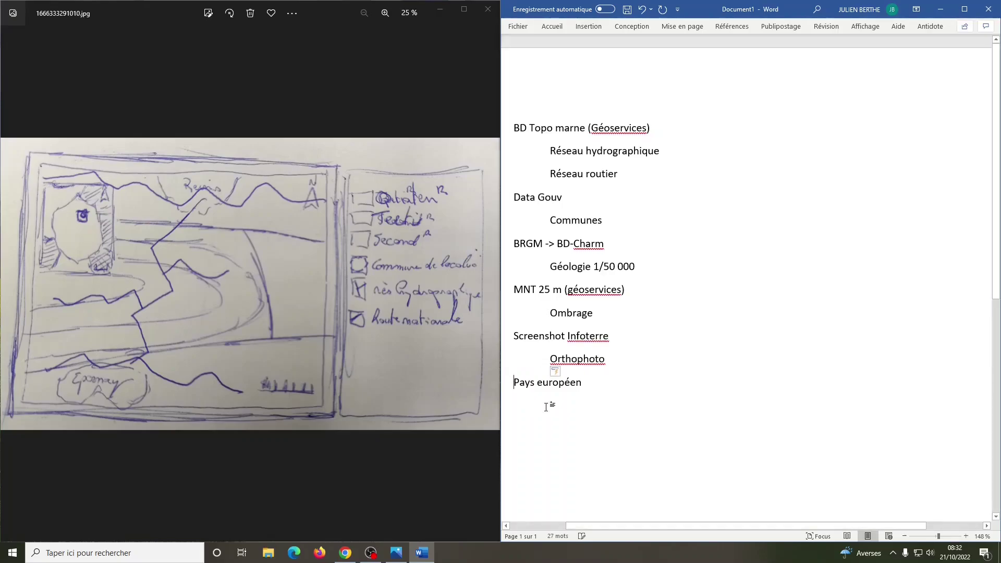
key("Return")
left_click(526, 389)
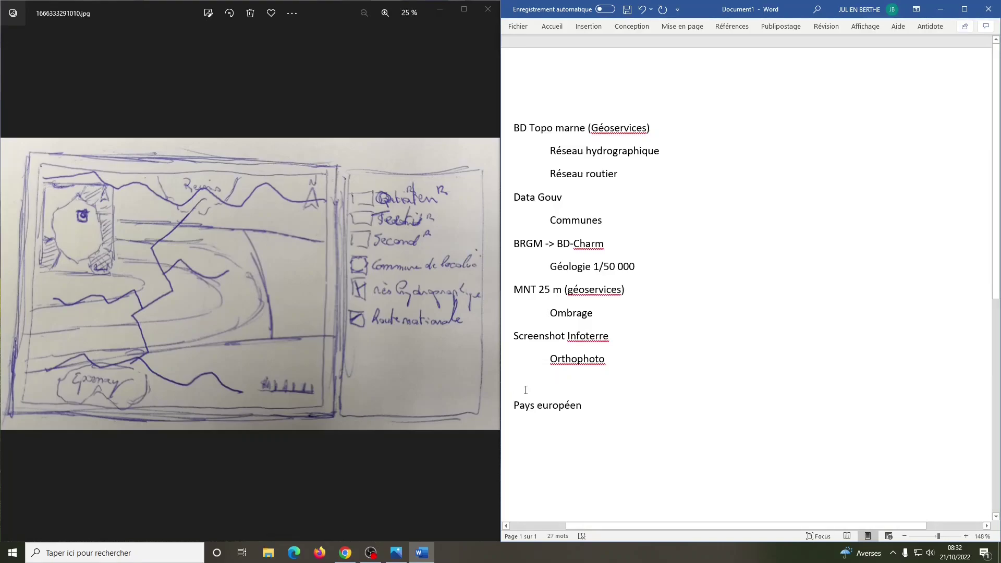
type("Div")
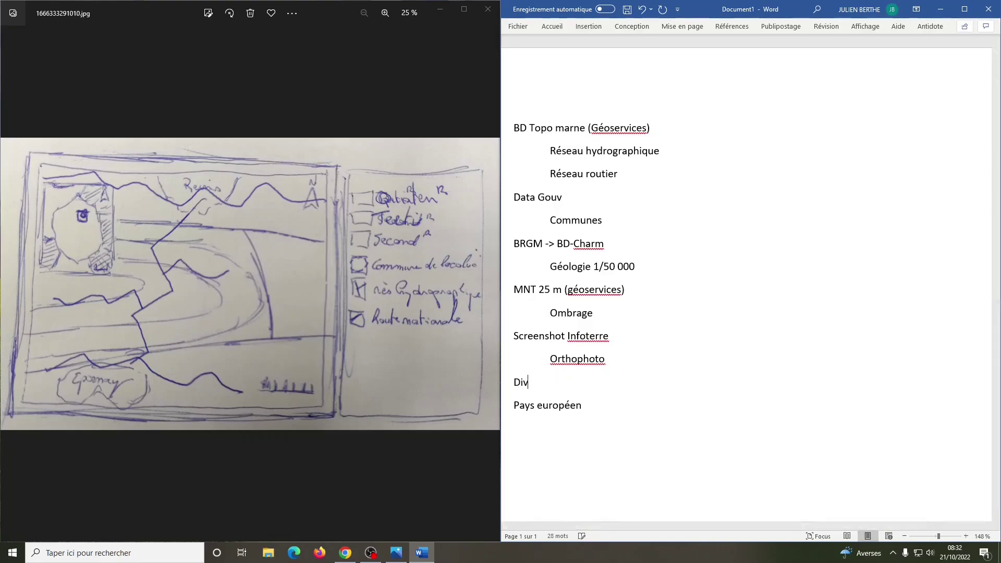
type("a Gis")
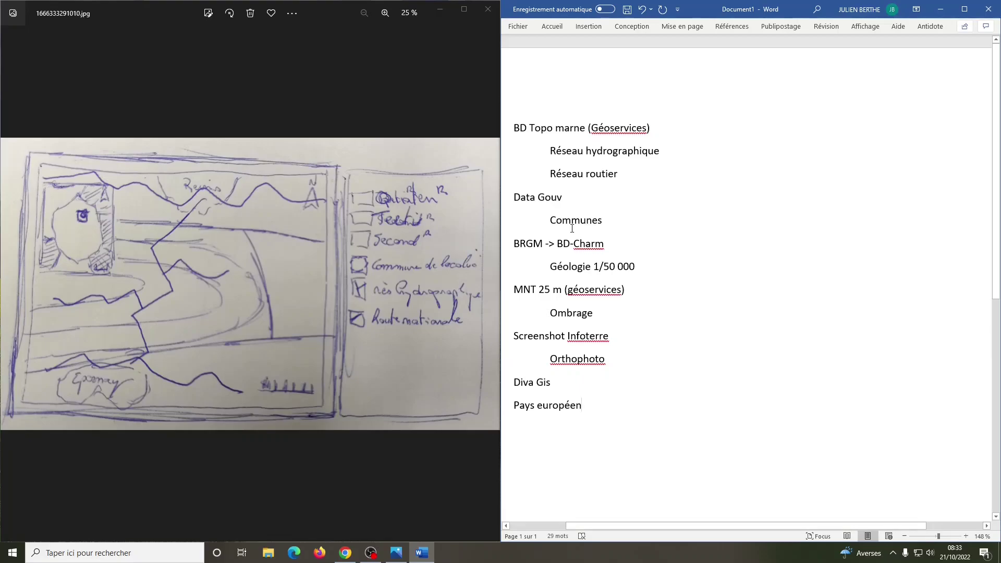
Switch to Chrome, search the web for "bd topo marne" and open the Géoservices data download page.
left_click(345, 553)
type("bd topo marne")
key("Return")
left_click(193, 147)
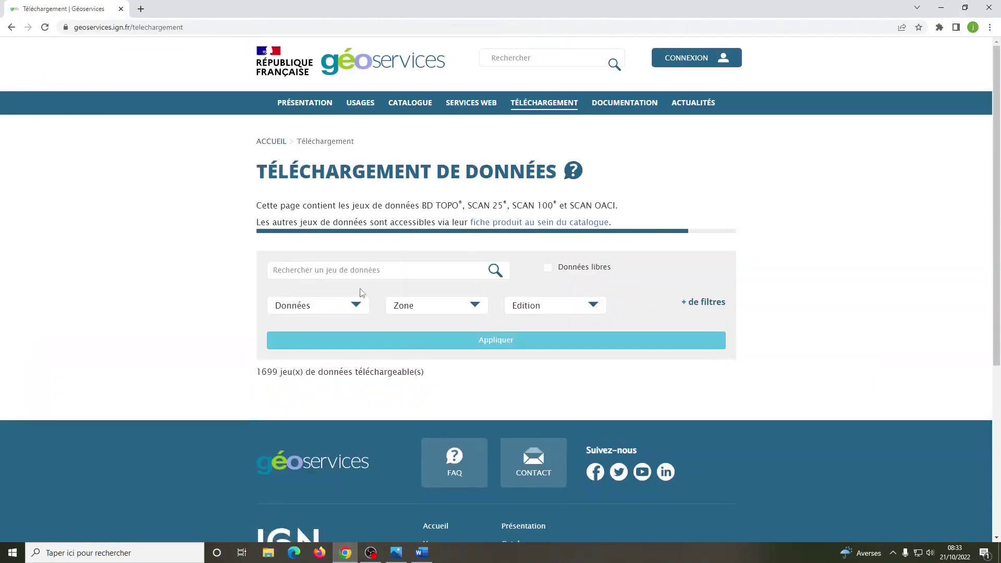
Restrict the downloadable datasets to the zone D051 Marne.
left_click(358, 304)
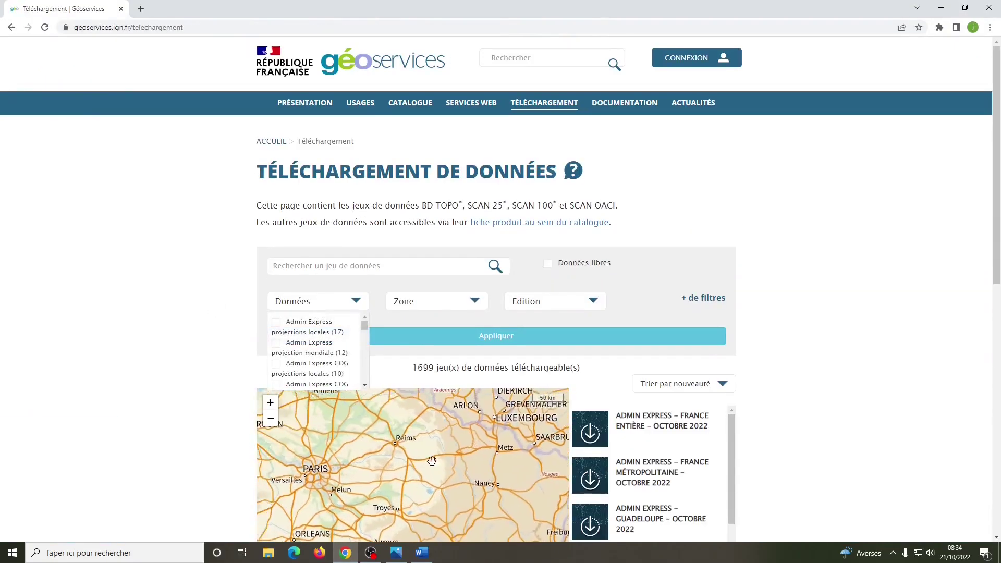
left_click(404, 301)
scroll(396, 368, "down", 12)
left_click(395, 363)
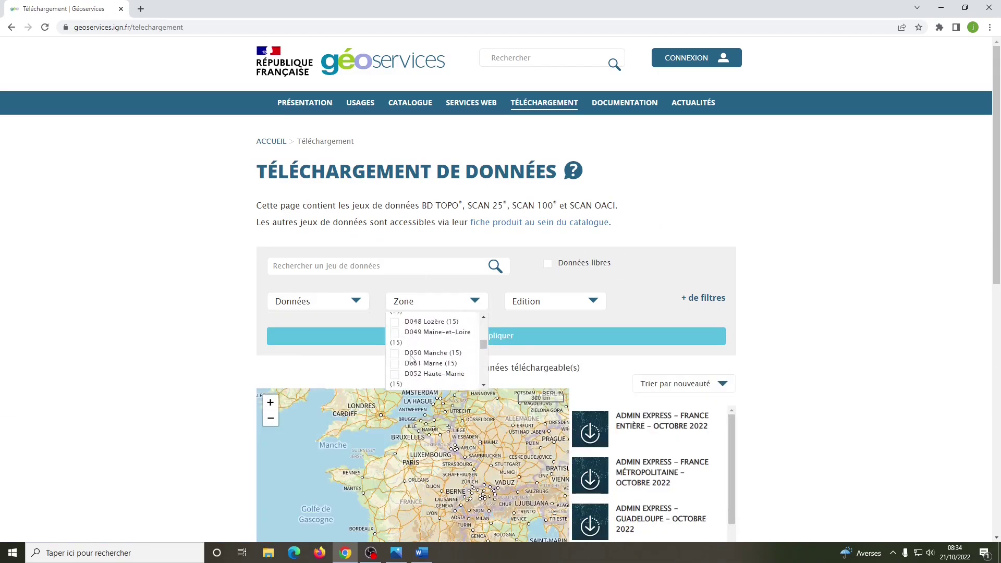
left_click(536, 308)
Select the departmental BD TOPO Shapefile data type as a filter and apply the filters to the dataset list.
left_click(315, 303)
scroll(319, 337, "down", 5)
left_click(277, 323)
scroll(845, 330, "down", 4)
scroll(713, 304, "down", 3)
scroll(713, 304, "down", 3)
scroll(781, 313, "up", 5)
left_click(600, 337)
scroll(214, 320, "down", 2)
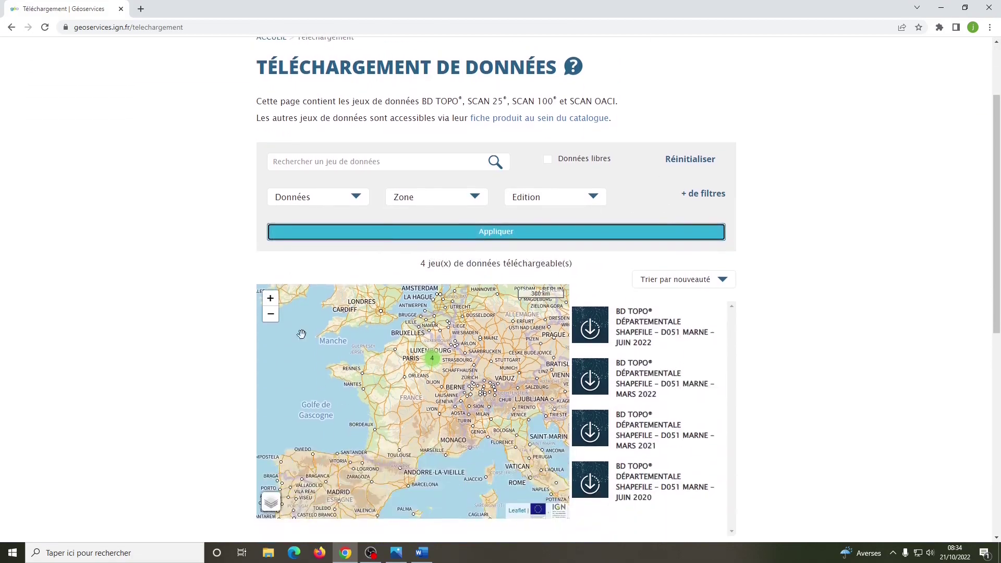
Open the BD TOPO Départementale Shapefile D051 Marne Mars 2022 dataset, accept its licence conditions and download the file.
left_click(643, 397)
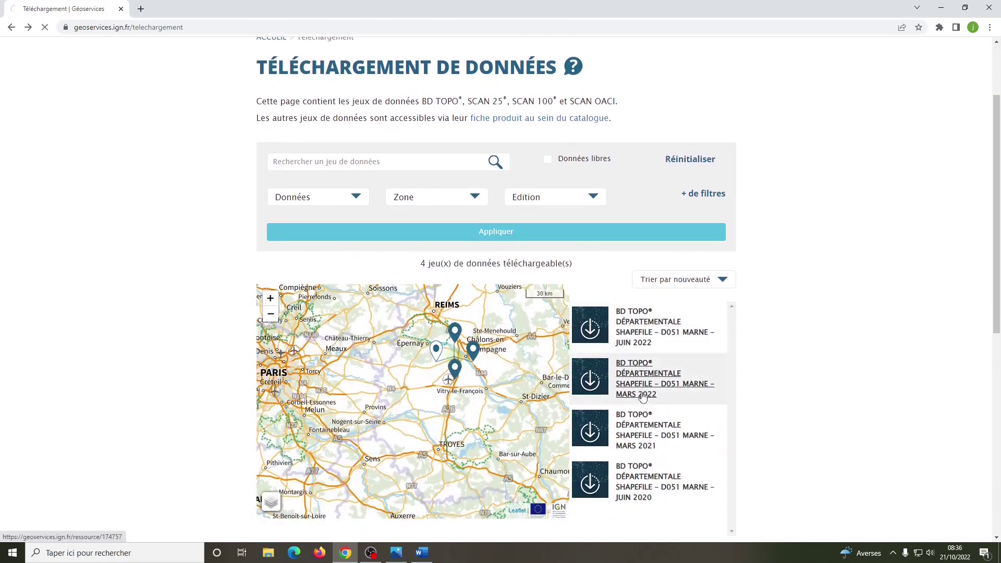
scroll(340, 329, "down", 3)
left_click(271, 299)
left_click(302, 338)
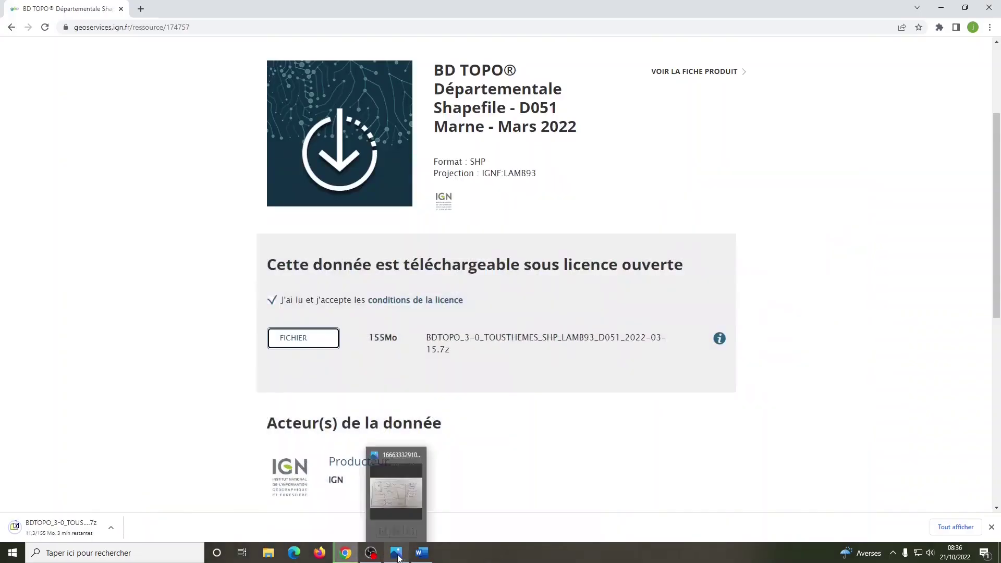
Check the layer list in Word, search the web for "communes data.gouv" and download the 1 January 2022 export from the OpenStreetMap communes dataset.
left_click(421, 554)
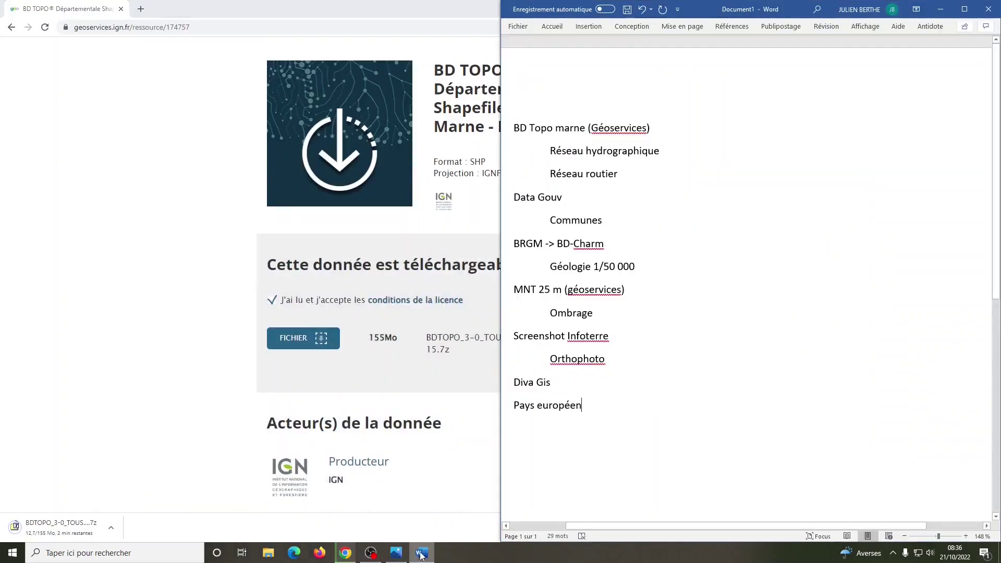
left_click(224, 29)
type("communes data.gouv")
key("Return")
left_click(198, 151)
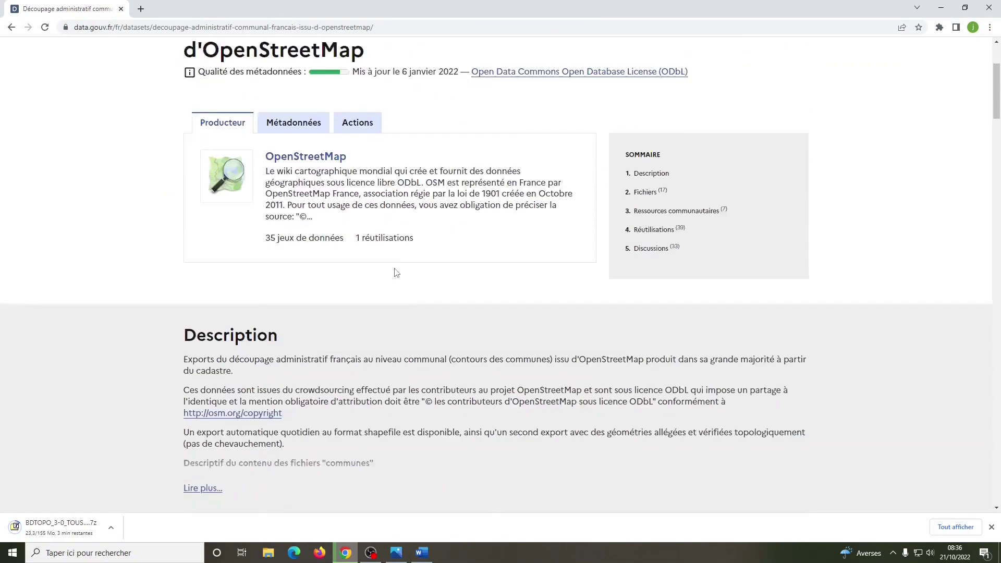
scroll(396, 272, "down", 8)
Check the layer list in Word, search the web for "bd charm brgm" and open the Bd Charm-50 departmental map download page.
key("alt+Tab")
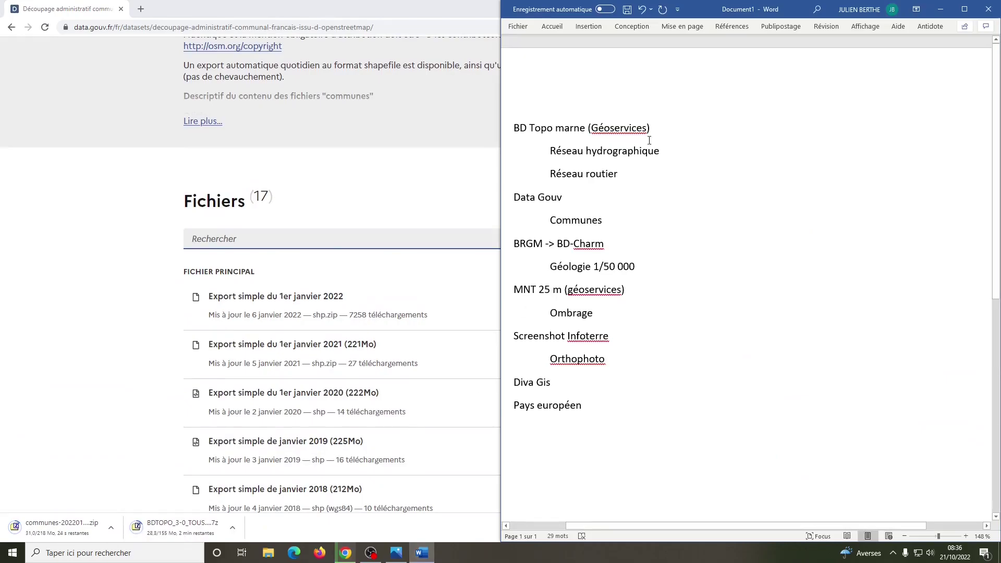
left_click(172, 27)
type("bd charm brgm")
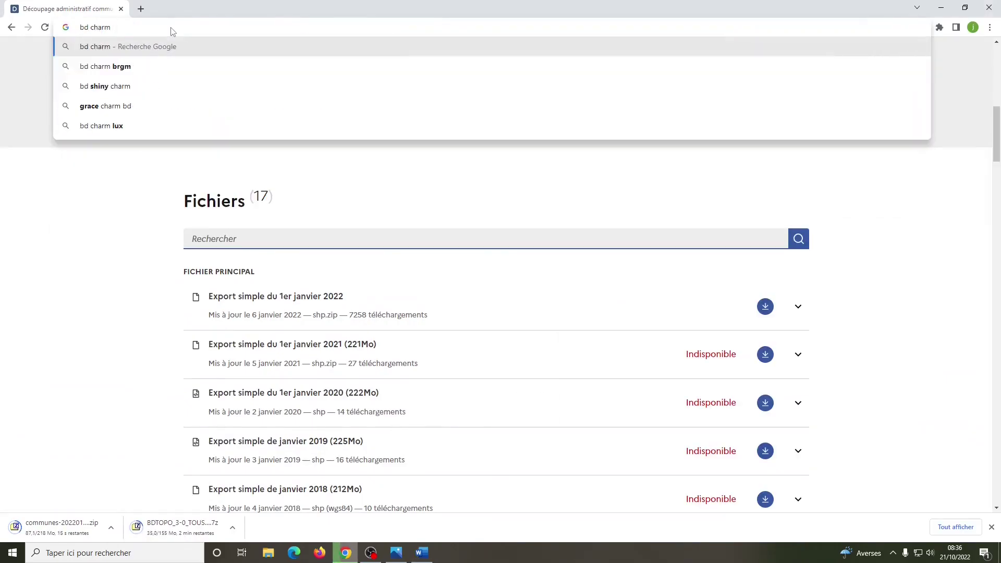
key("Return")
left_click(137, 96)
Enter the requester's full name and e-mail in the download form and set the company to URCA.
left_click(399, 328)
type("Be")
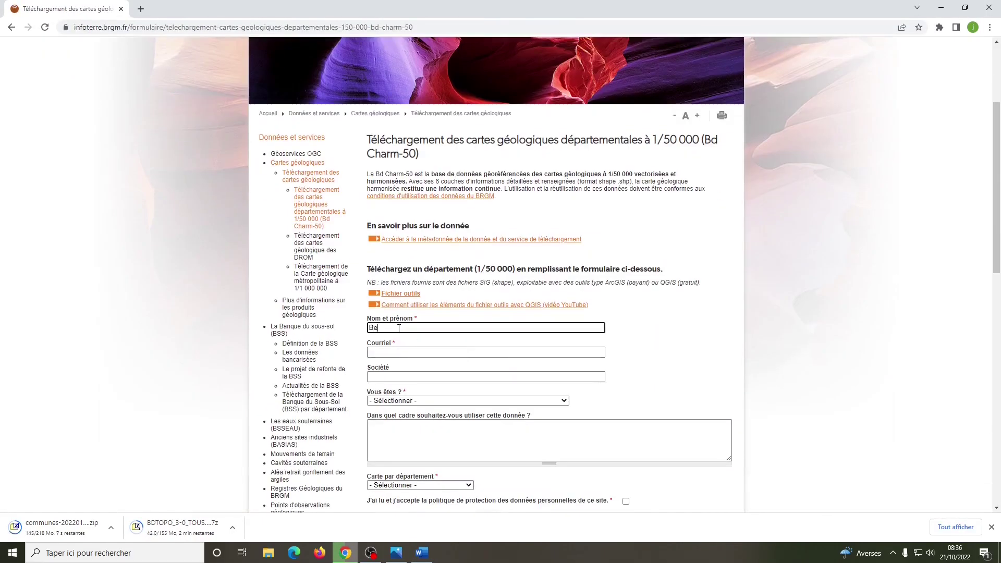
left_click(386, 351)
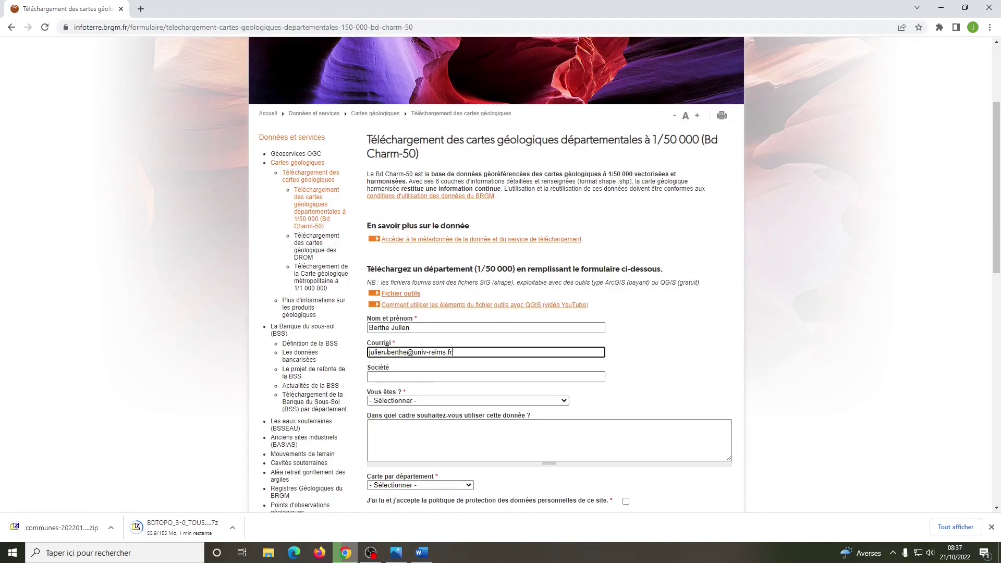
scroll(386, 350, "down", 2)
left_click(405, 269)
type("U")
Set the requester type to Etablissement public de recherche and the intended use to Enseignement.
left_click(411, 298)
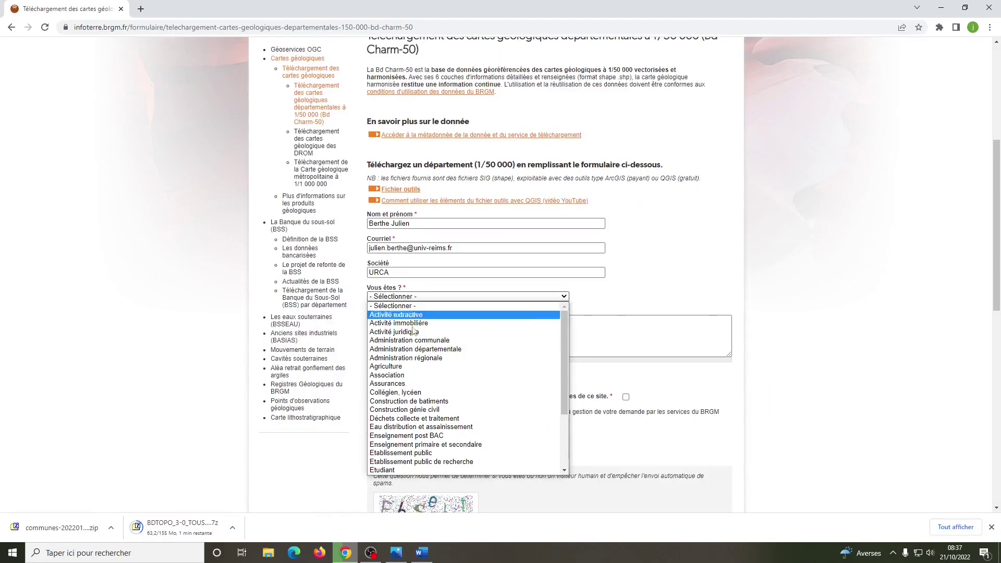
left_click(456, 462)
left_click(423, 327)
type("Enseigneme")
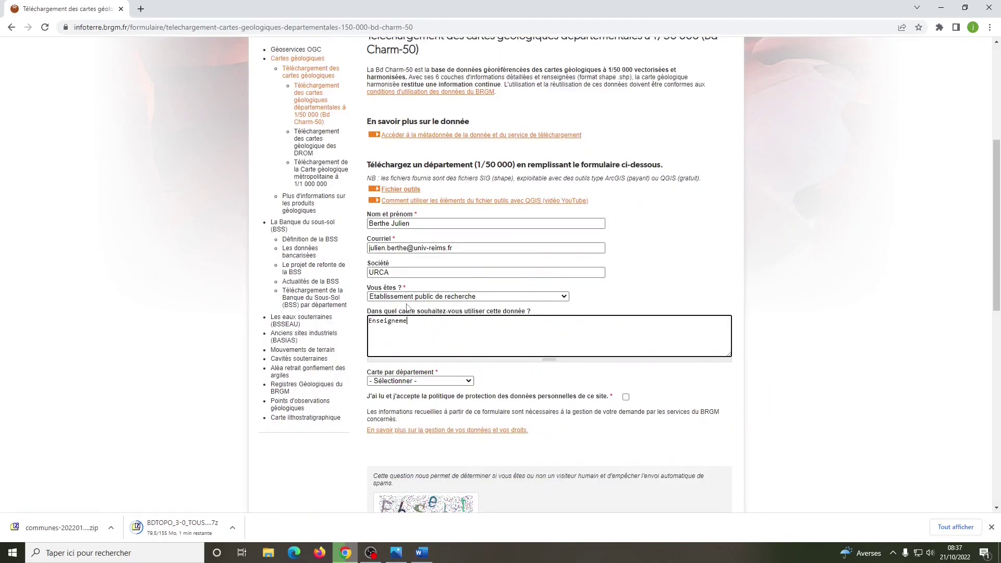
type("nt")
Choose department 51 - Marne, accept the privacy policy, submit the form with the image verification code and download GEO050K_HARM_051.zip.
scroll(407, 307, "down", 3)
left_click(419, 224)
scroll(412, 312, "down", 10)
left_click(405, 398)
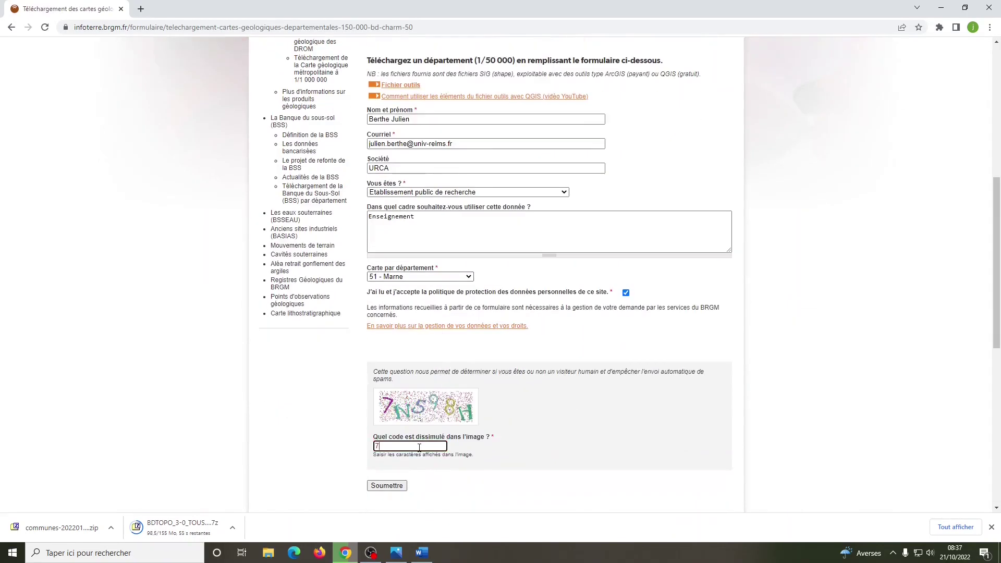
key("Return")
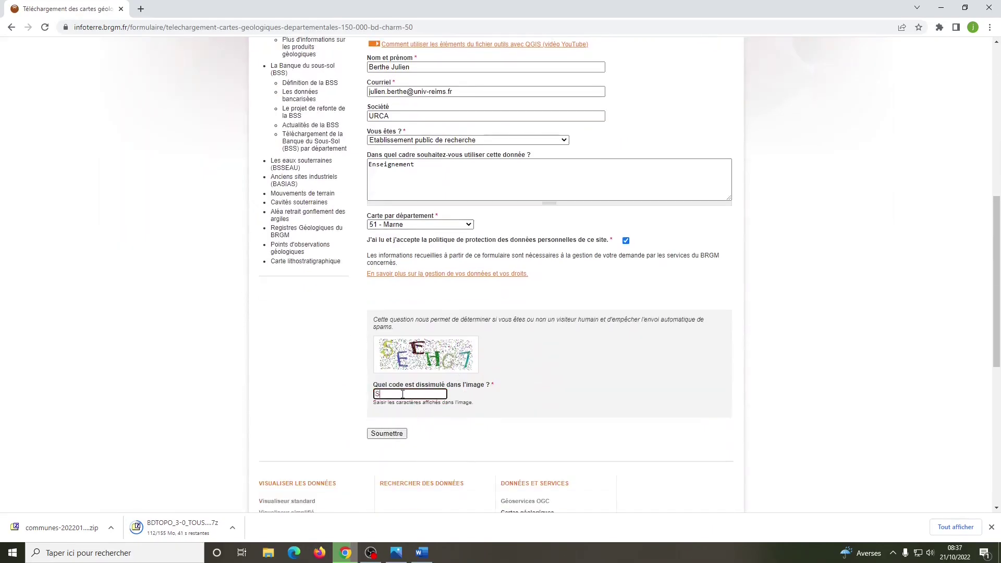
left_click(387, 433)
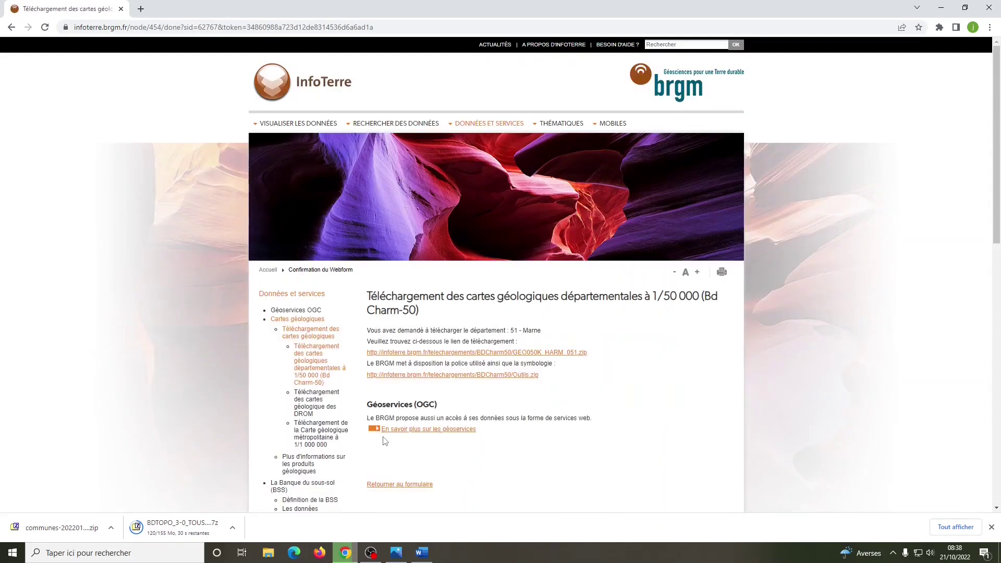
left_click(489, 196)
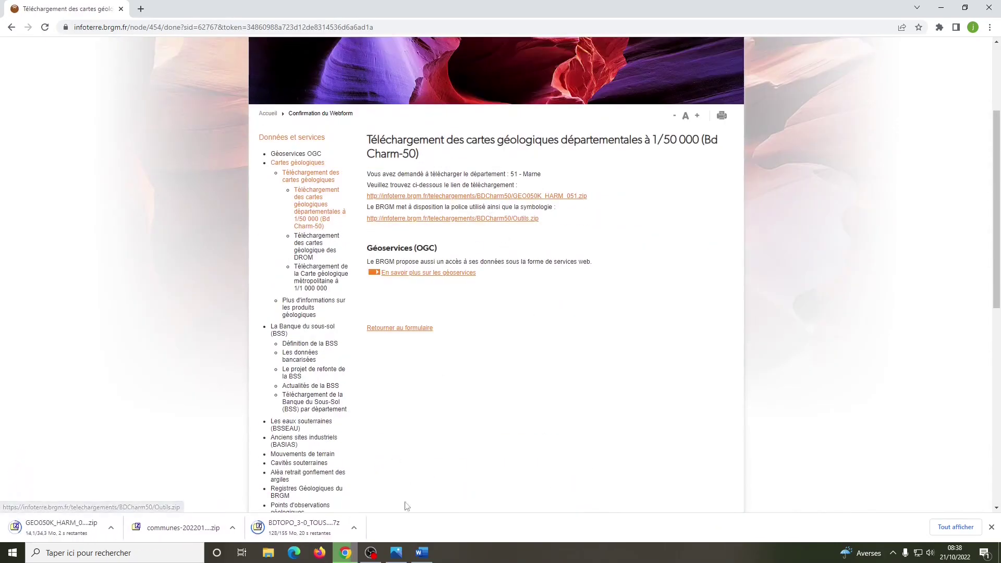
Check the layer list in Word, search the web for "mnt 25 m ign" and open the Géoservices BD ALTI page.
left_click(422, 553)
left_click(113, 24)
type("mnt 25 m ign")
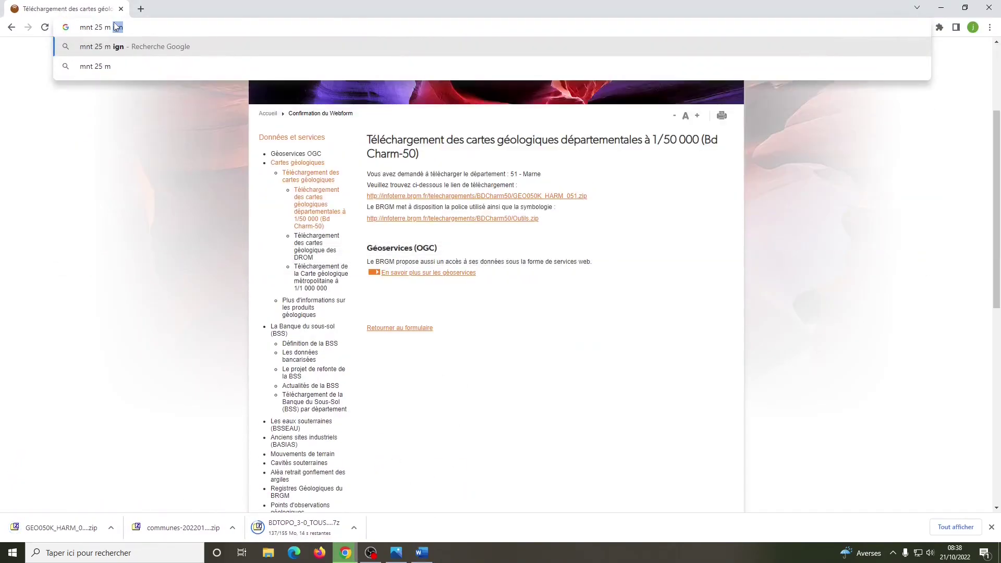
key("Return")
left_click(157, 153)
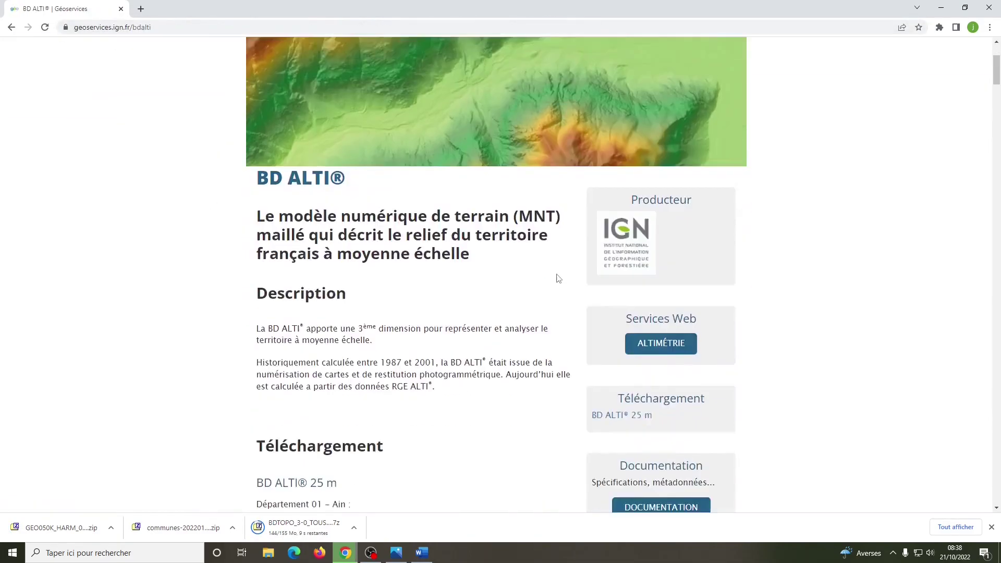
Find 51 on the BD ALTI page and copy the FTP download link for Département 51 - Marne.
scroll(469, 273, "down", 3)
key("ctrl+f")
key("Return")
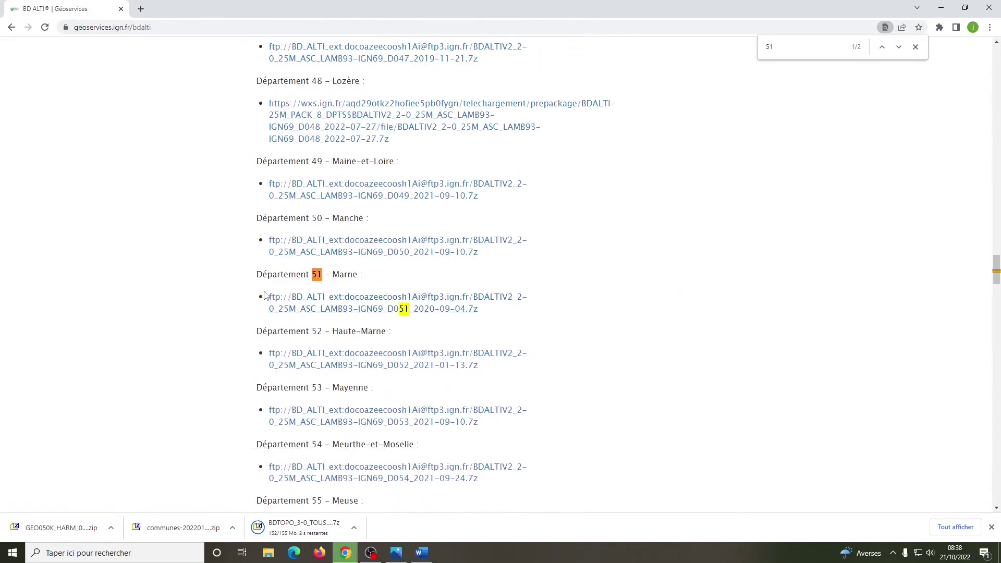
triple_click(264, 296)
right_click(458, 301)
left_click(485, 378)
Launch FileZilla, dismiss the update notice and connect to ftp3.ign.fr with the copied link's login and password, allowing the insecure connection.
key("super")
type("filezilla")
key("Return")
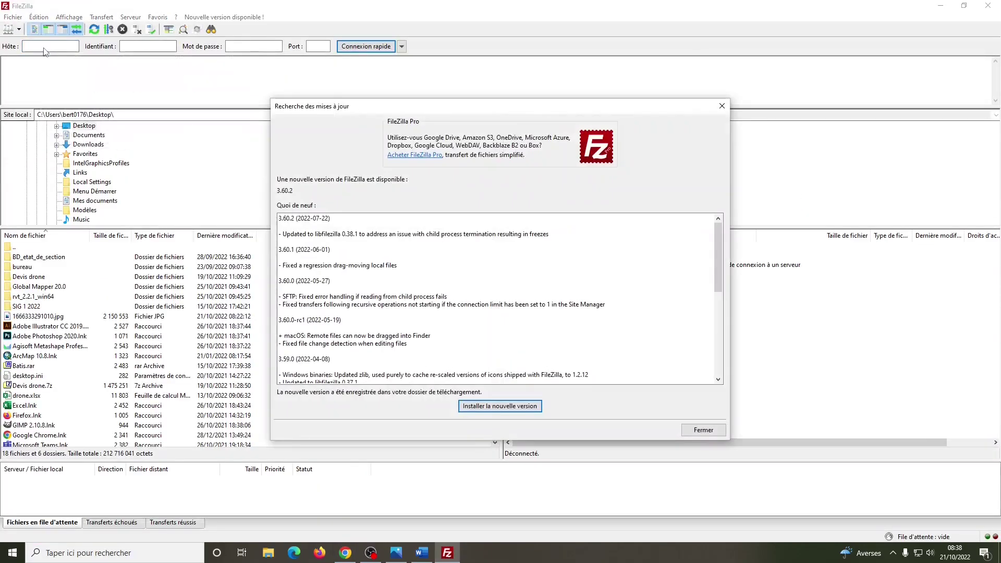
key("Escape")
key("ctrl+v")
key("Return")
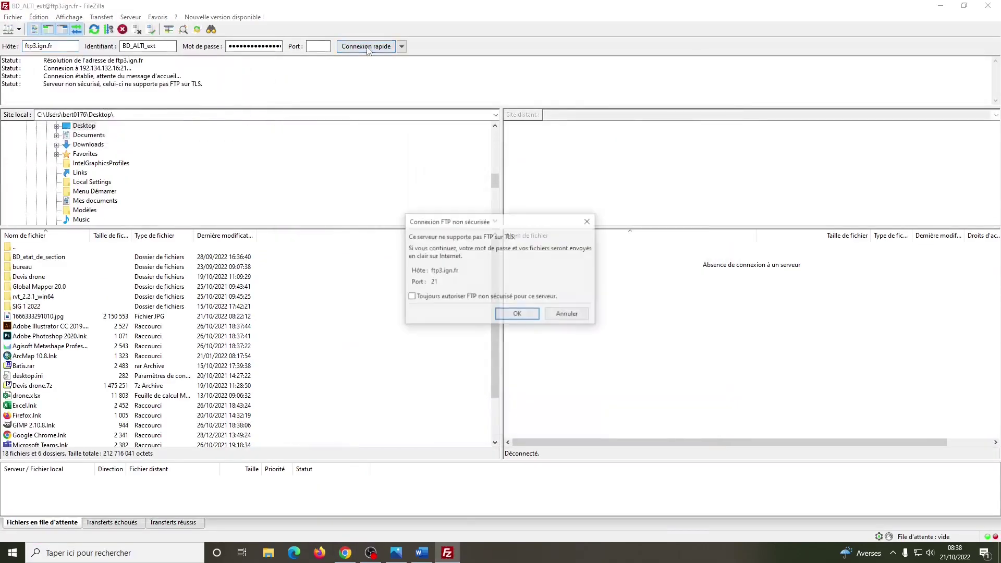
key("Return")
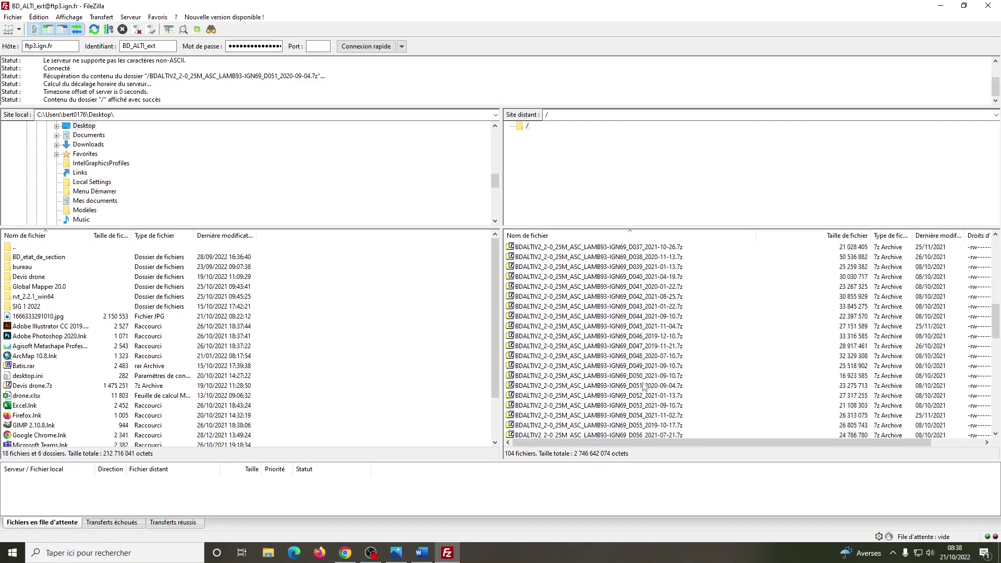
Set the local folder to the user's Downloads and add BDALTIV2_2-0_25M_ASC_LAMB93-IGN69_D051_2020-09-04.7z to the transfer queue.
double_click(13, 248)
double_click(11, 248)
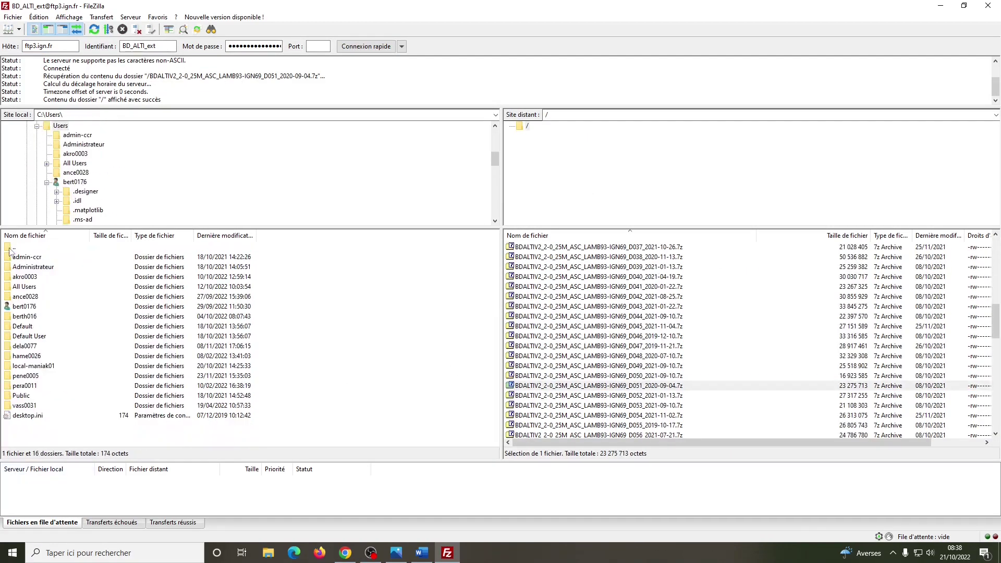
double_click(26, 306)
double_click(24, 376)
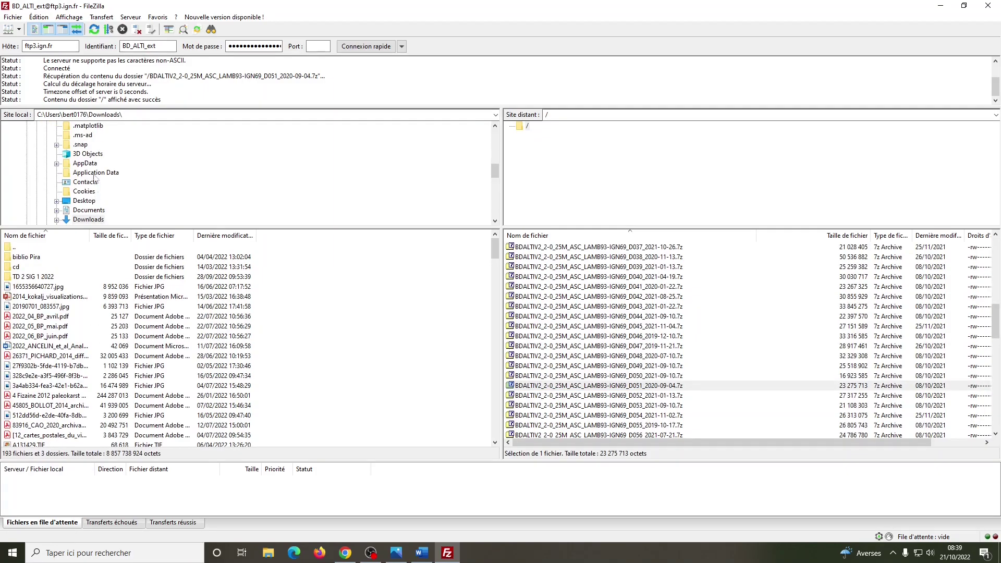
left_click(565, 387)
left_click_drag(431, 472, 343, 502)
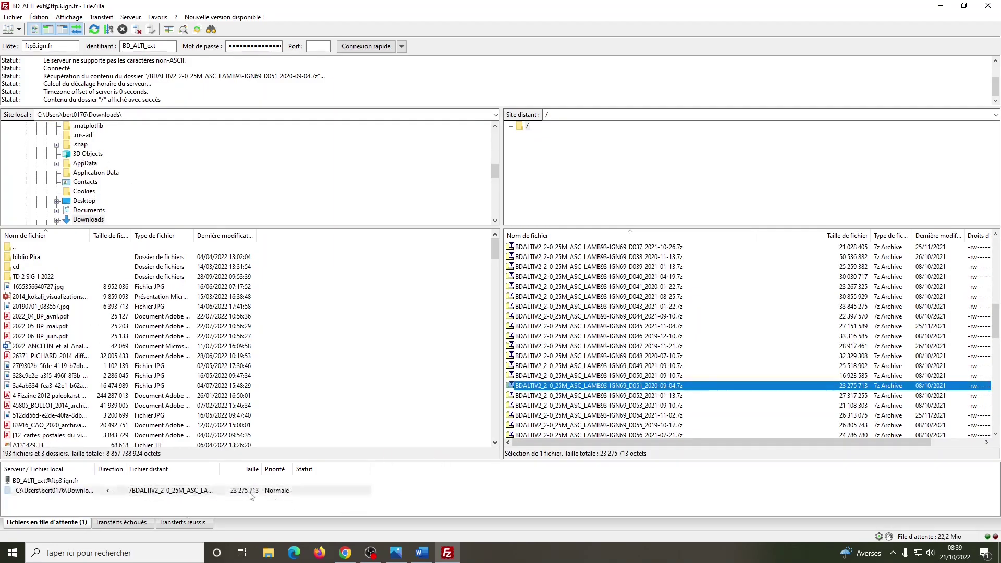
Check the Downloads folder and process the transfer queue to download the D051 BD ALTI archive.
left_click(198, 491)
right_click(172, 492)
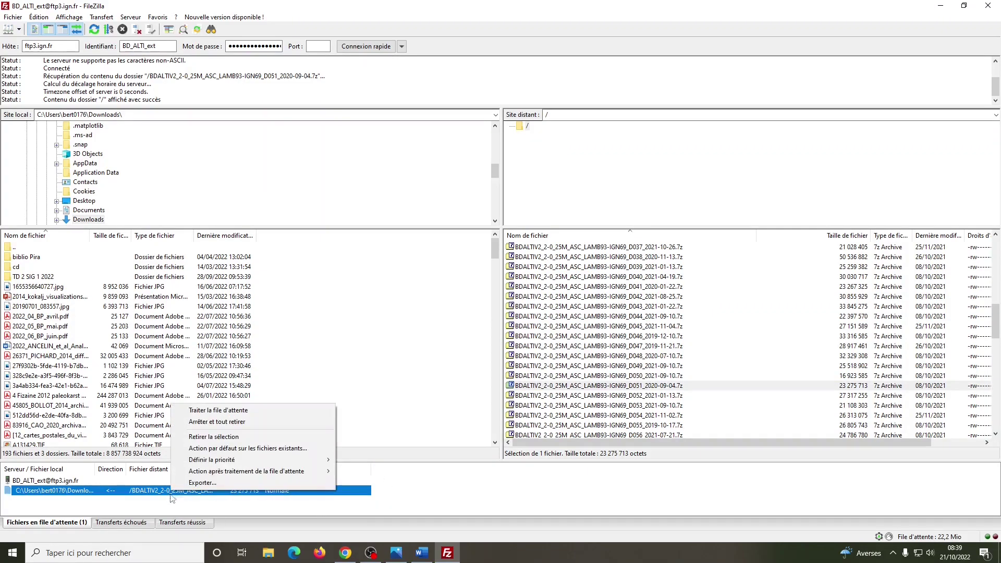
left_click(165, 506)
left_click(278, 555)
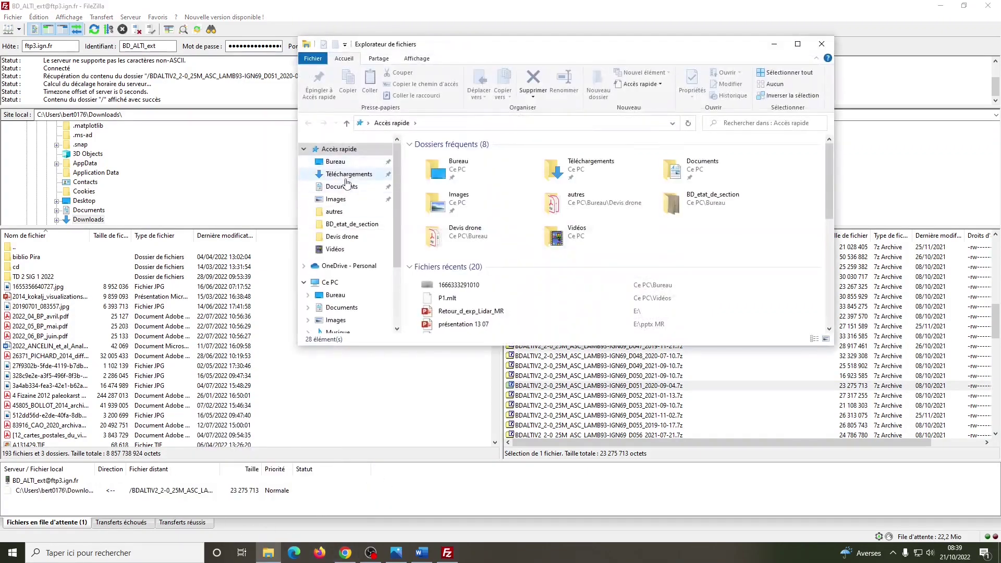
left_click(348, 174)
left_click(96, 493)
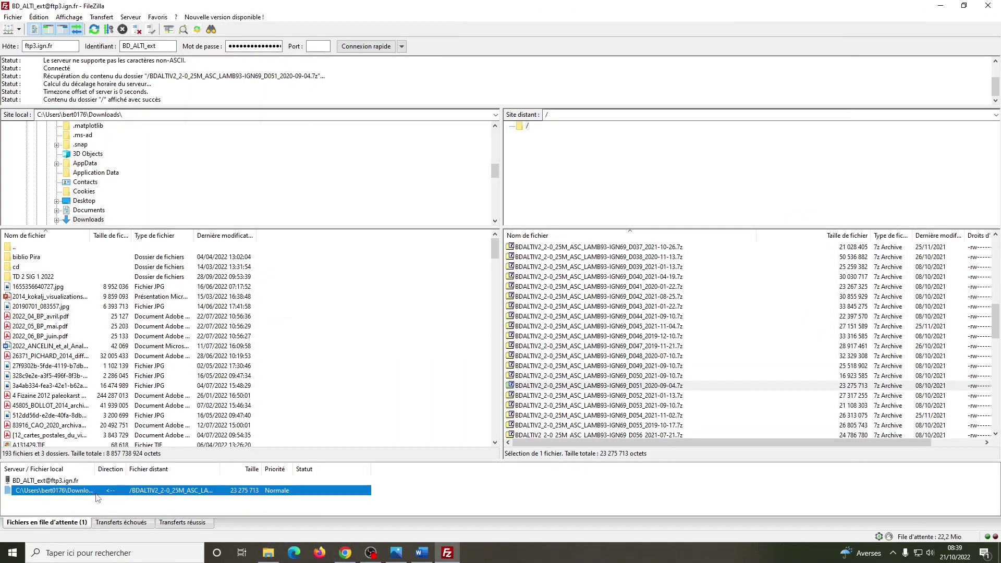
double_click(552, 386)
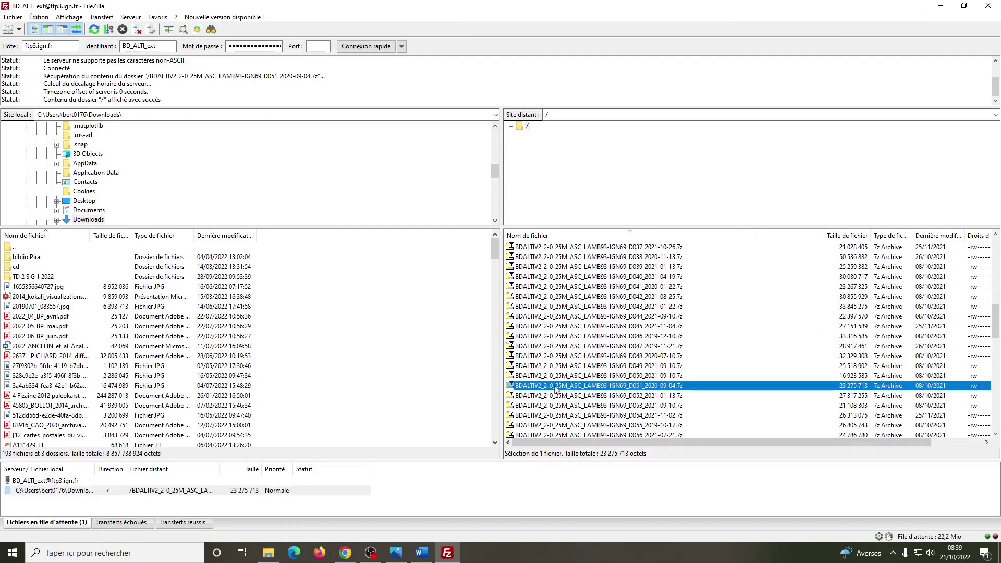
right_click(164, 488)
Open the downloaded D051 BD ALTI archive, browse to its MNT .asc files, and close the archive and folder windows.
left_click(268, 553)
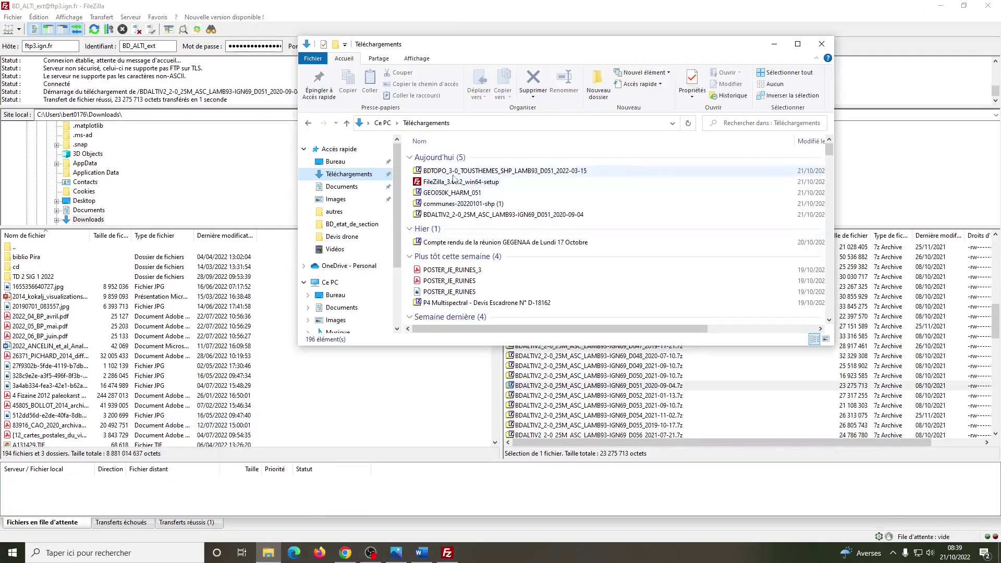
double_click(464, 212)
double_click(234, 287)
double_click(235, 286)
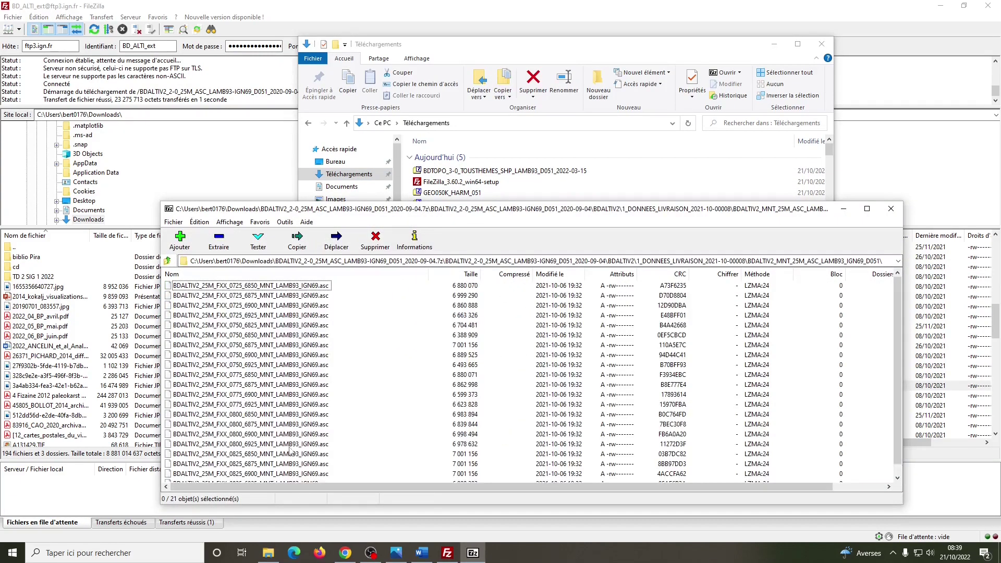
left_click(897, 200)
left_click(821, 43)
Switch to Chrome, replace the BD ALTI page with a new tab and search Google for "shapefile pays monde".
left_click(345, 553)
left_click(107, 286)
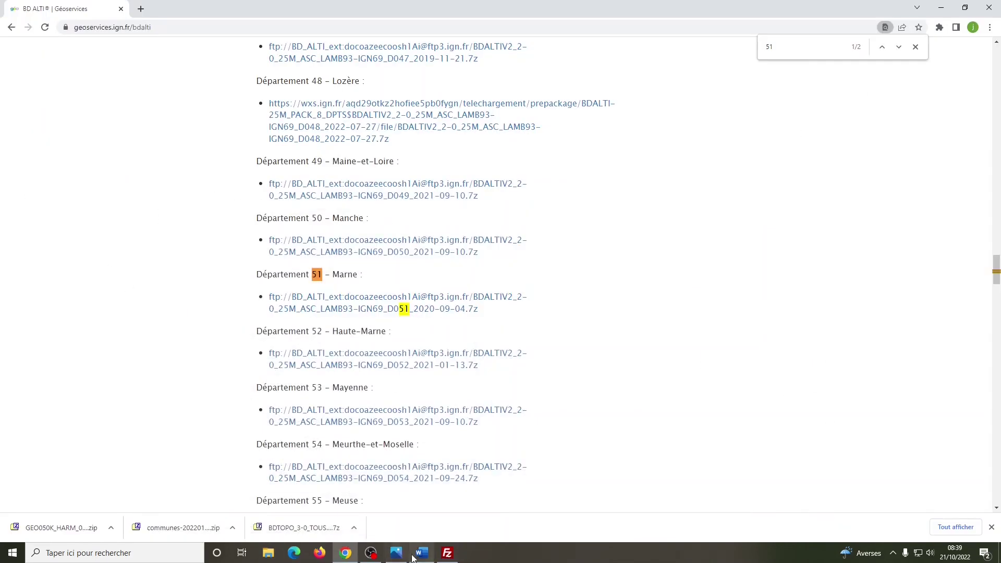
left_click(422, 552)
left_click(141, 9)
left_click(120, 9)
type("Pay")
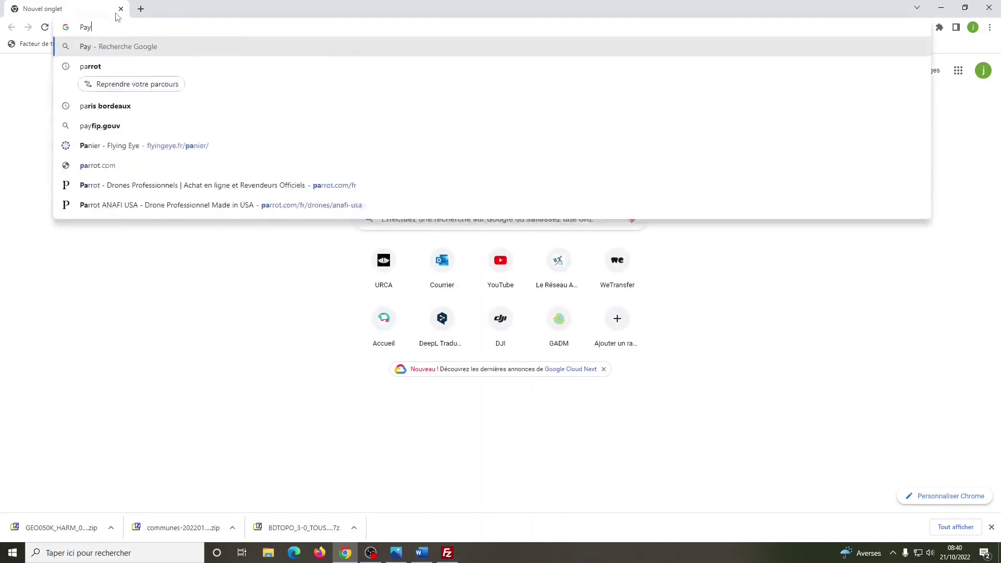
key("BackSpace")
key("BackSpace")
key("BackSpace")
type("shapefile pays monde")
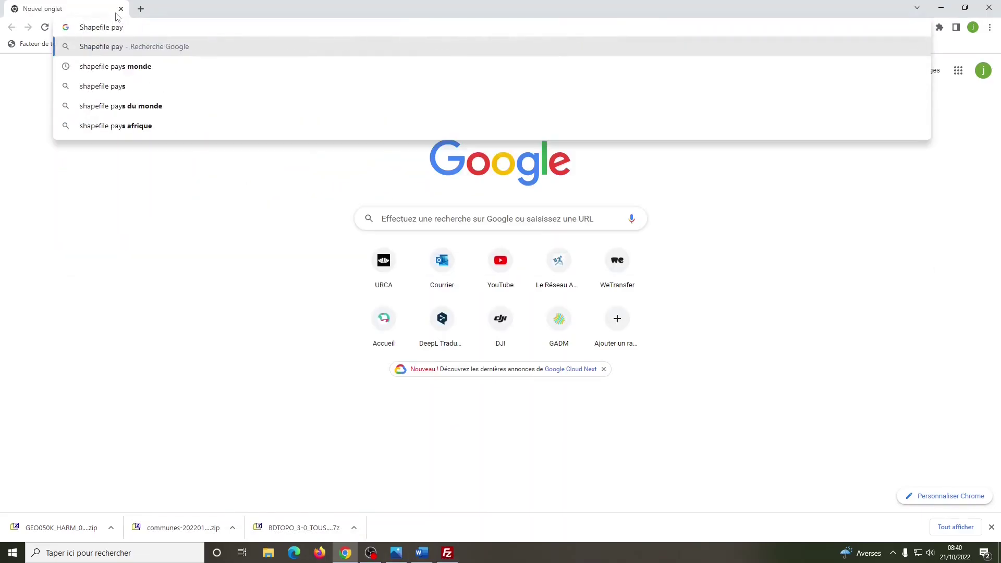
key("Return")
Read the Geomatick article on administrative boundaries of the world's countries, dismiss its newsletter popup and return to the results.
left_click(130, 157)
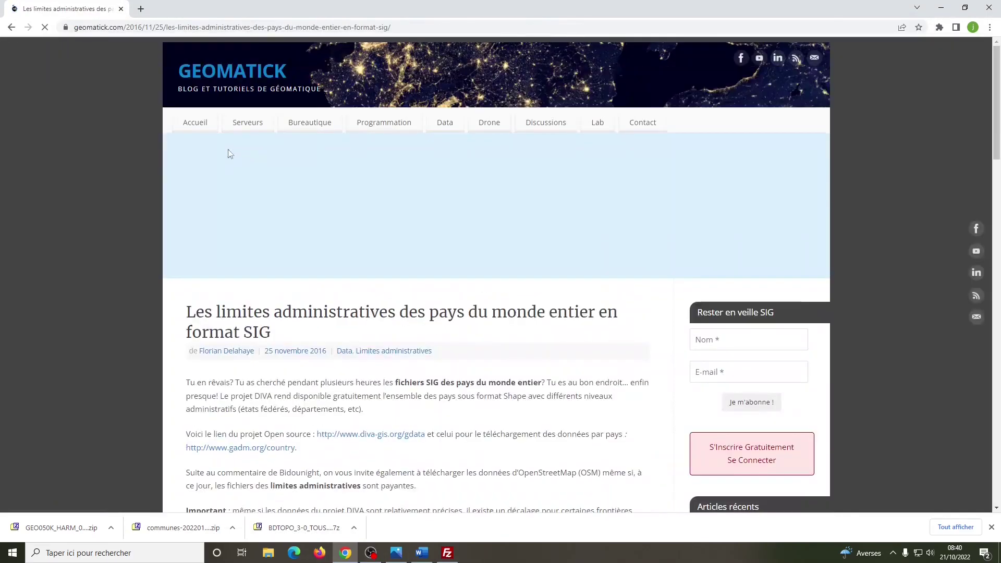
scroll(589, 211, "down", 2)
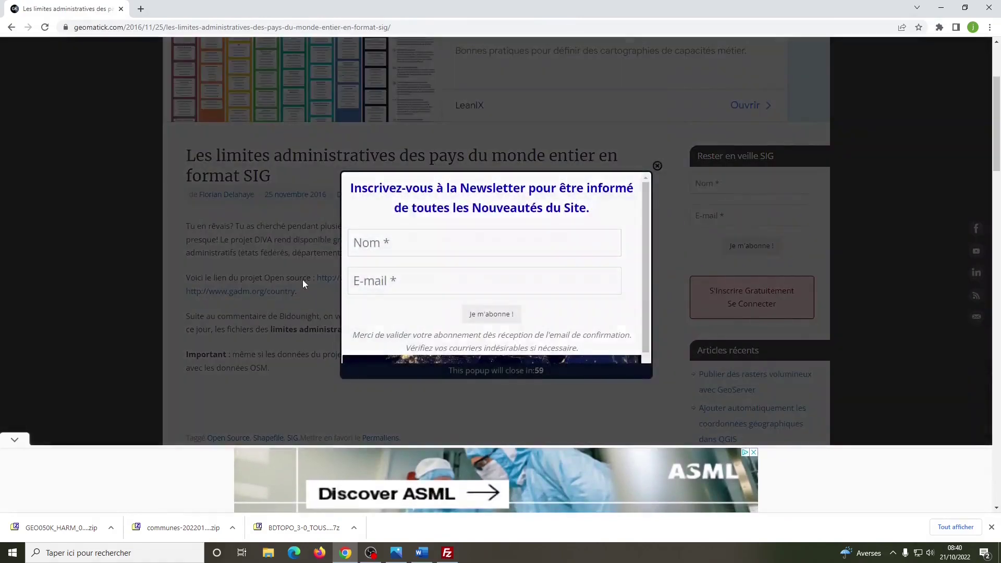
left_click(302, 279)
scroll(303, 280, "down", 3)
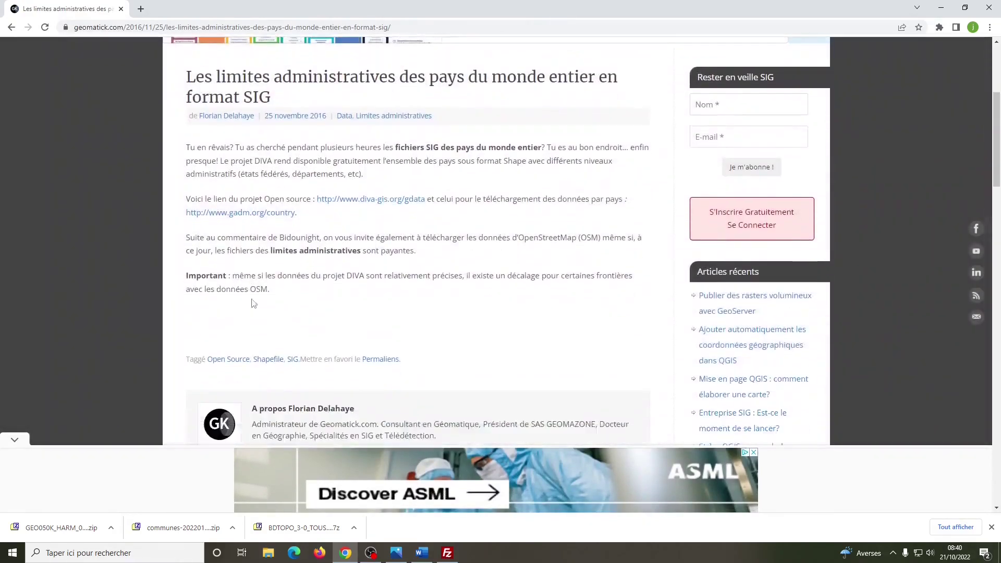
left_click(11, 27)
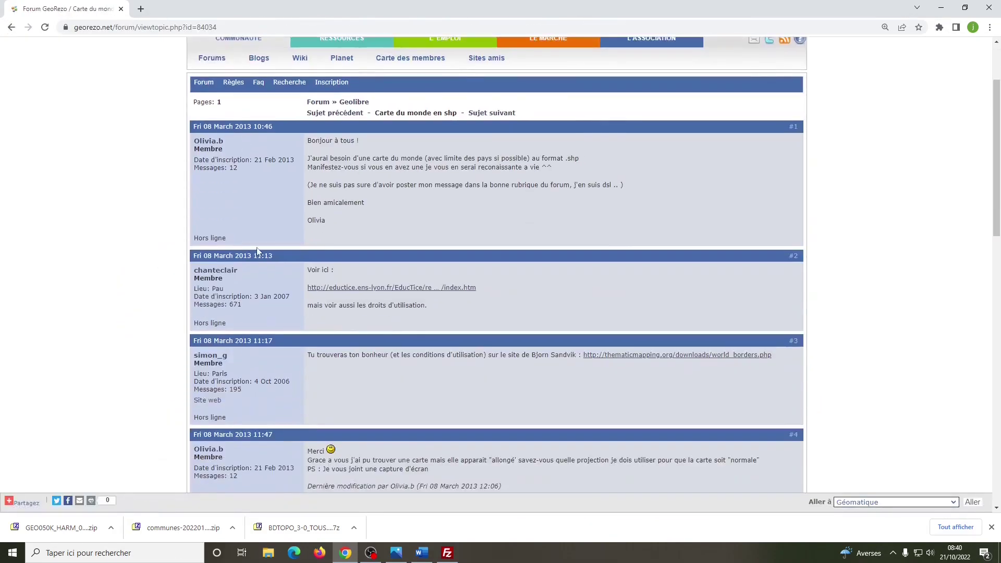
Follow the EducTice link from the GeoRezo topic on a world map in shp, examine its datasets and return to the results.
left_click(350, 288)
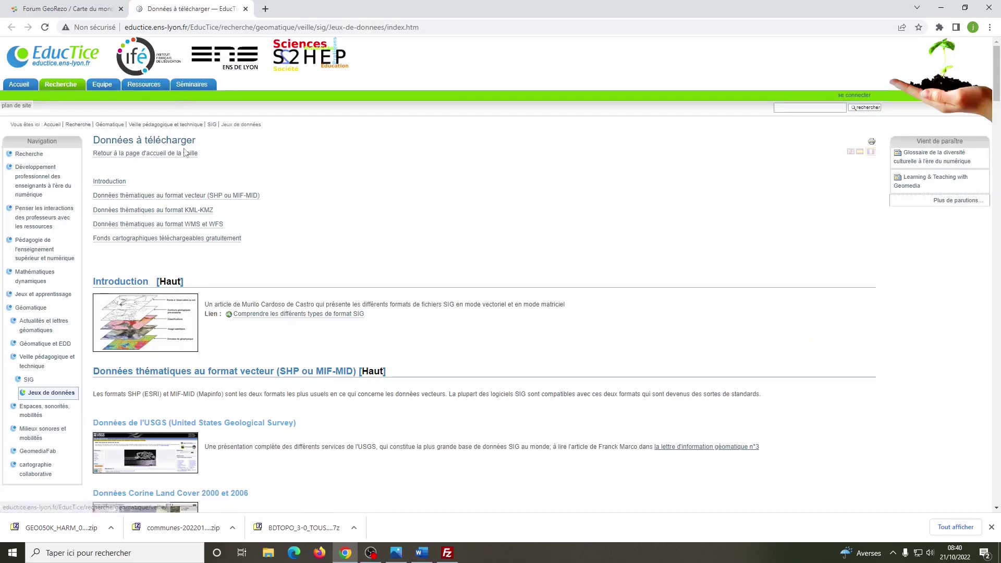
scroll(230, 200, "down", 20)
scroll(250, 175, "down", 5)
key("ctrl+w")
key("alt+Left")
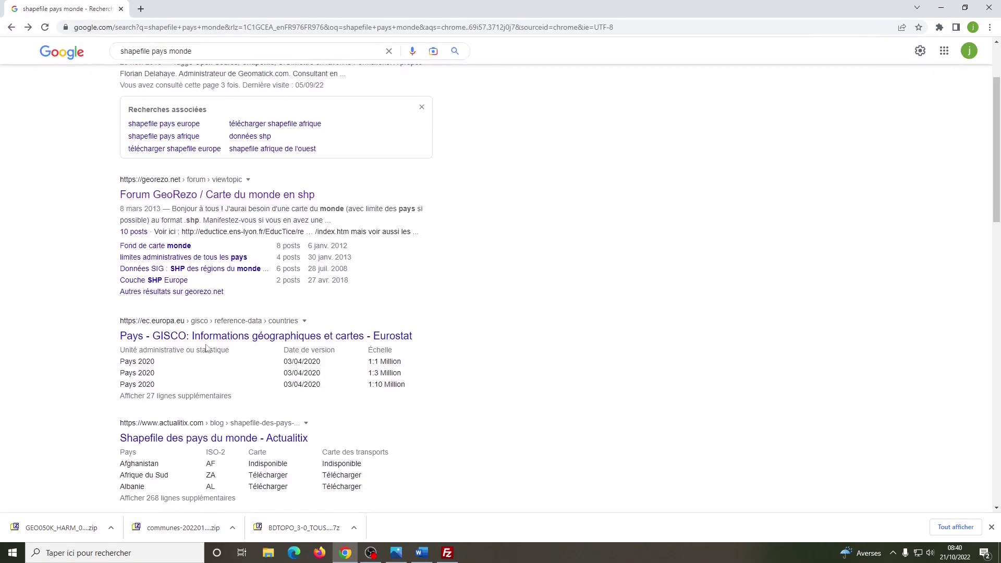
Reopen the Geomatick article, look through its comments for data sources and examine the linked OSM-Boundaries site.
scroll(201, 346, "up", 2)
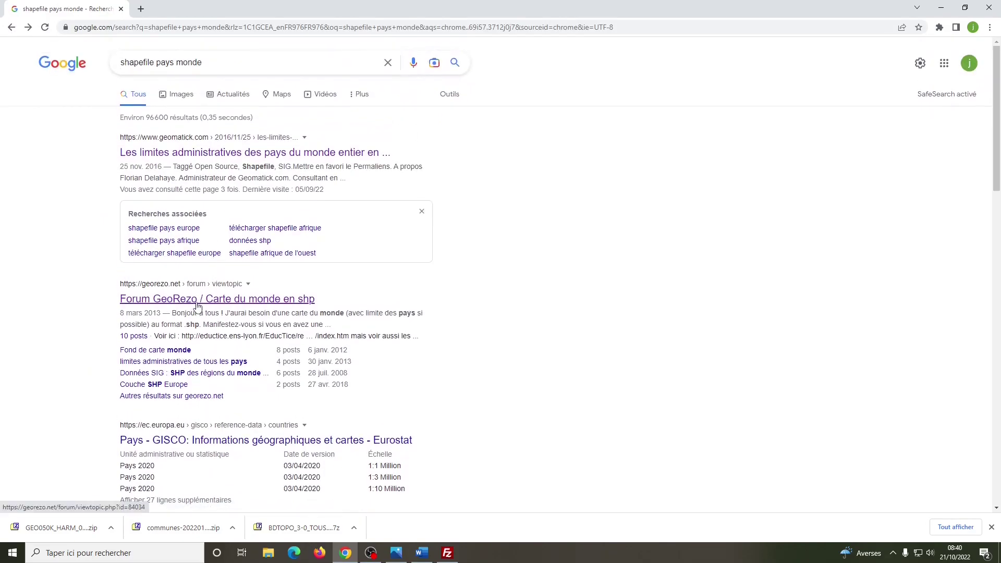
left_click(210, 152)
scroll(339, 328, "down", 10)
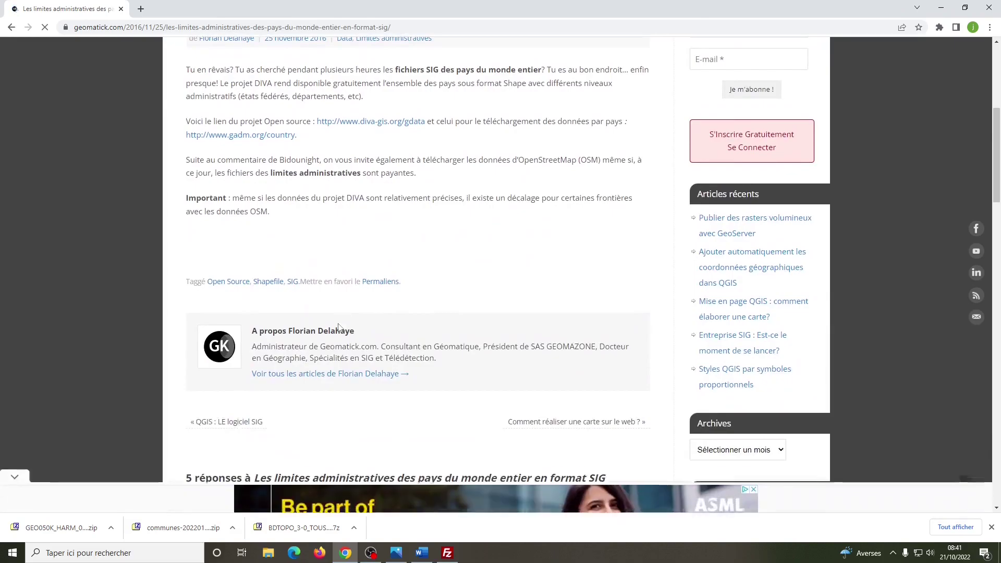
scroll(339, 327, "down", 1)
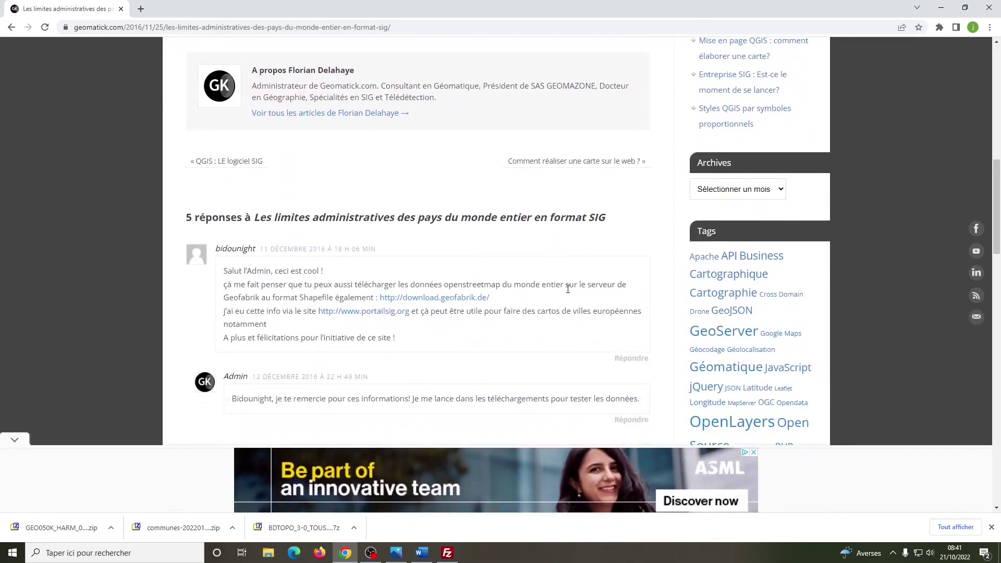
scroll(317, 288, "down", 2)
scroll(352, 211, "down", 4)
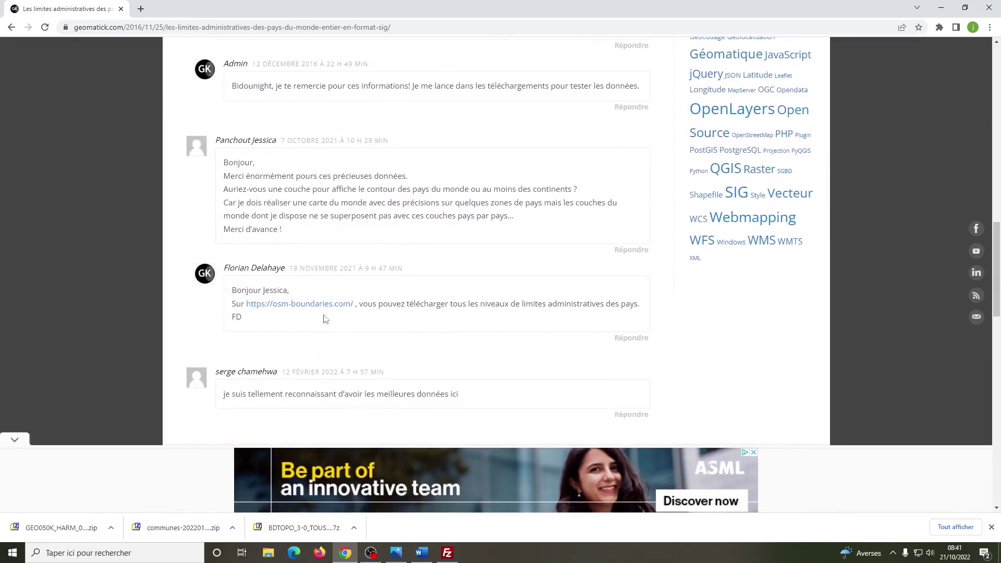
left_click(326, 304)
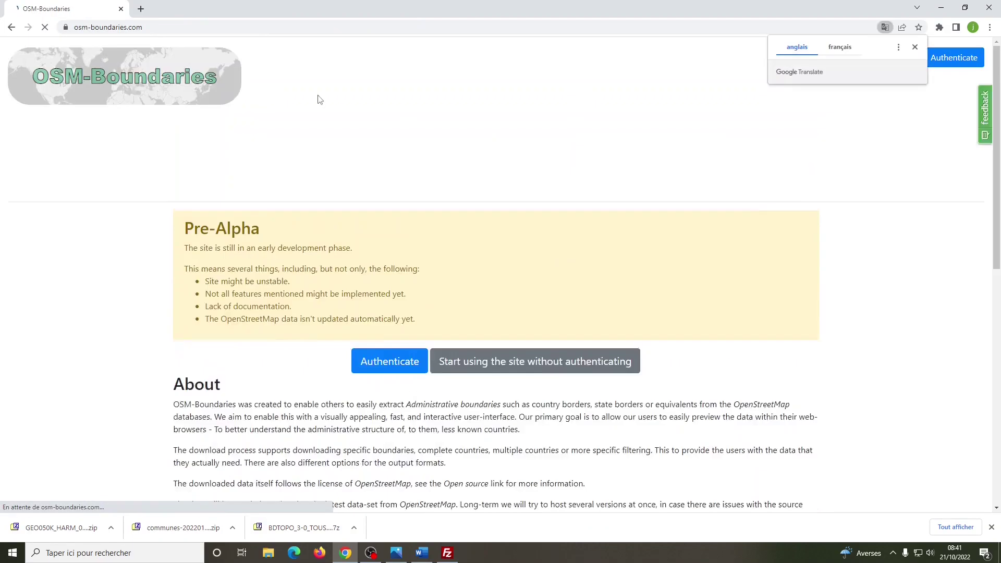
scroll(420, 350, "down", 15)
scroll(431, 316, "up", 15)
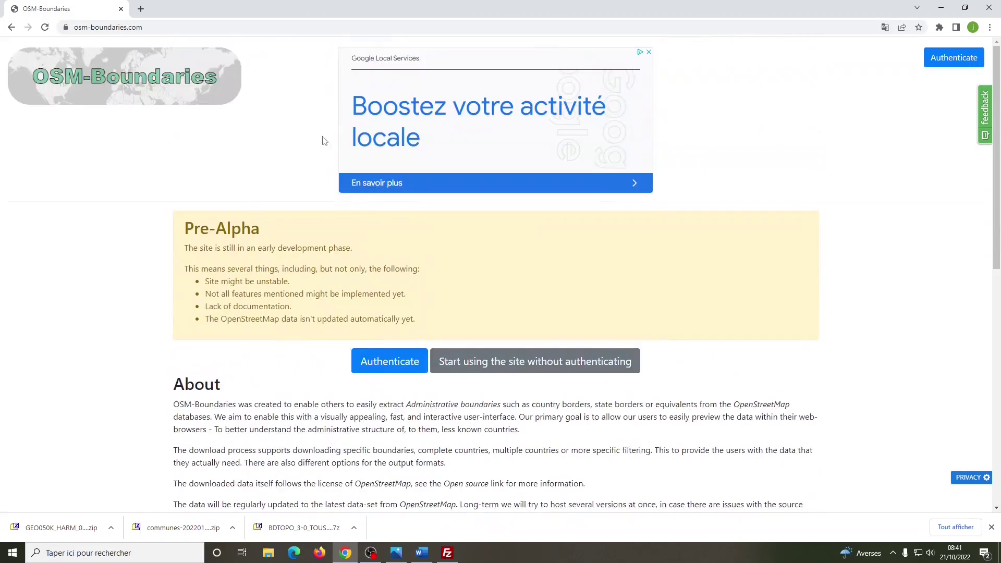
Return to the search results and examine Actualitix's "Shapefile des pays du monde" page before coming back.
left_click(97, 28)
left_click(12, 28)
left_click(12, 27)
scroll(109, 219, "down", 3)
left_click(177, 284)
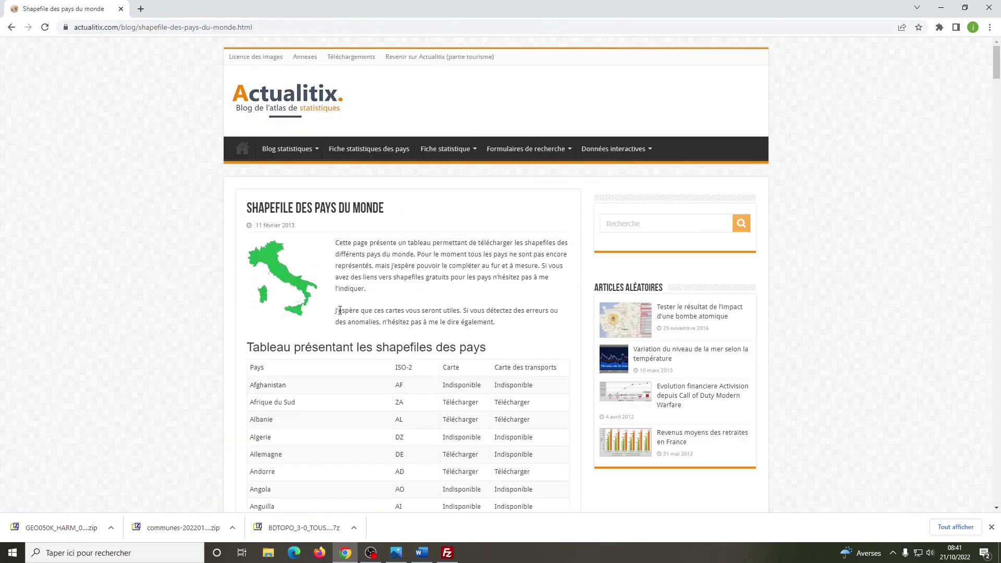
left_click(12, 27)
scroll(68, 78, "up", 3)
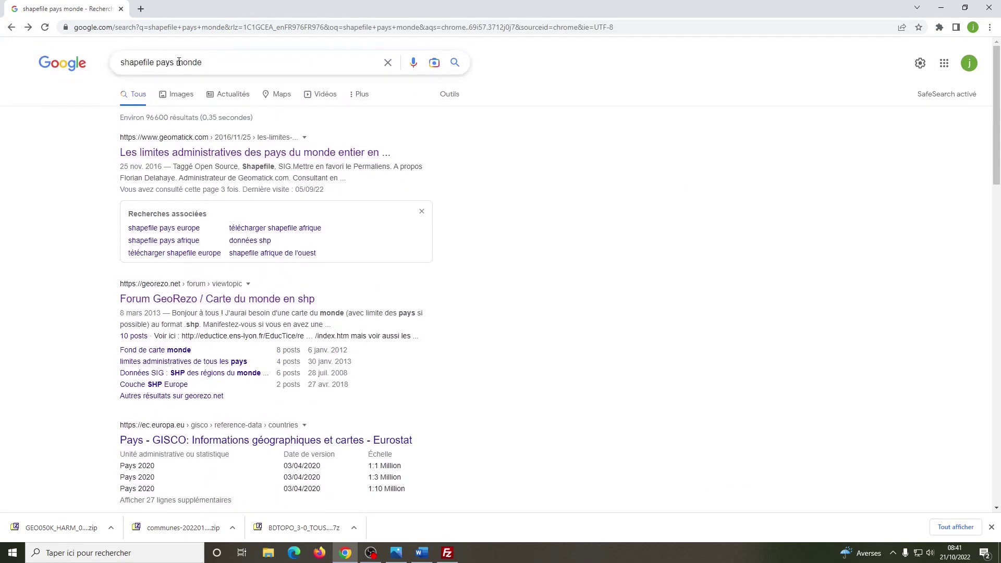
Change the Google search to "shapefile limite admninistrative pays europeen" and run it.
double_click(178, 62)
type("eu")
type(" limite admni")
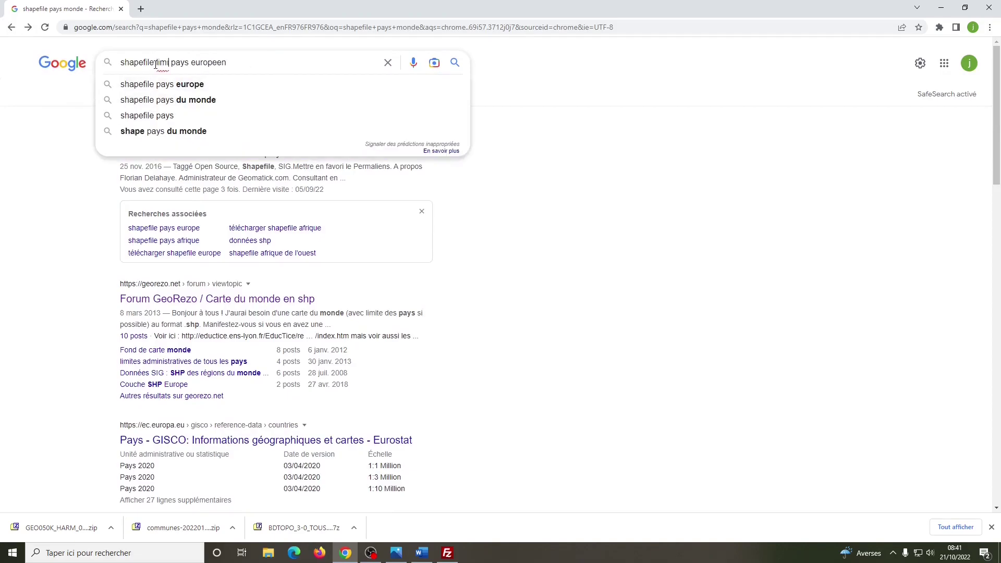
type("istrative")
key("Return")
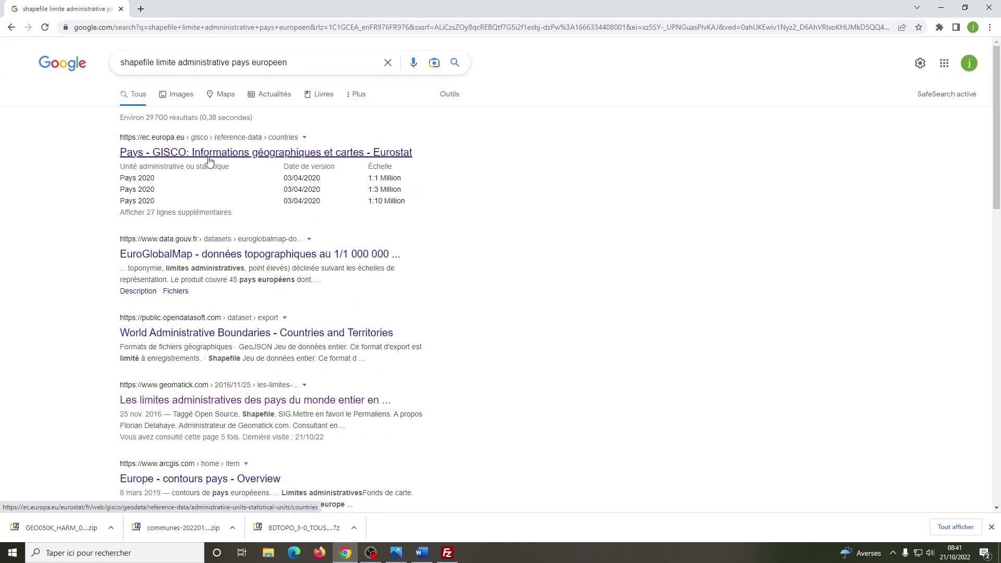
Examine the files offered on data.gouv.fr's EuroGlobalMap dataset page and return to the search results.
left_click(177, 259)
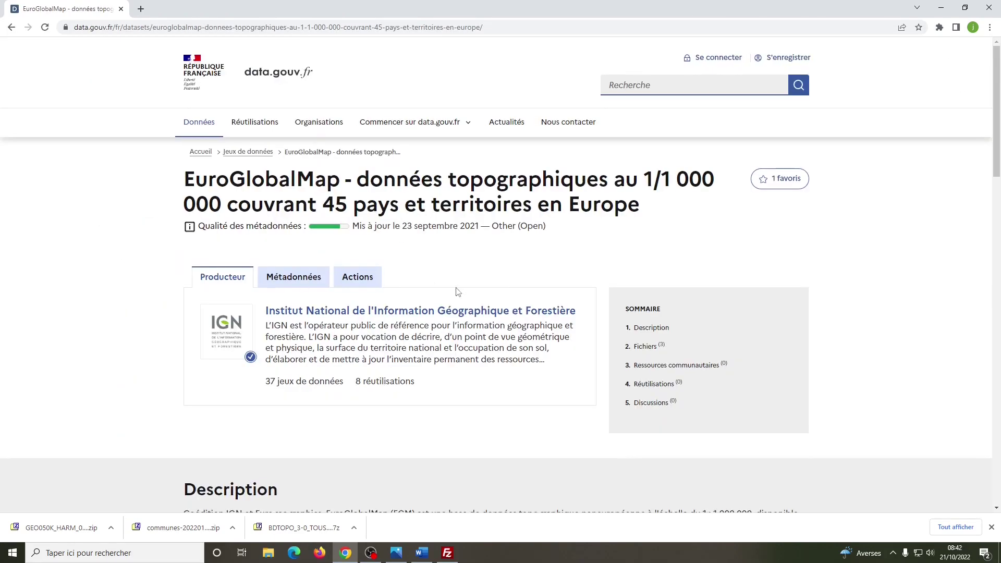
scroll(514, 212, "down", 19)
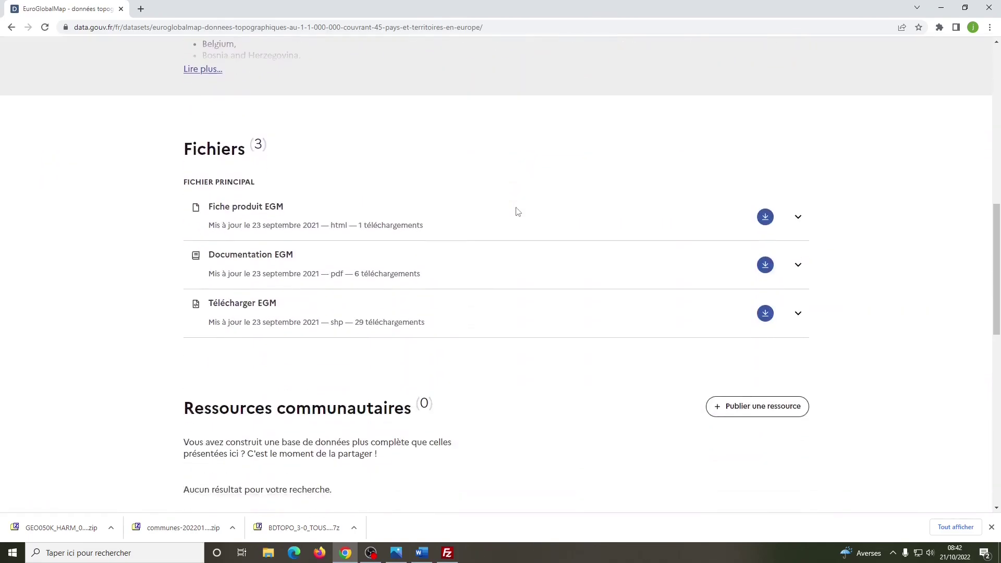
key("alt+Left")
scroll(149, 295, "down", 2)
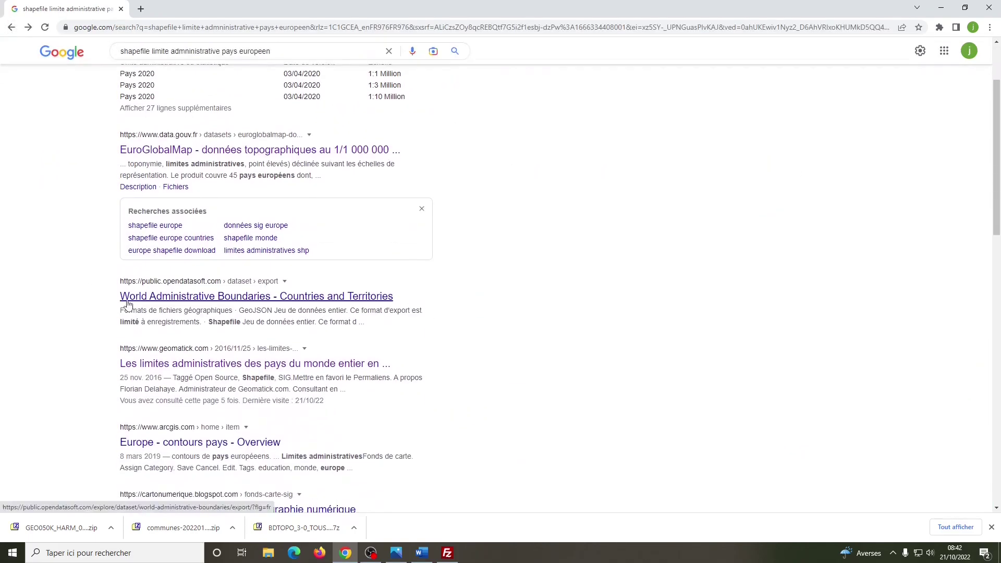
Download the entire World Administrative Boundaries dataset from Opendatasoft as a Shapefile and check the layer list in Word.
left_click(149, 295)
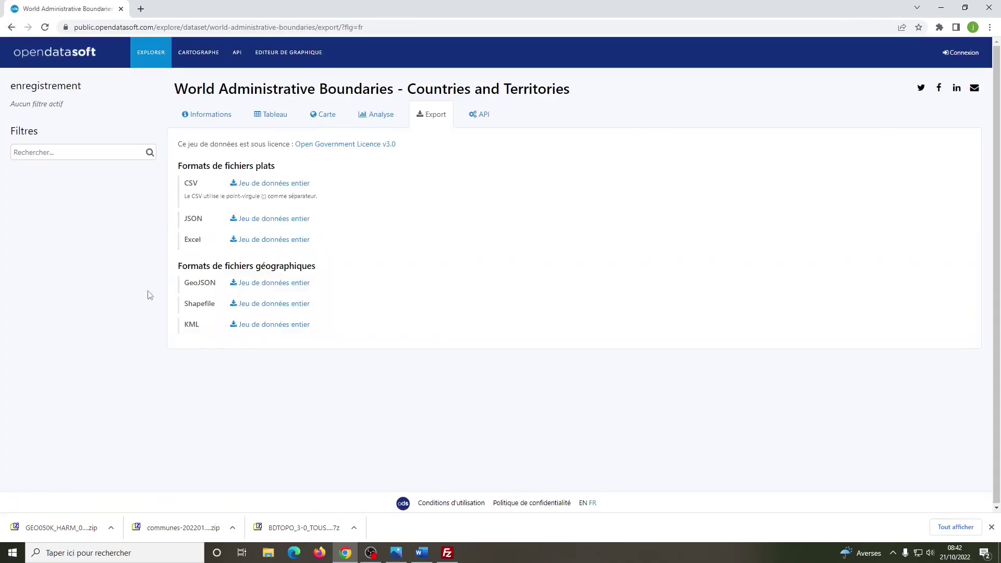
left_click(273, 305)
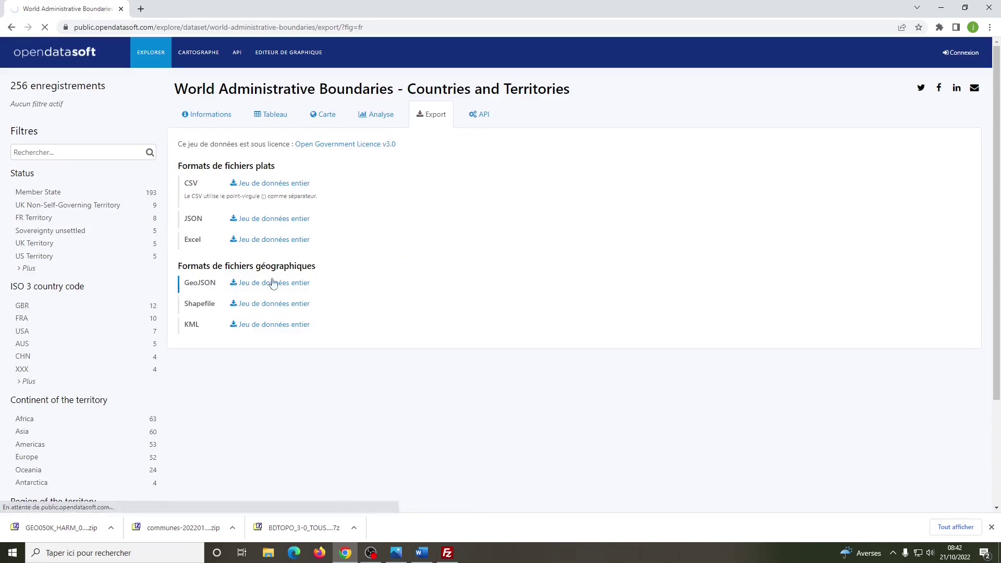
left_click(150, 556)
key("Escape")
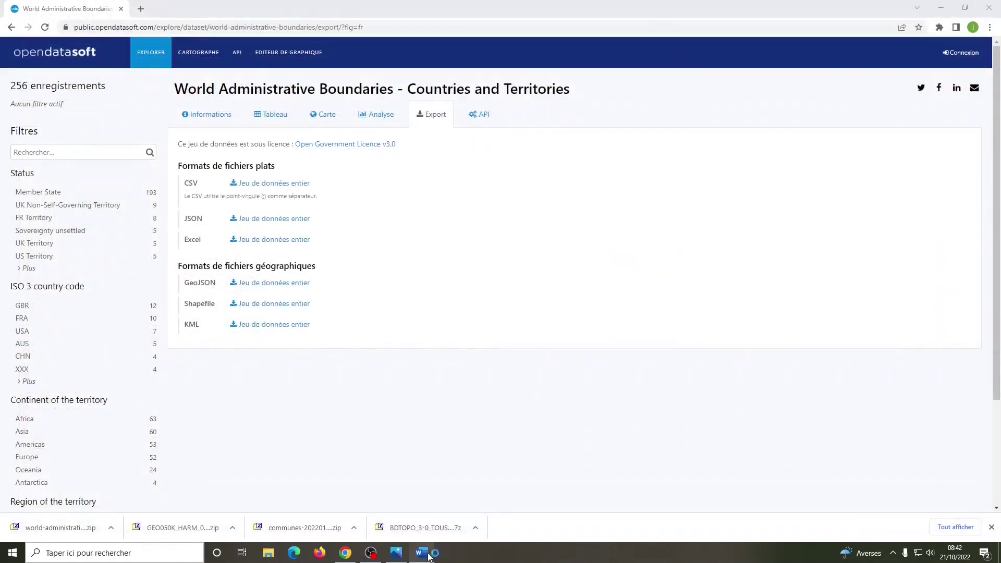
left_click(423, 553)
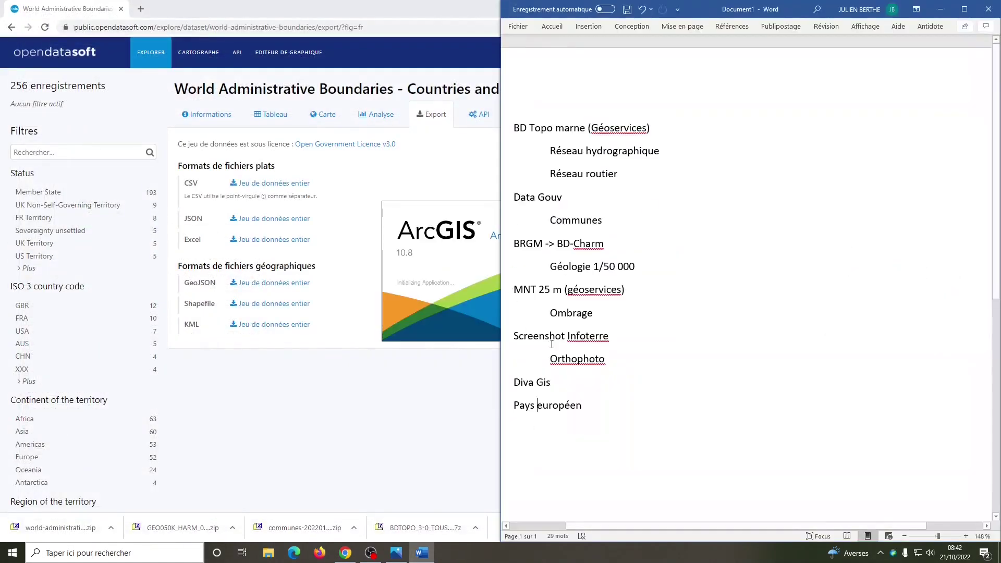
left_click_drag(607, 348, 297, 380)
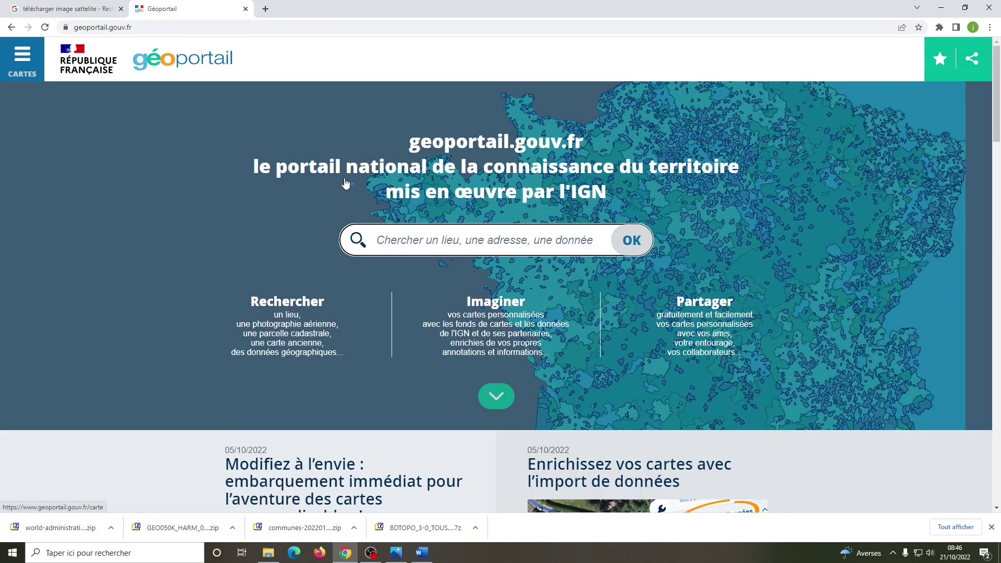
Find Reims on Géoportail and set the opacity of the geological and IGN topographic layers to 0, leaving the aerial photographs.
type("reims")
left_click(401, 290)
left_click(993, 133)
left_click_drag(938, 114, 873, 119)
left_click(992, 186)
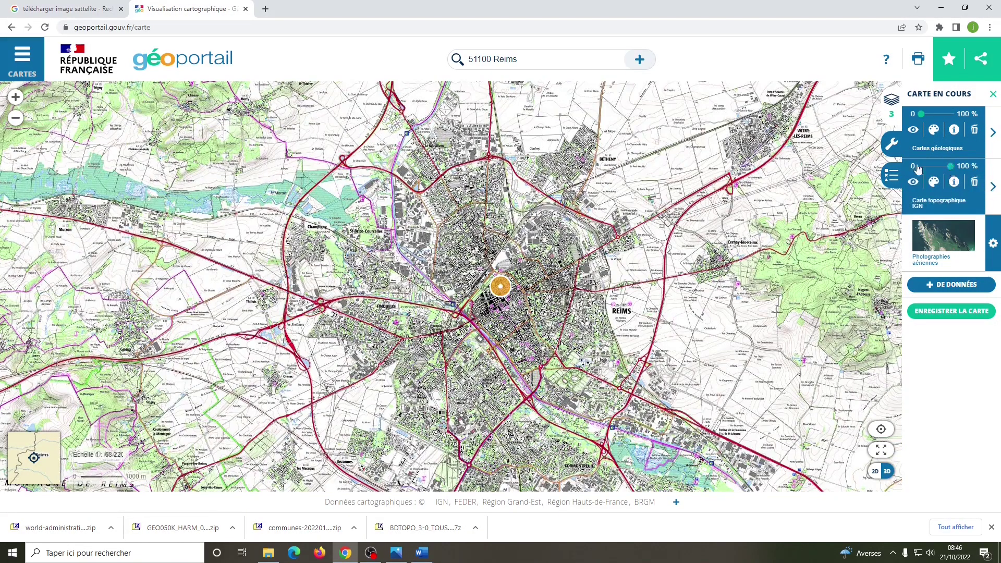
left_click_drag(964, 166, 918, 167)
Show a wider area around Reims in full screen, capture the aerial map and paste it into a new Paint image.
scroll(494, 243, "down", 1)
scroll(472, 265, "down", 2)
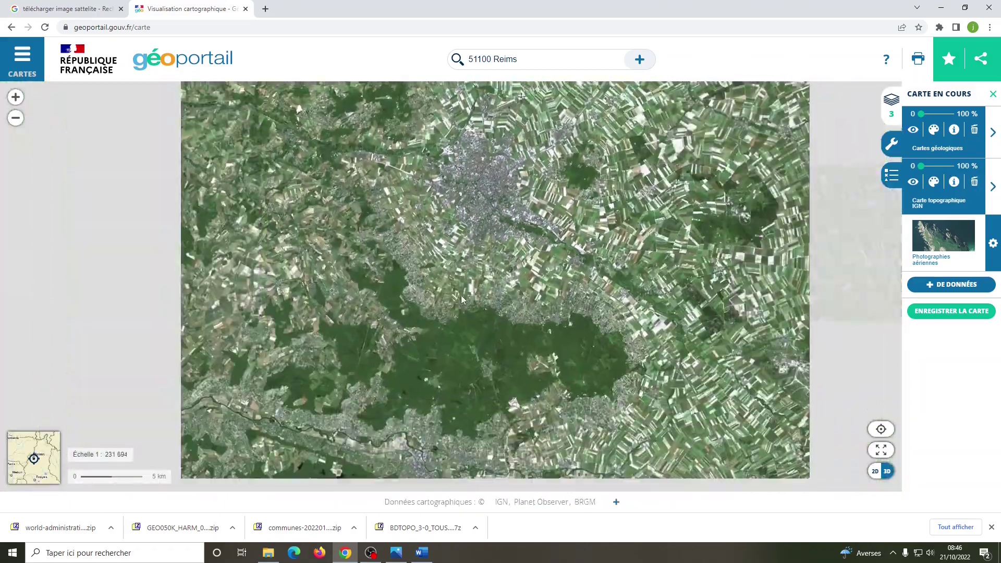
left_click(880, 450)
key("super")
type("p")
key("Return")
key("ctrl+v")
scroll(851, 474, "down", 3)
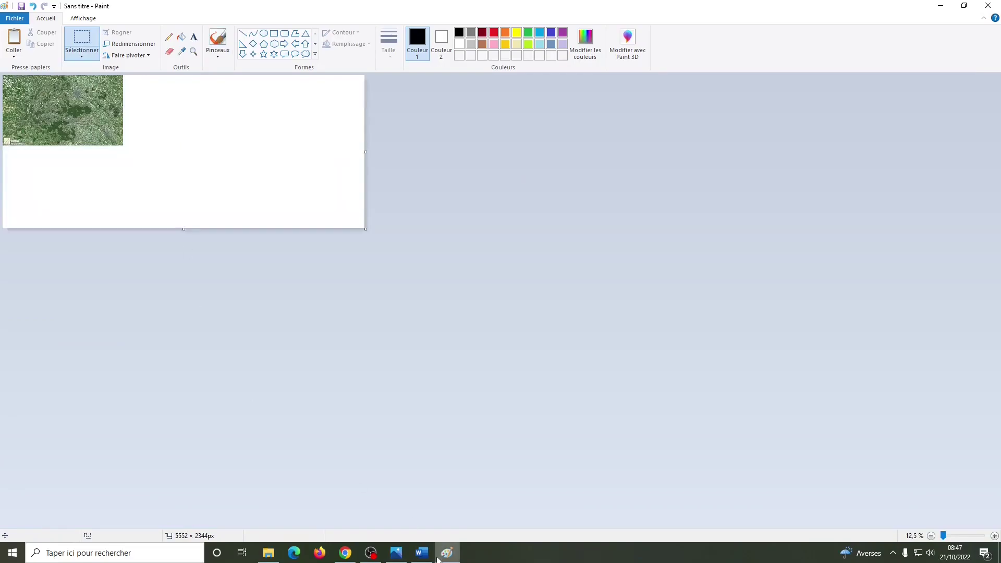
Reframe the Géoportail aerial map around Reims, capture it again and replace the first capture in Paint with it.
left_click(346, 552)
left_click_drag(708, 288, 486, 379)
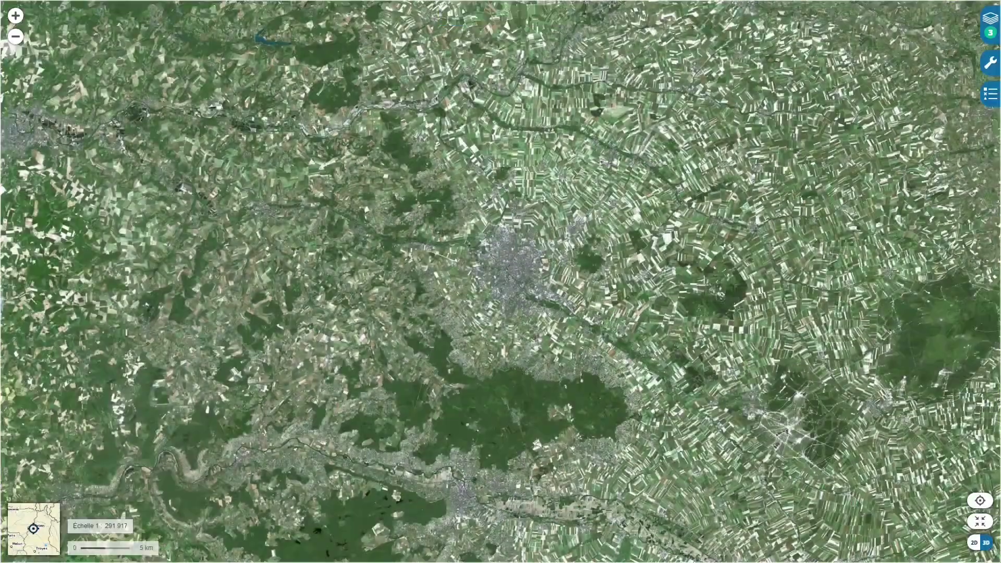
key("super")
left_click(447, 553)
key("ctrl+z")
key("ctrl+v")
Erase the map controls, locator map and scale from the edges of the Paint capture and return to the full-screen Géoportail map.
scroll(122, 143, "up", 2, "ctrl")
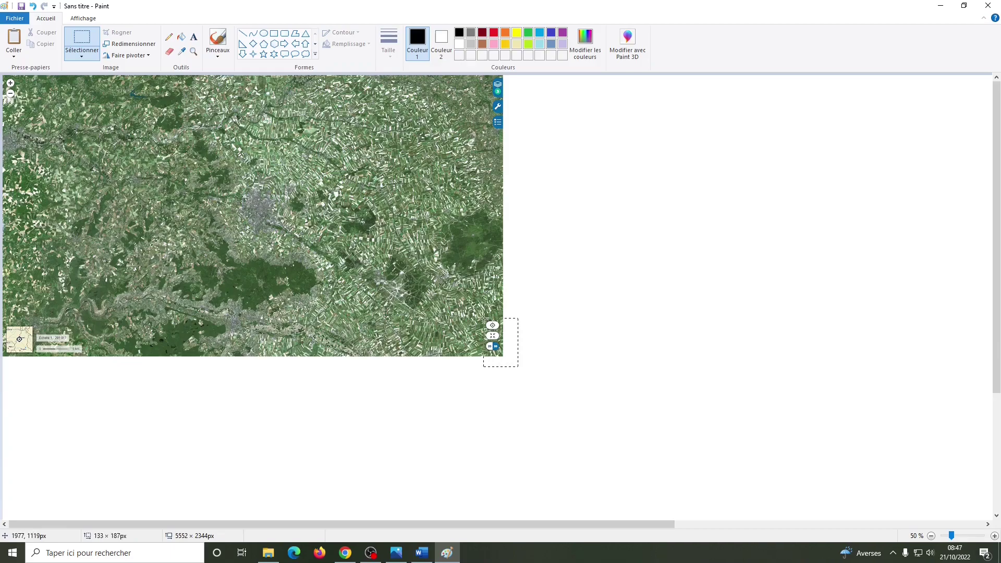
left_click_drag(542, 130, 481, 63)
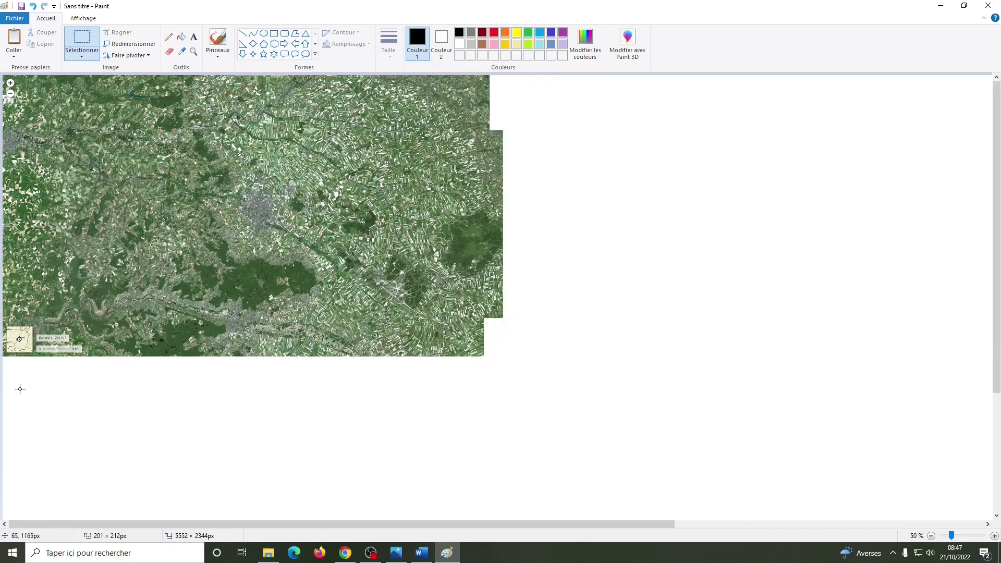
key("Delete")
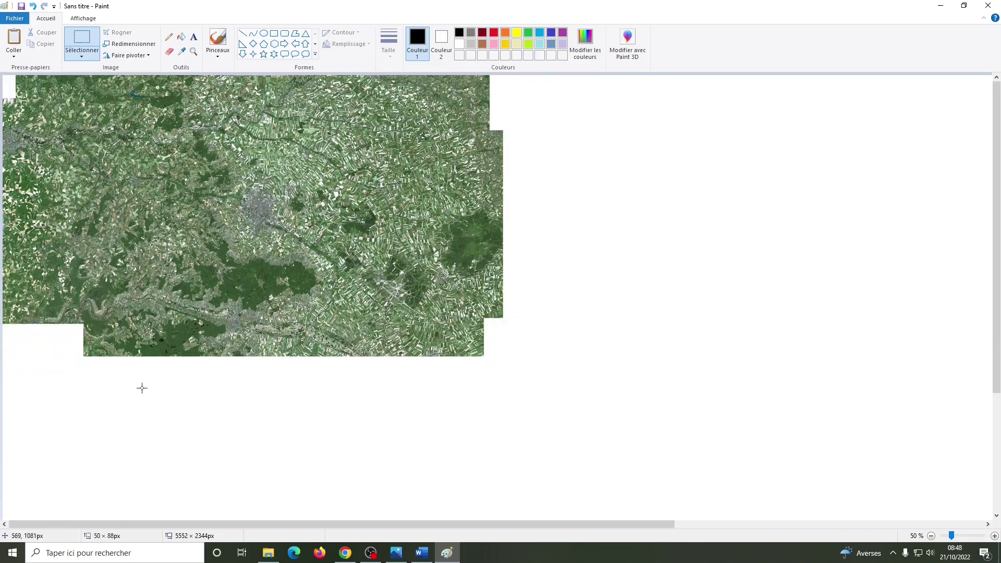
mouse_move(363, 554)
left_click(333, 525)
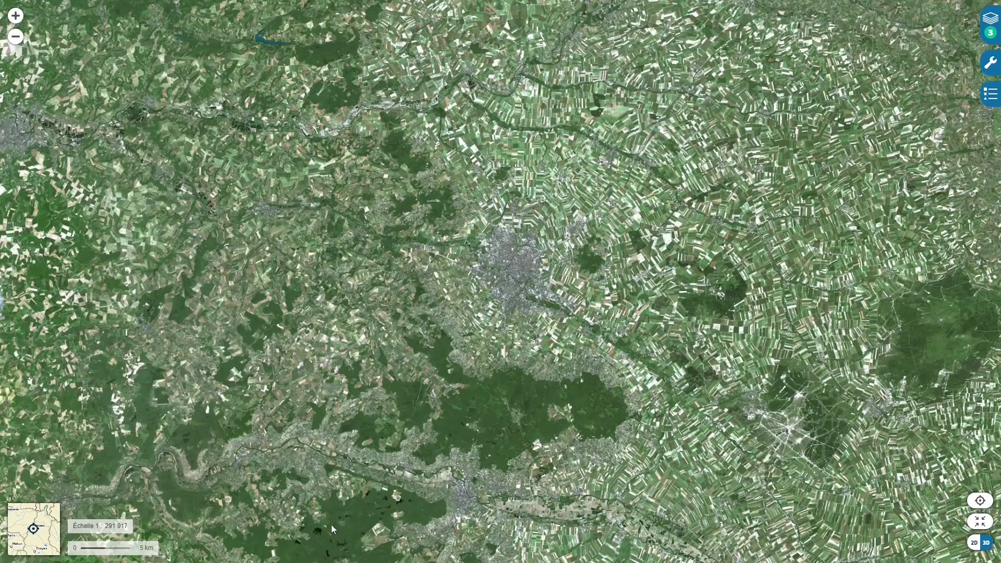
Shift the Géoportail aerial map south of Reims with some overlap, capture it and switch back to Paint.
left_click_drag(466, 432, 498, 235)
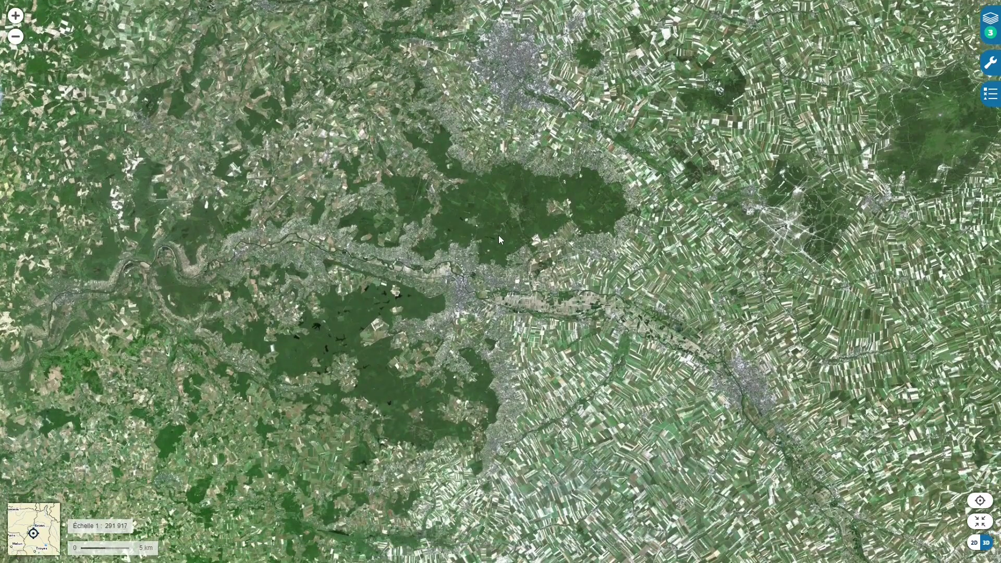
key("super+shift+s")
mouse_move(1, 50)
left_mouse_down()
mouse_move(1000, 562)
mouse_move(963, 561)
left_mouse_up()
key("super")
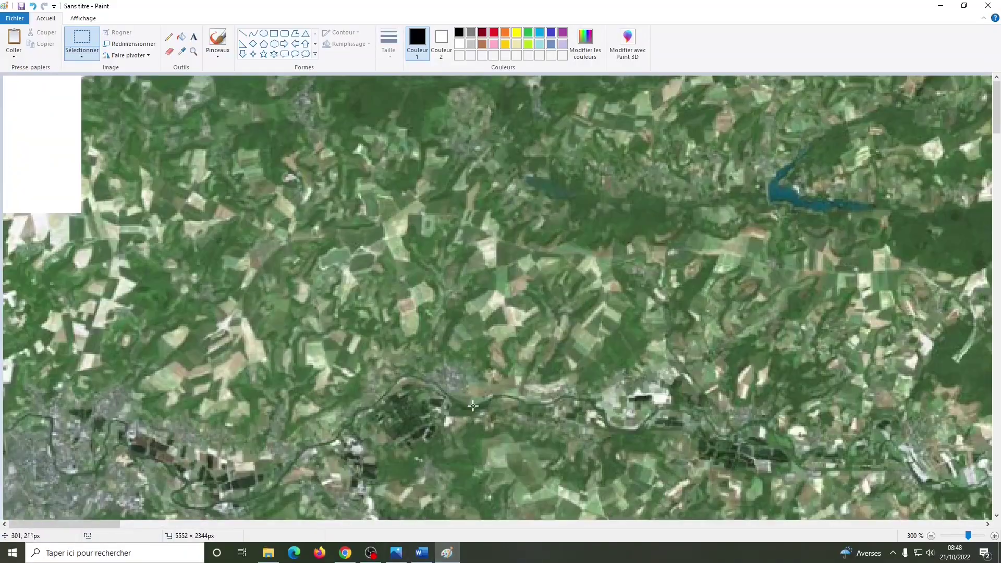
Paste the southern capture into the Paint image and align its overlapping details with the first capture.
scroll(472, 406, "up", 3)
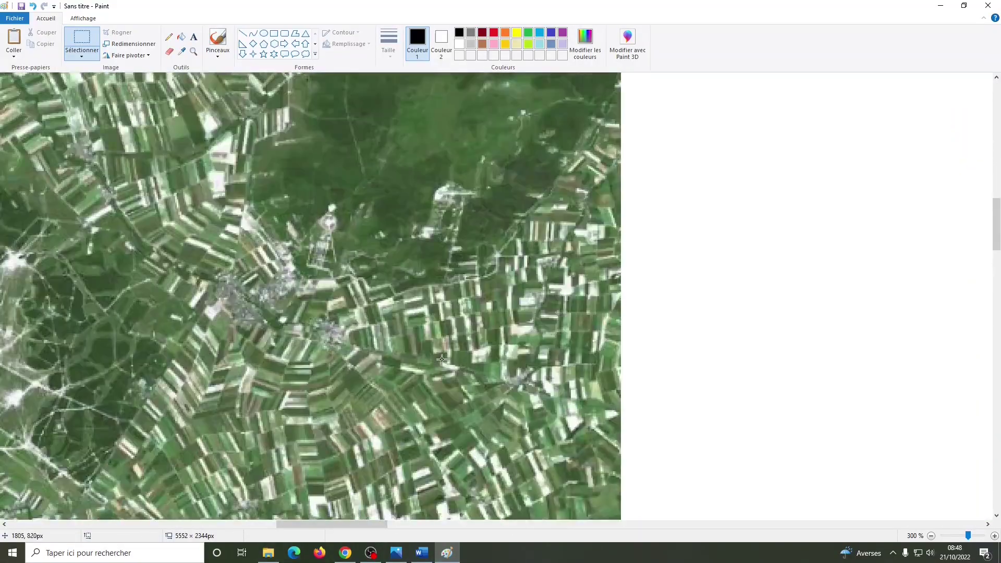
key("ctrl+v")
scroll(499, 379, "up", 5)
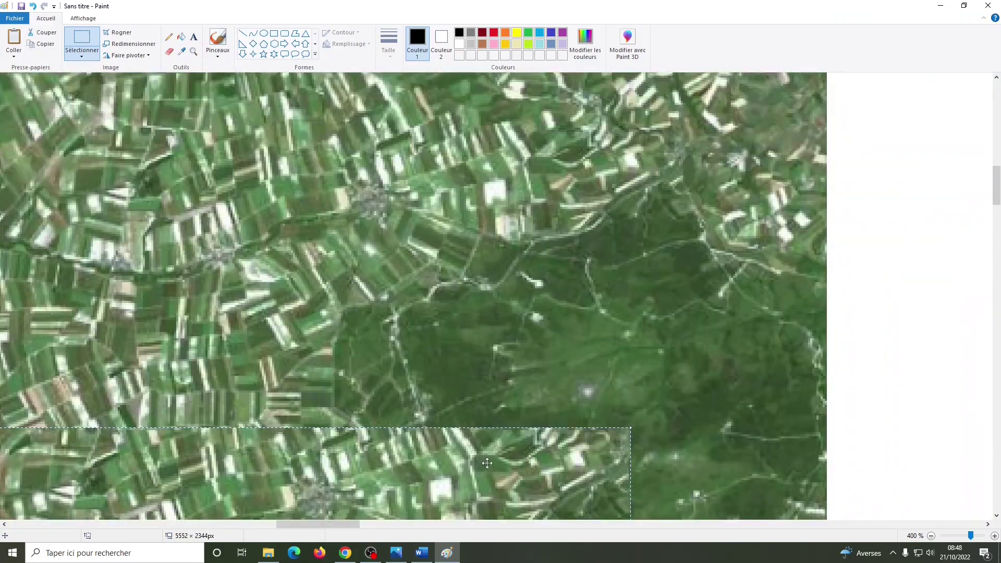
left_click_drag(487, 463, 637, 300)
scroll(713, 392, "down", 10)
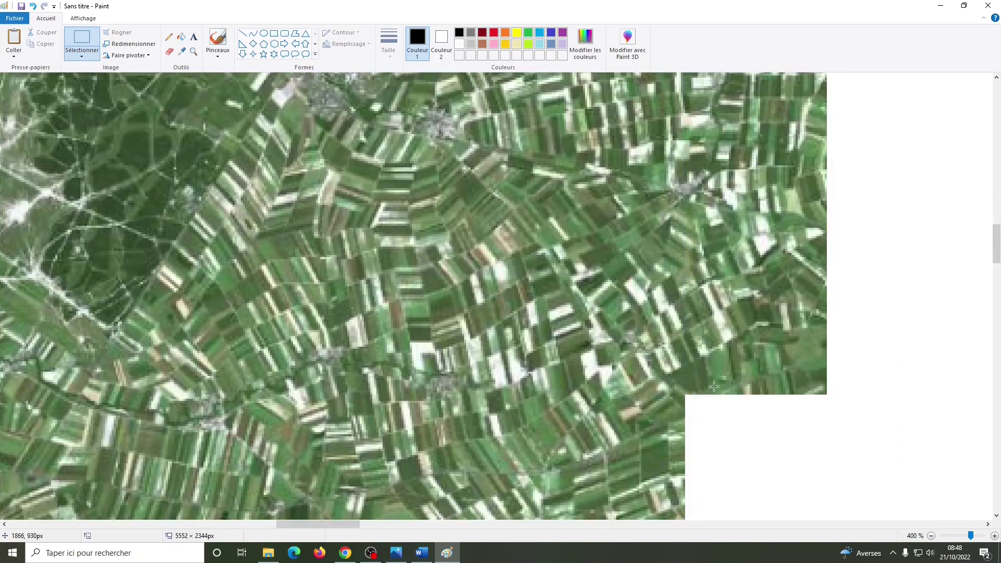
Remove the locator map and scale from the assembled orthophoto and crop off the white margins to 1794 × 1334 px.
scroll(714, 392, "down", 6)
scroll(57, 140, "up", 2)
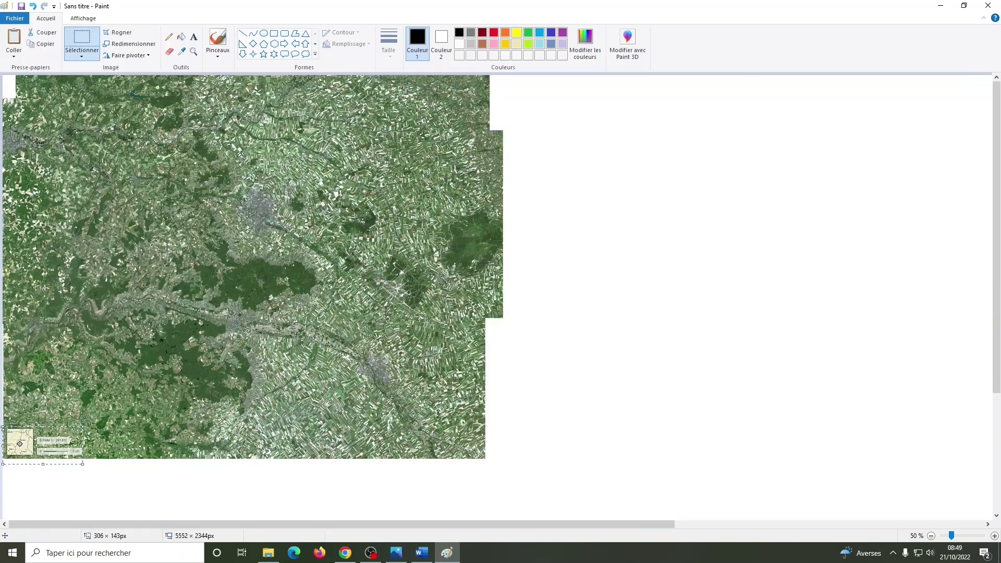
scroll(150, 352, "down", 1)
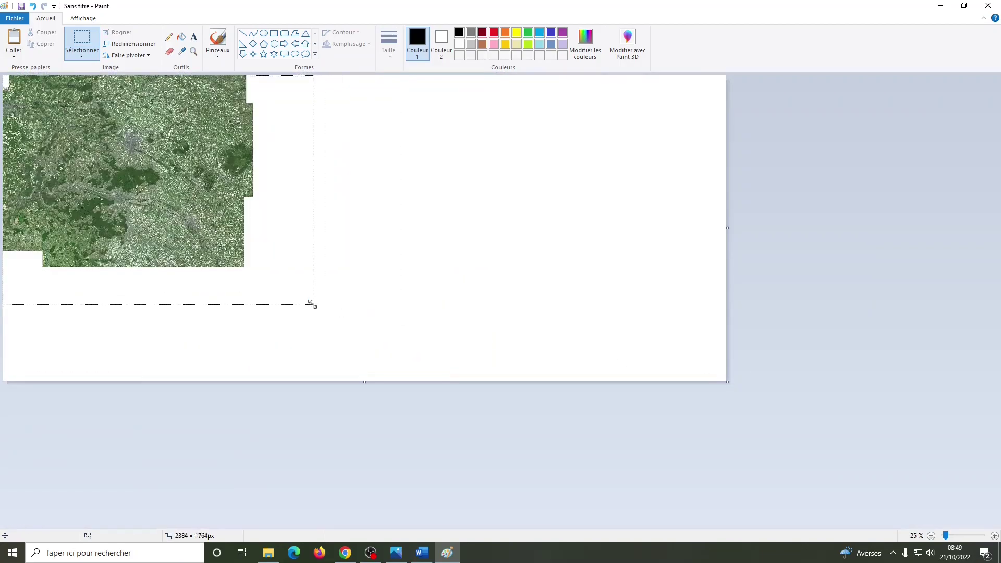
left_click_drag(319, 307, 310, 302)
scroll(238, 312, "up", 1)
key("ctrl+z")
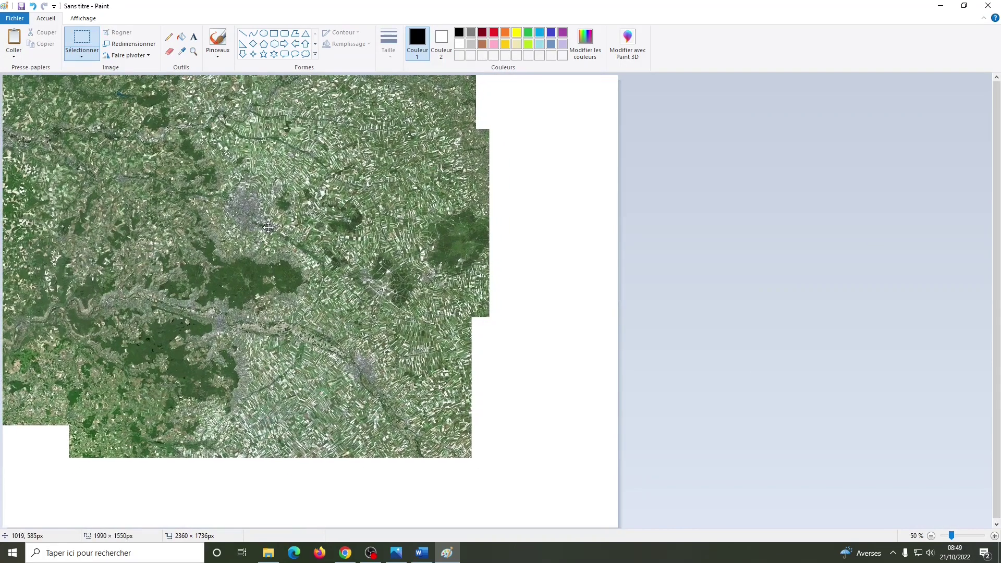
left_click_drag(618, 527, 470, 423)
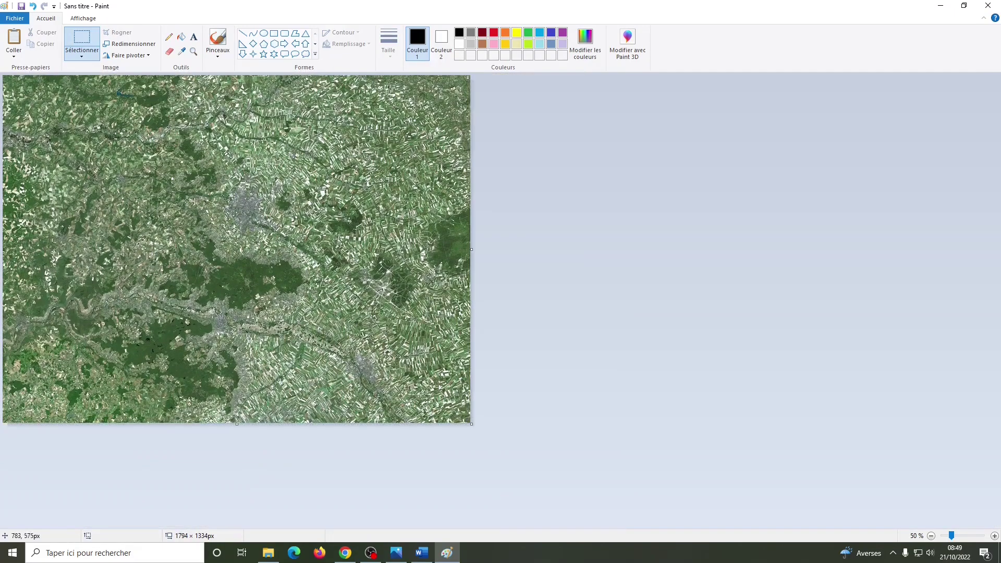
Save the orthophoto as the PNG file a_georef in a new folder BD_TD7_Jul_Ber inside Téléchargements.
left_click(14, 19)
left_click(45, 102)
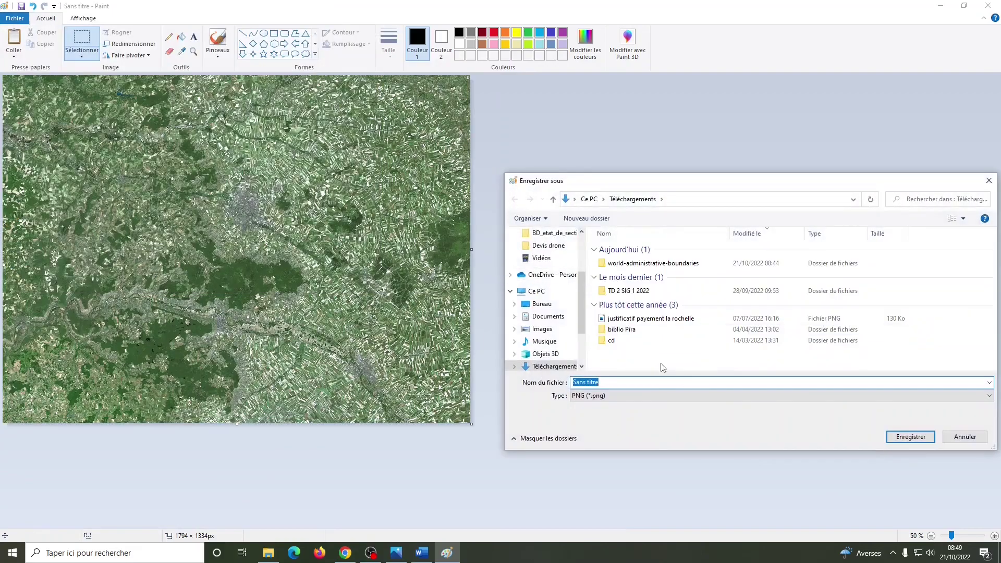
left_click(586, 218)
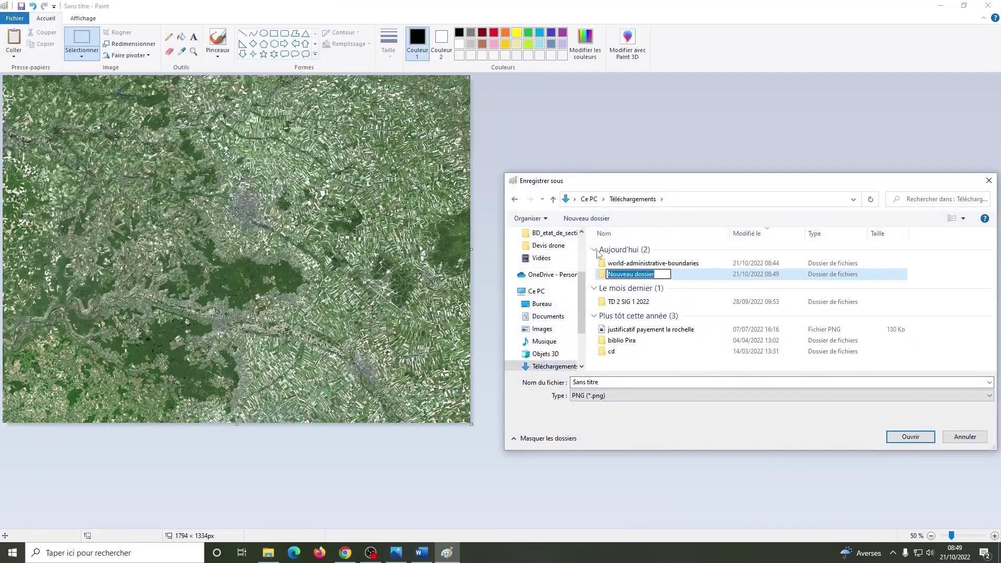
type("BD_TD7_Jul_Ber")
double_click(664, 275)
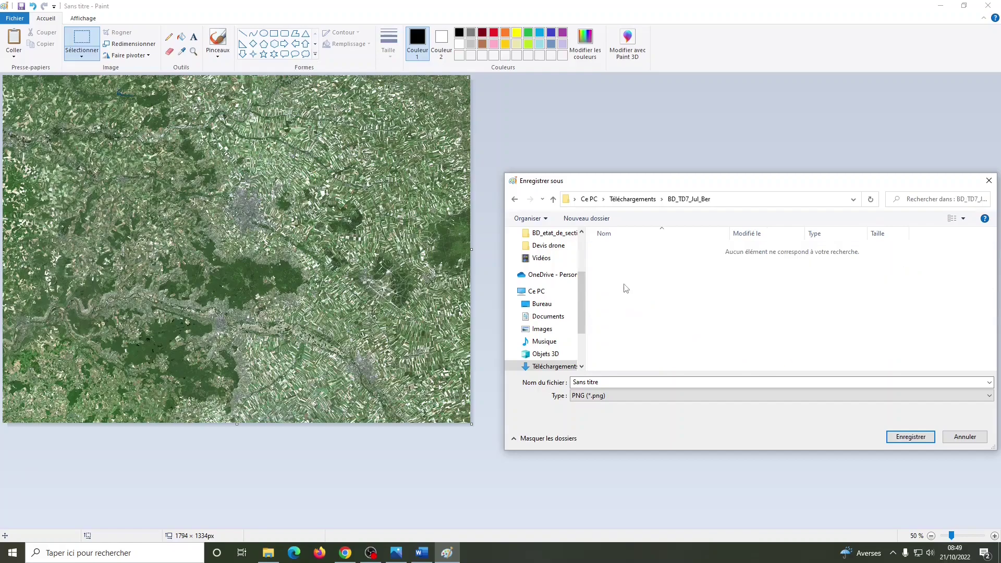
left_click(609, 382)
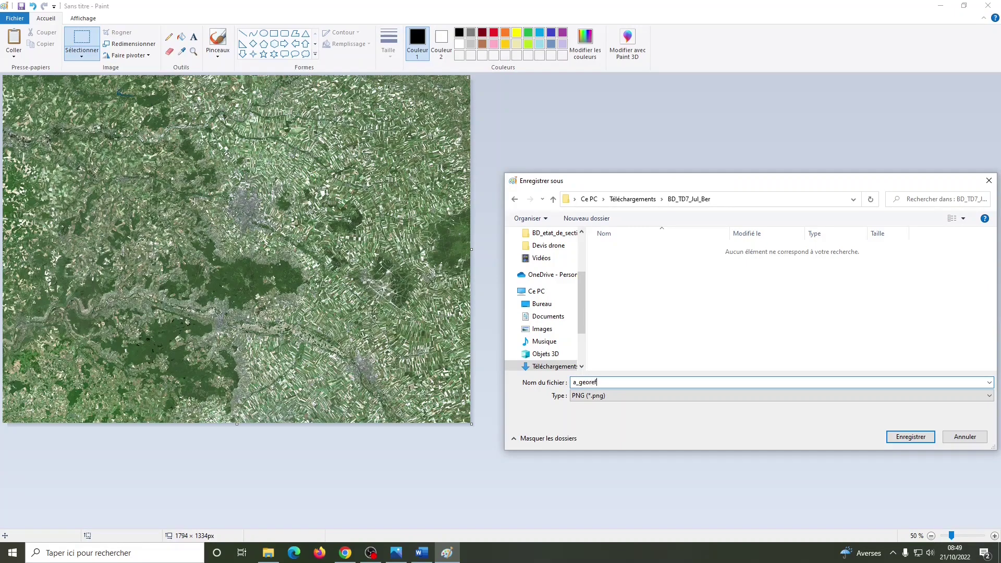
left_click(920, 440)
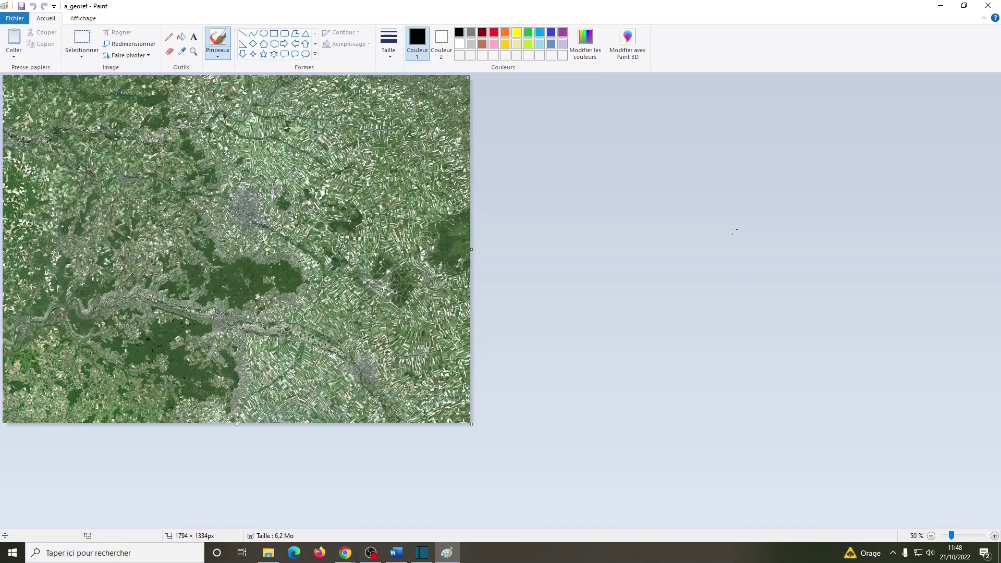
Minimise Paint, show the Téléchargements folder full size and delete the FileZilla_3.60.2_win64-setup file.
left_click(940, 6)
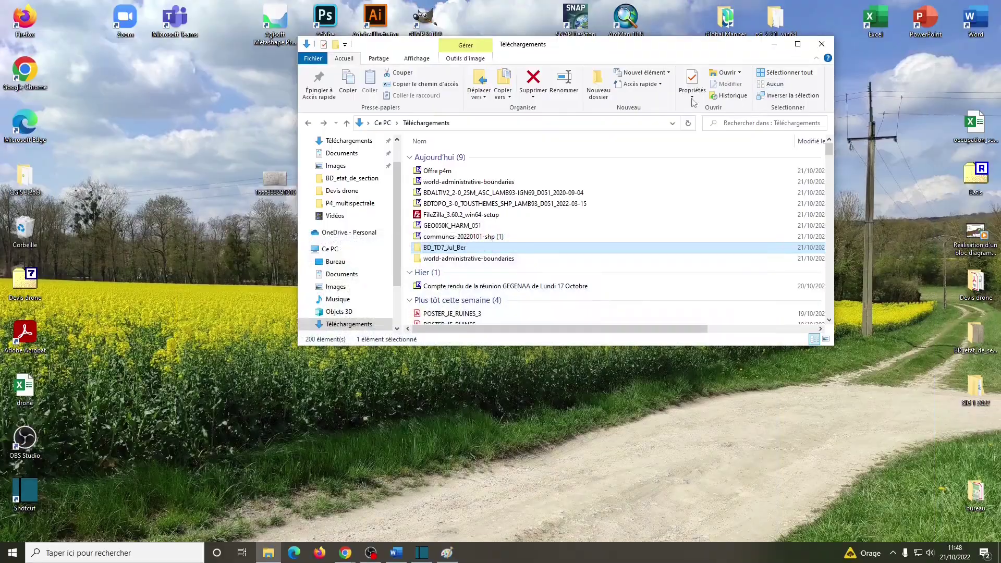
left_click(798, 46)
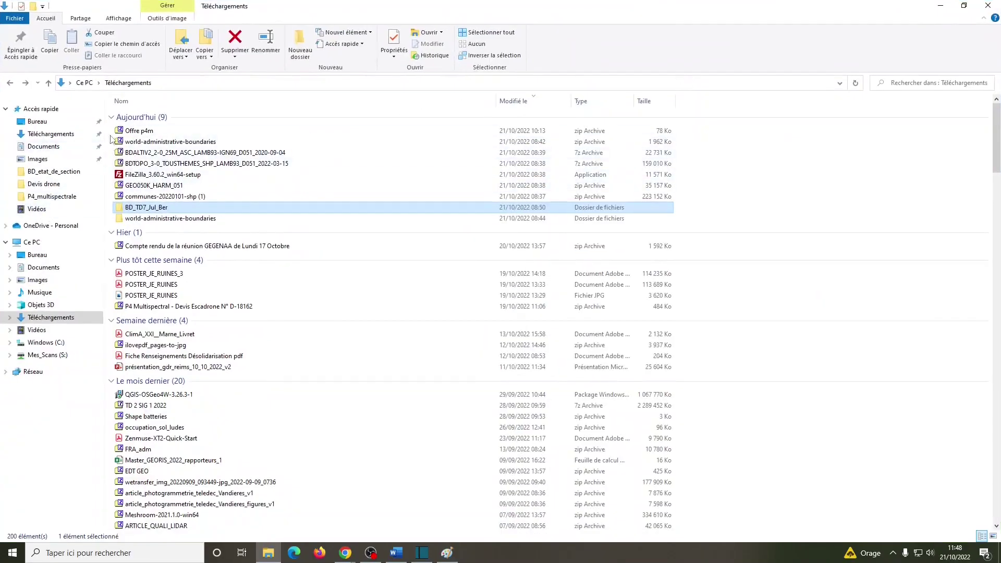
left_click_drag(112, 131, 162, 208)
left_click(163, 177)
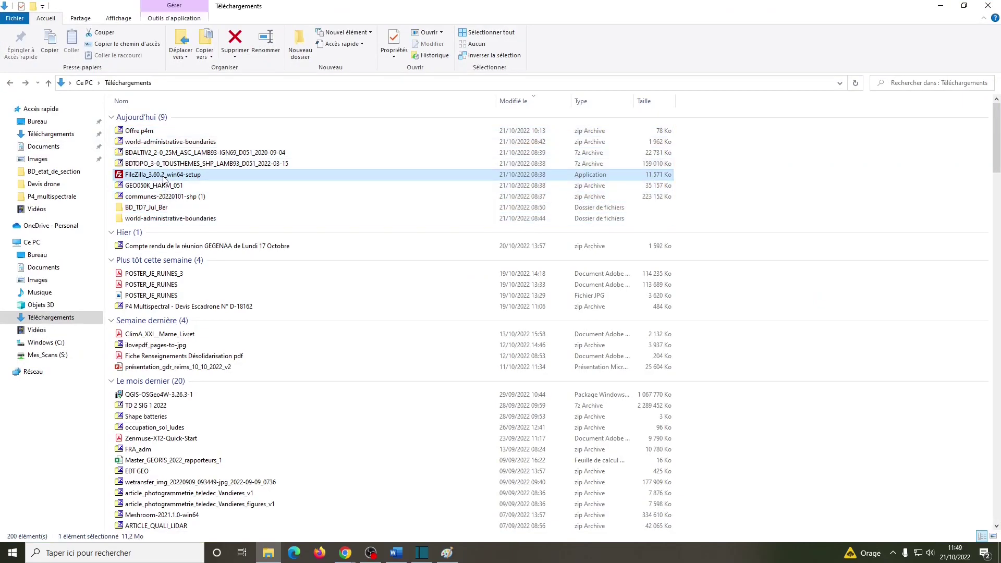
key("Delete")
Check the contents of the world-administrative-boundaries folder and move the folder into BD_TD7_Jul_Ber.
left_click(162, 209)
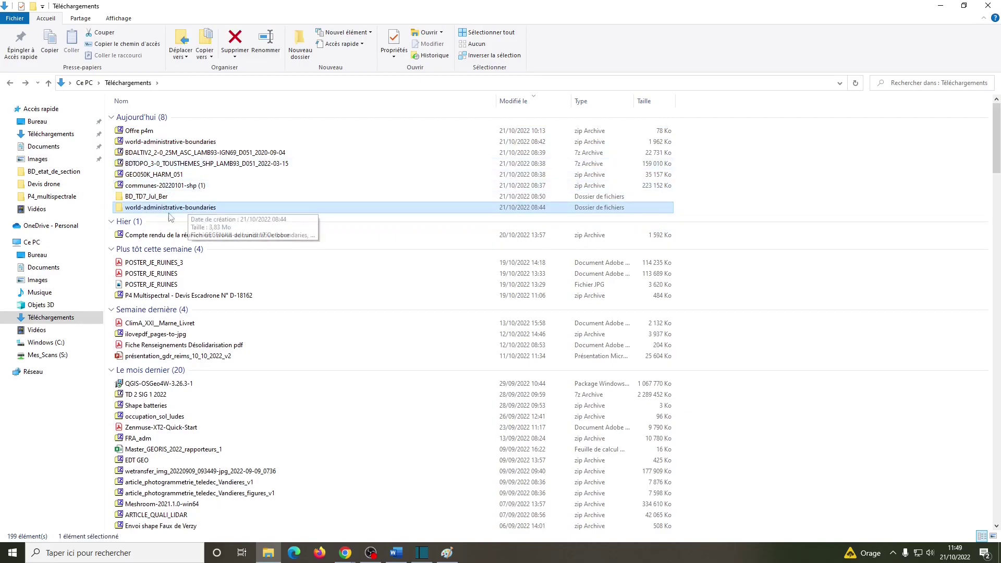
double_click(138, 208)
left_click_drag(212, 250, 109, 92)
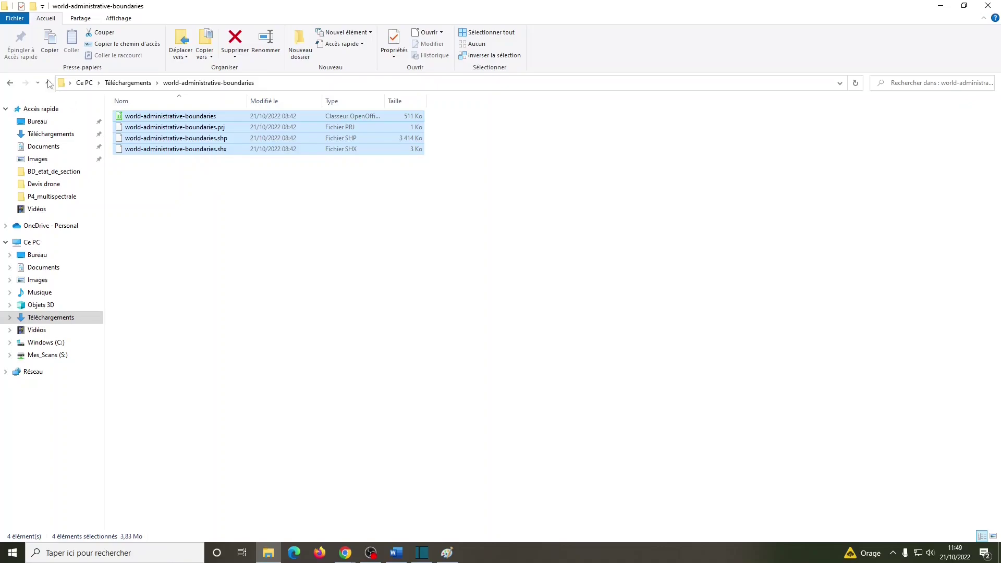
left_click(10, 84)
mouse_move(150, 210)
left_mouse_down()
mouse_move(165, 206)
mouse_move(140, 198)
left_mouse_up()
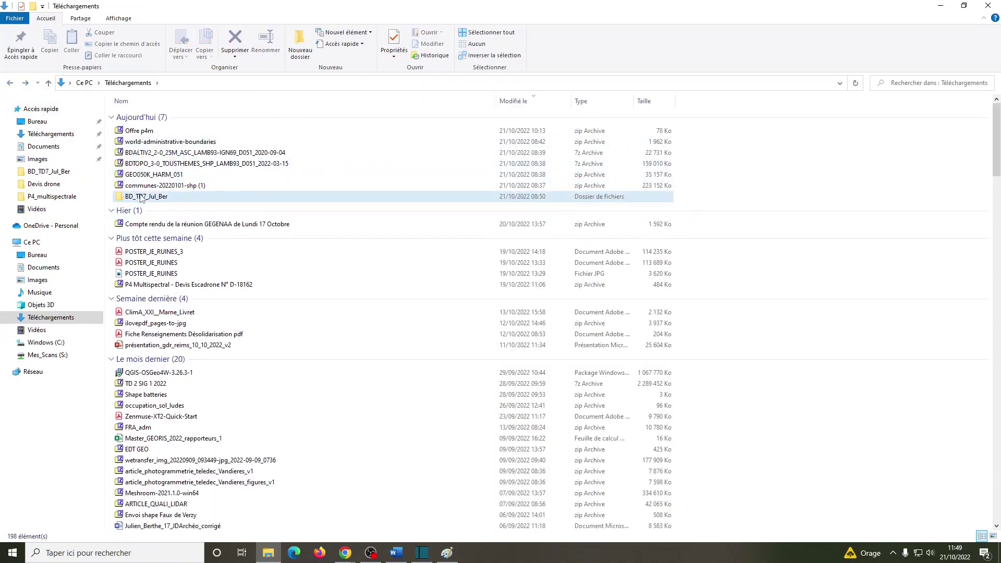
Open the a_georef image in BD_TD7_Jul_Ber to check it and return to Téléchargements.
double_click(140, 198)
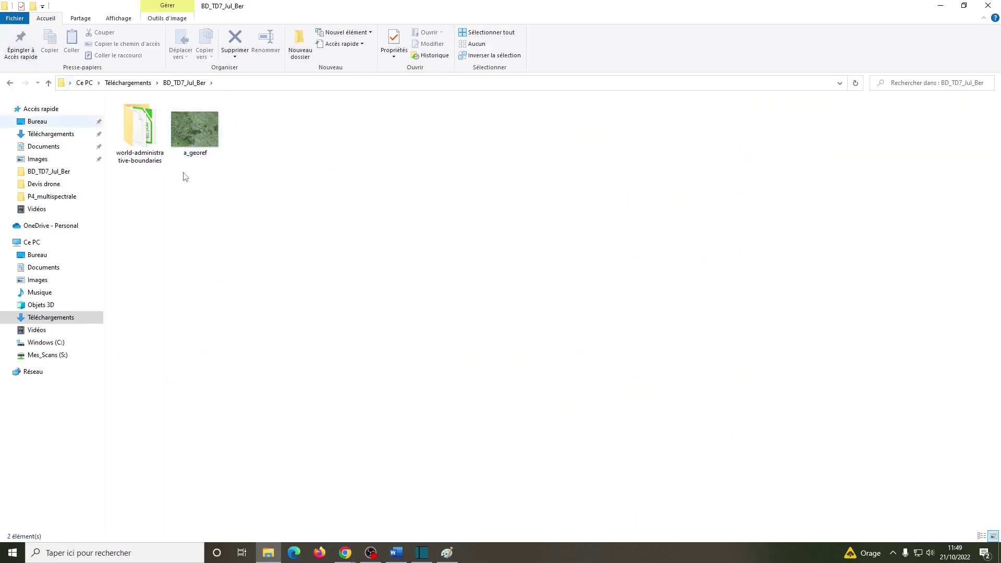
double_click(185, 133)
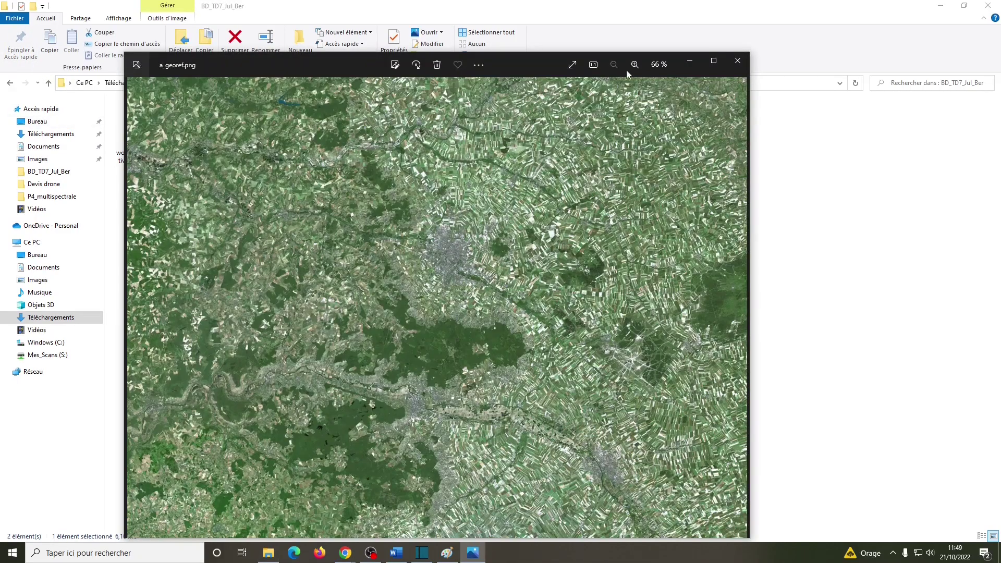
left_click(737, 61)
left_click(9, 83)
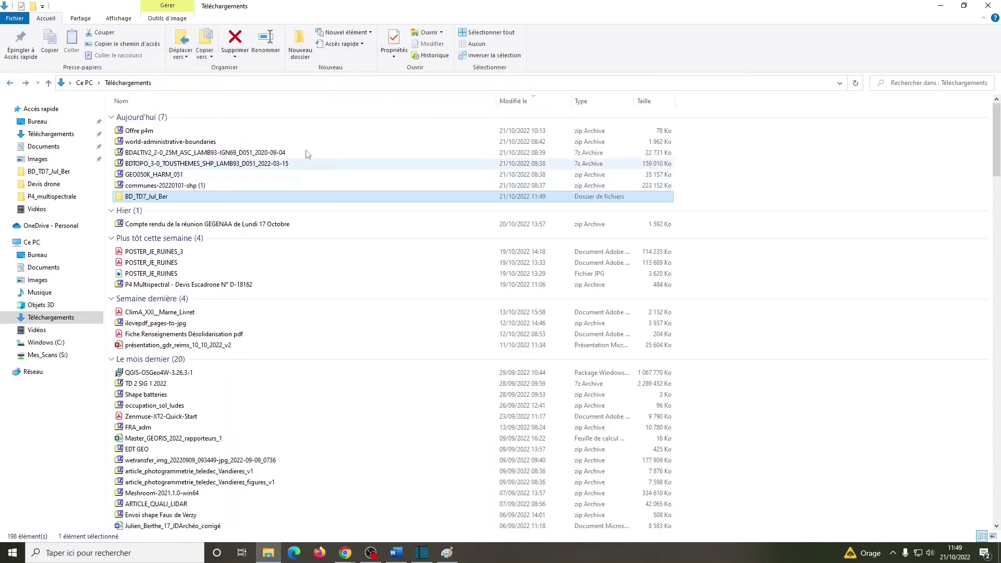
Create a communes folder in BD_TD7_Jul_Ber and extract the files of the communes-20220101-shp (1) archive into it.
double_click(145, 187)
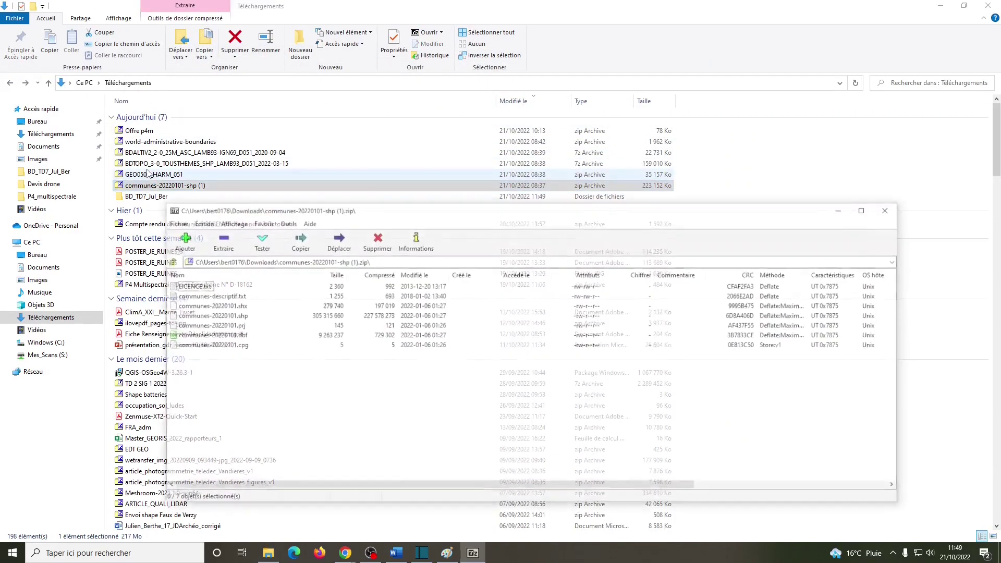
left_click(144, 198, "ctrl")
key("Return")
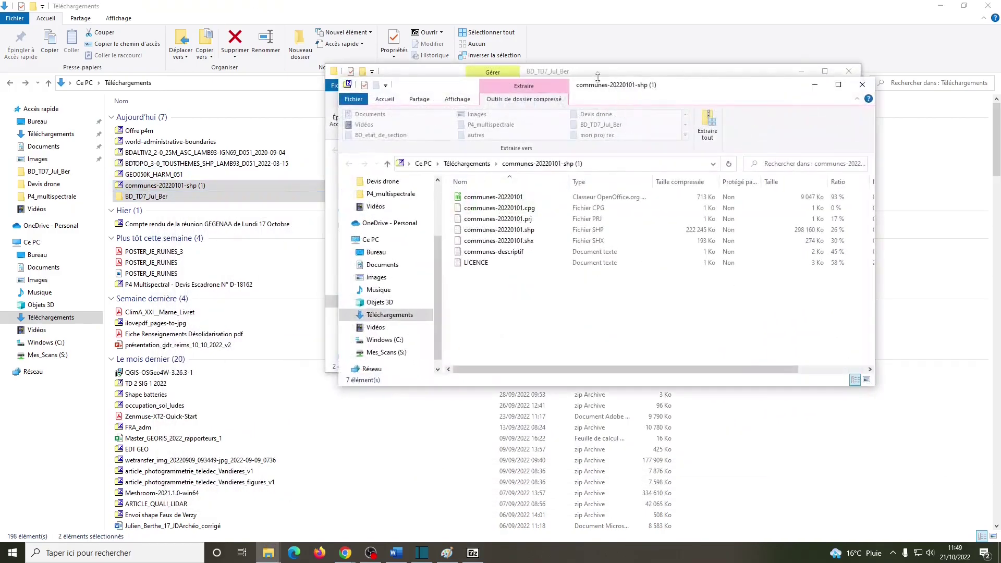
left_click_drag(598, 94, 795, 103)
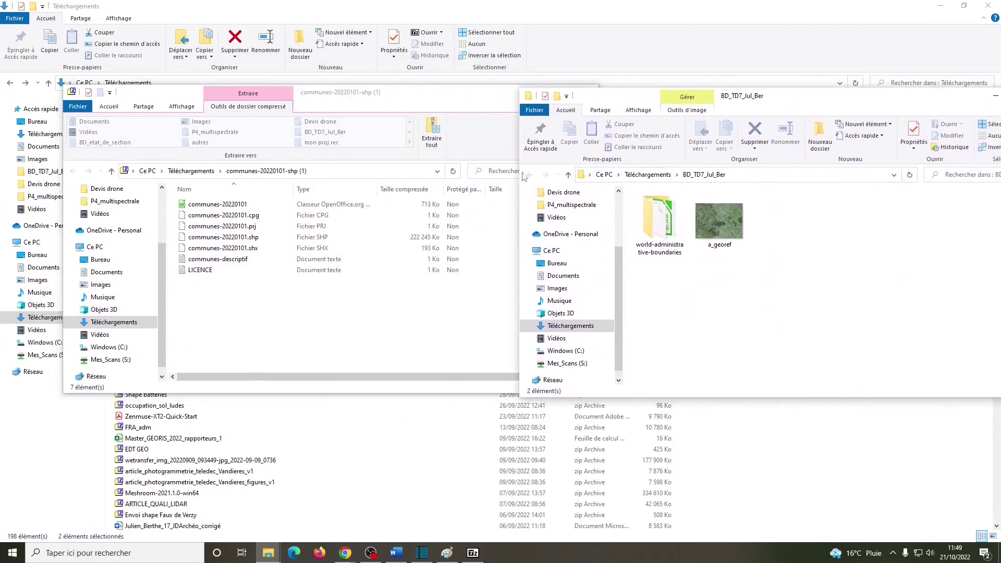
right_click(753, 312)
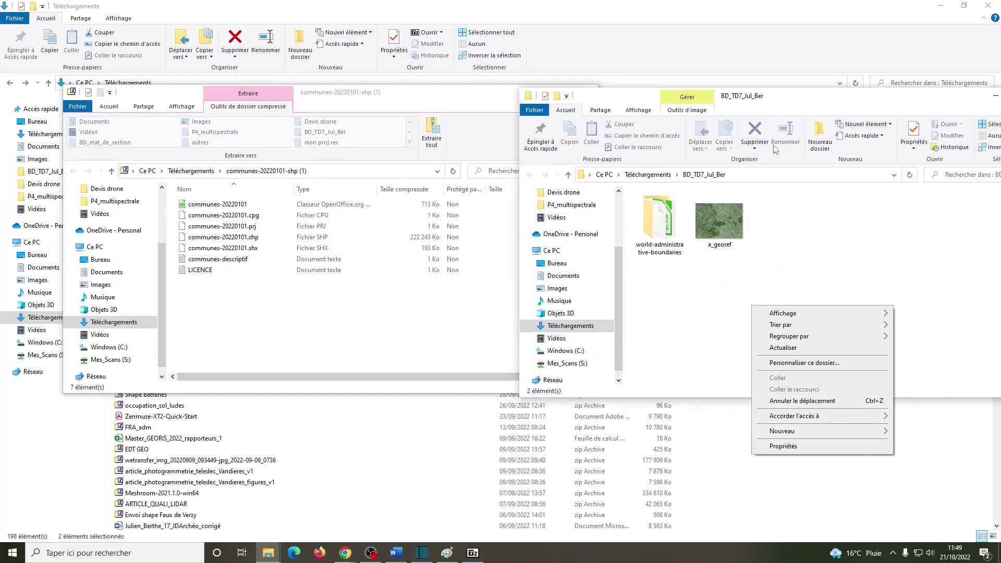
left_click(819, 143)
type("communes")
left_click_drag(195, 313, 660, 222)
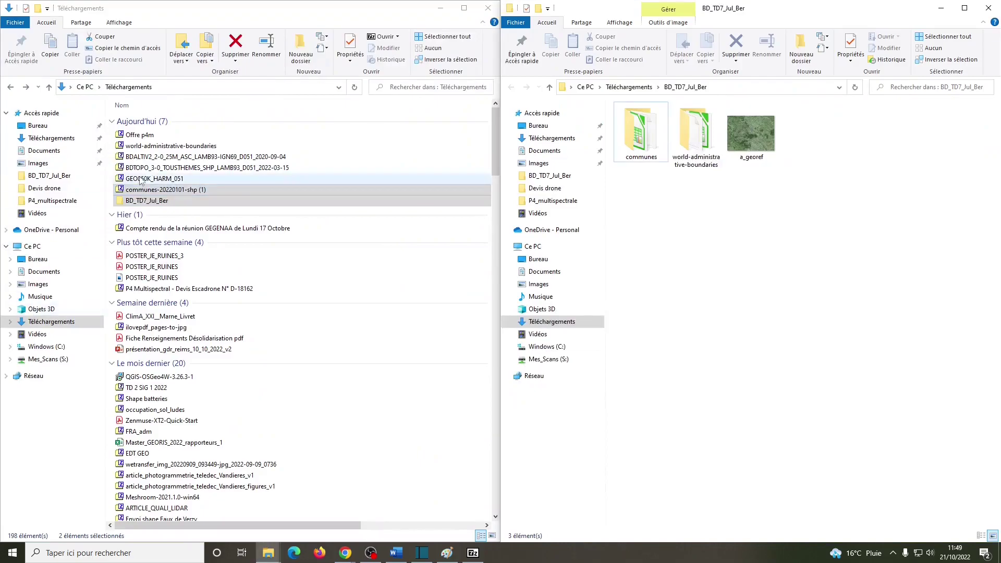
Create a Geol folder in BD_TD7_Jul_Ber and extract all files of the GEO050K_HARM_051 archive into it.
double_click(140, 179)
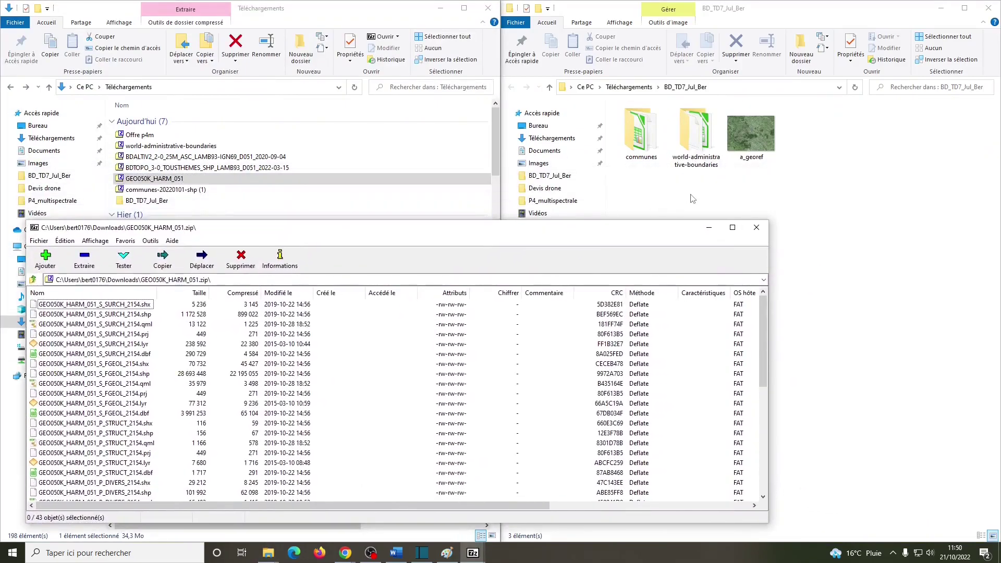
left_click(684, 195)
key("ctrl+shift+n")
type("Geol")
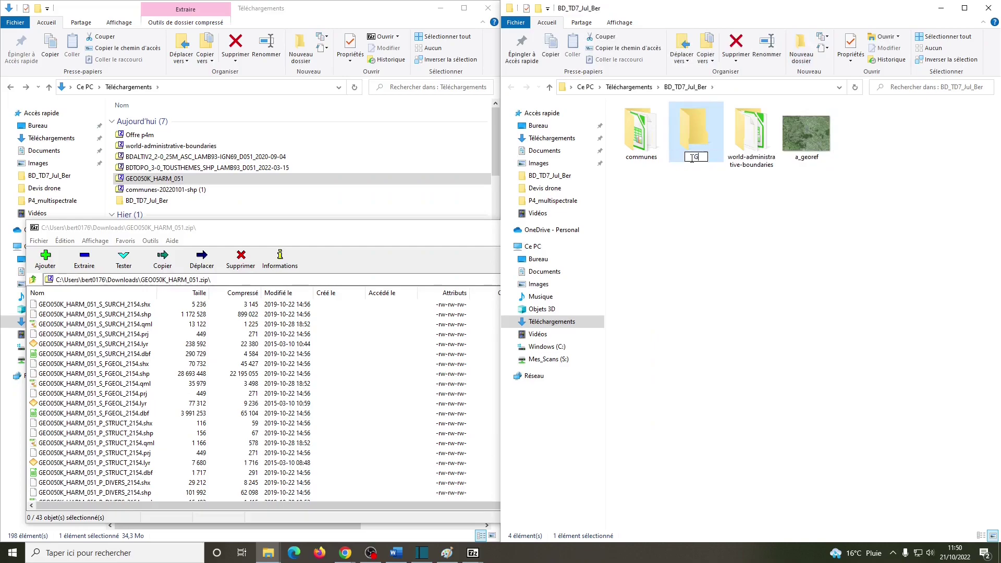
left_click(632, 241)
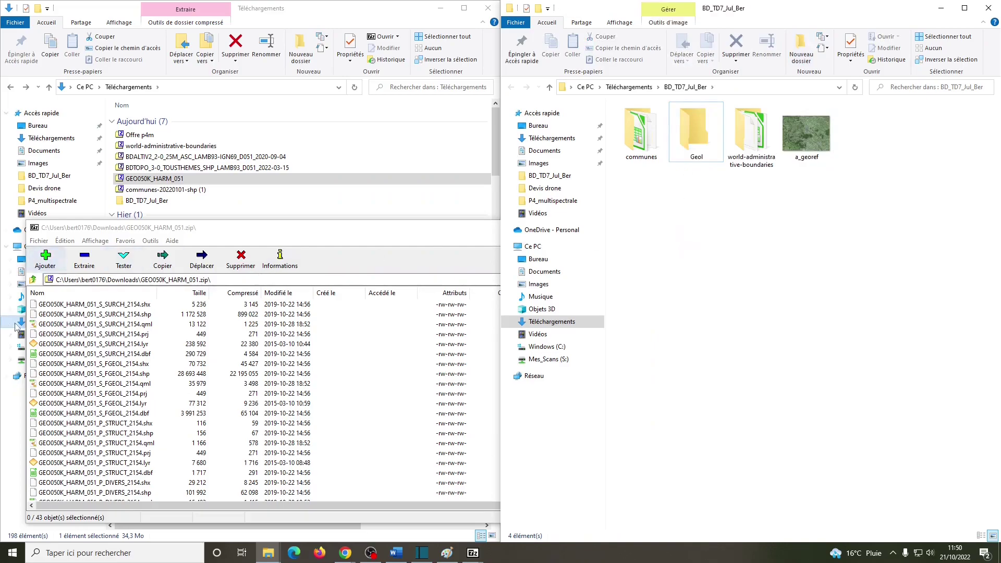
left_click(49, 312)
scroll(62, 396, "down", 8)
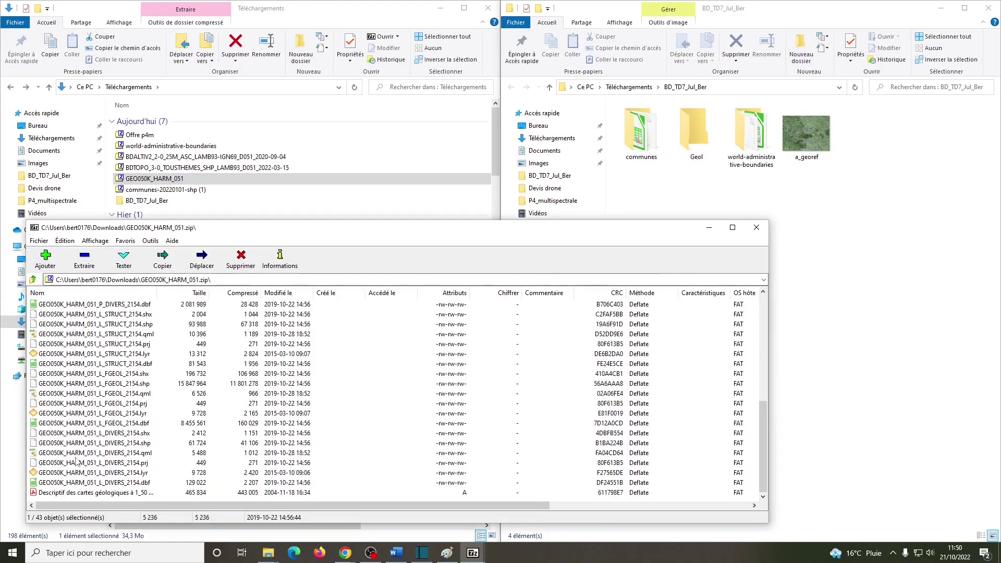
left_click(73, 490, "shift")
left_click_drag(80, 408, 699, 146)
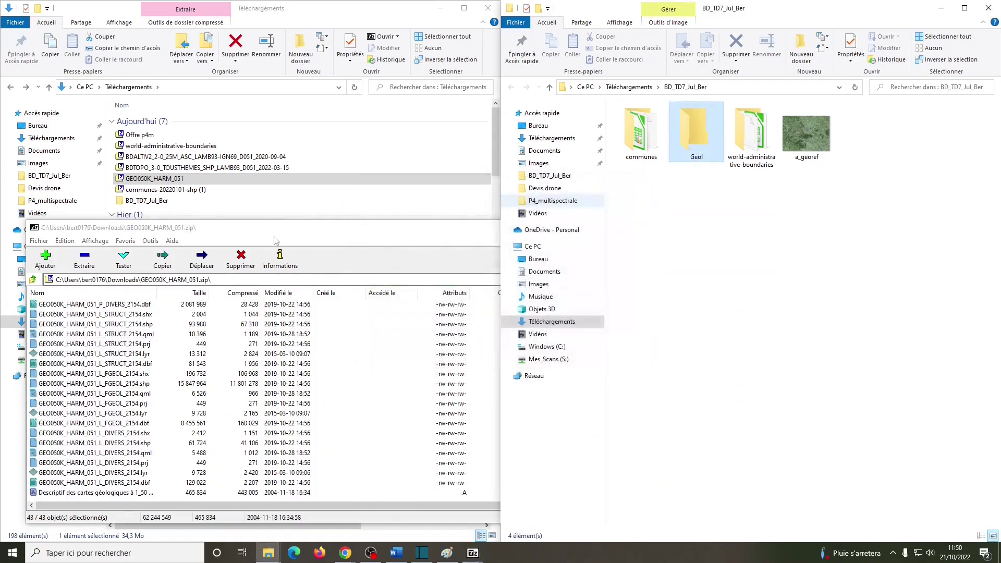
Create a BD_Alti folder in BD_TD7_Jul_Ber and extract the ASC elevation data of the BDALTIV2_2-0_25M archive into it.
right_click(703, 196)
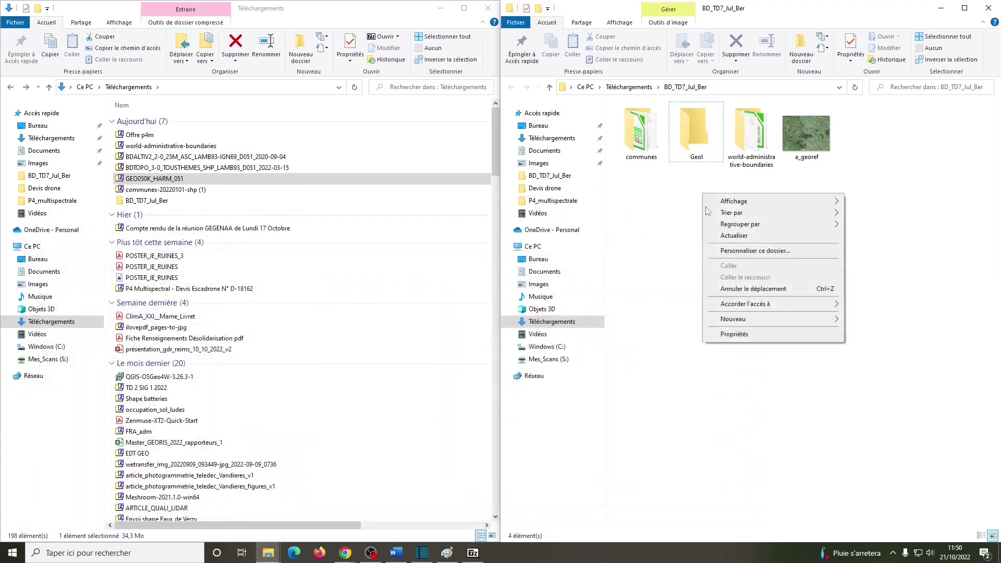
mouse_move(733, 319)
left_click(868, 319)
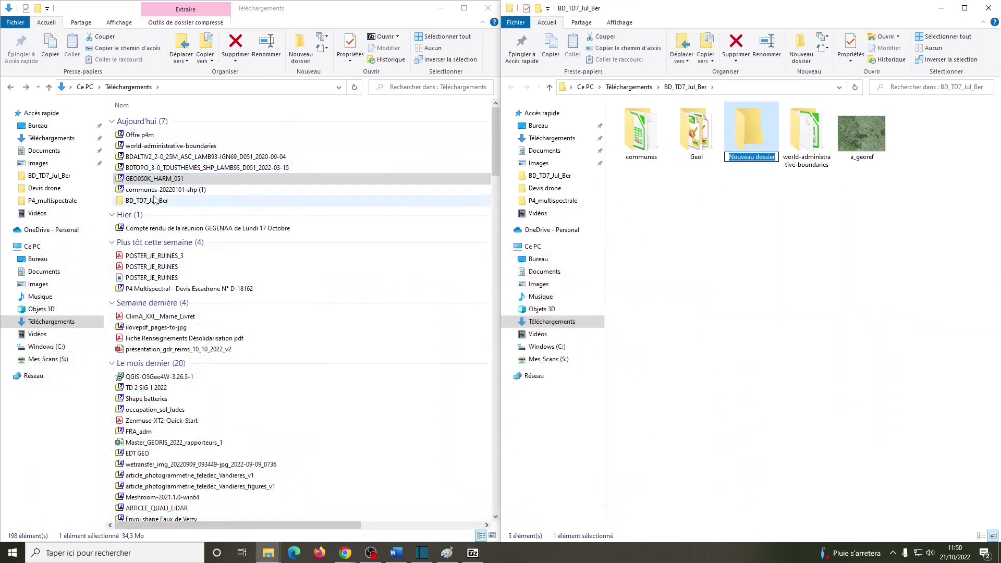
type("BD_Alti")
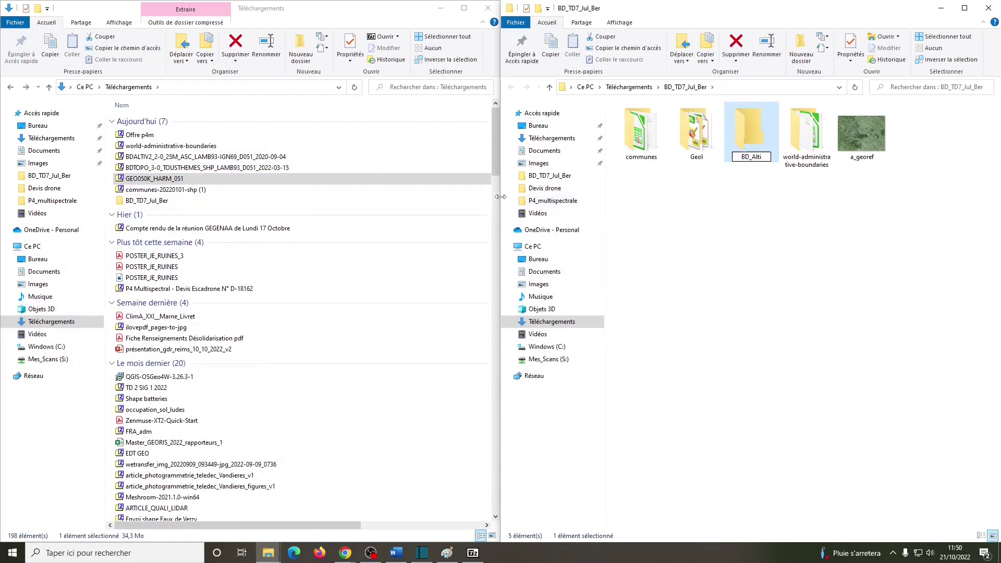
key("Return")
double_click(158, 158)
double_click(52, 304)
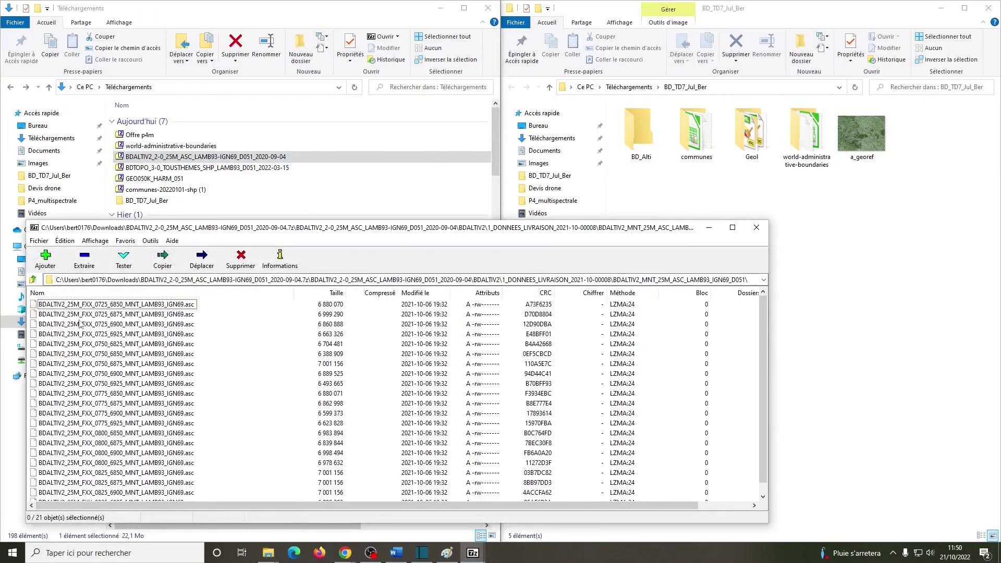
key("ctrl+a")
left_click_drag(104, 334, 641, 133)
Create a BD_topo folder in BD_TD7_Jul_Ber and extract all theme folders and md5 files of the BDTOPO_3-0 archive into it.
right_click(706, 228)
mouse_move(771, 358)
left_click(865, 356)
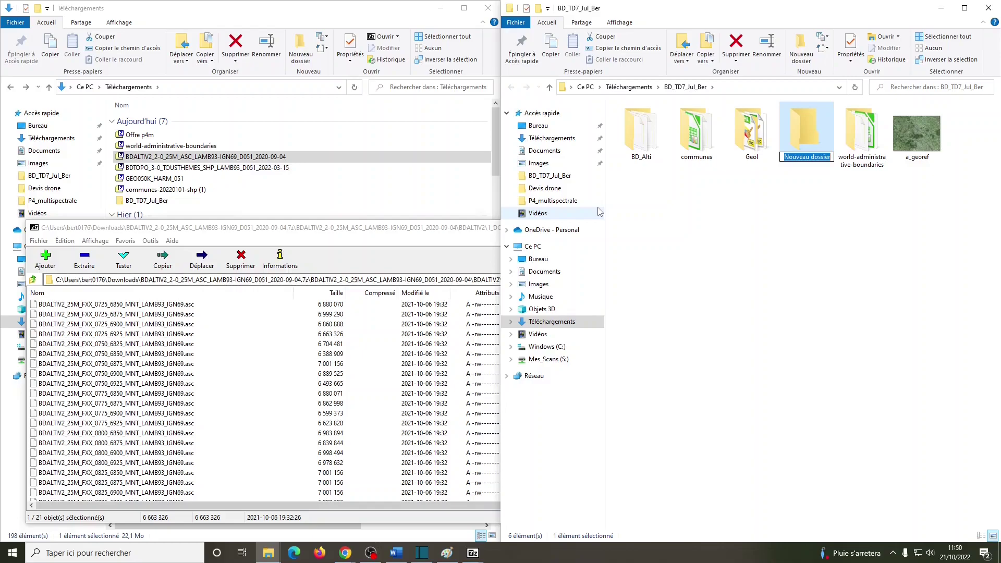
type("BD_topo")
double_click(158, 167)
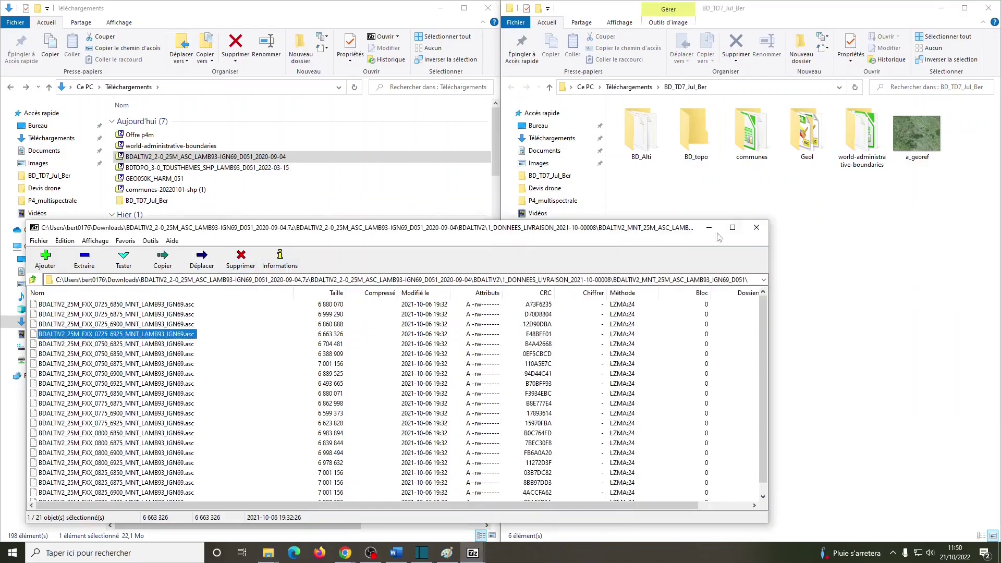
double_click(73, 307)
double_click(73, 308)
key("ctrl+a")
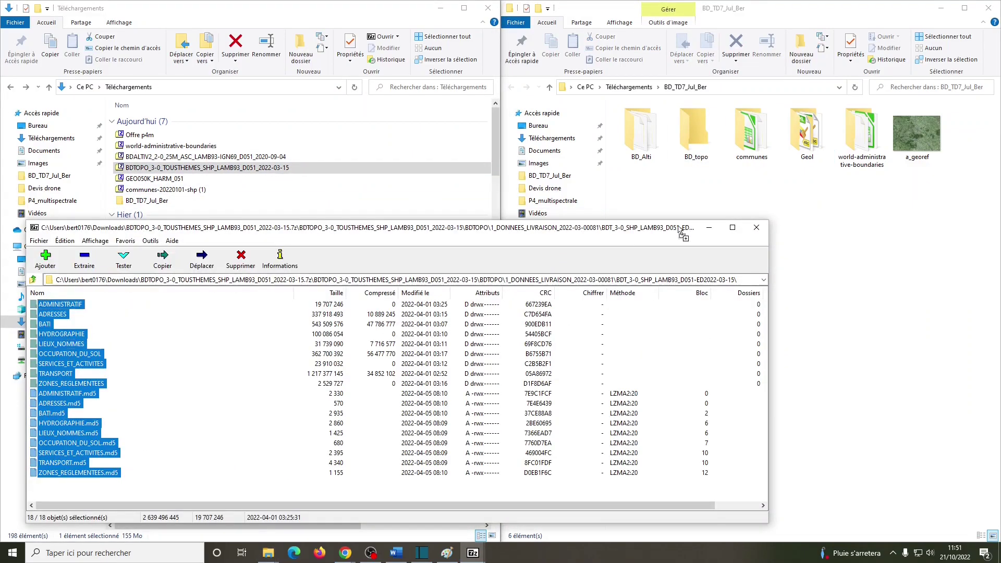
left_click_drag(73, 313, 696, 133)
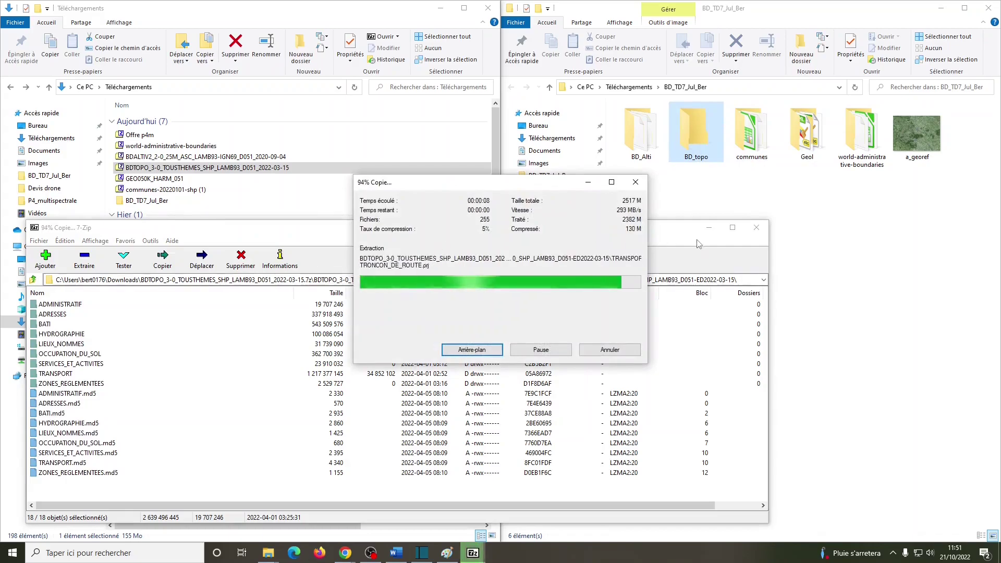
key("alt+F4")
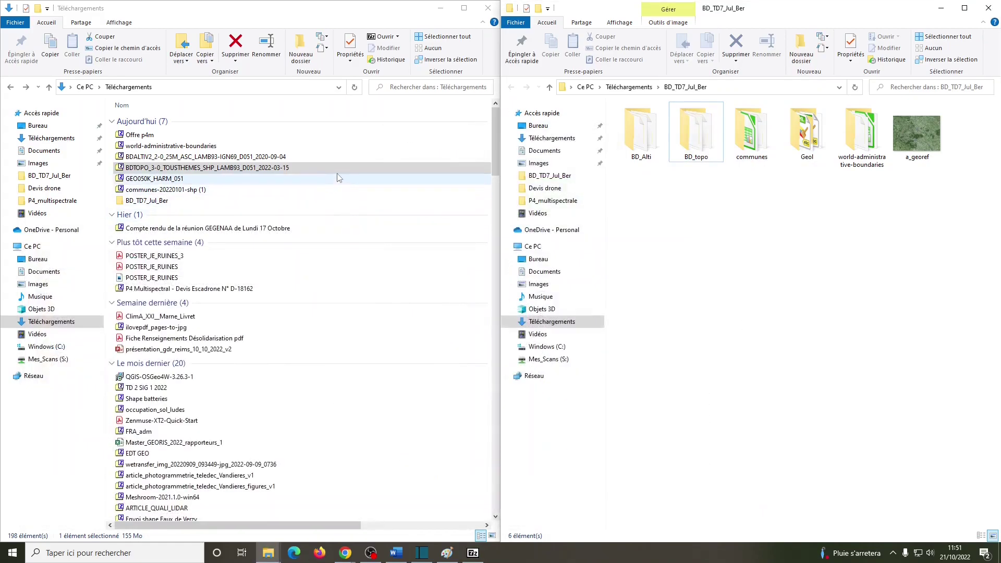
Select all items in BD_TD7_Jul_Ber, then close the Téléchargements window and the leftover communes-20220101-shp (1) archive window.
left_click_drag(944, 215, 606, 99)
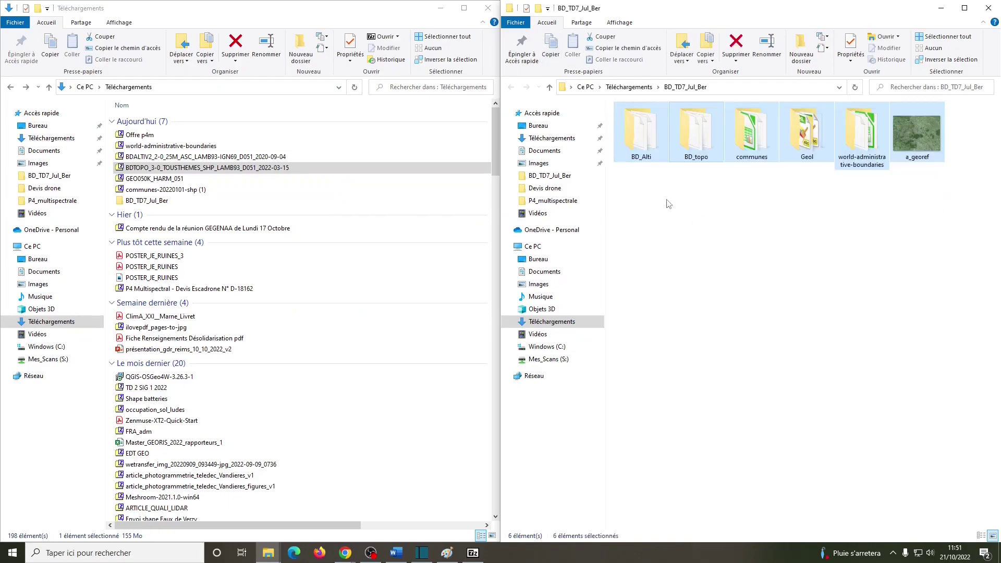
left_click(488, 8)
left_click(473, 552)
left_click_drag(897, 153, 494, 135)
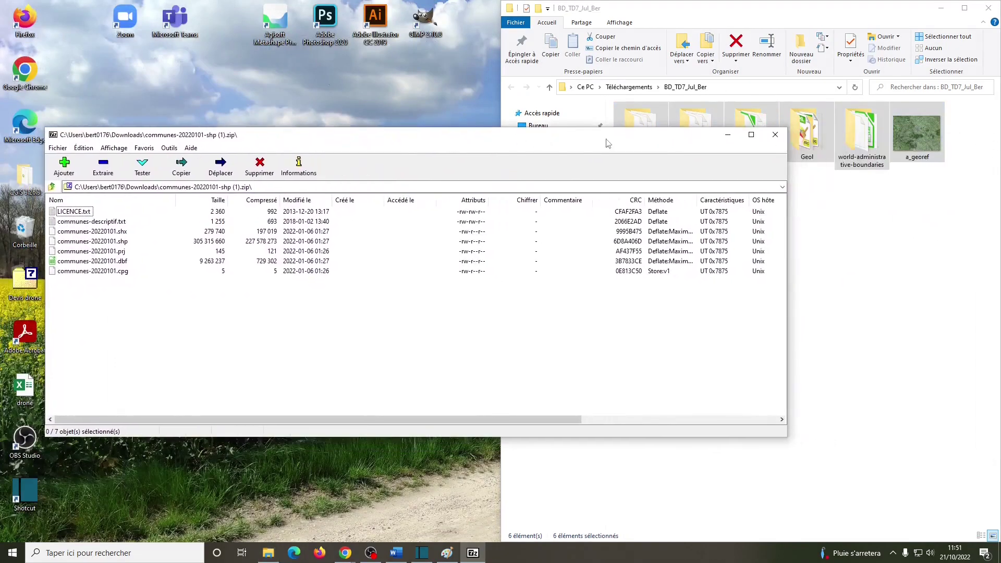
left_click(775, 134)
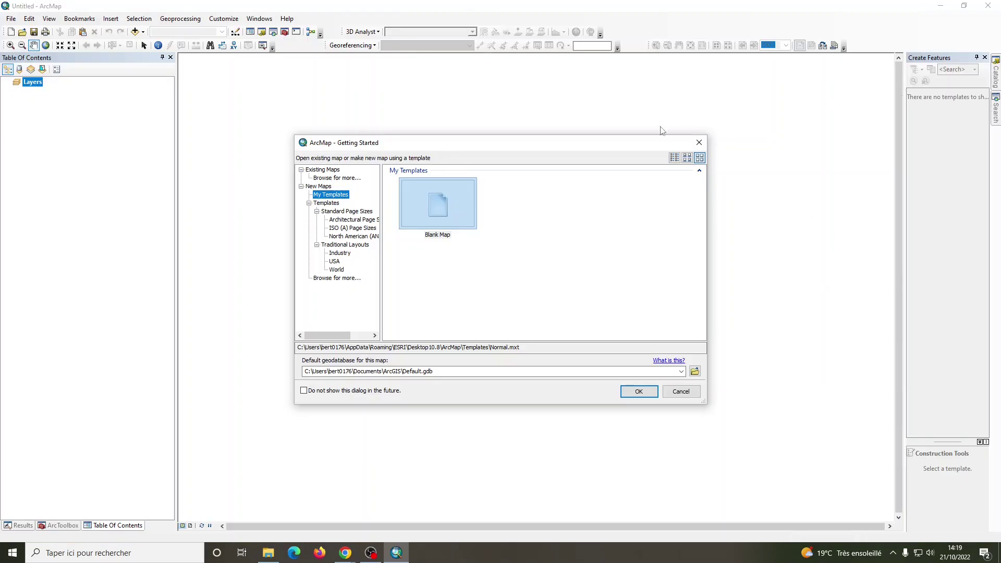
In ArcMap, dismiss the Getting Started dialog and disconnect the existing BD_TD7_Jul_Ber folder in the Catalog.
left_click(698, 142)
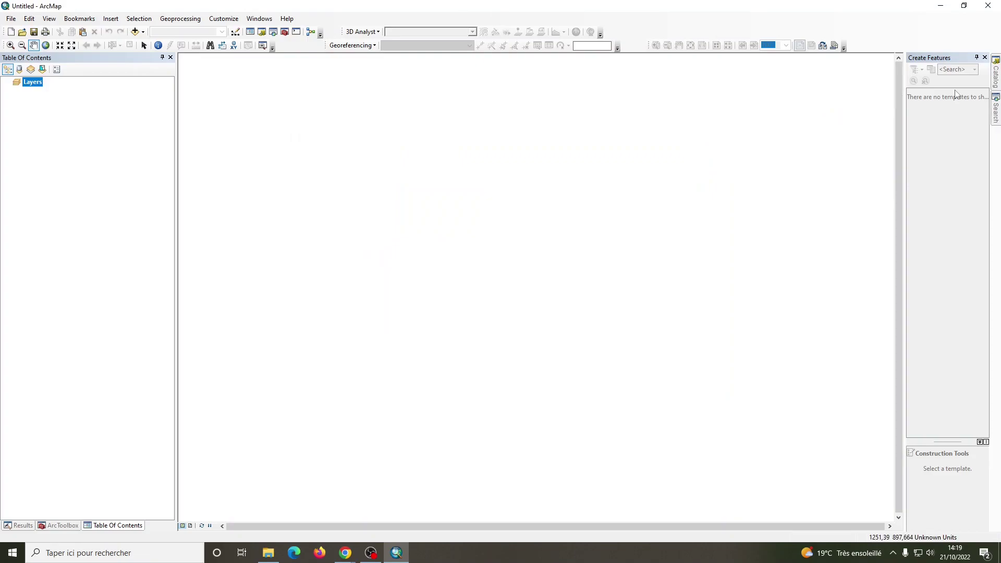
left_click(996, 78)
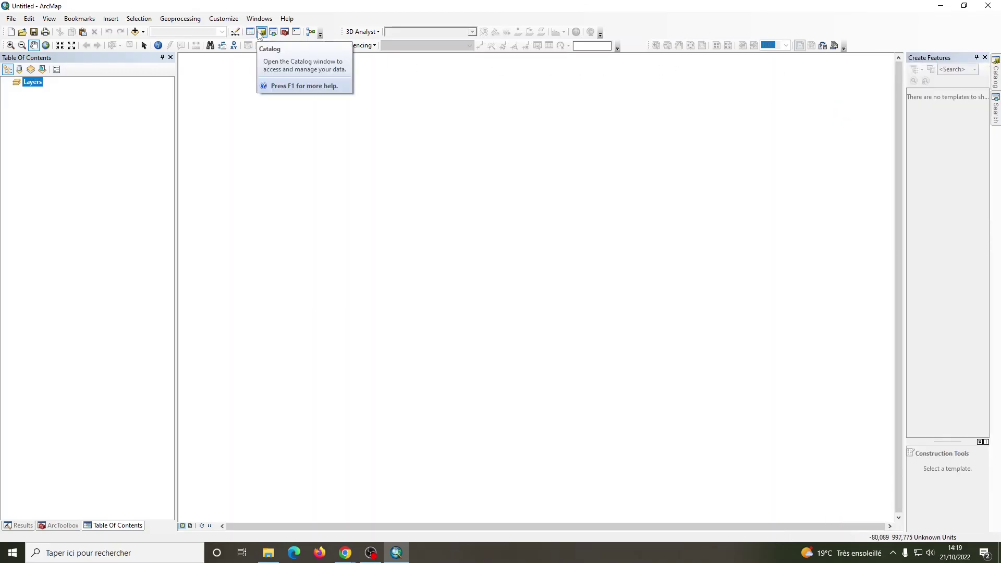
mouse_move(996, 84)
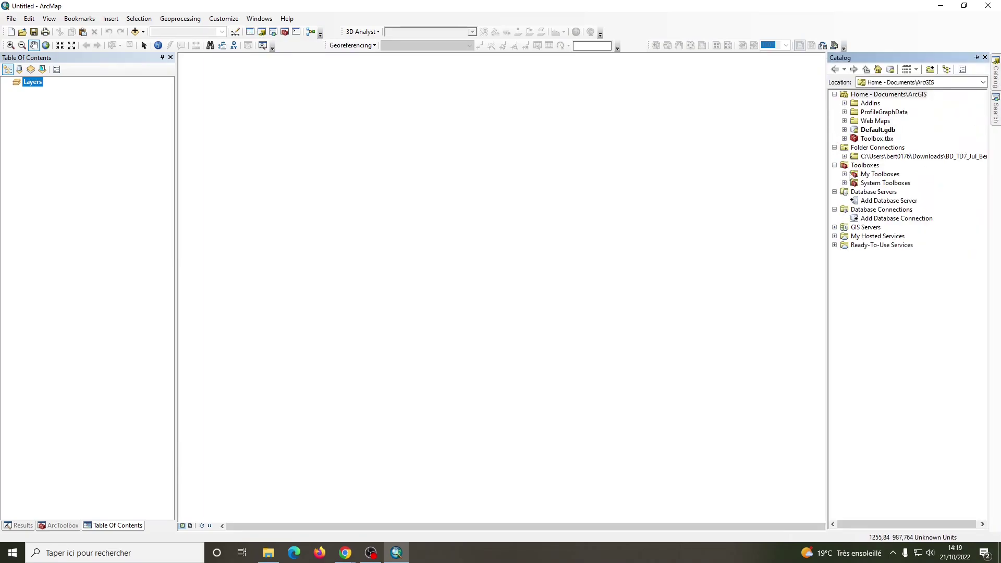
left_click(866, 156)
right_click(866, 156)
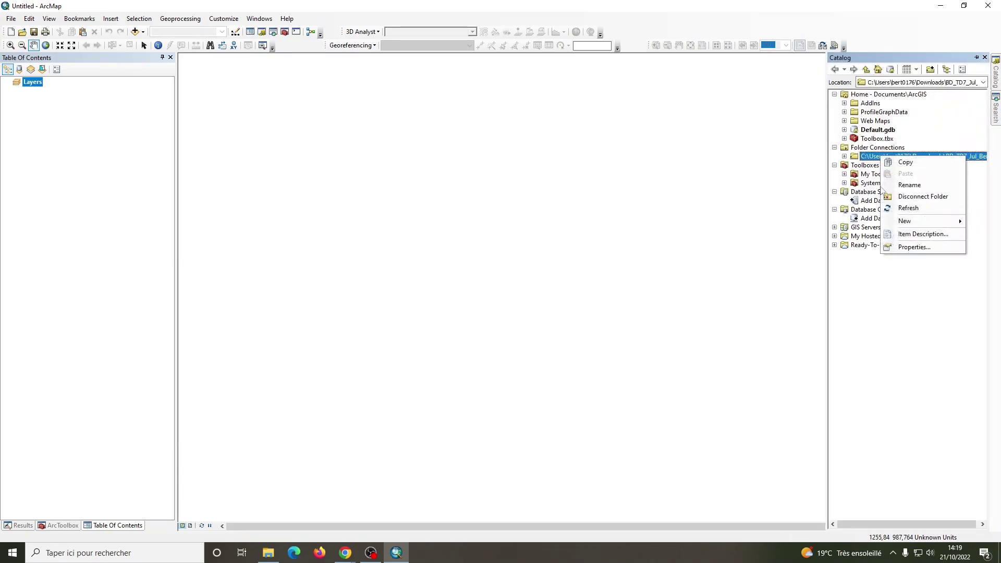
left_click(901, 198)
Add a Catalog folder connection to BD_TD7_Jul_Ber in Téléchargements and expand it to list its data.
right_click(878, 151)
left_click(907, 155)
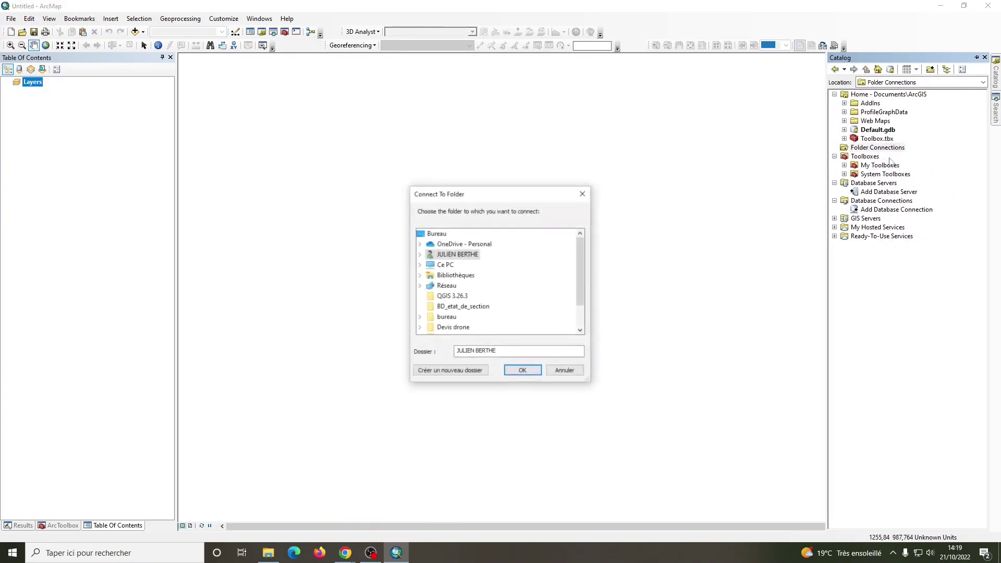
scroll(428, 281, "down", 1)
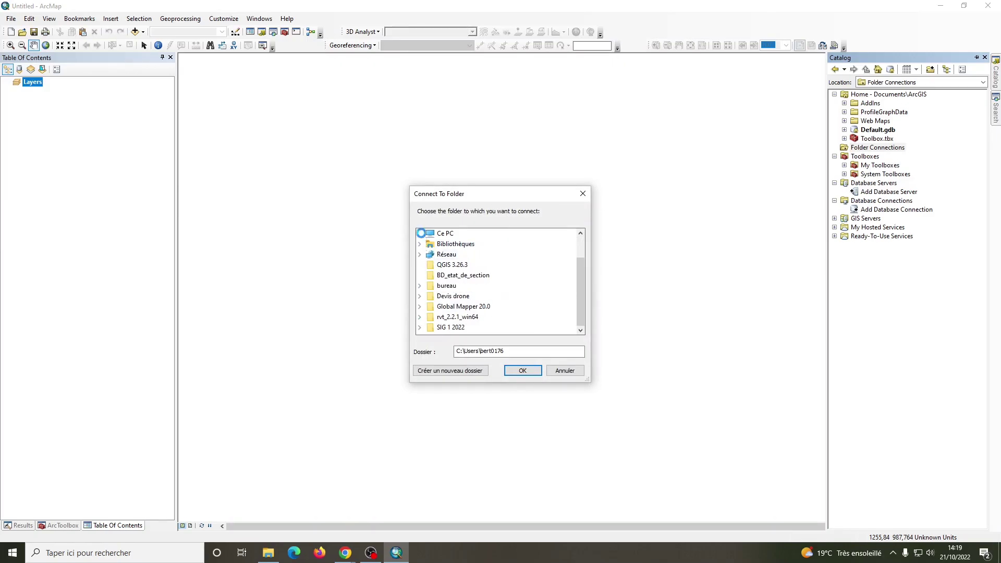
left_click(420, 234)
left_click(430, 296)
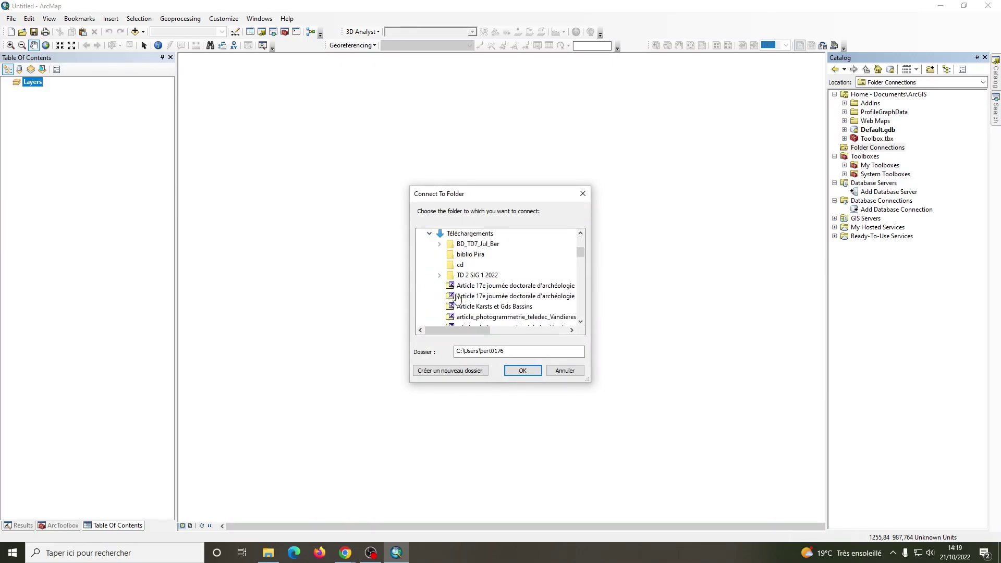
double_click(469, 245)
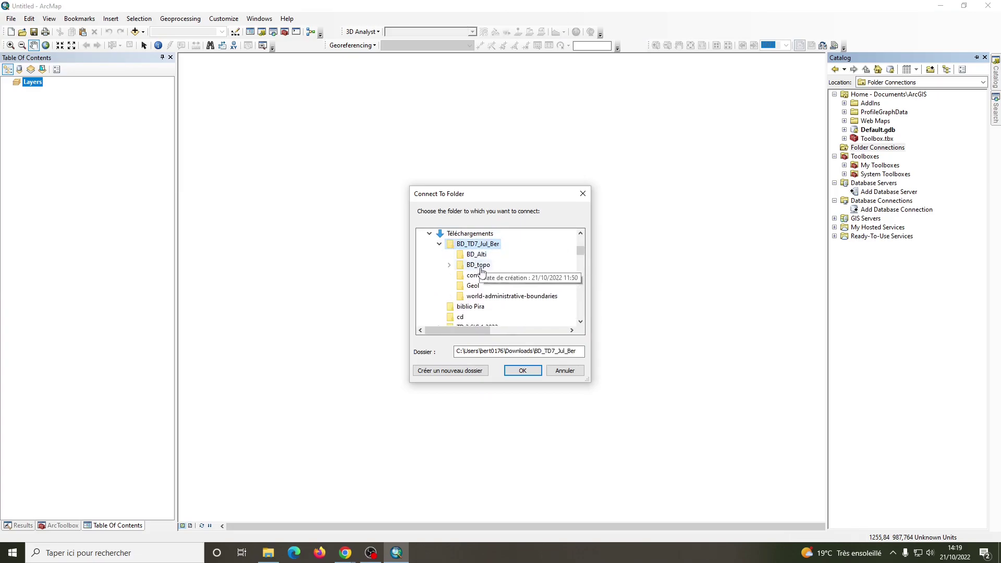
left_click(521, 369)
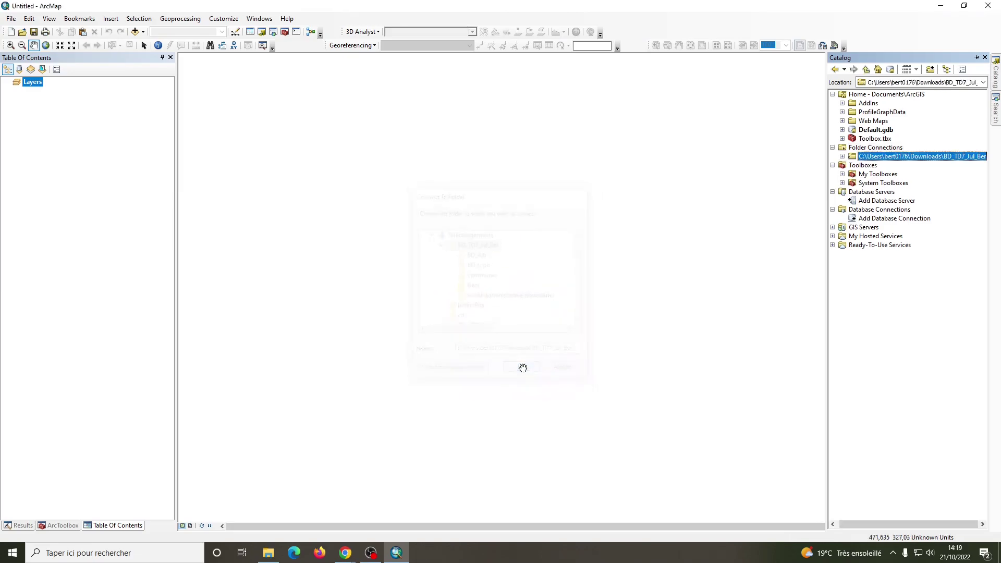
left_click(840, 156)
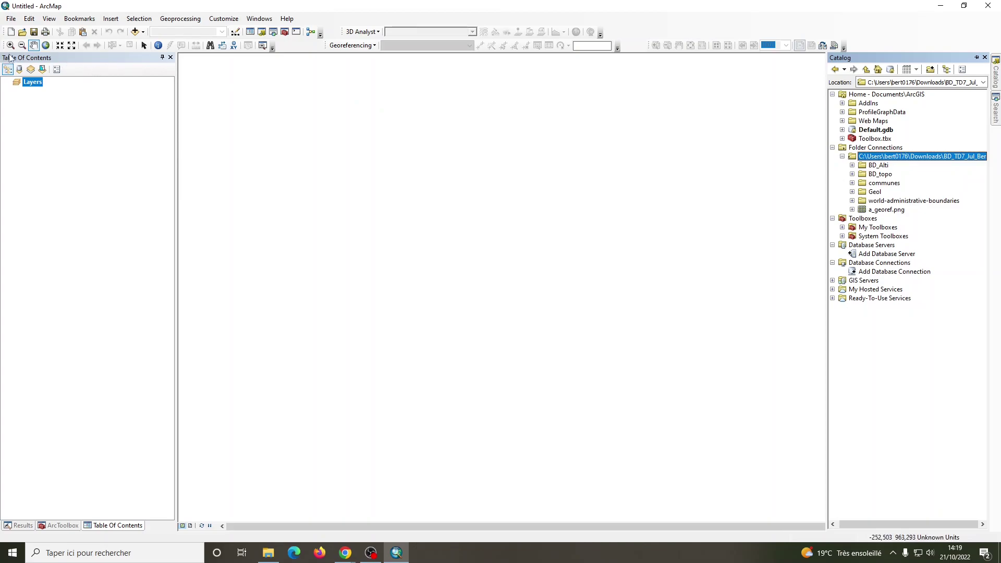
Set the Layers data frame's coordinate system to RGF 1993 Lambert-93 (2154).
right_click(29, 87)
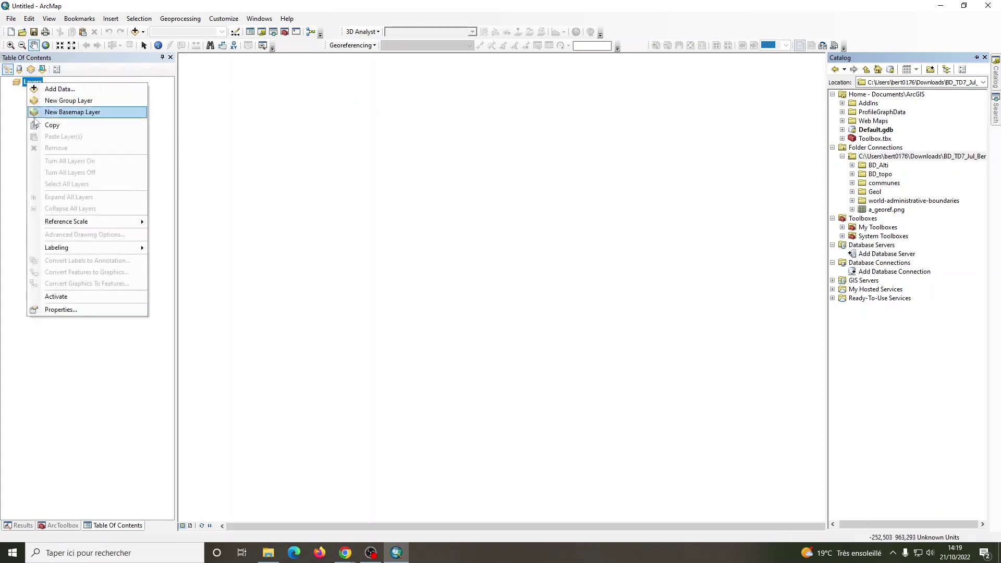
left_click(63, 306)
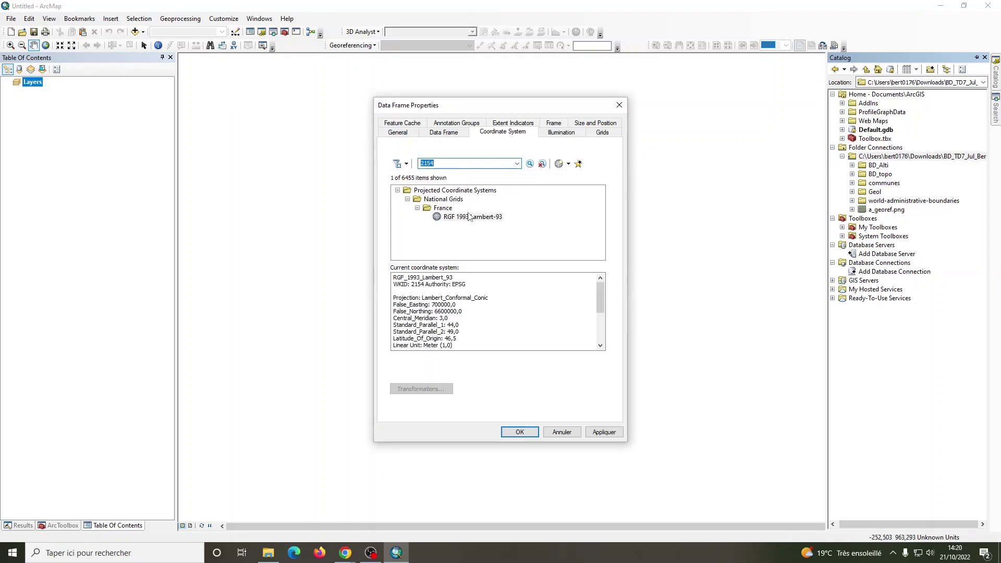
left_click(470, 217)
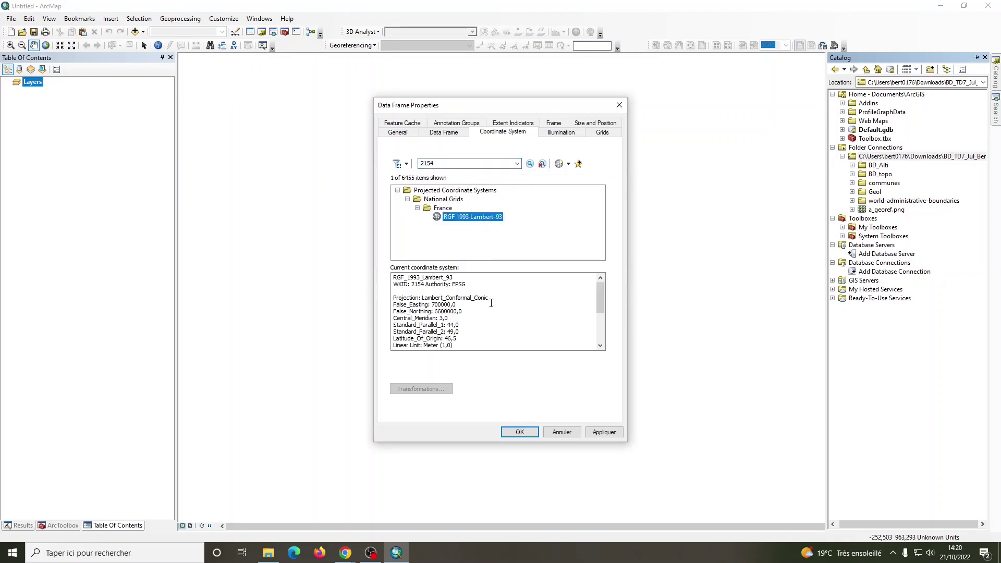
left_click(520, 431)
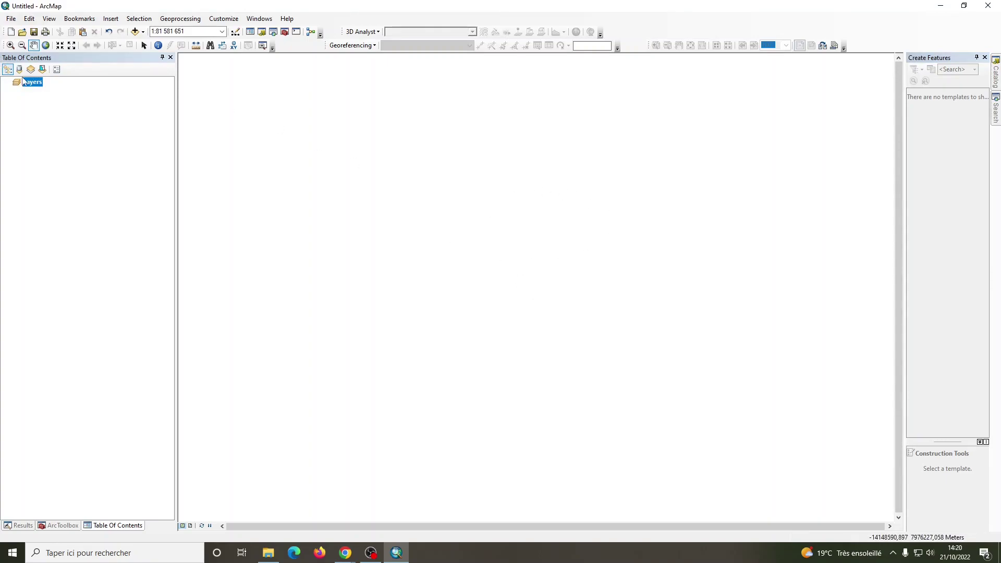
Set the map document to store relative pathnames to data sources.
left_click(10, 18)
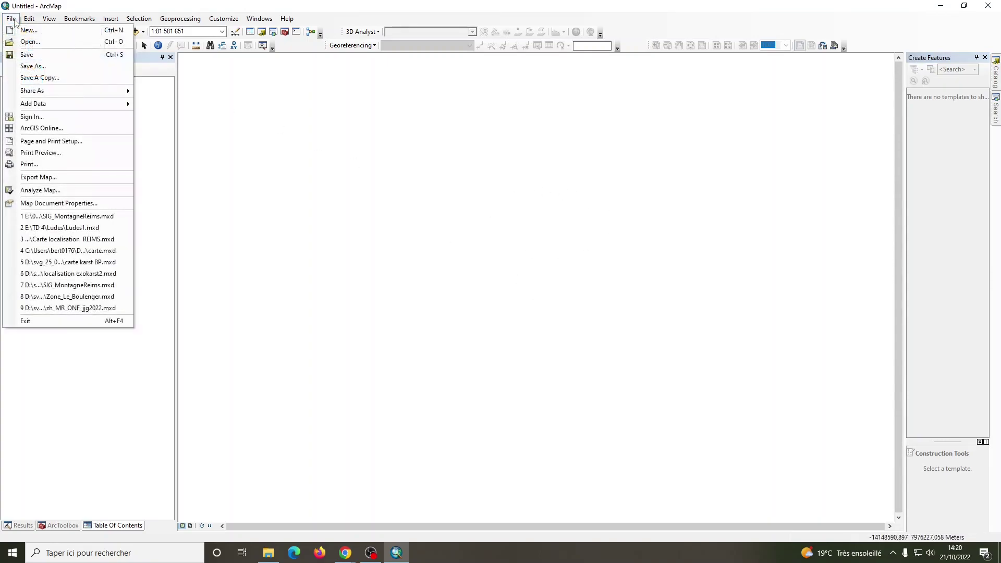
left_click(44, 206)
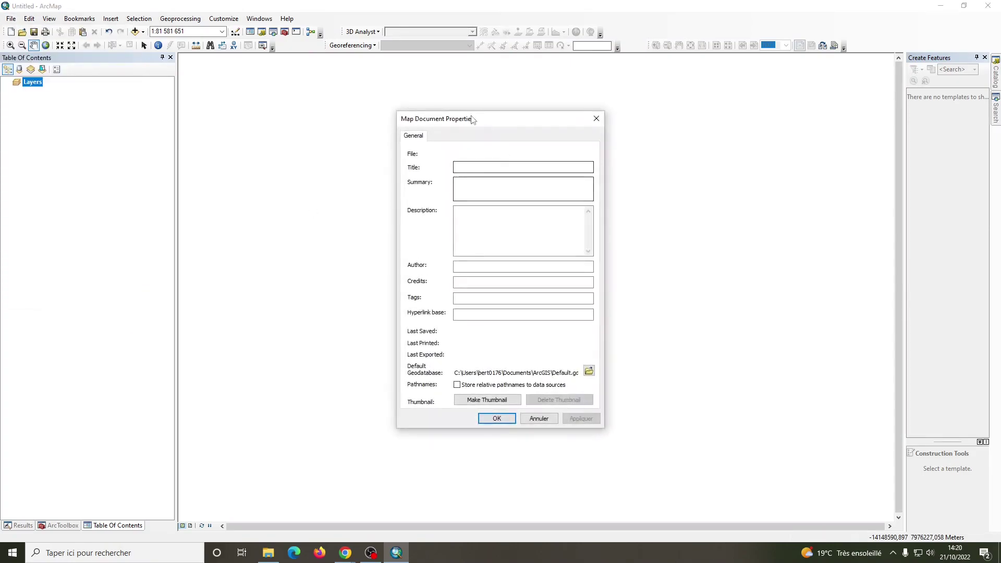
left_click(458, 386)
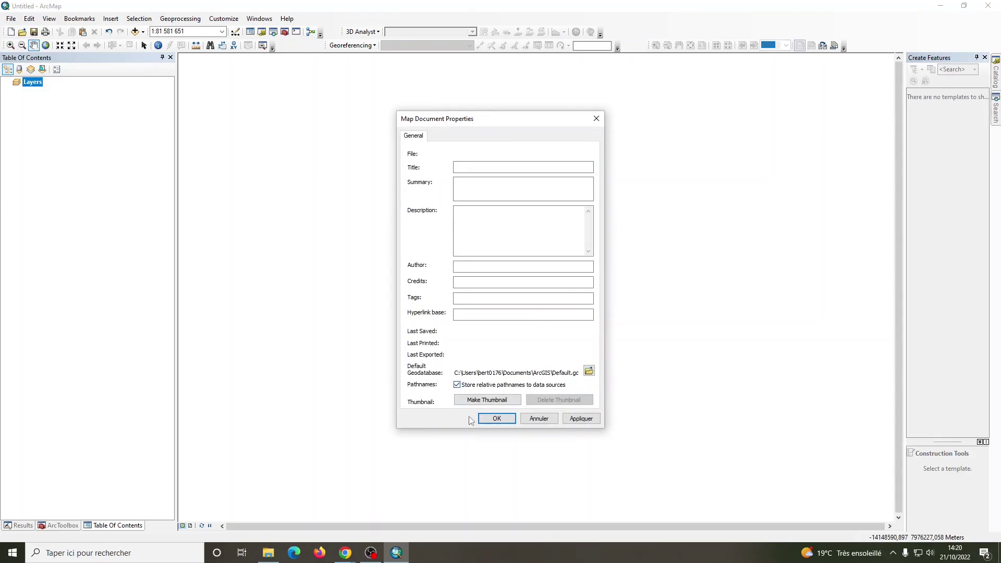
left_click(497, 419)
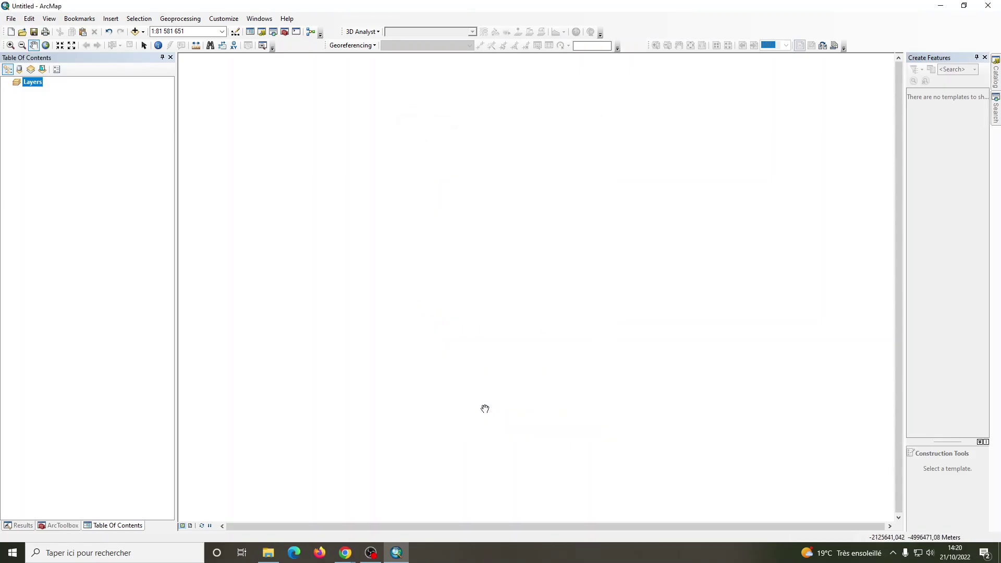
Start saving the untitled map document and browse to the BD_TD7_Jul_Ber folder in Téléchargements.
left_click(995, 73)
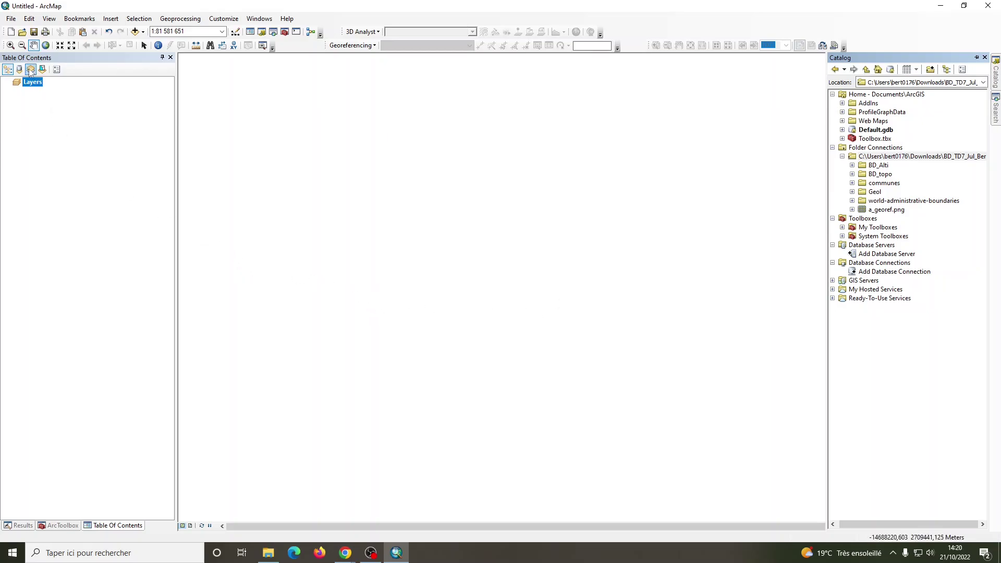
left_click(10, 19)
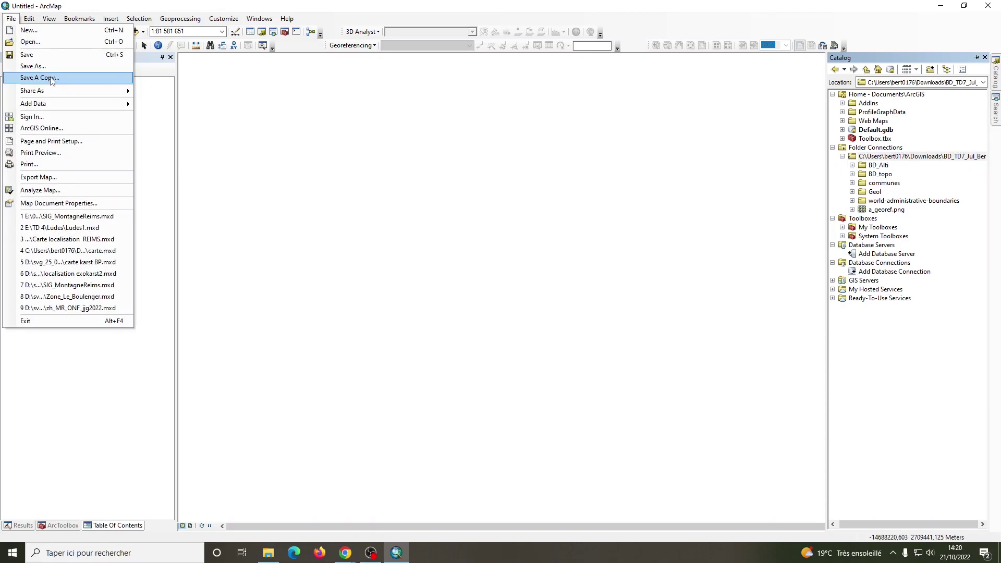
left_click(45, 56)
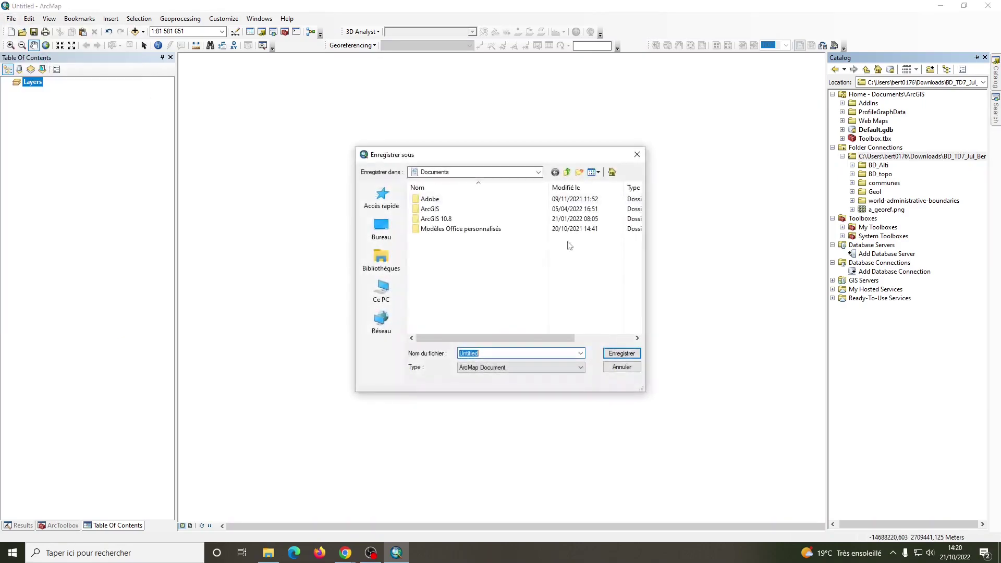
left_click(381, 230)
scroll(476, 304, "down", 5)
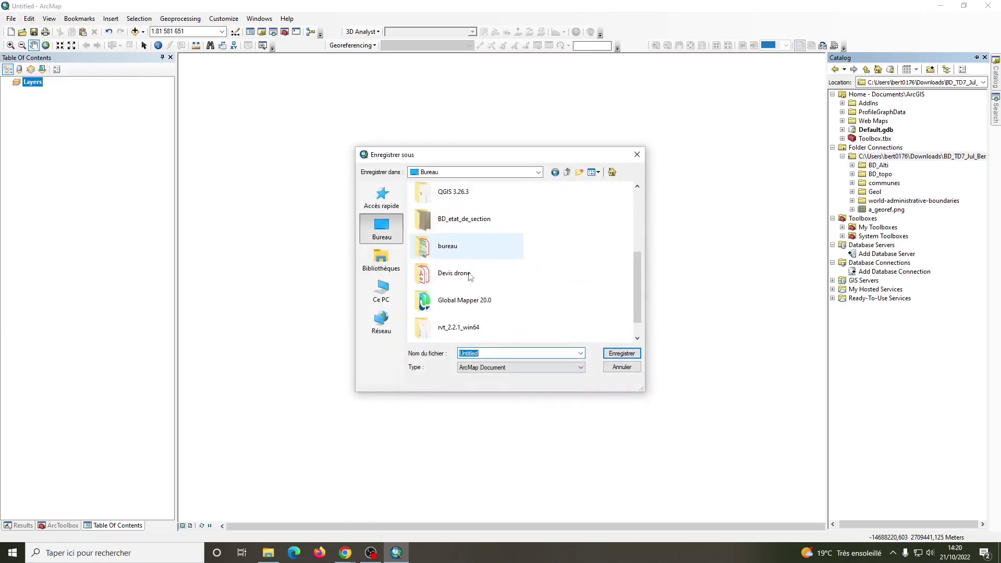
scroll(471, 276, "up", 5)
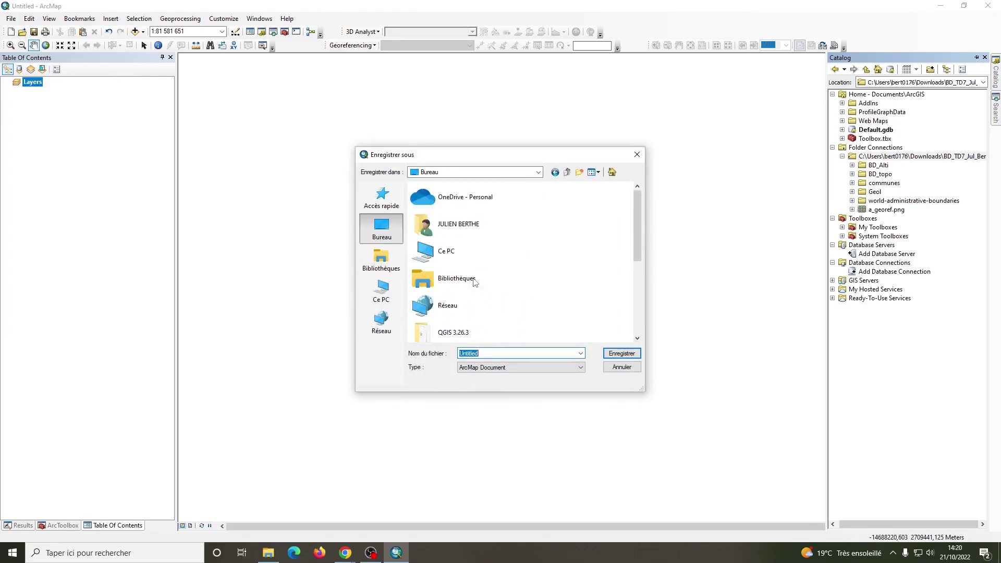
scroll(465, 273, "down", 4)
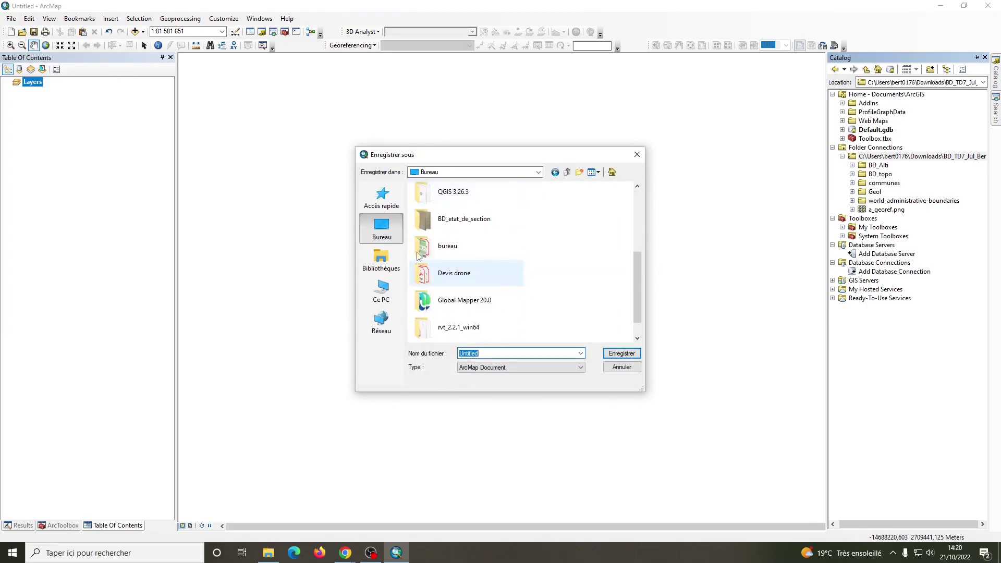
left_click(387, 230)
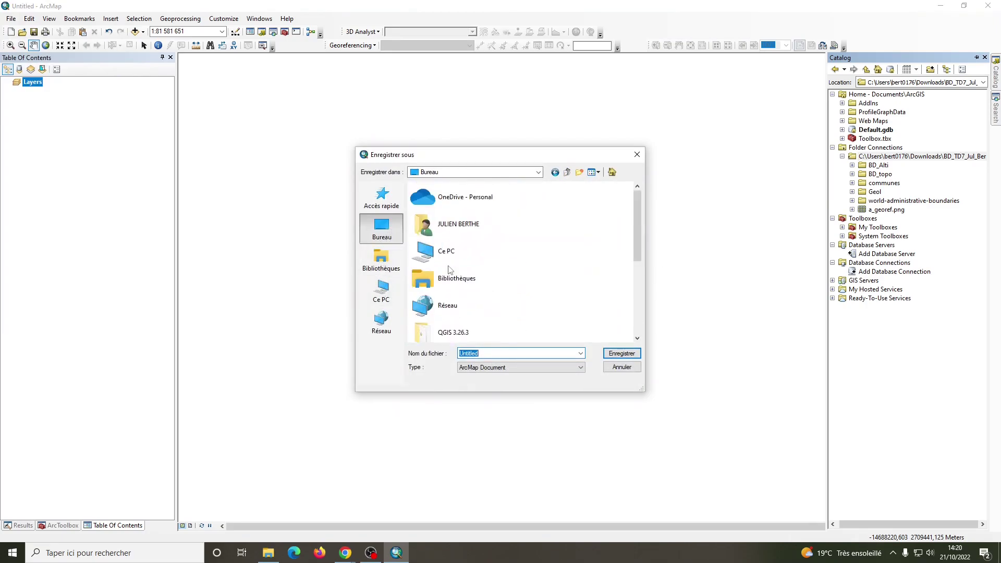
left_click(382, 290)
scroll(464, 281, "down", 3)
left_click(457, 269)
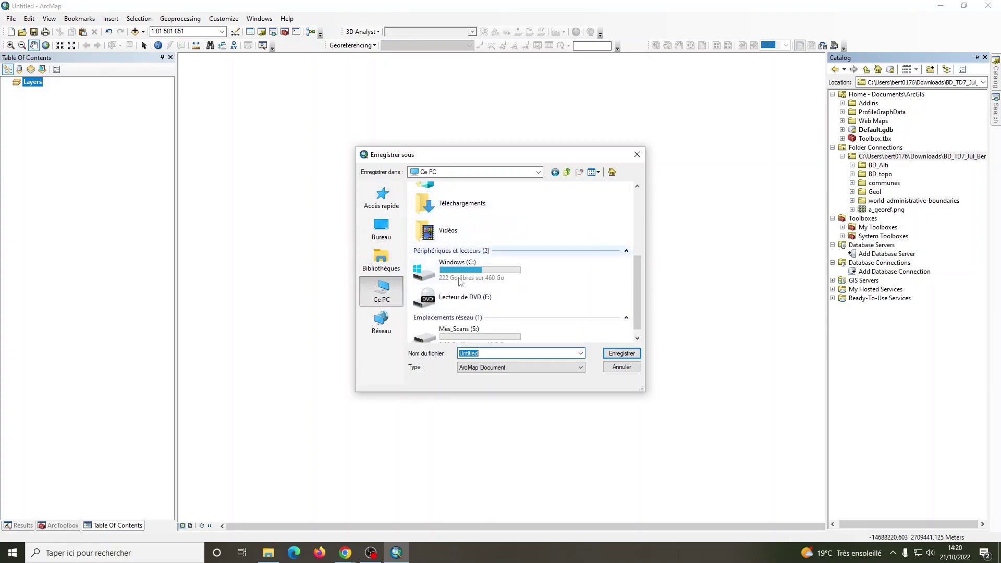
double_click(462, 203)
double_click(442, 210)
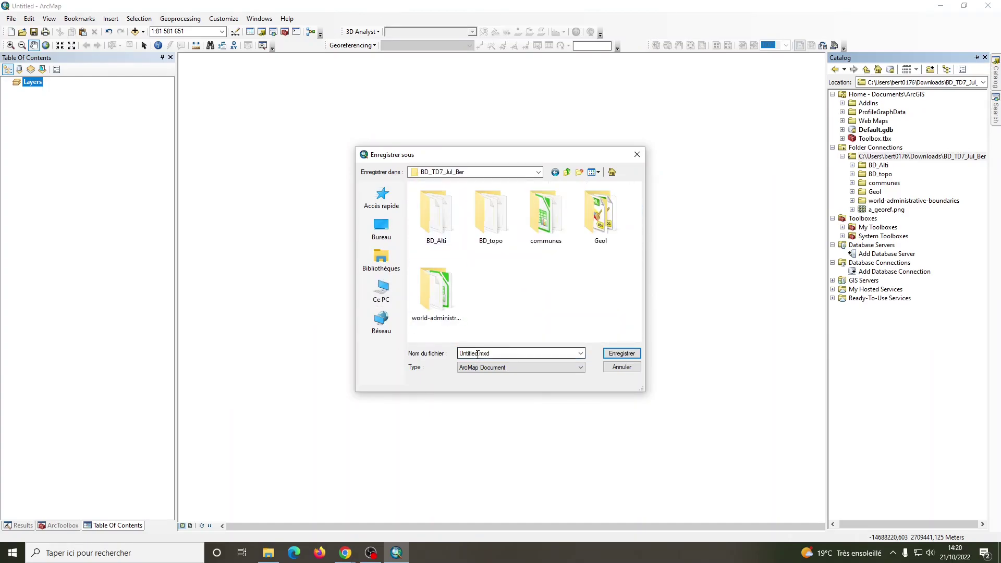
Save the map document as TD7.mxd in the BD_TD7_Jul_Ber folder.
left_click(554, 172)
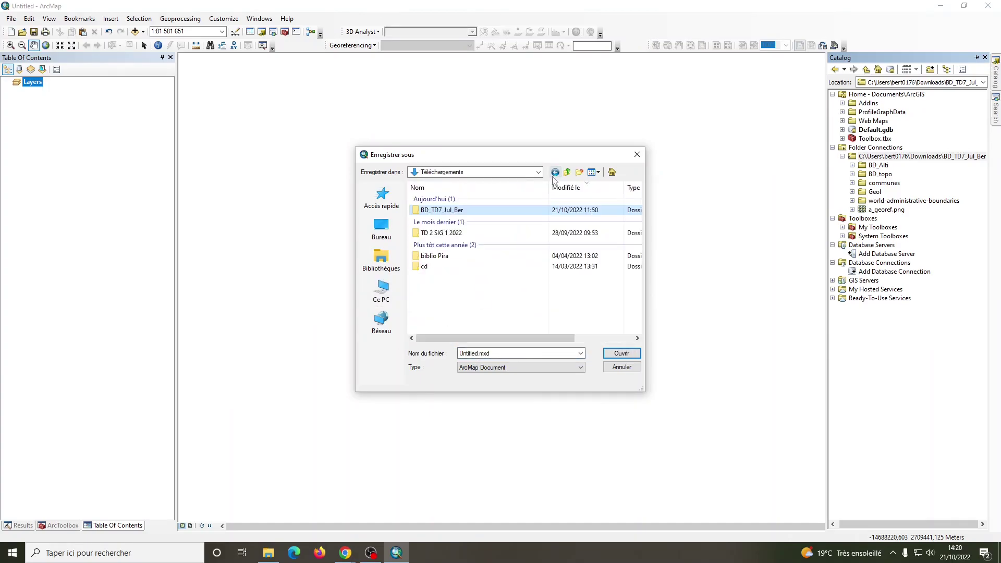
double_click(441, 210)
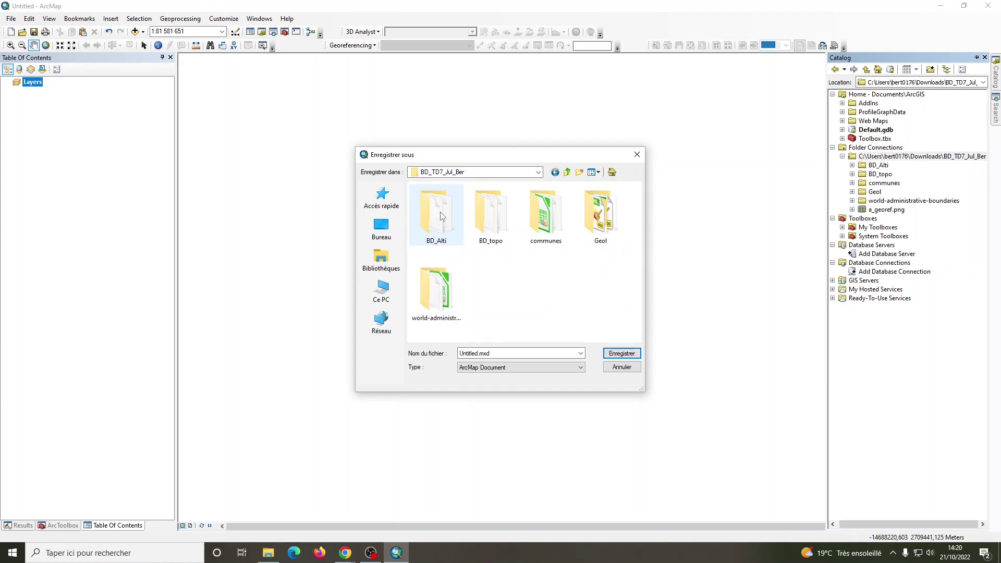
left_click(478, 353)
key("BackSpace")
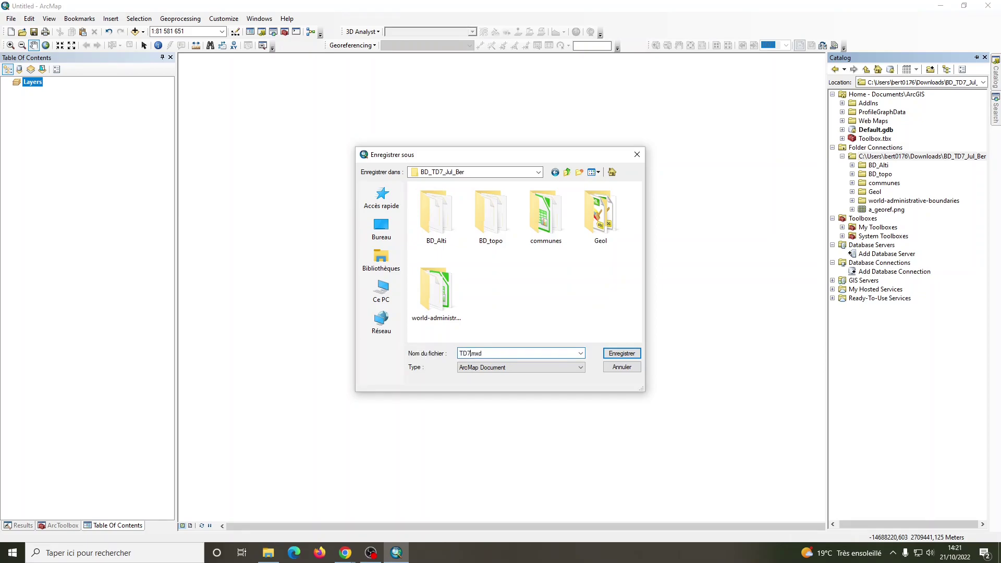
left_click(622, 354)
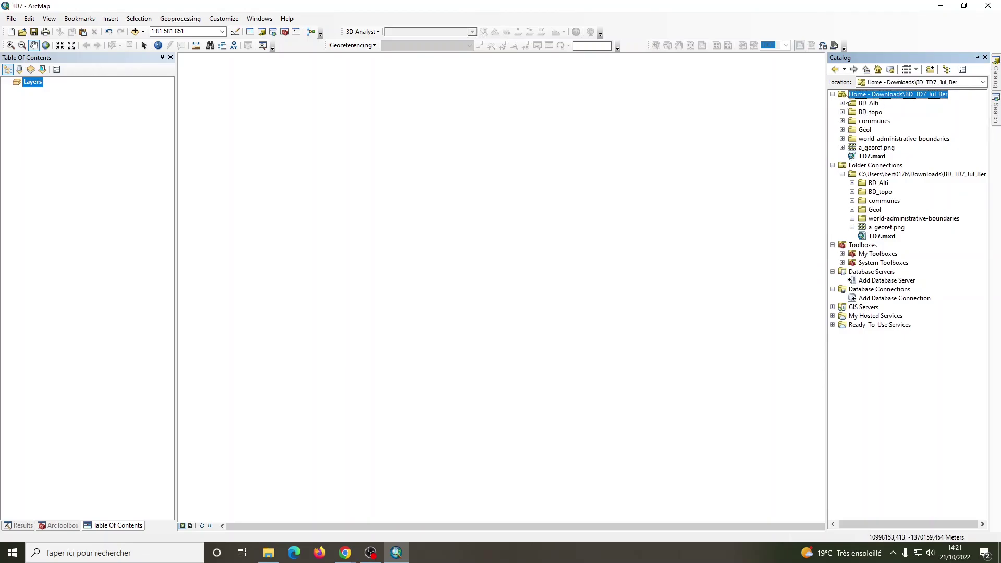
Collapse the Home folder in the Catalog and expand BD_Alti, BD_topo, communes and Geol under the BD_TD7_Jul_Ber connection.
left_click(833, 95)
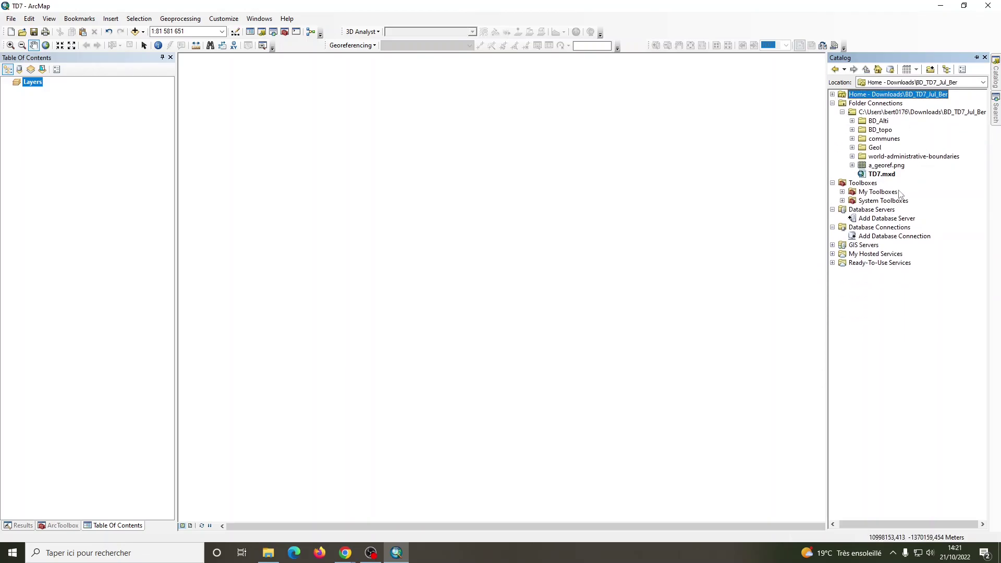
left_click(851, 121)
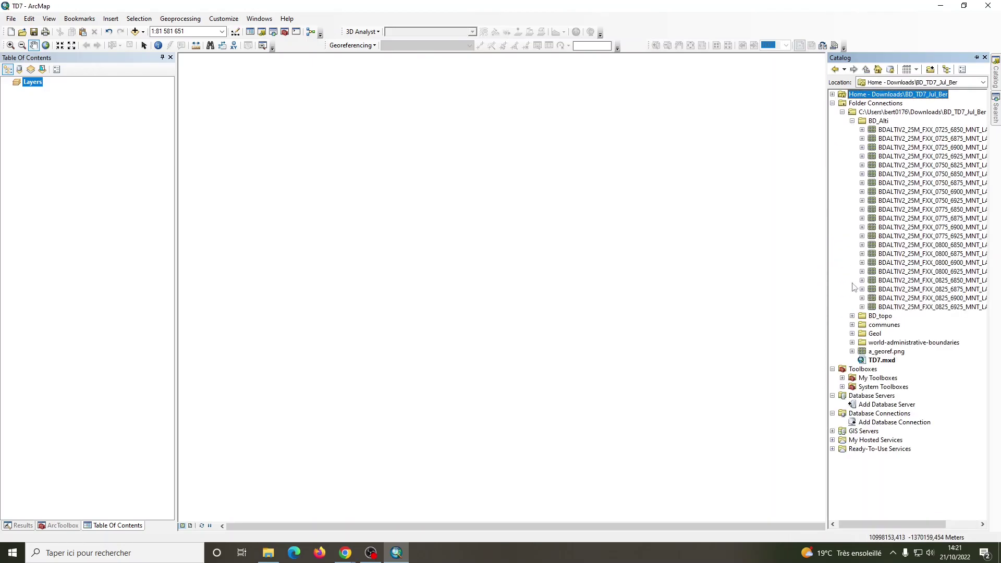
left_click(852, 316)
scroll(852, 305, "down", 1)
left_click(851, 387)
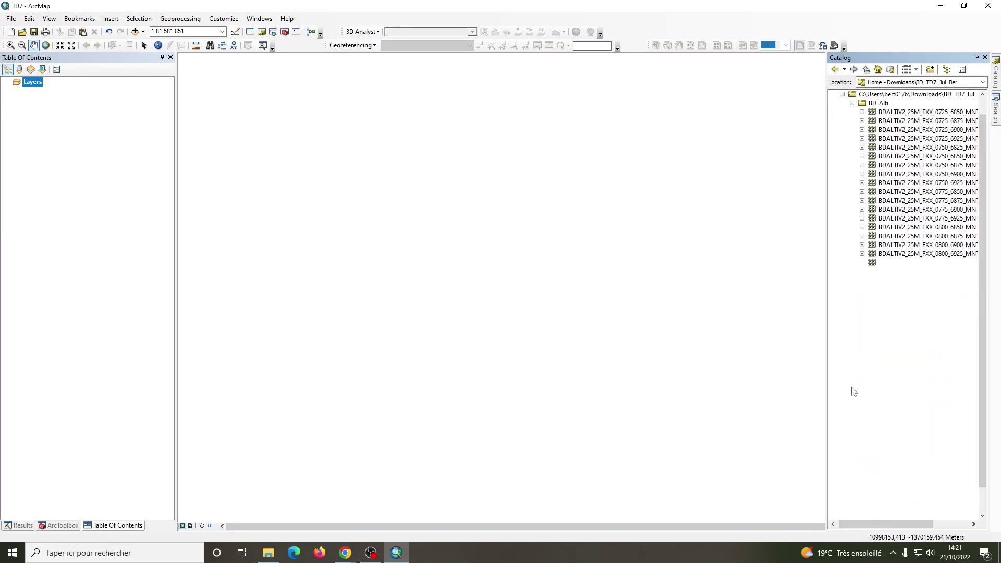
left_click(851, 422)
scroll(849, 430, "down", 5)
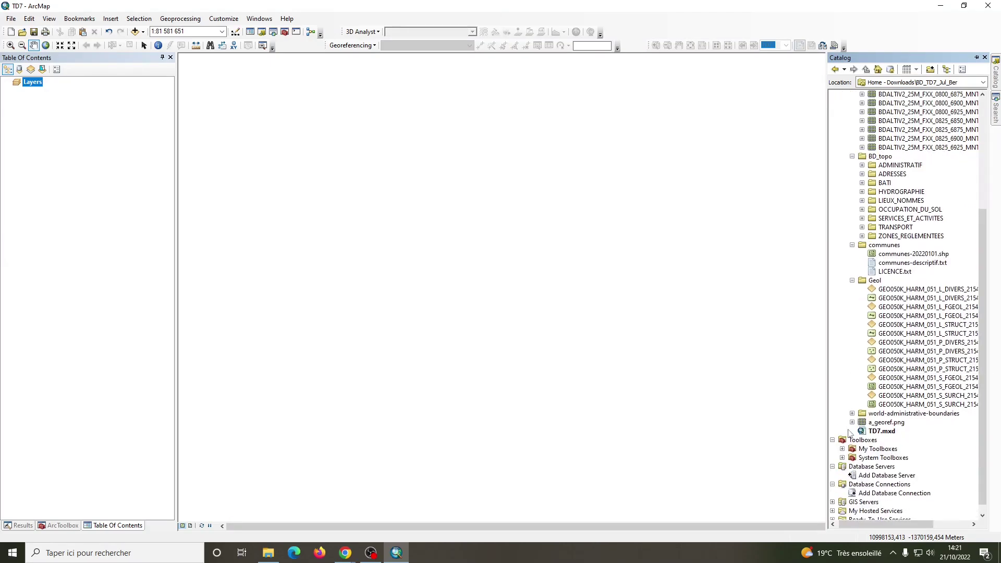
Add world-administrative-boundaries.shp from its Catalog folder to the map and dismiss the geographic coordinate systems warning.
left_click(851, 413)
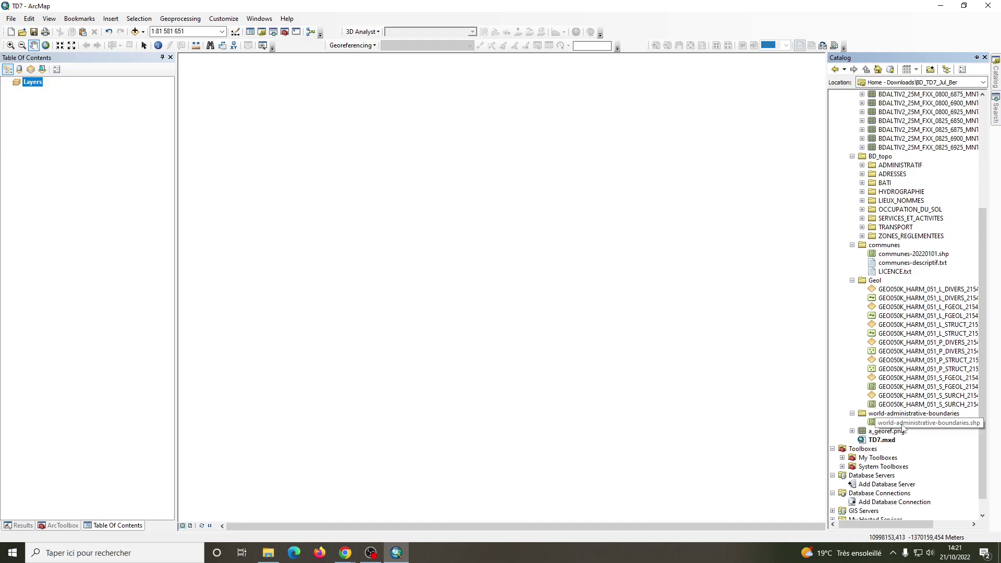
left_click_drag(903, 426, 104, 138)
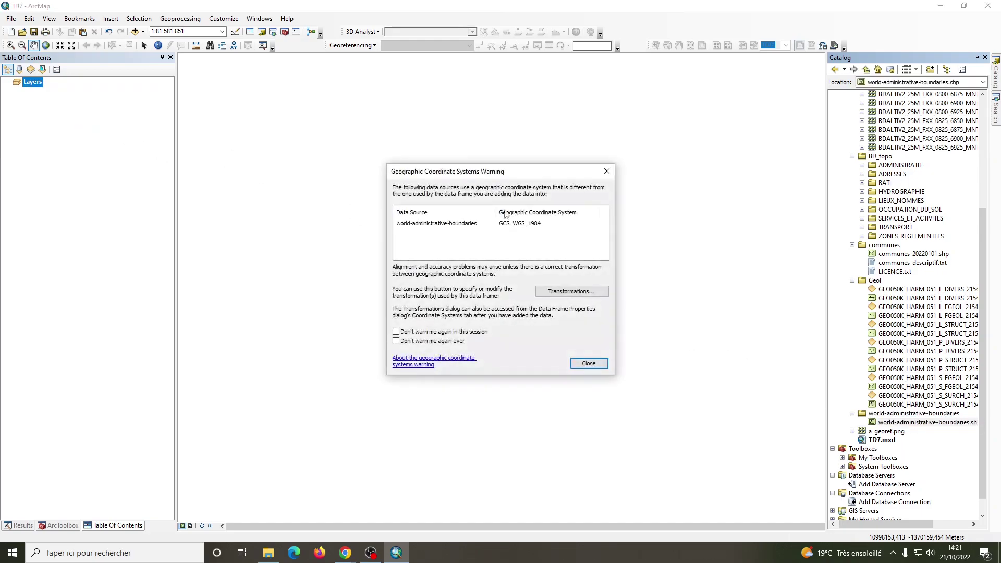
left_click(584, 363)
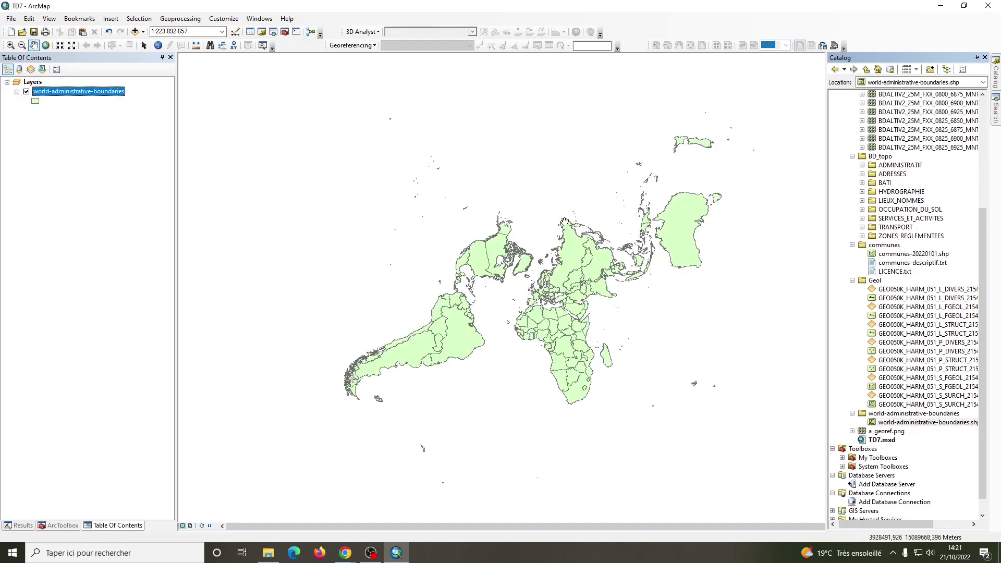
Add communes-20220101.shp from the communes folder over France, and turn off both the communes and world boundaries layers.
left_click_drag(549, 259, 500, 230)
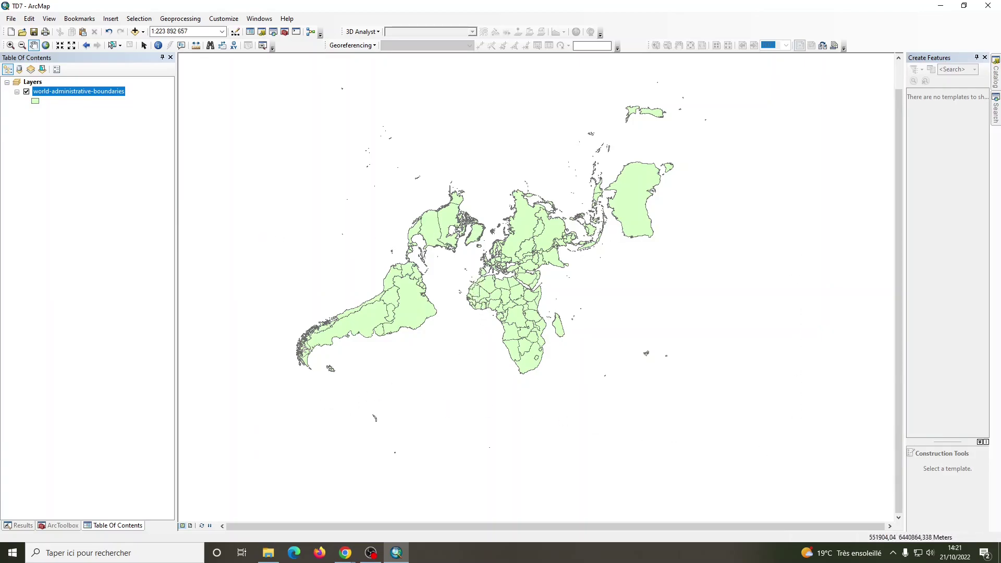
scroll(487, 267, "down", 5)
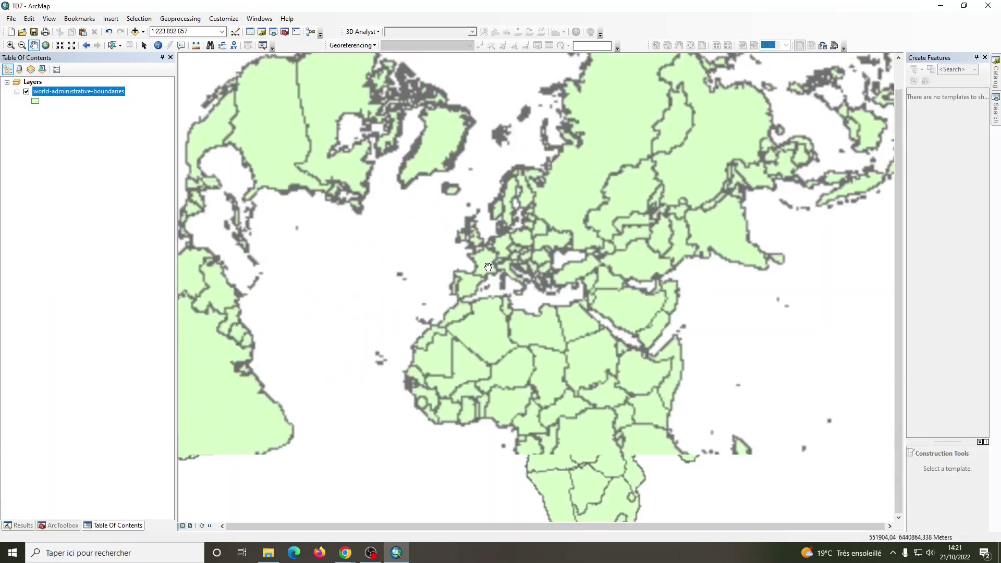
scroll(487, 266, "down", 2)
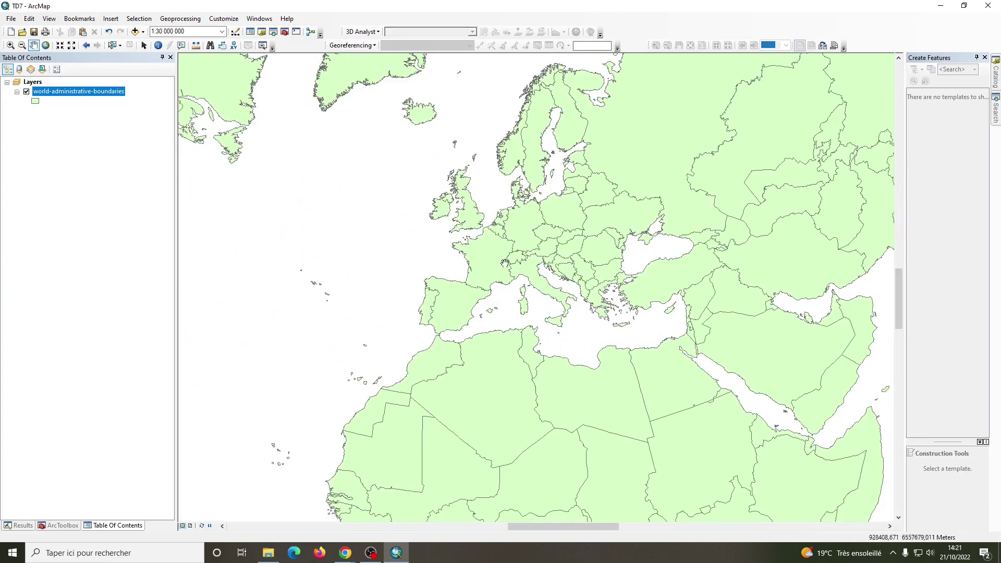
scroll(465, 265, "down", 4)
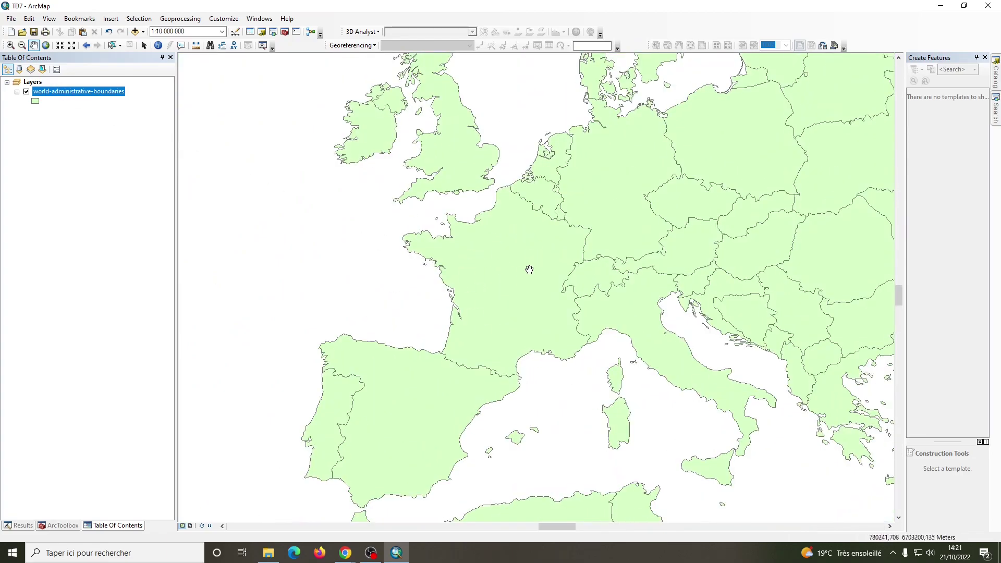
scroll(534, 260, "down", 3)
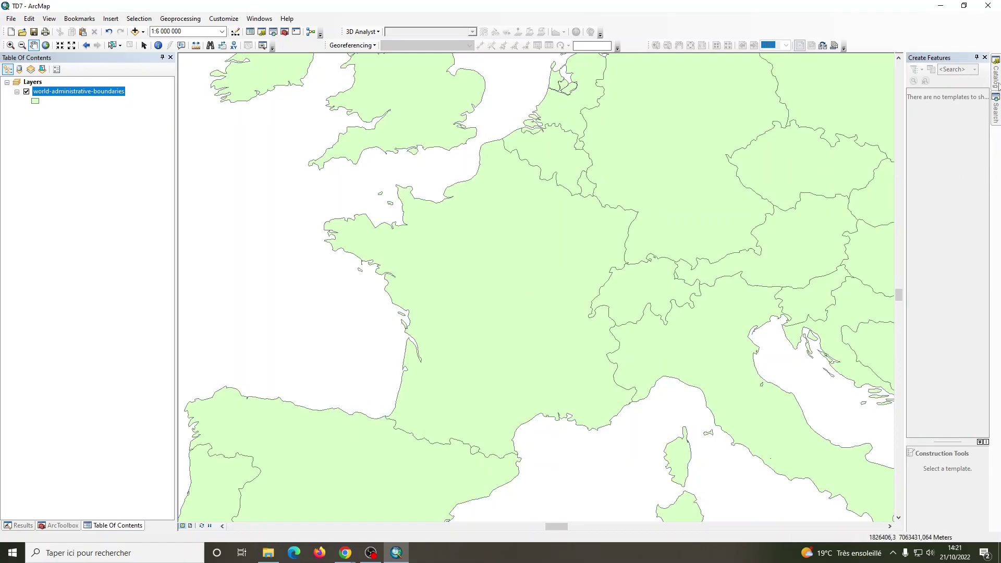
left_click_drag(506, 242, 507, 246)
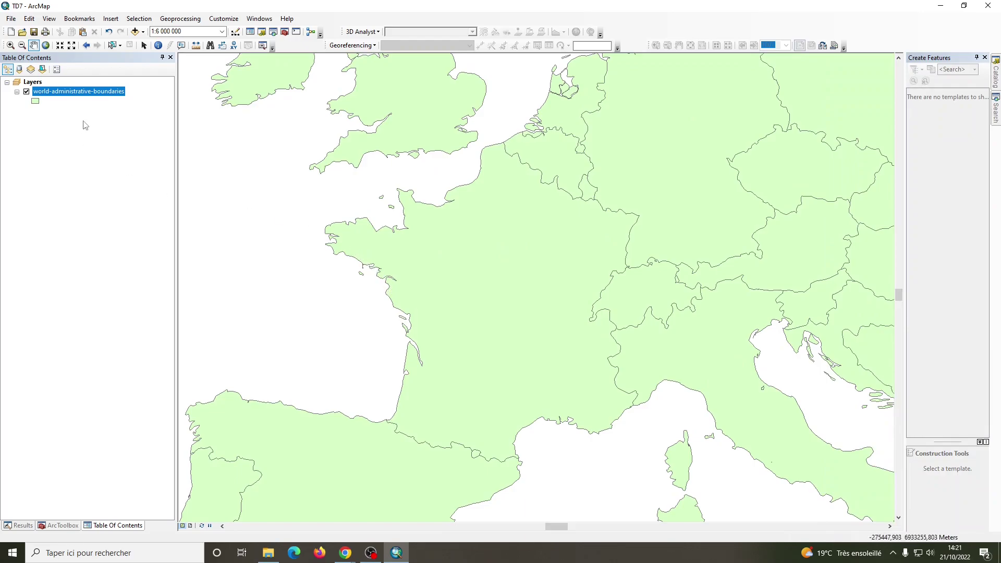
mouse_move(995, 83)
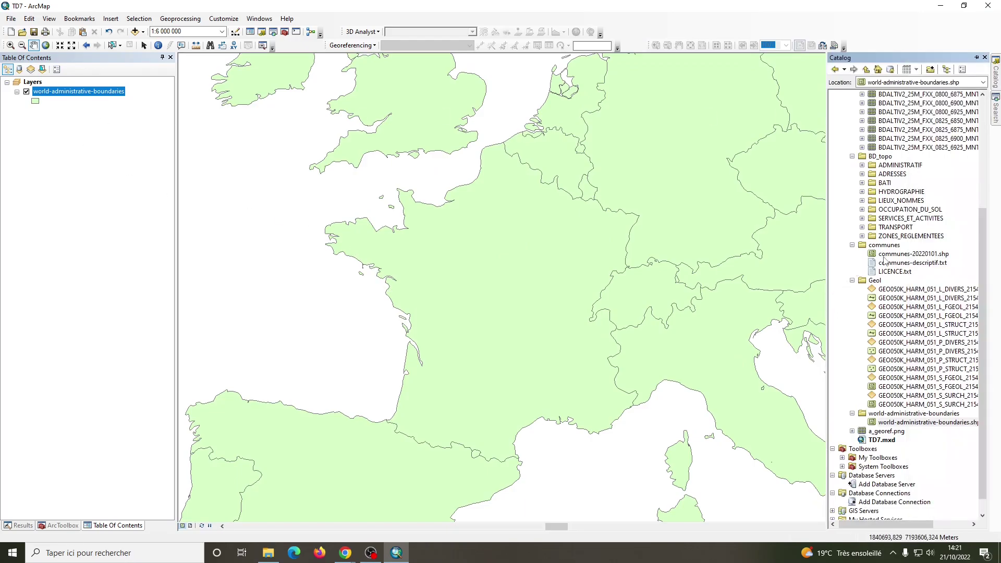
left_click_drag(896, 254, 484, 254)
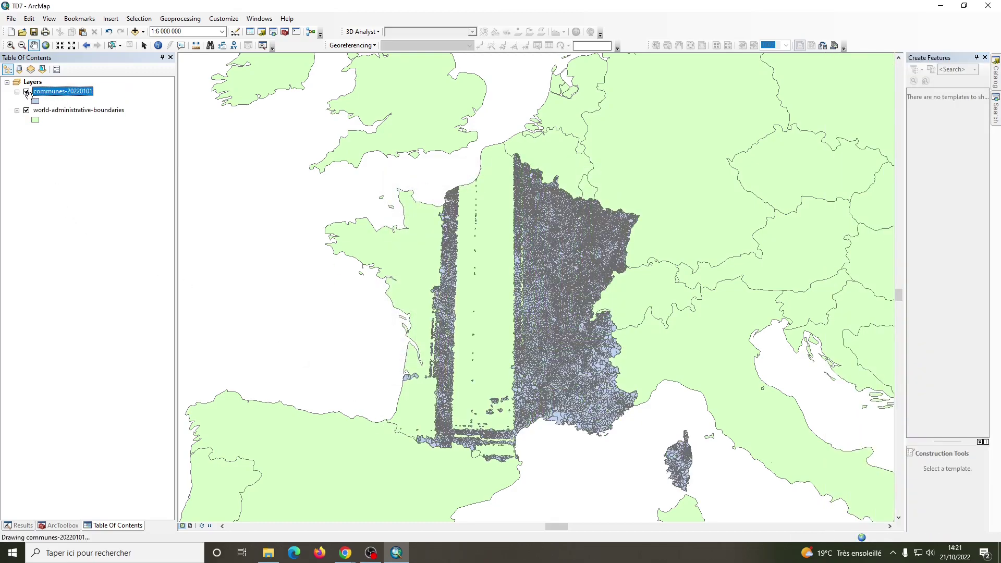
left_click(26, 110)
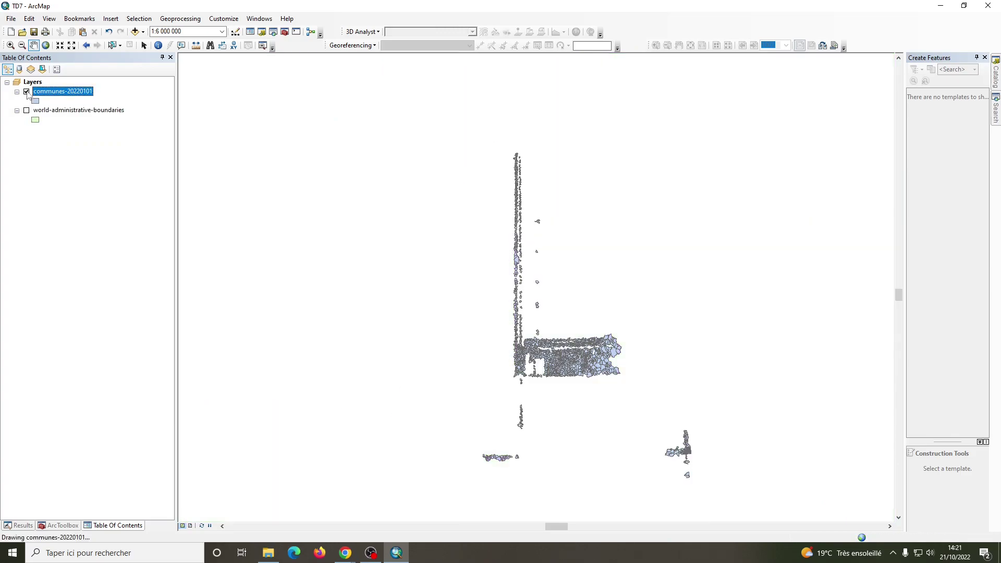
left_click(26, 91)
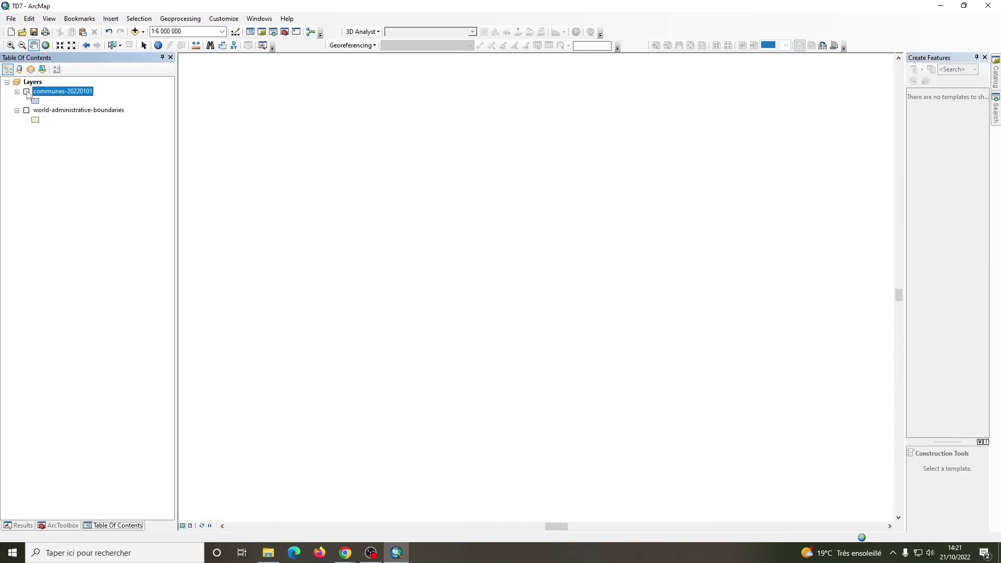
Examine the contents of the ADMINISTRATIF, ADRESSES and BATI subfolders of BD_topo in the Catalog.
left_click(995, 75)
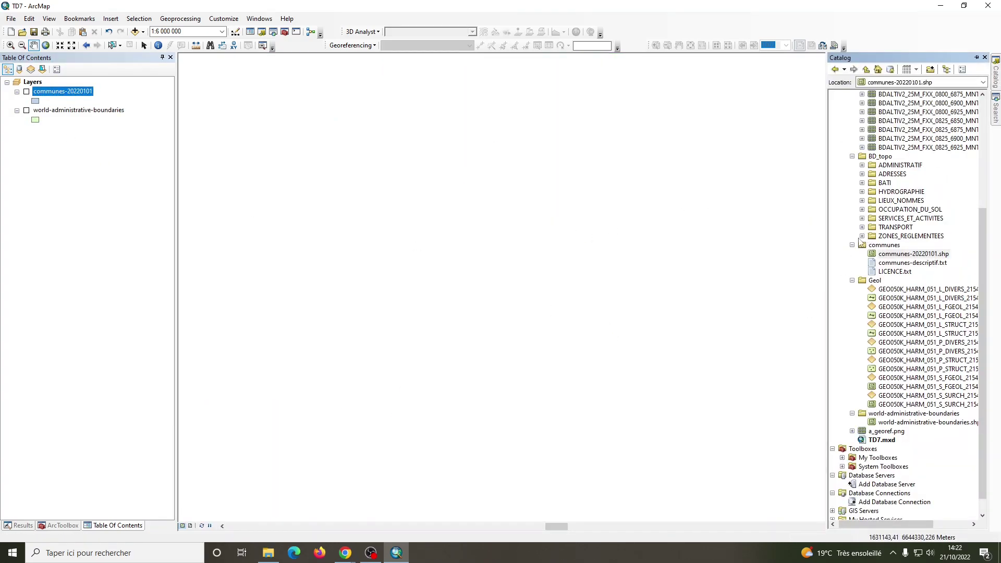
scroll(890, 197, "up", 1)
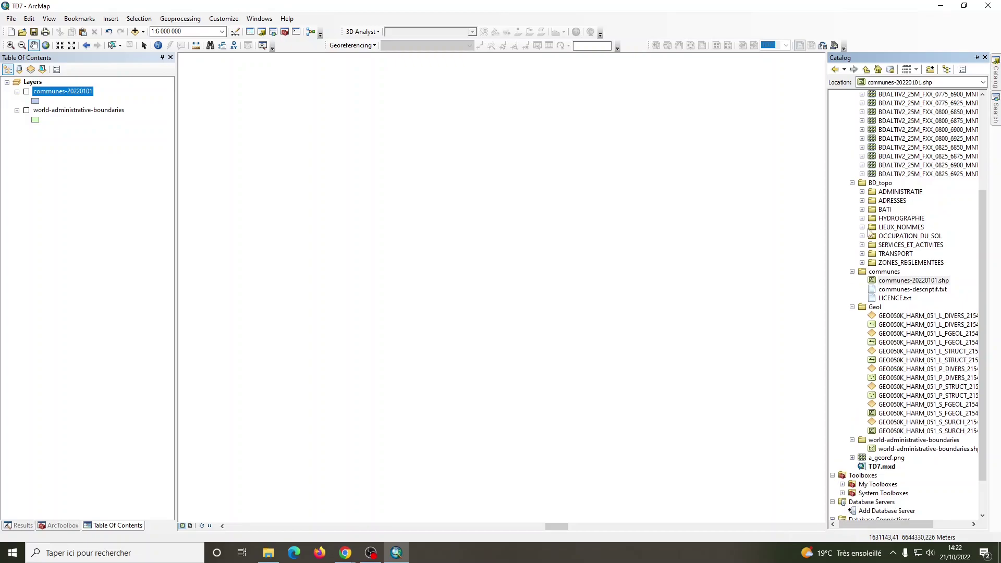
left_click(861, 191)
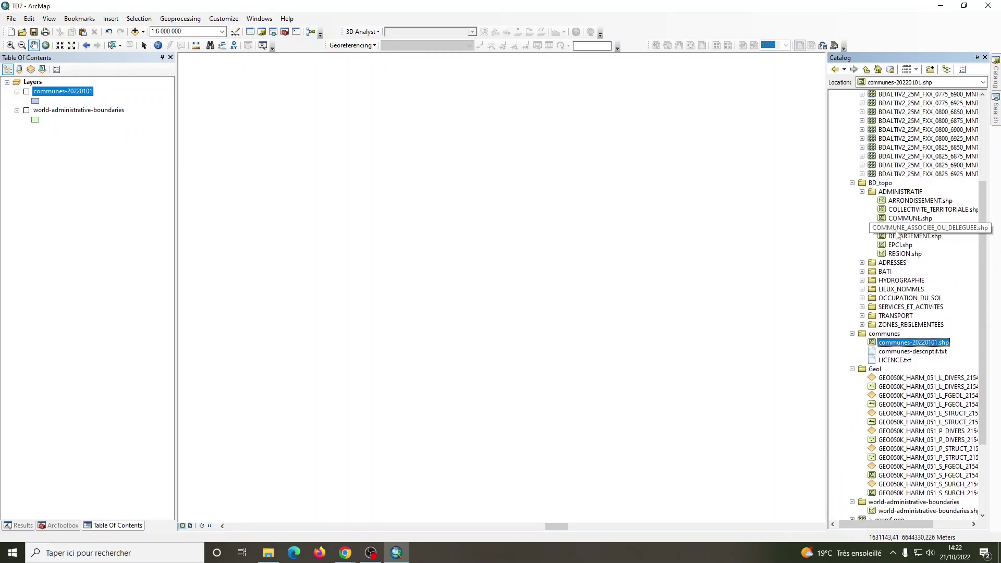
left_click(861, 192)
left_click(862, 201)
left_click(862, 201)
left_click(861, 209)
left_click(862, 210)
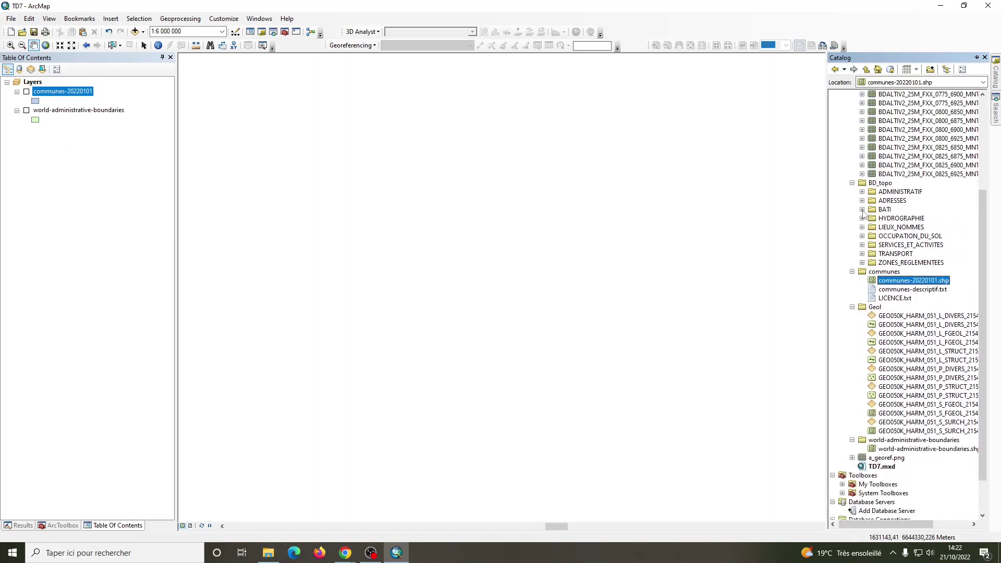
left_click(882, 194)
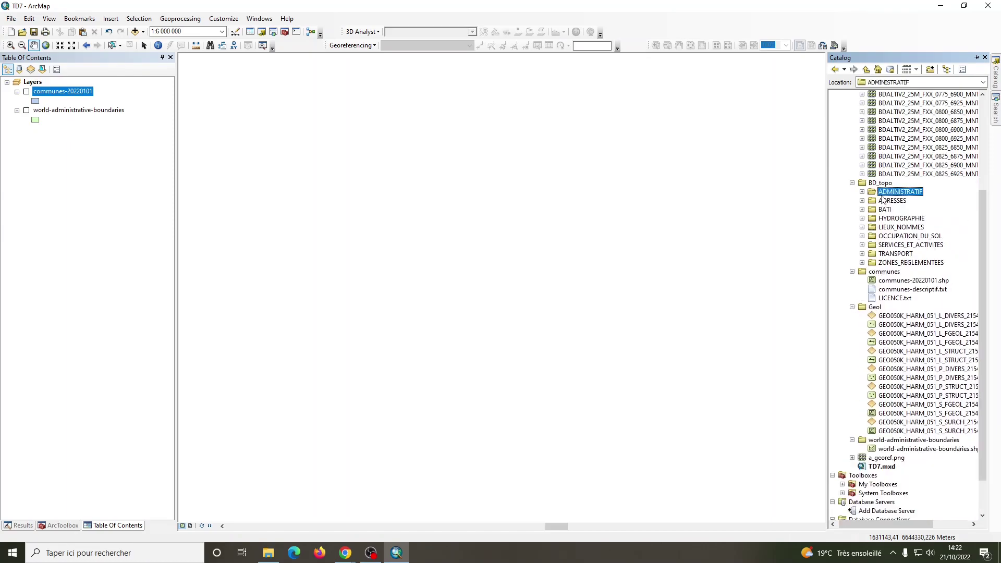
Delete the ADMINISTRATIF, ADRESSES and BATI subfolders from BD_topo in the Catalog.
left_click(883, 210)
right_click(883, 190)
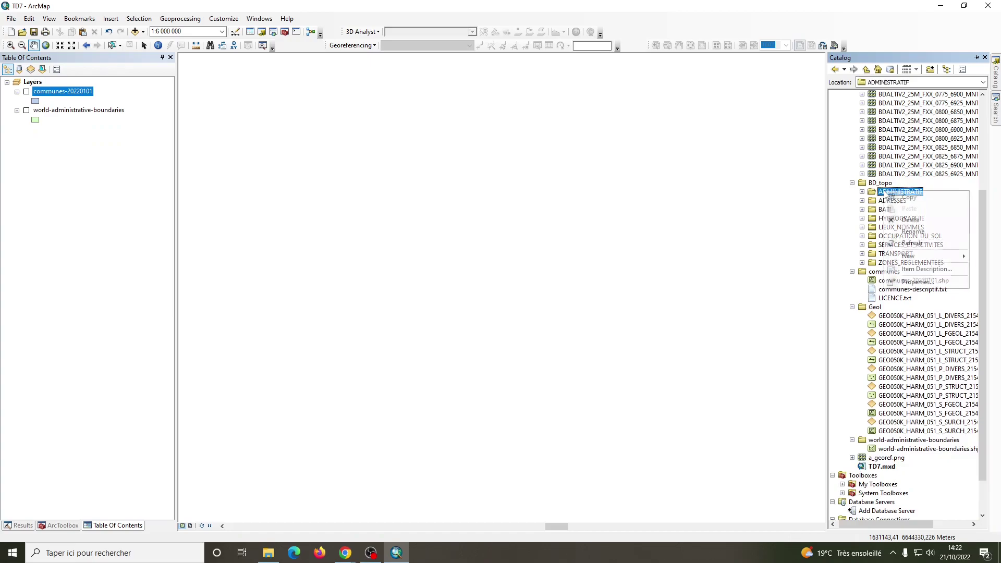
left_click(904, 219)
left_click(889, 227)
right_click(888, 227)
left_click(889, 242)
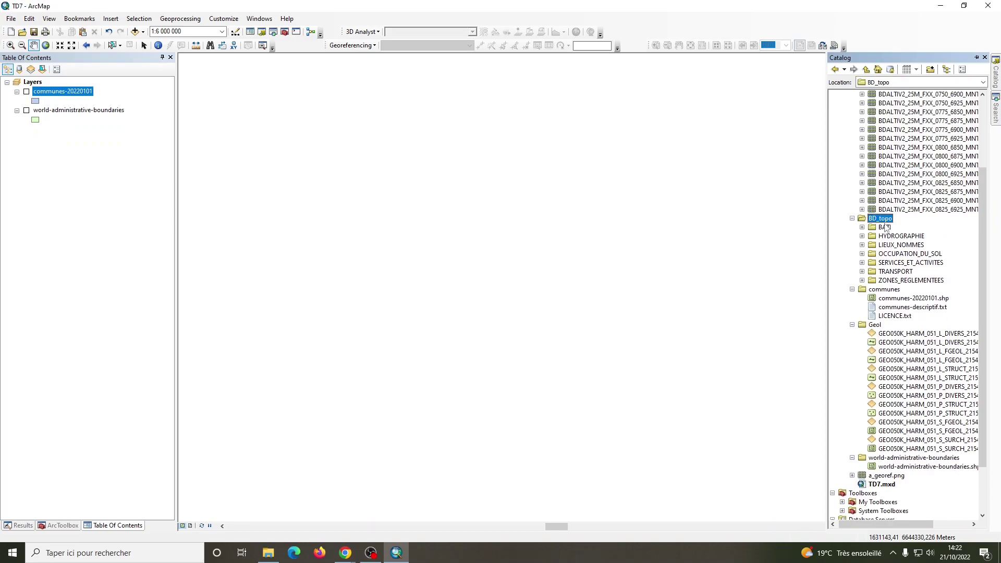
right_click(884, 226)
left_click(896, 248)
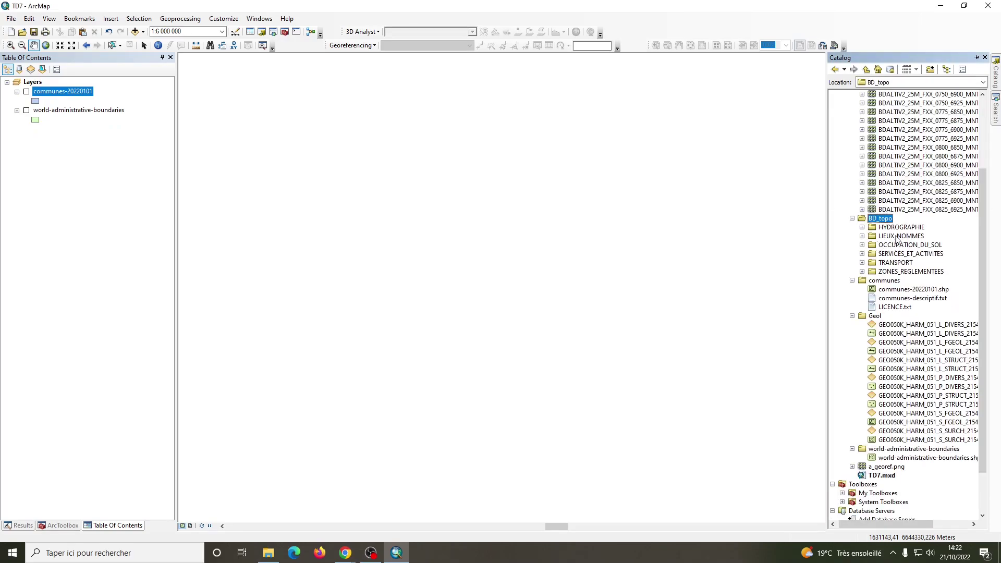
Delete the LIEUX_NOMMES, OCCUPATION_DU_SOL, SERVICES_ET_ACTIVITES and ZONES_REGLEMENTEES subfolders from BD_topo, keeping HYDROGRAPHIE and TRANSPORT.
right_click(897, 236)
left_click(886, 238)
right_click(887, 237)
left_click(897, 264)
right_click(889, 245)
left_click(897, 271)
scroll(881, 239, "up", 4)
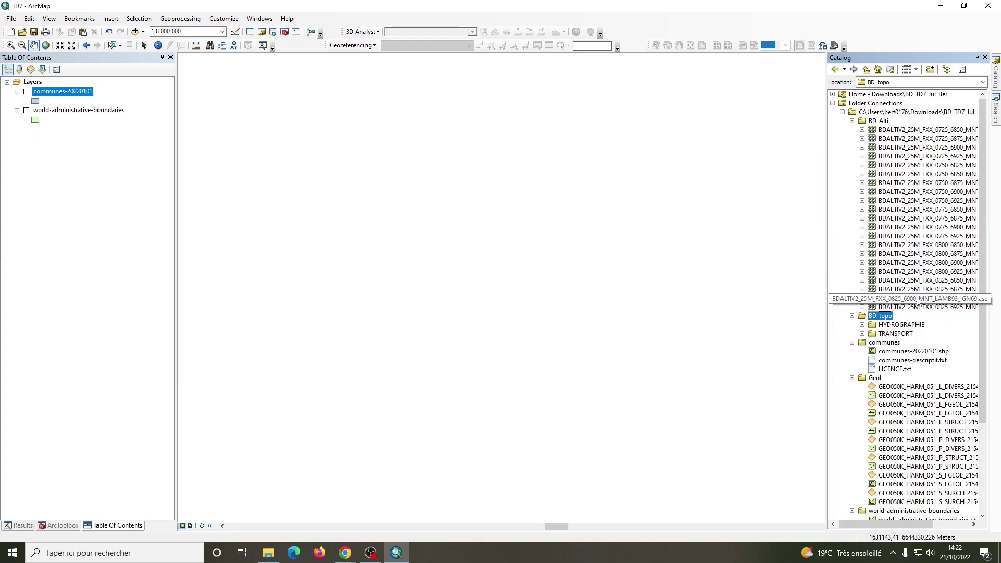
Add a_georef.png from the Catalog to the map without building pyramids and dismiss the unknown spatial reference warning.
scroll(917, 300, "down", 5)
left_click_drag(887, 425, 610, 299)
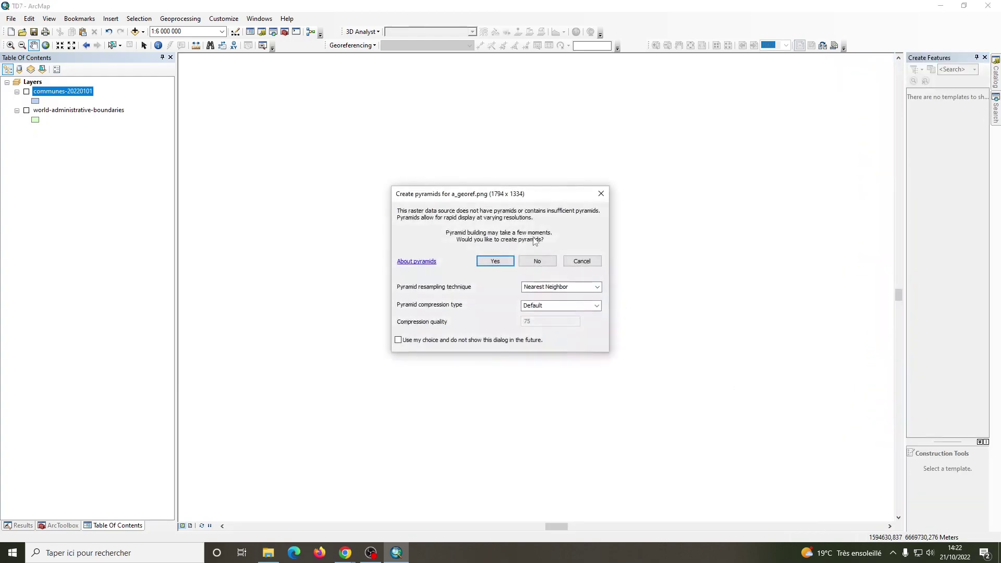
left_click(534, 261)
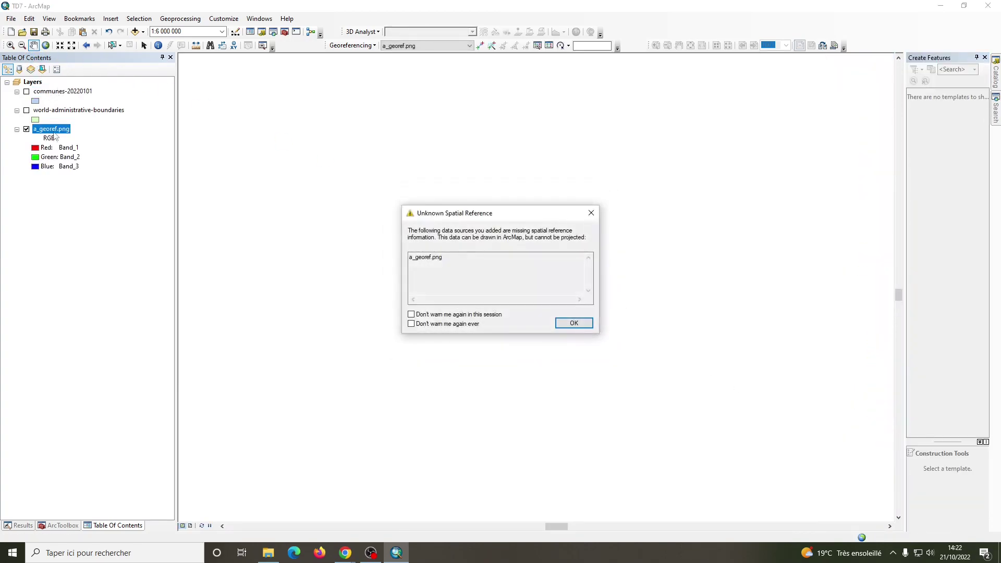
left_click(573, 322)
Show the world boundaries, zoom to the a_georef.png layer and examine where the image lies relative to the world map.
left_click(26, 110)
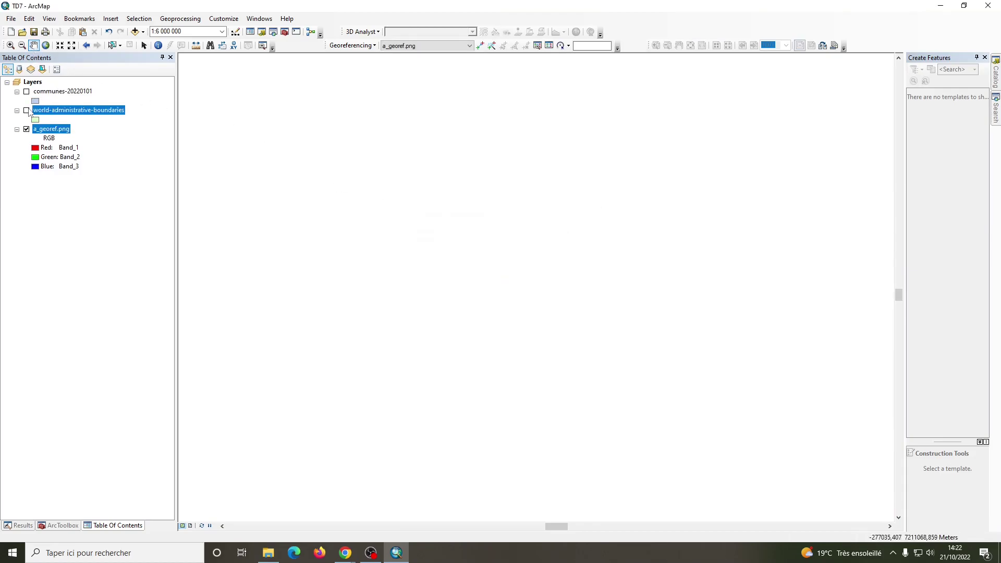
right_click(51, 127)
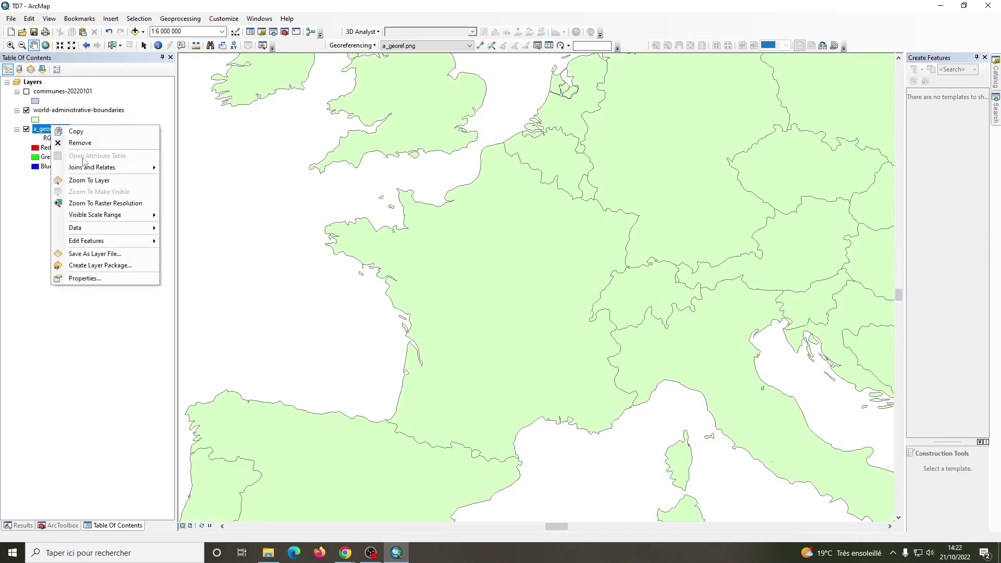
left_click(93, 179)
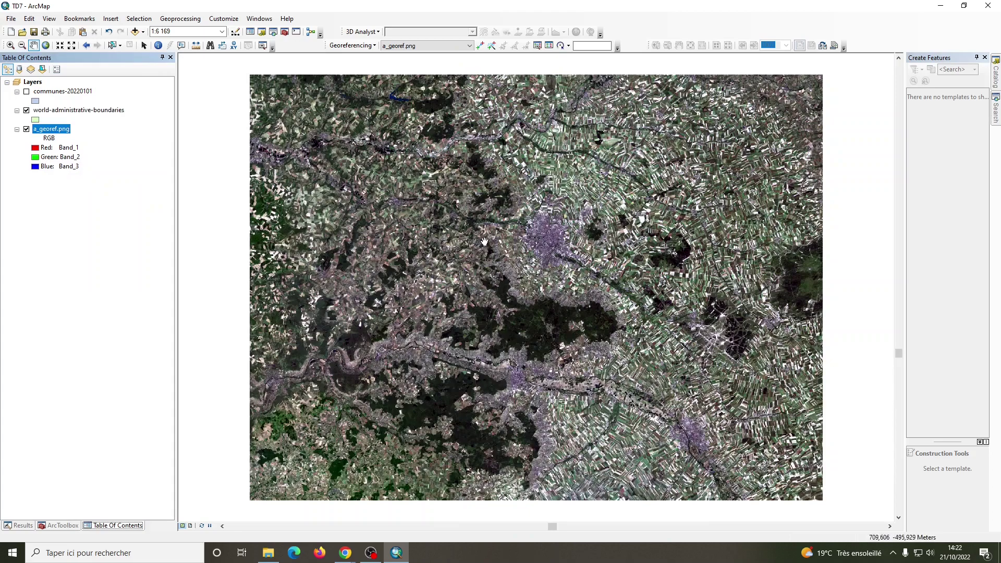
scroll(488, 241, "up", 4)
scroll(499, 241, "up", 5)
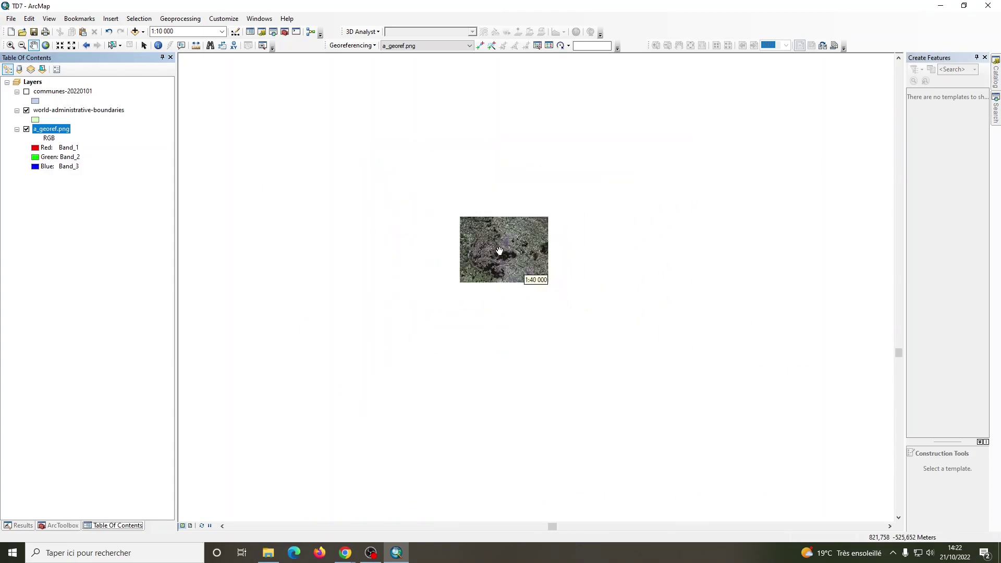
scroll(500, 252, "up", 6)
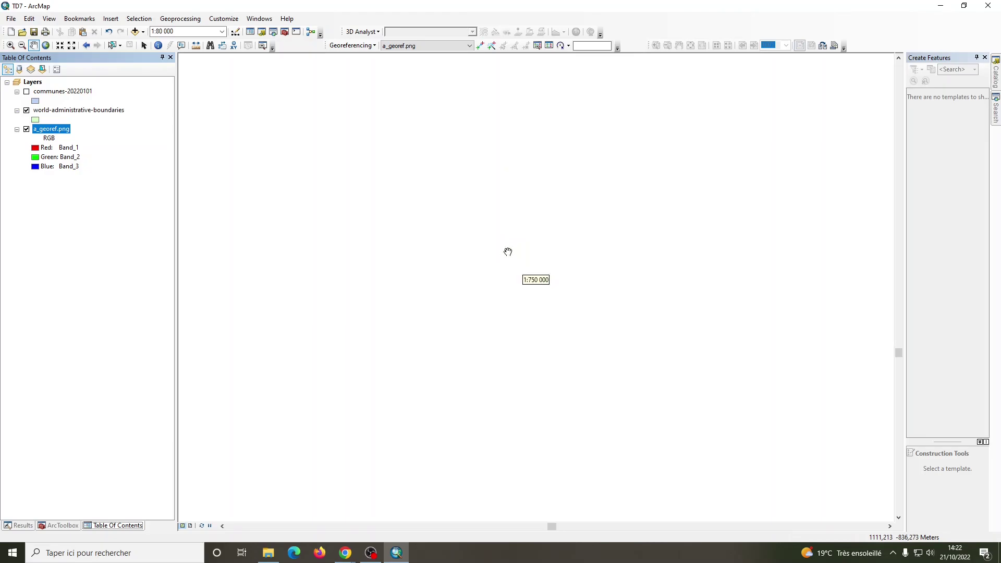
scroll(507, 251, "up", 3)
scroll(508, 252, "up", 8)
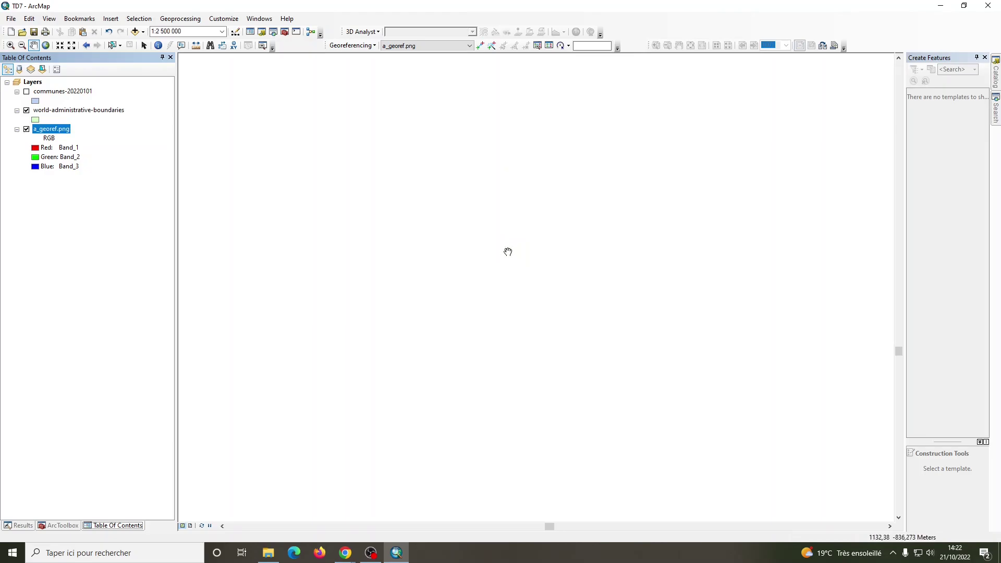
scroll(508, 252, "up", 6)
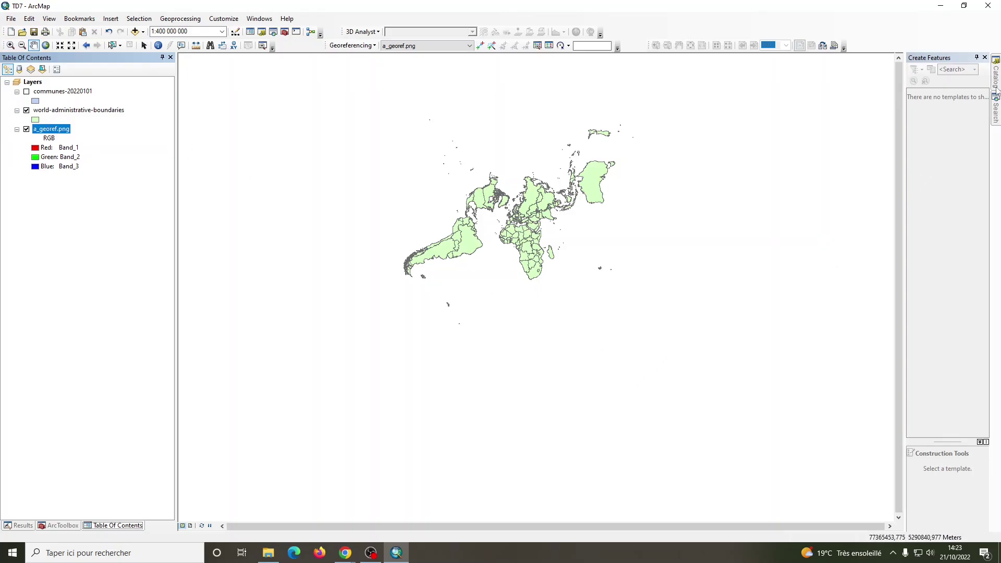
Turn off the a_georef.png layer and bring the map view back to France at 1:5 000 000.
mouse_move(996, 90)
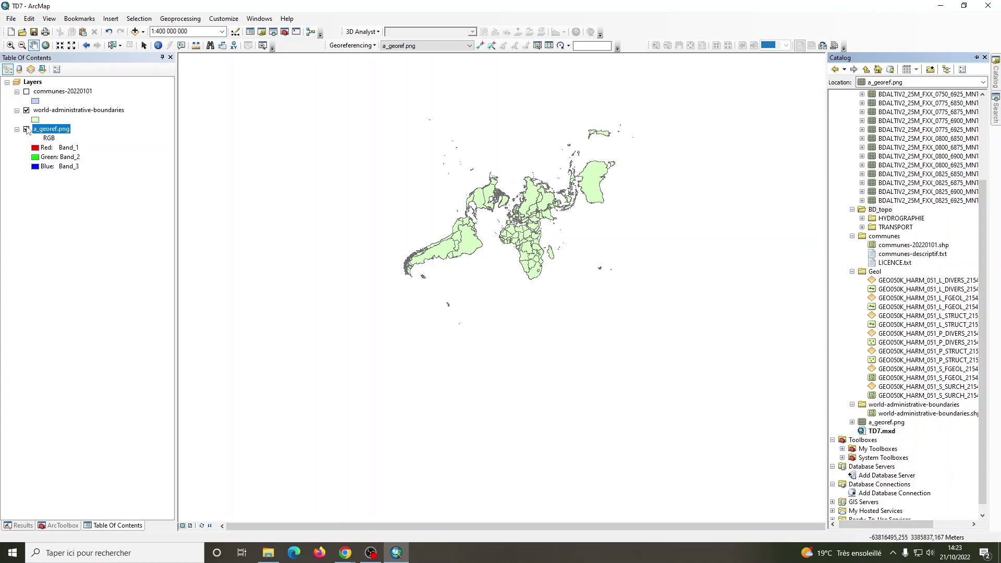
left_click(26, 129)
left_click(9, 45)
left_click_drag(510, 211, 522, 219)
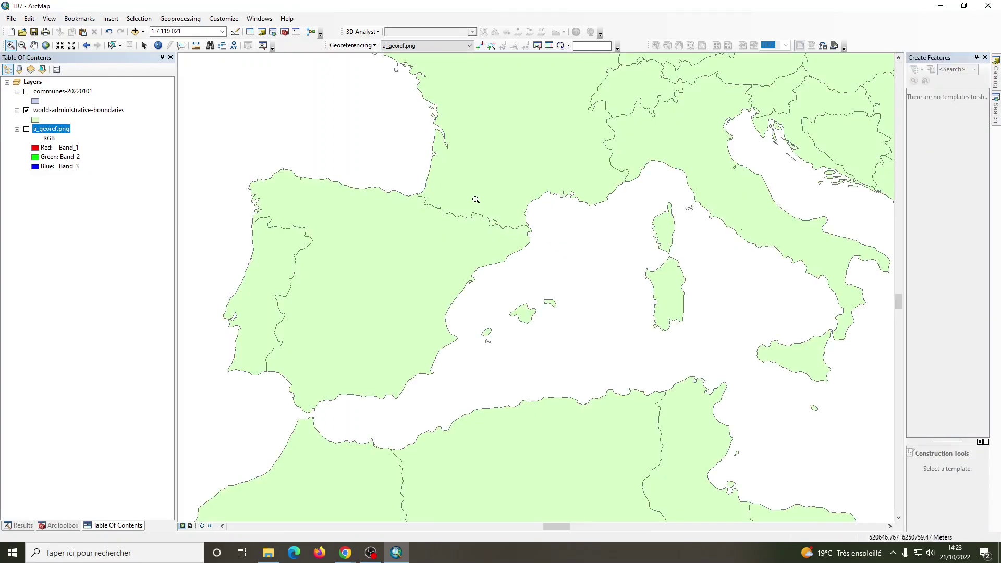
left_click(33, 46)
left_click_drag(469, 68, 469, 271)
left_click_drag(472, 198, 469, 232)
scroll(469, 232, "down", 2)
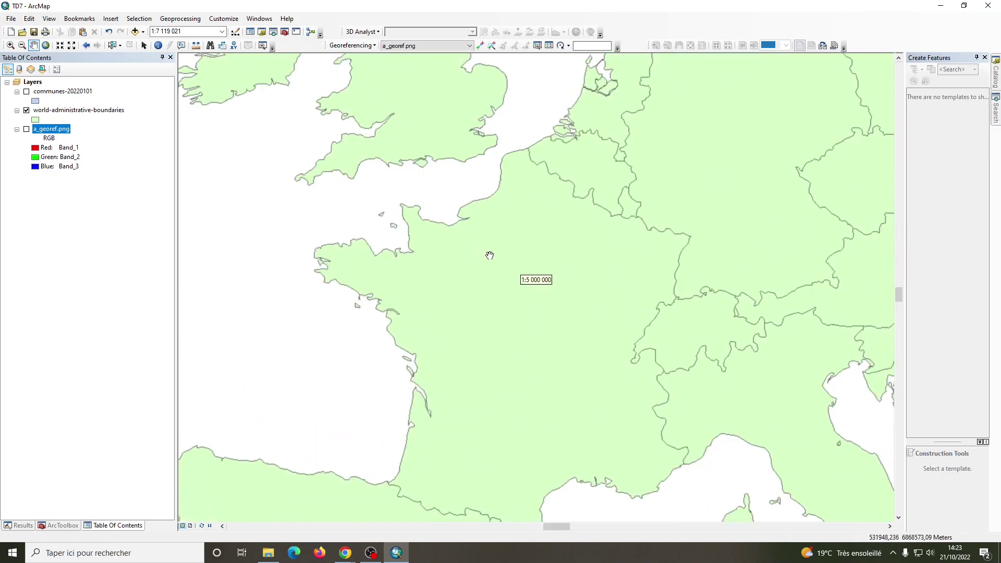
left_click_drag(520, 327, 512, 300)
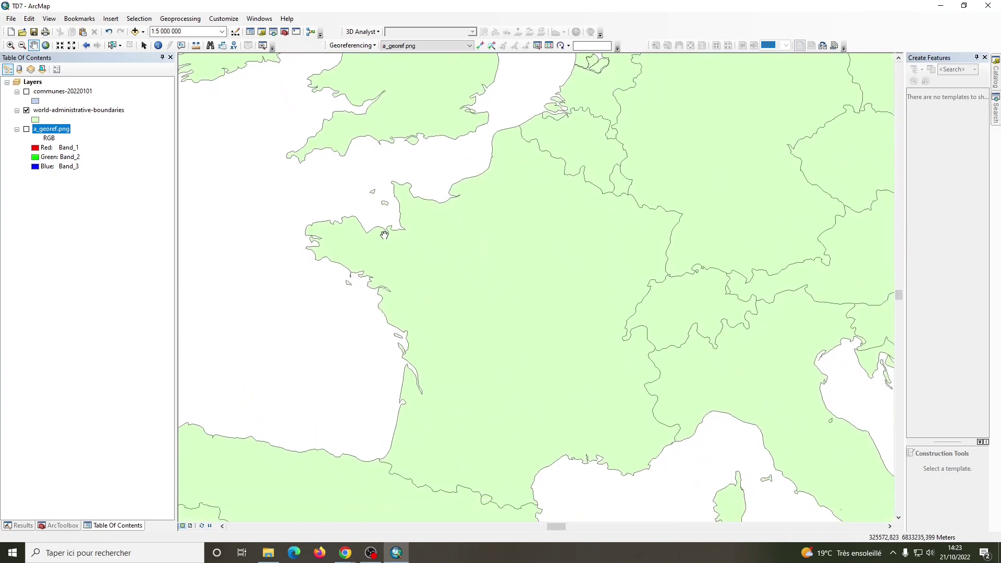
Examine the nom field in the attribute table of the communes-20220101 layer, then close the table.
right_click(46, 91)
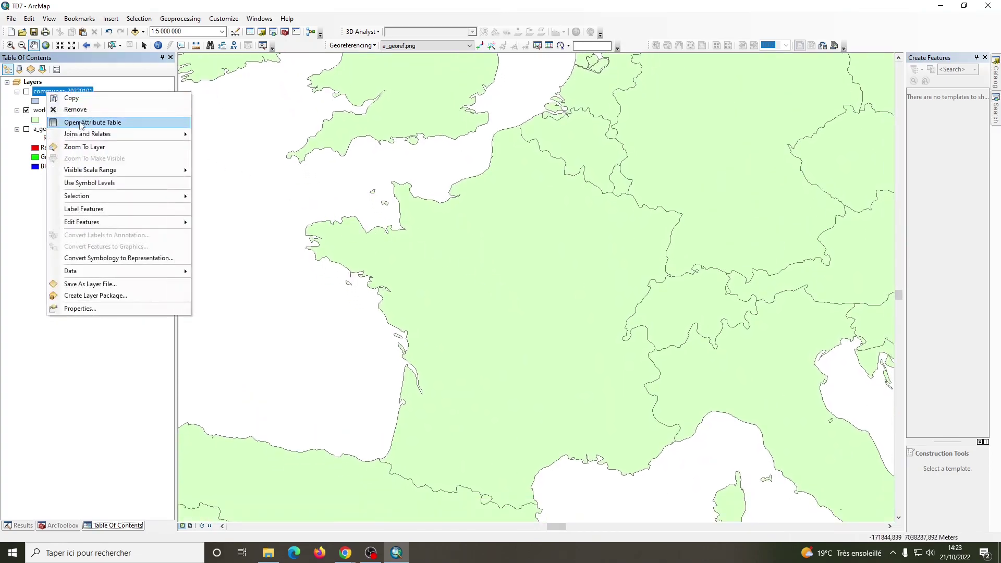
left_click(63, 124)
left_click_drag(178, 105, 459, 71)
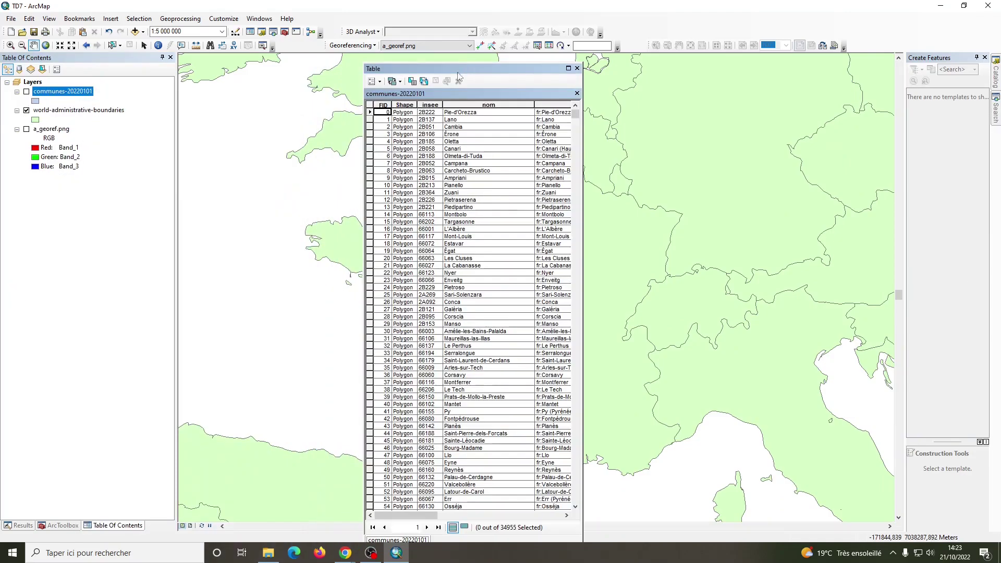
left_click(474, 103)
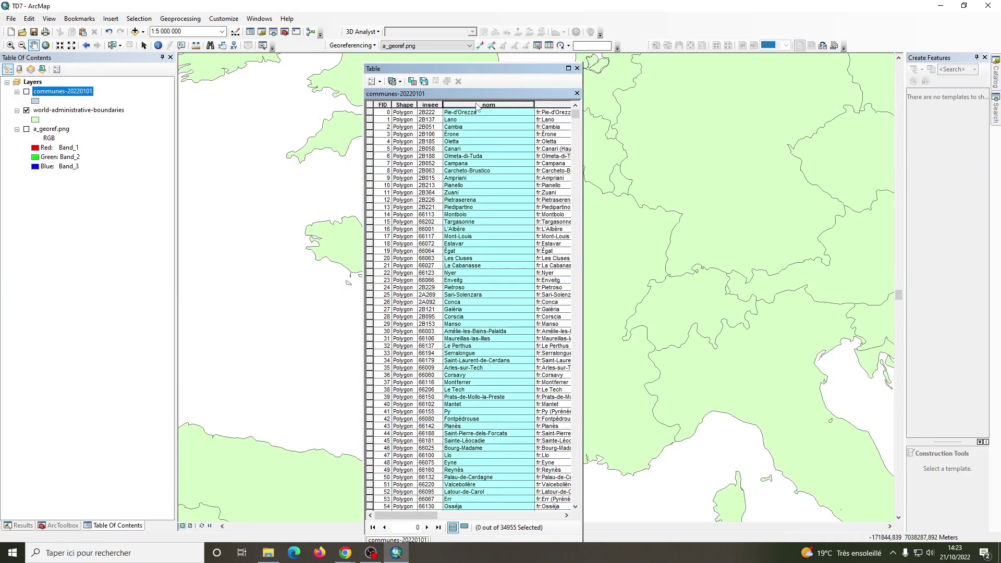
left_click_drag(575, 113, 575, 350)
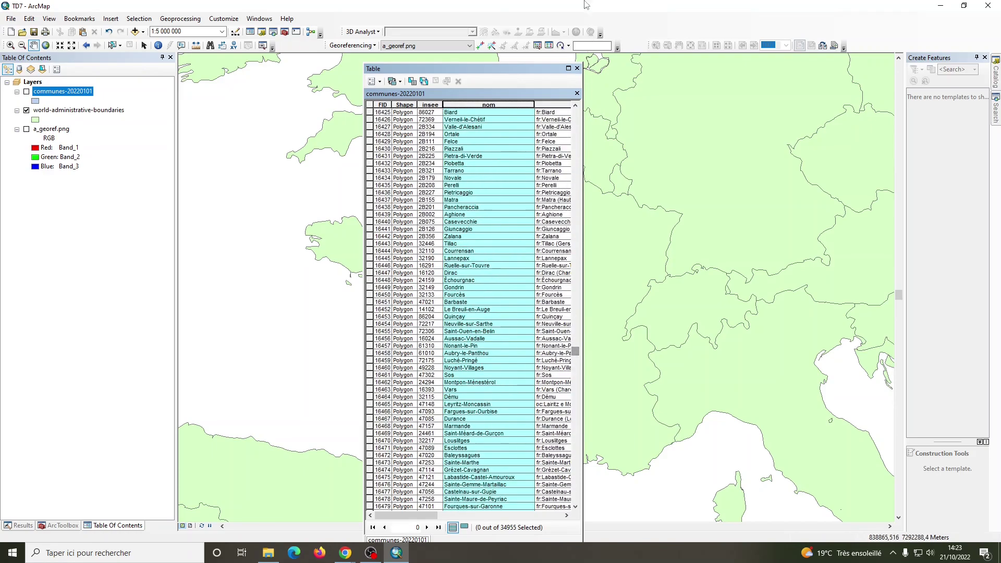
left_click(577, 68)
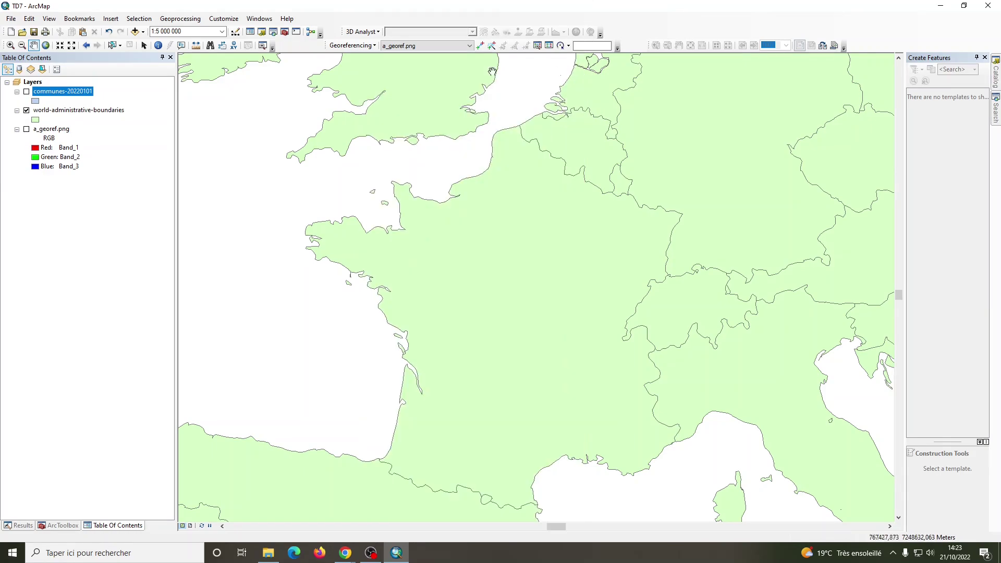
Show only the communes layer and select the commune by attributes with the expression "nom" = 'Reims'.
left_click(26, 91)
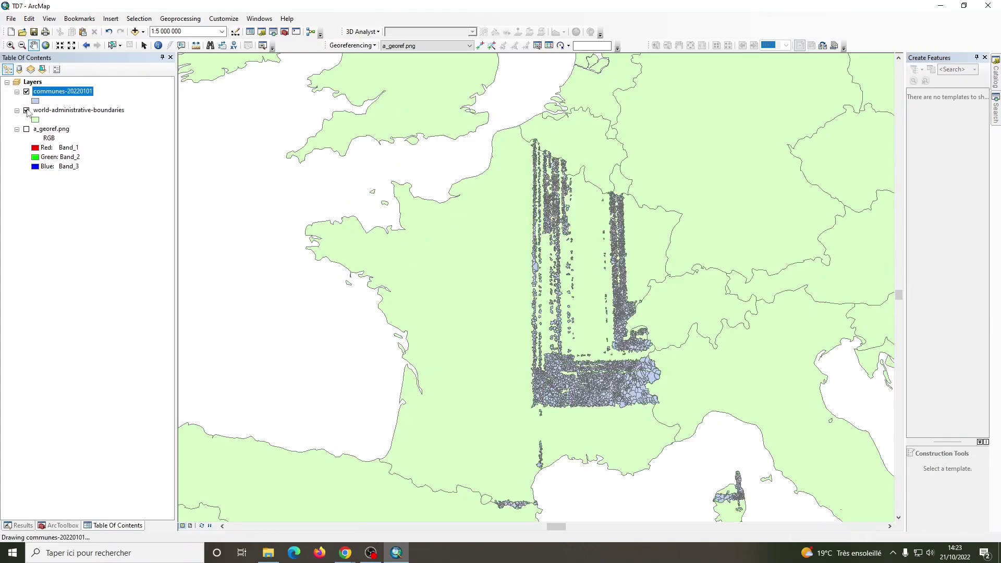
left_click(26, 110)
left_click(140, 18)
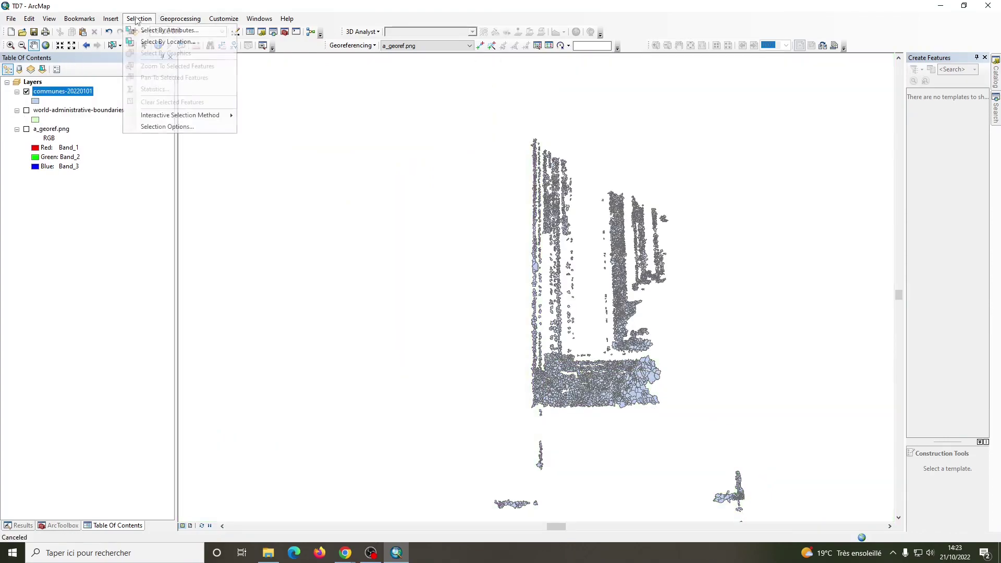
left_click(166, 35)
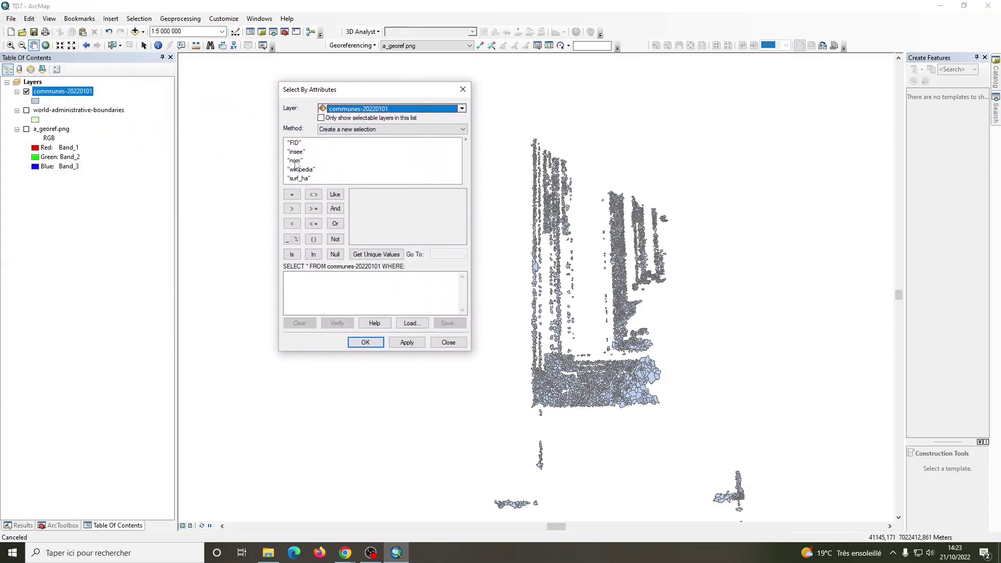
double_click(296, 161)
left_click(369, 254)
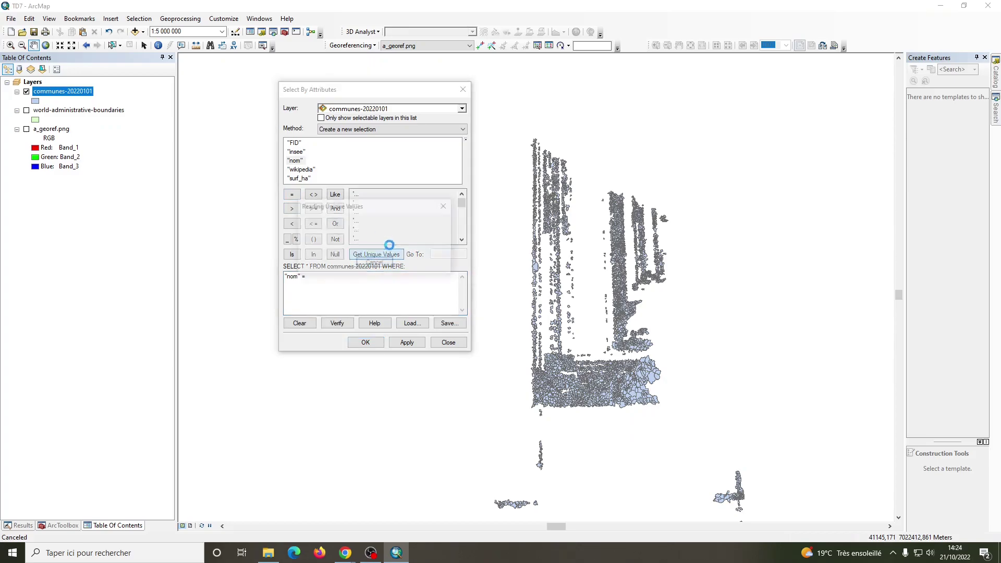
left_click(344, 304)
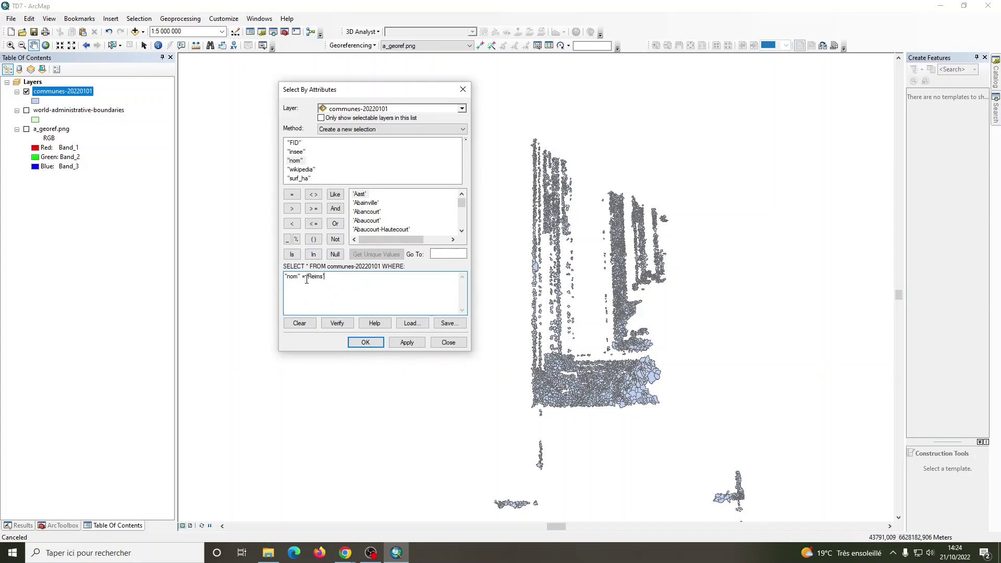
left_click(359, 342)
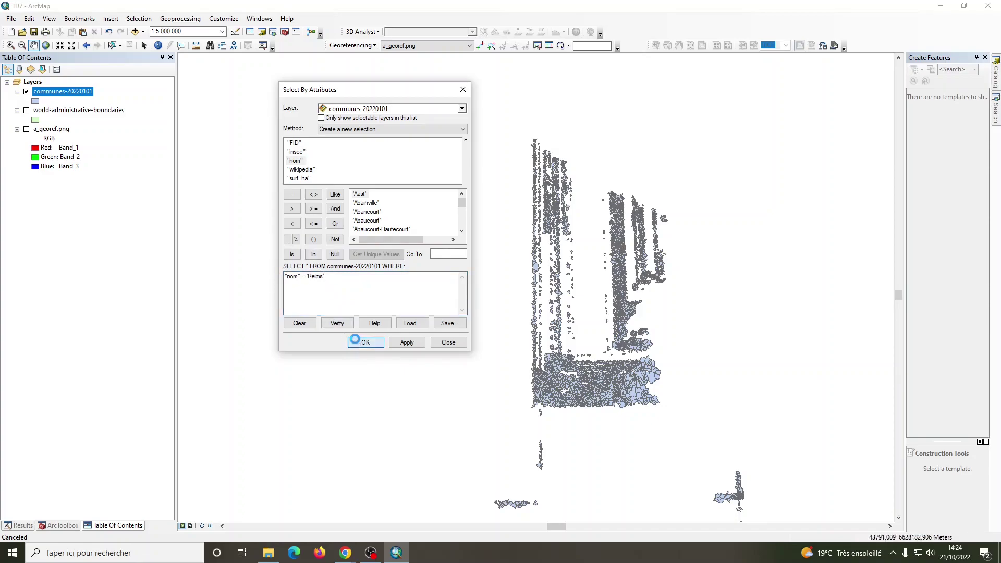
Show only the selected record in the communes attribute table and zoom the map to Reims and its surroundings.
right_click(64, 92)
left_click(101, 121)
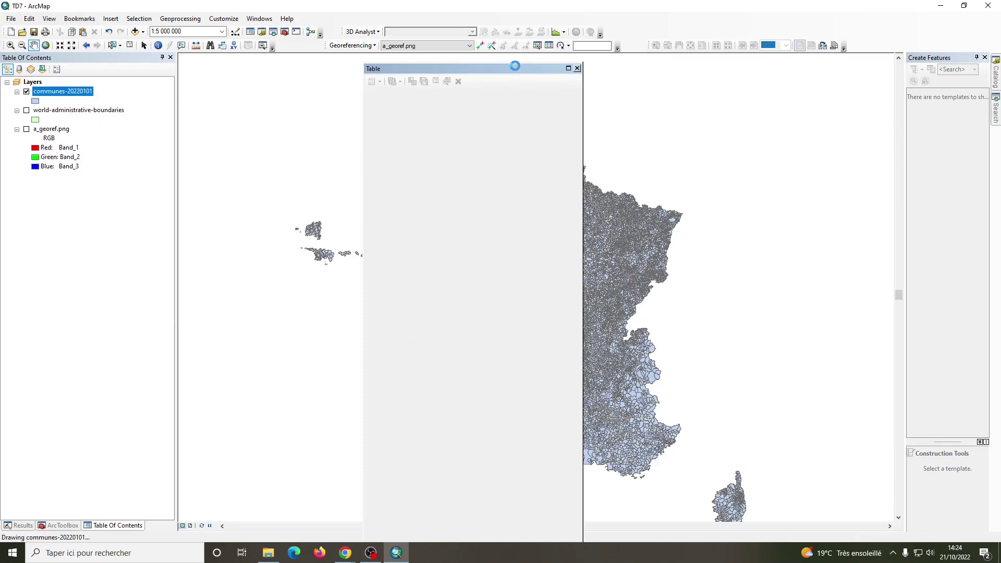
left_click_drag(515, 66, 514, 20)
left_click(463, 479)
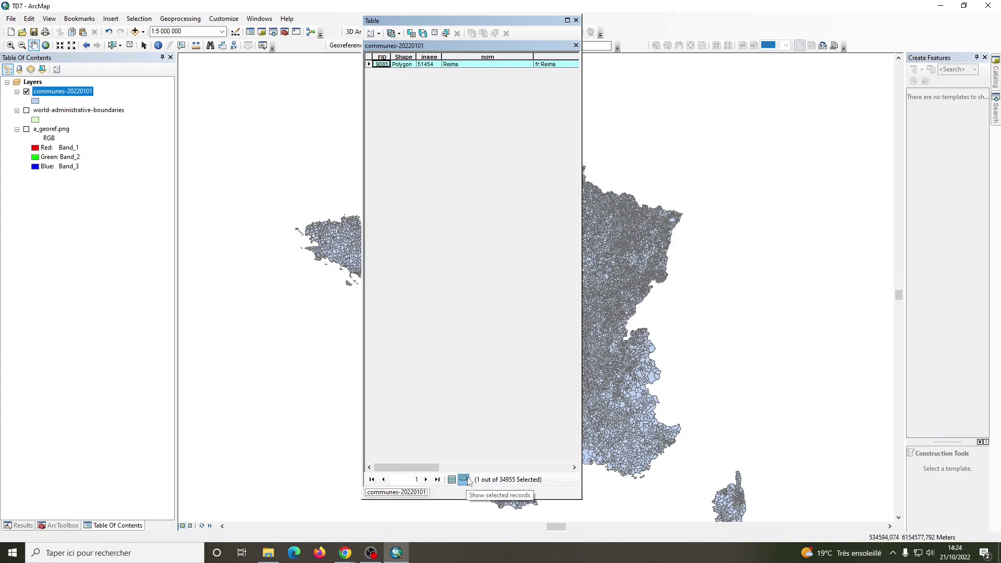
double_click(368, 64)
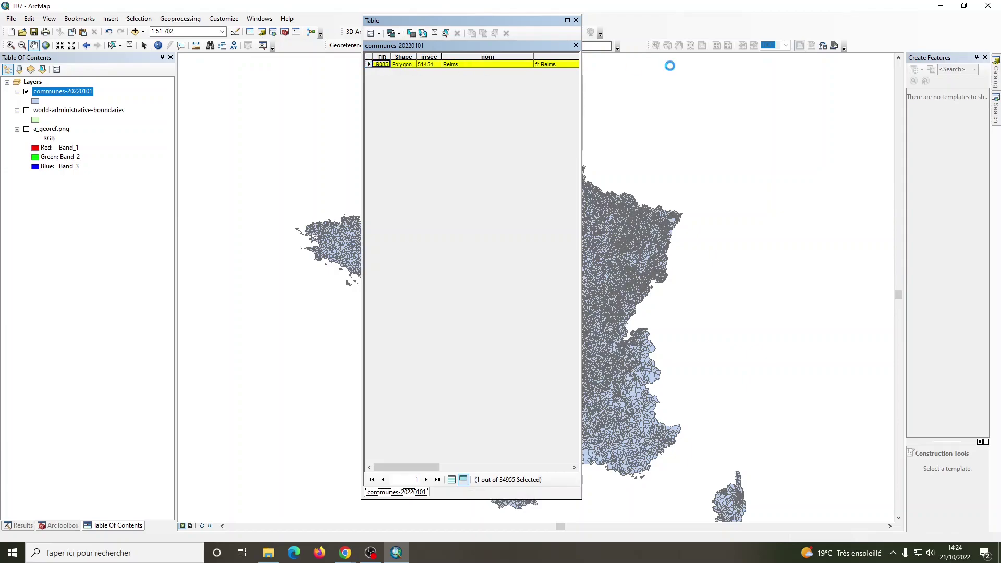
scroll(547, 188, "up", 5)
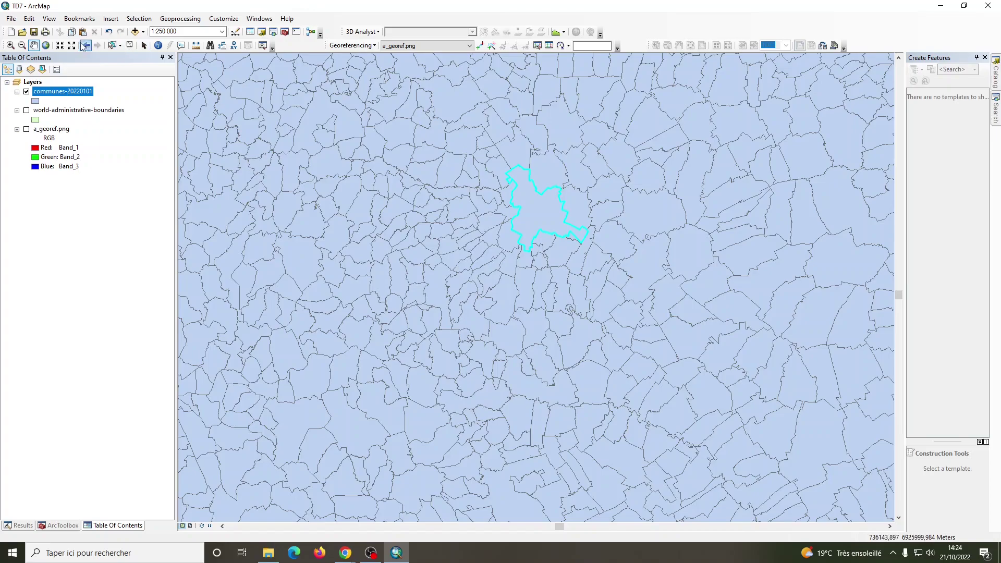
Add the elongated commune south of Reims to the selection and open the data export for the selected communes.
left_click(112, 46)
left_click(496, 400, "shift")
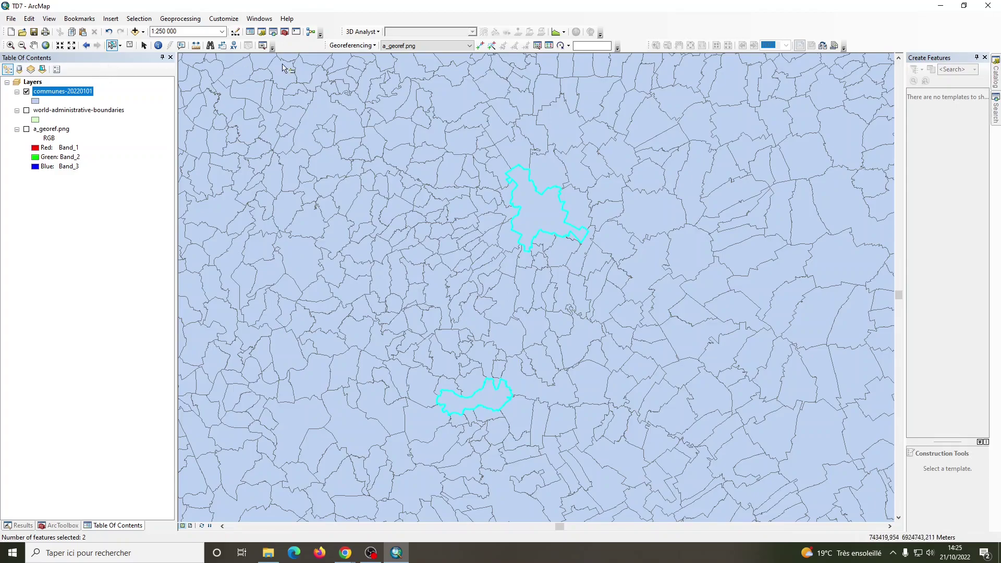
right_click(66, 94)
mouse_move(131, 226)
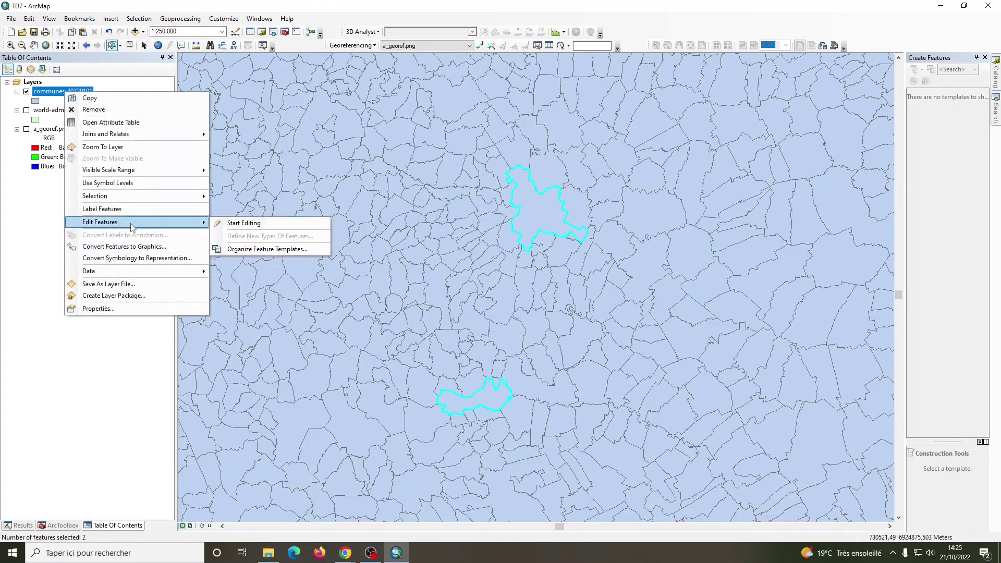
left_click(250, 276)
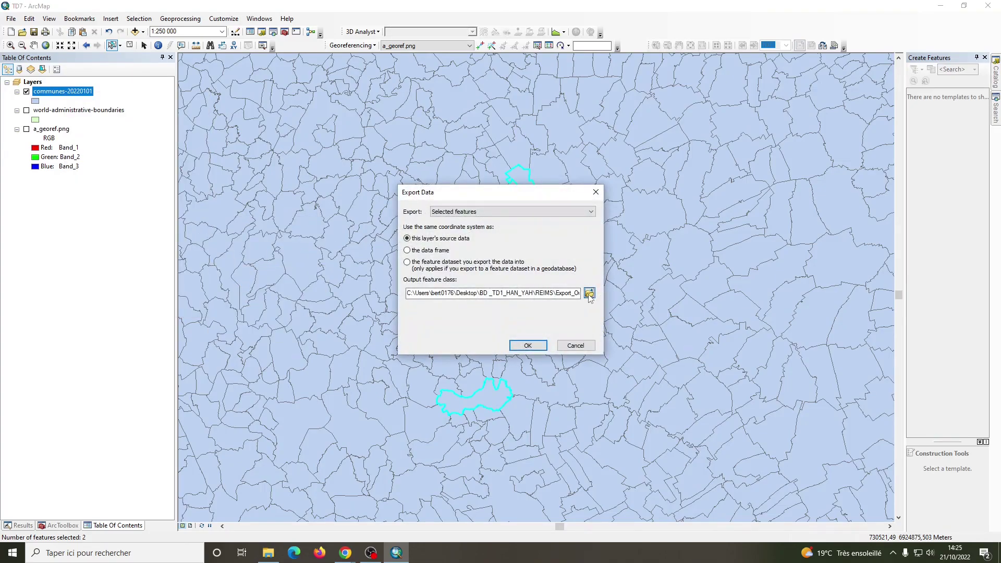
Export the selected communes as the shapefile Communes_loc.shp in the communes folder and add it to the map.
left_click(589, 294)
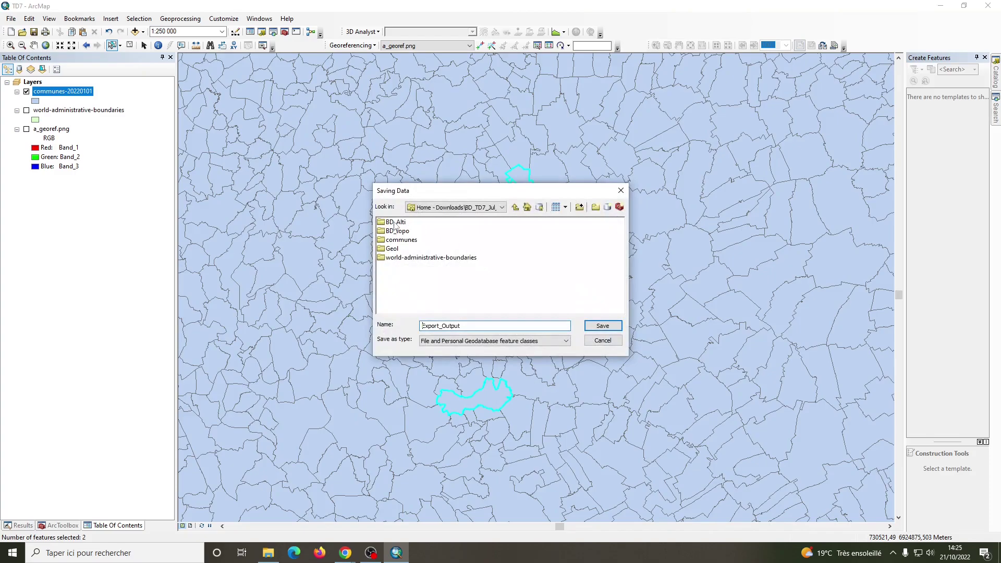
double_click(401, 240)
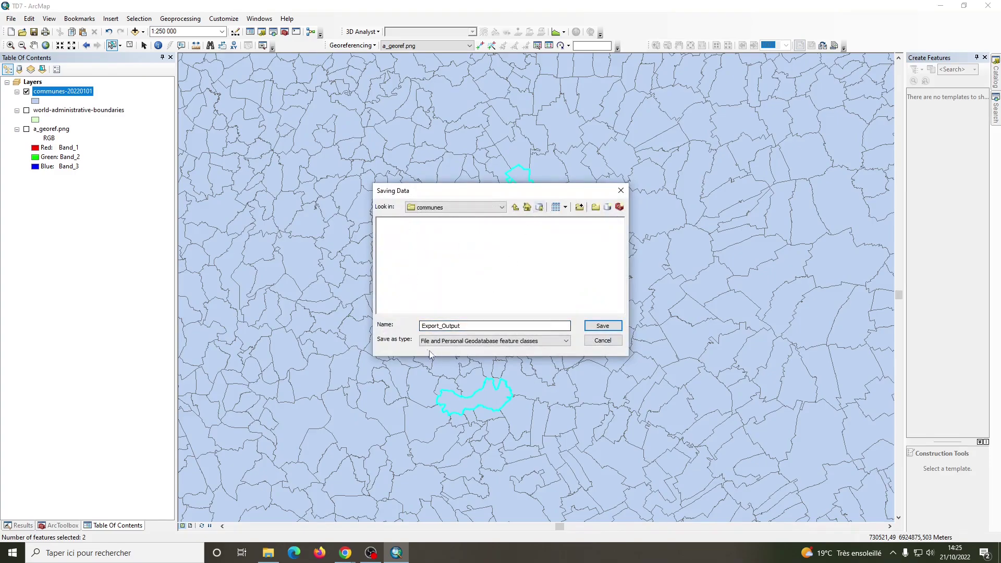
left_click(480, 341)
left_click(477, 349)
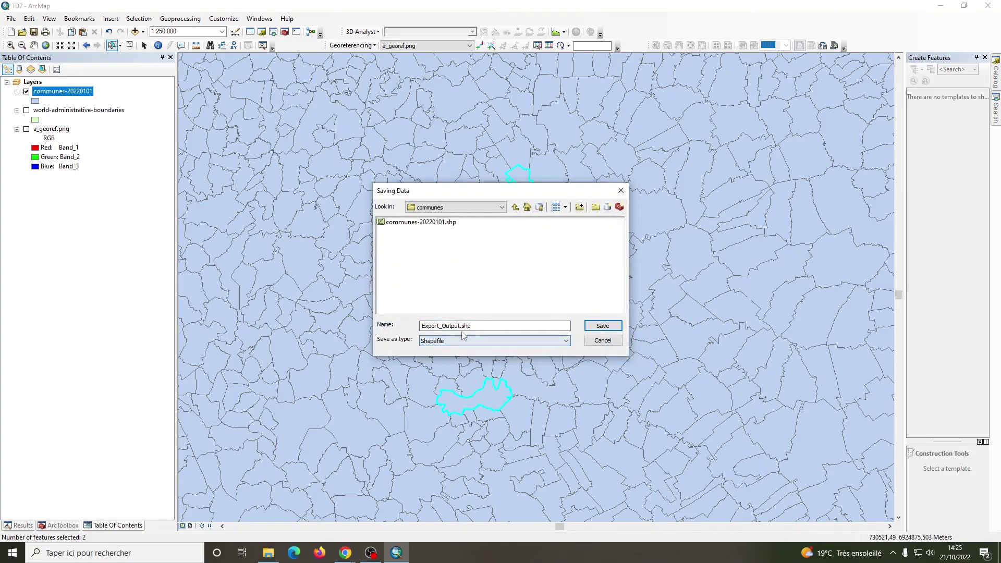
left_click_drag(459, 326, 366, 324)
key("BackSpace")
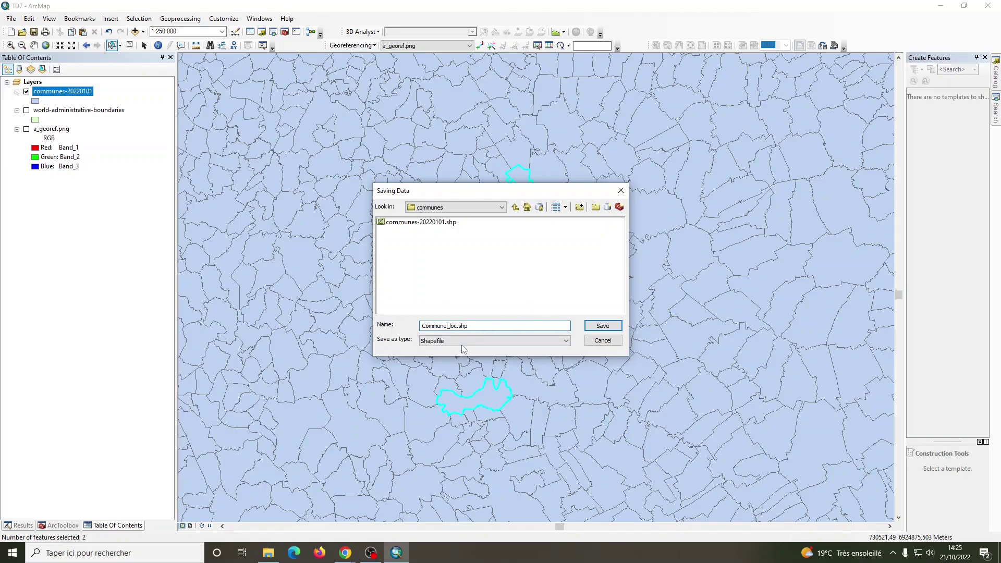
left_click(602, 325)
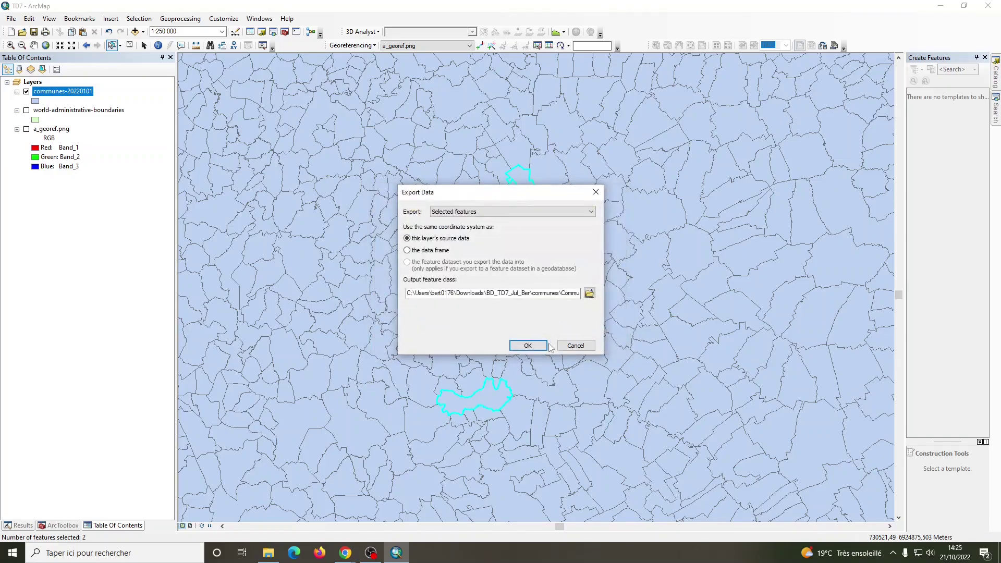
left_click(527, 345)
left_click(528, 314)
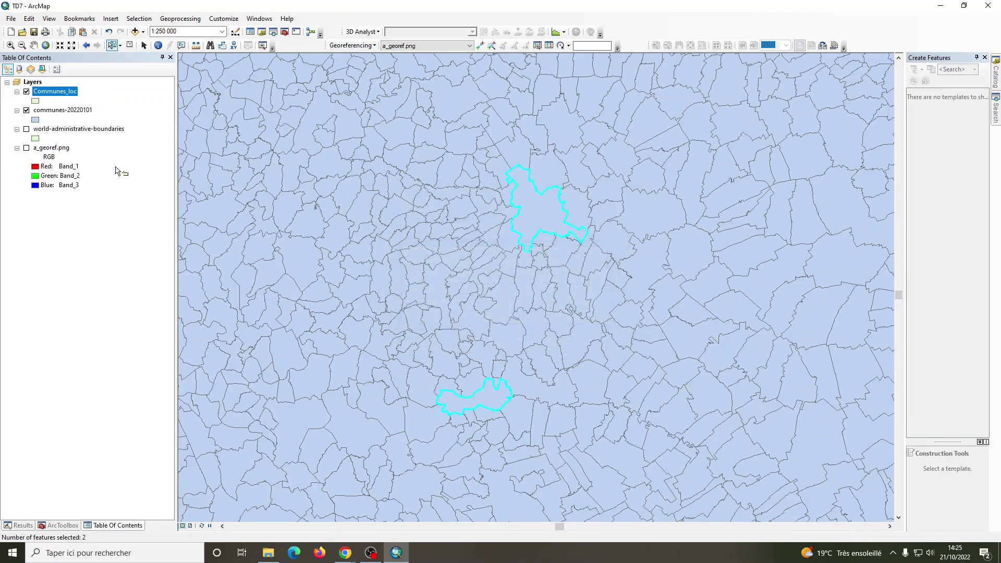
Remove the communes-20220101 layer, and turn on a_georef.png with the map zoomed to its extent.
right_click(46, 110)
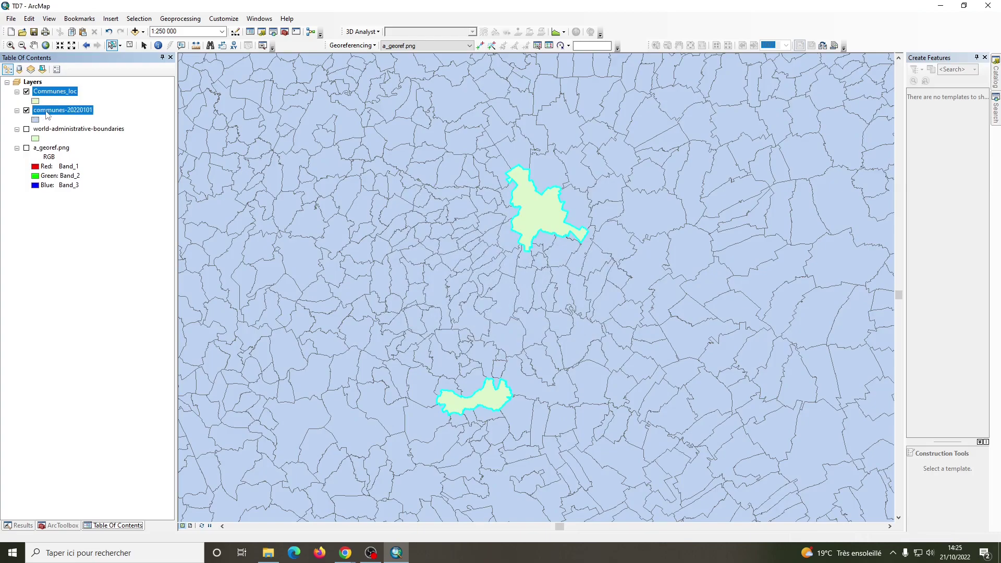
left_click(67, 129)
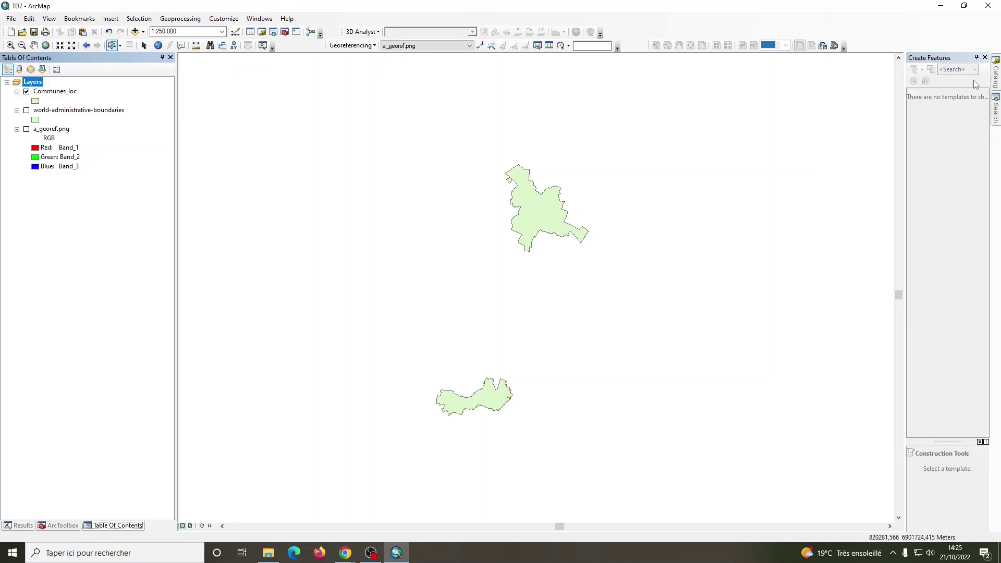
left_click(26, 130)
right_click(51, 129)
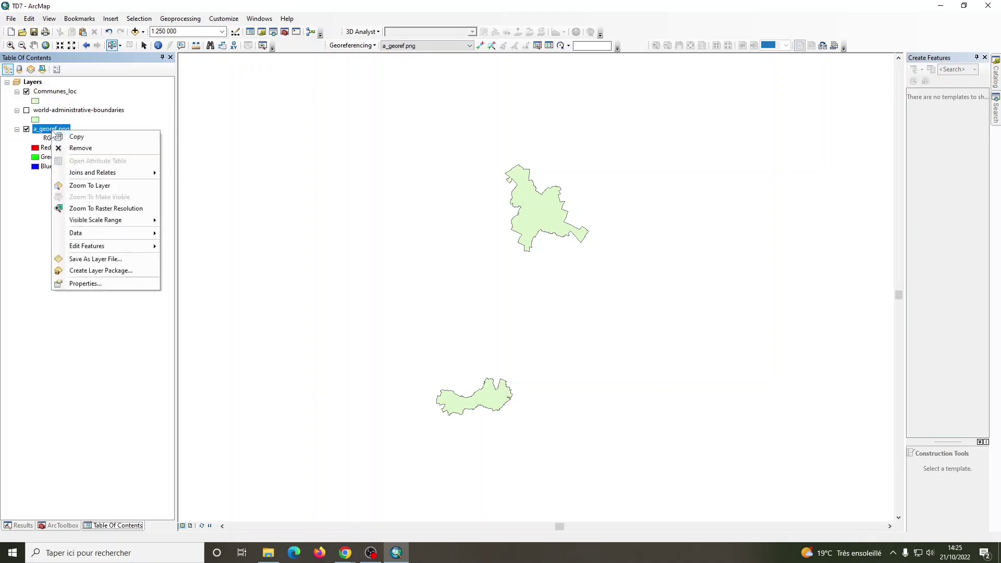
left_click(82, 187)
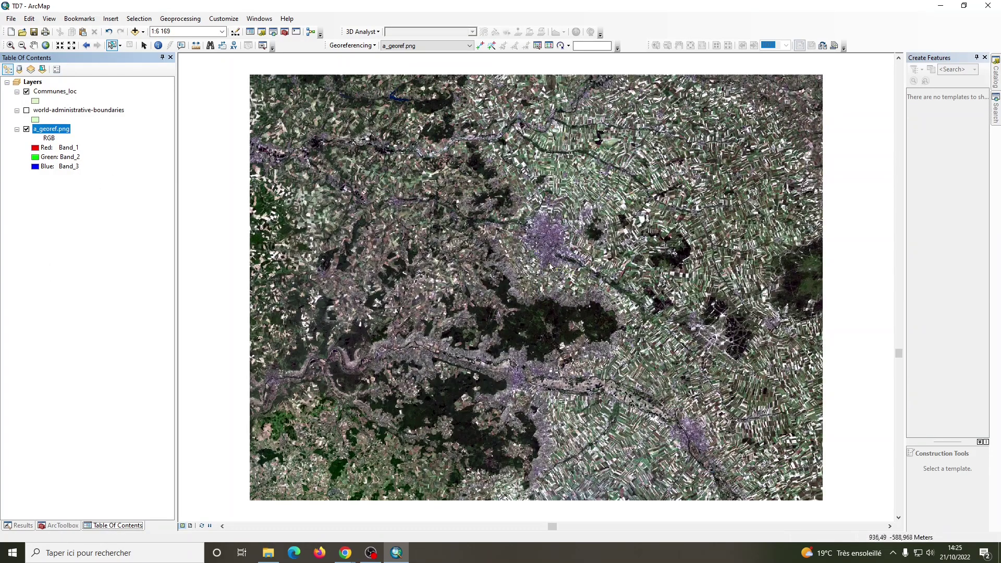
scroll(568, 250, "down", 4)
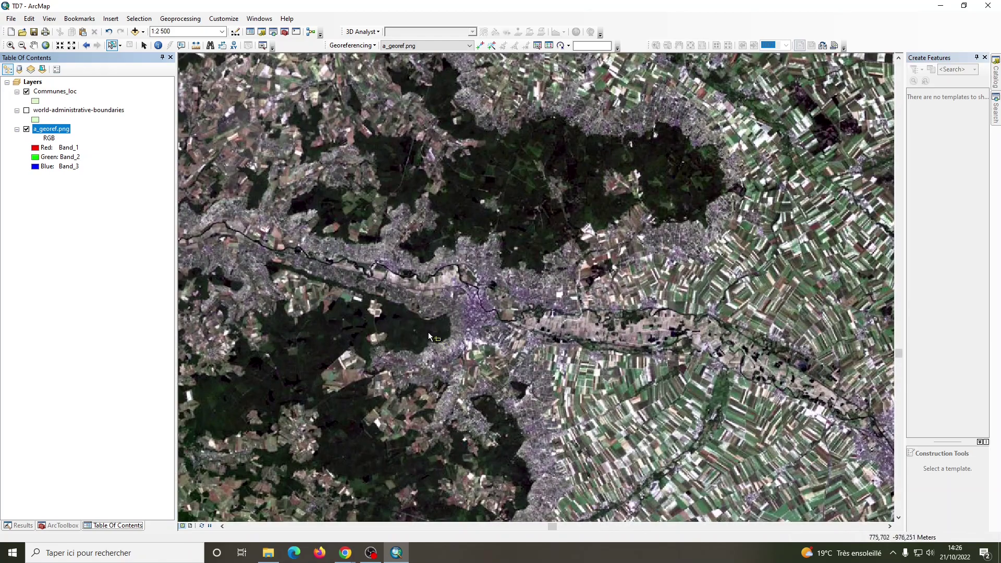
scroll(399, 417, "up", 5)
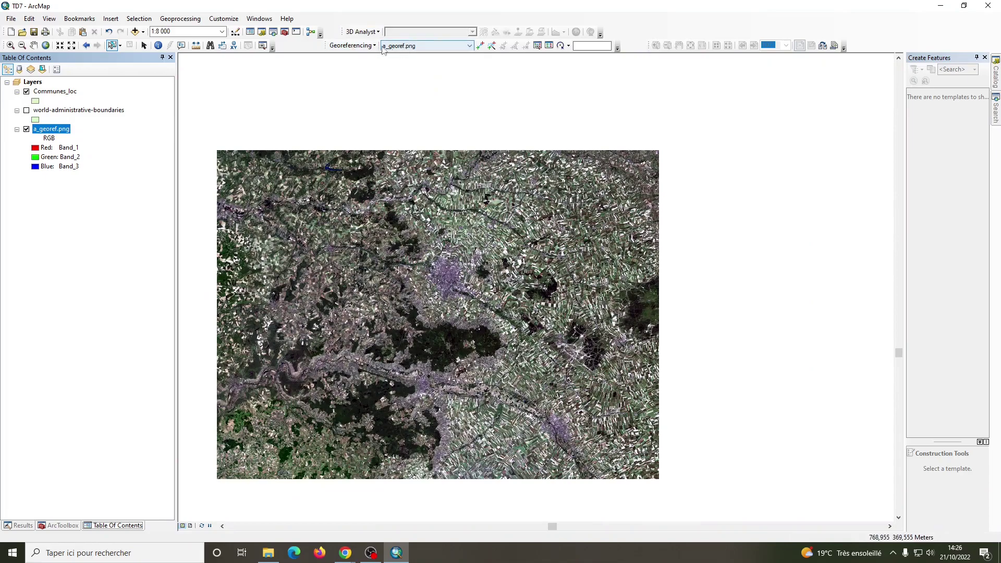
Georeference a_georef.png with a first control point linking the Reims urban area on the image to the Reims polygon in Communes_loc.
left_click(445, 47)
left_click(409, 58)
left_click(479, 46)
left_click(445, 277)
right_click(55, 93)
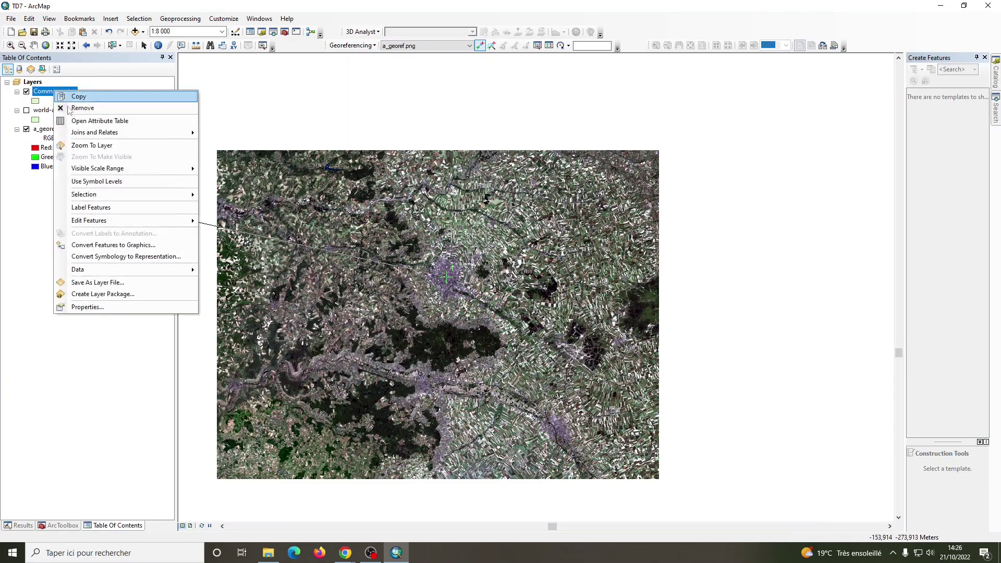
left_click(86, 149)
left_click(581, 156)
Add a second control point linking the town south of Reims on the image to the southern commune polygon in Communes_loc.
right_click(51, 129)
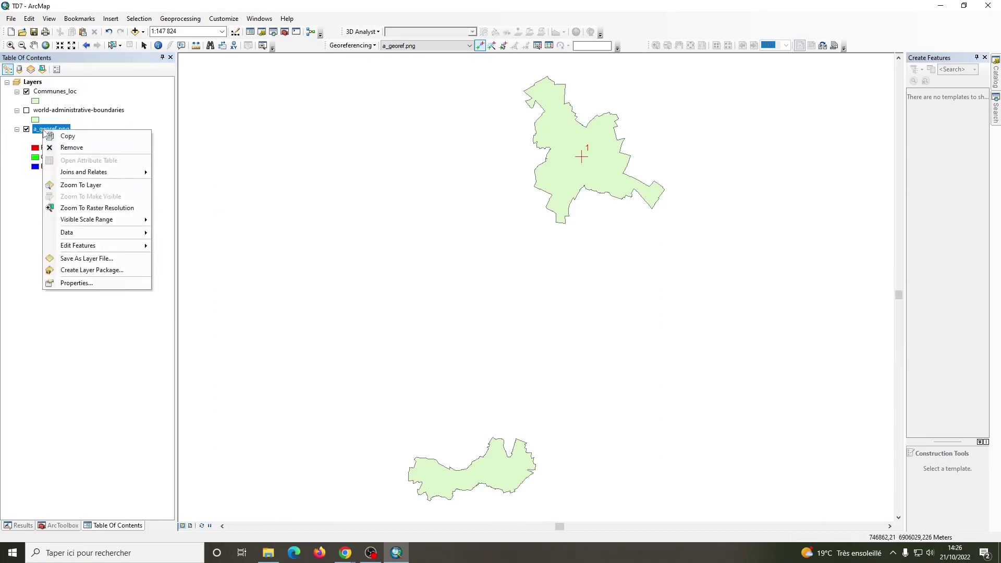
left_click(78, 184)
left_click(27, 91)
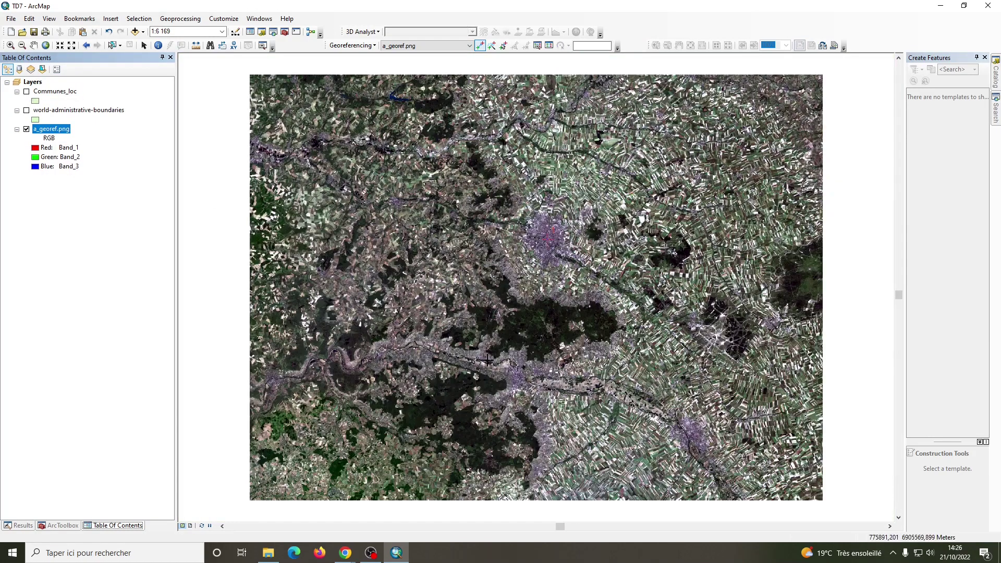
left_click(514, 381)
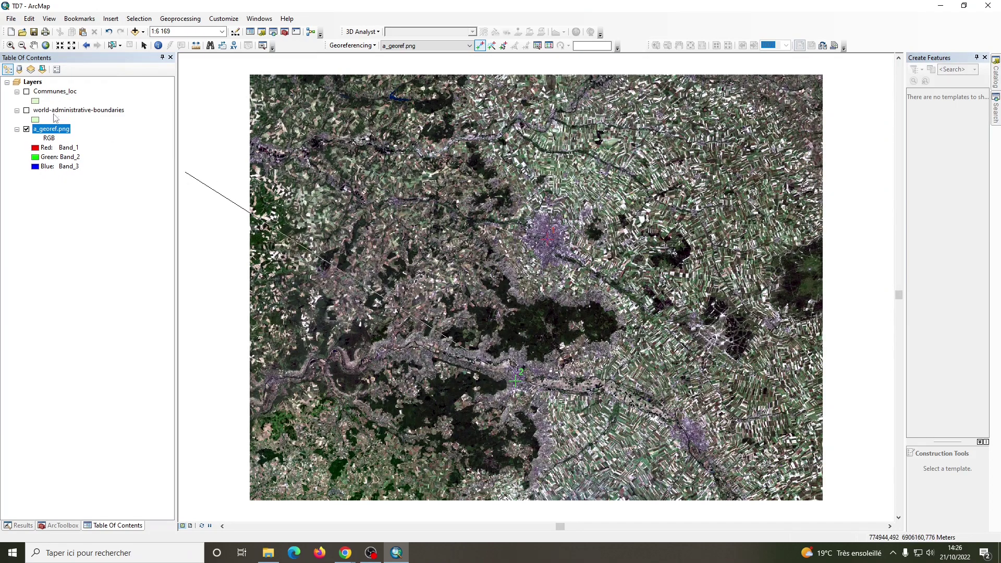
right_click(52, 93)
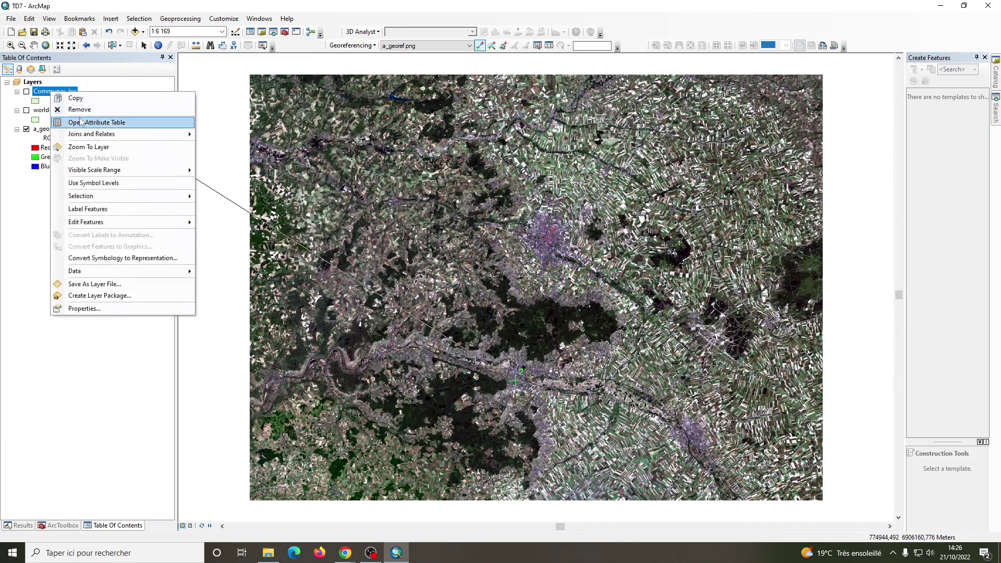
left_click(81, 148)
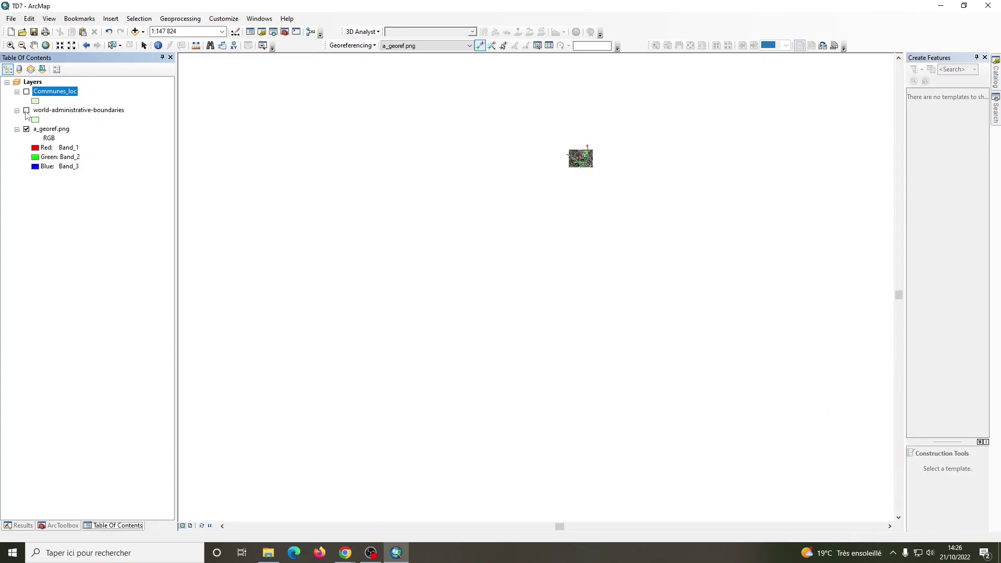
left_click(27, 92)
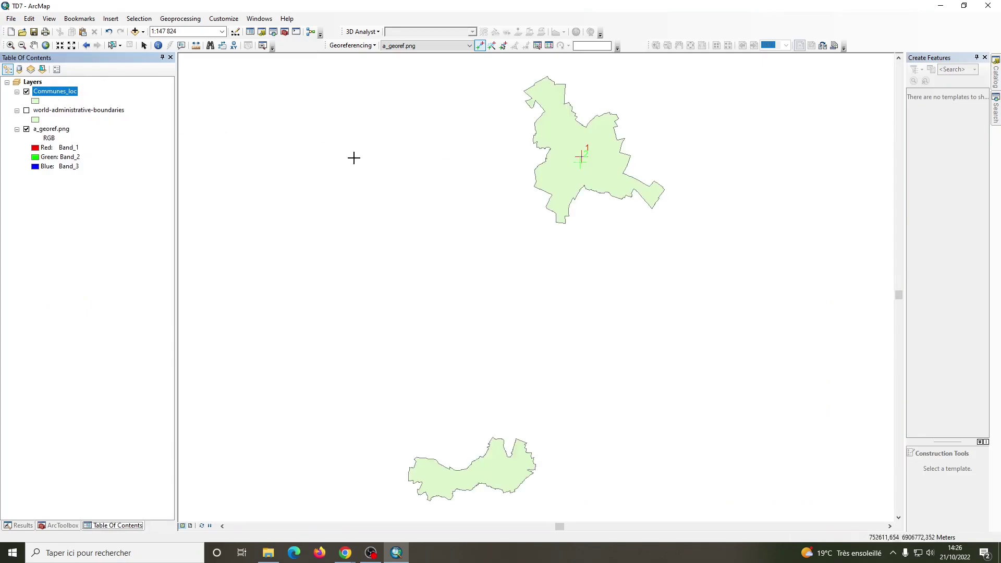
left_click(507, 473)
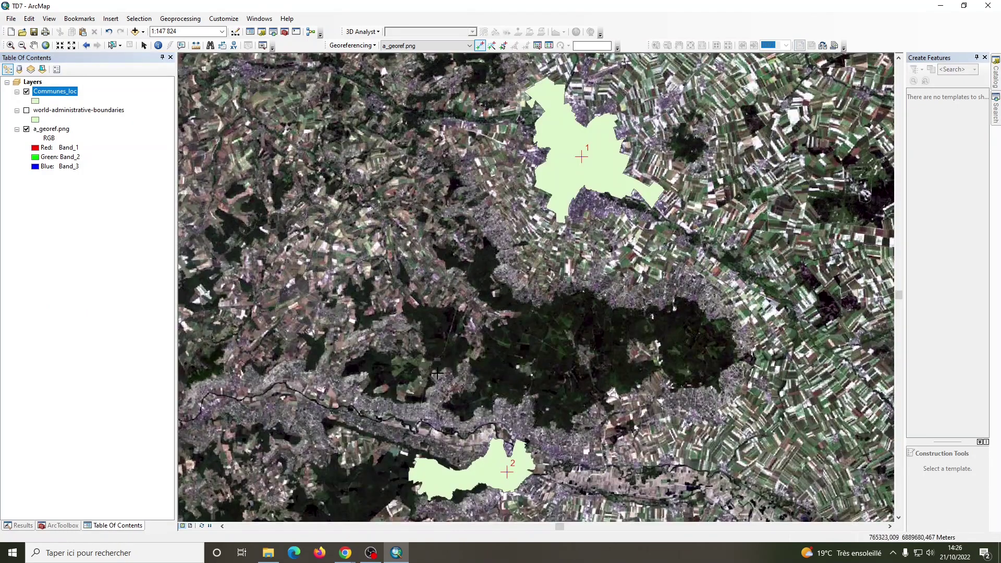
Review the control point link table and examine how the georeferenced image fits the two communes.
scroll(436, 374, "up", 1)
scroll(436, 373, "up", 1)
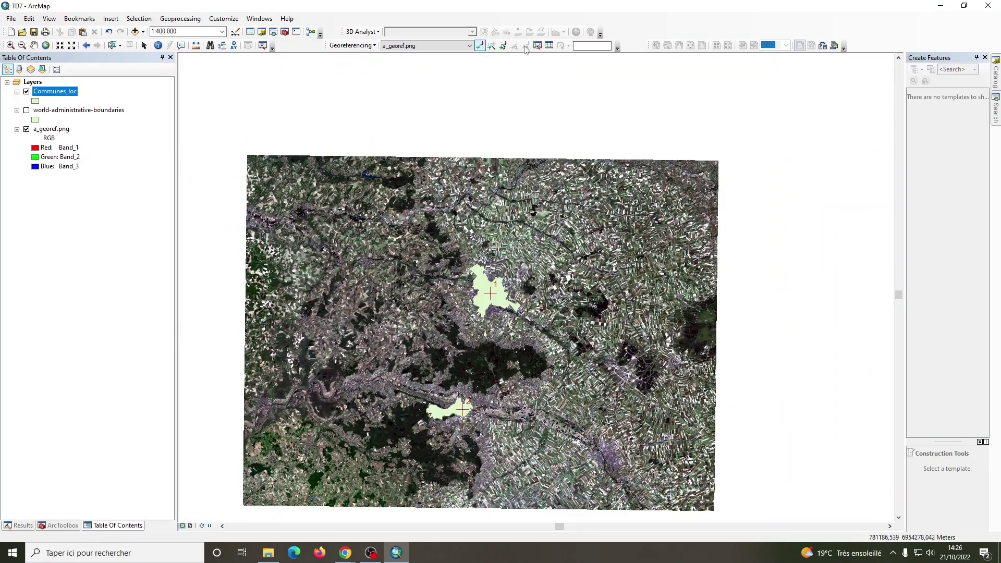
left_click(549, 46)
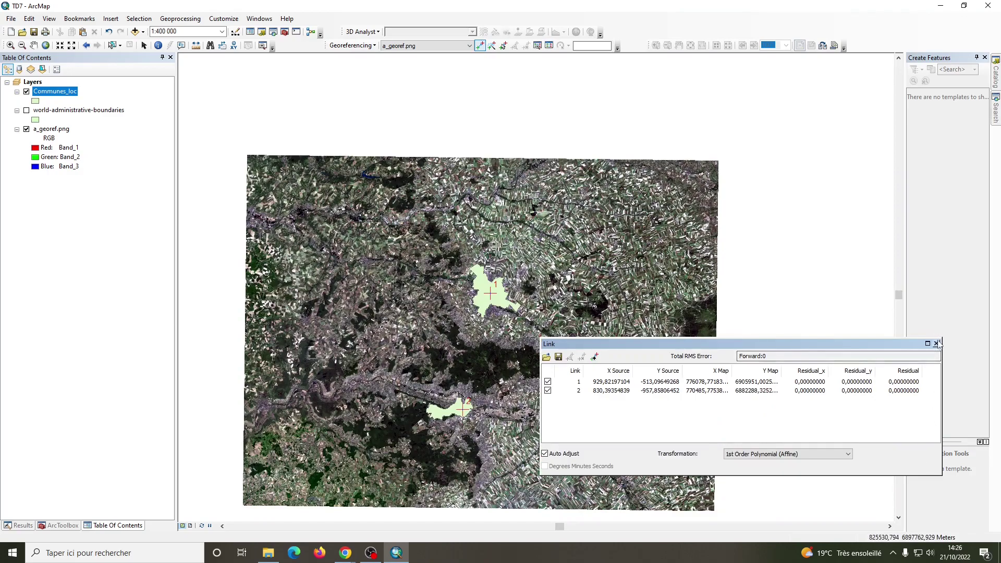
left_click(936, 343)
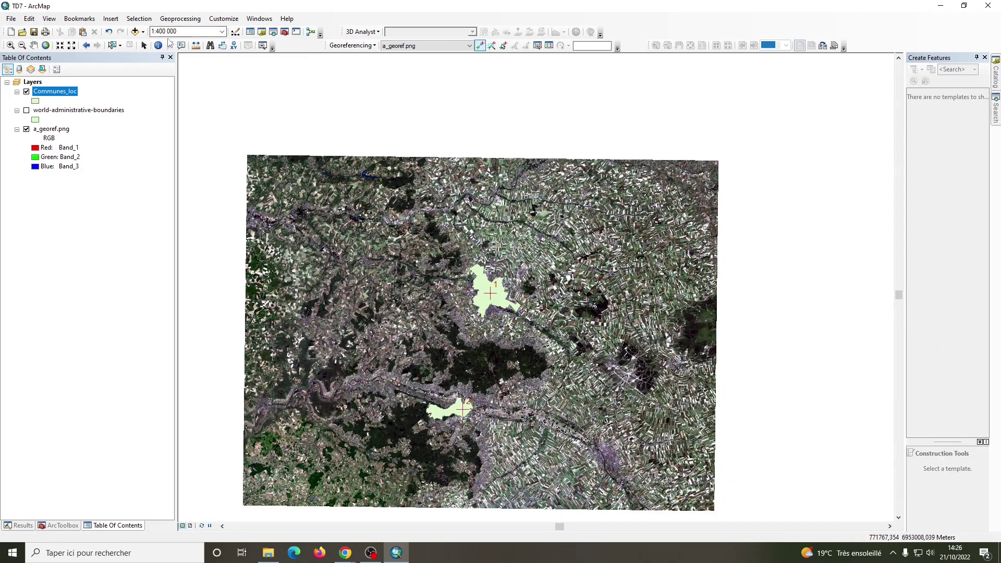
left_click(33, 45)
left_click_drag(499, 304, 488, 282)
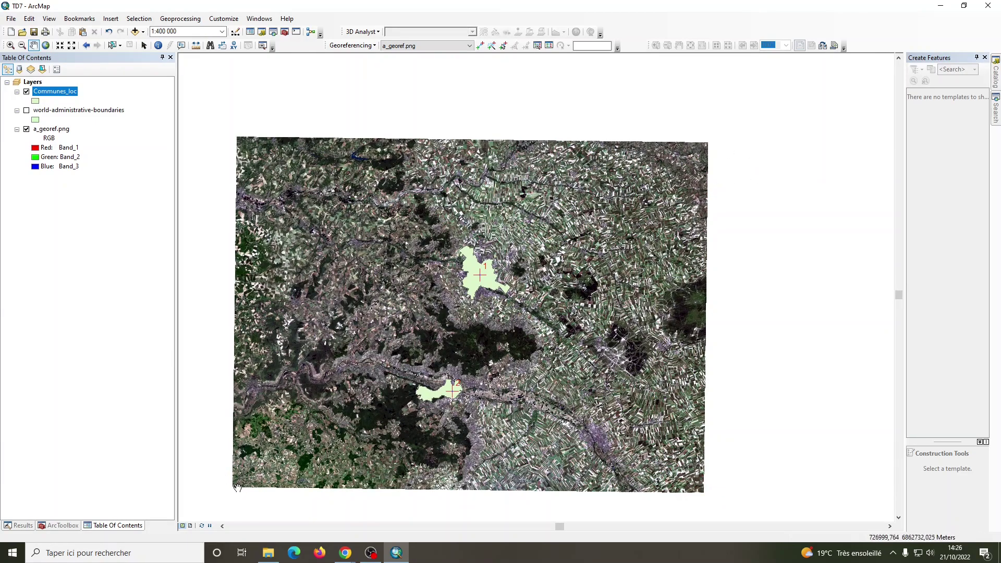
left_click_drag(407, 357, 410, 368)
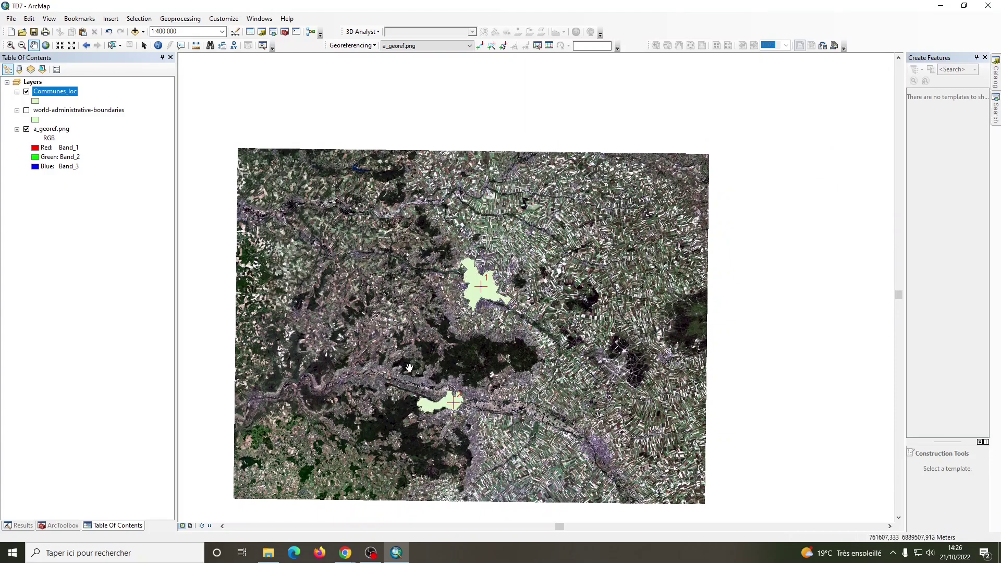
left_click_drag(280, 346, 282, 352)
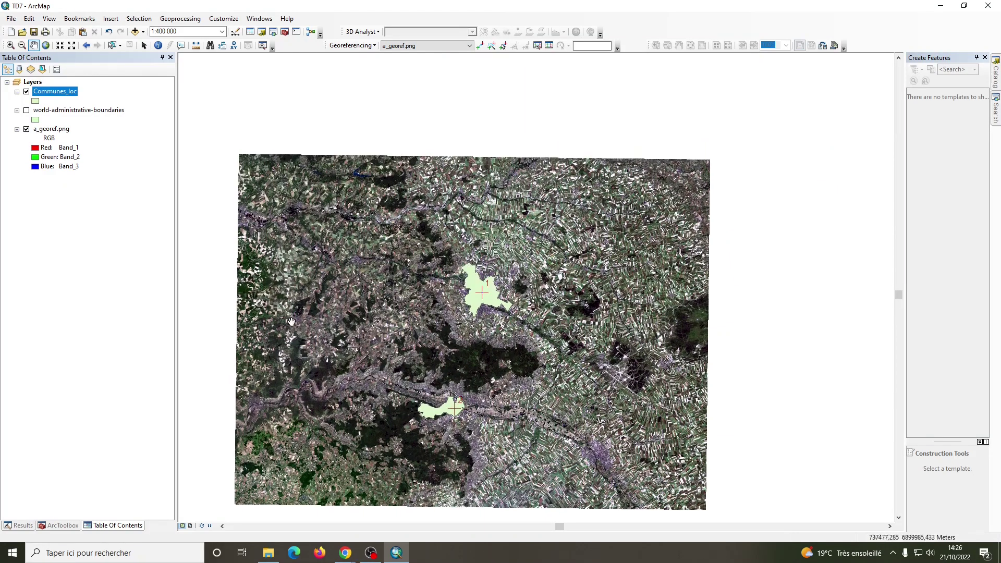
left_click_drag(230, 191, 230, 189)
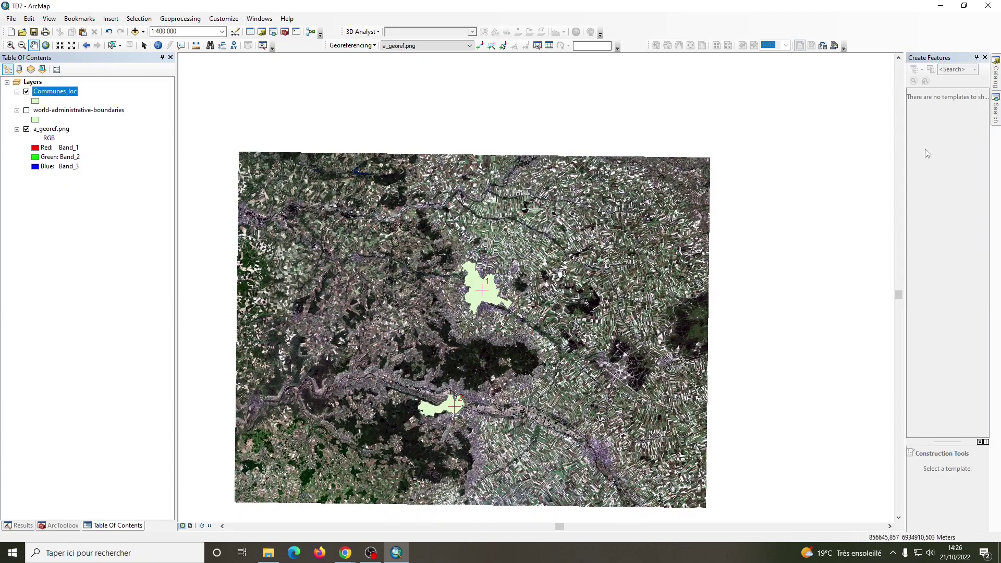
Add the COURS_D_EAU layer from the HYDROGRAPHIE folder of BD_topo and compare it with the rivers on the image.
left_click(994, 86)
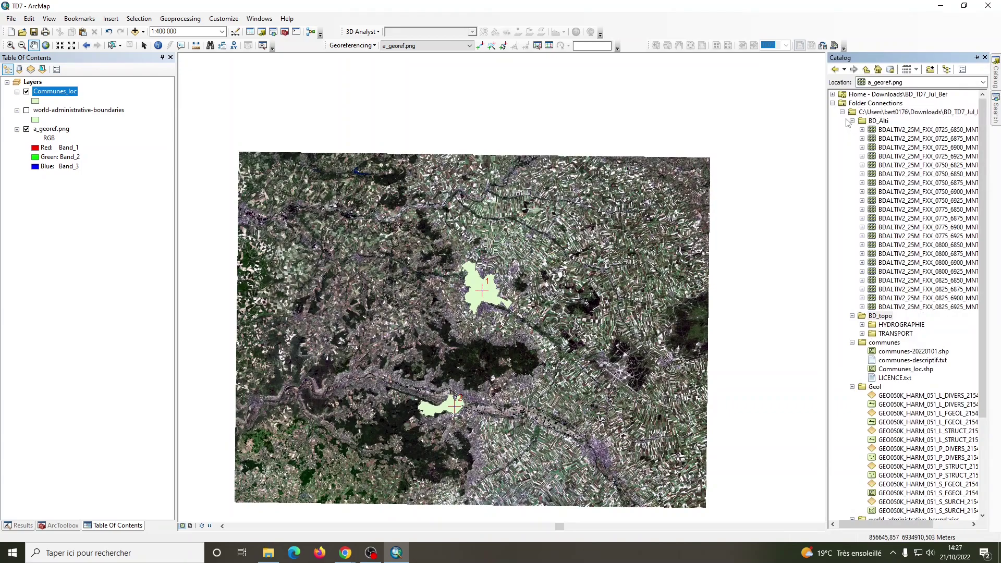
left_click(842, 112)
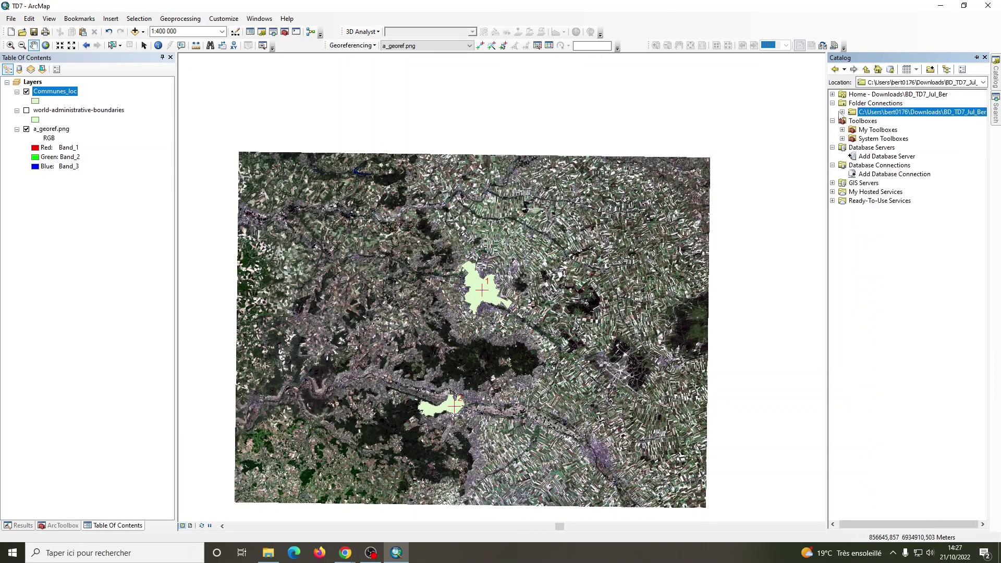
left_click(842, 112)
left_click(853, 103)
left_click(862, 138)
left_click(894, 157)
left_click_drag(894, 158, 715, 185)
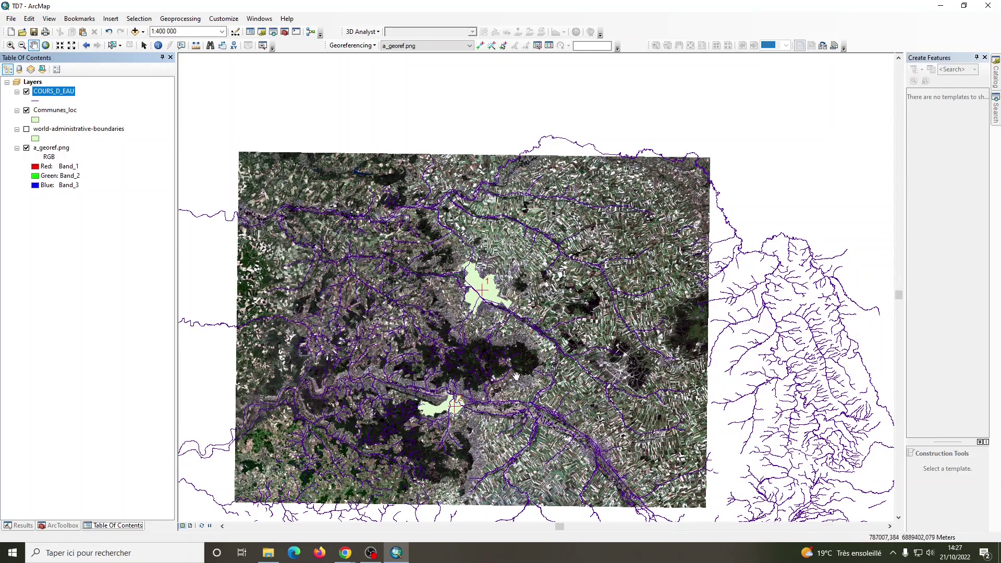
scroll(265, 399, "up", 4)
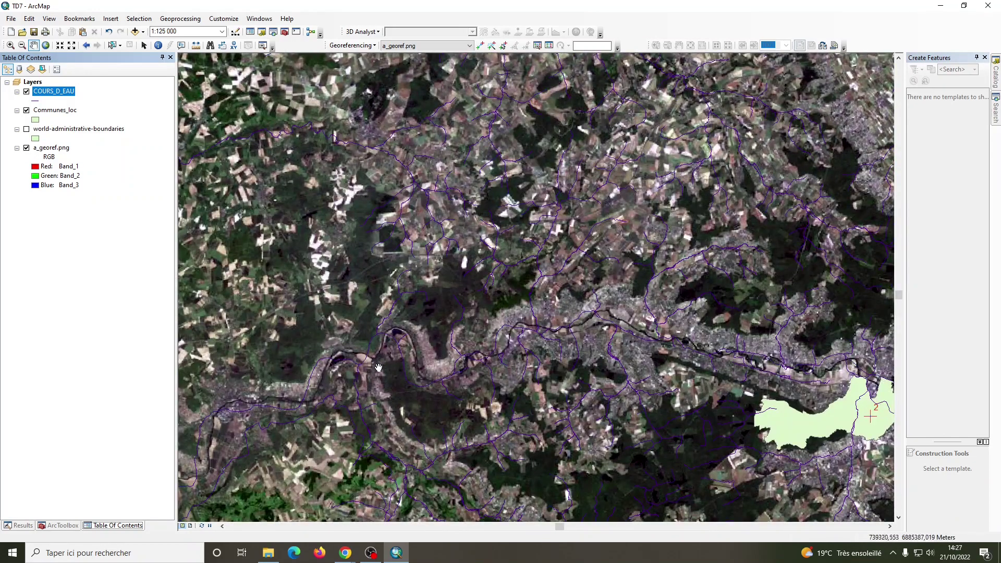
scroll(306, 406, "down", 4)
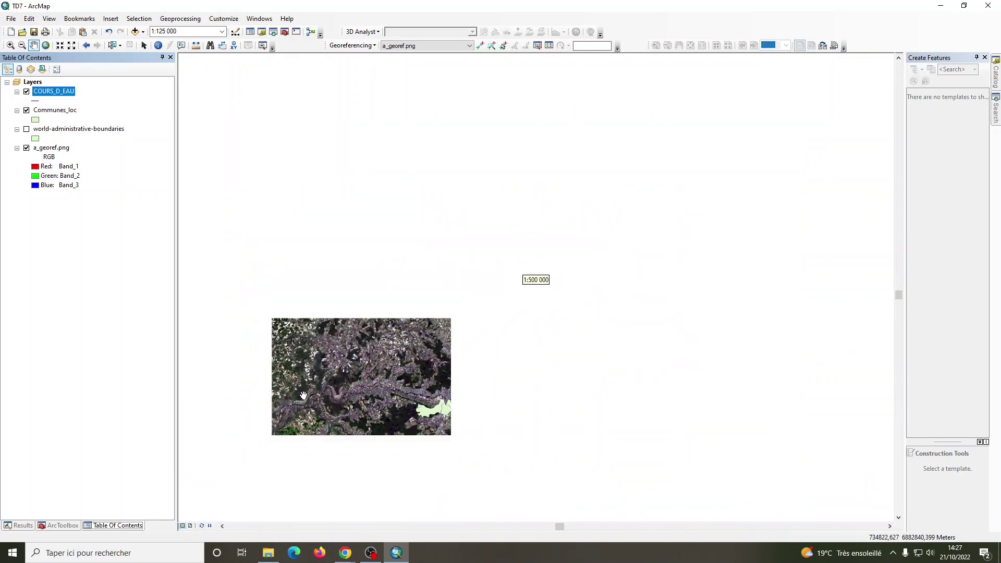
Delete BASSIN_VERSANT_TOPOGRAPHIQUE.shp from the HYDROGRAPHIE folder of BD_topo.
left_click(995, 78)
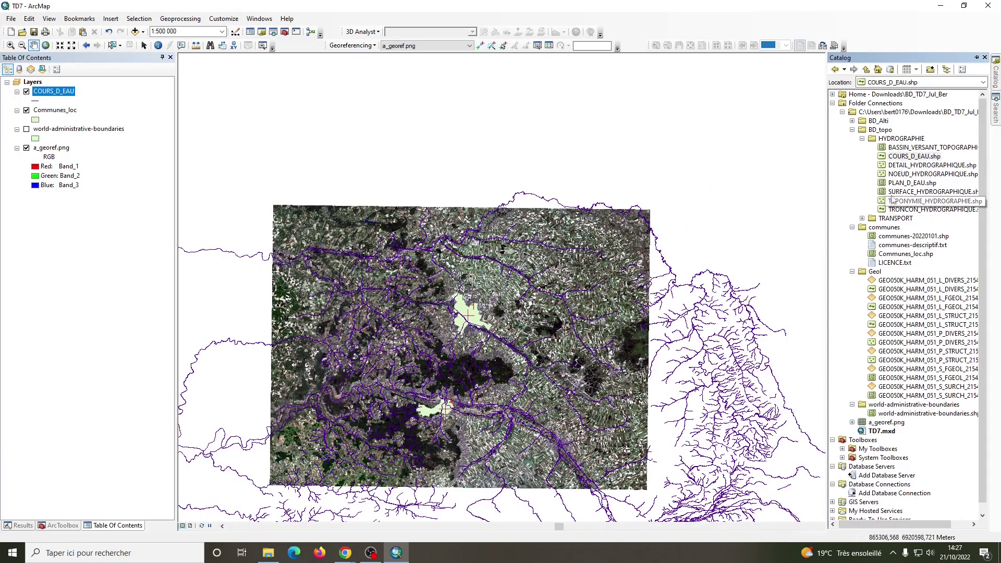
left_click(926, 166)
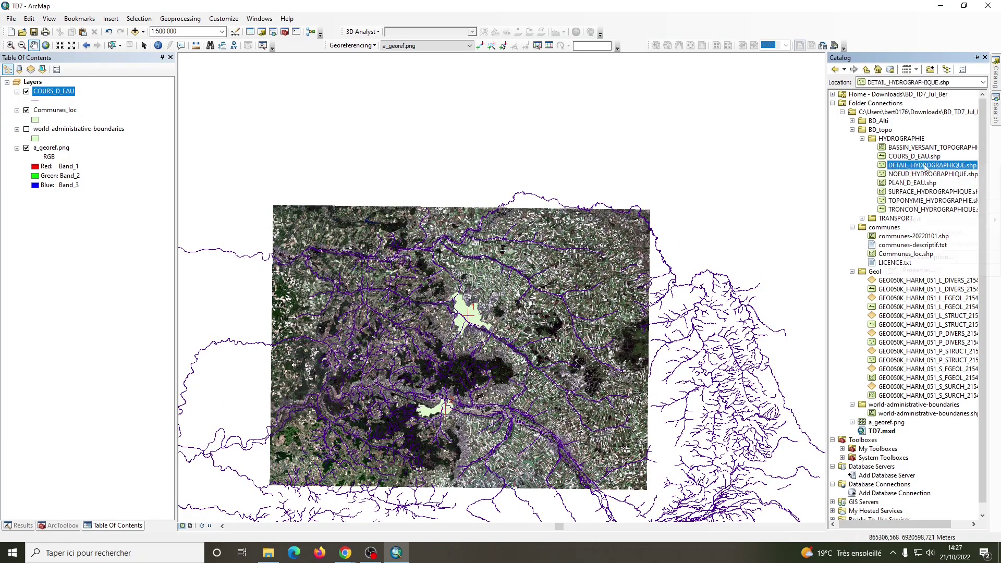
right_click(925, 166)
key("Escape")
left_click(907, 151)
right_click(907, 151)
left_click(913, 168)
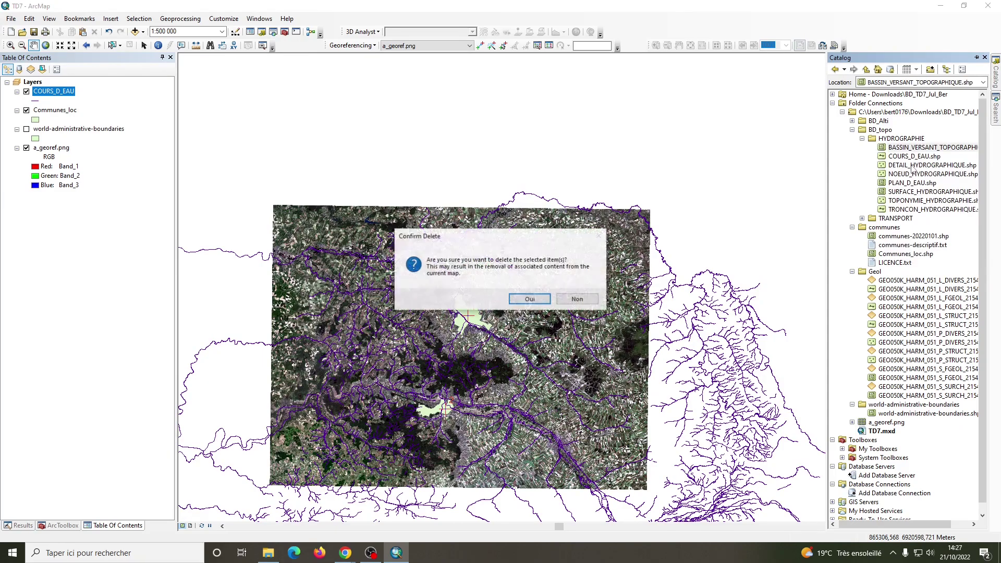
key("Return")
Delete the DETAIL_HYDROGRAPHIQUE and NOEUD_HYDROGRAPHIQUE shapefiles from the HYDROGRAPHIE folder.
right_click(919, 155)
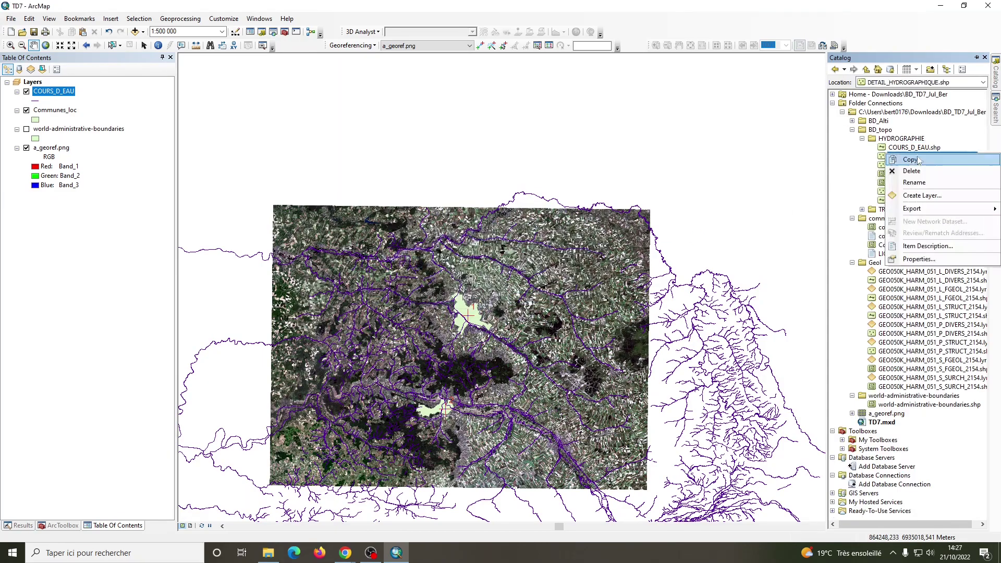
left_click(912, 171)
key("Return")
left_click(905, 157)
right_click(905, 158)
left_click(908, 174)
key("Return")
Delete TOPONYMIE_HYDROGRAPHIE.shp from the HYDROGRAPHIE folder, keeping PLAN_D_EAU.shp.
right_click(905, 159)
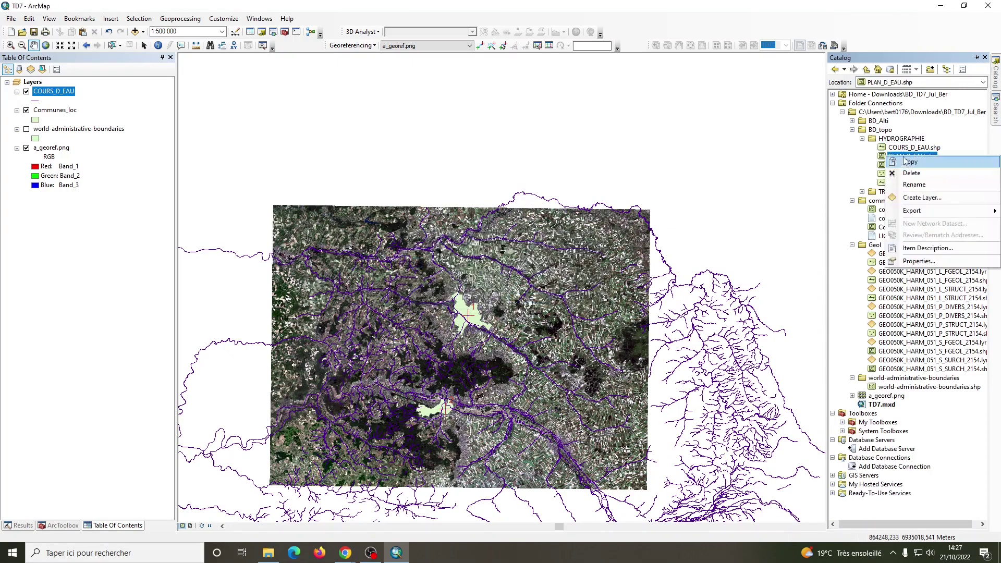
left_click(906, 174)
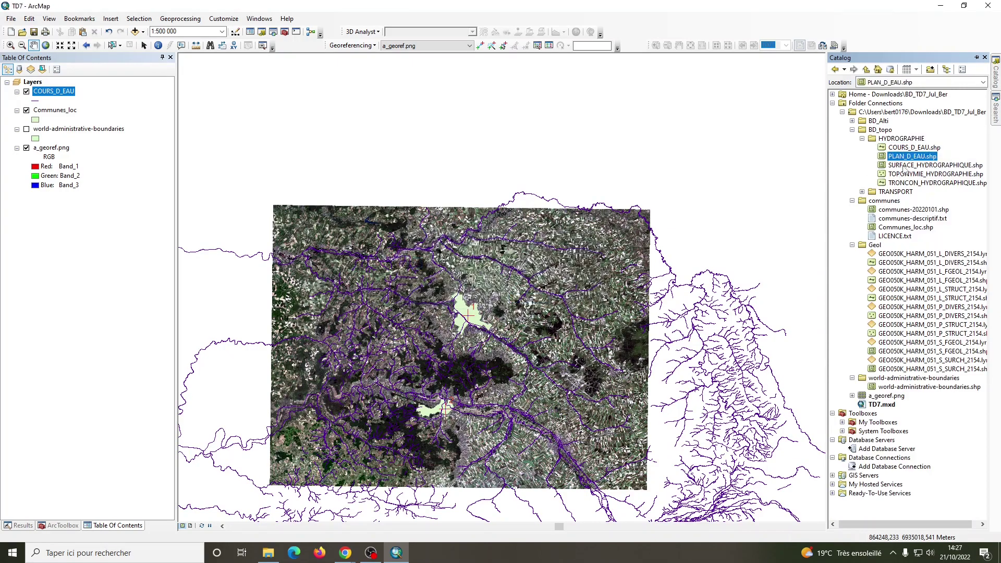
right_click(903, 167)
left_click(860, 174)
left_click(884, 175)
right_click(885, 174)
left_click(892, 193)
key("Return")
right_click(886, 174)
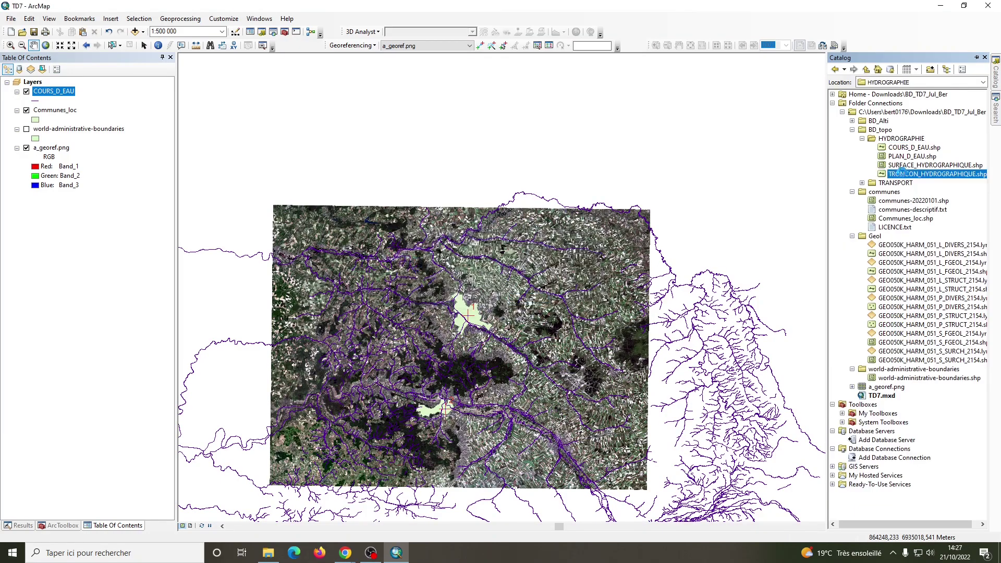
left_click(864, 170)
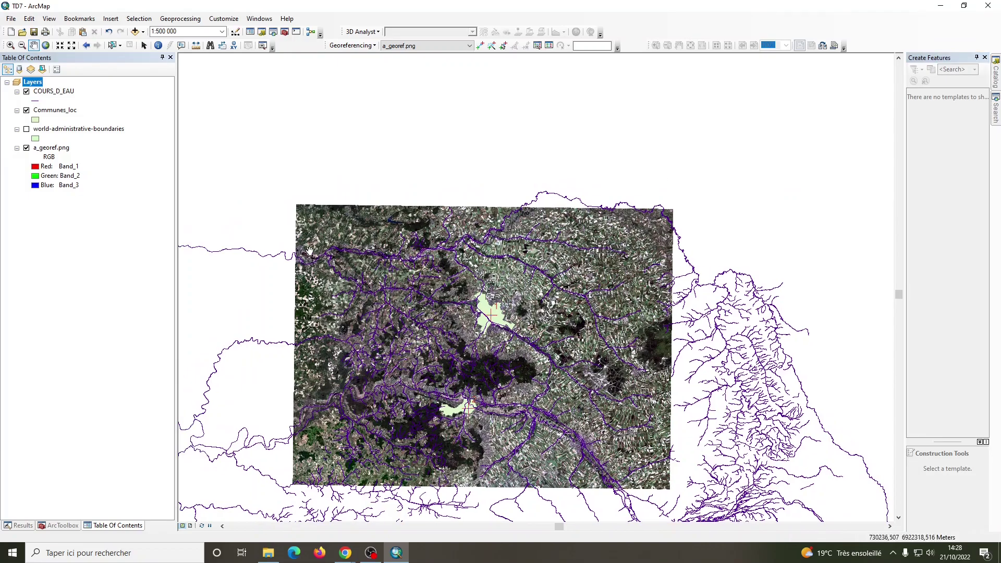
Add a third control point linking the river bend near the image's northwestern edge to the matching COURS_D_EAU line.
scroll(297, 259, "down", 4)
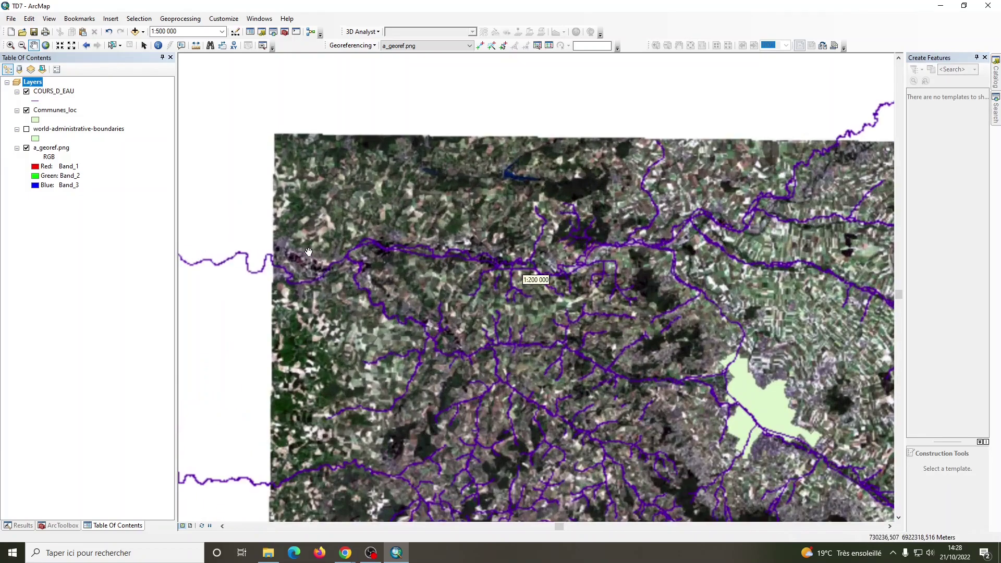
scroll(302, 254, "down", 2)
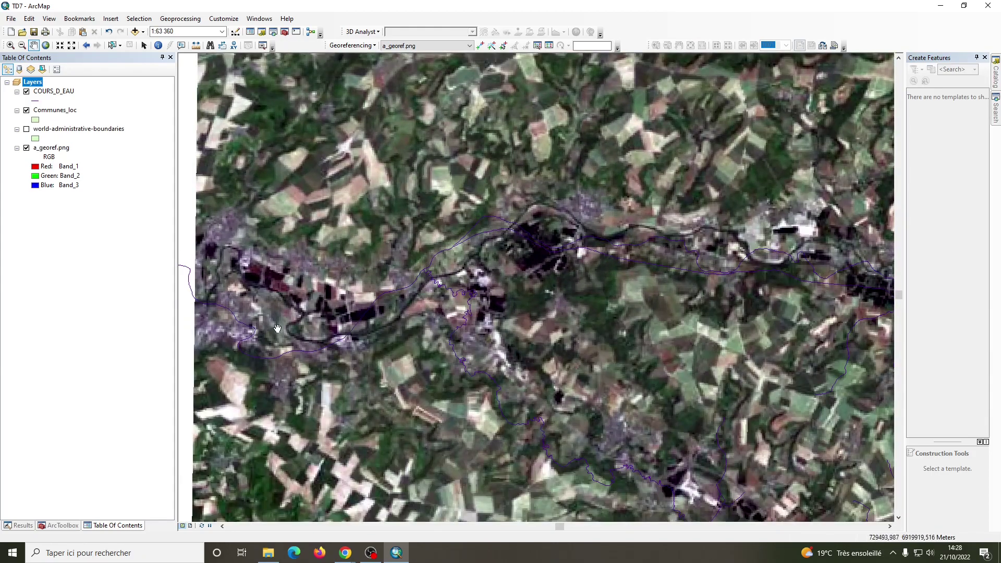
left_click_drag(240, 343, 307, 344)
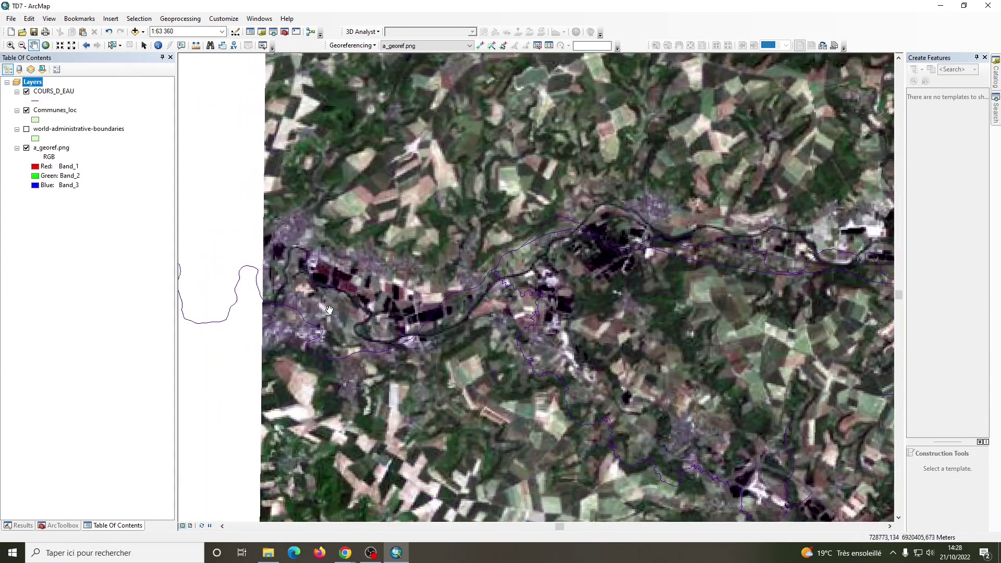
left_click(479, 46)
left_click(354, 330)
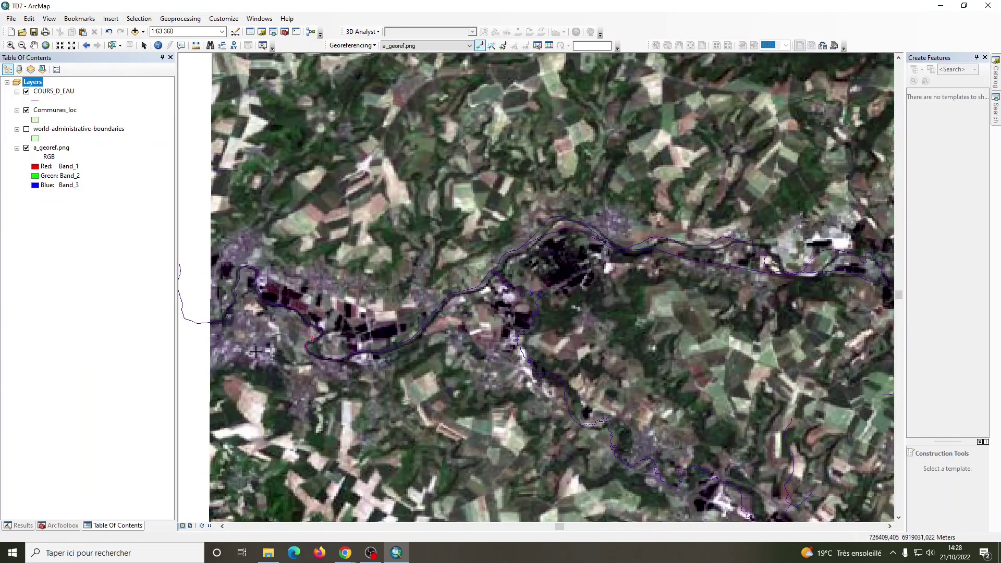
Add a control point linking the river bend at the image's northeastern corner to its COURS_D_EAU line, and display the link table.
scroll(235, 349, "up", 5)
scroll(605, 287, "down", 8)
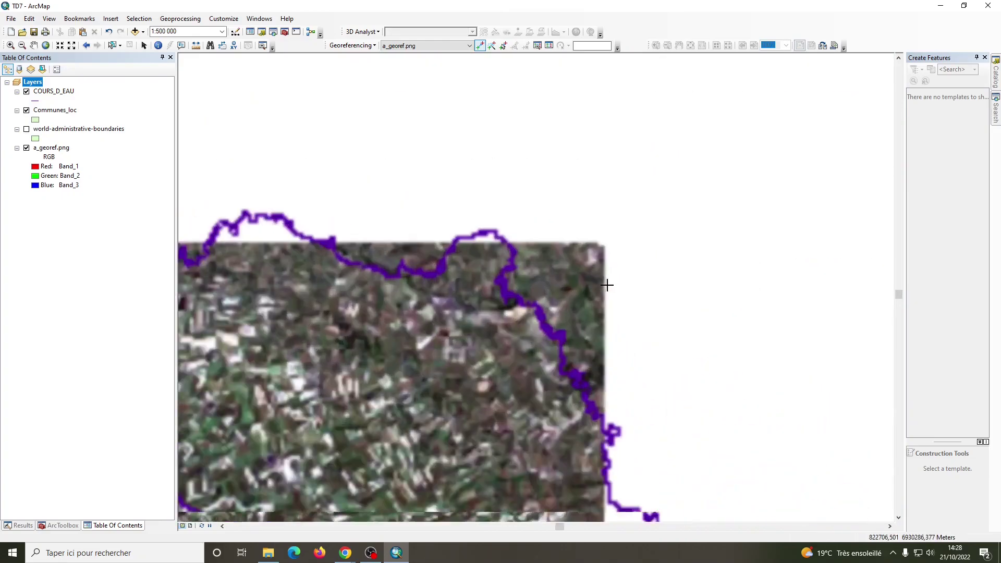
scroll(538, 283, "up", 2)
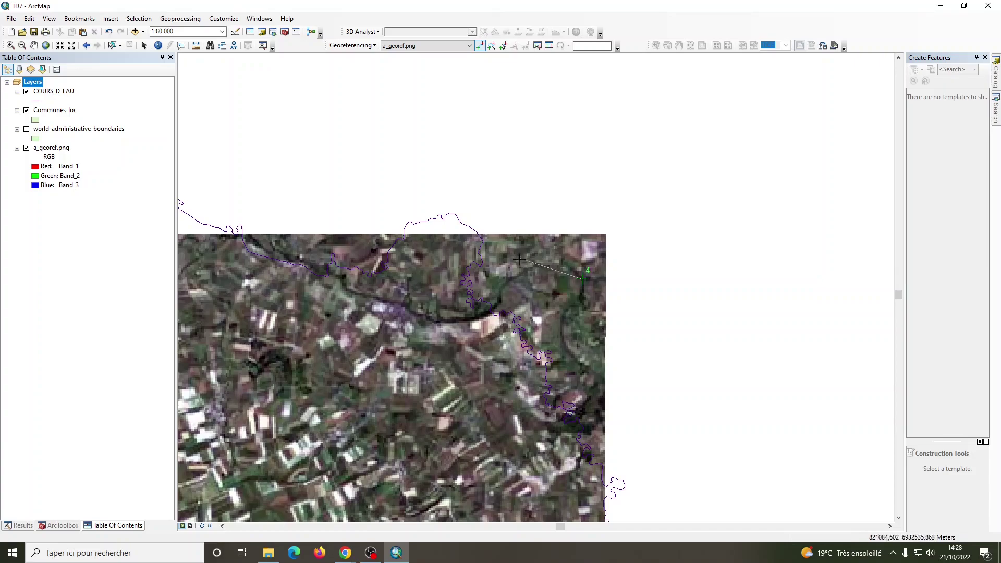
left_click(582, 279)
left_click(549, 46)
key("Delete")
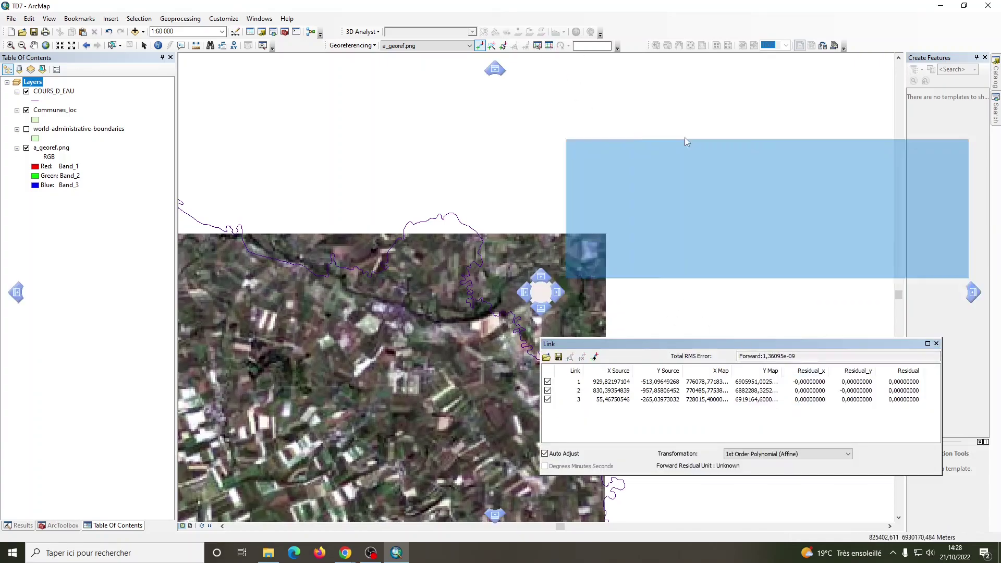
left_click(481, 243)
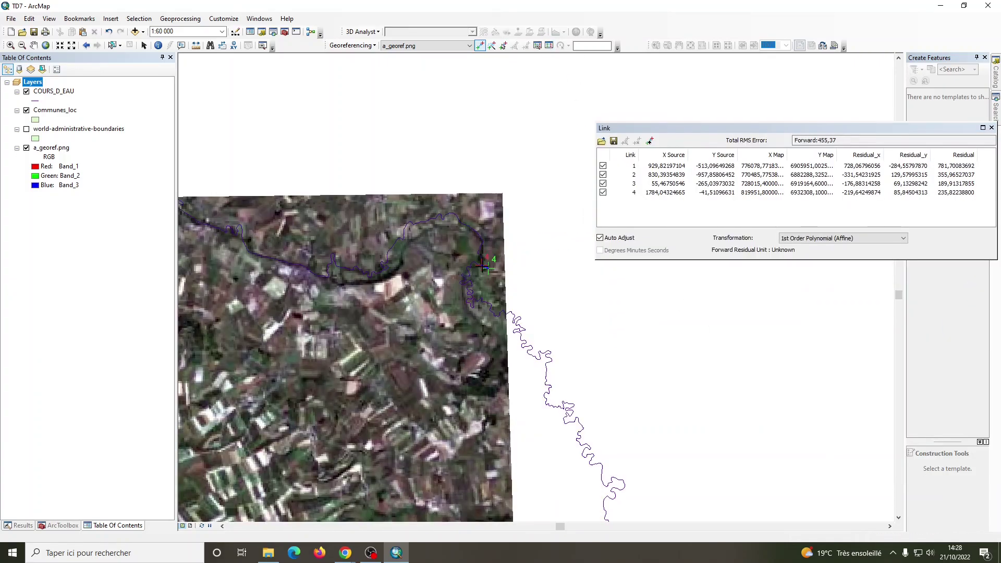
Add a control point on the stream near the image's southeastern corner and delete the two commune-based links.
scroll(537, 208, "up", 6)
scroll(442, 326, "down", 6)
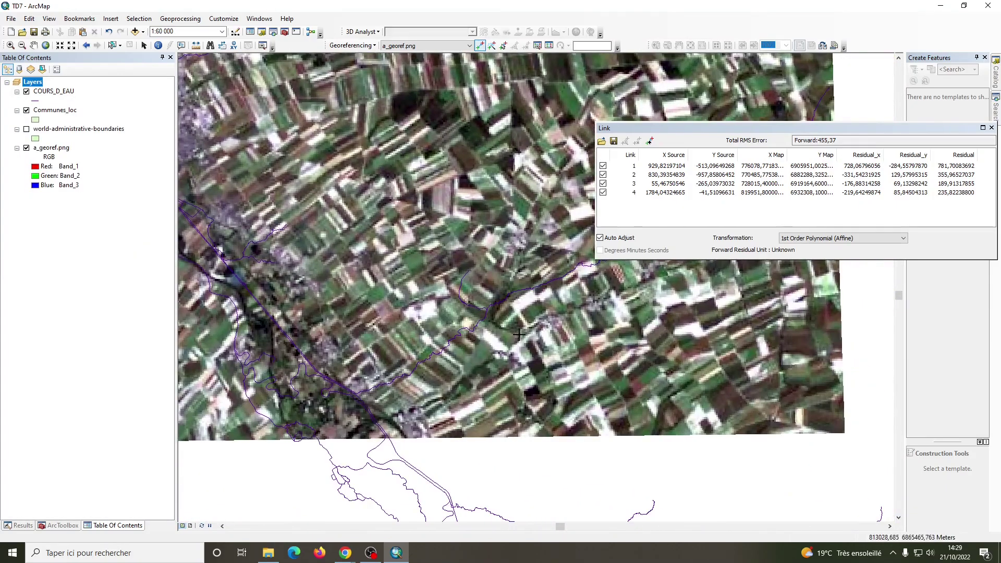
left_click(486, 310)
key("Delete")
key("Delete")
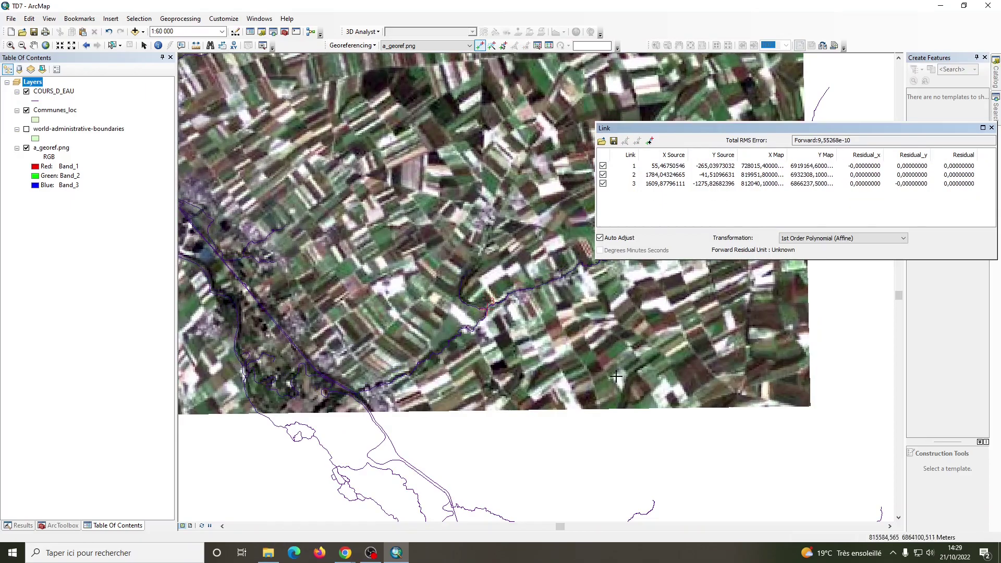
Add a fourth control point linking the river at the image's southwestern edge to the matching COURS_D_EAU line.
scroll(621, 367, "up", 3)
scroll(622, 366, "down", 4)
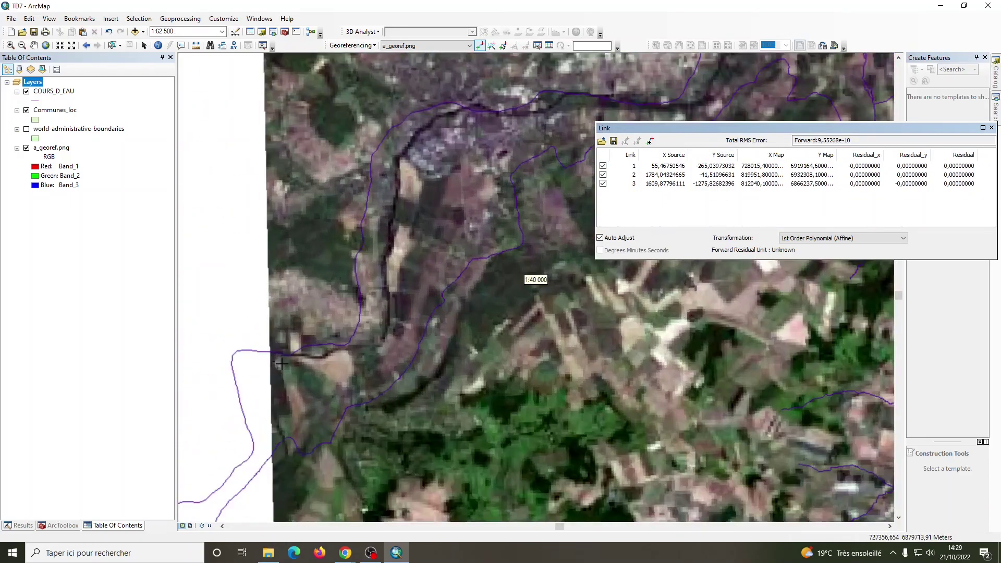
left_click(280, 363)
left_click(233, 463)
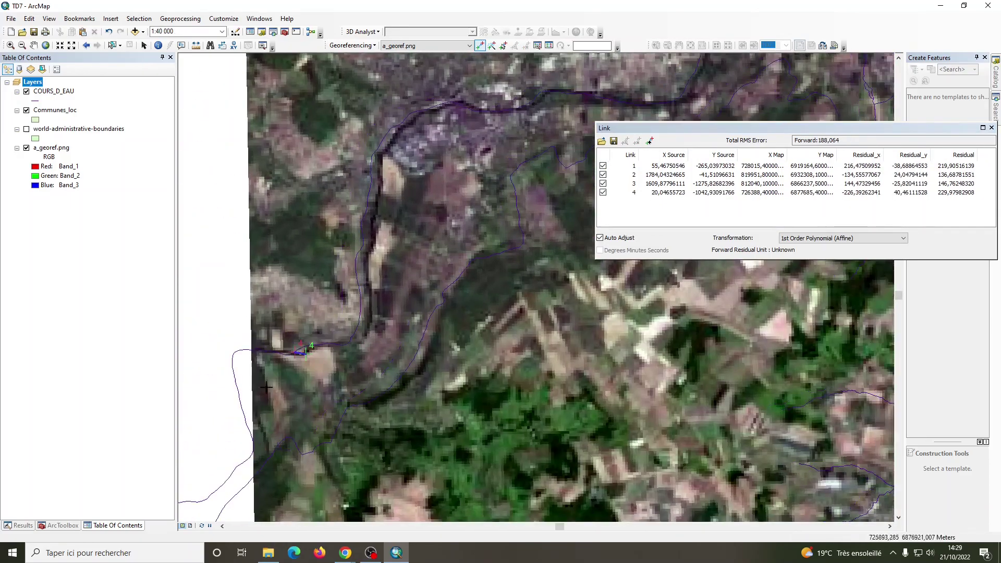
Add a fifth control point on the river junction near the image's centre, east of the southern commune, matching it to COURS_D_EAU.
scroll(182, 385, "up", 1)
scroll(217, 325, "up", 4)
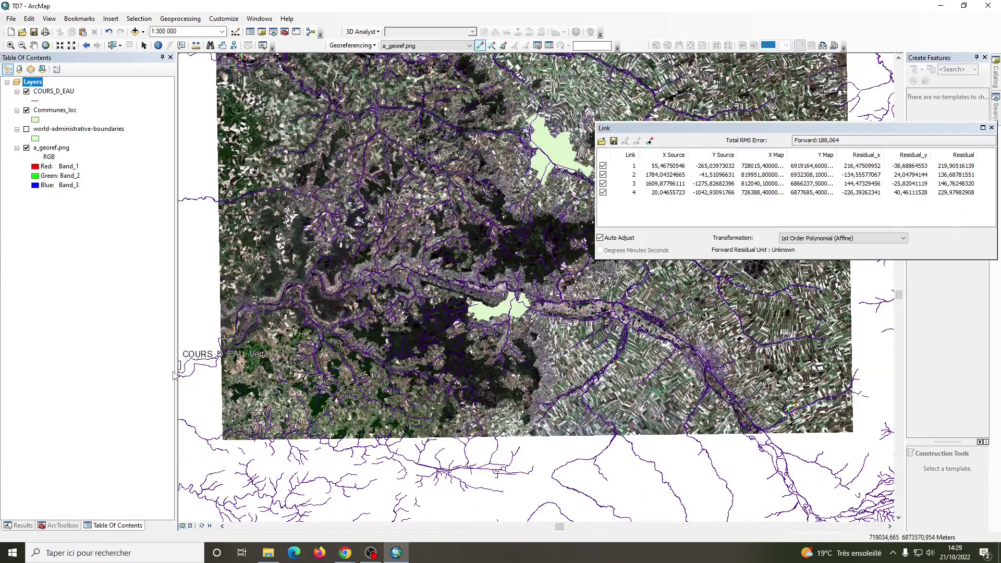
scroll(233, 337, "down", 5)
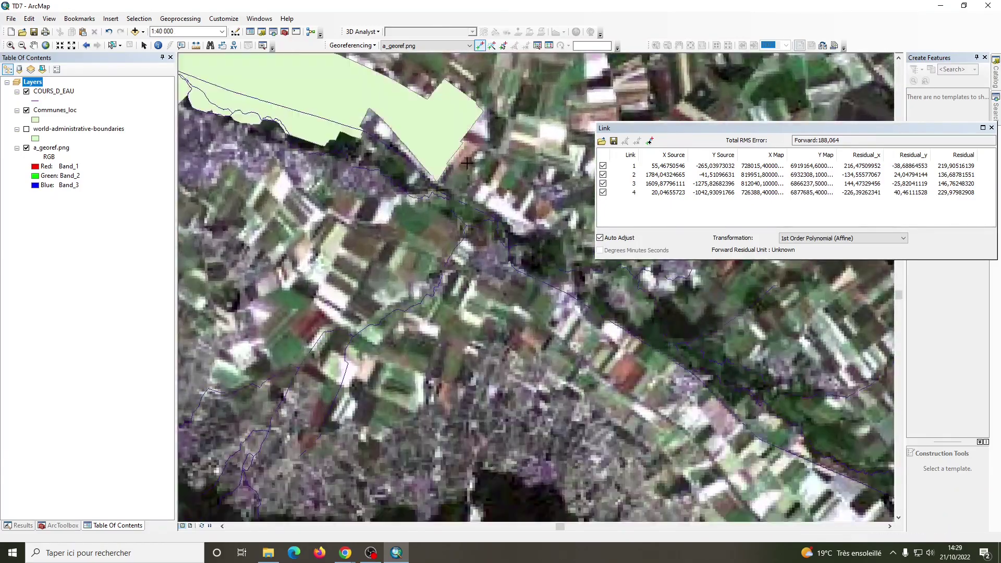
scroll(338, 303, "up", 5)
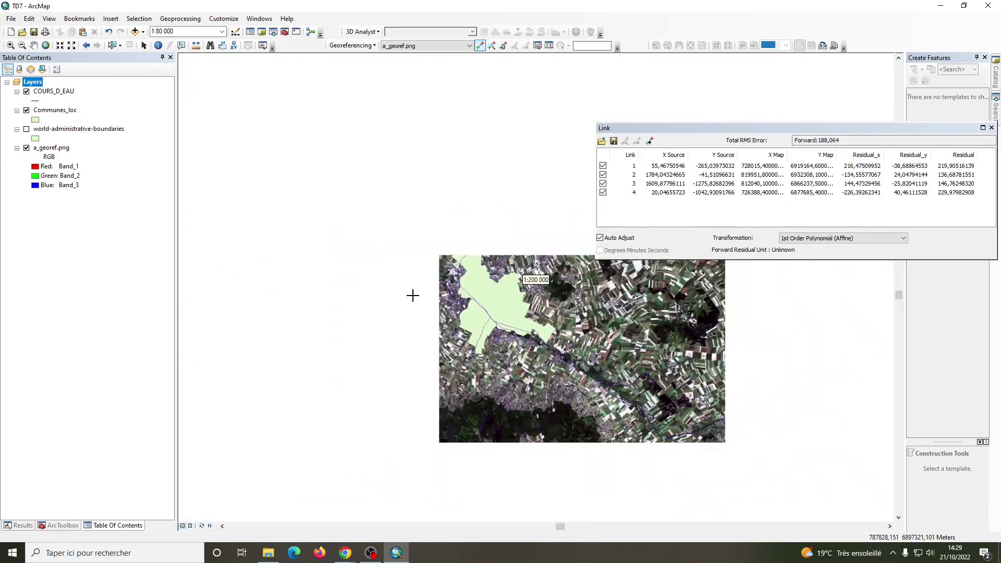
scroll(422, 265, "down", 2)
scroll(423, 264, "up", 4)
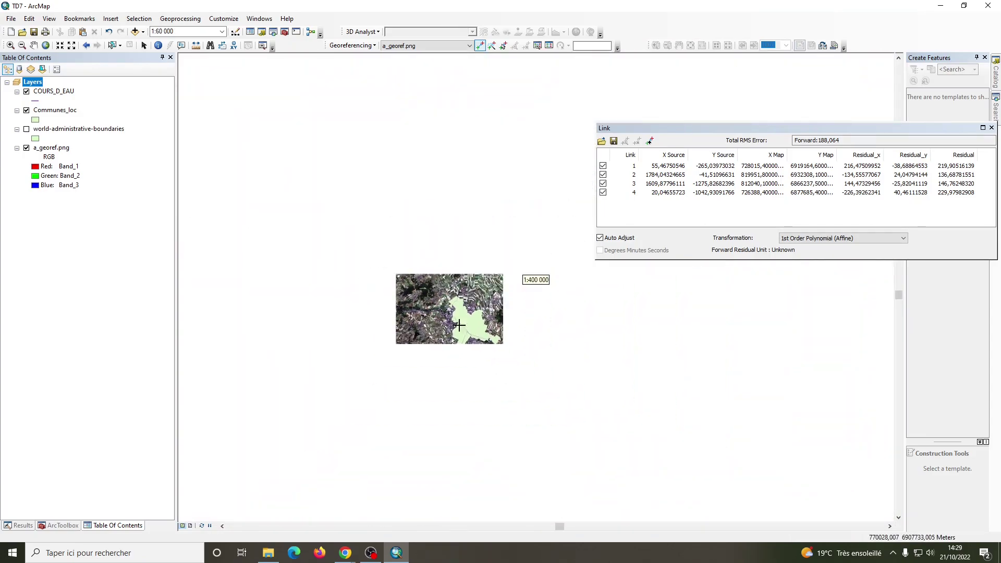
scroll(474, 416, "down", 3)
scroll(474, 416, "down", 5)
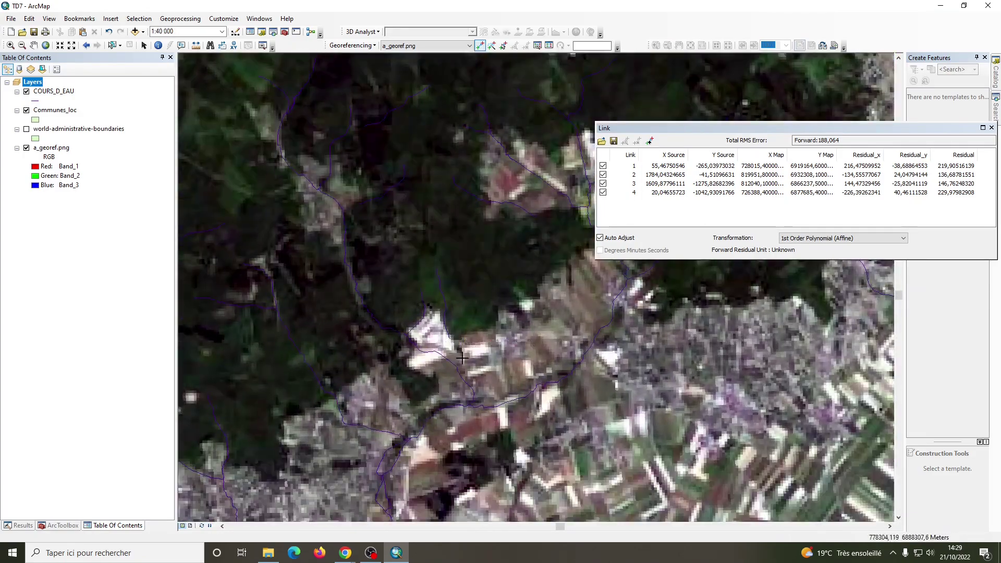
scroll(486, 312, "down", 3)
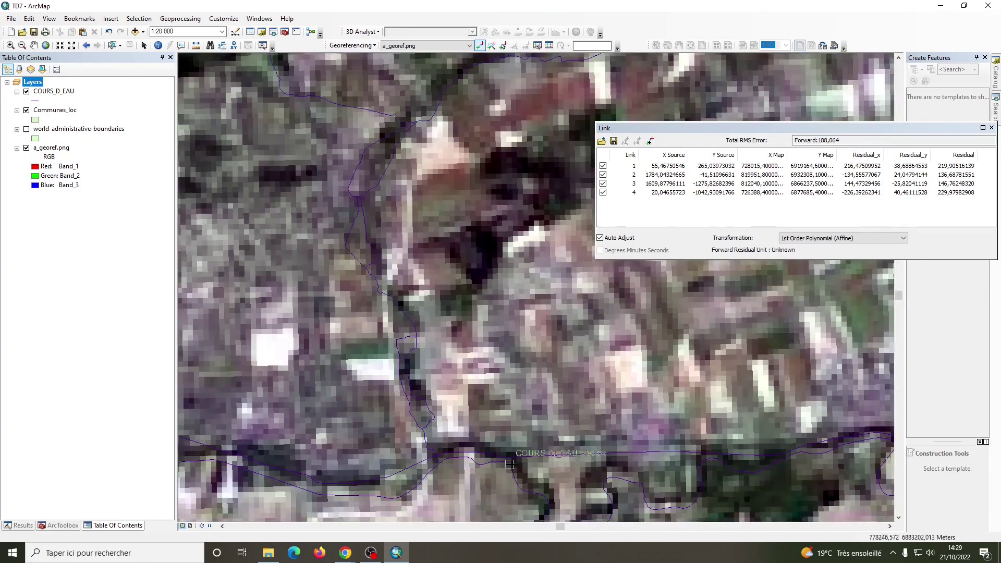
left_click(459, 442)
left_click(466, 456)
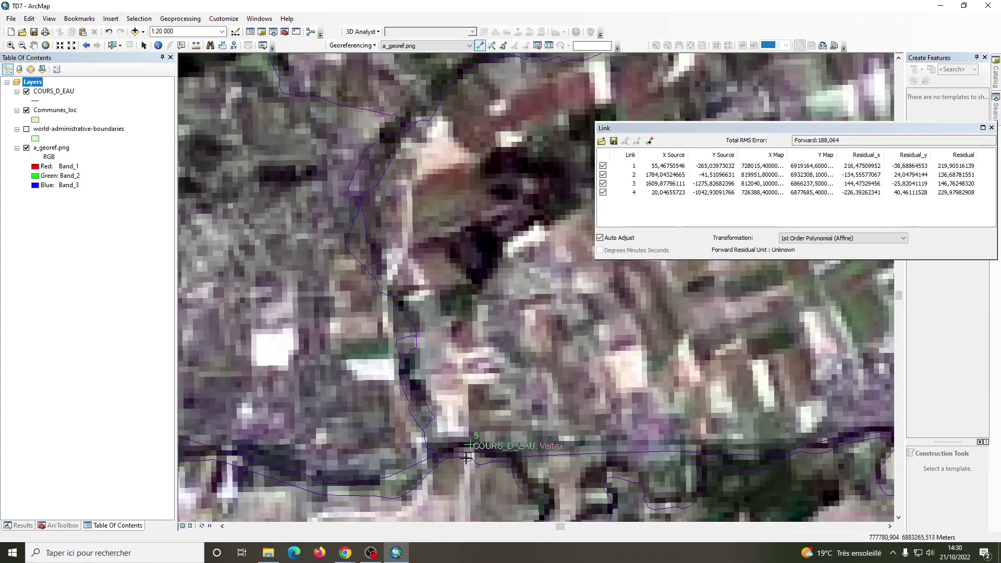
Review the residuals and total RMS error of the five links against the whole image, highlighting link 1.
scroll(498, 420, "up", 2)
scroll(498, 420, "up", 5)
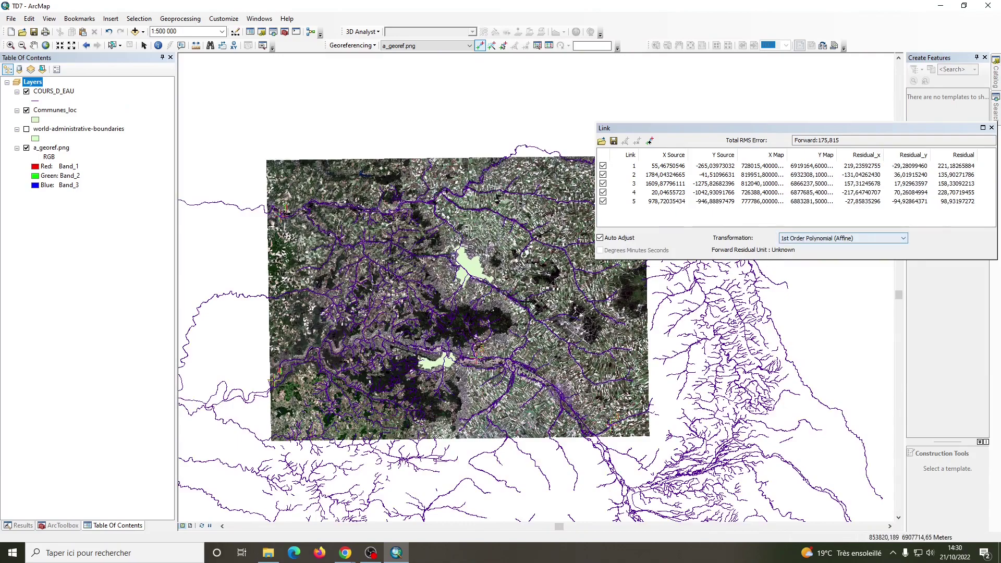
left_click(691, 169)
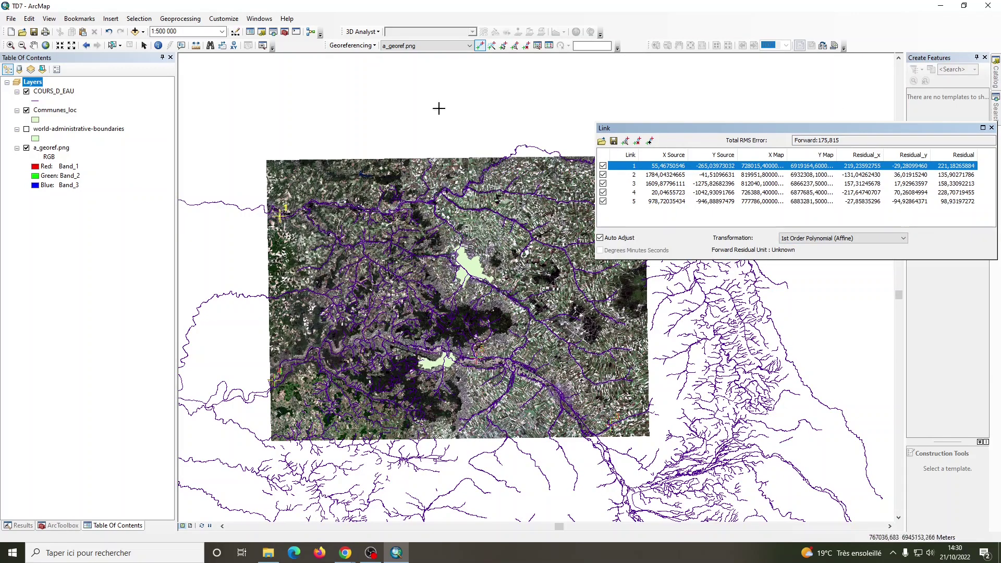
left_click_drag(755, 128, 788, 108)
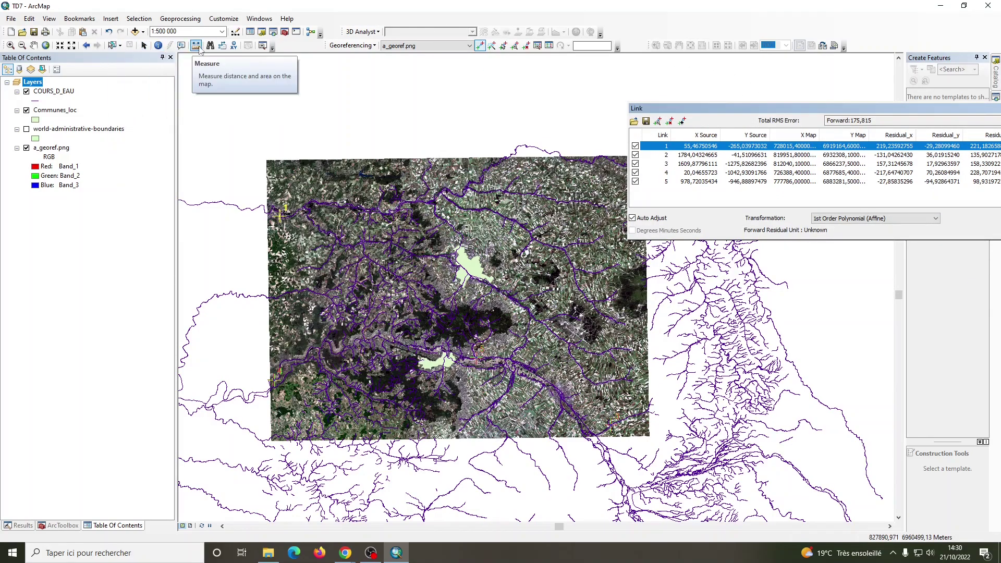
Measure the width of one pixel at the northwestern corner of the georeferenced image.
left_click(11, 46)
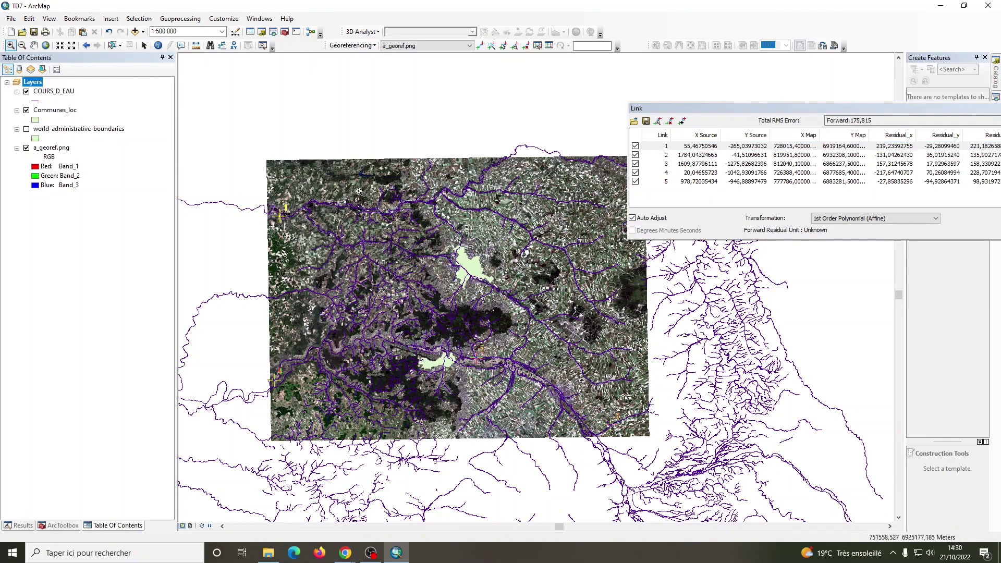
left_click_drag(265, 159, 269, 163)
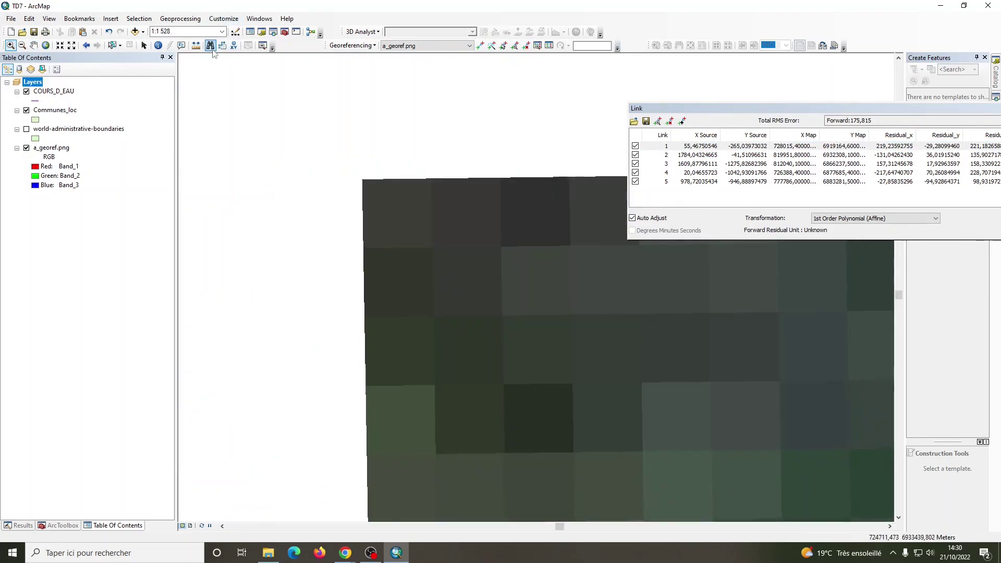
left_click(196, 46)
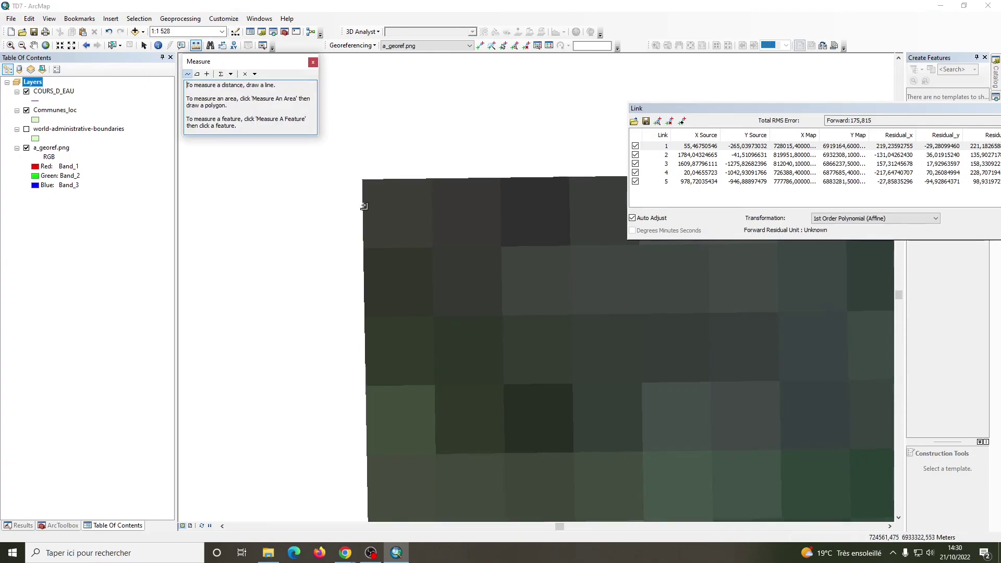
left_click(363, 206)
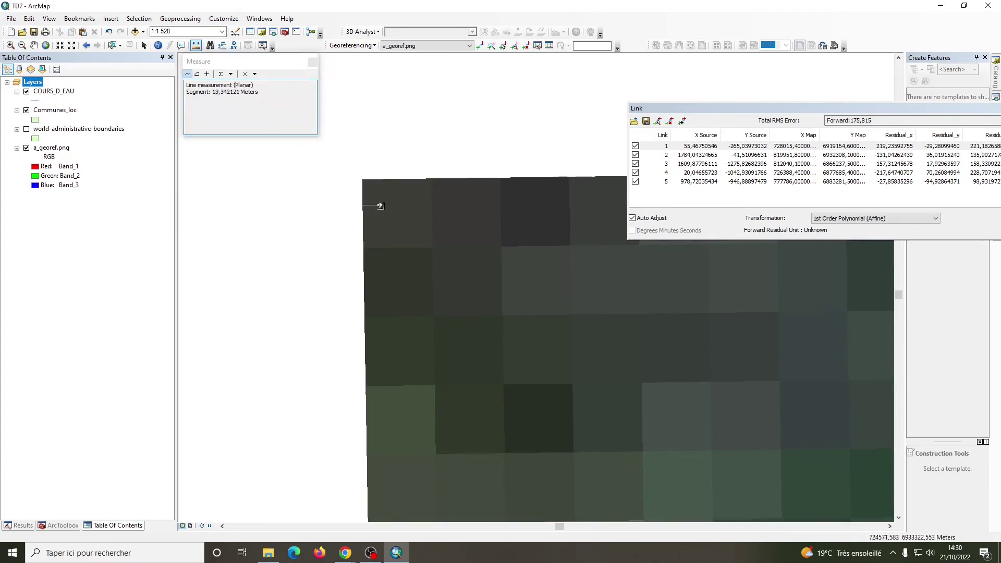
double_click(432, 205)
left_click(313, 64)
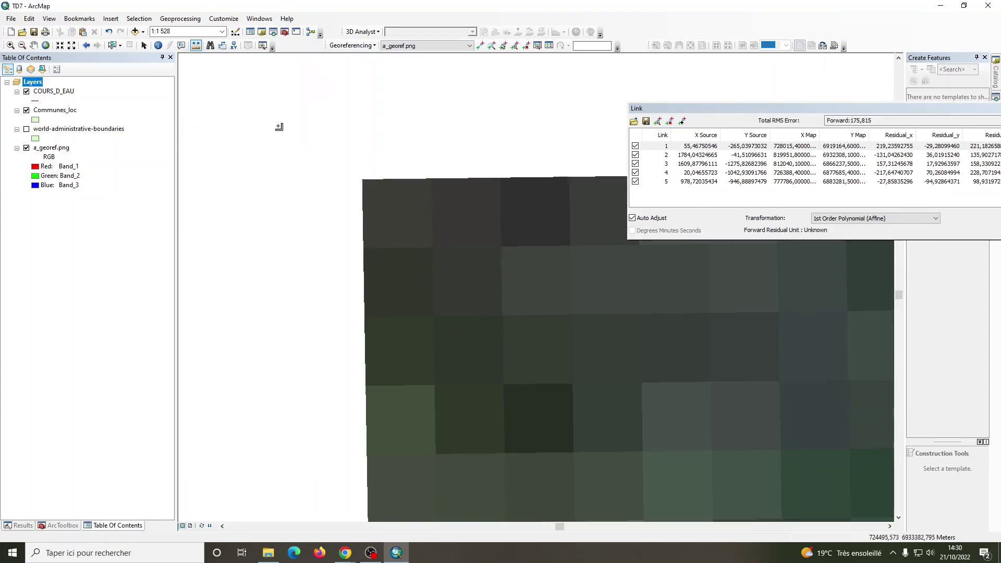
Close the link table and update the georeferencing of a_georef.png with the five control points.
scroll(253, 104, "up", 10)
scroll(258, 97, "up", 1)
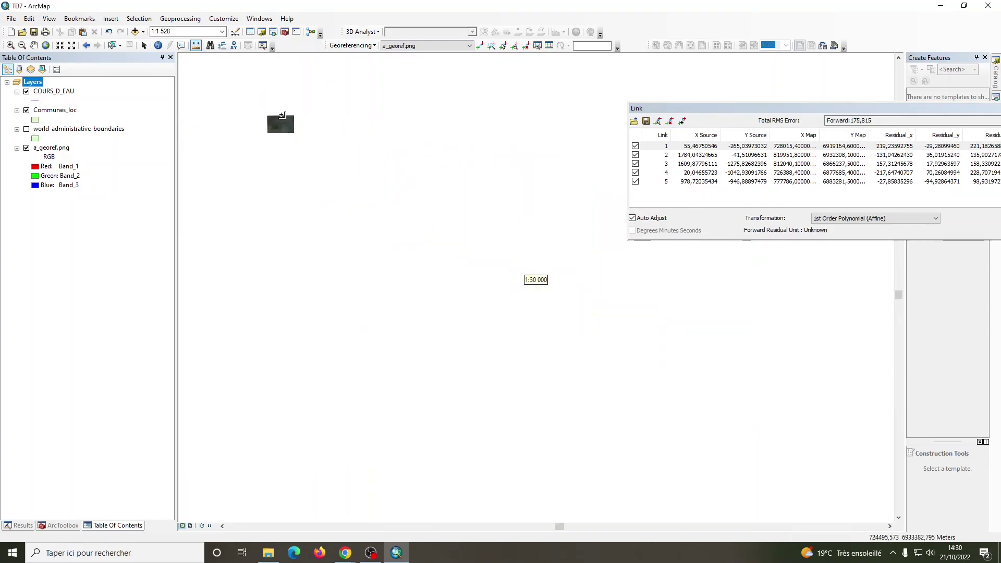
scroll(242, 139, "up", 3)
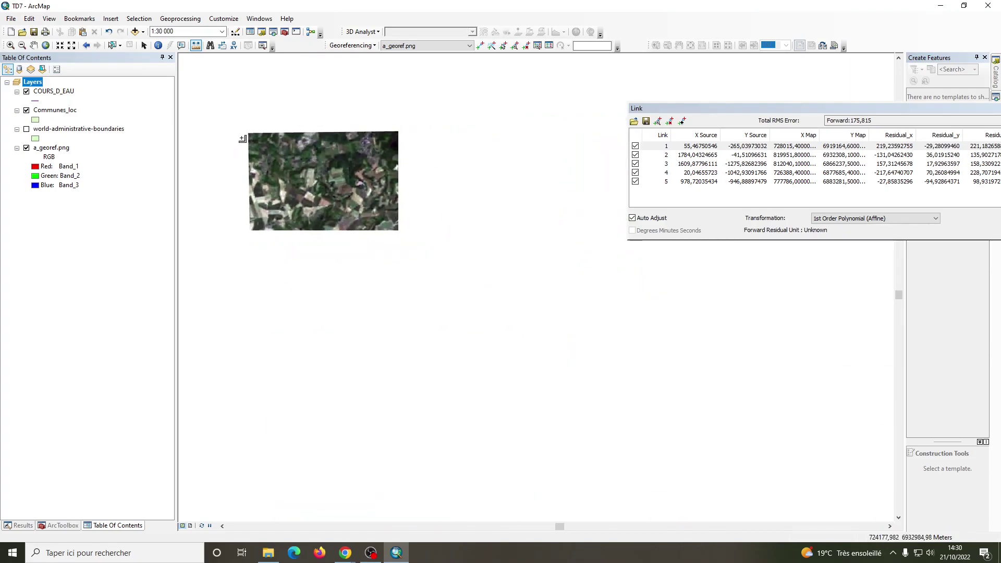
scroll(256, 151, "up", 1)
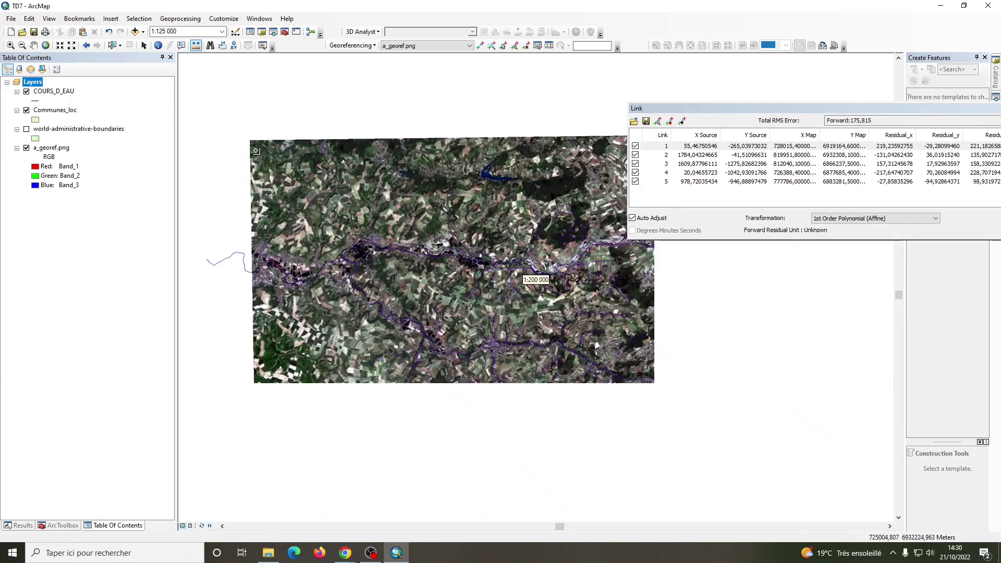
scroll(245, 205, "up", 1)
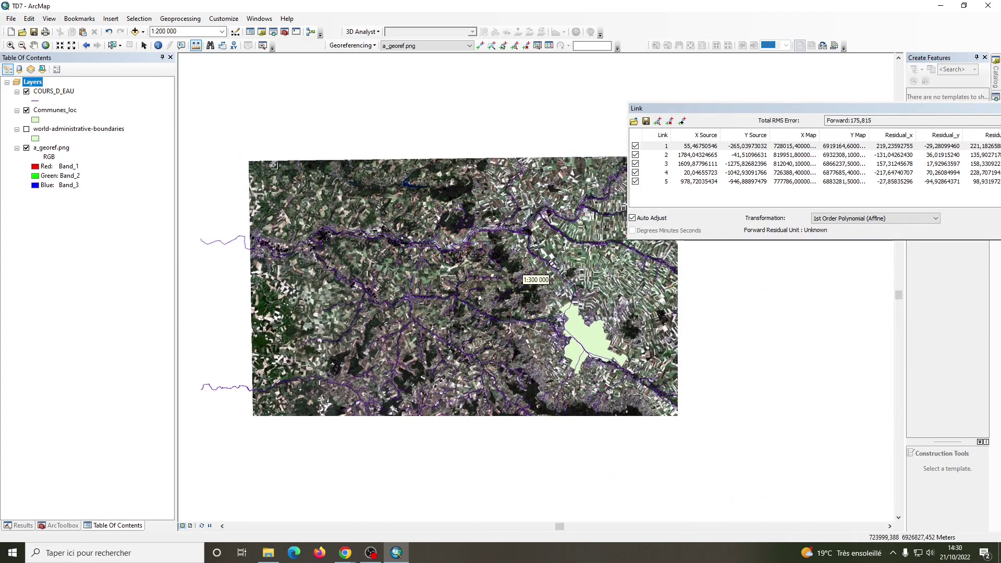
left_click(33, 45)
left_click_drag(634, 387, 537, 353)
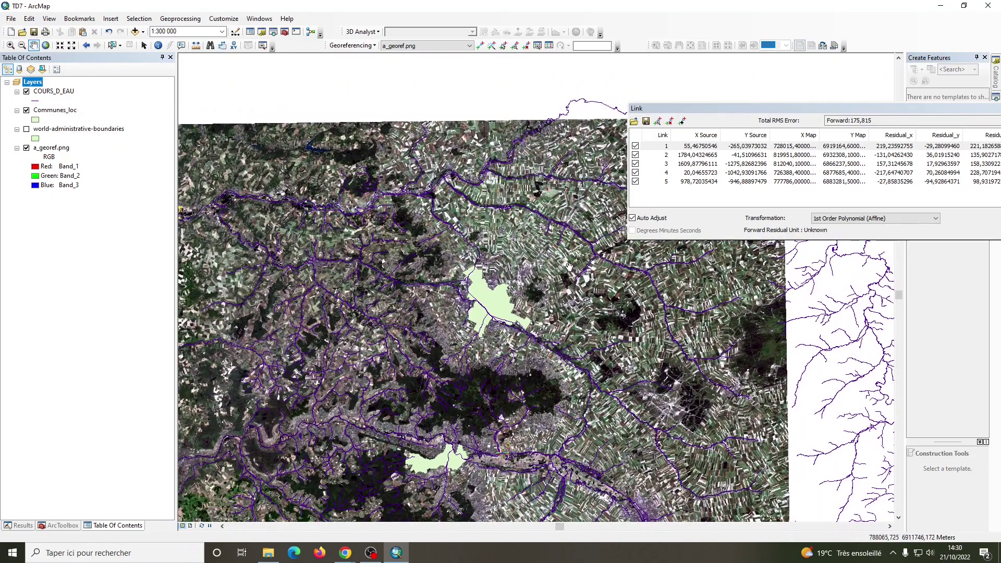
left_click_drag(570, 275, 529, 189)
left_click_drag(832, 109, 672, 125)
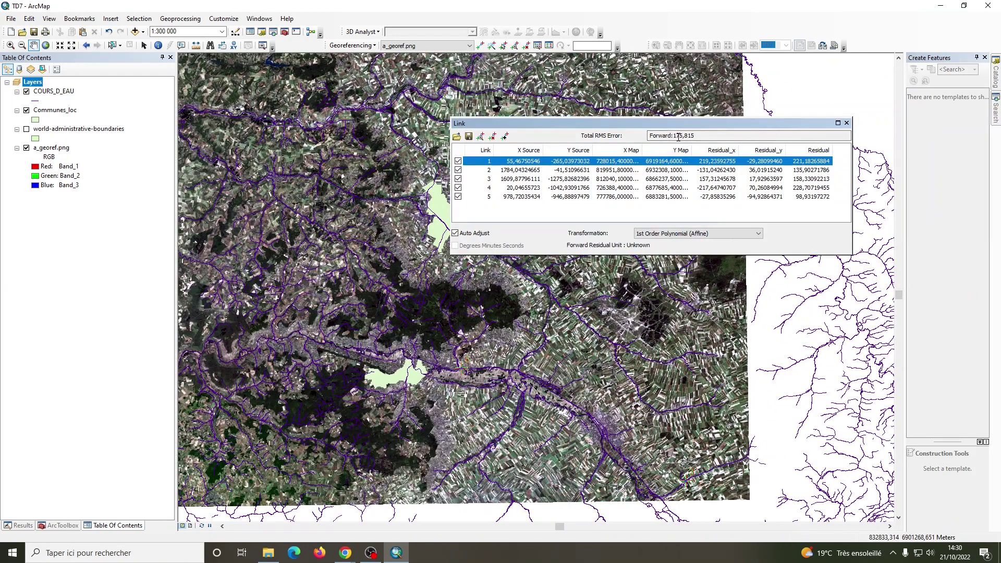
left_click(846, 123)
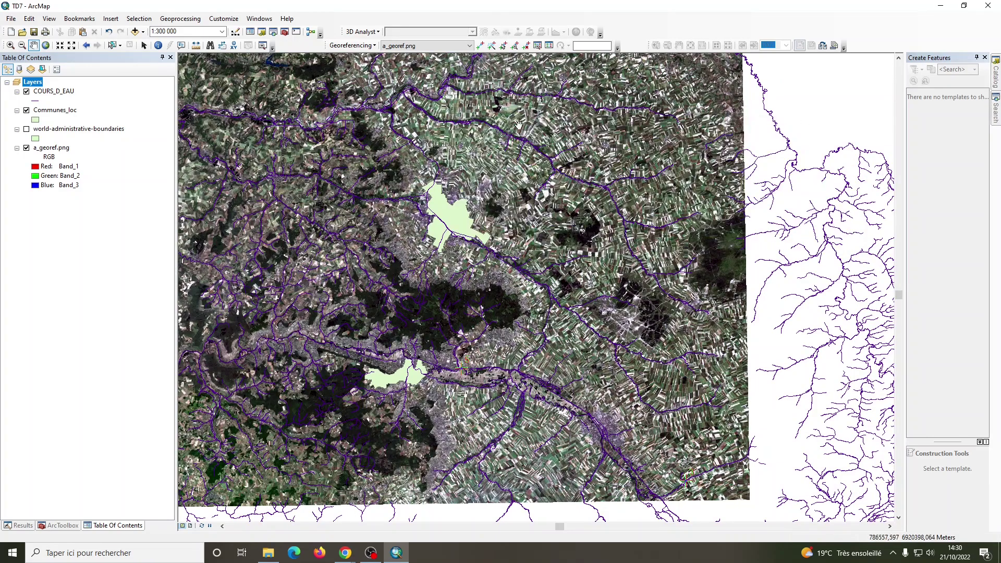
left_click(351, 46)
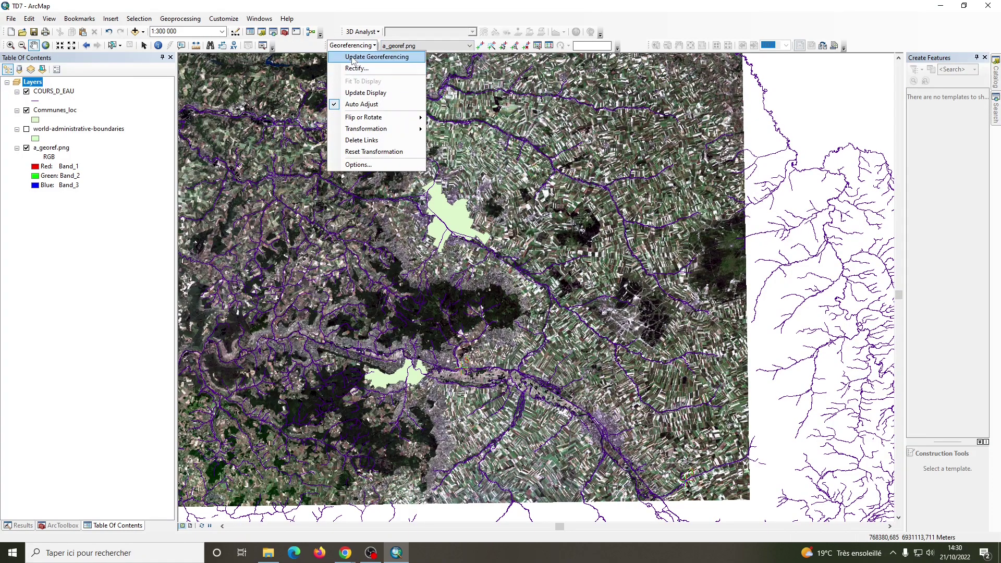
left_click(352, 58)
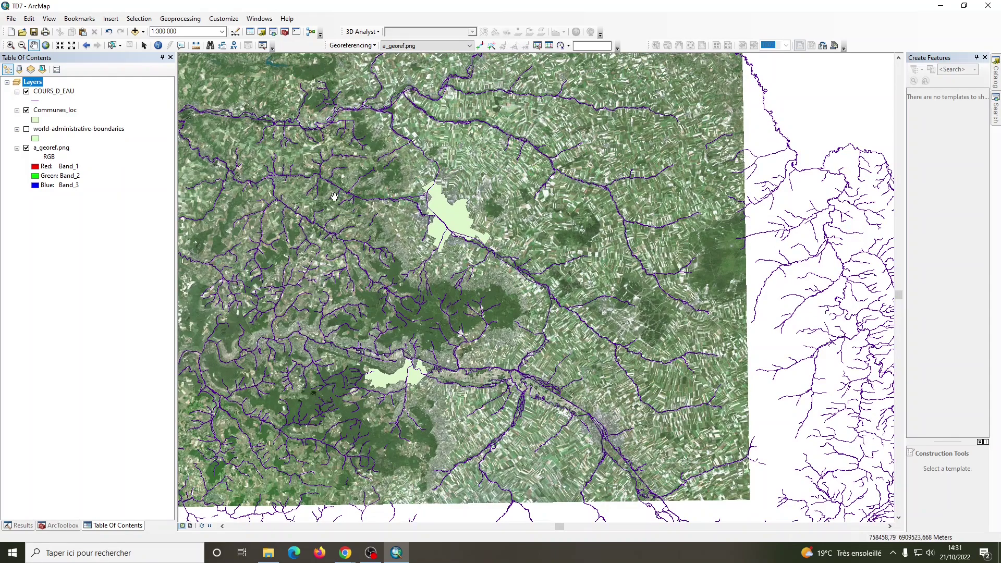
Examine how the georeferenced image aligns with the COURS_D_EAU rivers across its full extent and around the two communes.
left_click_drag(356, 142, 380, 246)
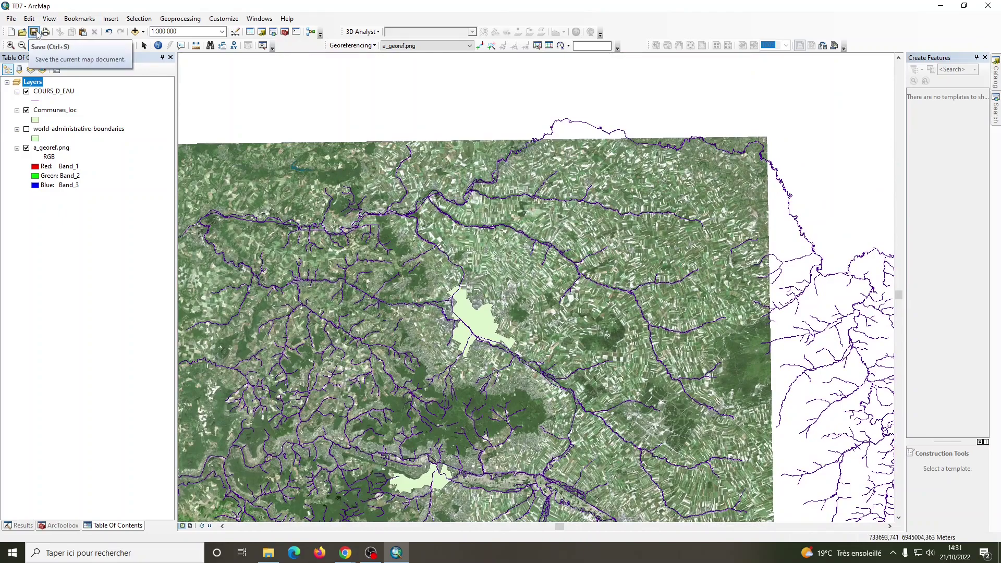
left_click(86, 45)
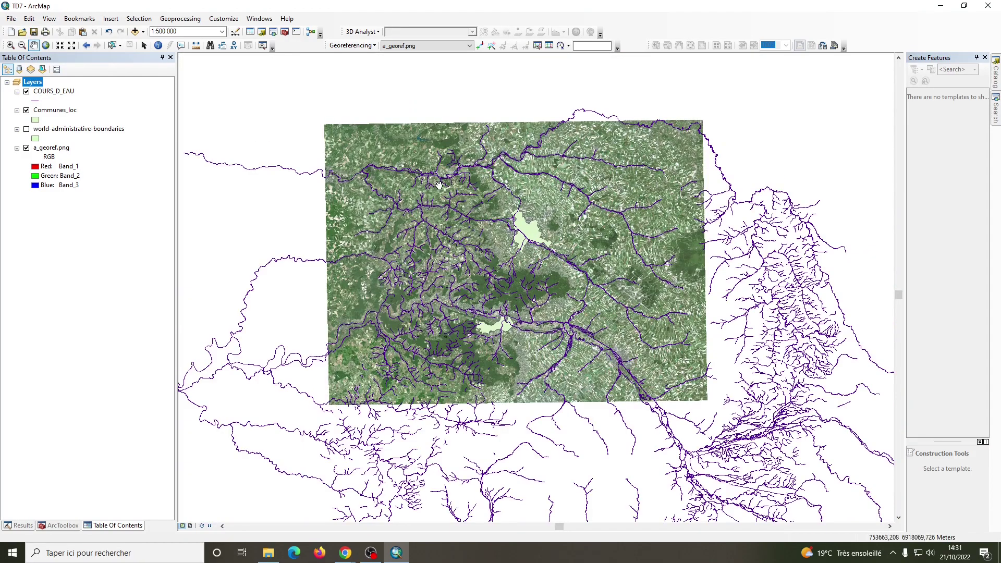
left_click_drag(425, 222, 425, 241)
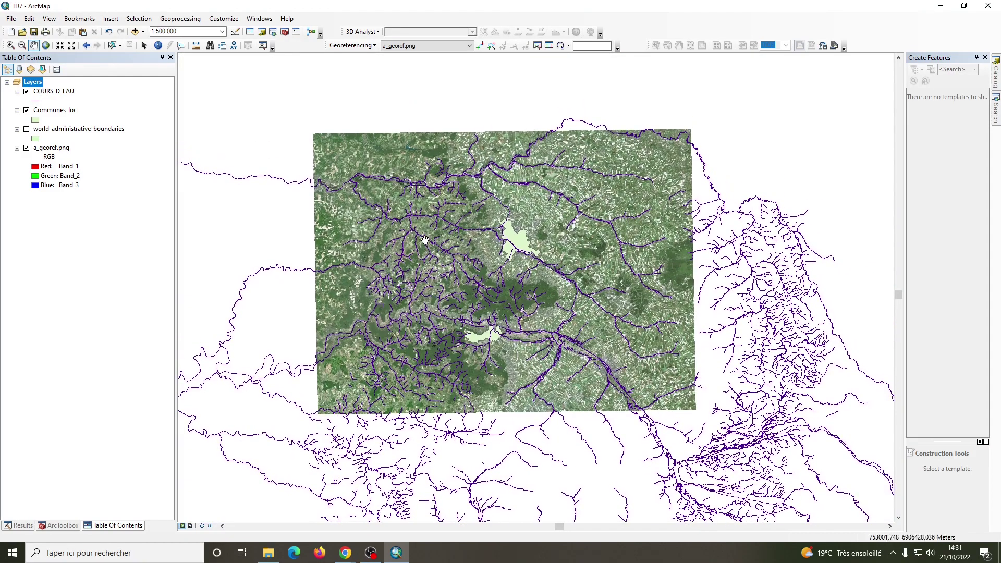
left_click_drag(545, 205, 543, 213)
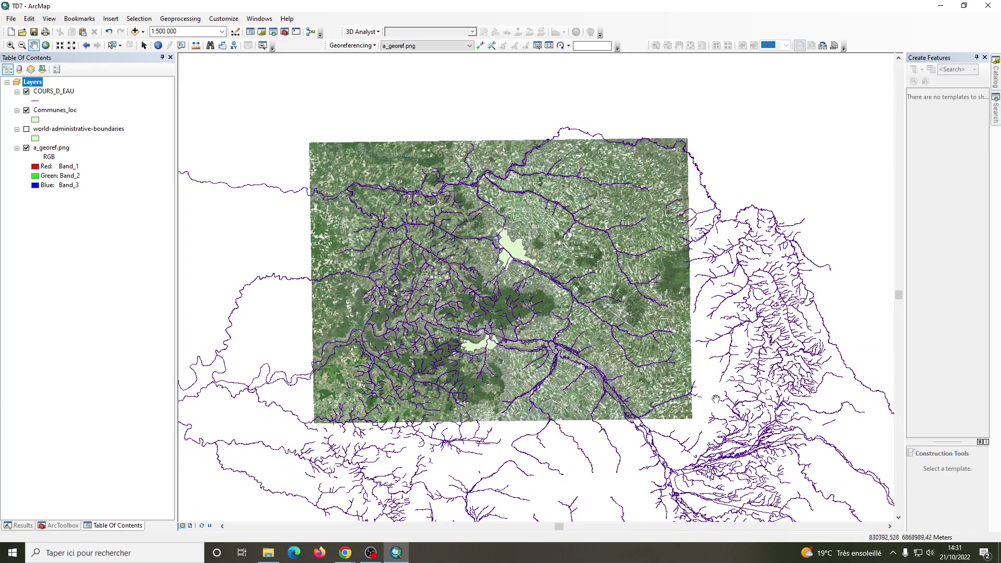
left_click_drag(423, 301, 425, 313)
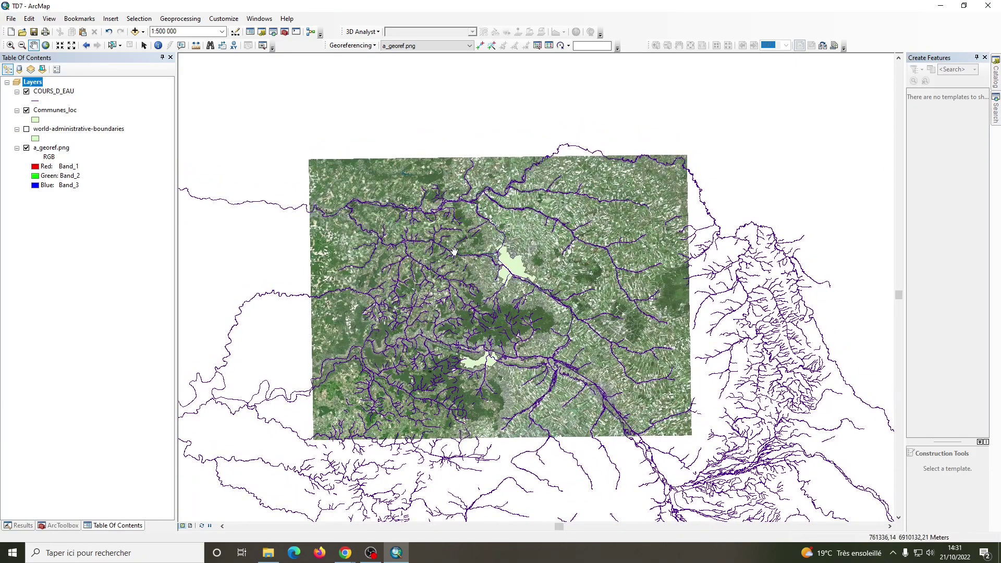
scroll(463, 270, "down", 4)
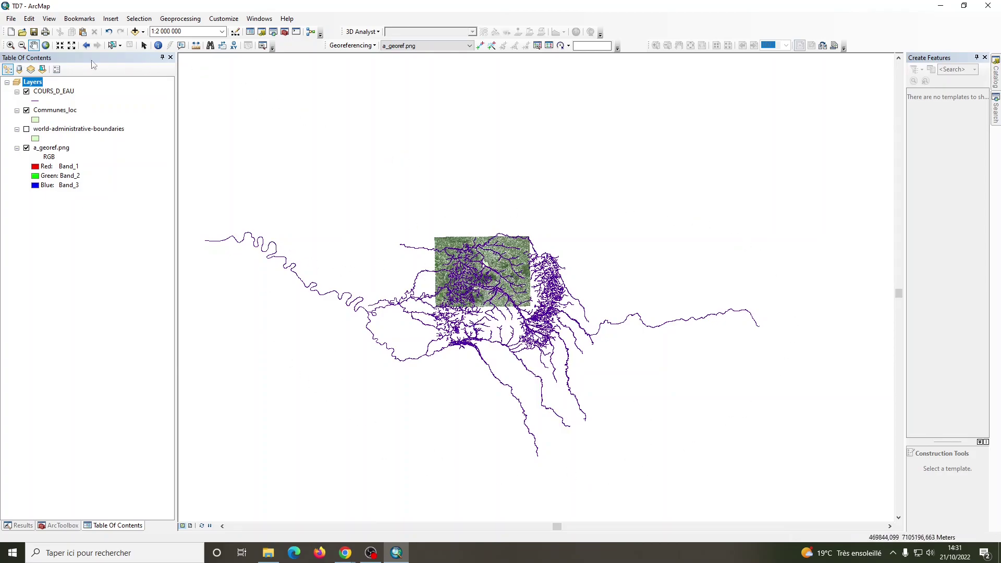
left_click(10, 45)
left_click_drag(434, 238, 529, 304)
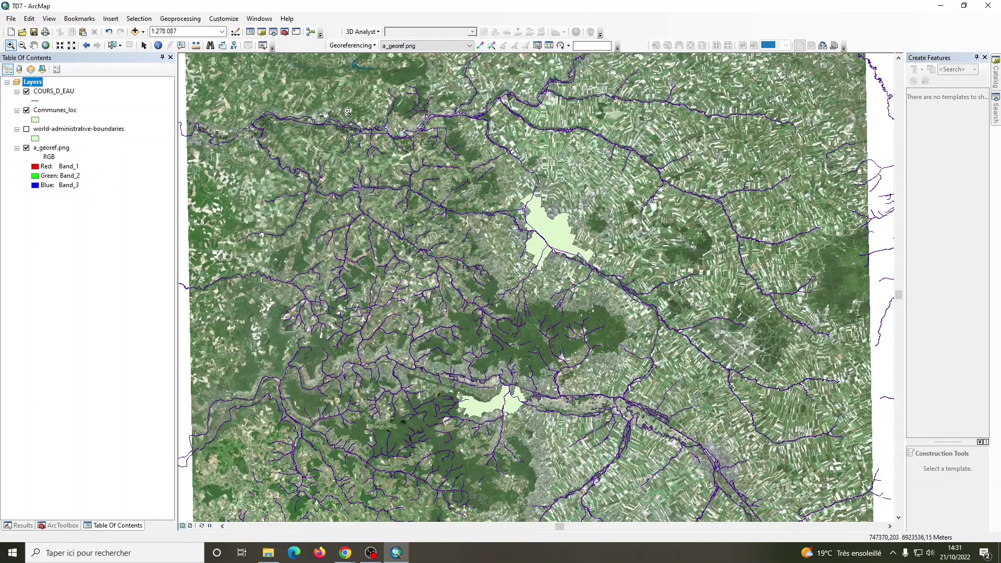
left_click_drag(475, 274, 433, 260)
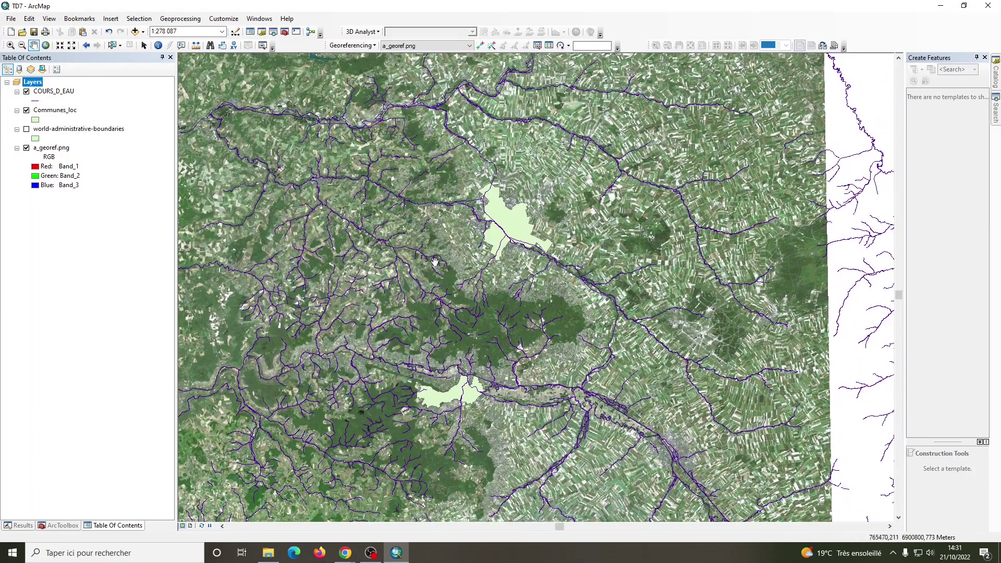
left_click(11, 46)
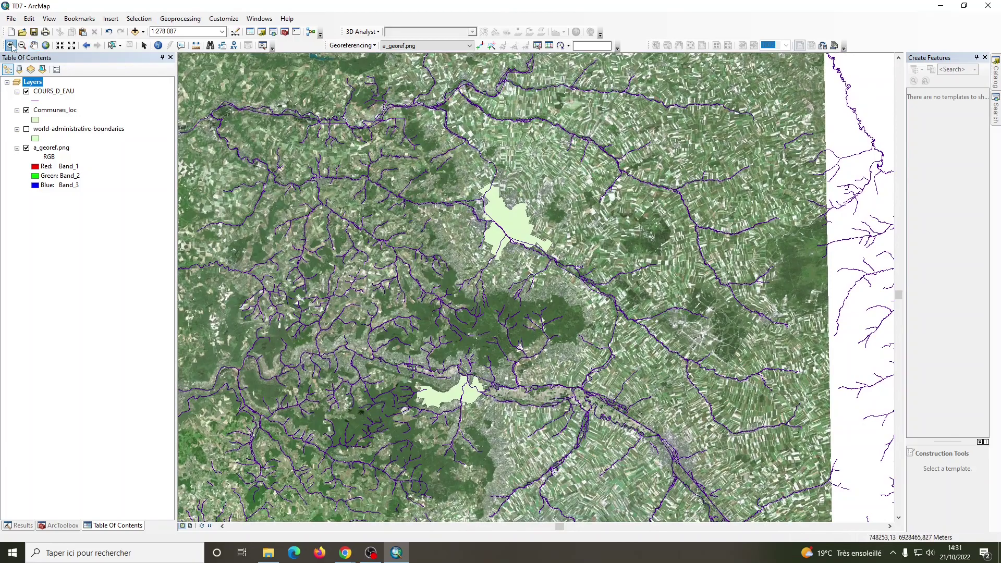
left_click_drag(364, 172, 690, 457)
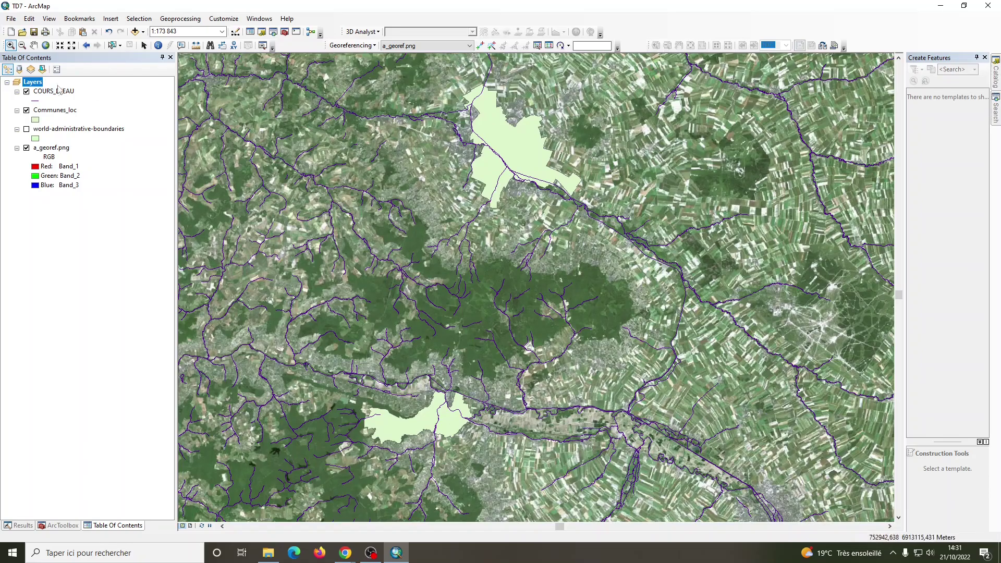
Review the Clip geoprocessing tool's description and its Input Features and Clip Features parameters without running it.
left_click(995, 76)
left_click(181, 19)
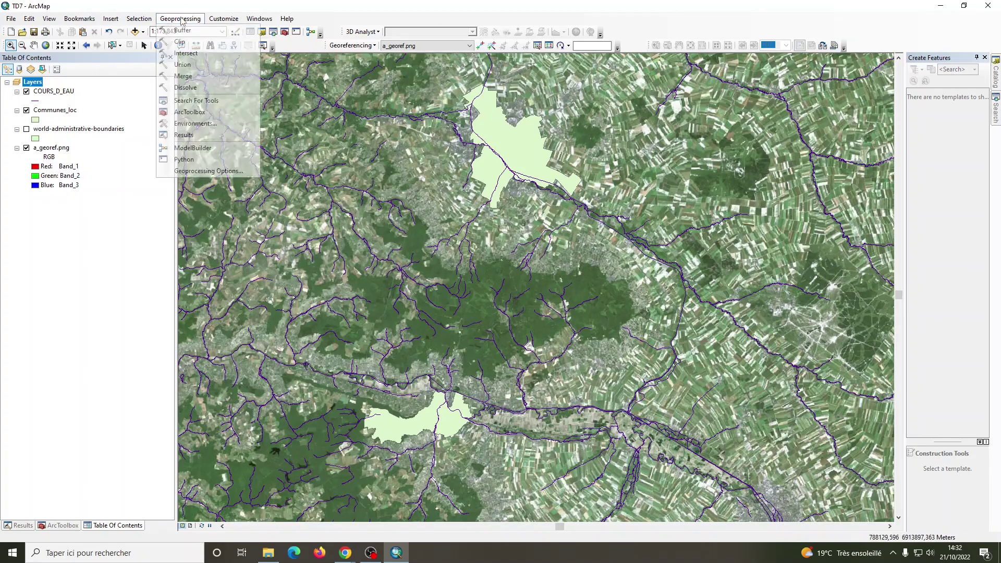
left_click(201, 41)
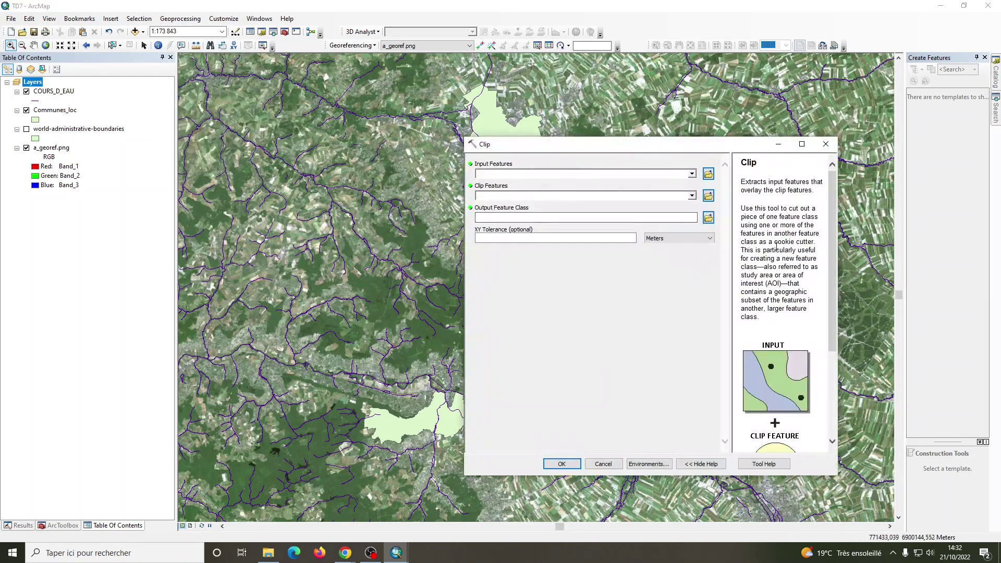
scroll(781, 249, "down", 3)
left_click(602, 175)
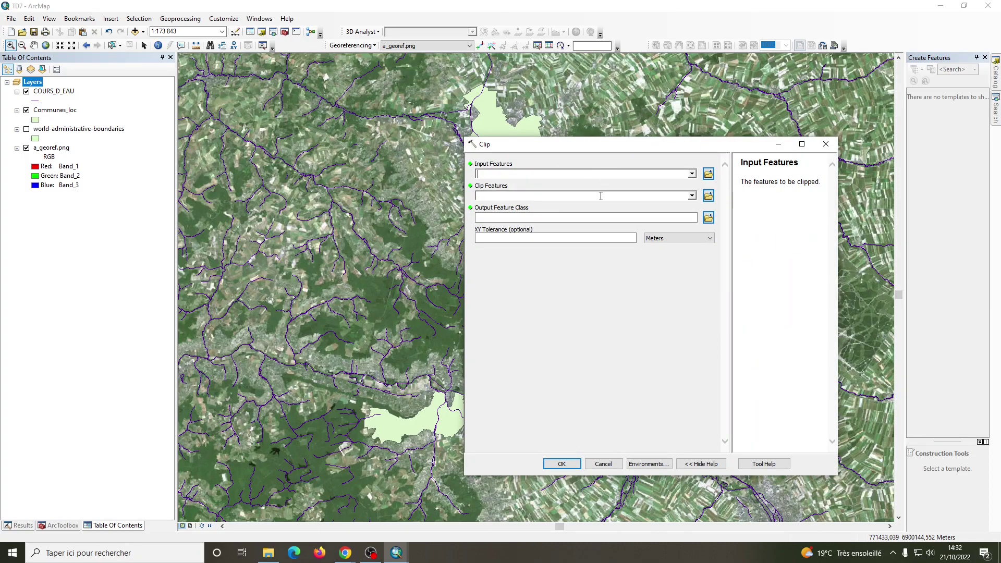
left_click(594, 198)
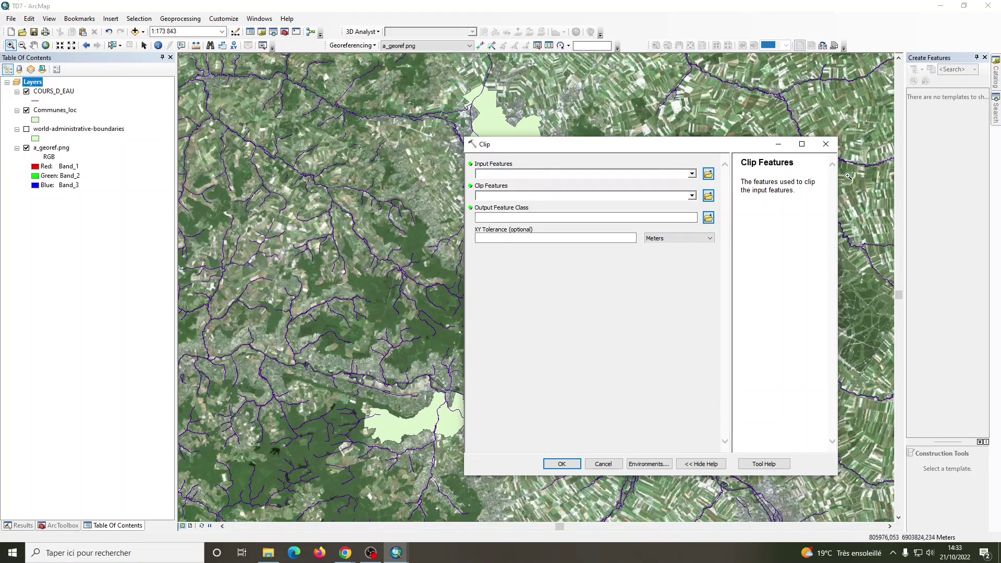
left_click(825, 144)
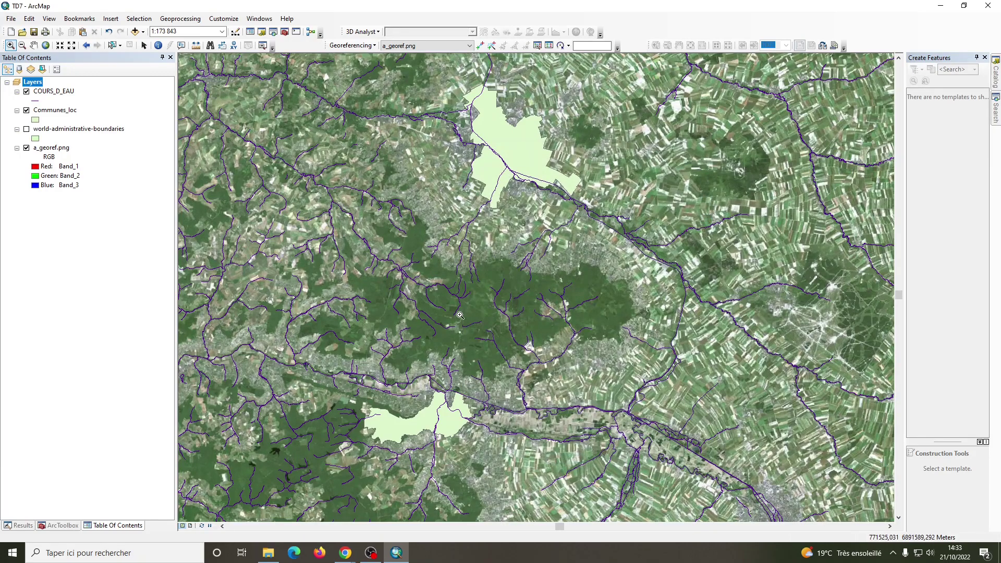
Collapse the BD_topo, communes and Geol folders and define a new polygon shapefile named ZE in the BD_TD7_Jul_Ber folder.
left_click(995, 77)
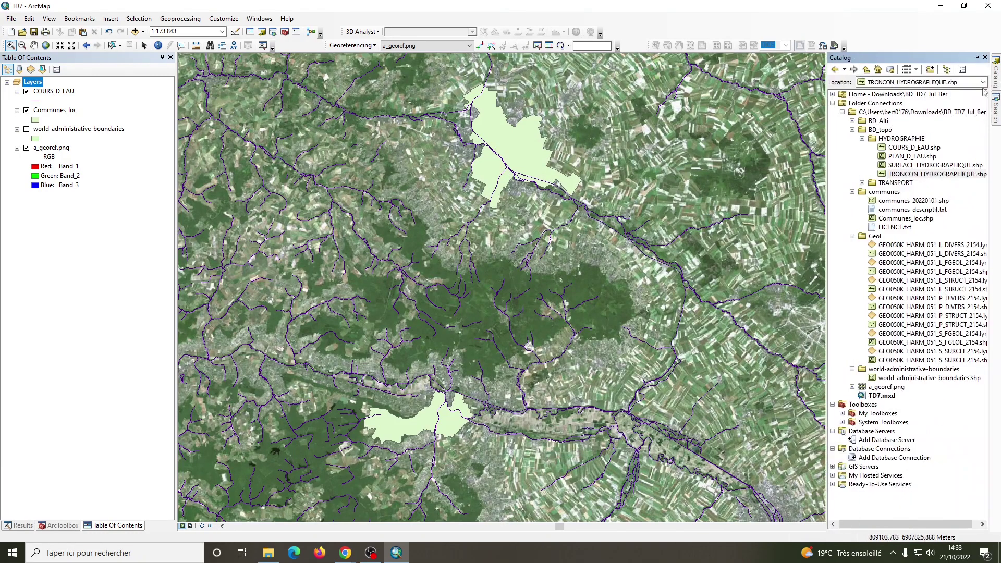
left_click(852, 130)
left_click(852, 139)
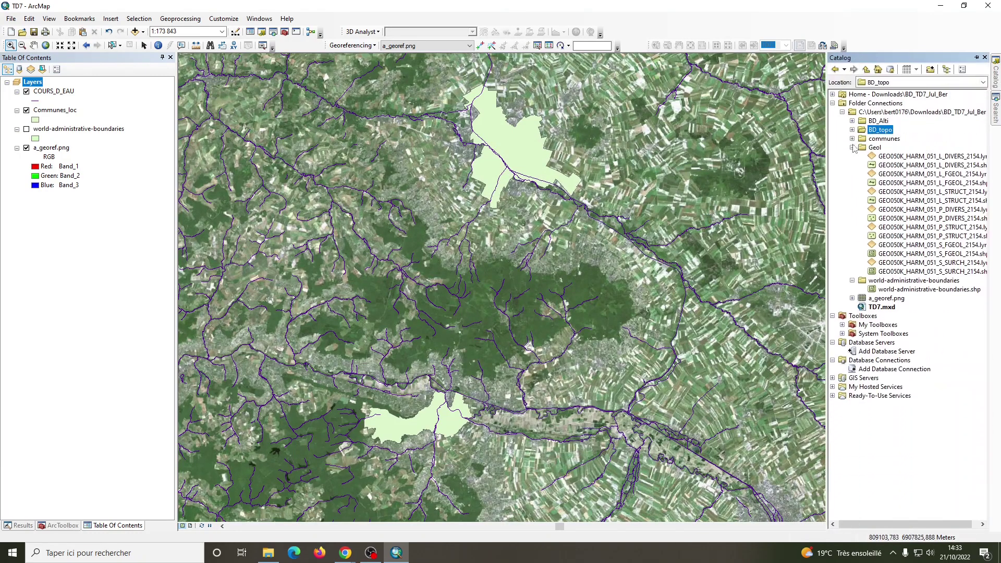
left_click(852, 147)
right_click(875, 112)
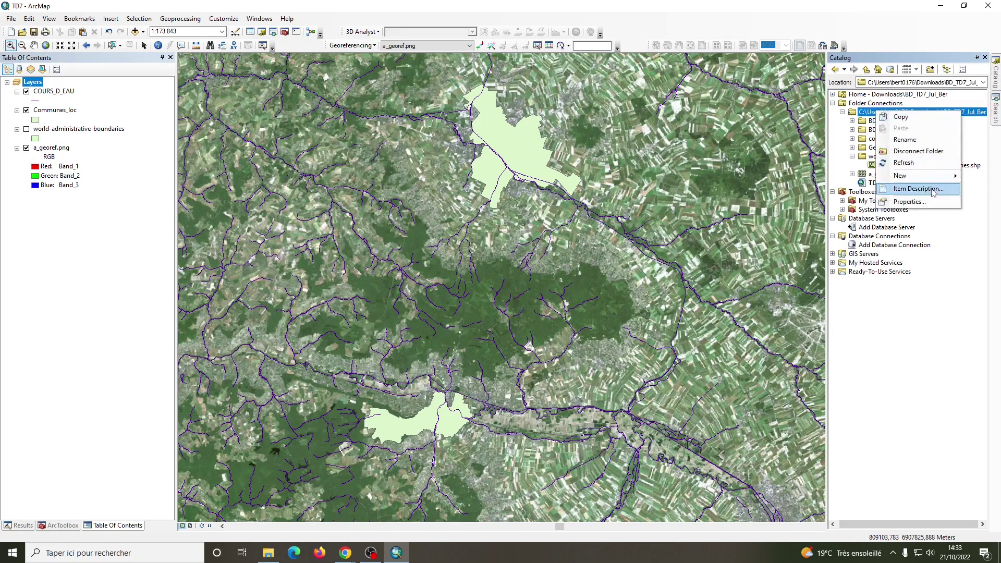
mouse_move(900, 175)
left_click(792, 273)
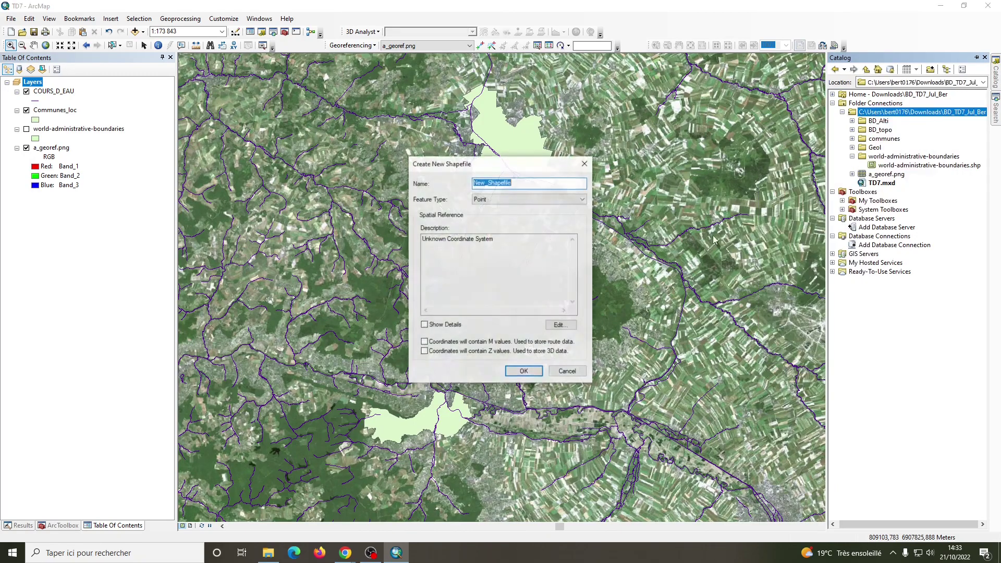
type("ZE")
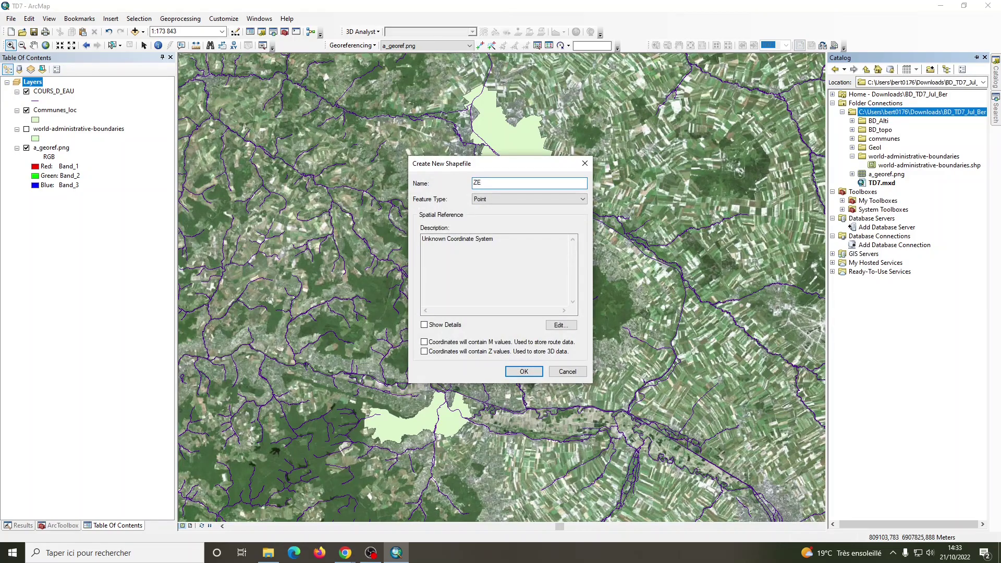
left_click(542, 199)
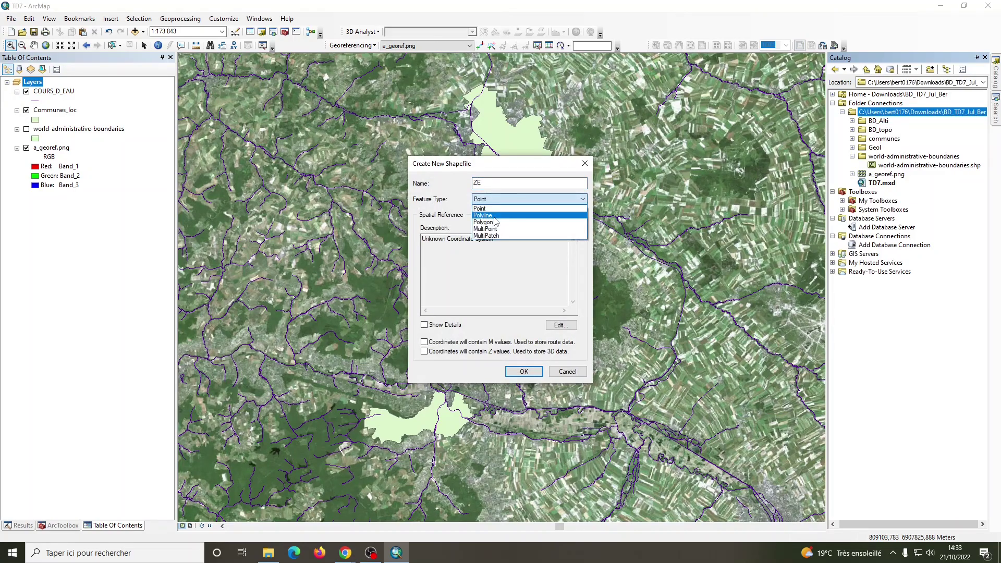
left_click(494, 223)
Assign the RGF 1993 Lambert-93 coordinate system (2154) to the ZE shapefile and create it.
left_click(561, 325)
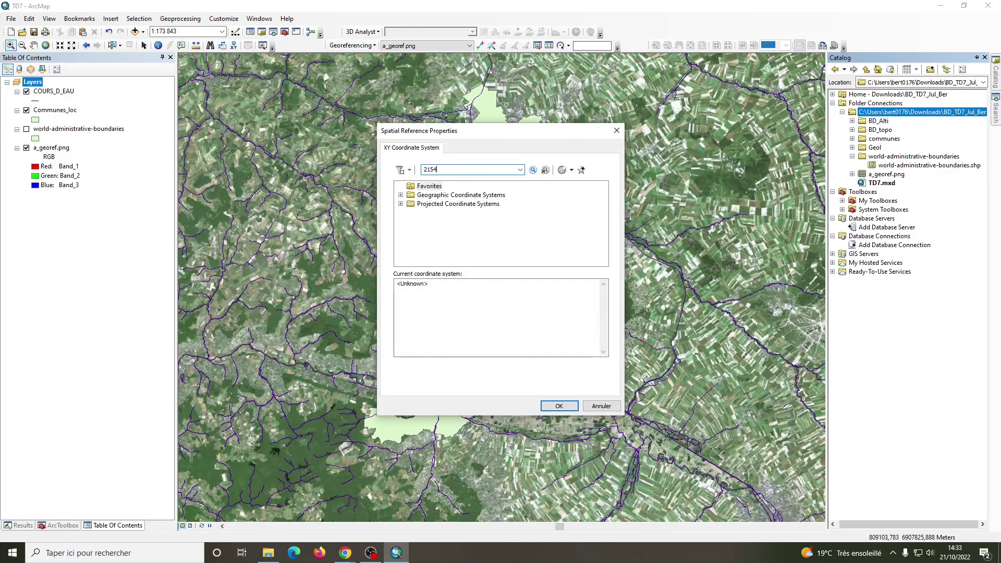
key("Return")
left_click(469, 212)
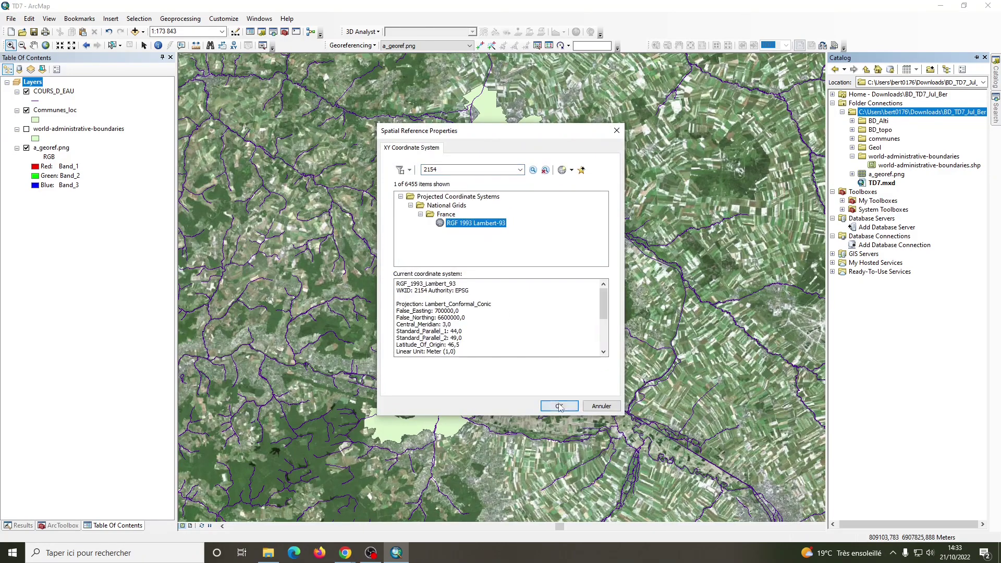
left_click(559, 405)
left_click(518, 371)
Start an edit session on the ZE layer, continuing past the spatial reference warnings.
right_click(37, 110)
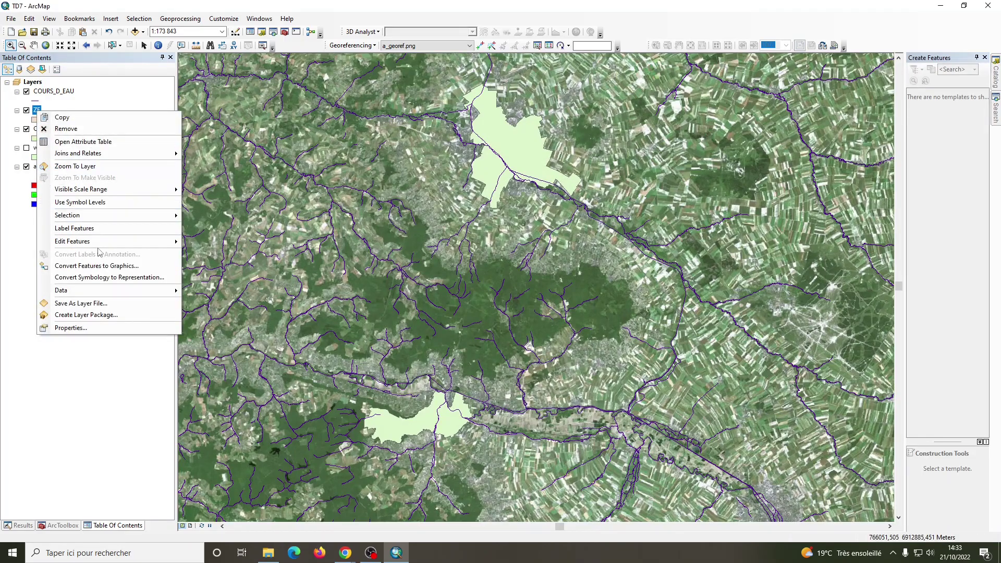
mouse_move(96, 296)
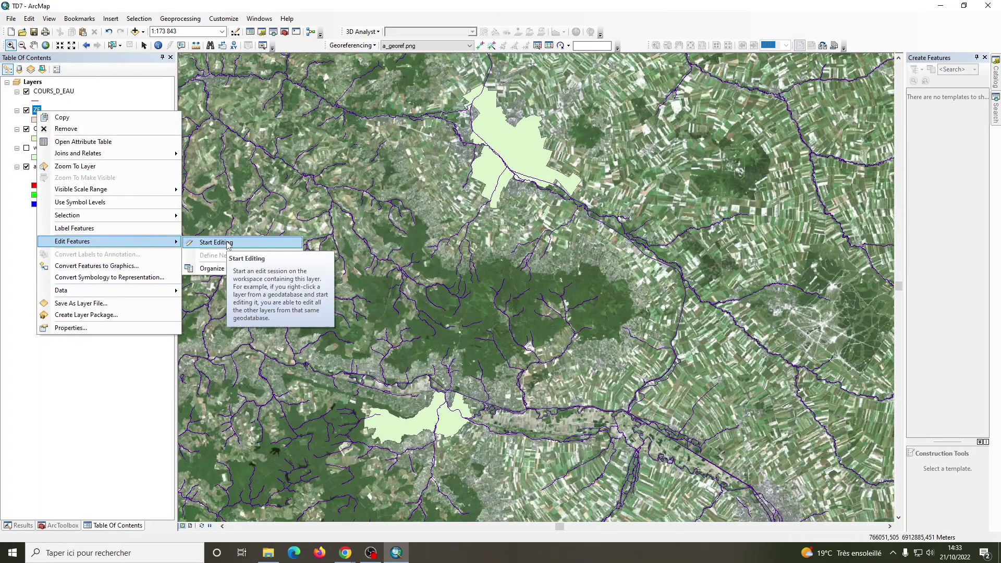
left_click(216, 241)
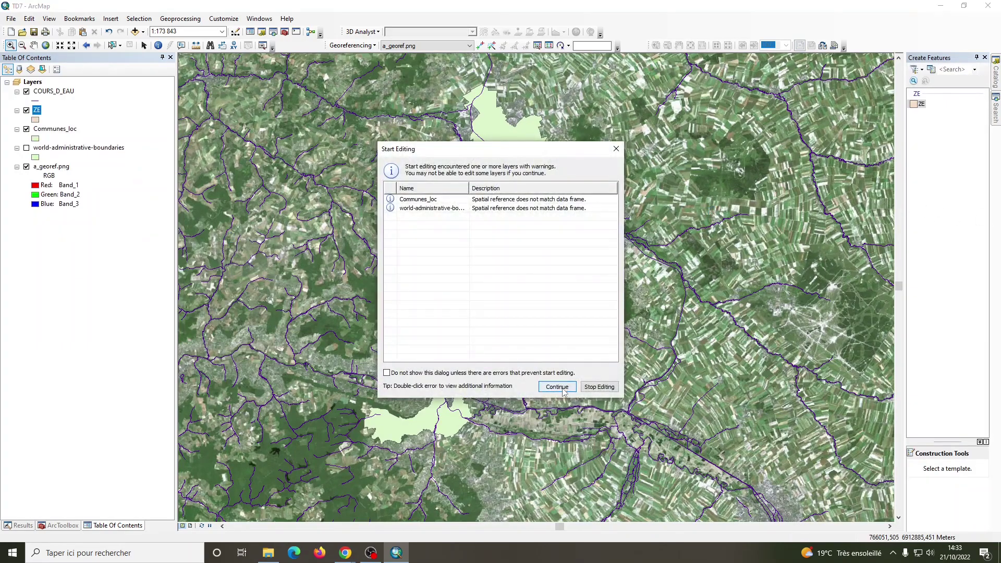
left_click(556, 387)
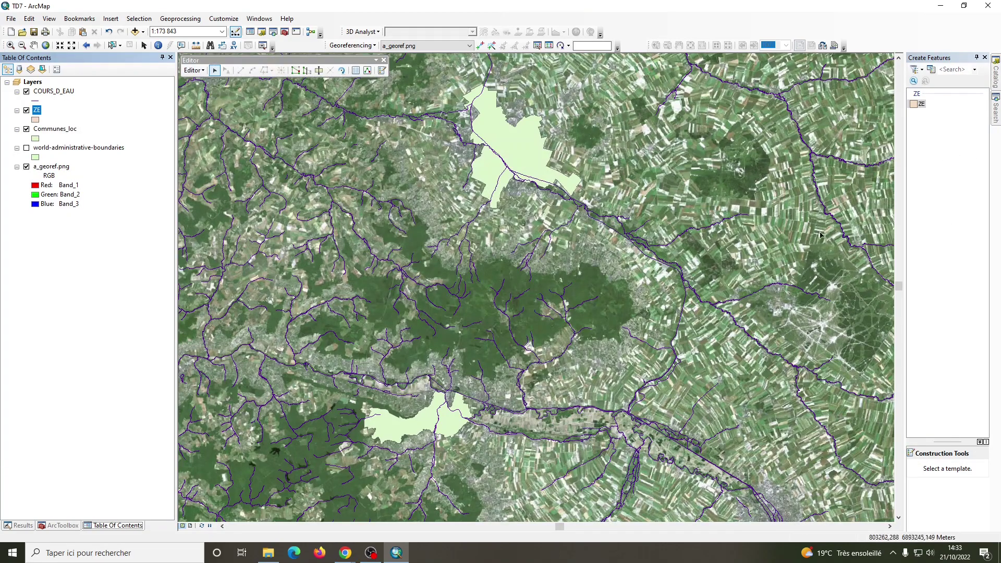
Draw a rectangular ZE feature about 50 km wide and 40 km high enclosing the two communes.
left_click(921, 104)
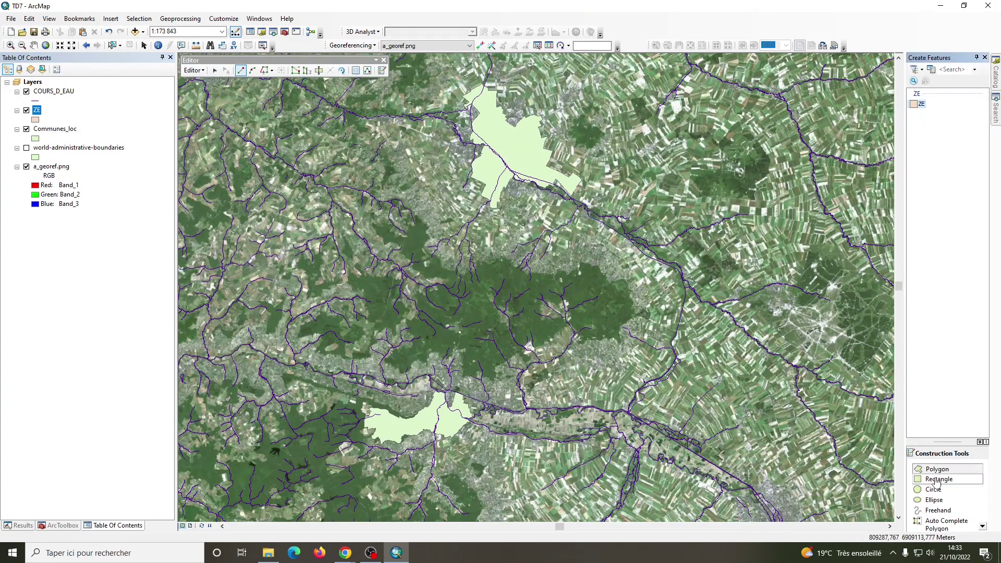
left_click(937, 480)
scroll(470, 308, "down", 2)
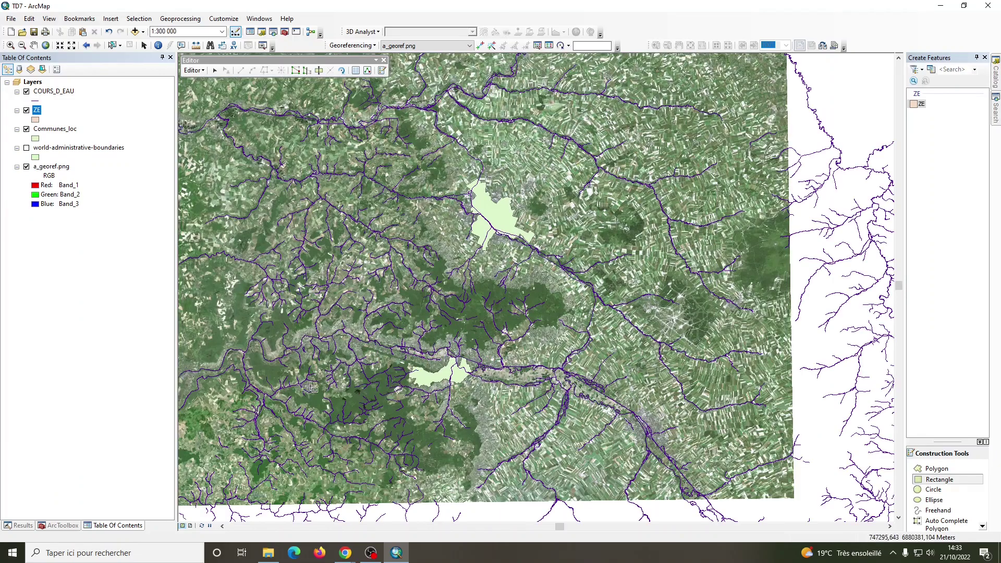
left_click(328, 423)
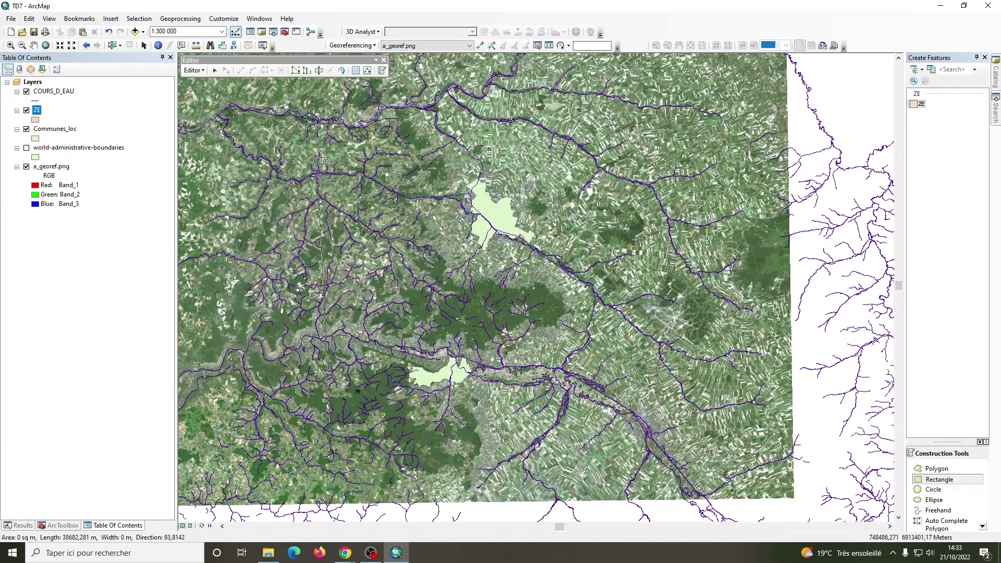
left_click(330, 167)
left_click(613, 167)
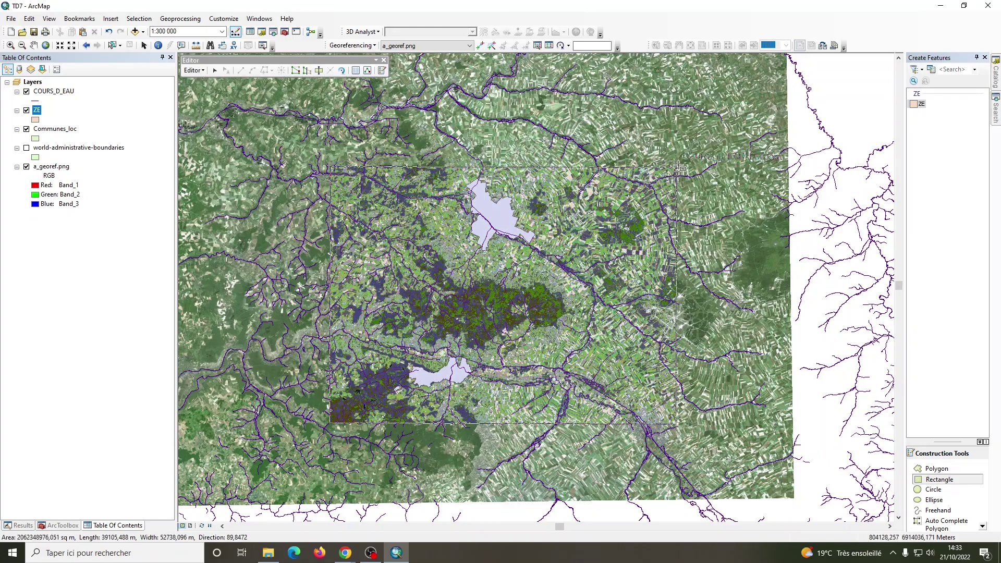
left_click(660, 161)
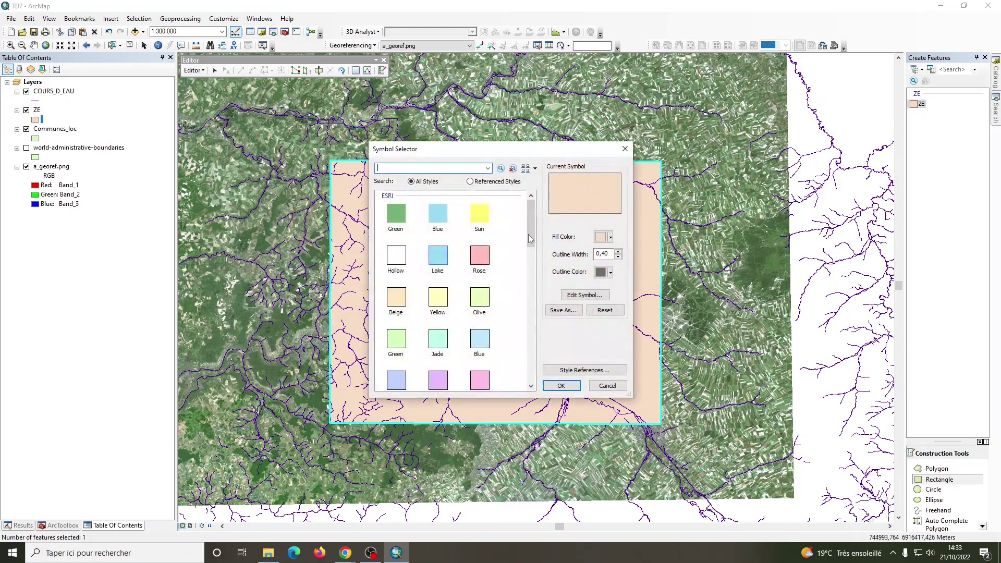
Symbolize the ZE layer with no fill colour and a red outline of width 2.
left_click(610, 237)
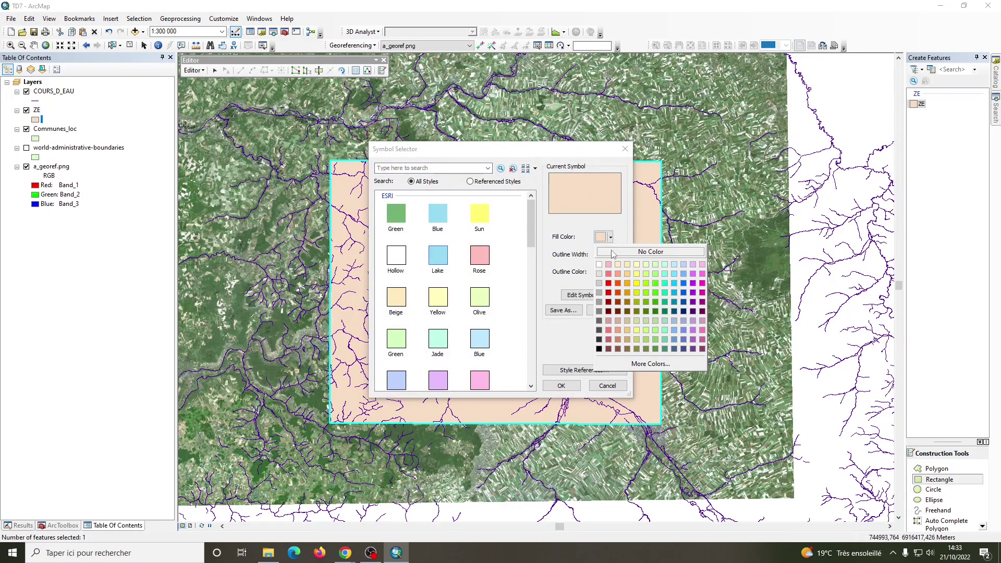
left_click(652, 249)
left_click(617, 251)
left_click(617, 251)
left_click(611, 272)
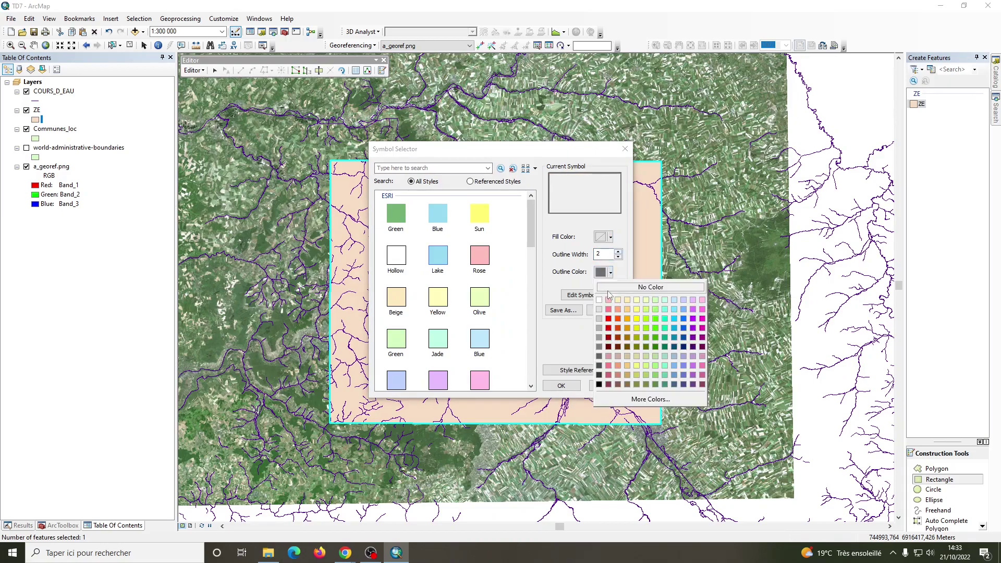
left_click(602, 321)
left_click(561, 385)
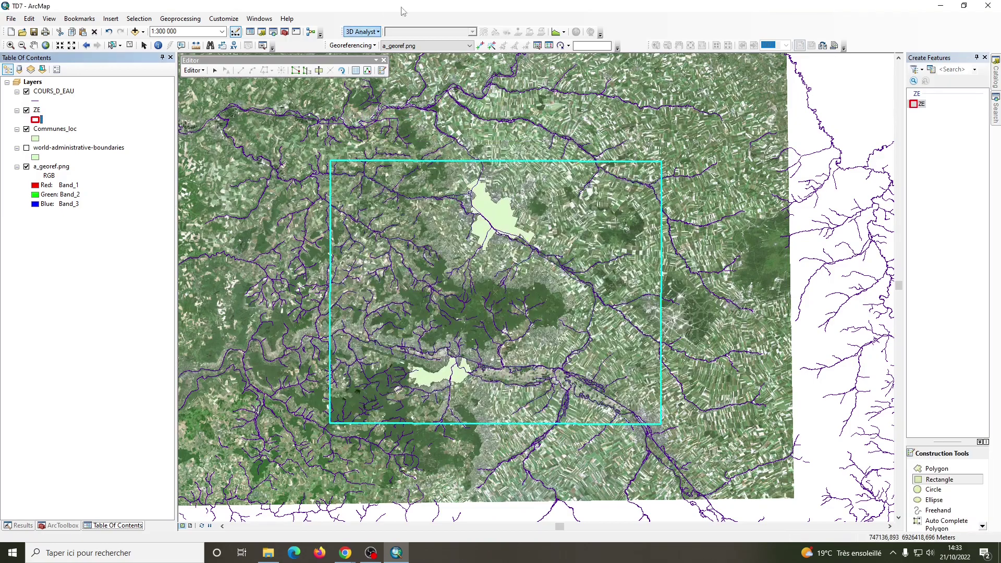
Deselect the ZE rectangle, save the edits and end the edit session.
left_click(130, 45)
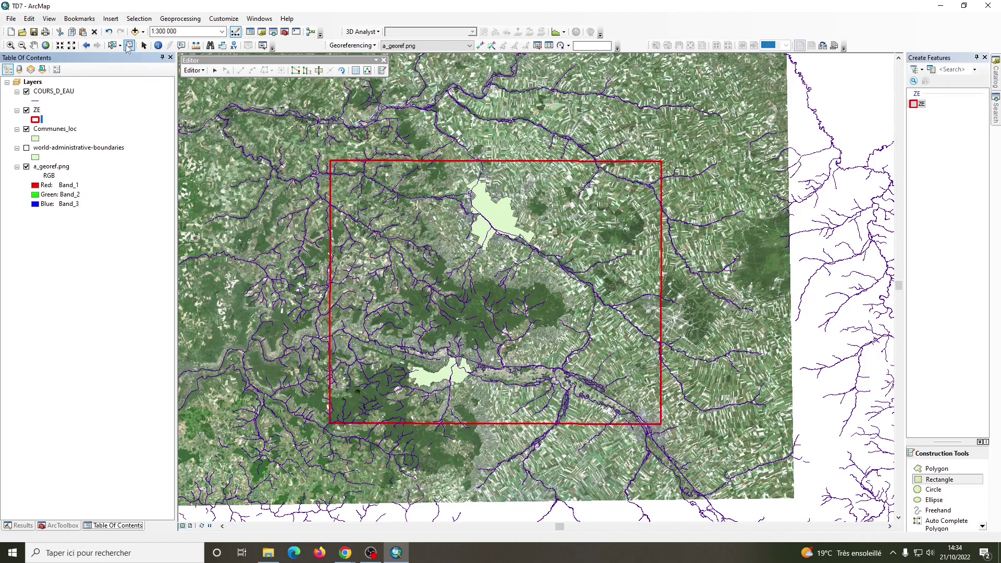
left_click(194, 71)
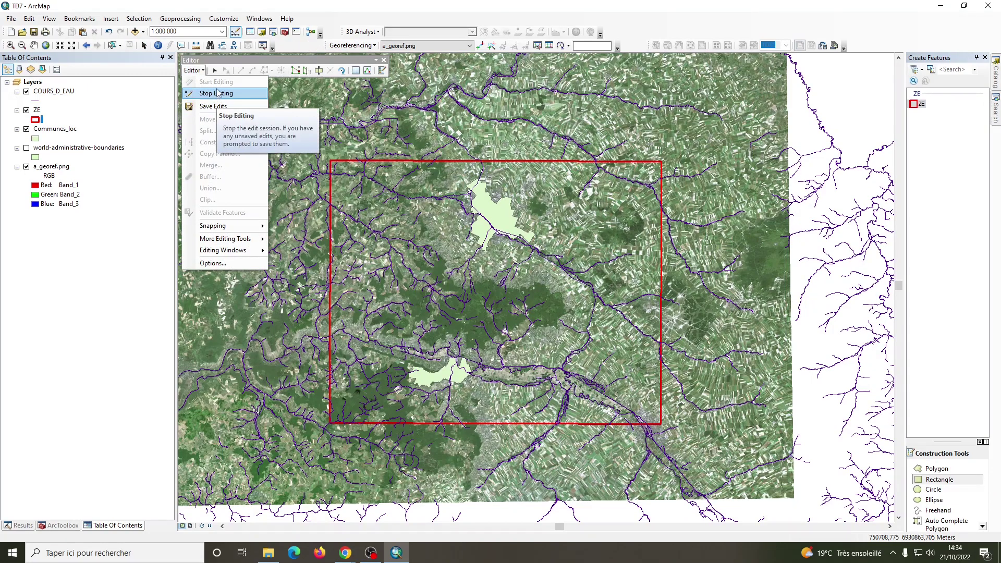
left_click(219, 106)
left_click(194, 71)
left_click(218, 94)
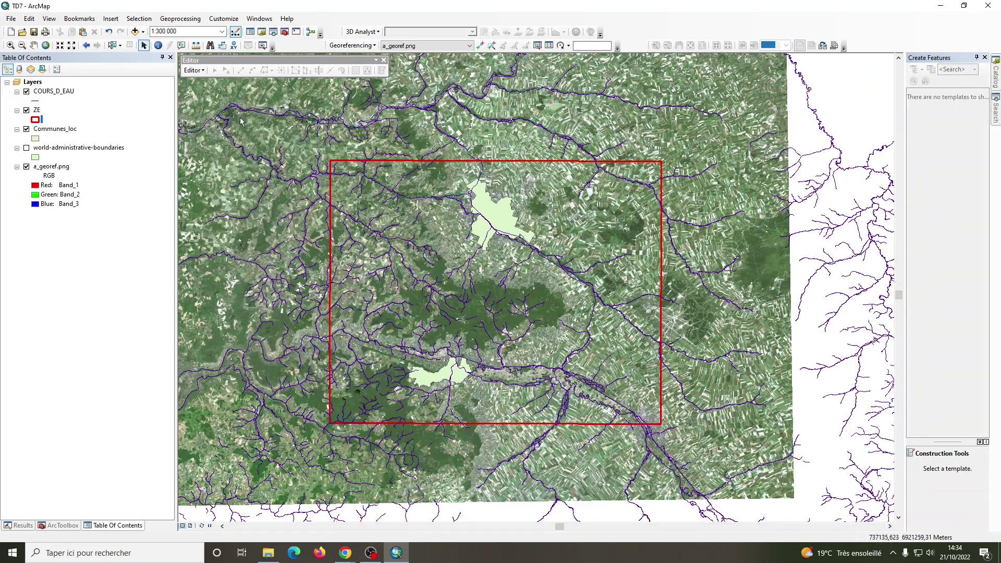
Set up a Clip geoprocessing operation with COURS_D_EAU as the input features.
left_click(180, 18)
left_click(180, 42)
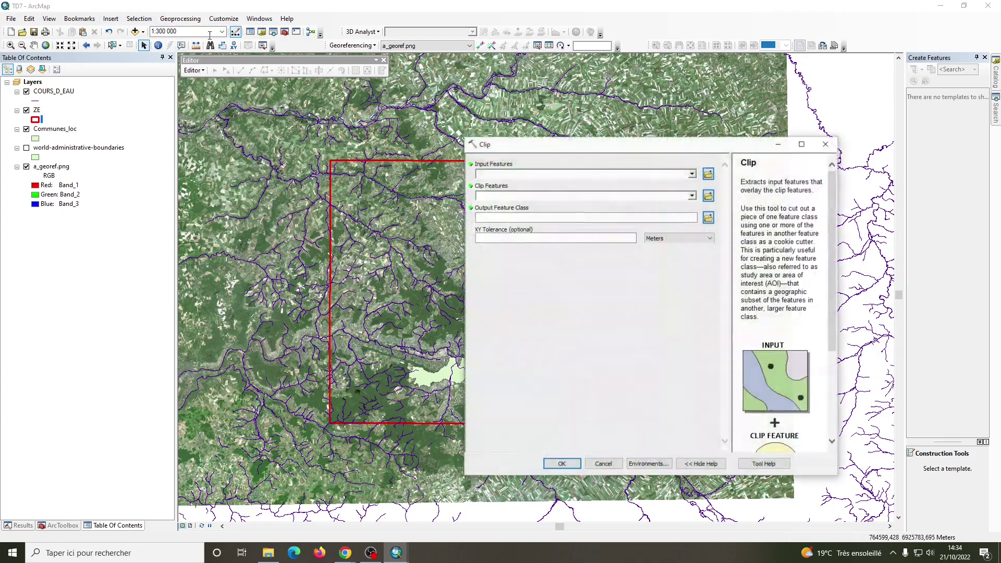
left_click_drag(565, 141, 782, 159)
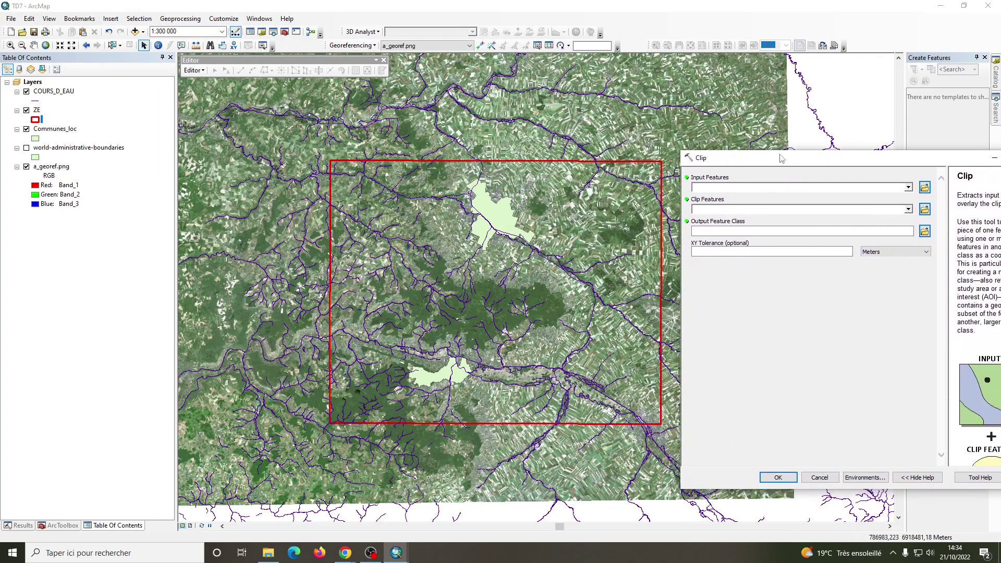
left_click(907, 187)
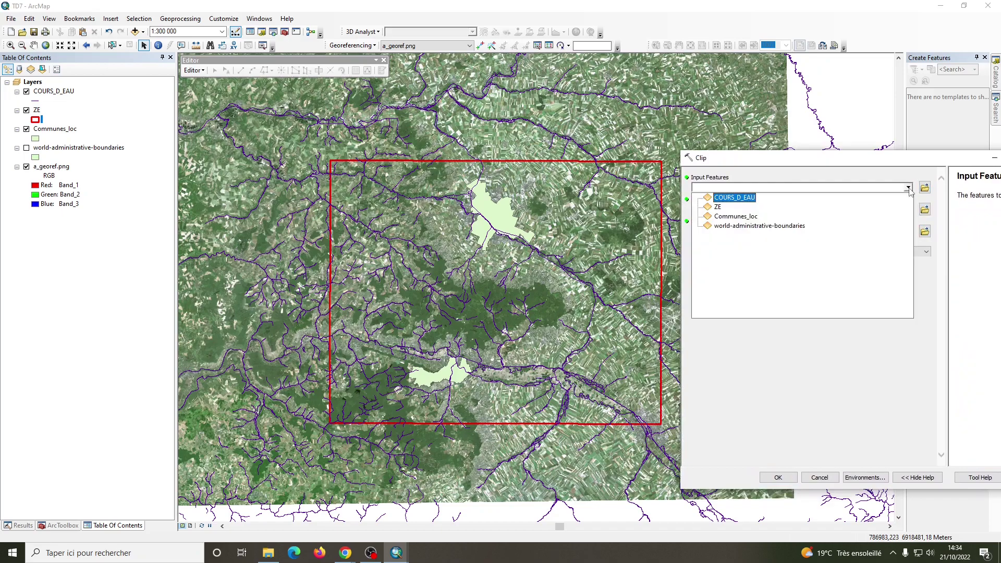
left_click(739, 198)
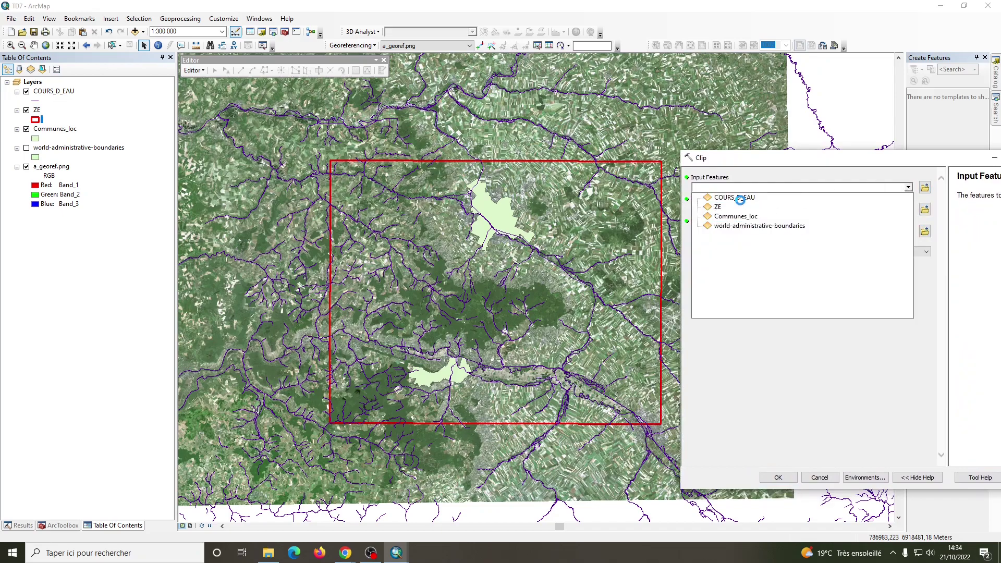
left_click(908, 209)
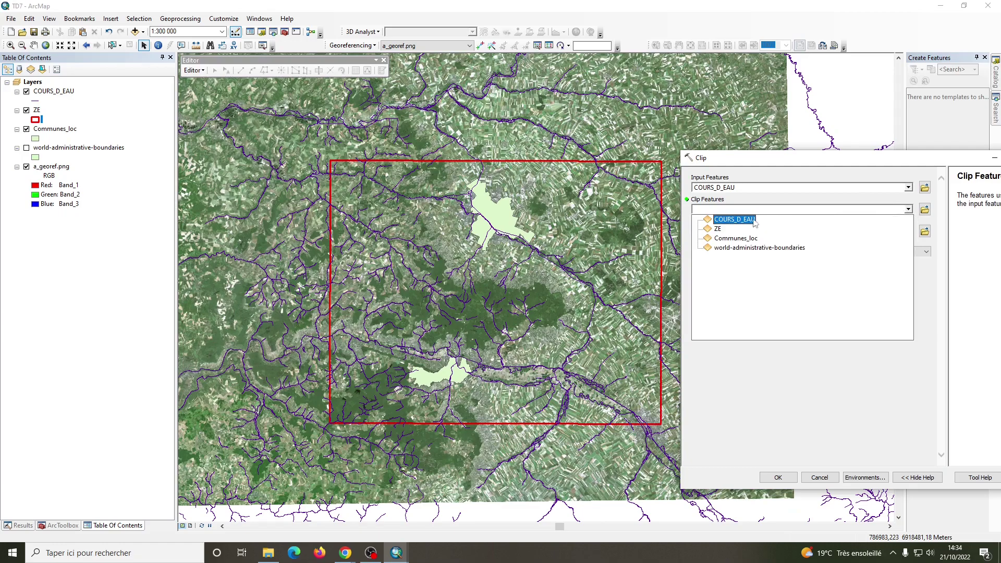
Choose ZE as the clip features for COURS_D_EAU and create a new ZE folder to hold the output.
left_click(726, 228)
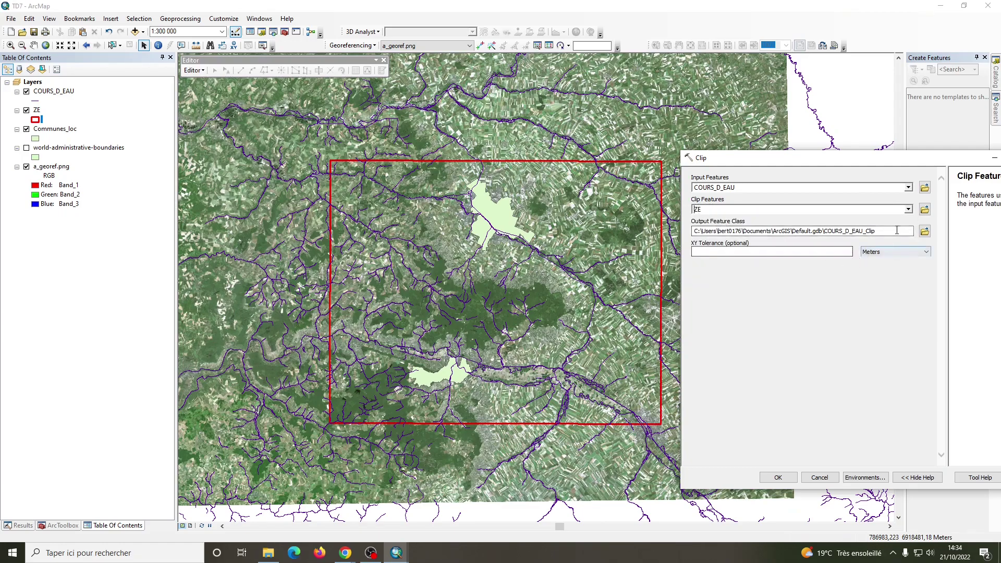
left_click(925, 231)
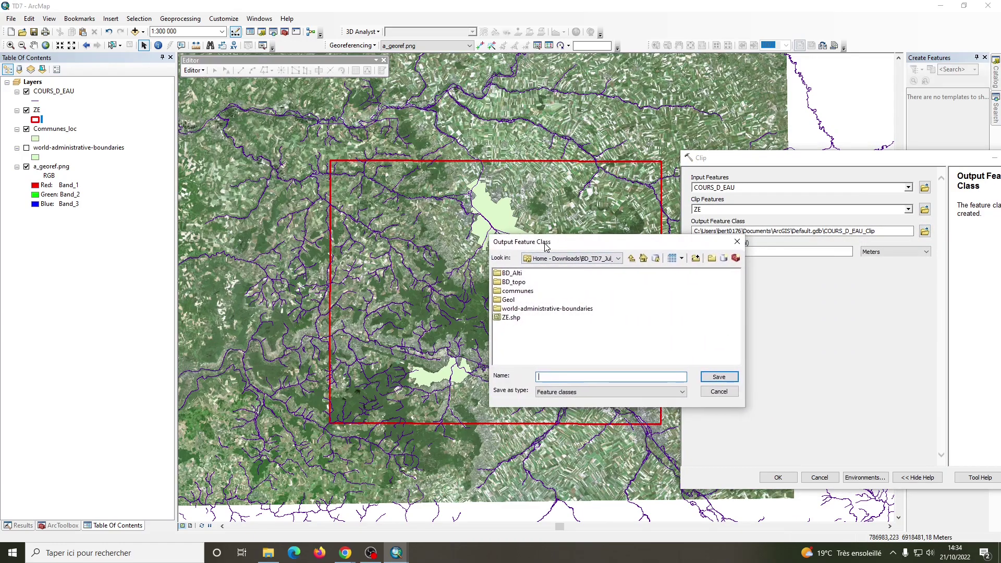
left_click(716, 269)
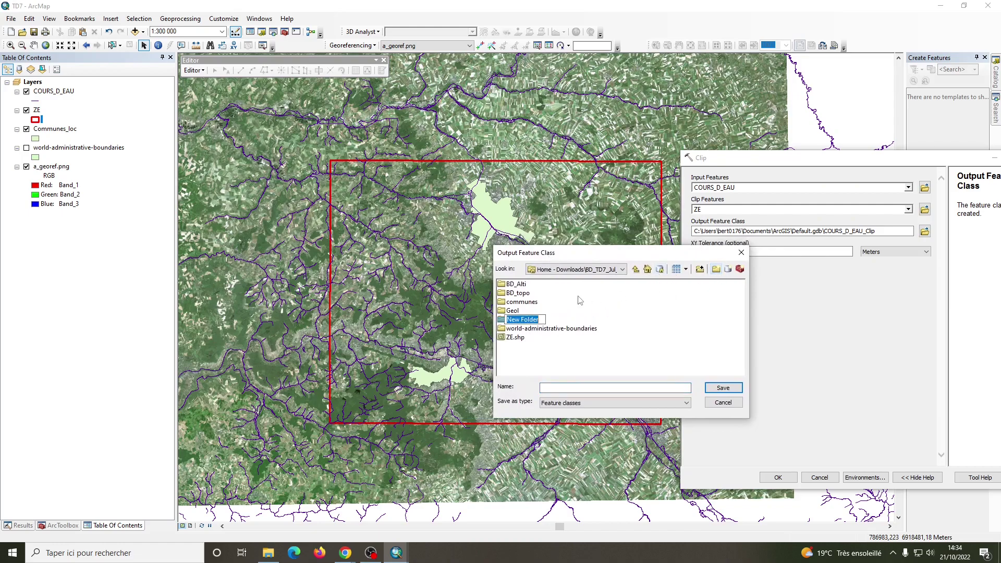
type("ZE")
key("Return")
double_click(511, 328)
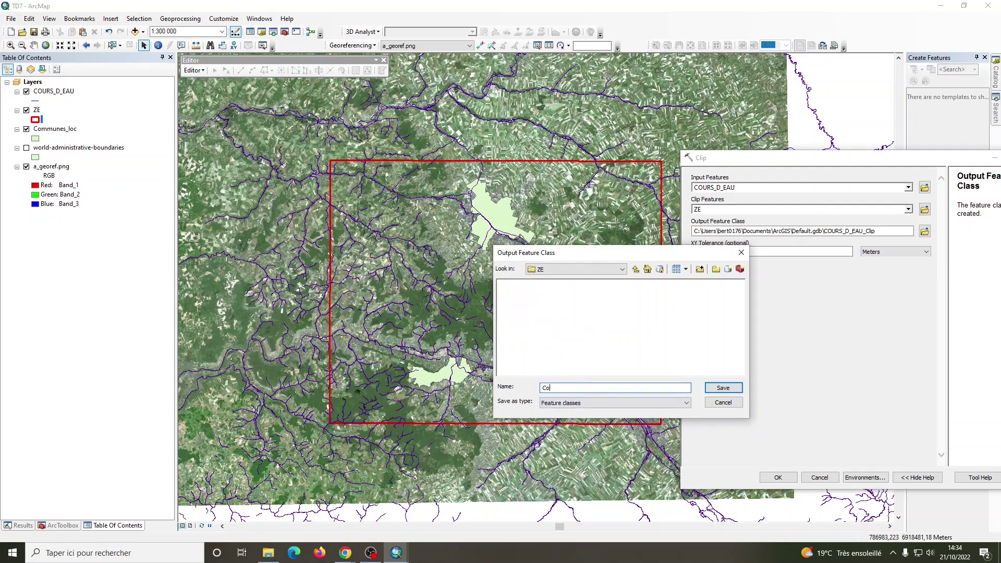
Name the output feature class Cours_eau in the ZE folder and run the clip.
type("Cours_eau")
left_click(723, 387)
left_click(778, 477)
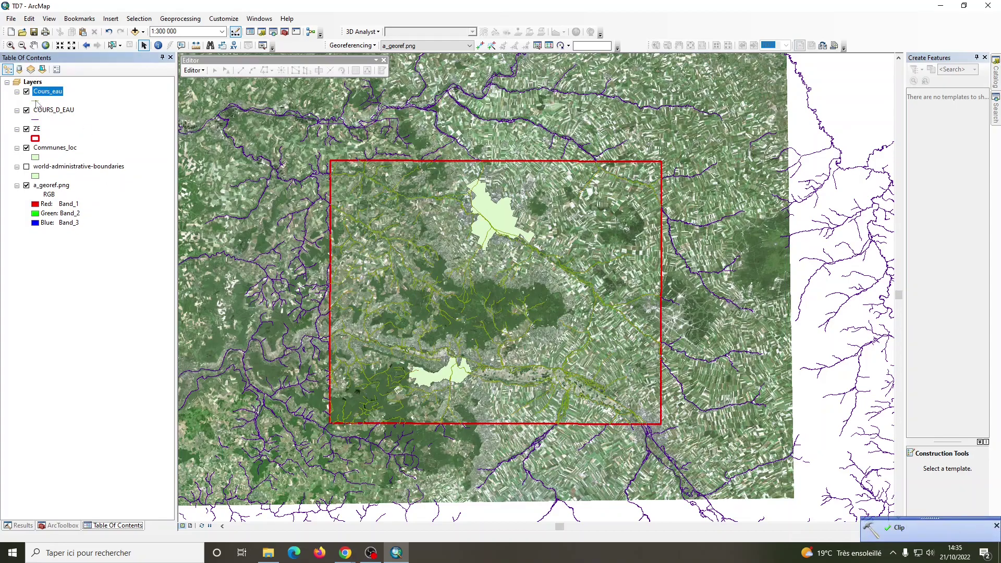
Symbolize the clipped Cours_eau layer with the River line style and increase its line width.
left_click(36, 101)
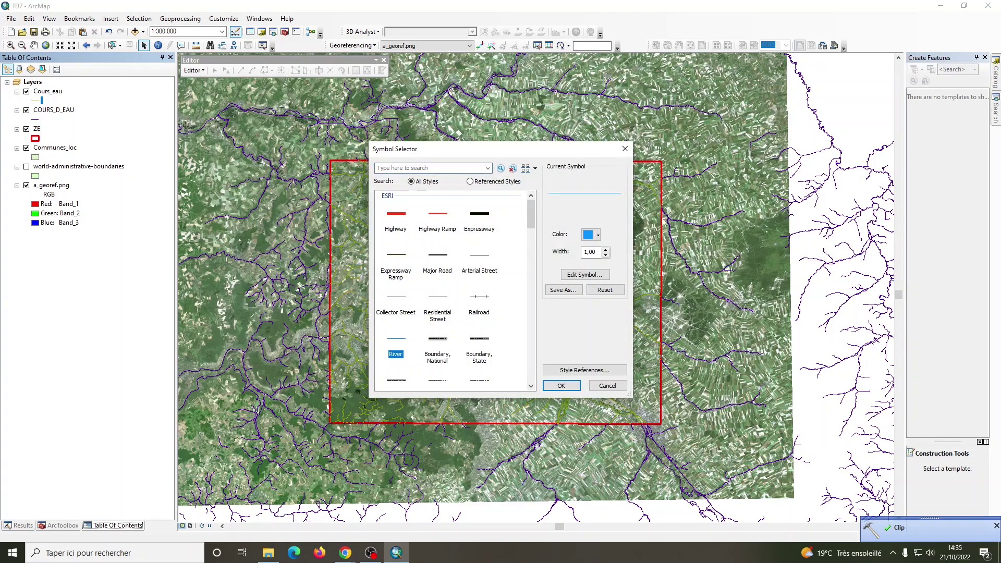
left_click(605, 249)
left_click(605, 249)
left_click(561, 385)
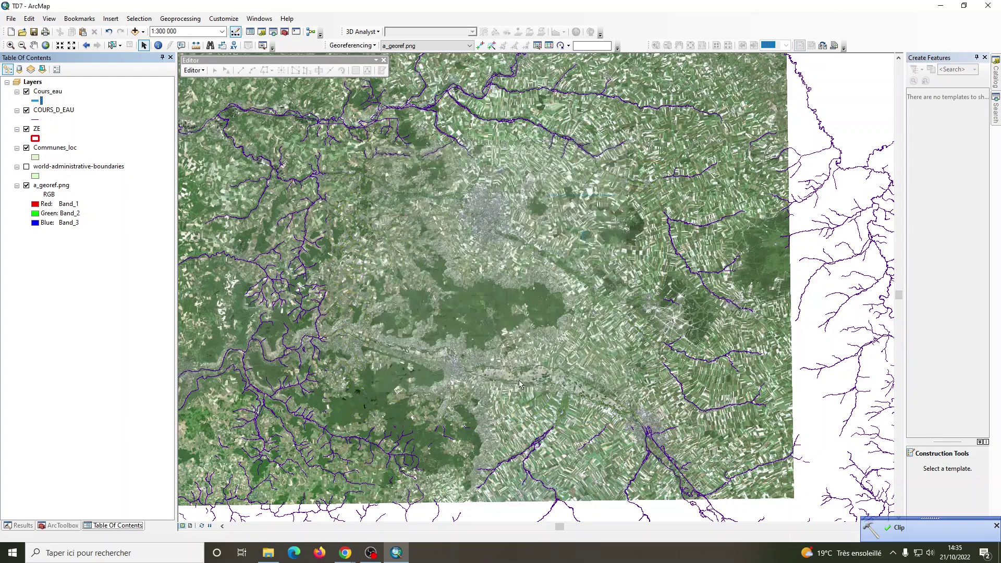
scroll(487, 225, "down", 1)
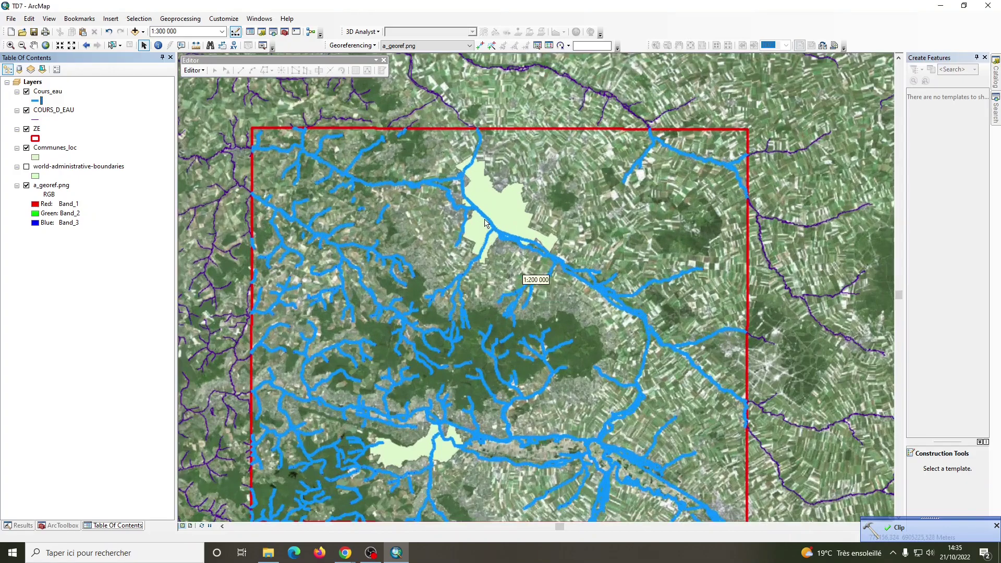
left_click(33, 45)
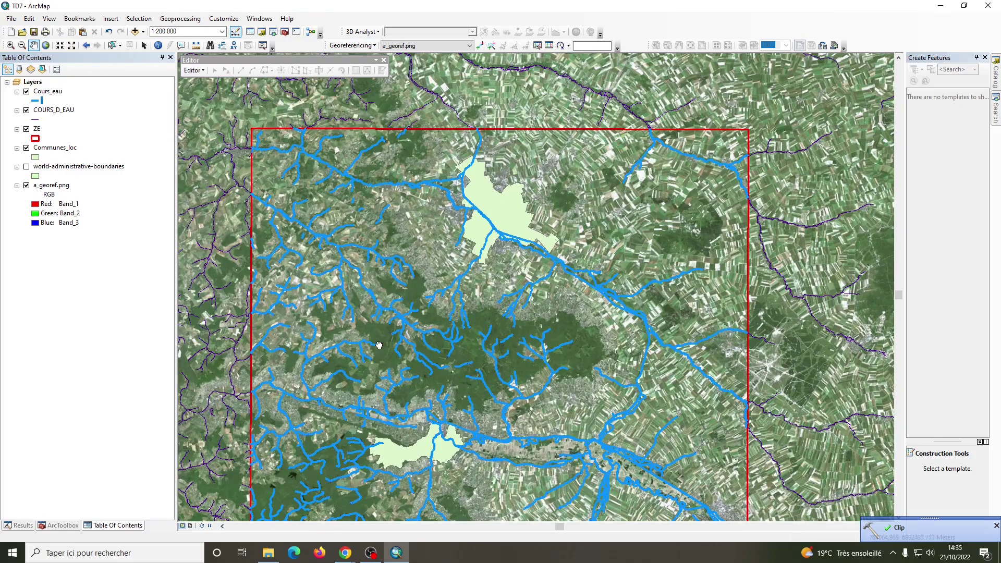
left_click_drag(200, 247, 196, 207)
Browse the 3D Analyst tools in ArcToolbox, including the 3D Features, CityEngine and Conversion toolsets.
left_click(183, 19)
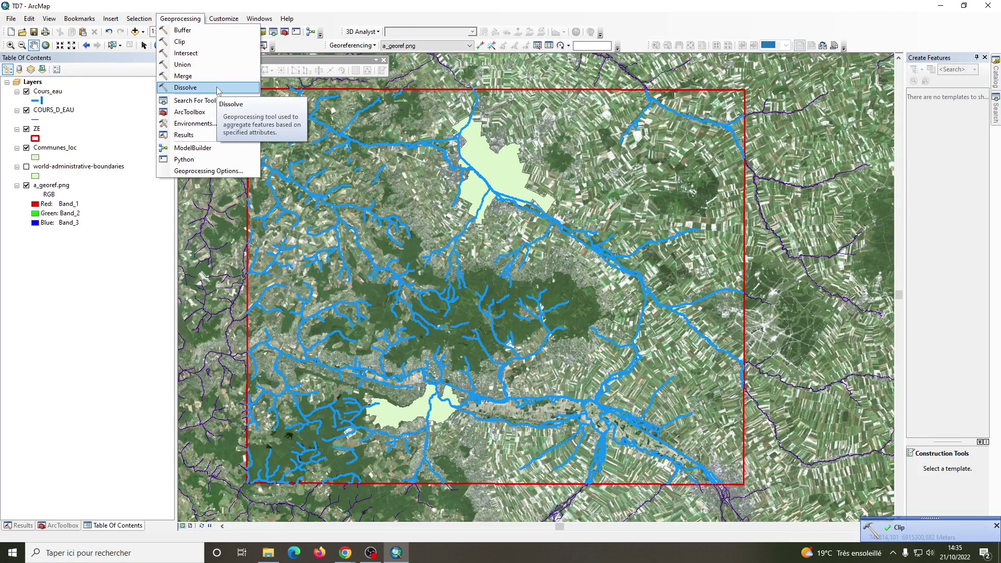
left_click(996, 526)
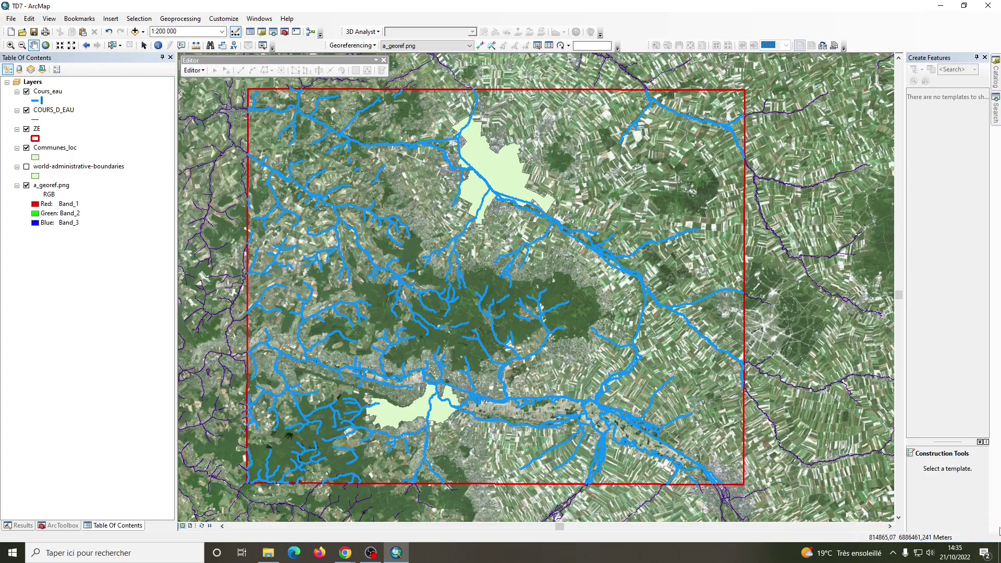
left_click(62, 525)
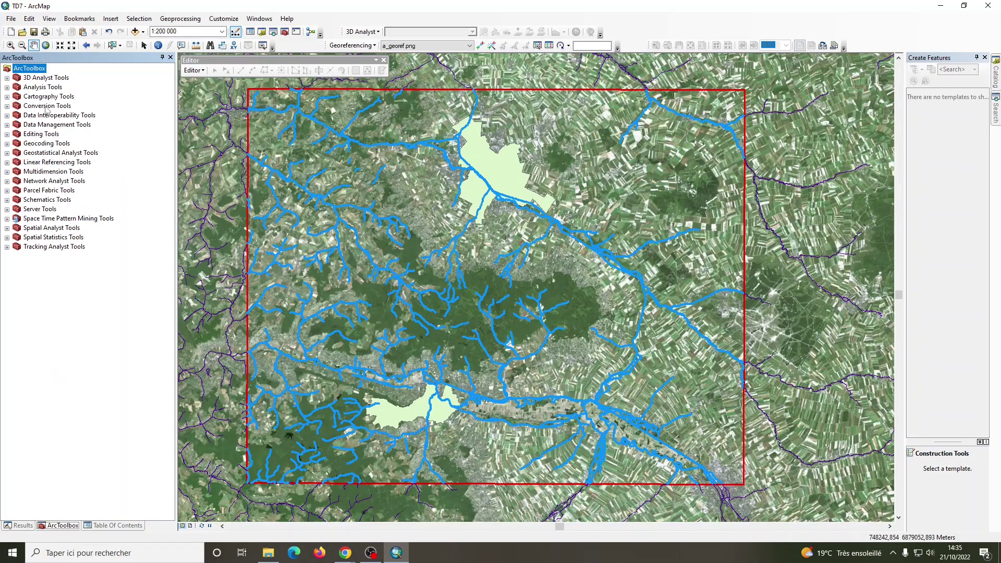
left_click(7, 78)
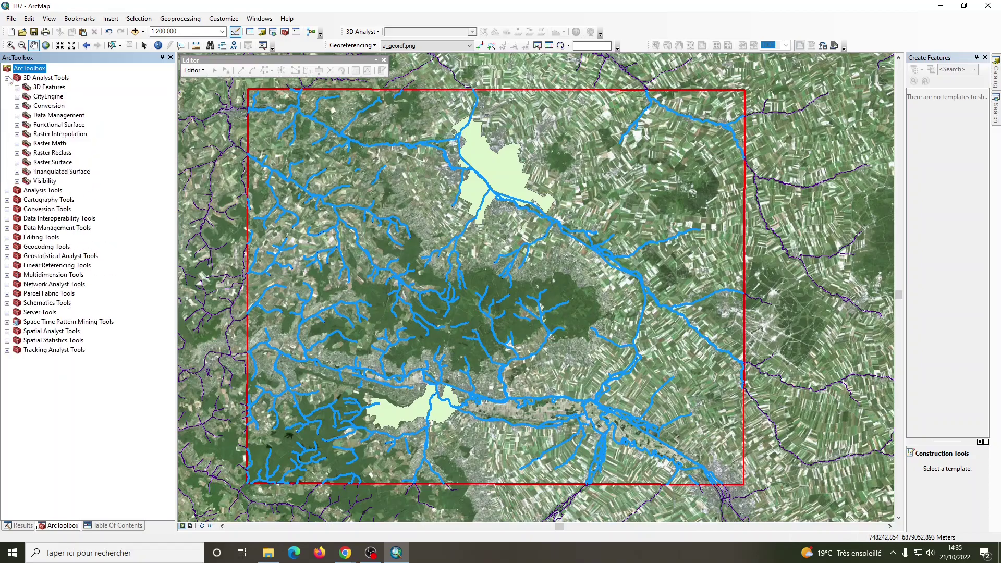
left_click(17, 87)
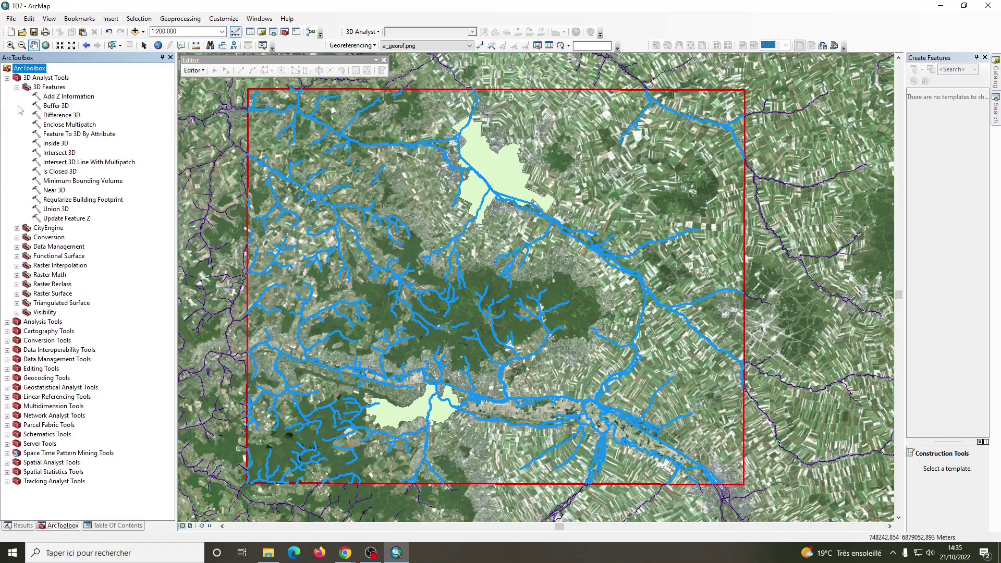
left_click(17, 229)
left_click(16, 257)
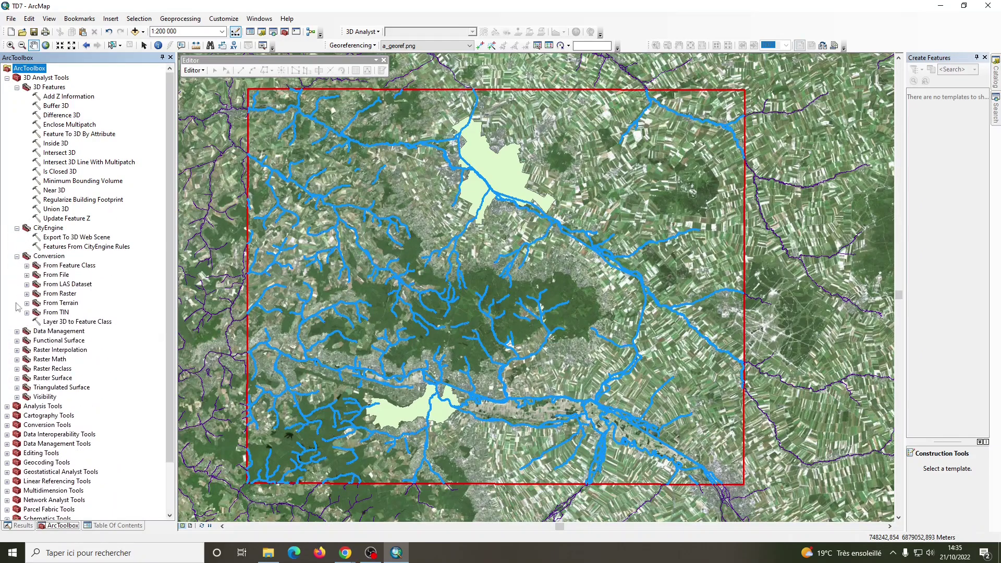
left_click(27, 265)
left_click(27, 294)
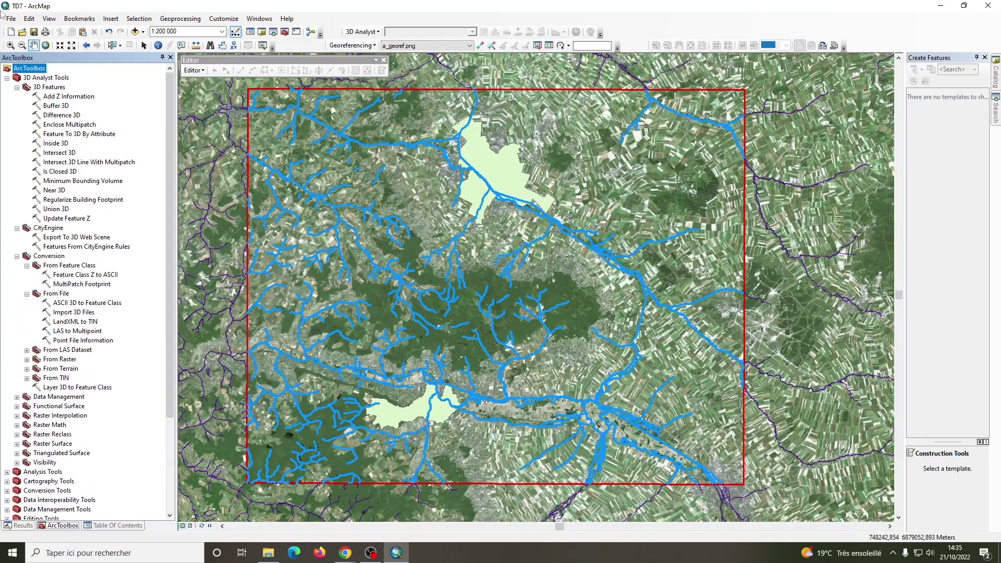
left_click(7, 78)
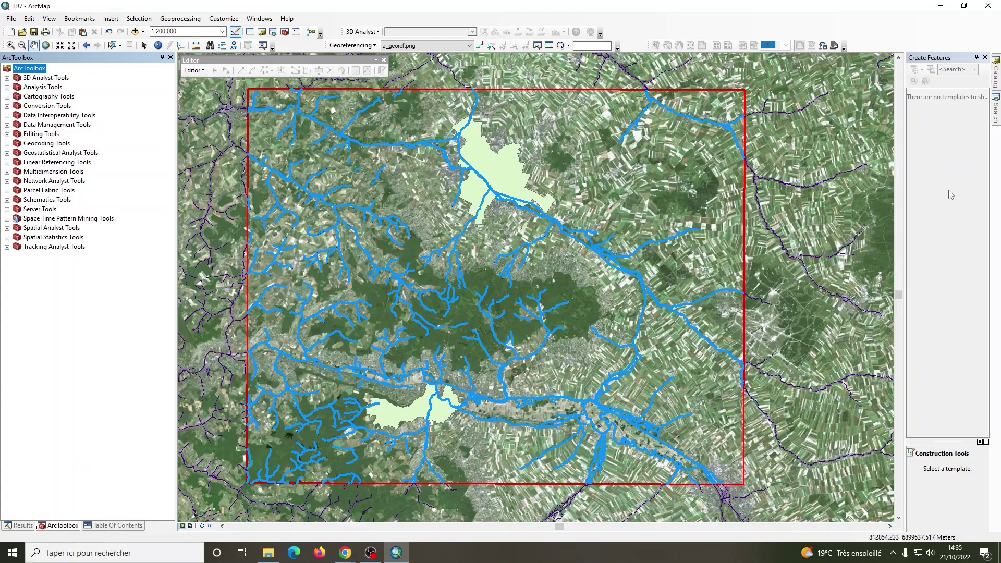
Search the available tools for "Features" and look through the result pages.
left_click(996, 112)
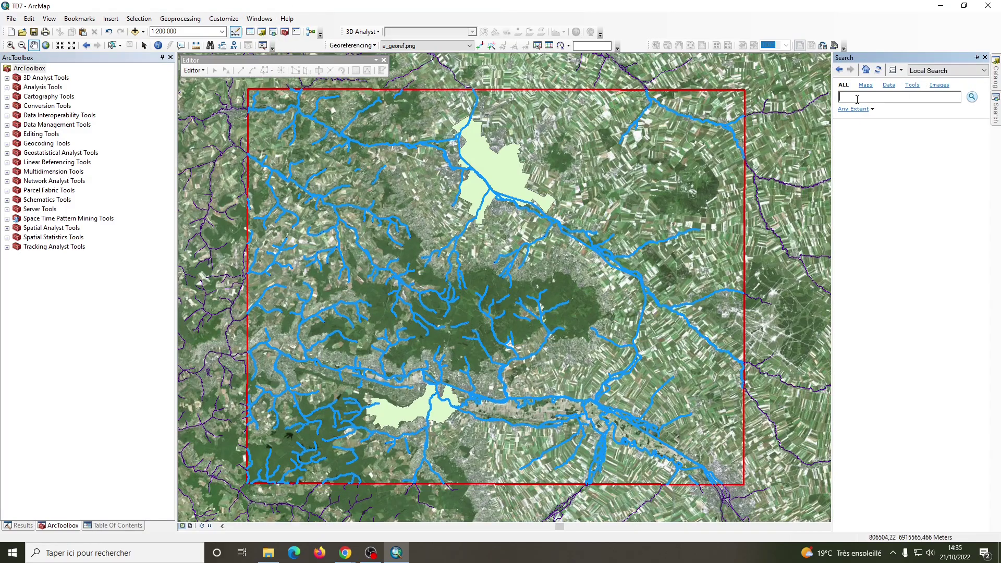
left_click(995, 76)
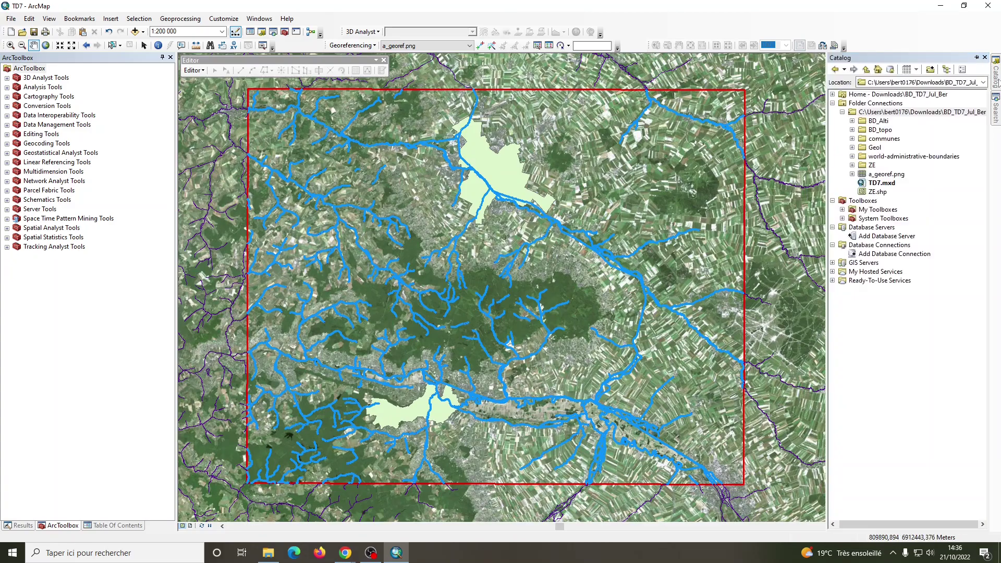
left_click(997, 118)
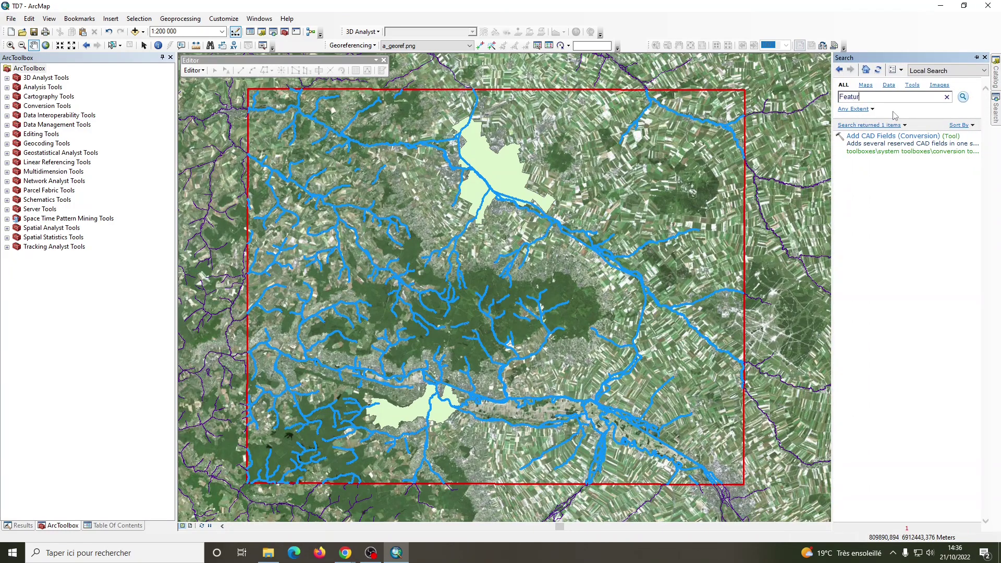
key("Return")
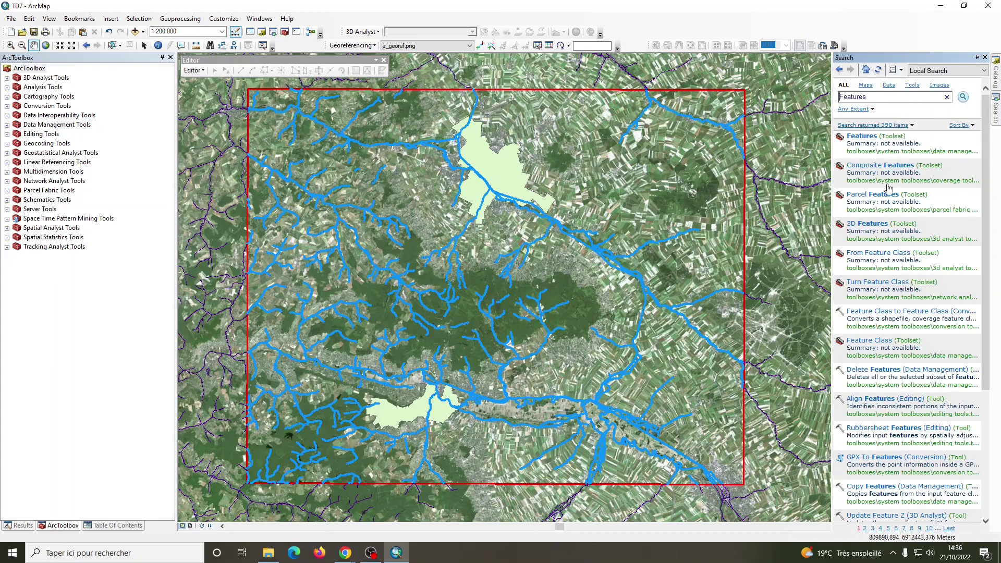
scroll(912, 216, "down", 3)
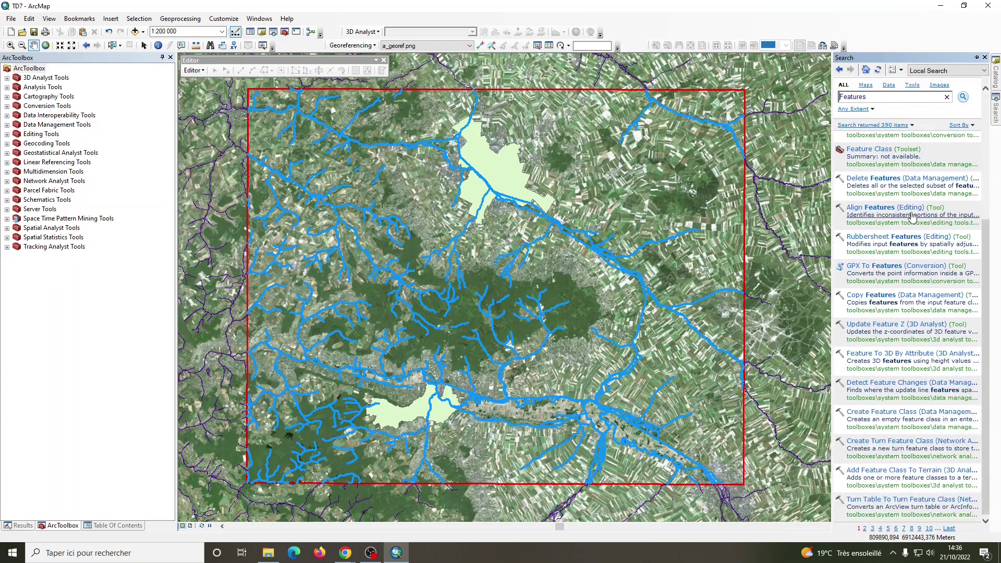
scroll(928, 531, "up", 3)
left_click(928, 529)
scroll(920, 417, "down", 5)
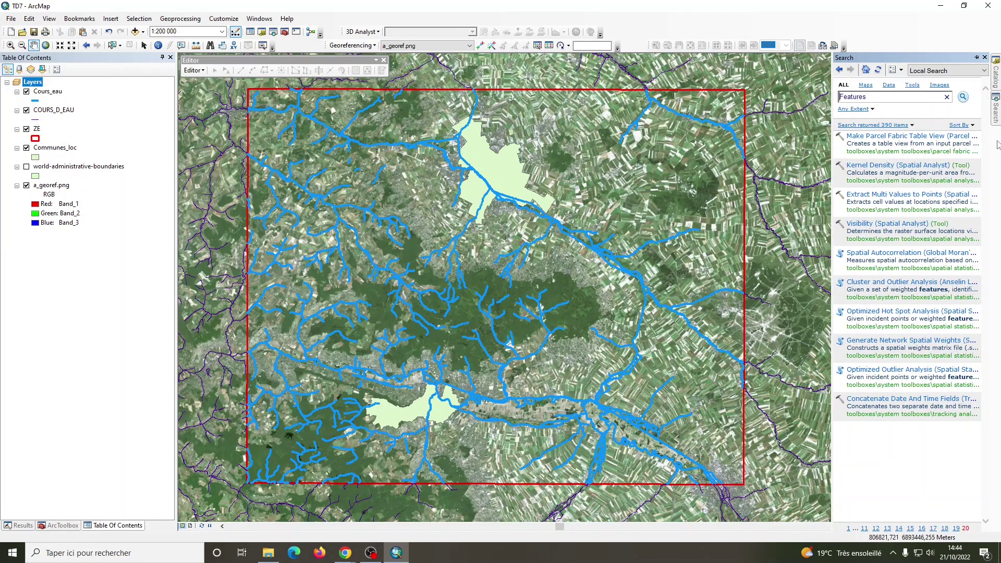
left_click(984, 57)
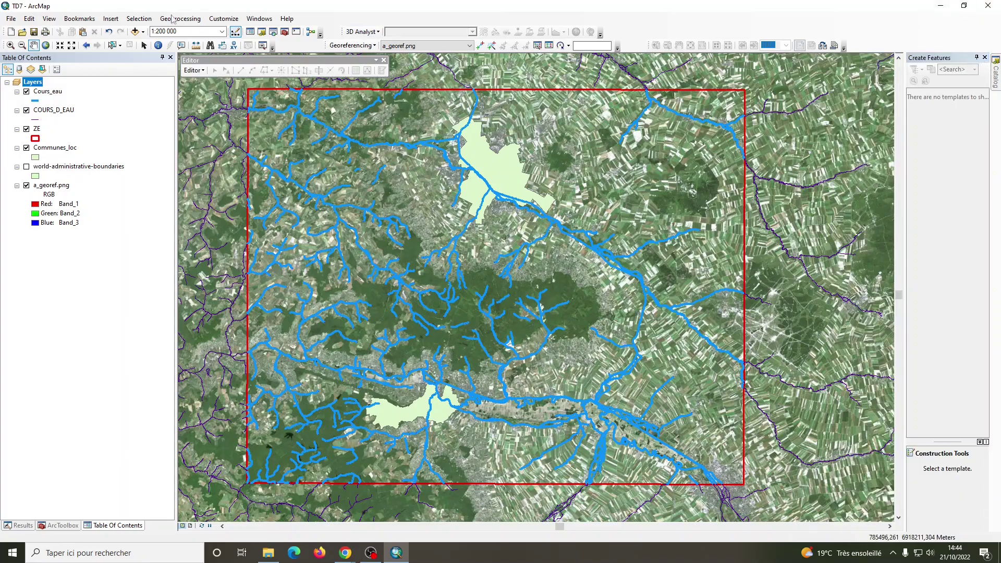
Add GEO050K_HARM_051_S_FGEOL_2154.shp from the Geol folder to the map, placing the layer between COURS_D_EAU and ZE.
left_click(223, 19)
left_click(178, 19)
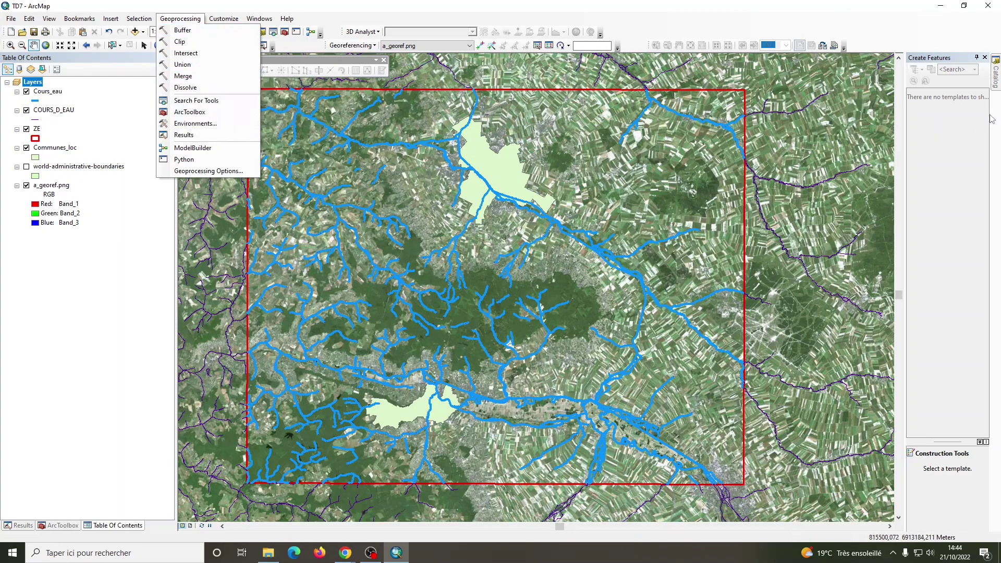
left_click(996, 81)
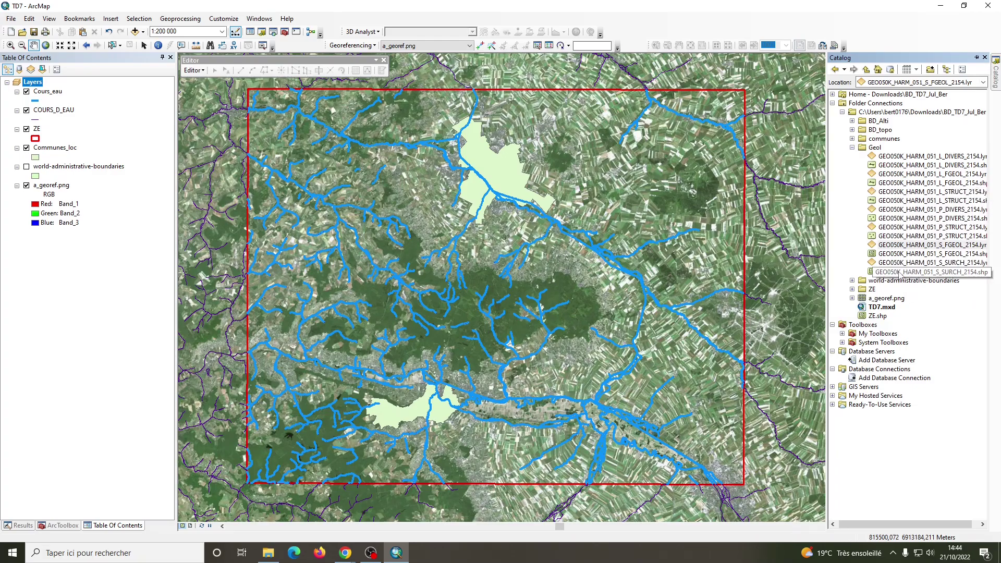
left_click_drag(900, 253, 78, 125)
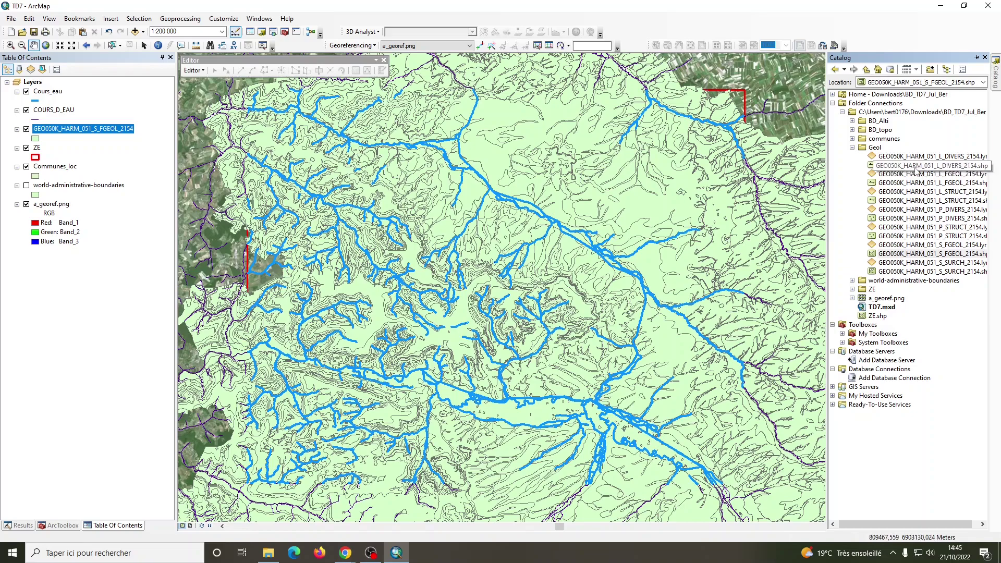
Add TRONCON_DE_ROUTE.shp from the TRANSPORT folder of BD_topo to the map.
double_click(867, 148)
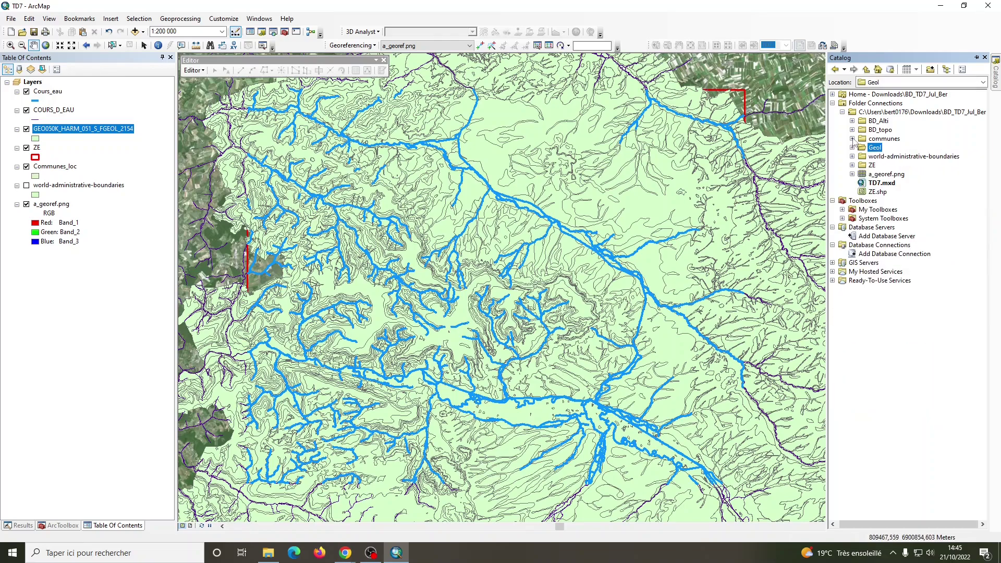
left_click(852, 130)
left_click(853, 129)
left_click(852, 165)
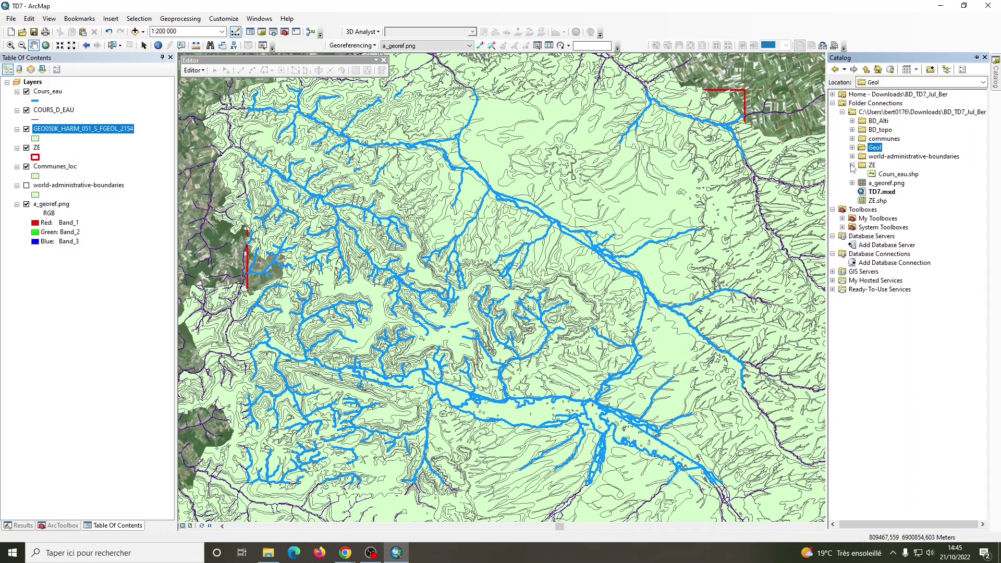
left_click(852, 166)
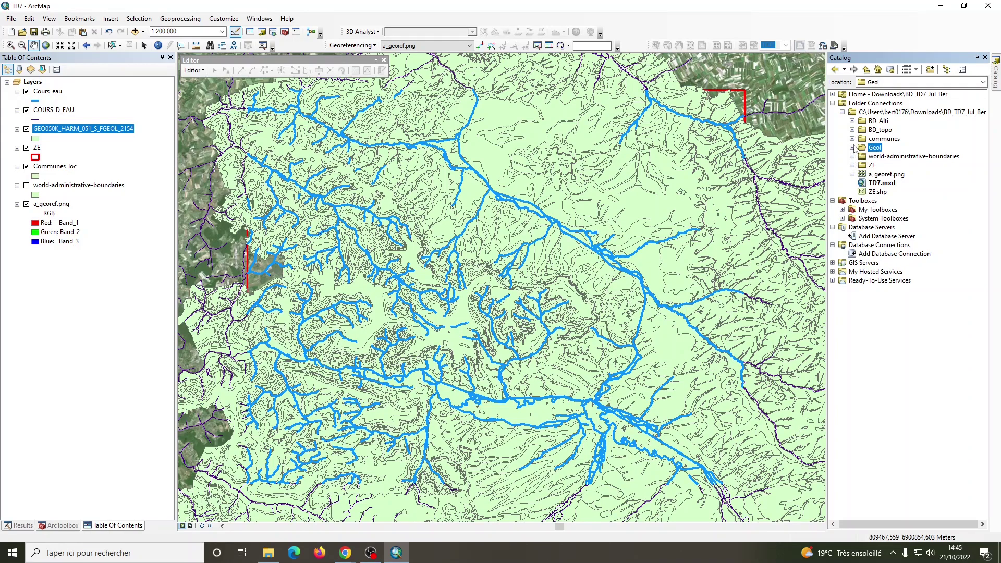
left_click(852, 130)
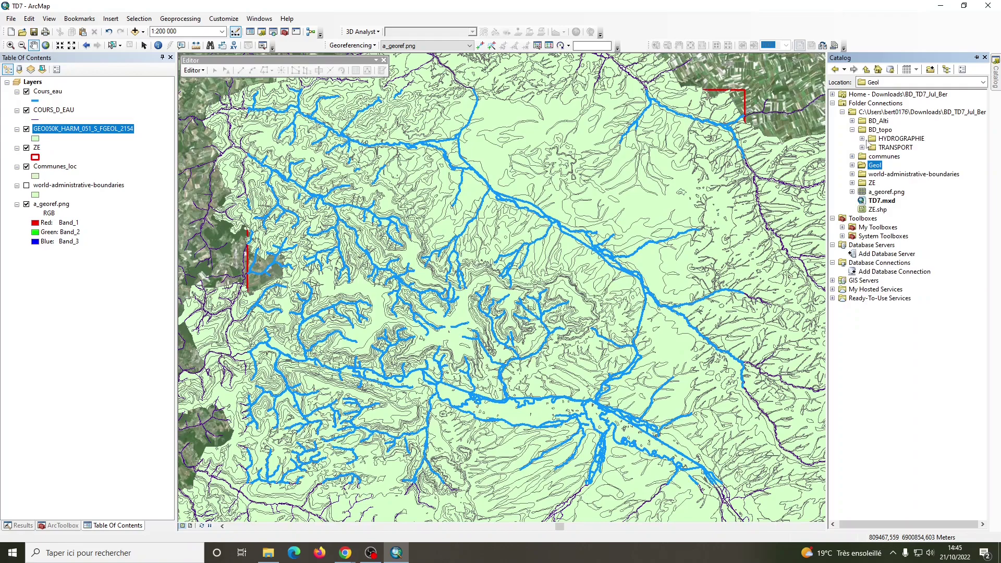
left_click(862, 147)
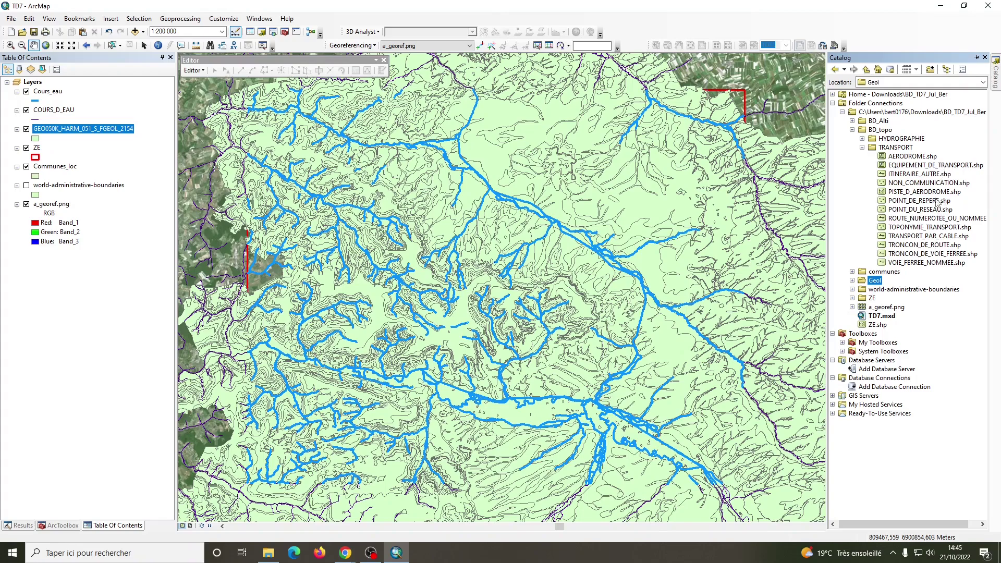
left_click(928, 264)
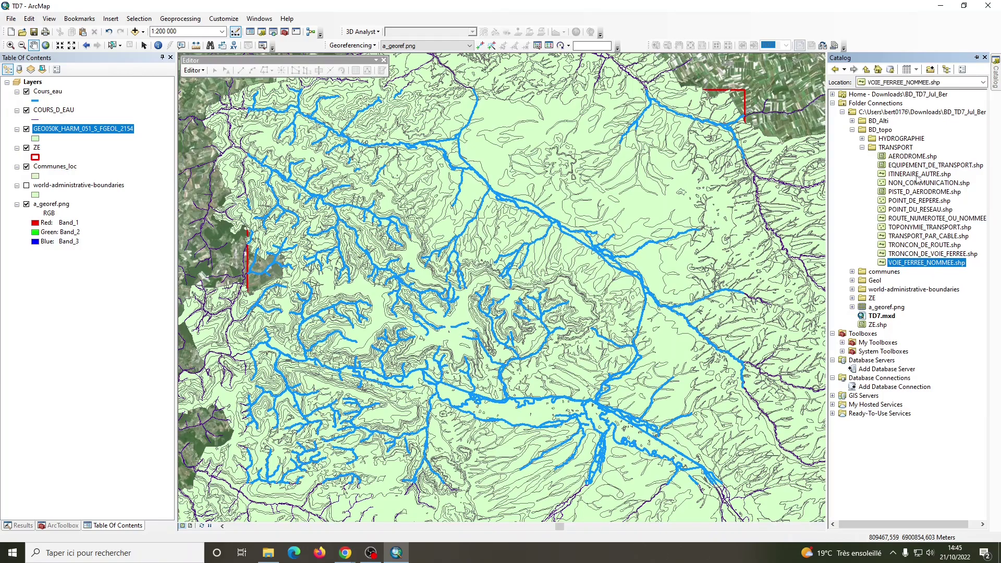
left_click_drag(912, 248, 548, 229)
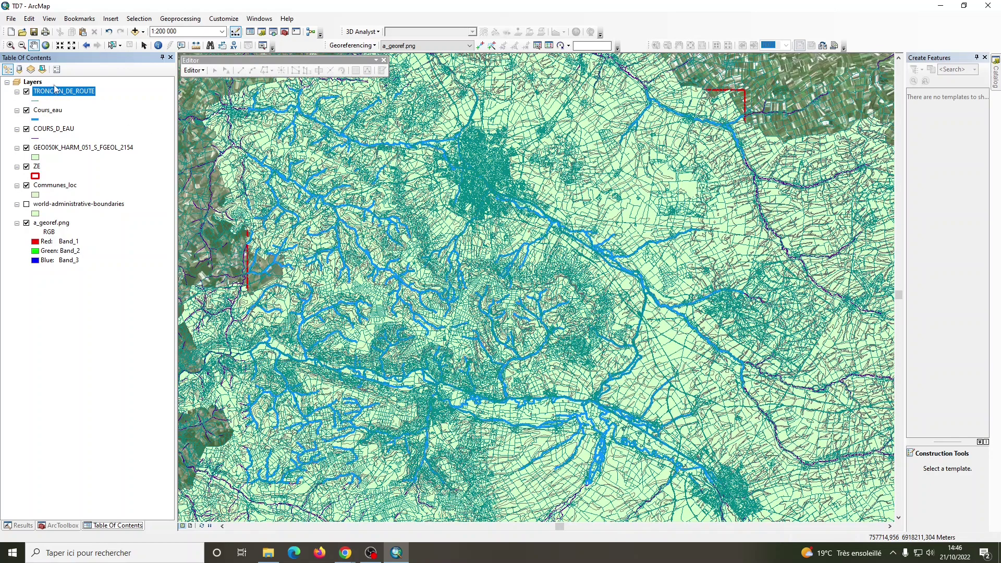
Clip the TRONCON_DE_ROUTE layer to the ZE boundary, saving the output as Route.shp.
left_click(169, 19)
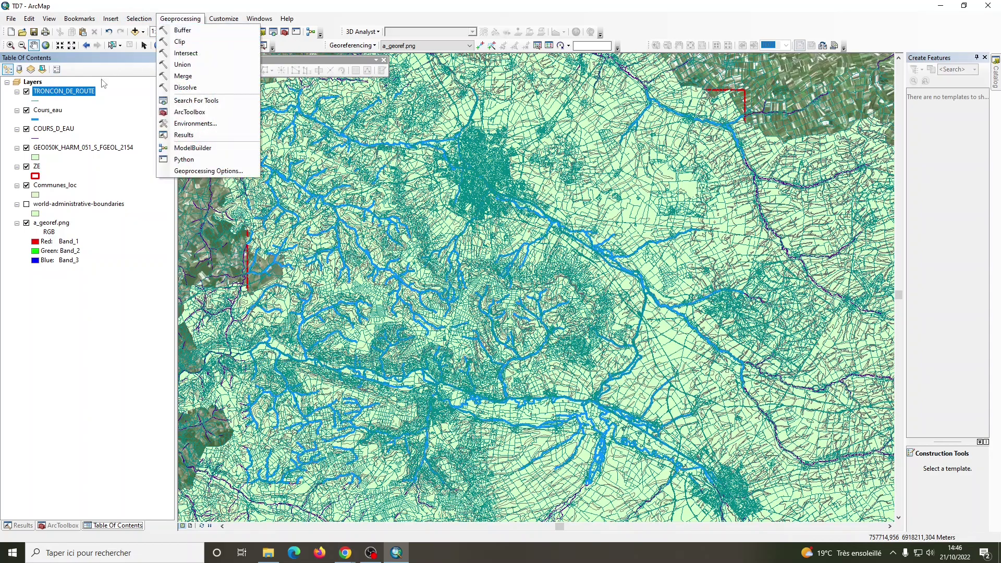
left_click(180, 42)
left_click(589, 187)
left_click(412, 194)
left_click(588, 208)
left_click(396, 226)
left_click(605, 232)
type("Route.shp")
key("Return")
Clip GEO050K_HARM_051_S_FGEOL_2154 to the ZE boundary and save the output as geol.shp in the ZE folder.
left_click(179, 41)
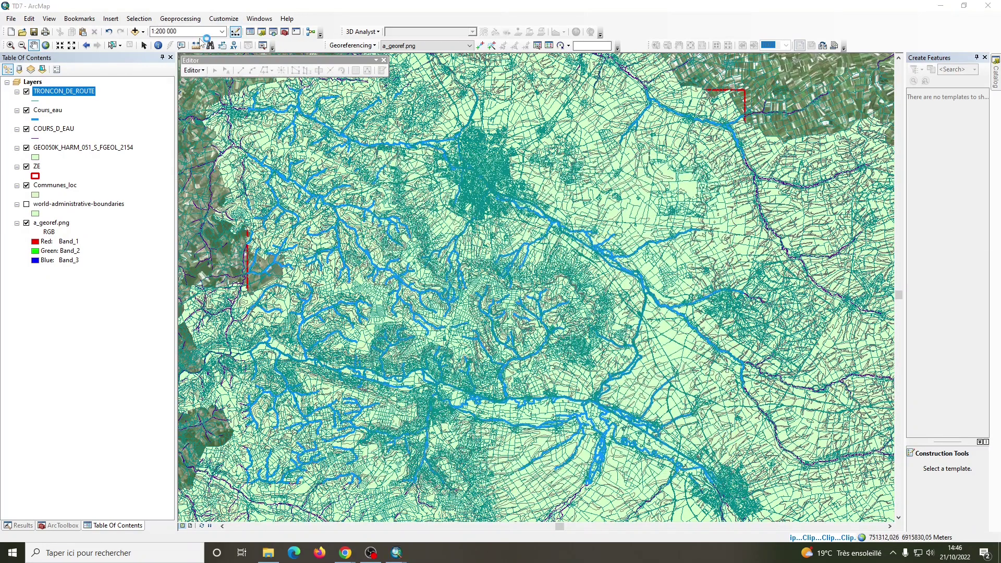
left_click(588, 187)
left_click(443, 224)
left_click(588, 208)
left_click(397, 256)
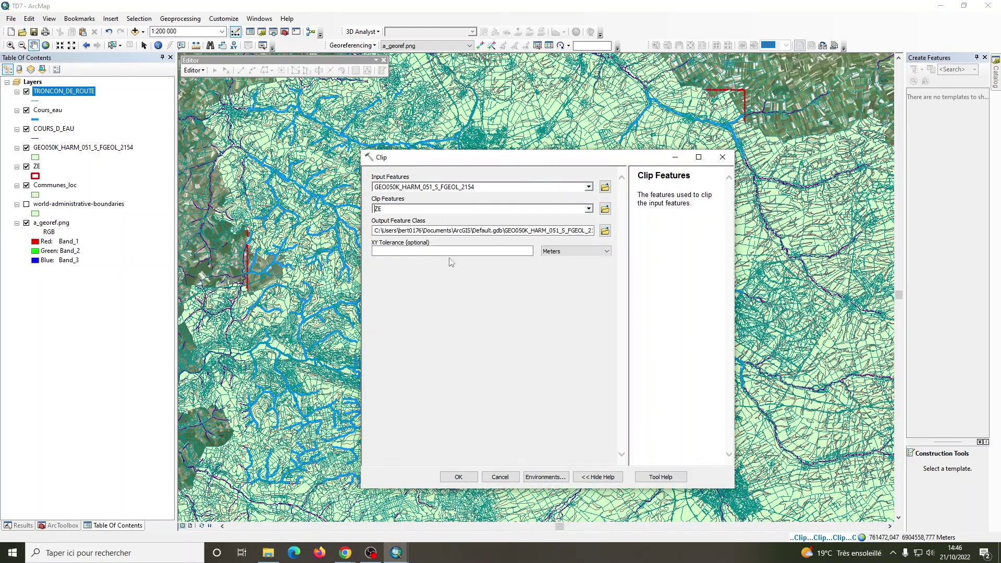
left_click(605, 230)
type("geol.shp")
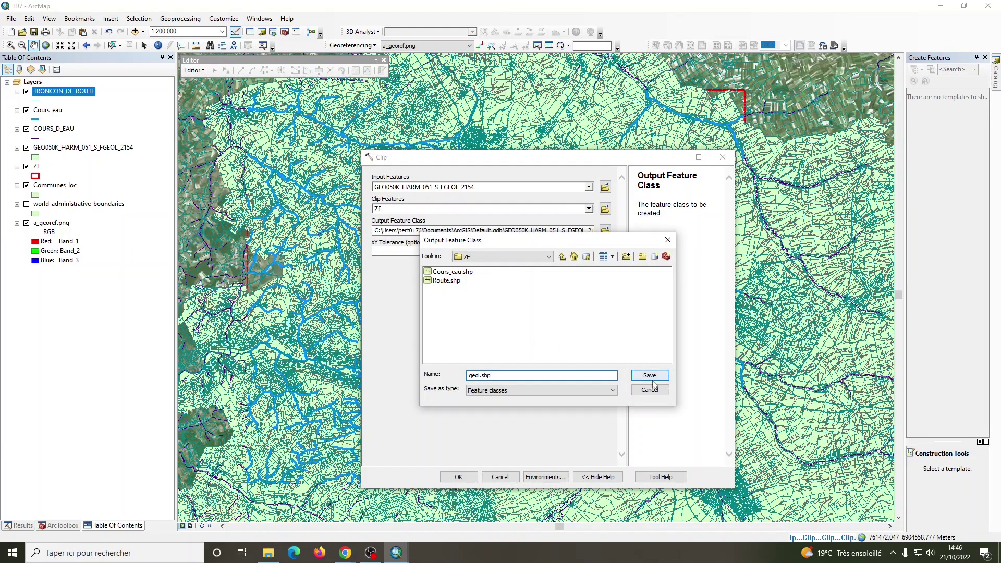
left_click(650, 374)
left_click(458, 477)
Check the geoprocessing results of the current session, and return to the layer list.
left_click(183, 19)
left_click(187, 135)
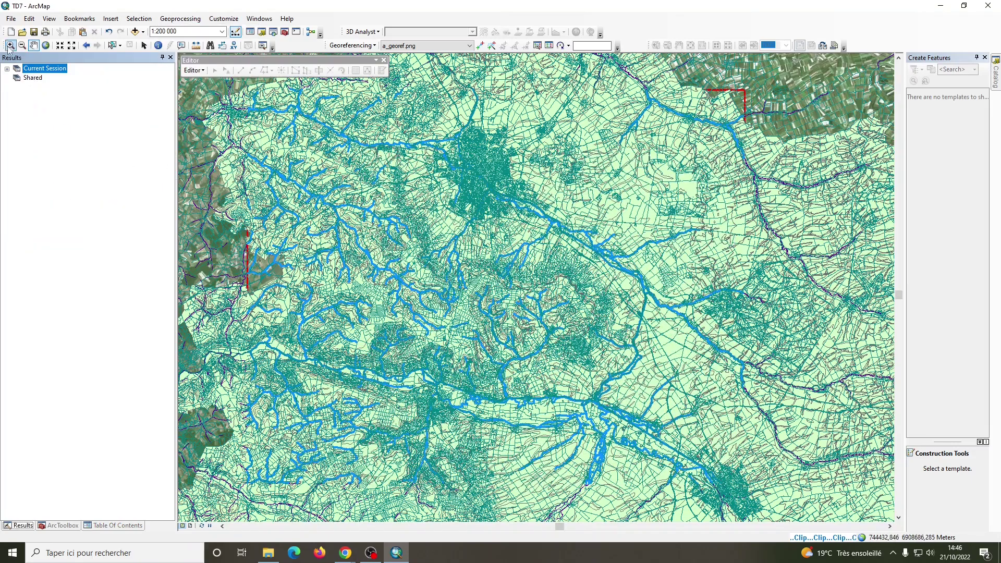
left_click(114, 525)
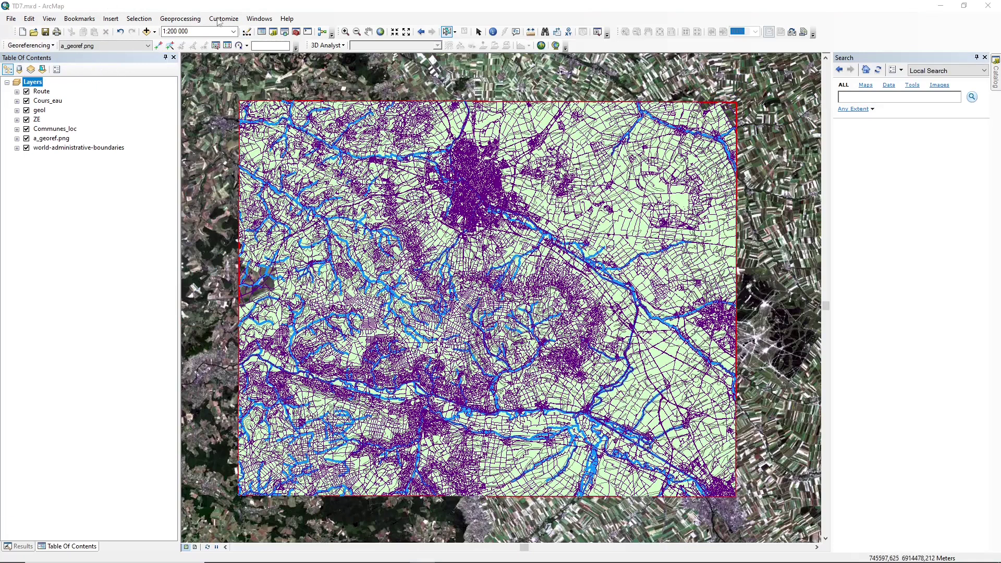
left_click(225, 18)
left_click(224, 19)
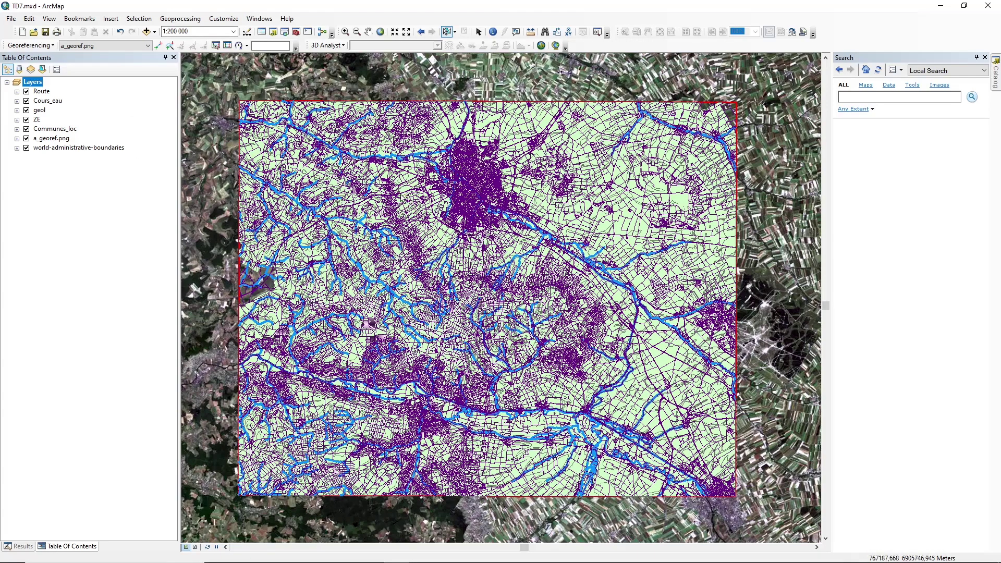
left_click(402, 194)
left_click(217, 125)
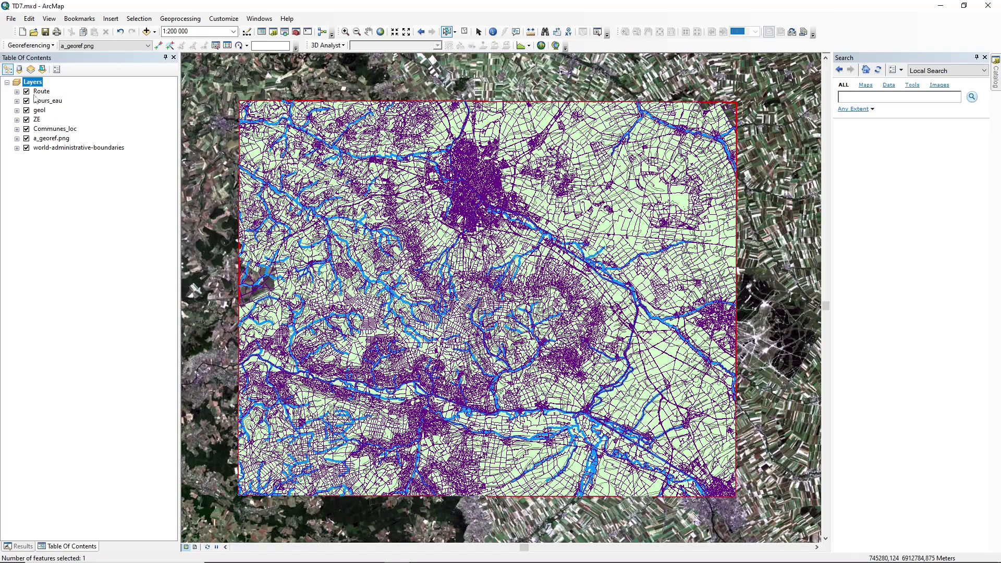
Expand the legend entries of the Route, Cours_eau, geol, ZE, Communes_loc and a_georef.png layers.
left_click(17, 91)
left_click(16, 110)
left_click(16, 129)
left_click(17, 148)
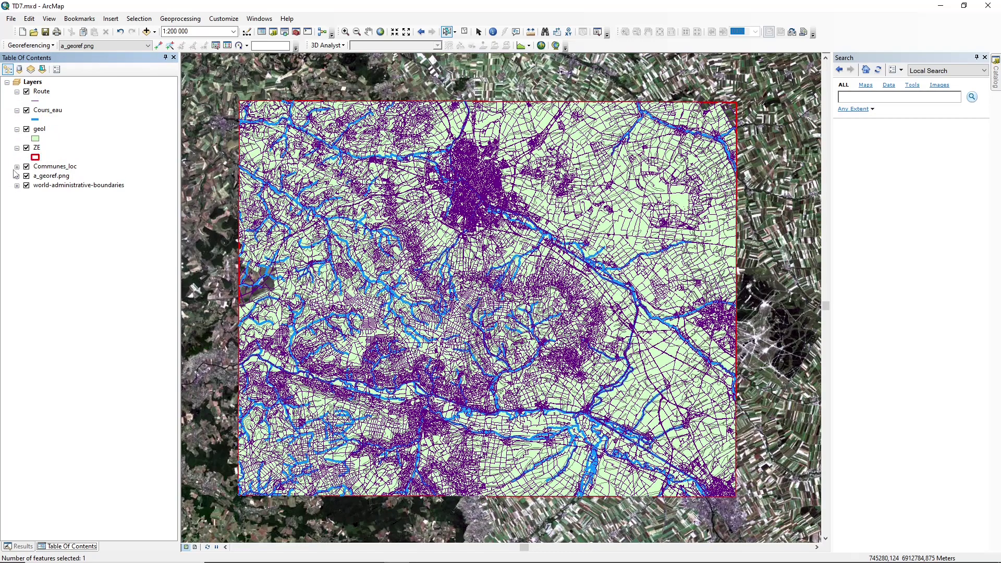
left_click(17, 167)
left_click(17, 185)
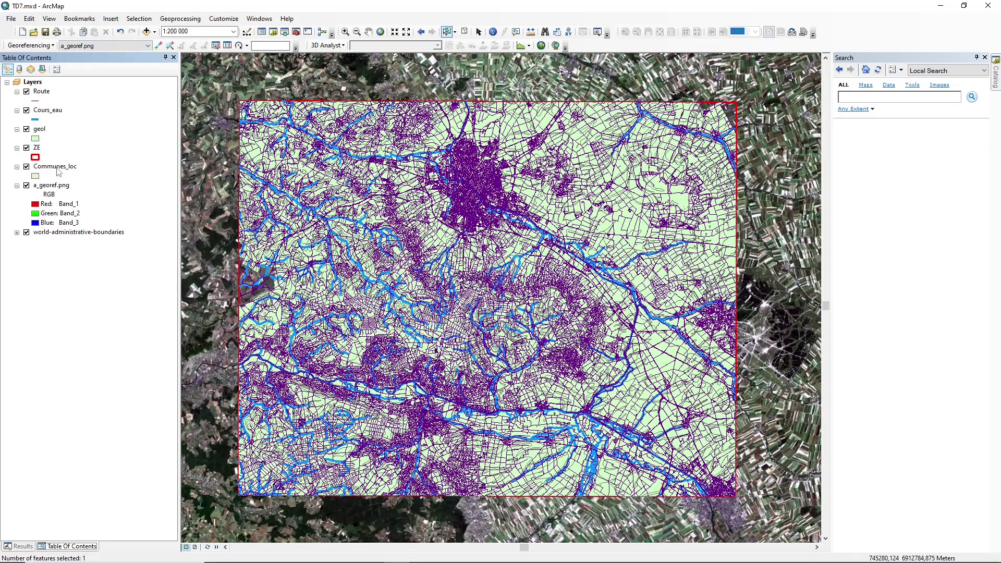
Move the Communes_loc layer above geol and place the ZE layer at the top of the layer order.
left_click_drag(58, 171, 52, 126)
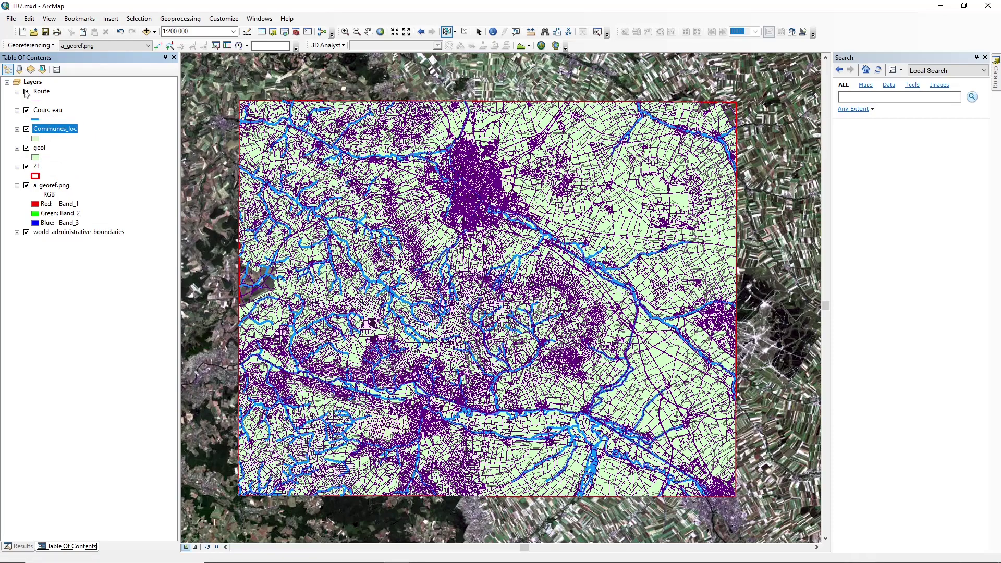
left_click_drag(37, 168, 61, 91)
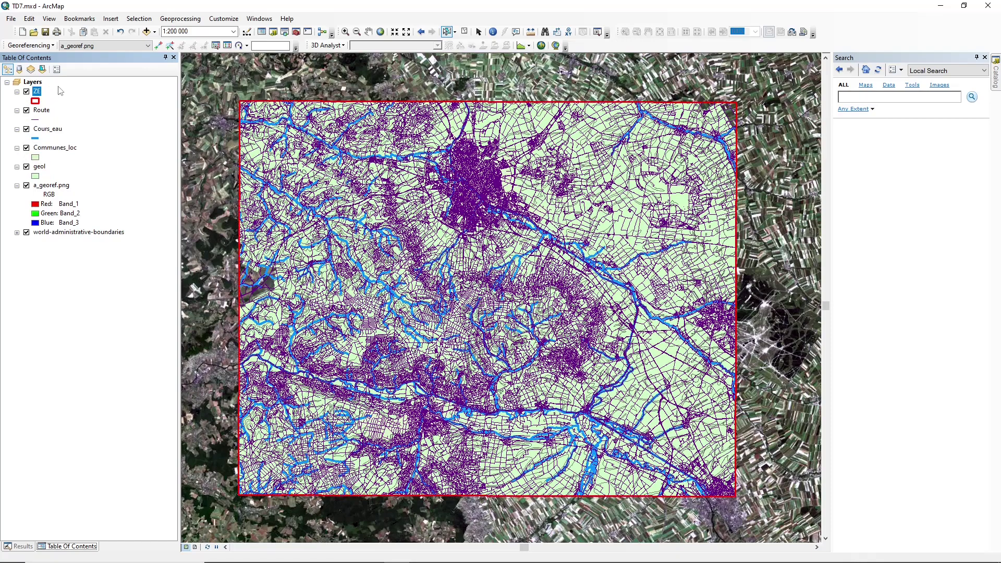
left_click(39, 102)
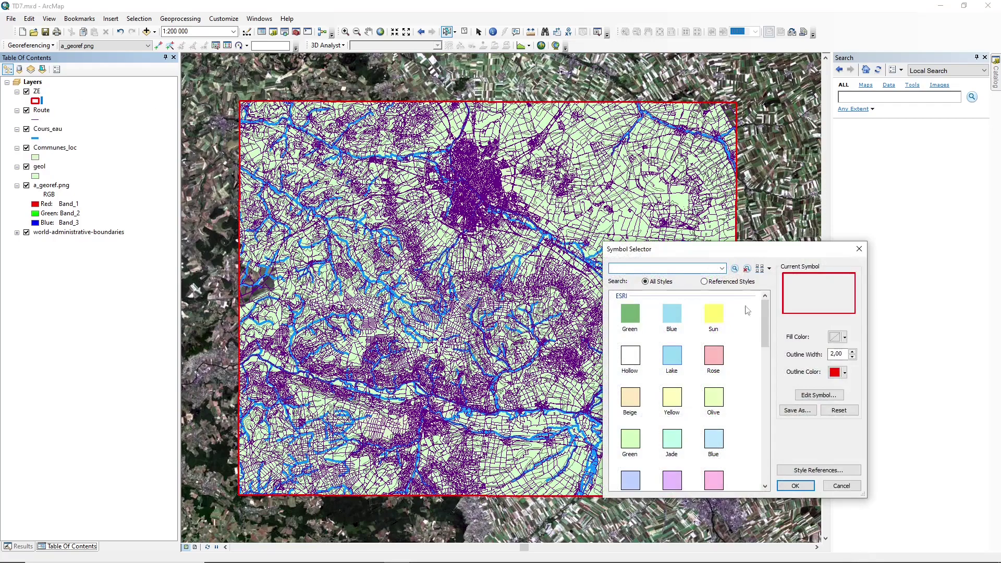
left_click(859, 249)
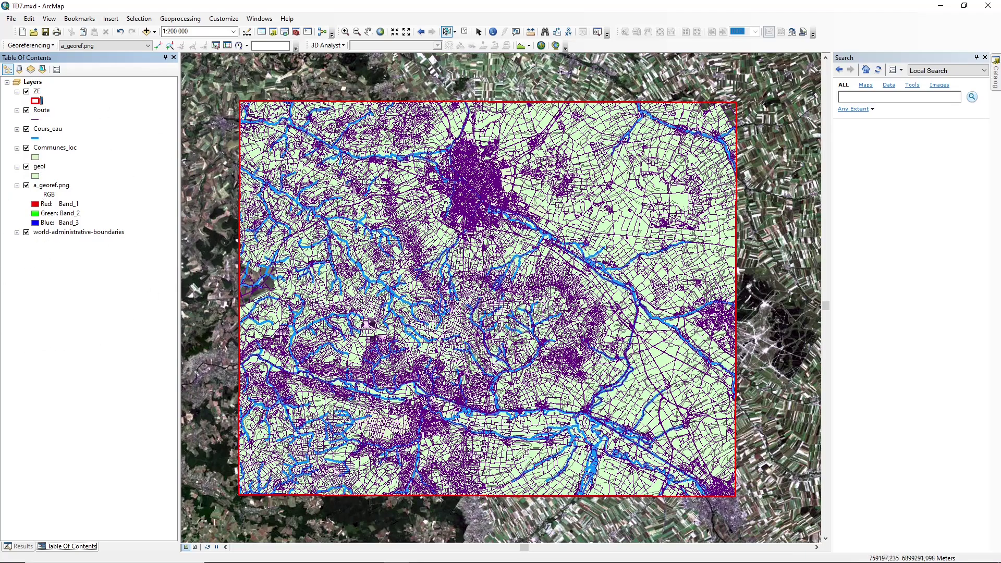
View the study area's location within France against the world-administrative-boundaries layer, clearing any country selection.
scroll(326, 255, "down", 4)
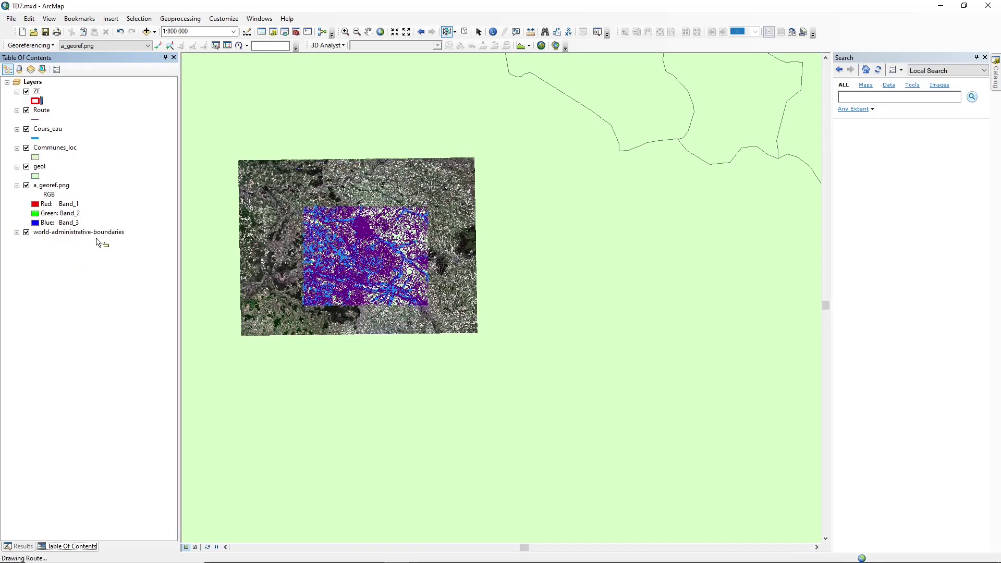
scroll(476, 201, "down", 5)
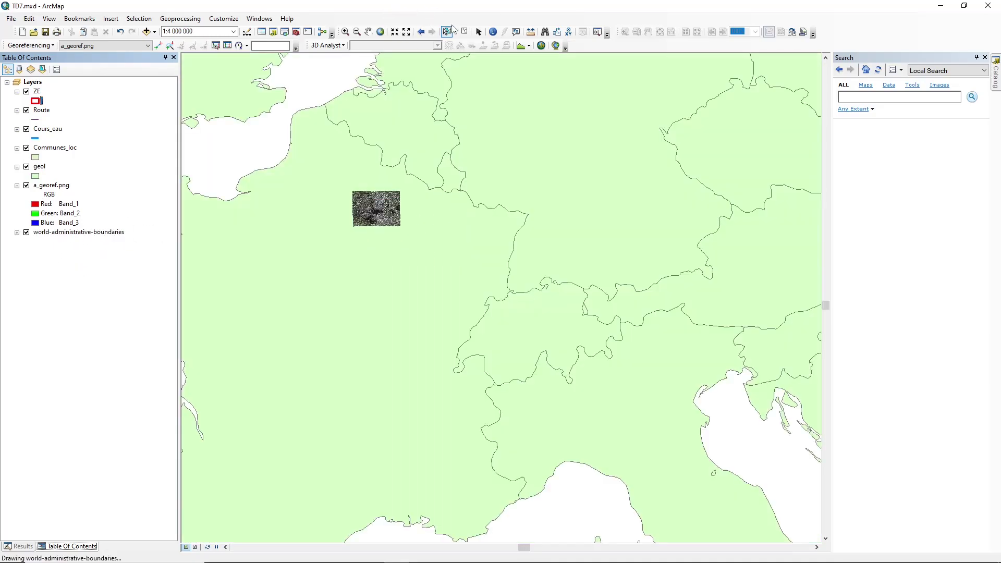
left_click_drag(345, 155, 457, 157)
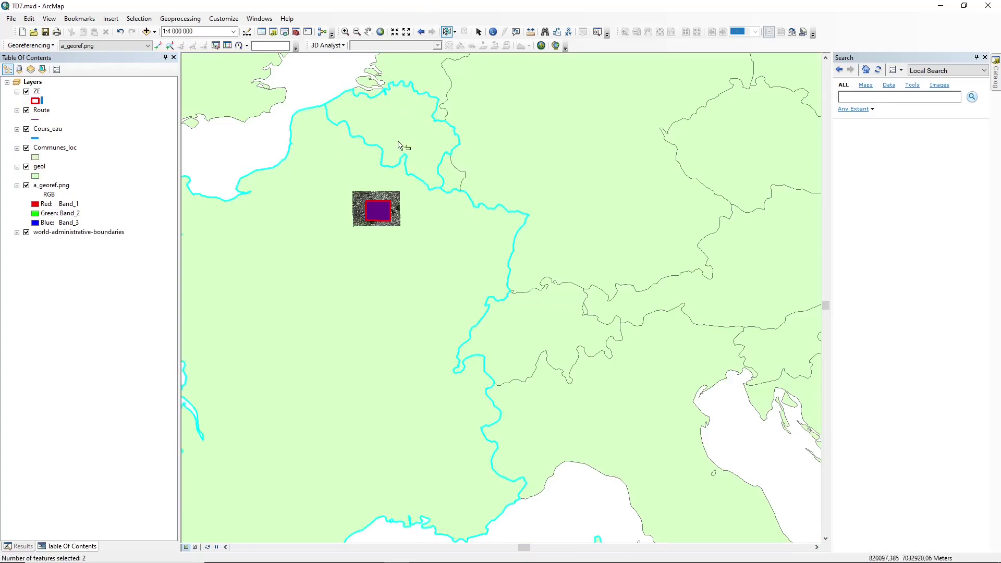
left_click(465, 32)
left_click(368, 32)
left_click_drag(364, 219, 538, 203)
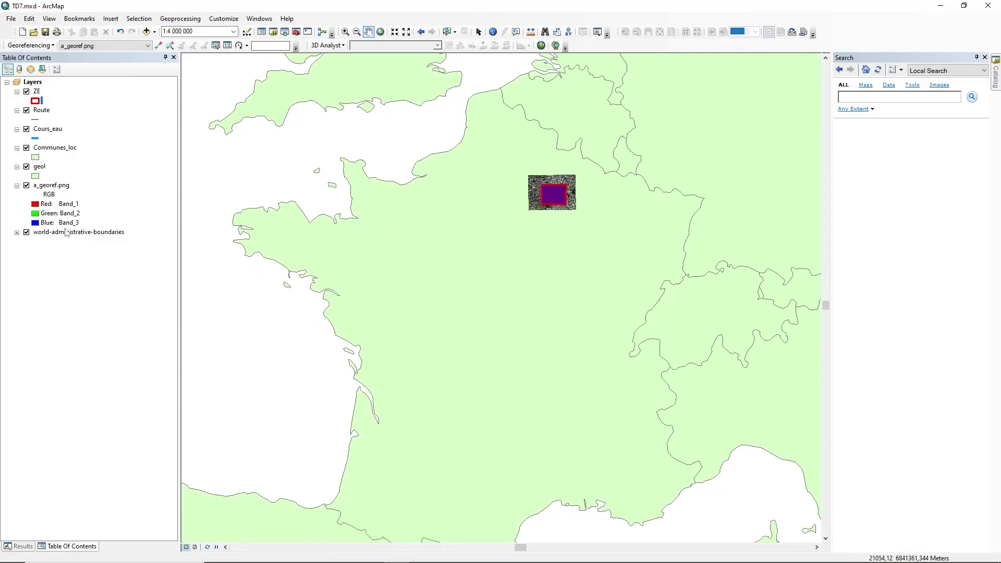
Insert a new data frame and rename it Carton.
left_click(117, 20)
left_click(116, 34)
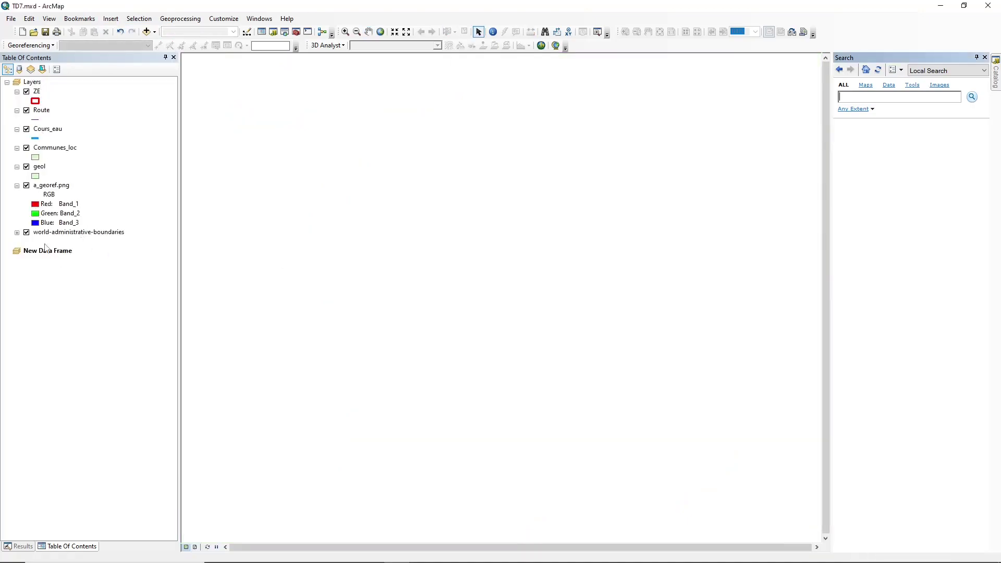
double_click(46, 249)
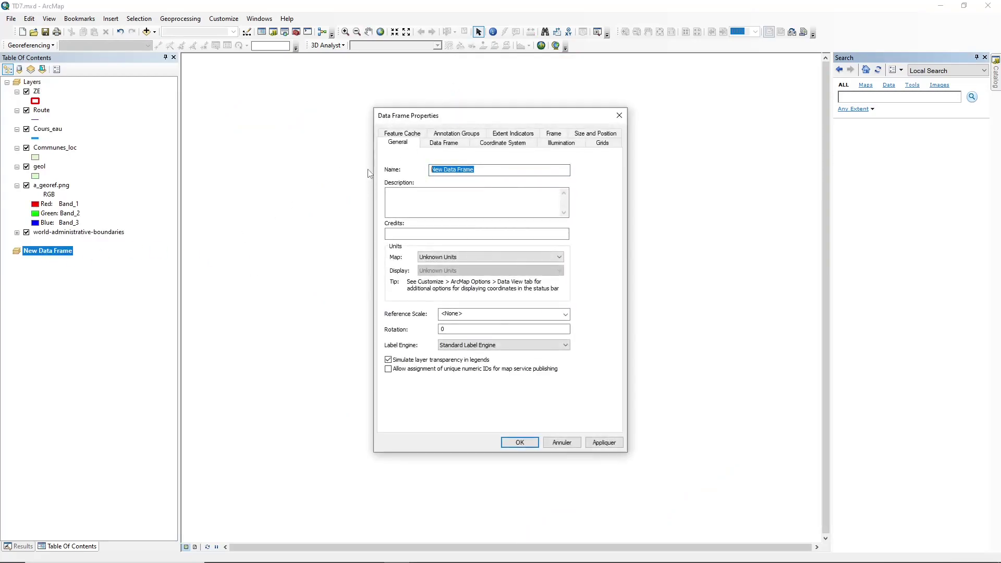
type("Carton")
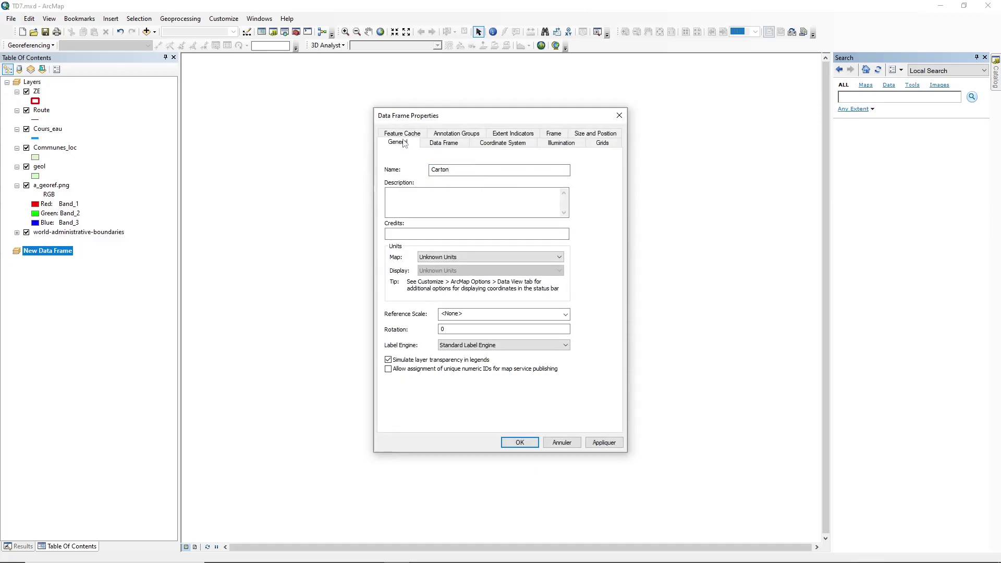
key("Return")
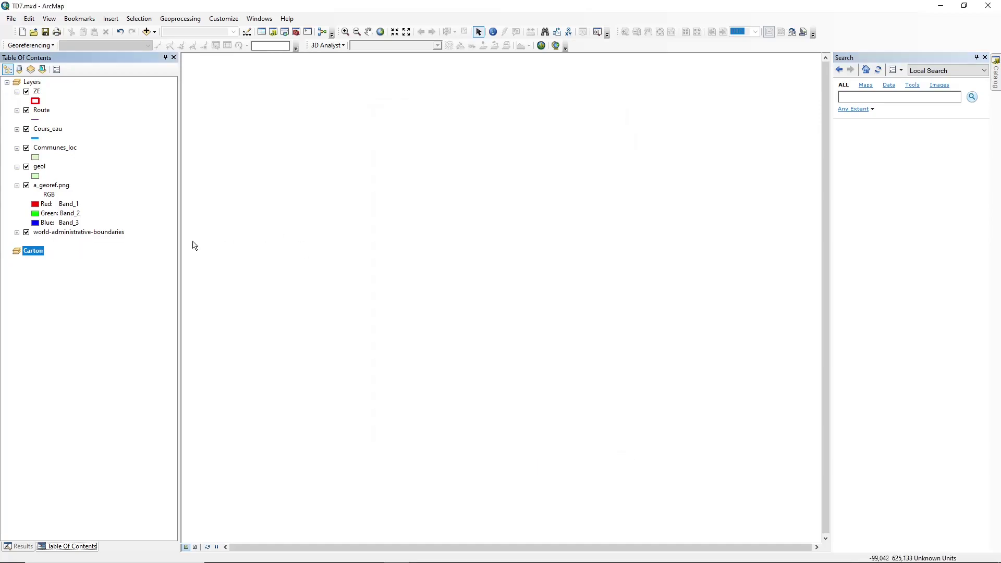
Try to move world-administrative-boundaries into the Carton data frame, and put it back in Layers, leaving Carton empty.
left_click(92, 232)
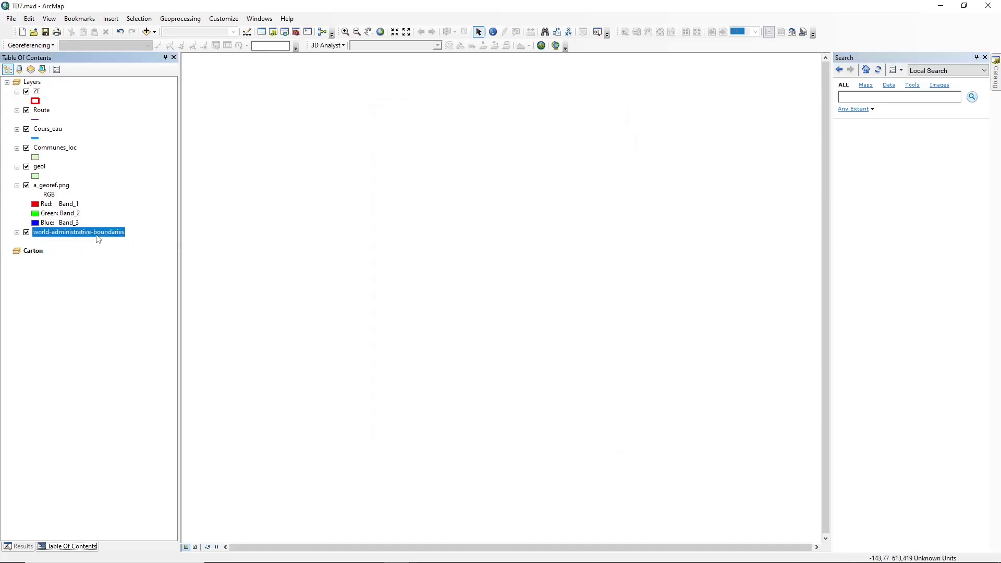
left_click_drag(97, 237, 105, 270)
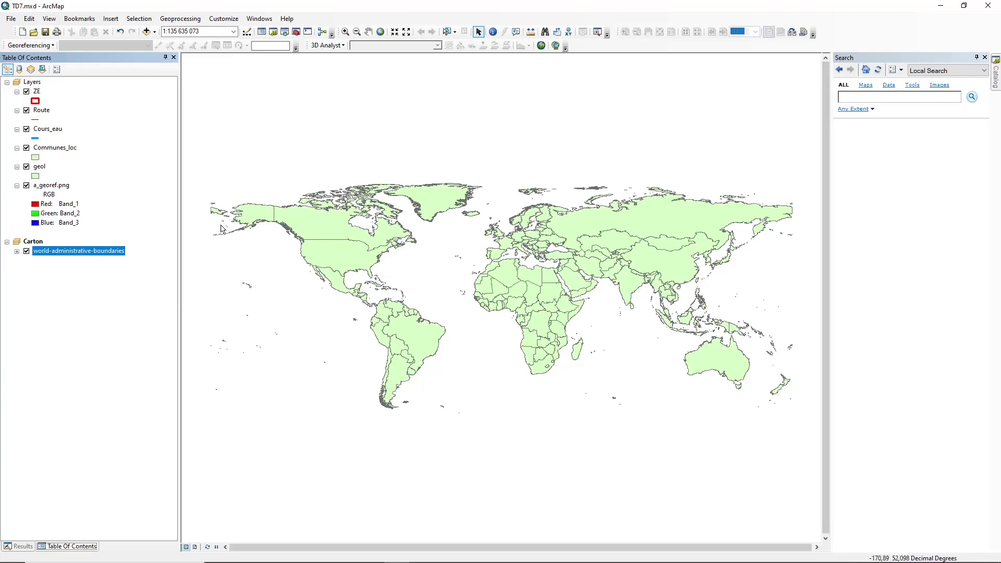
left_click_drag(66, 232, 67, 225)
left_click(588, 373)
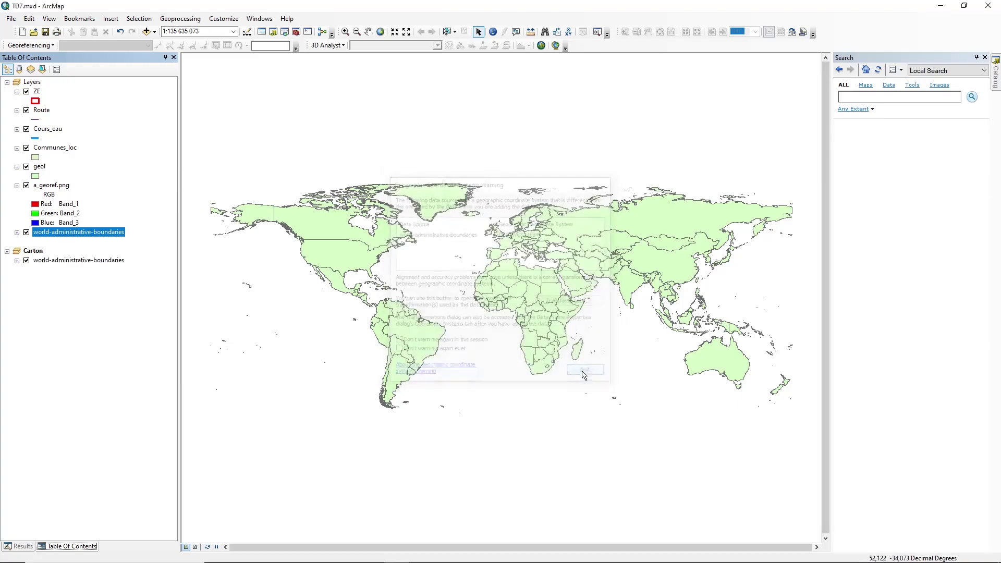
right_click(67, 262)
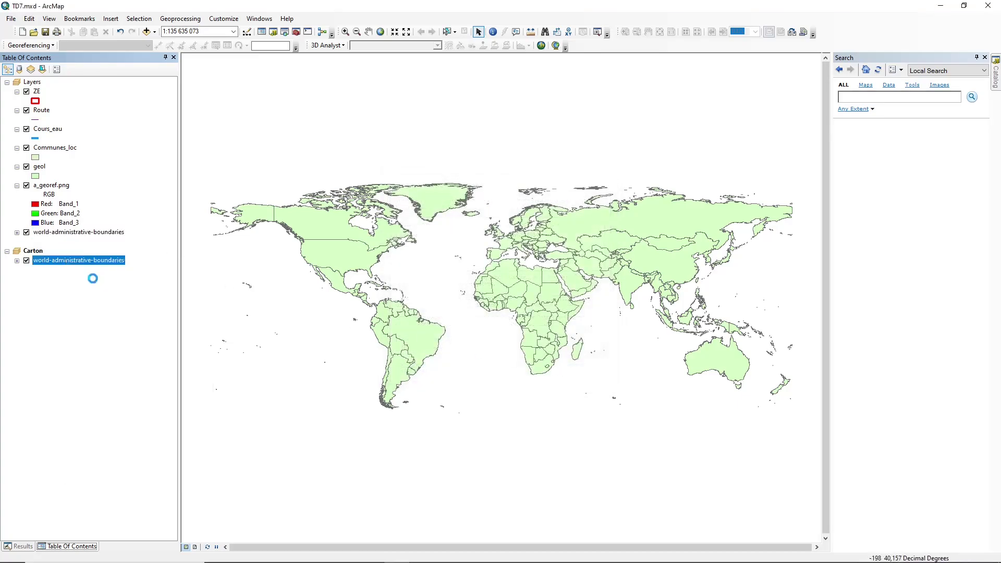
left_click(94, 277)
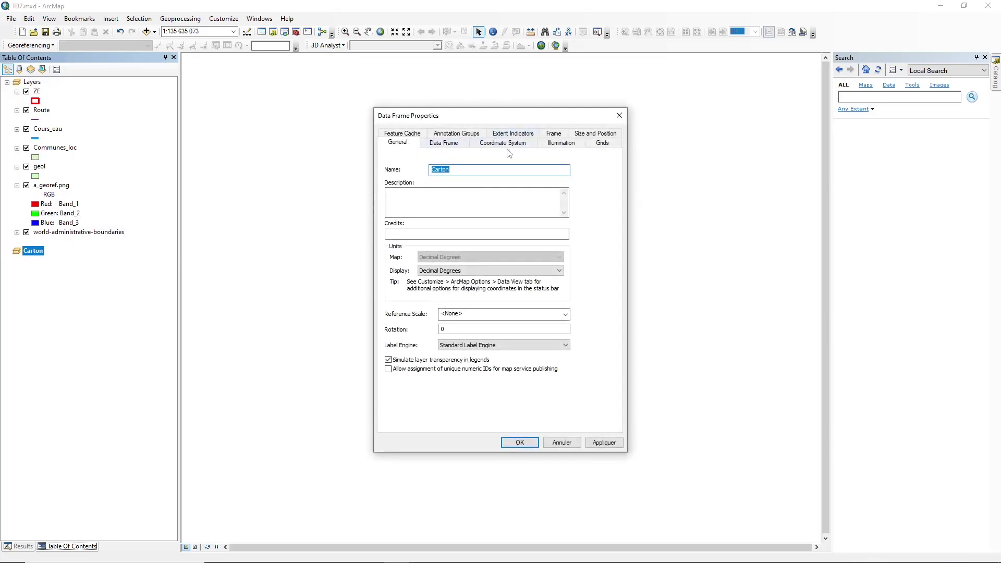
Set the Carton data frame's coordinate system to RGF 1993 Lambert-93, found by searching for code 2154.
left_click(505, 145)
type("2154")
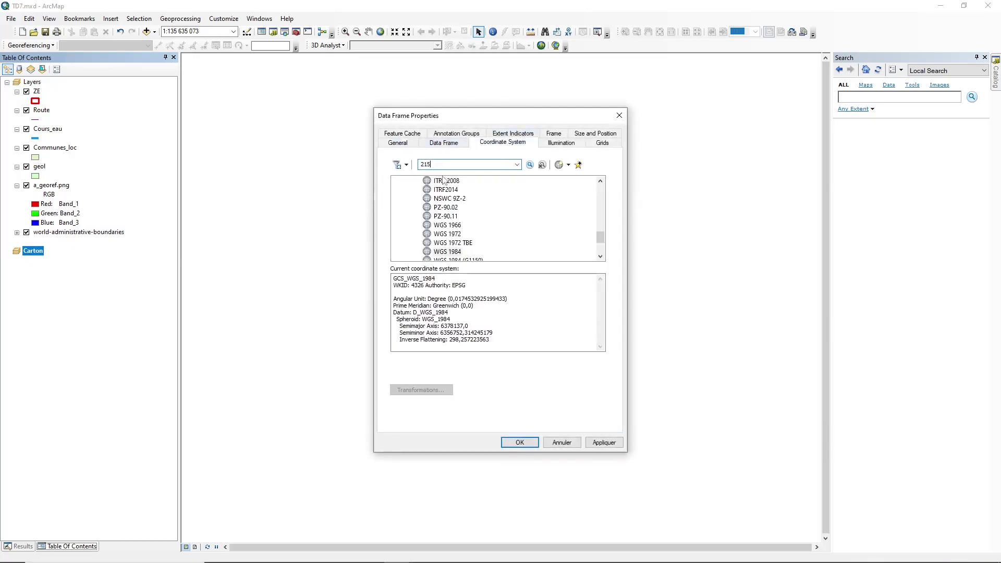
key("Return")
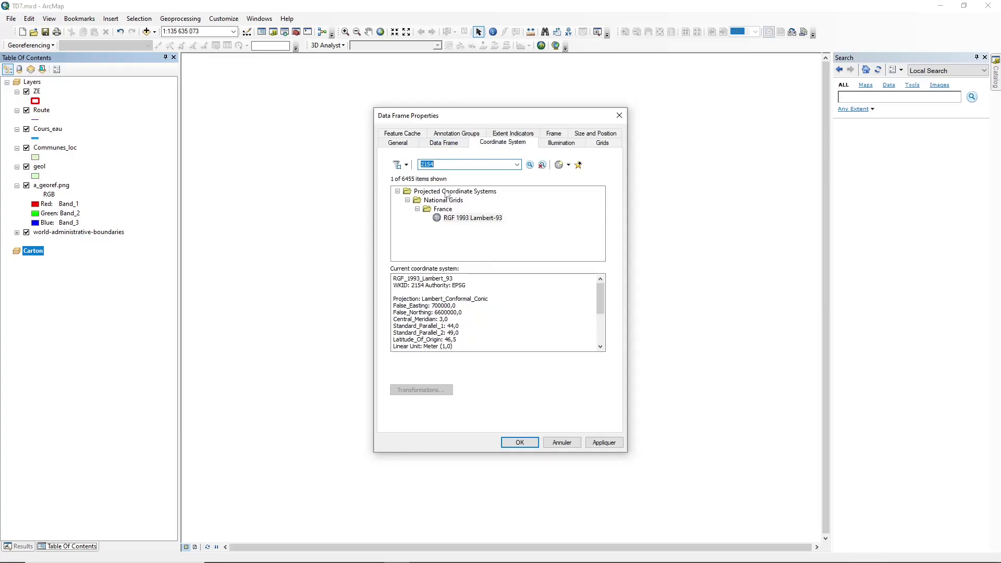
left_click(461, 218)
left_click(520, 442)
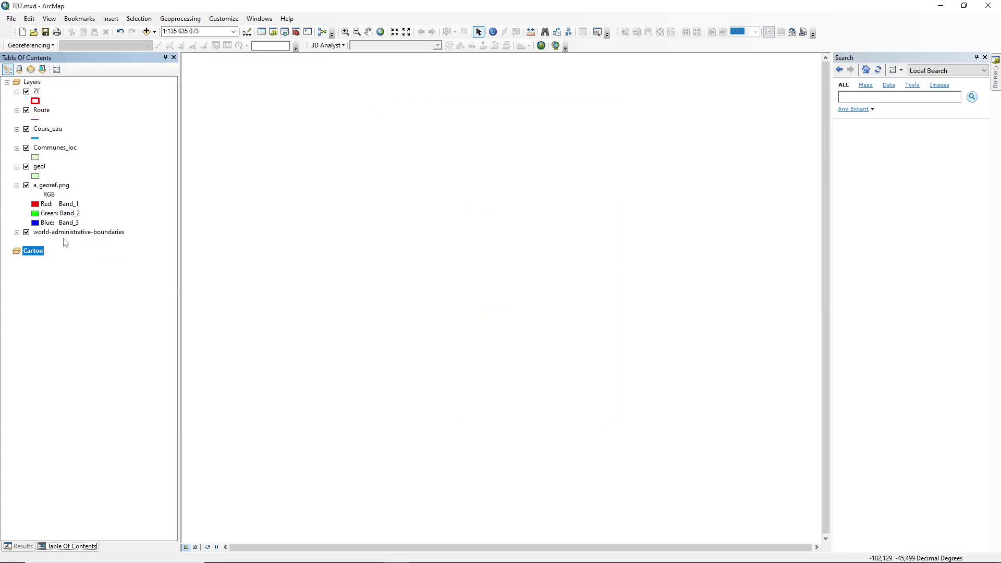
Copy the world-administrative-boundaries layer from Layers into the Carton data frame and frame its view on Europe.
left_click_drag(67, 233, 89, 291)
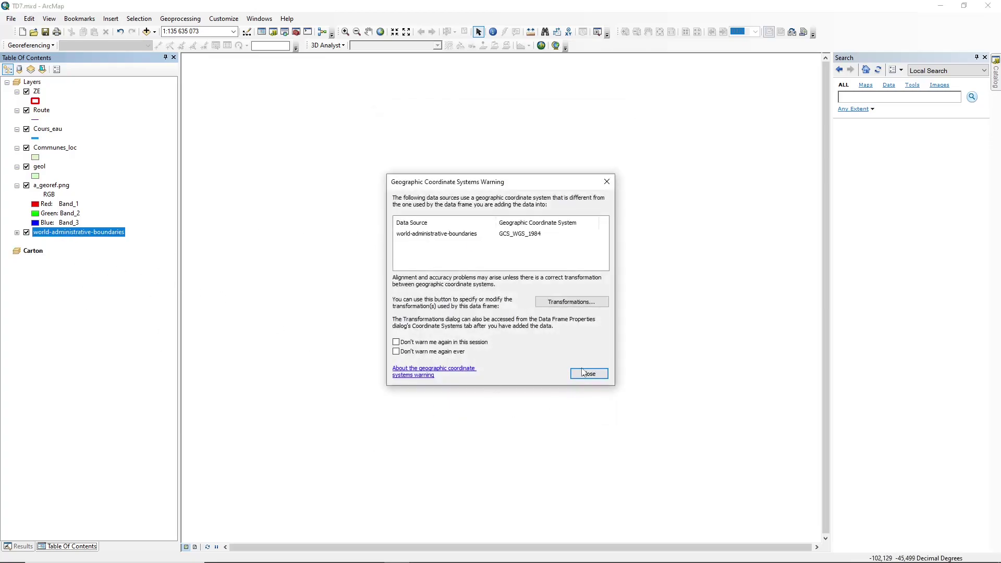
left_click(586, 373)
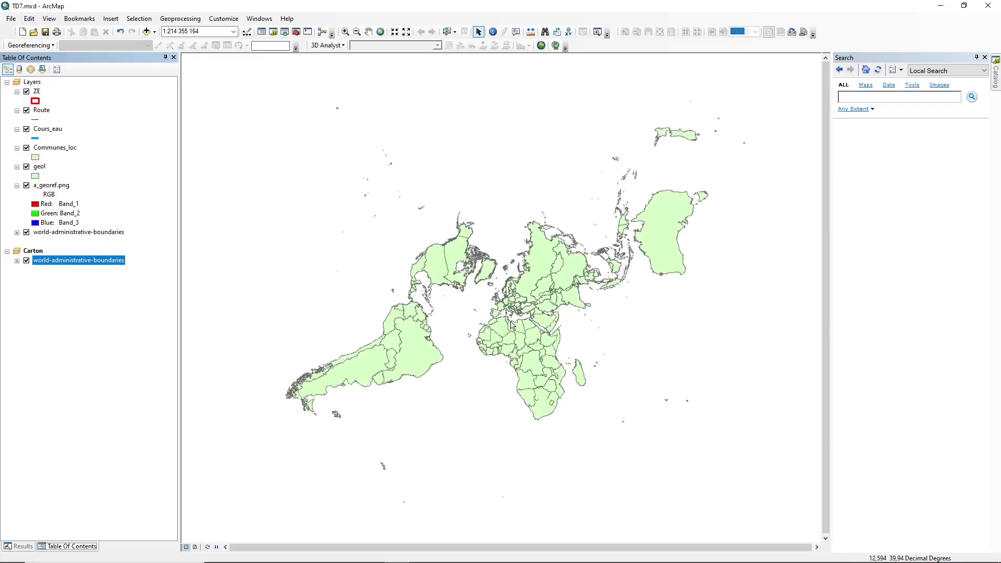
scroll(511, 322, "up", 5)
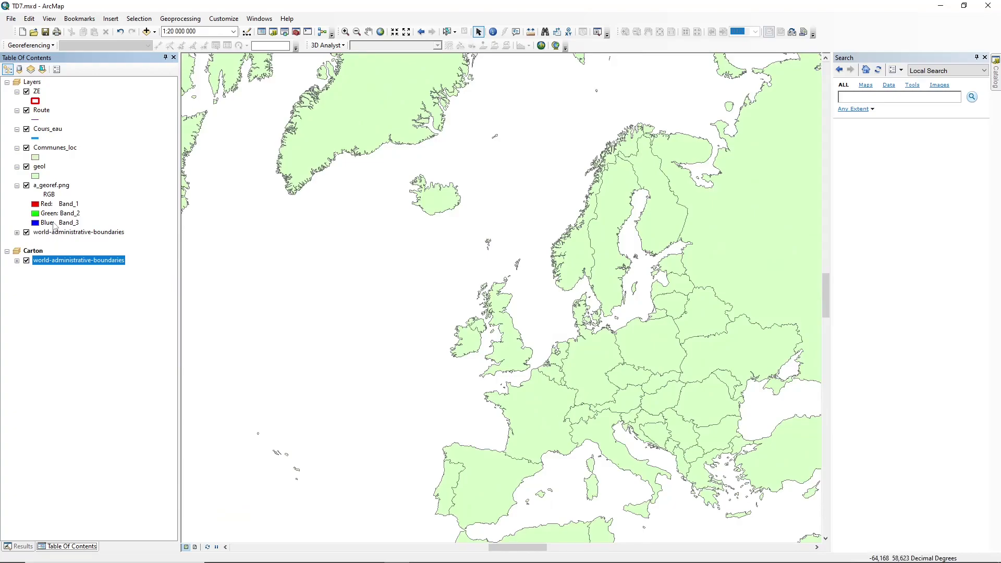
Activate the Layers data frame and remove world-administrative-boundaries from it.
right_click(30, 82)
left_click(64, 295)
right_click(41, 233)
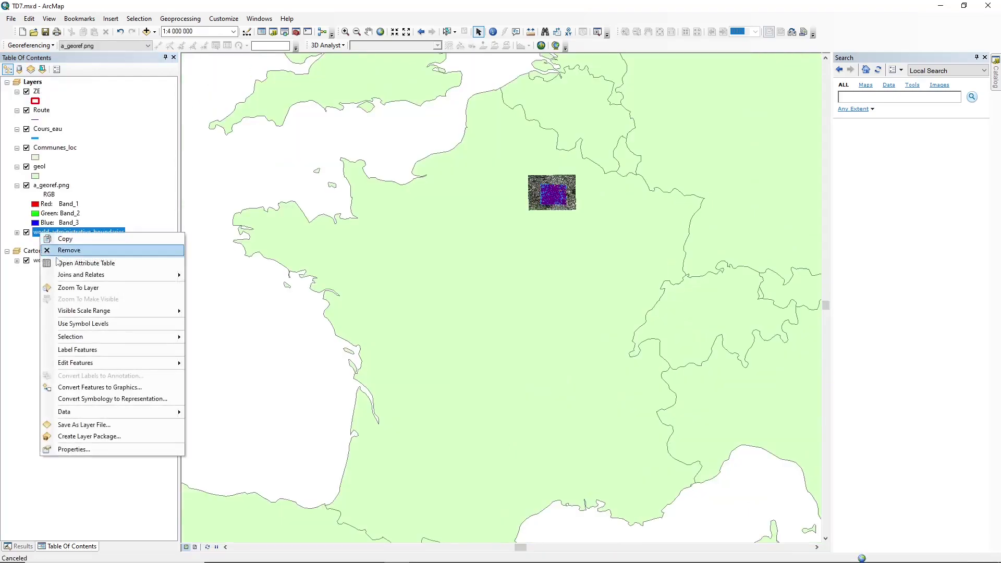
left_click(60, 251)
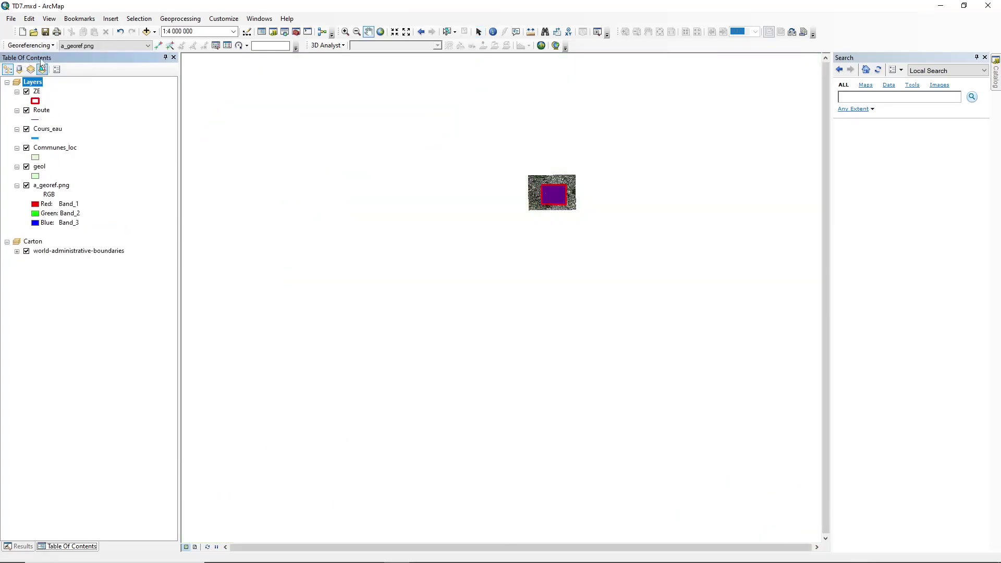
Rename the Layers data frame to Carte.
double_click(34, 82)
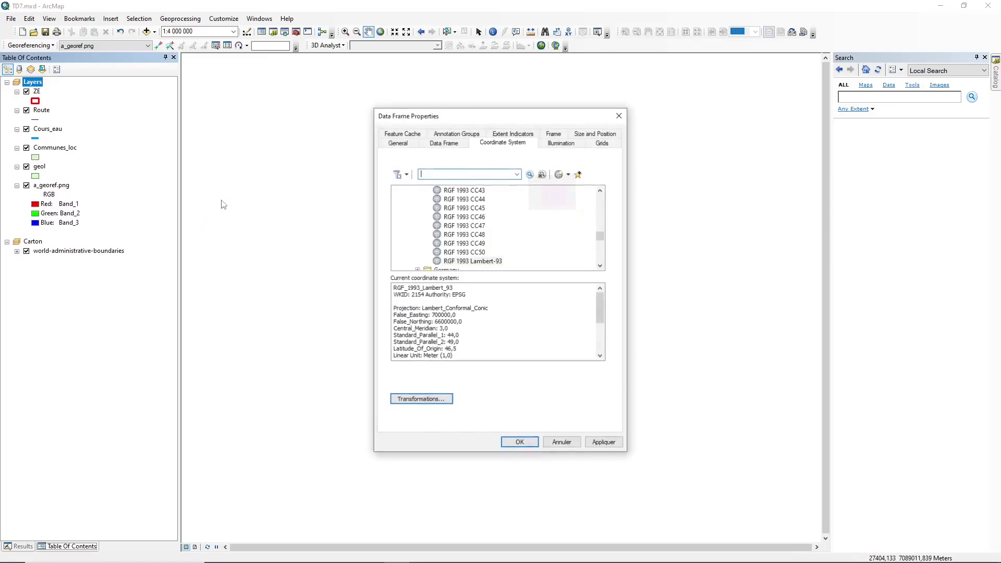
left_click(397, 144)
type("Carte")
left_click(520, 442)
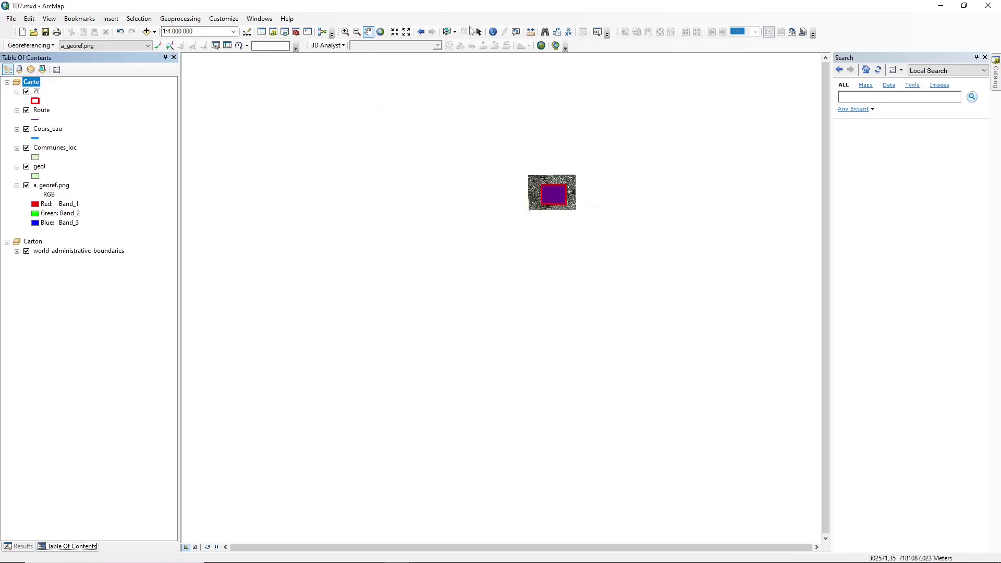
Hide the ZE, Route, Cours_eau and geol layers, leaving Communes_loc shown over a_georef.png.
scroll(510, 208, "up", 6)
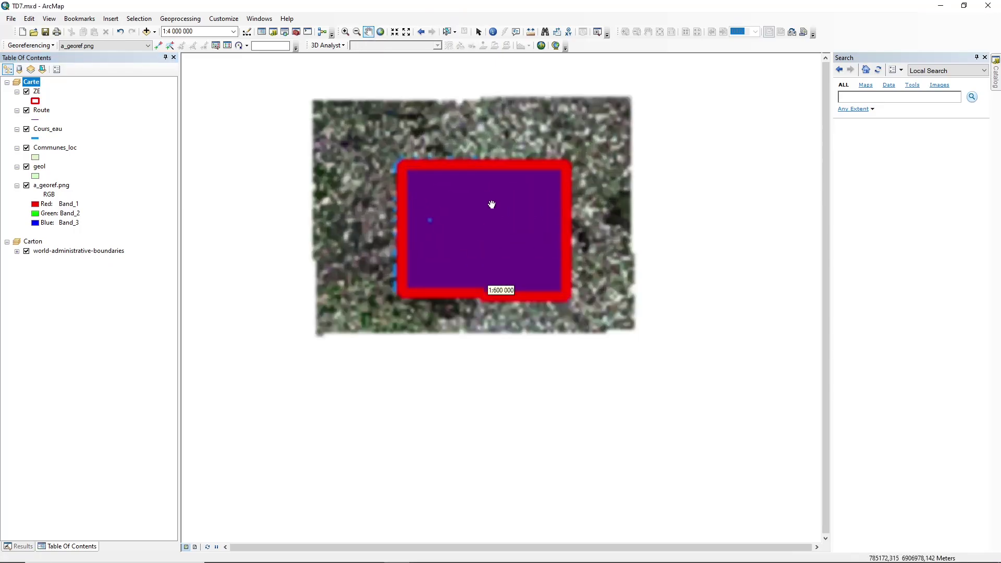
scroll(491, 203, "up", 2)
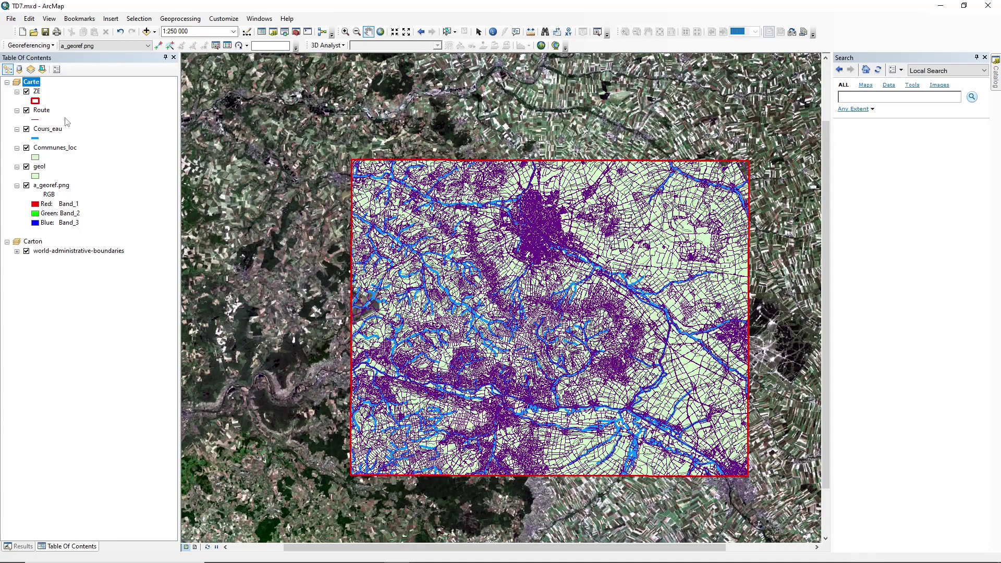
left_click(27, 92)
left_click(27, 110)
left_click(26, 130)
left_click(26, 129)
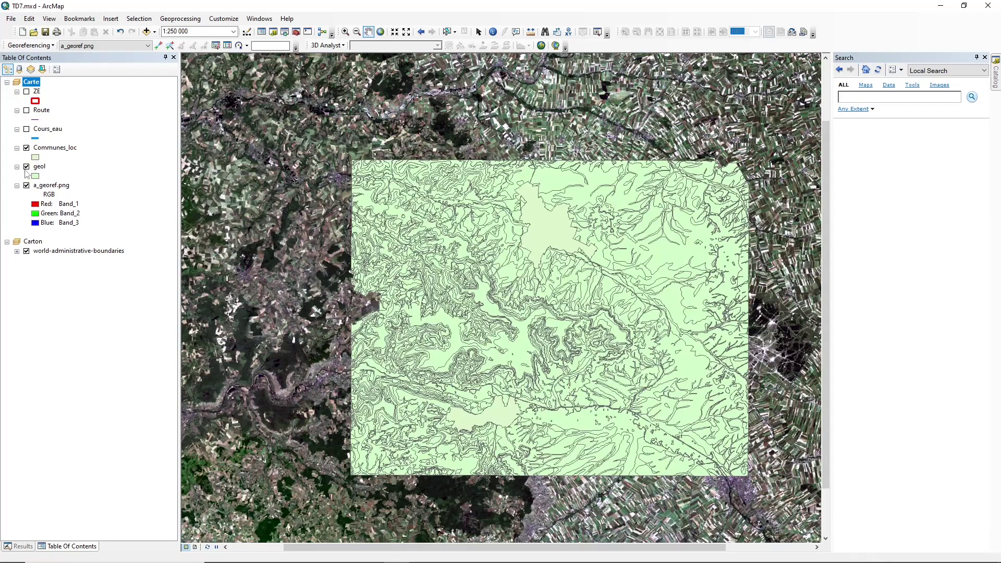
left_click(27, 166)
left_click(26, 186)
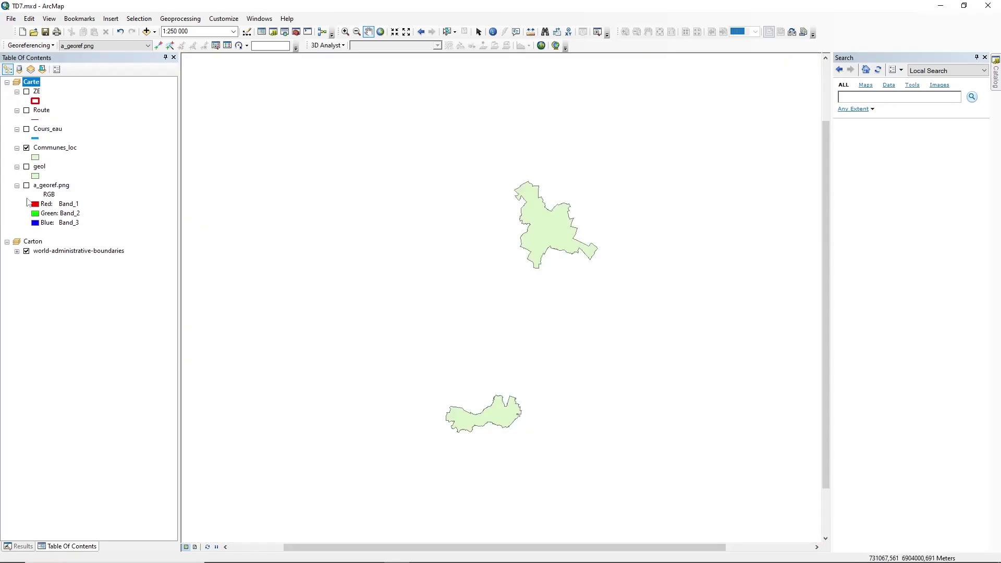
left_click(27, 186)
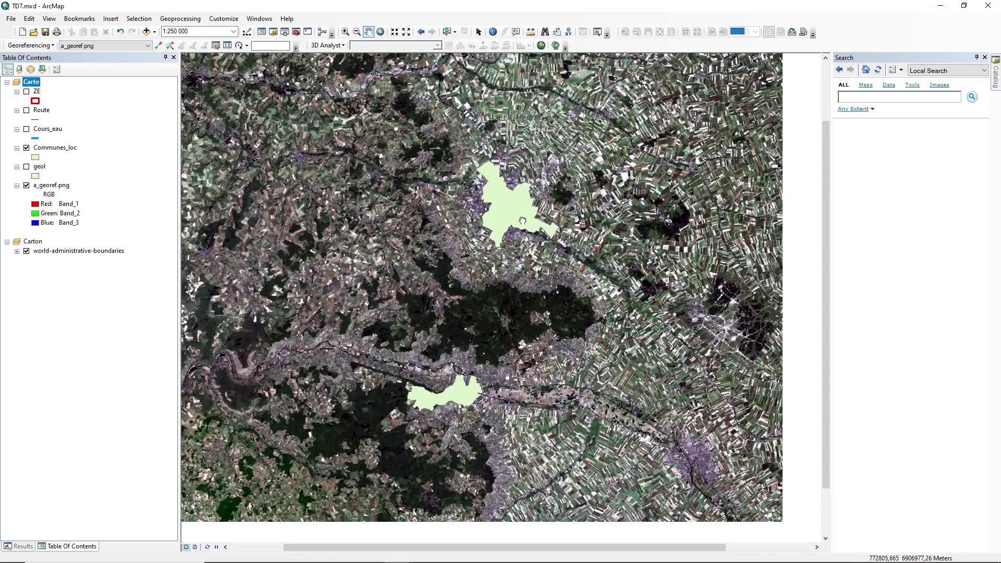
left_click_drag(560, 242, 520, 222)
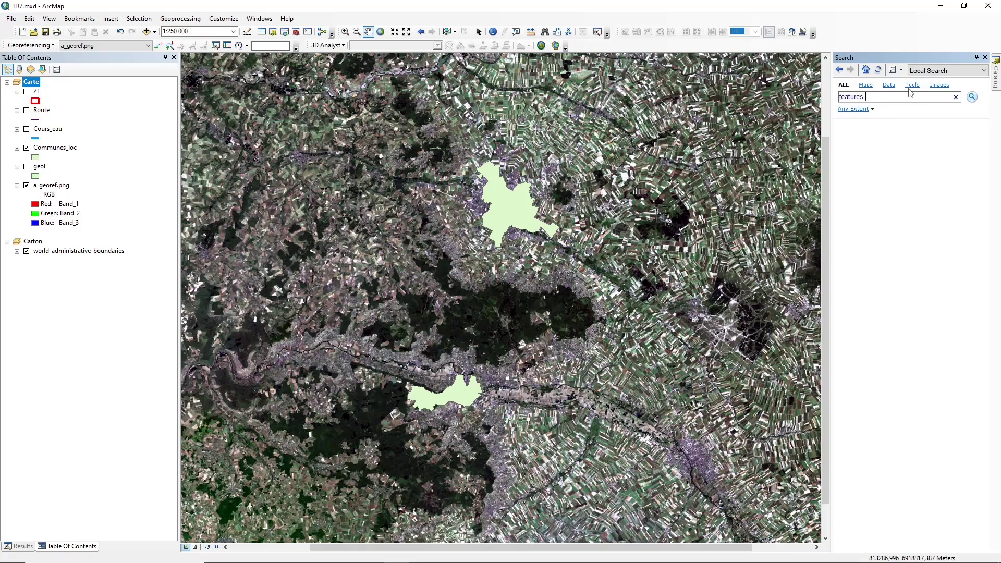
Find the Feature To Point tool by searching for "features to point", and set Communes_loc as input with the Inside option enabled.
type("nt")
key("Return")
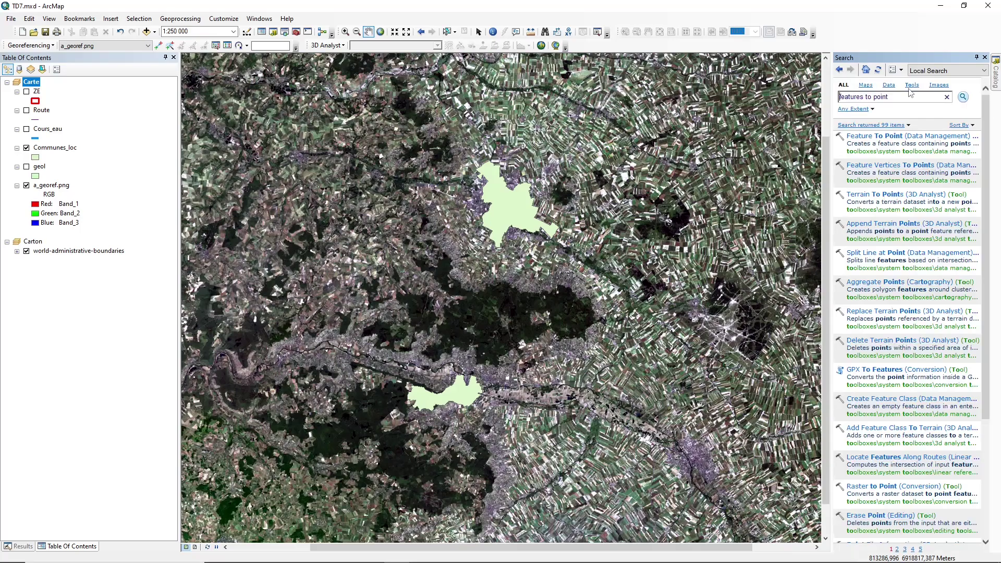
left_click(892, 136)
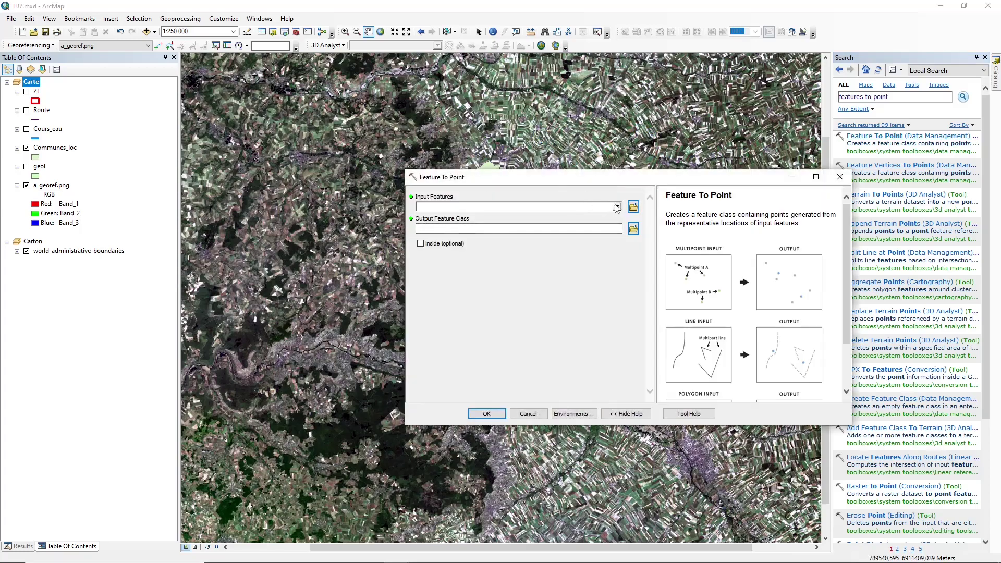
left_click(467, 209)
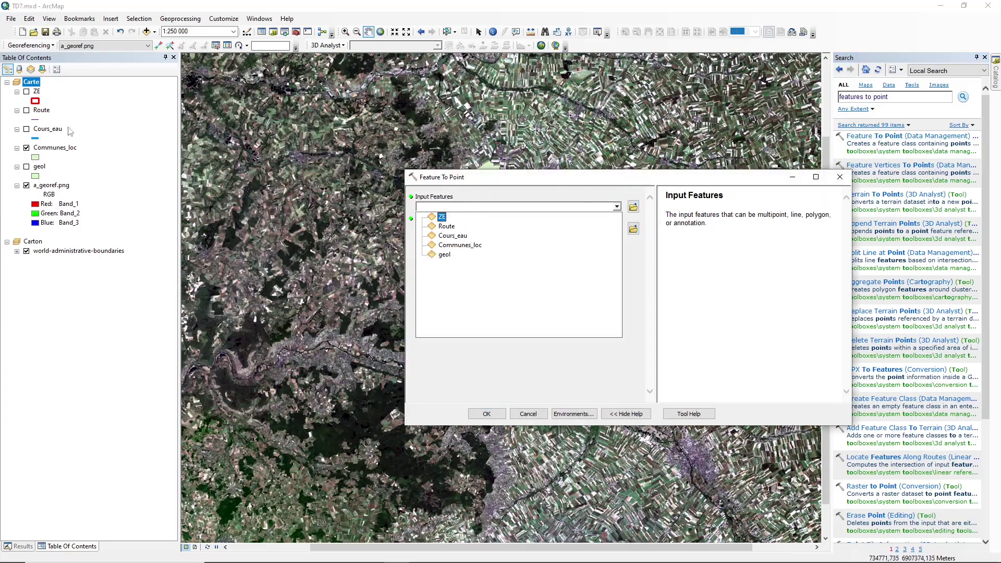
left_click(451, 249)
left_click(520, 245)
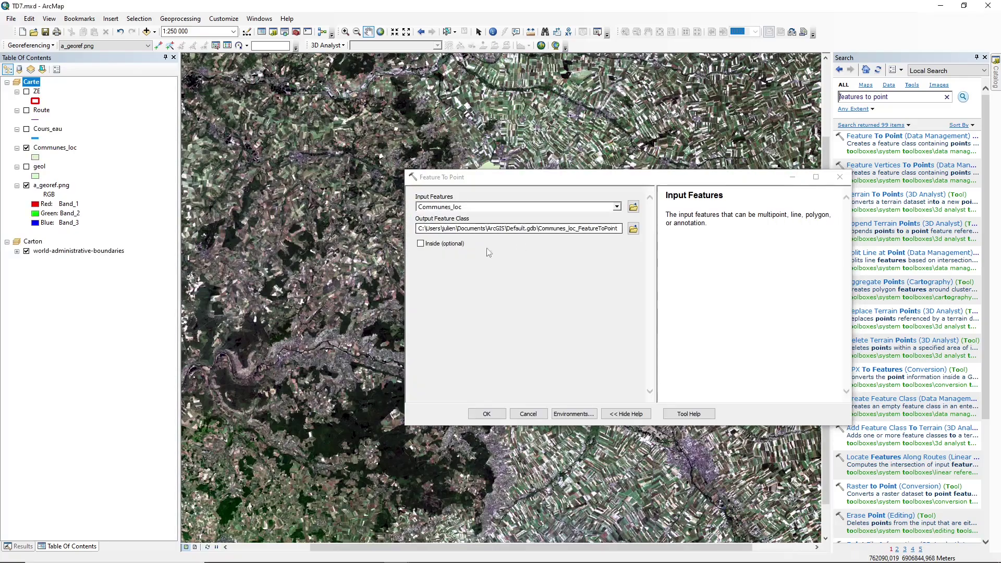
left_click_drag(447, 179, 703, 177)
left_click(678, 249)
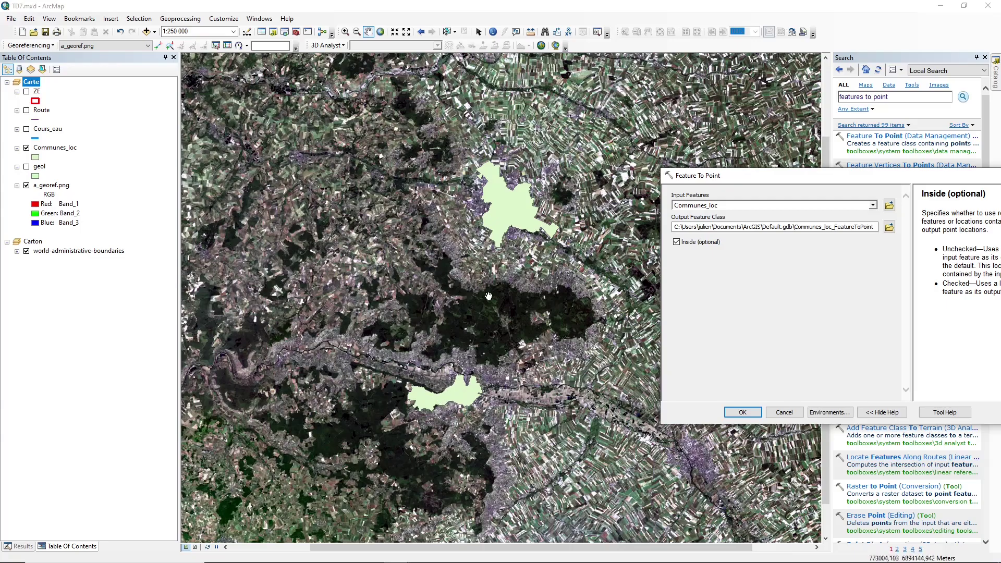
Set the Feature To Point output to Point_com in the project's ZE folder and run the tool.
left_click(889, 228)
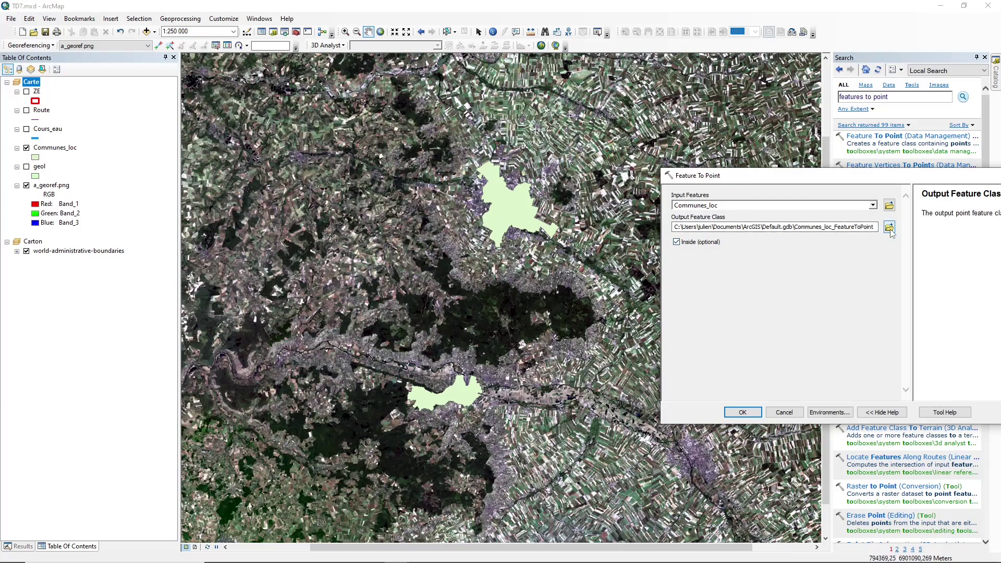
double_click(783, 256)
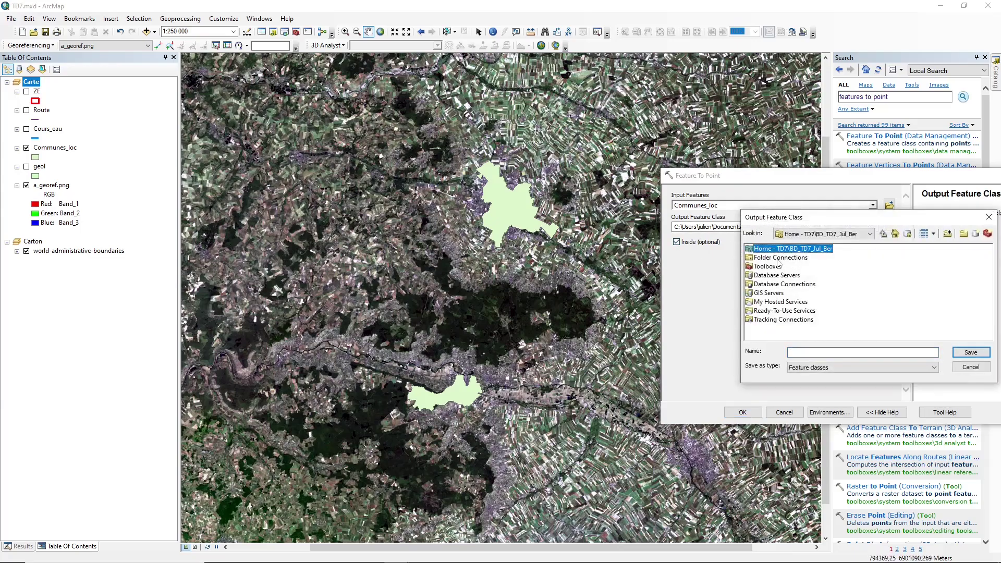
double_click(779, 248)
left_click(845, 237)
left_click(811, 312)
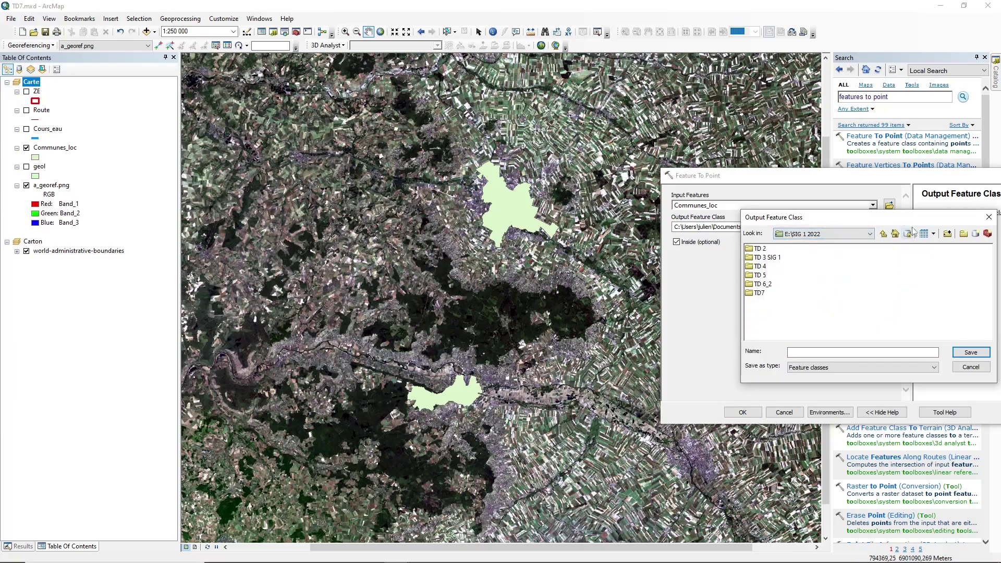
double_click(713, 309)
left_click(773, 368)
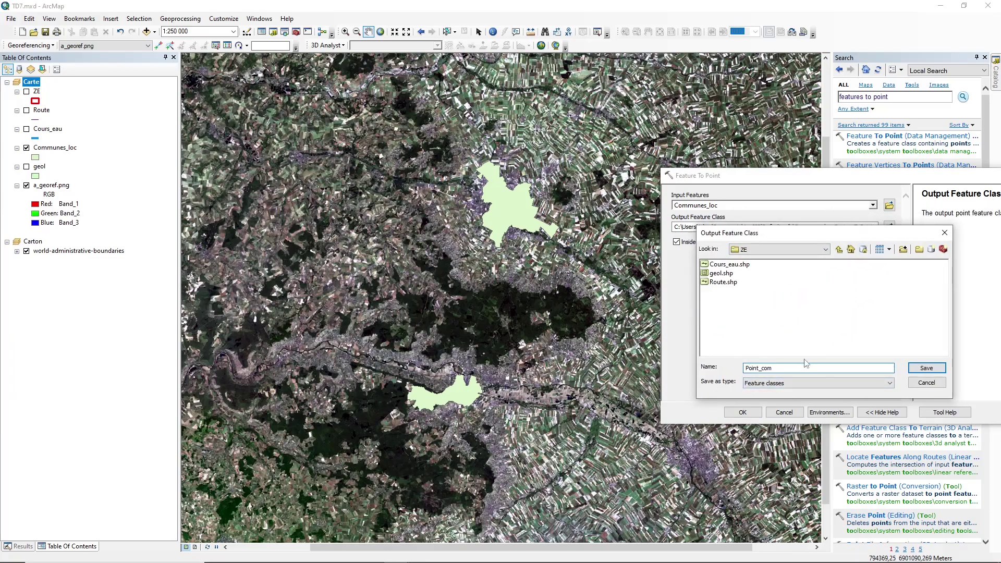
left_click(926, 368)
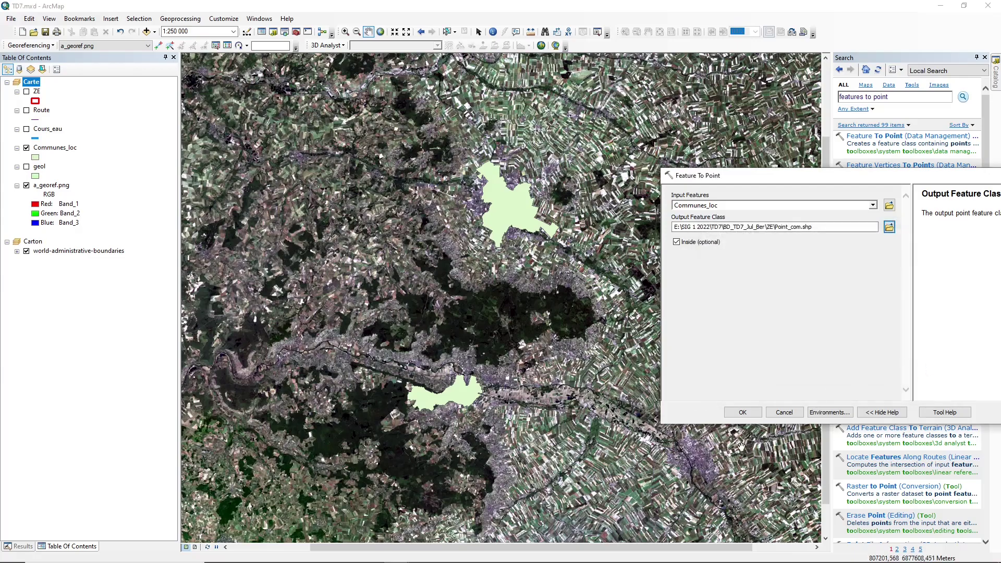
left_click(742, 412)
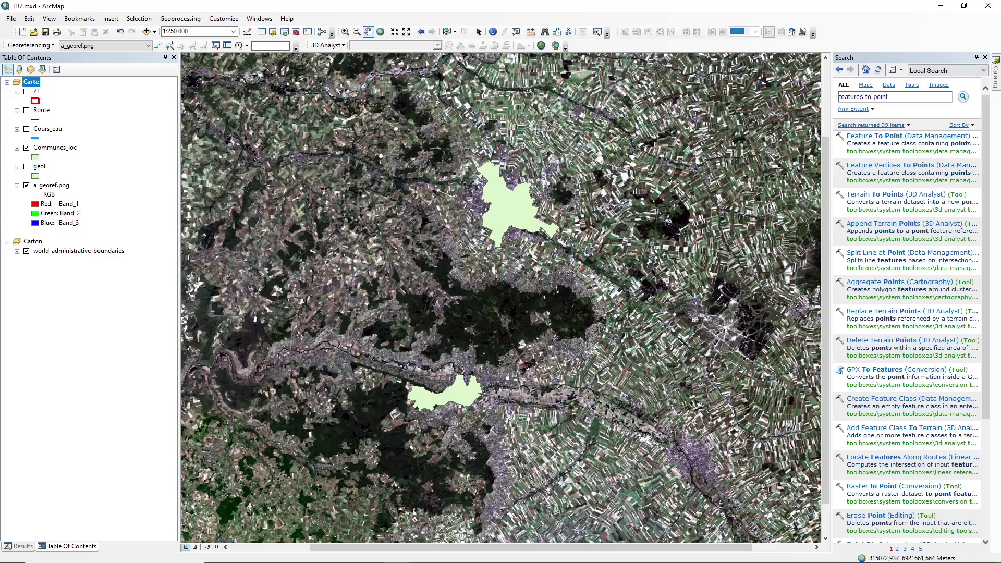
left_click(996, 78)
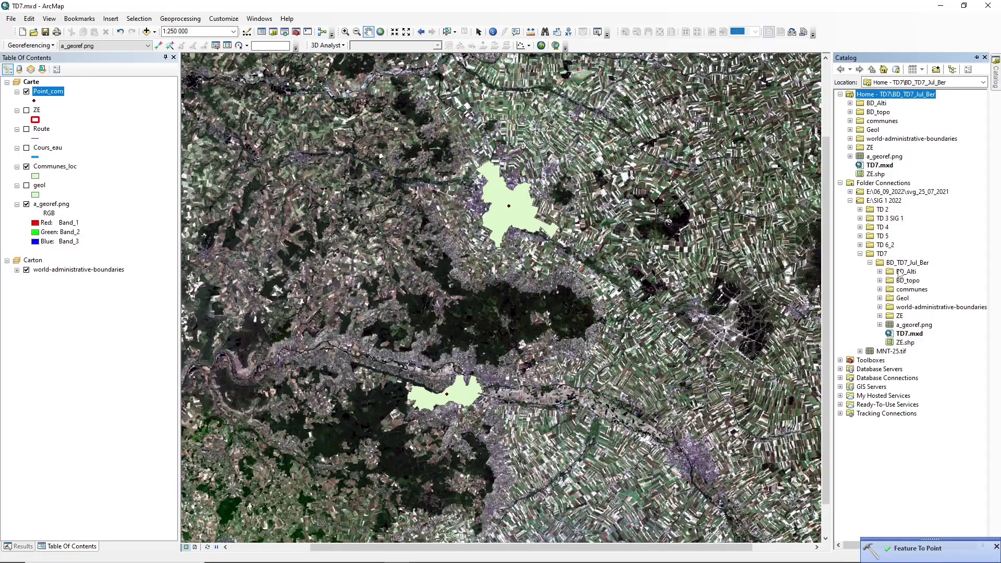
right_click(897, 262)
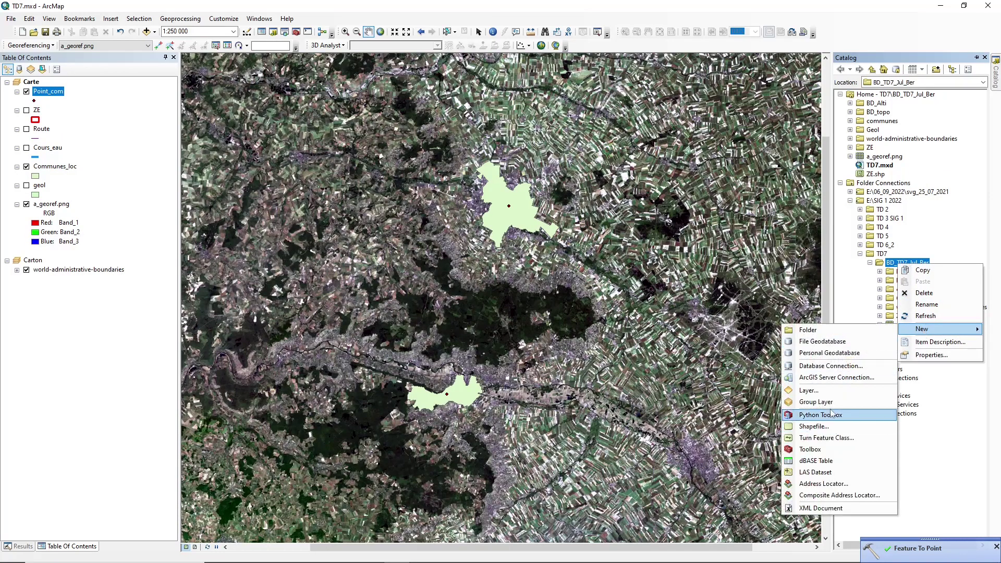
left_click(854, 304)
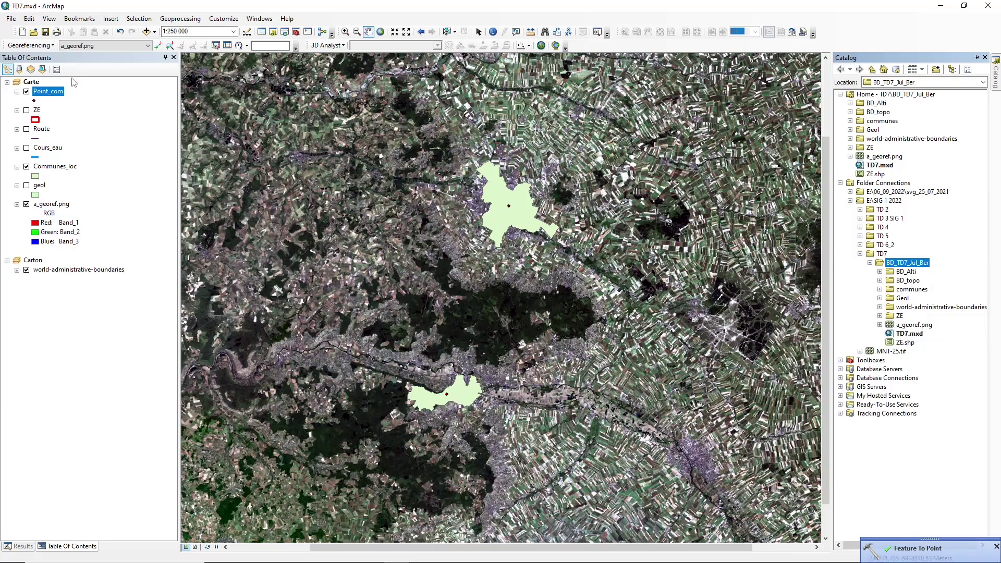
Examine the attribute table of the Point_com layer, then close it.
right_click(45, 93)
key("ctrl+f")
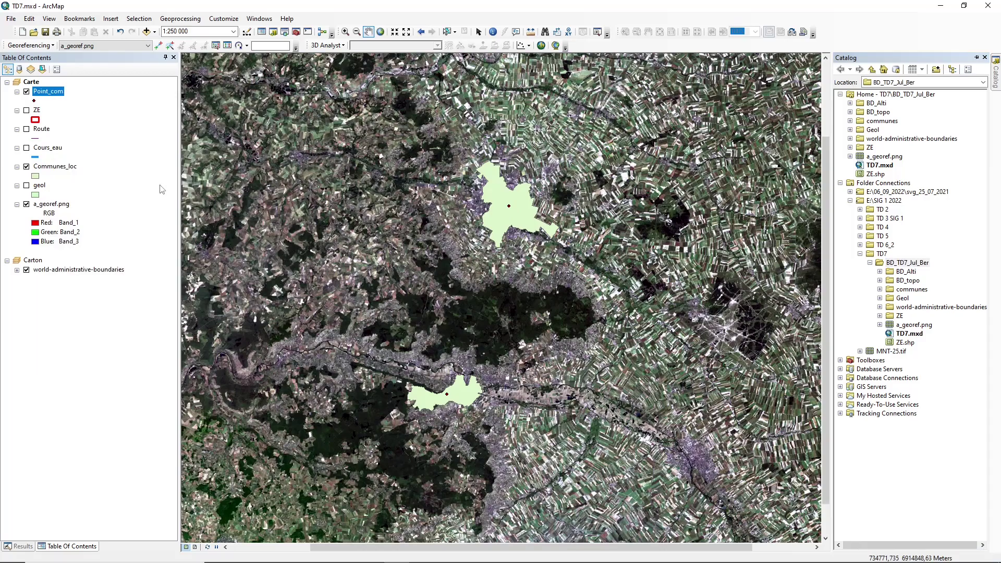
left_click_drag(998, 137, 399, 133)
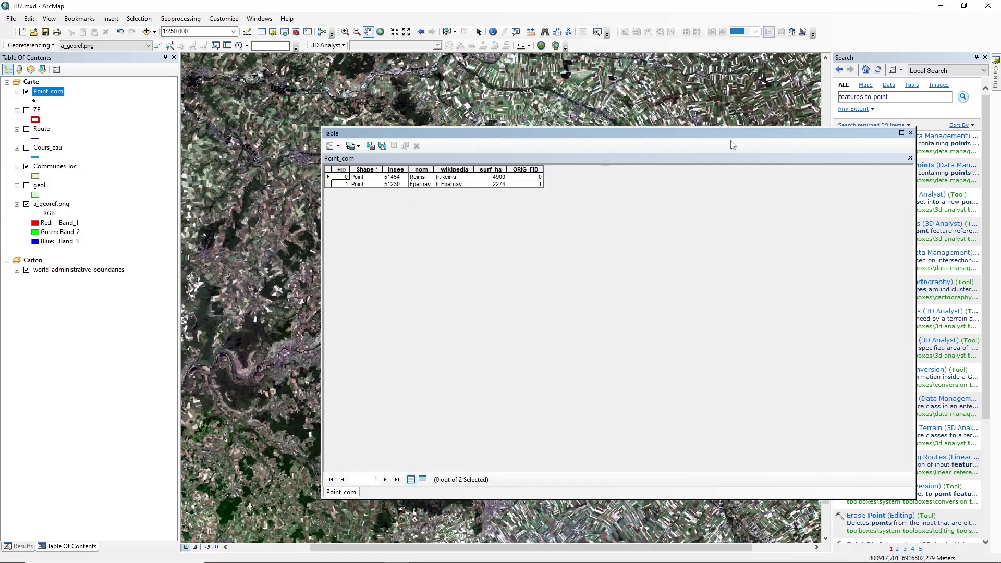
left_click(910, 133)
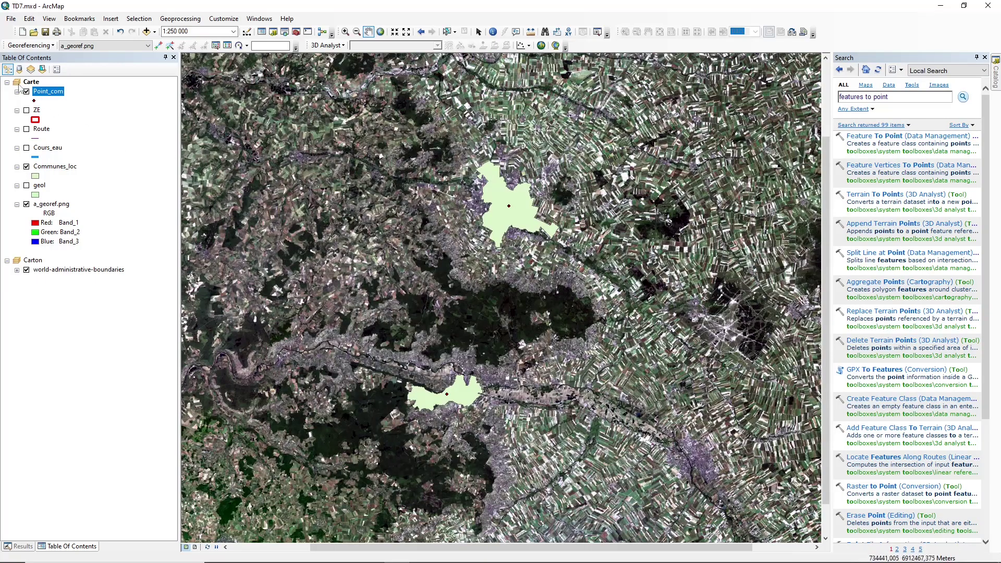
Remove the Communes_loc layer from the Carte data frame.
right_click(52, 170)
left_click(64, 183)
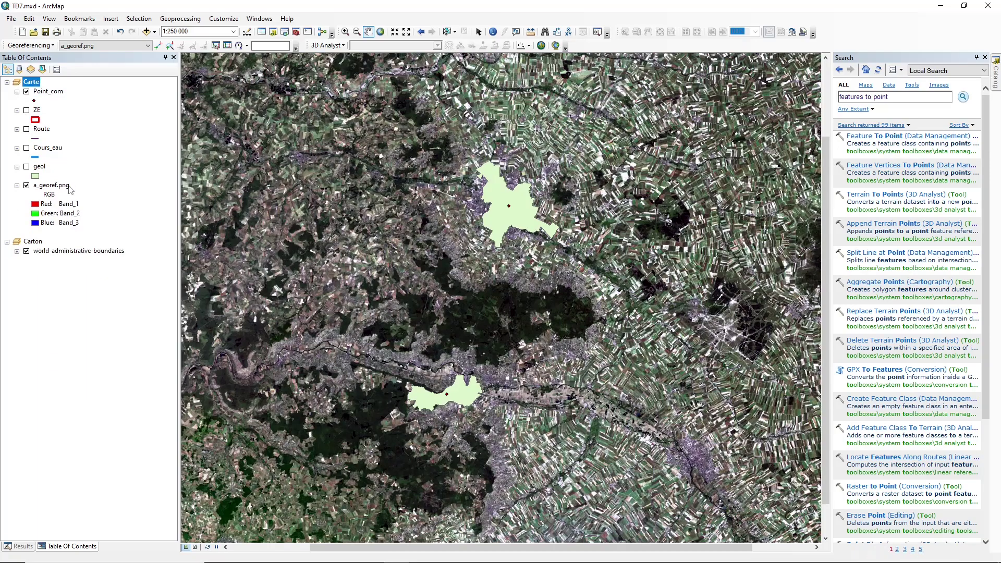
Symbolize Point_com with the green Circle 2 marker and make the ZE layer visible again.
left_click(32, 102)
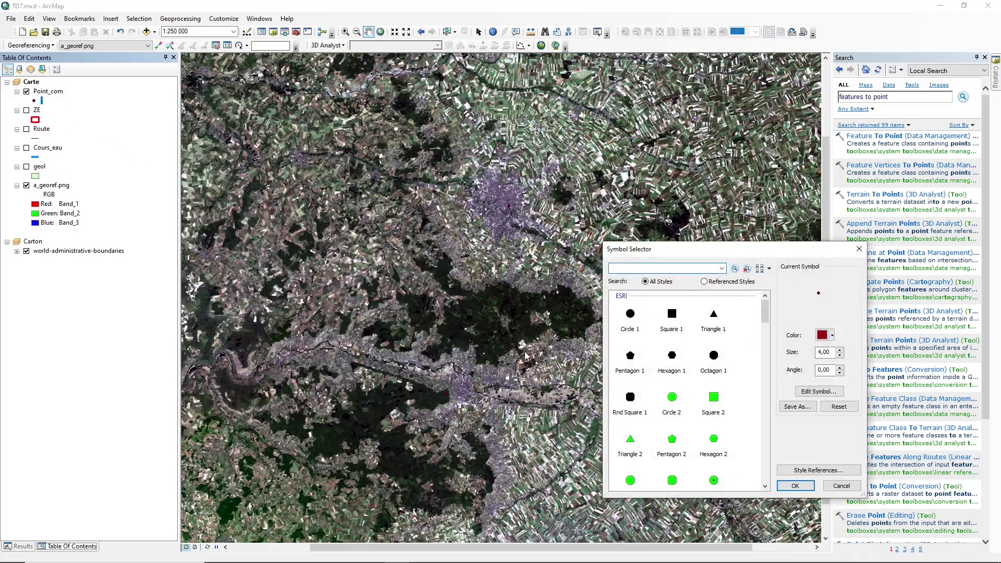
left_click(672, 400)
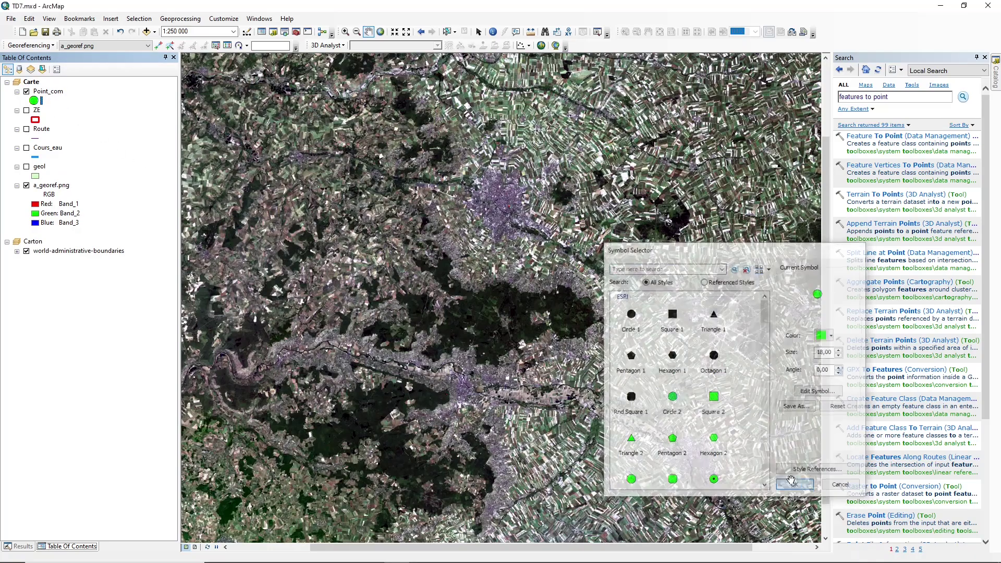
left_click(795, 485)
left_click(26, 111)
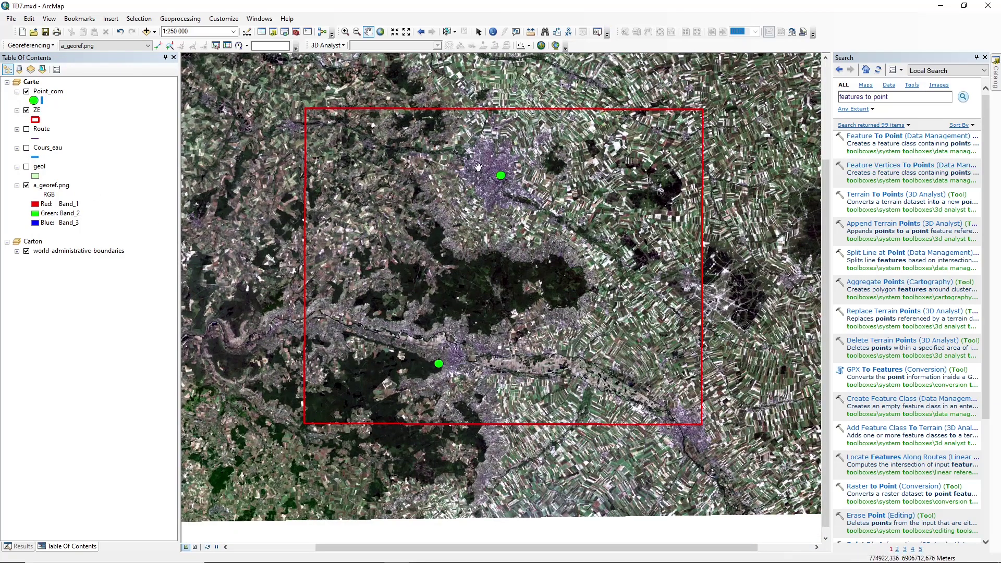
left_click_drag(502, 138, 498, 163)
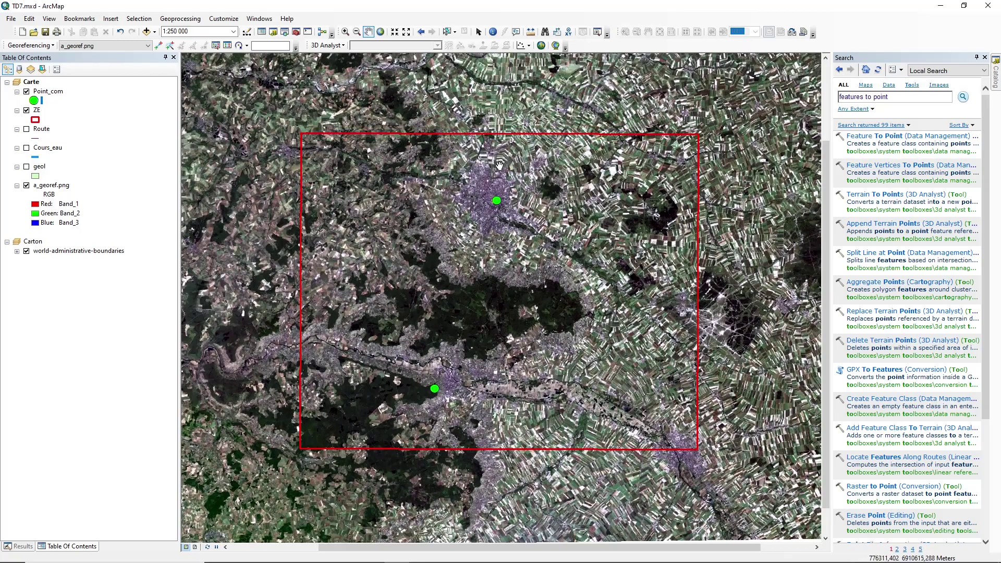
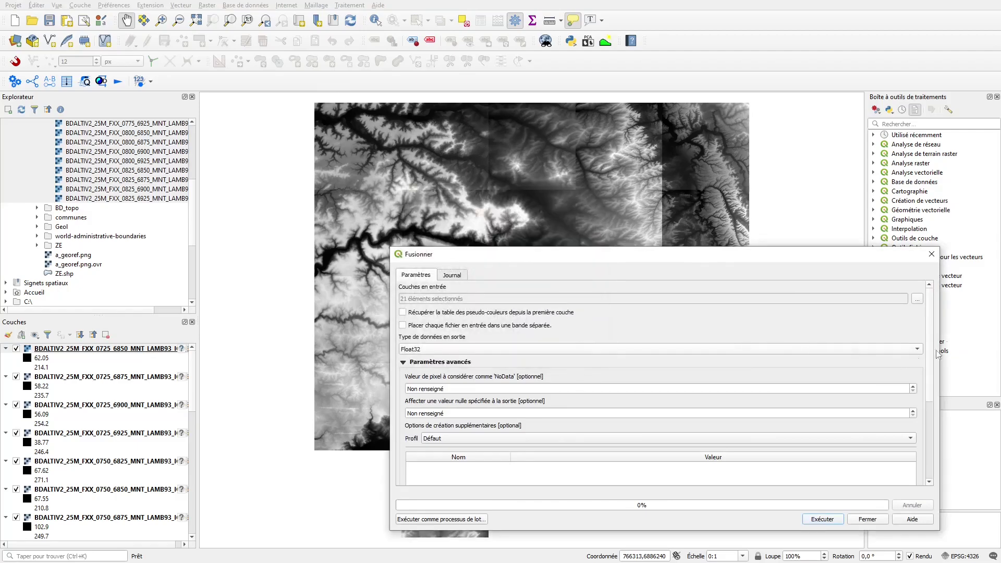
Browse to the TD7 project's BD_Alti folder as the save location for the merged raster.
scroll(919, 473, "down", 5)
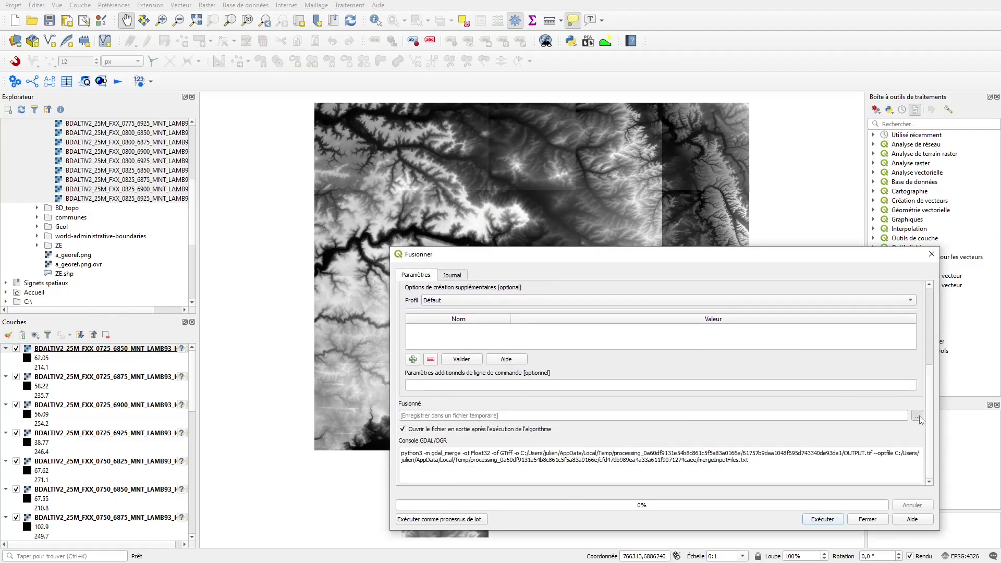
left_click(917, 416)
left_click(893, 435)
left_click(443, 427)
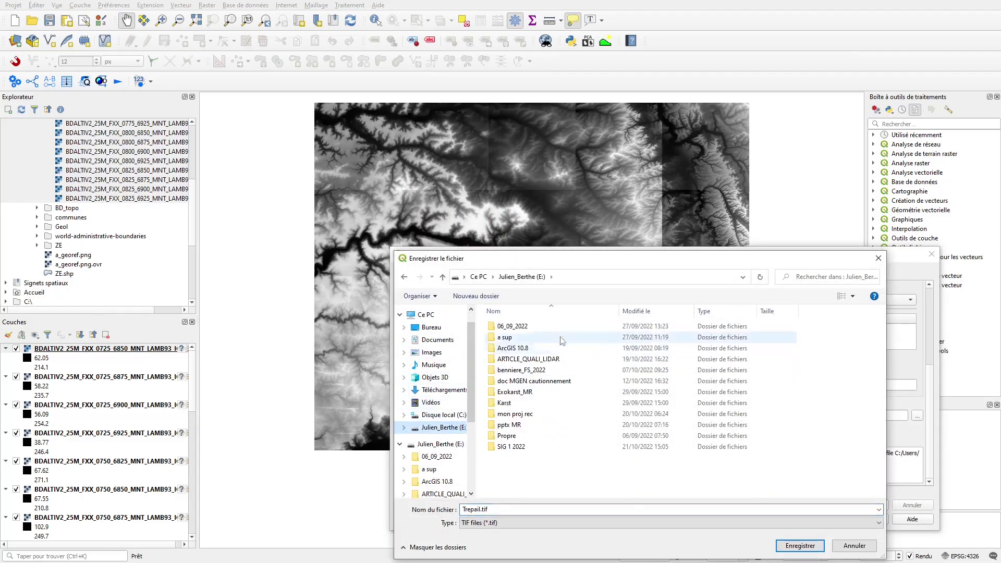
double_click(521, 440)
double_click(532, 337)
double_click(527, 329)
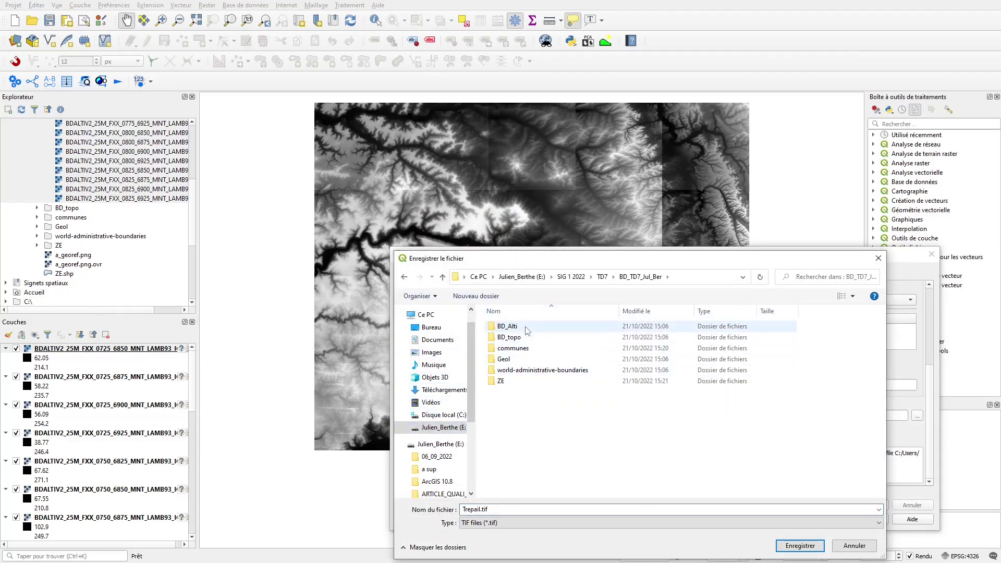
double_click(500, 380)
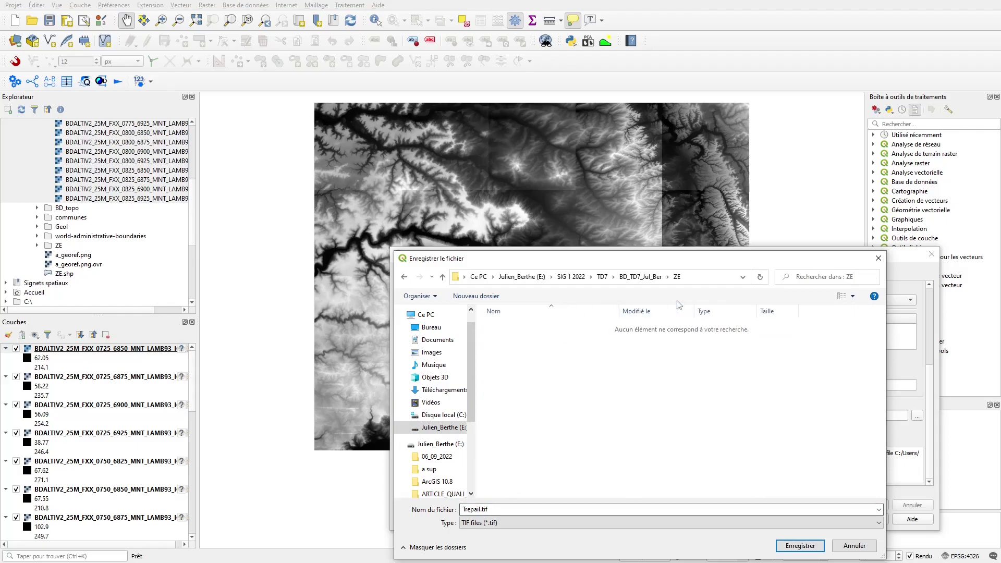
left_click(403, 275)
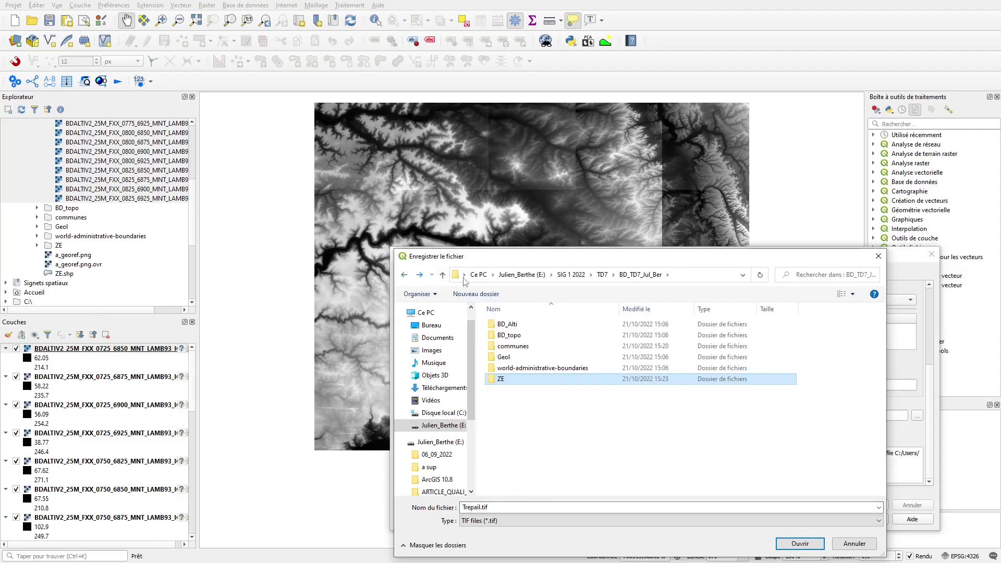
double_click(533, 323)
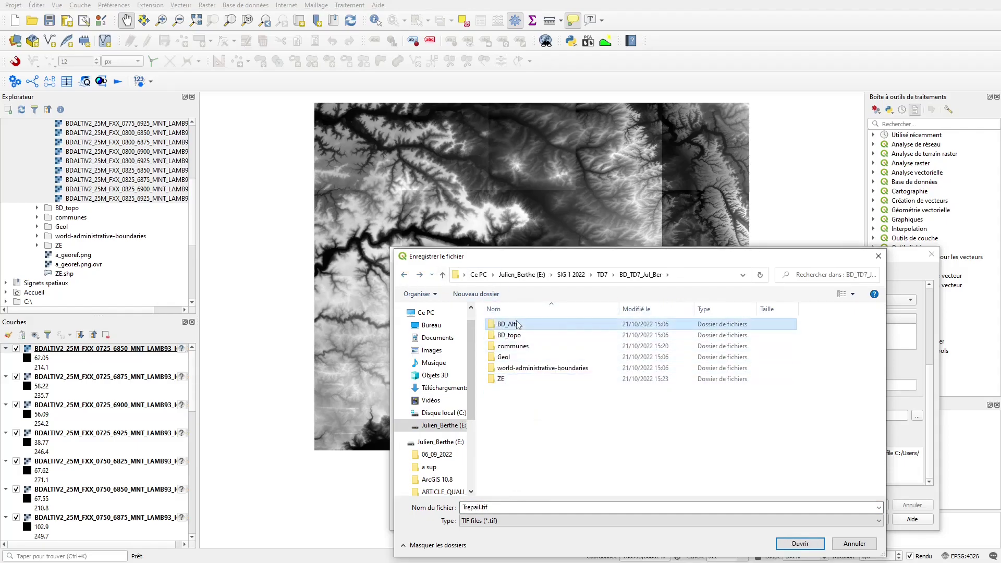
Name the merged raster Marne.tif, run the merge of the elevation tiles and close the tool.
left_click(478, 507)
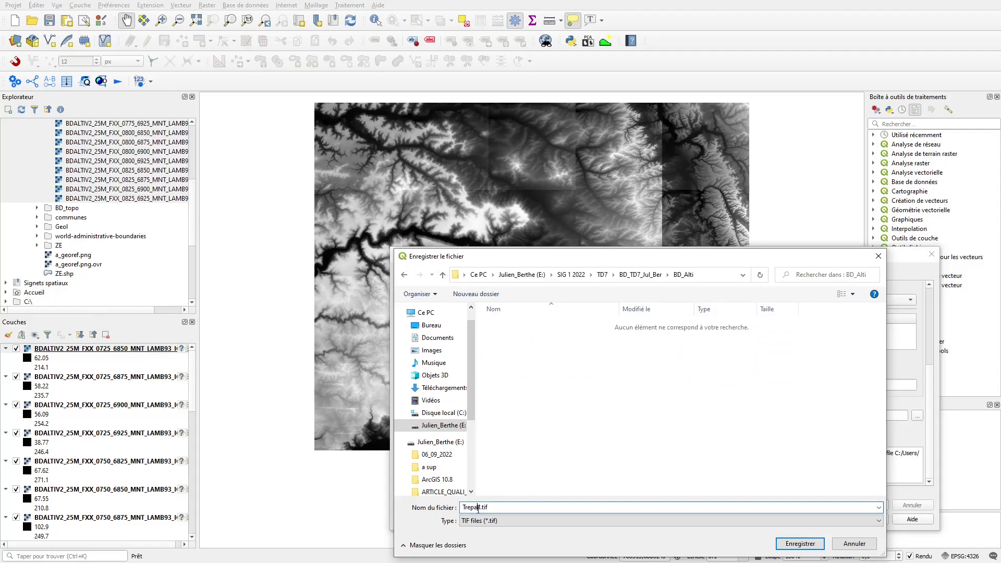
left_click_drag(480, 507, 461, 507)
key("BackSpace")
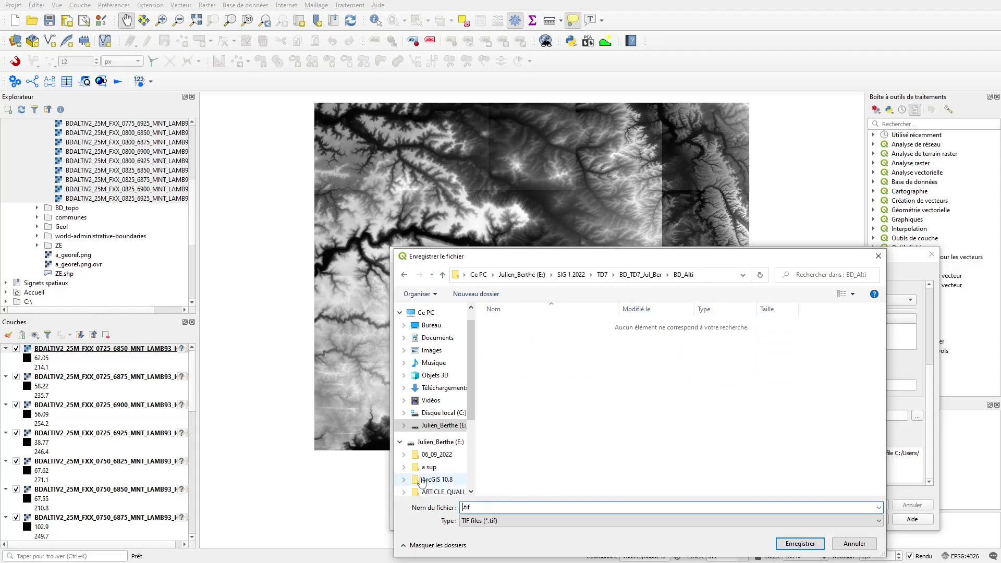
type("Marne")
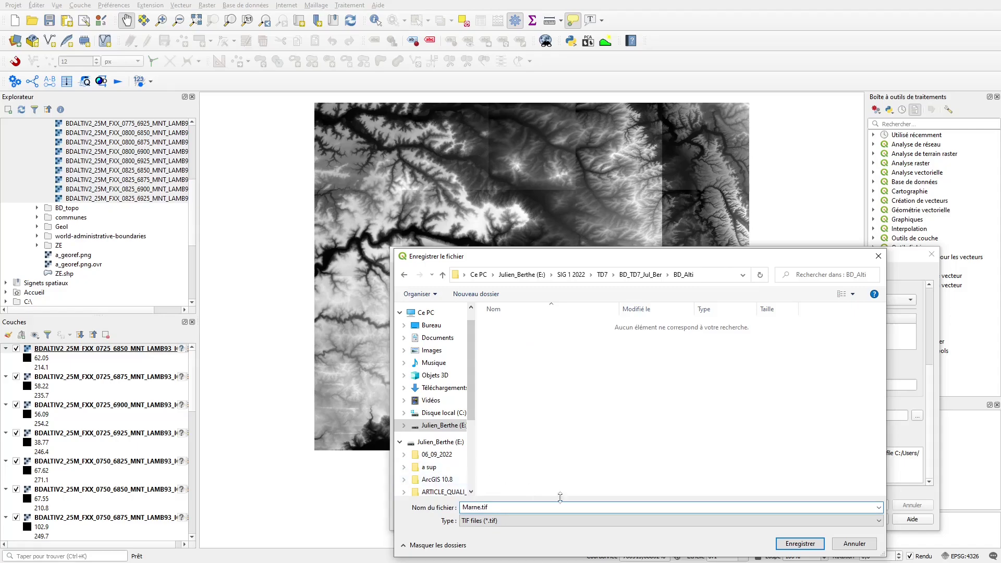
left_click(791, 543)
left_click(821, 519)
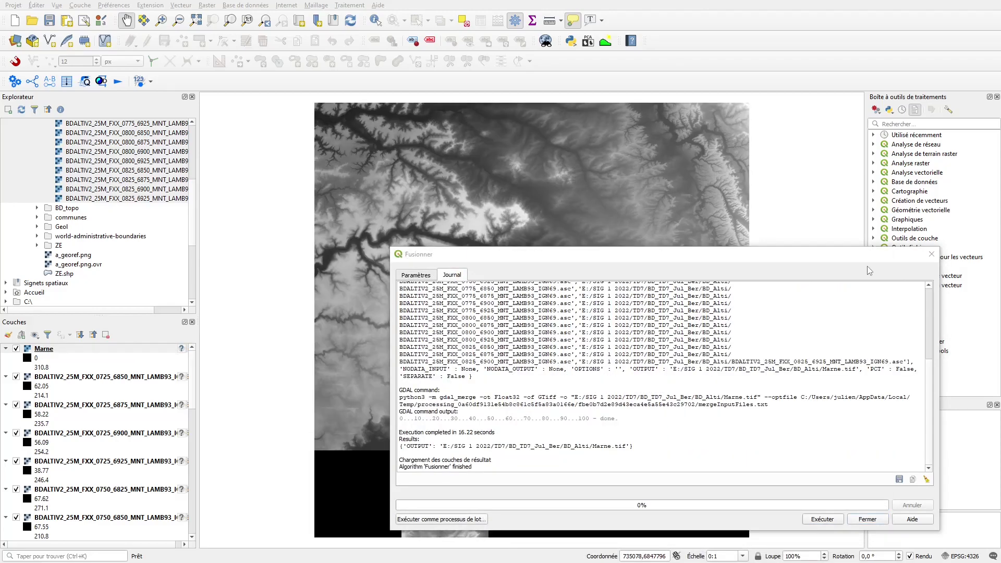
left_click(932, 254)
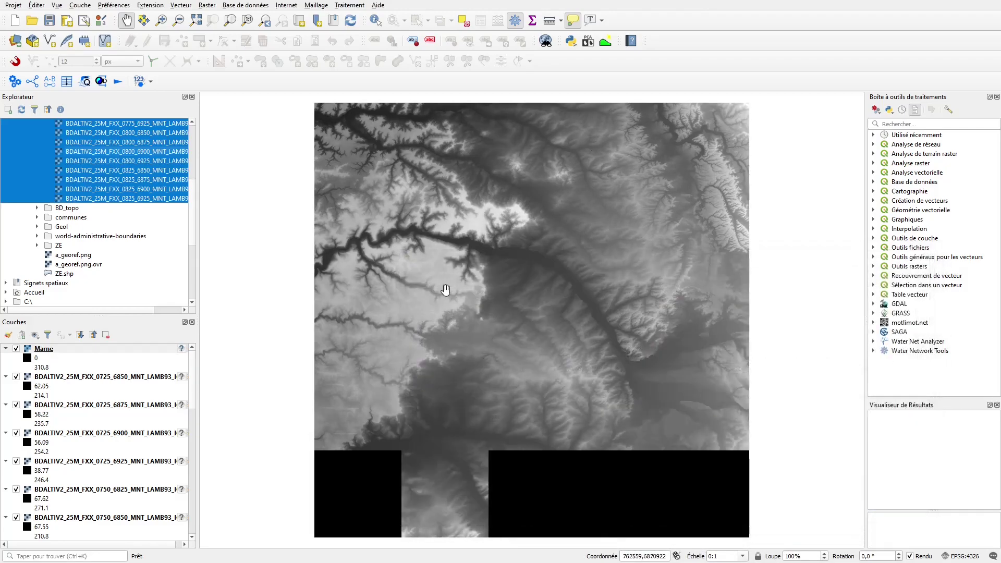
left_click_drag(468, 178, 459, 218)
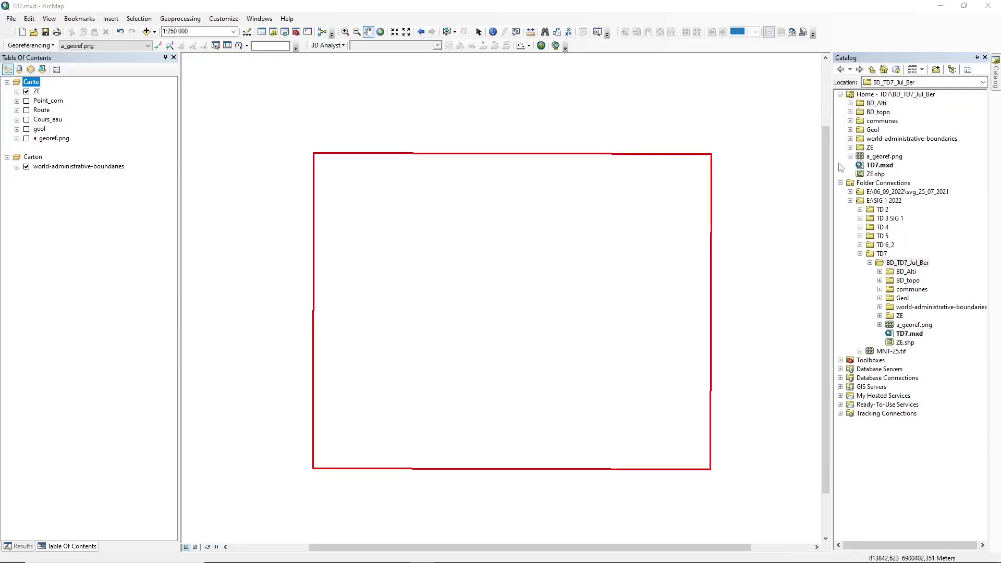
Switch to ArcMap and add Marne.tif from the BD_Alti folder to the Carte data frame.
key("ctrl+f")
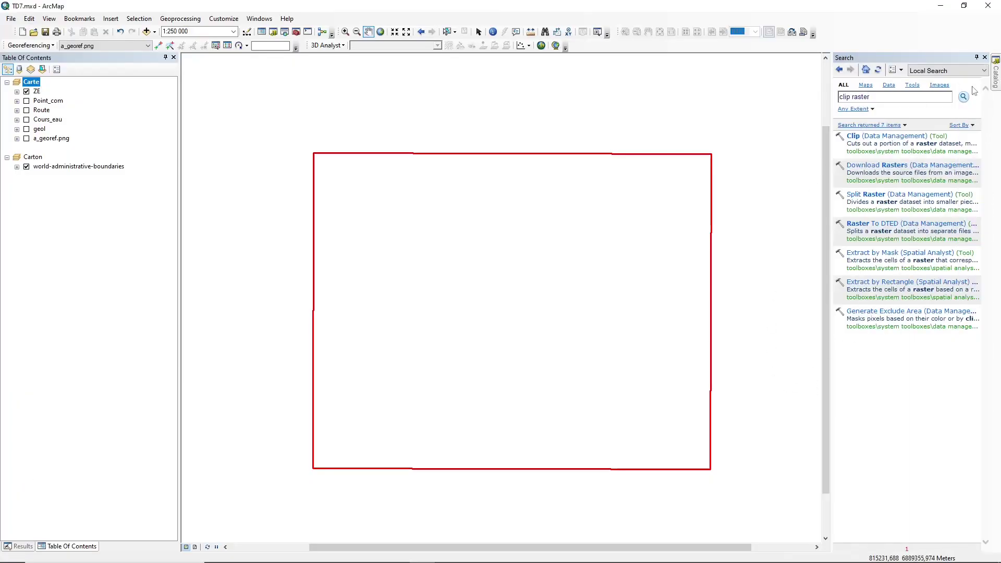
left_click(995, 76)
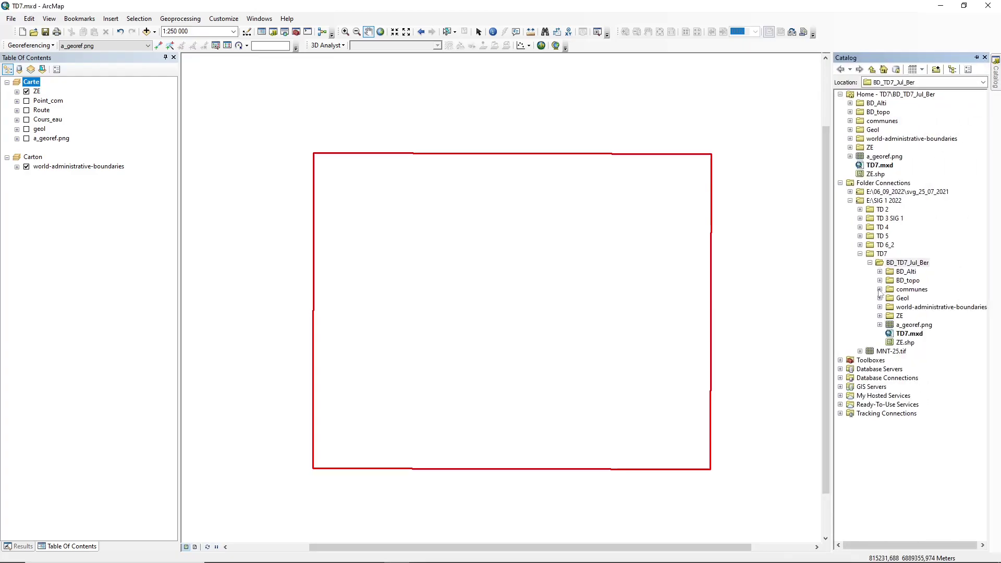
left_click(880, 272)
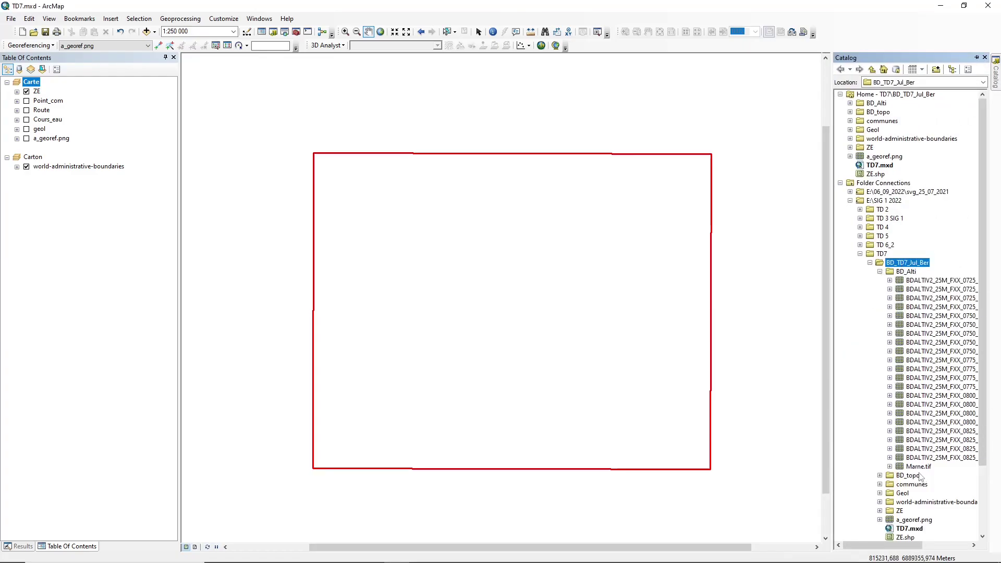
left_click_drag(917, 466, 516, 282)
left_click(495, 272)
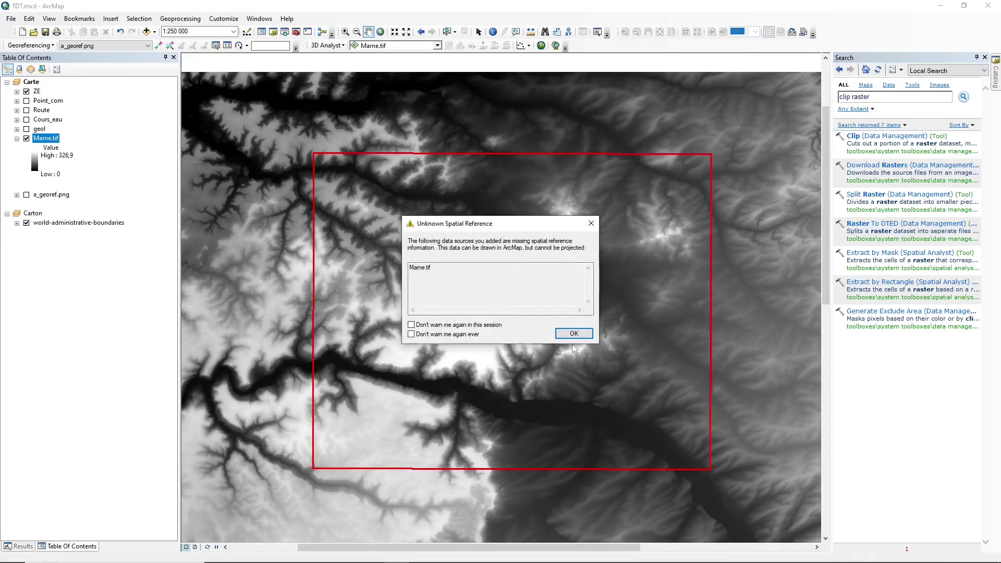
left_click(571, 331)
scroll(534, 310, "up", 4)
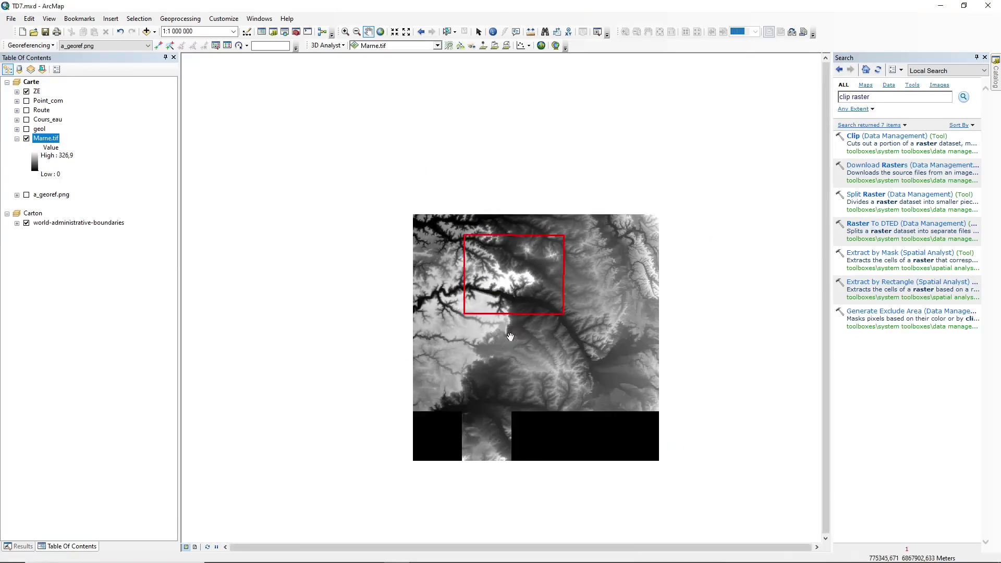
scroll(506, 277, "down", 4)
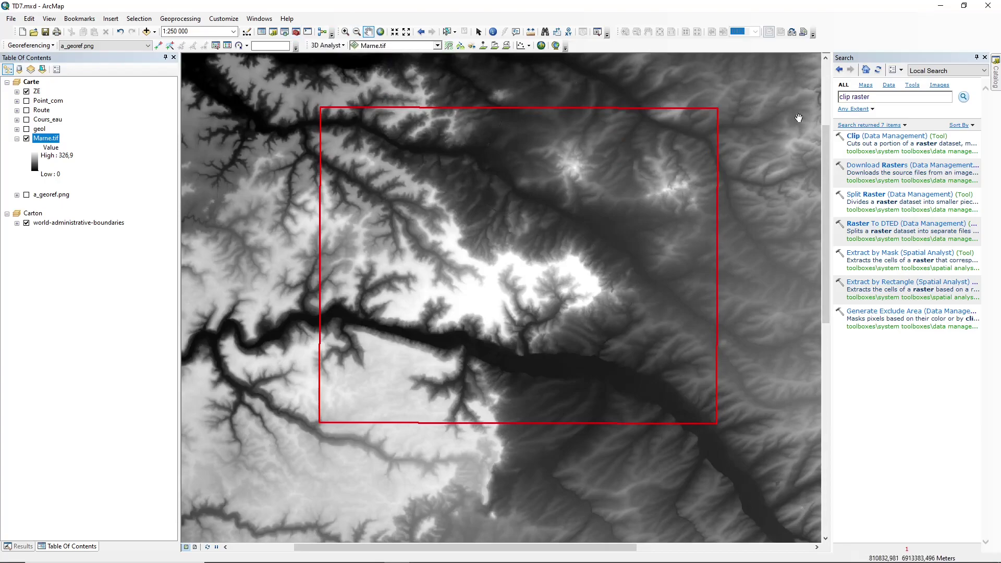
Start Extract by Mask with Marne.tif as the input raster and ZE as the mask.
left_click(879, 98)
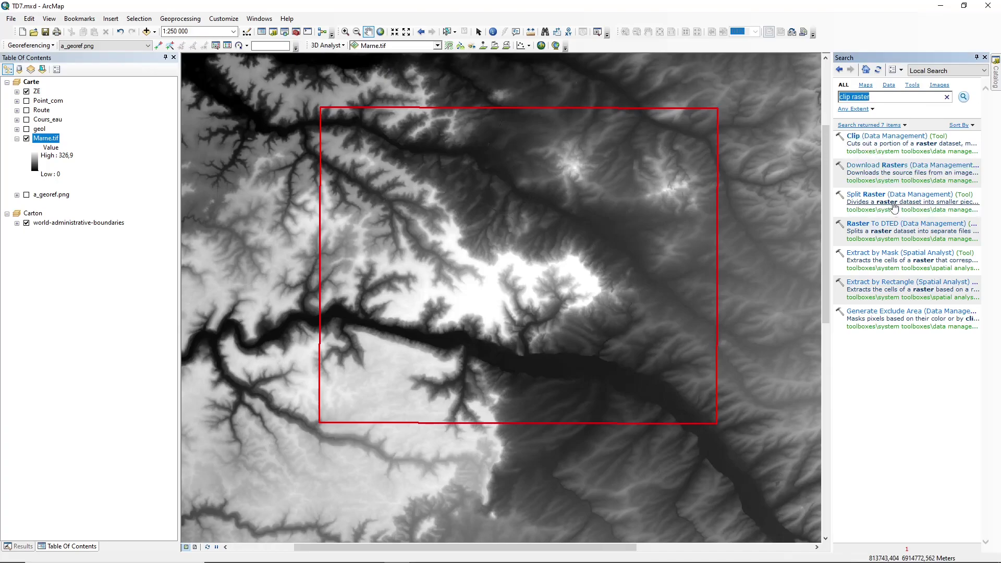
left_click(905, 254)
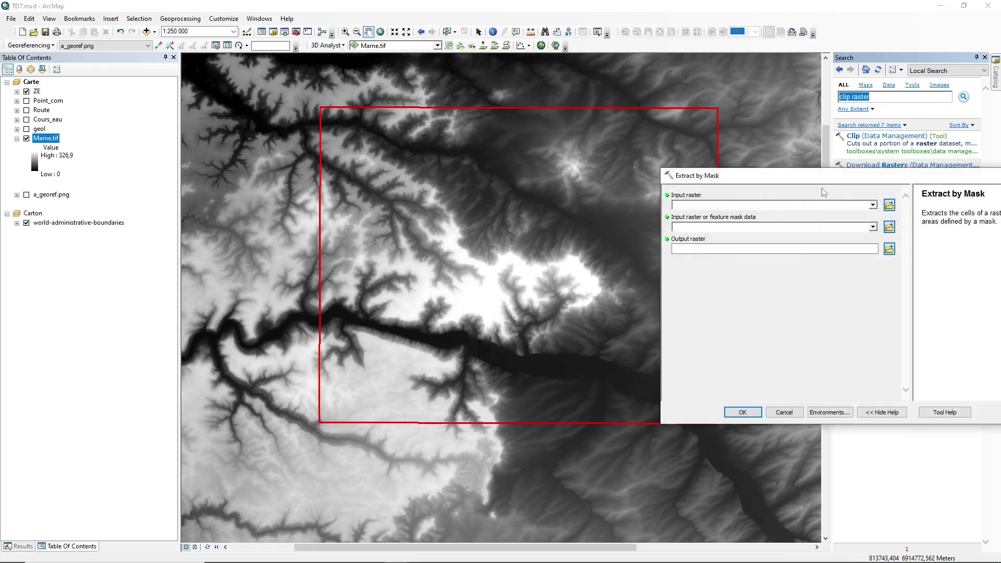
left_click(873, 205)
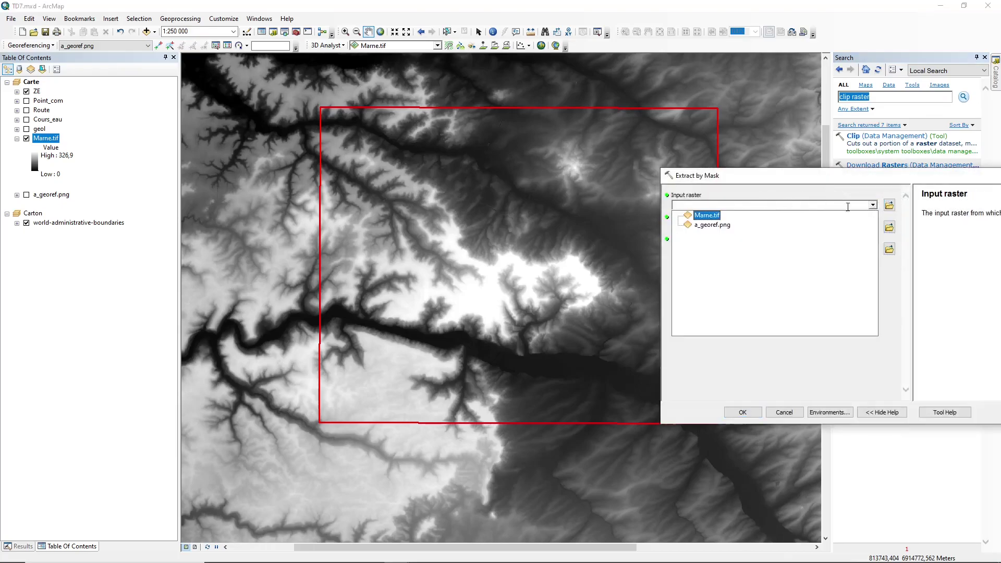
left_click(706, 215)
left_click(873, 227)
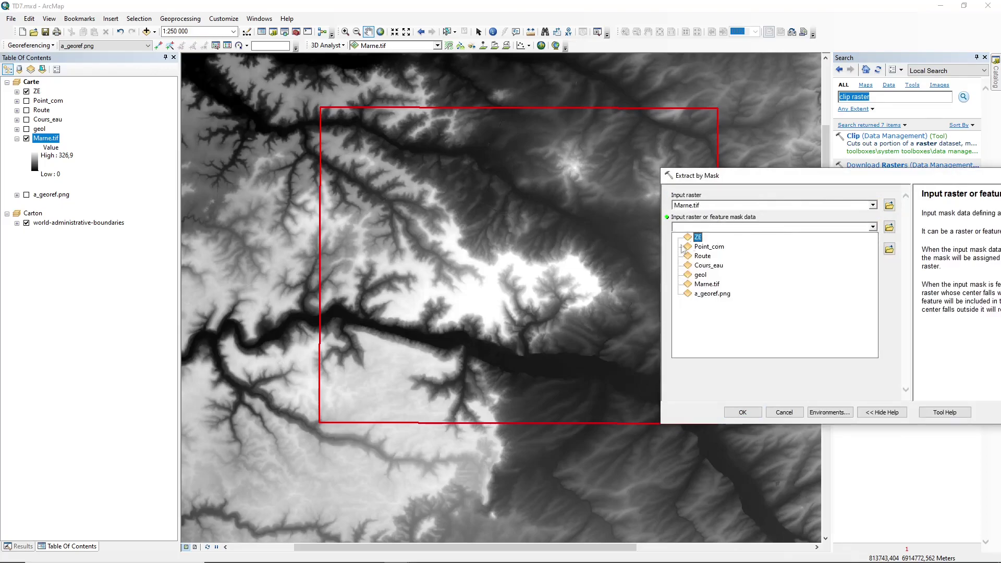
left_click(699, 237)
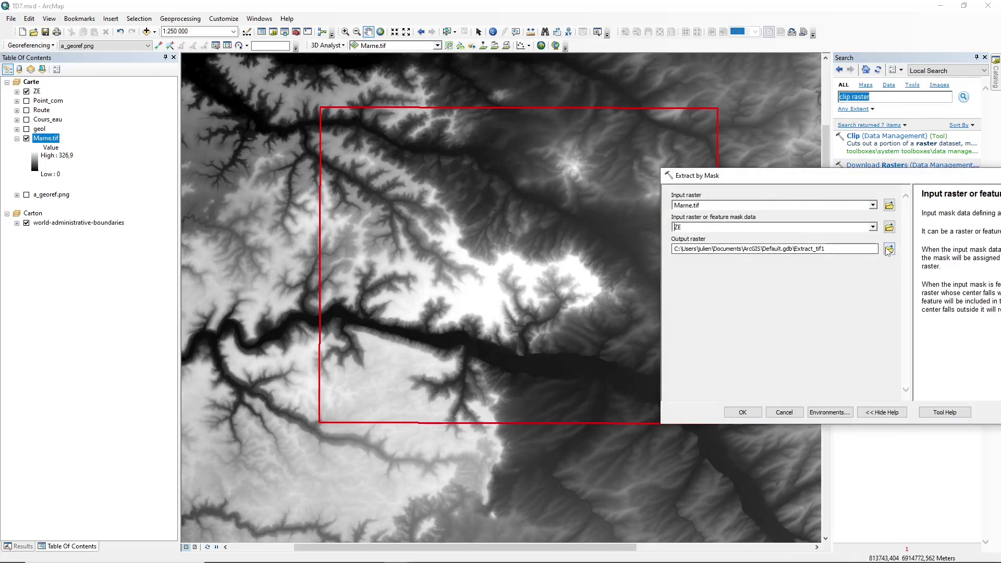
Set the extraction output to MNT25m.tif in the project's ZE folder and run the tool.
left_click(888, 250)
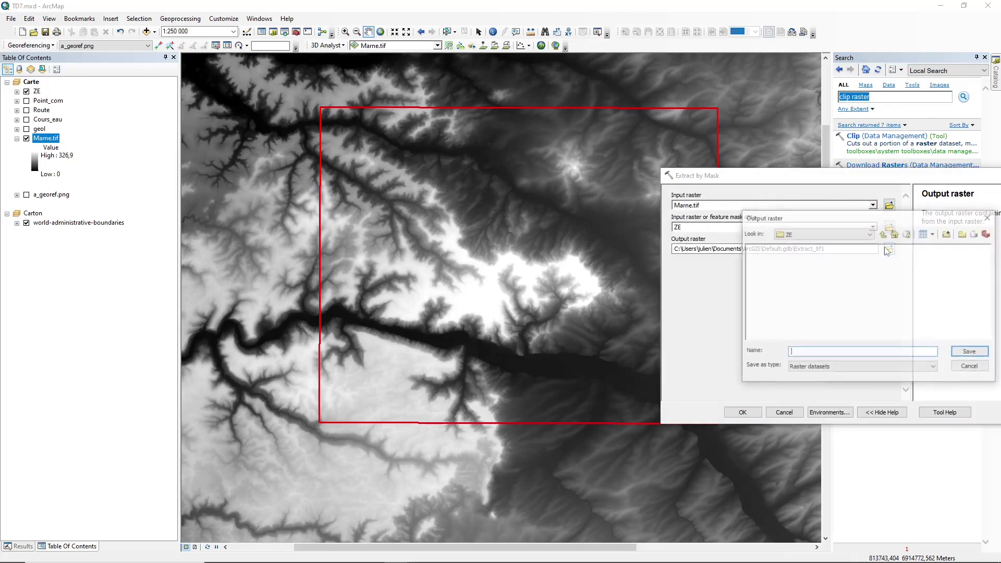
left_click(816, 234)
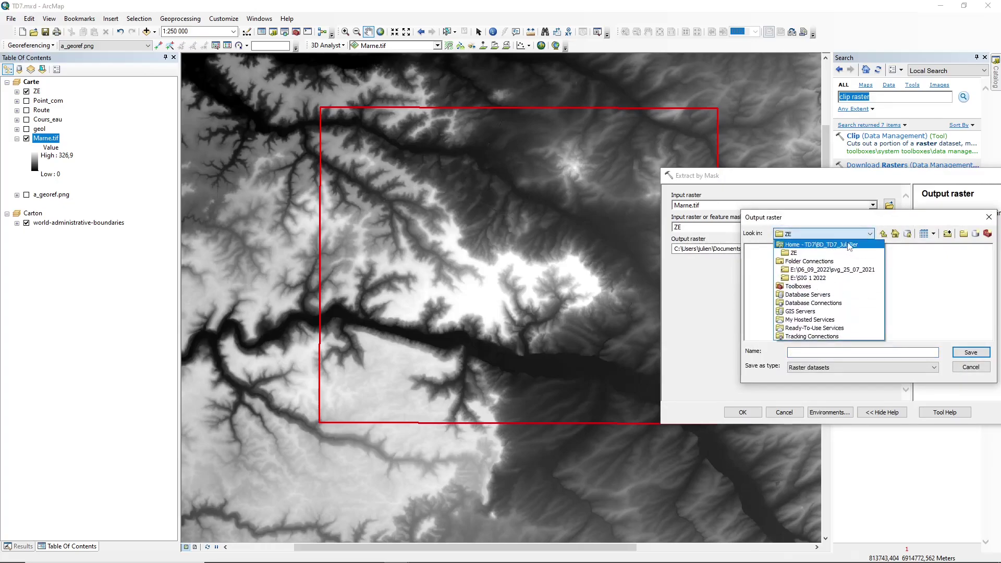
left_click(805, 255)
left_click(806, 351)
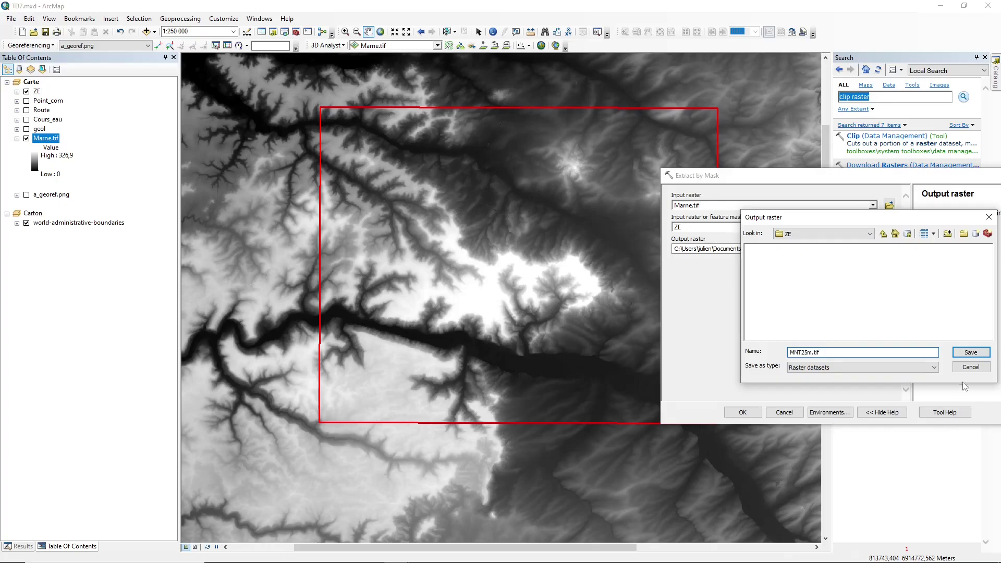
left_click(970, 352)
left_click(745, 412)
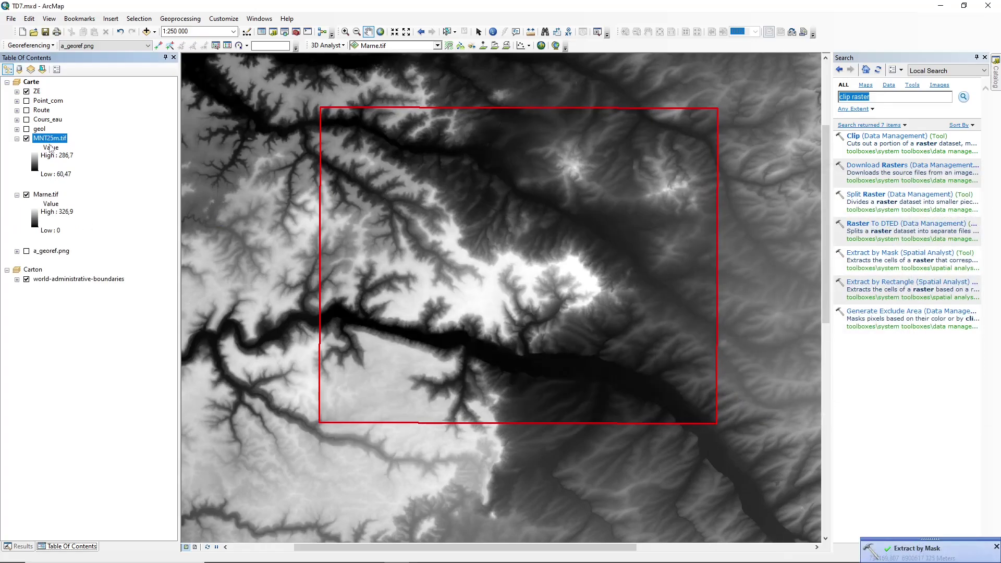
Remove the Marne.tif layer from the Carte data frame.
right_click(46, 195)
left_click(58, 213)
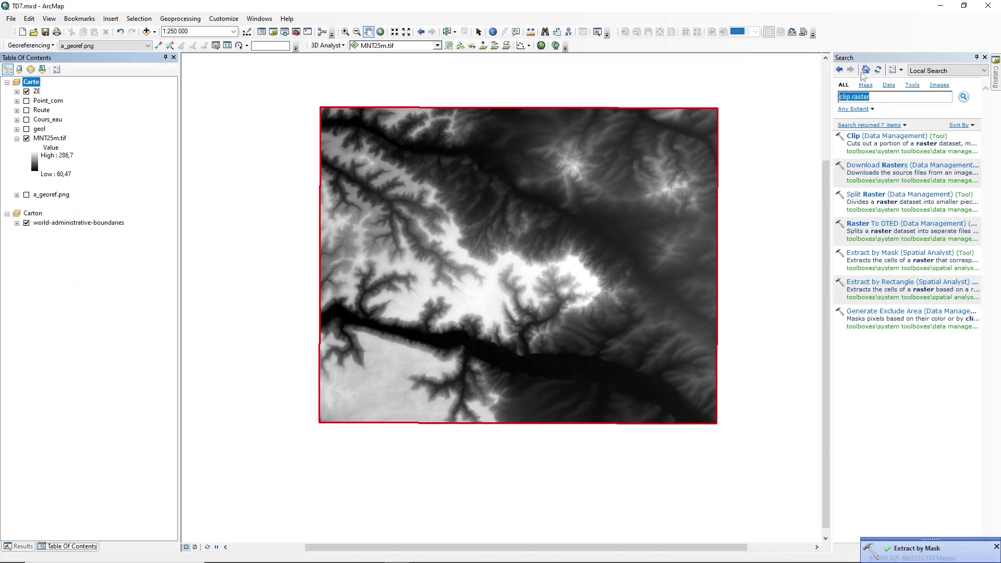
Search the available tools for "ombrage".
left_click(883, 99)
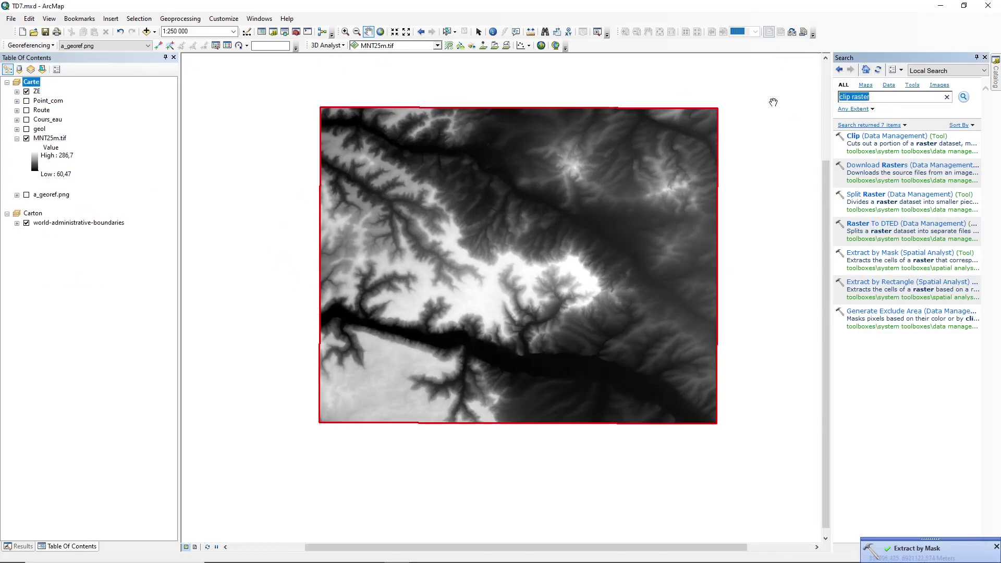
key("ctrl+a")
key("BackSpace")
type("h")
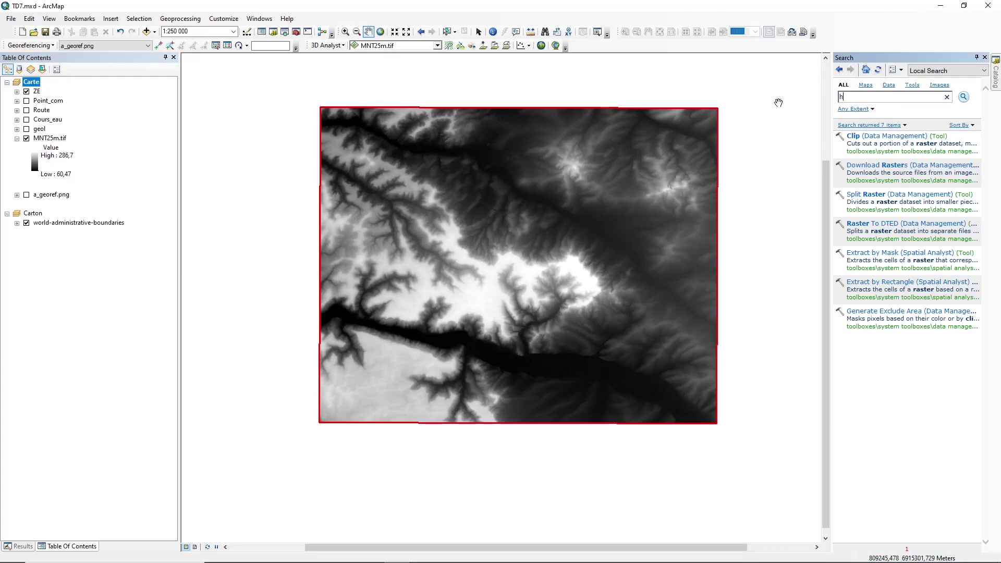
type("mbrage")
key("Return")
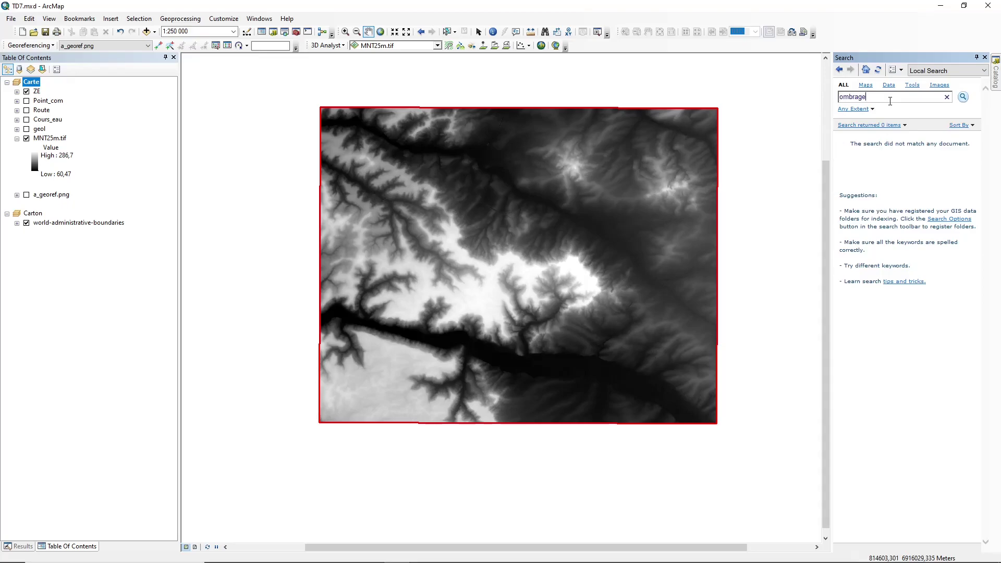
Search the tools for Hillshade, view the 3D Analyst HillShade tool's parameters and close it without running.
key("ctrl+a")
type("Hillshade")
key("Return")
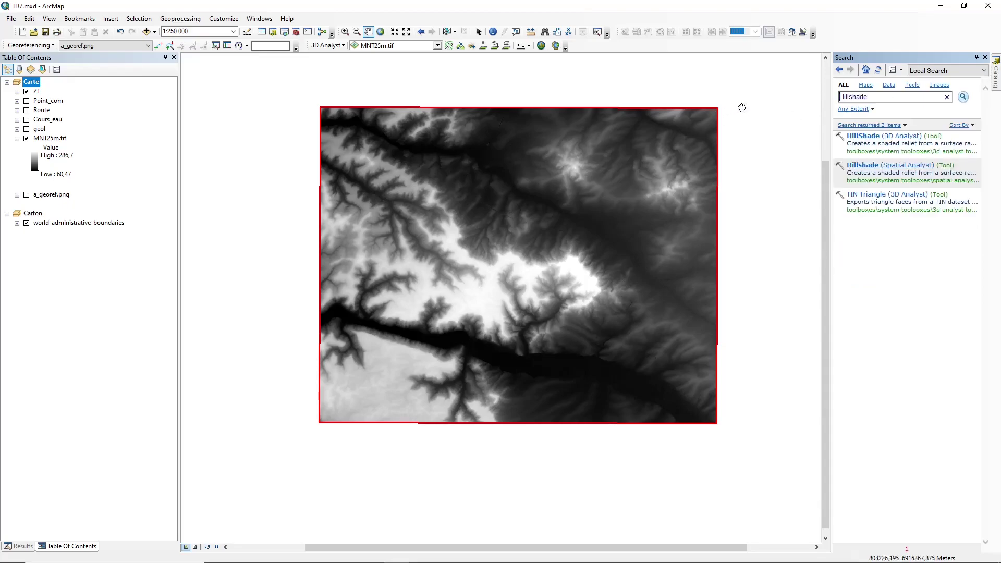
left_click(879, 137)
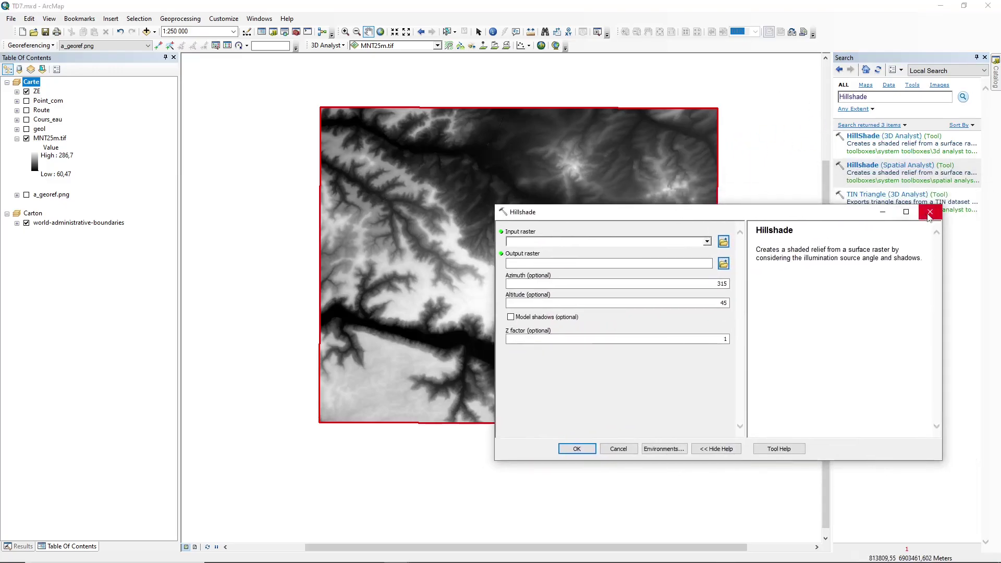
left_click(929, 212)
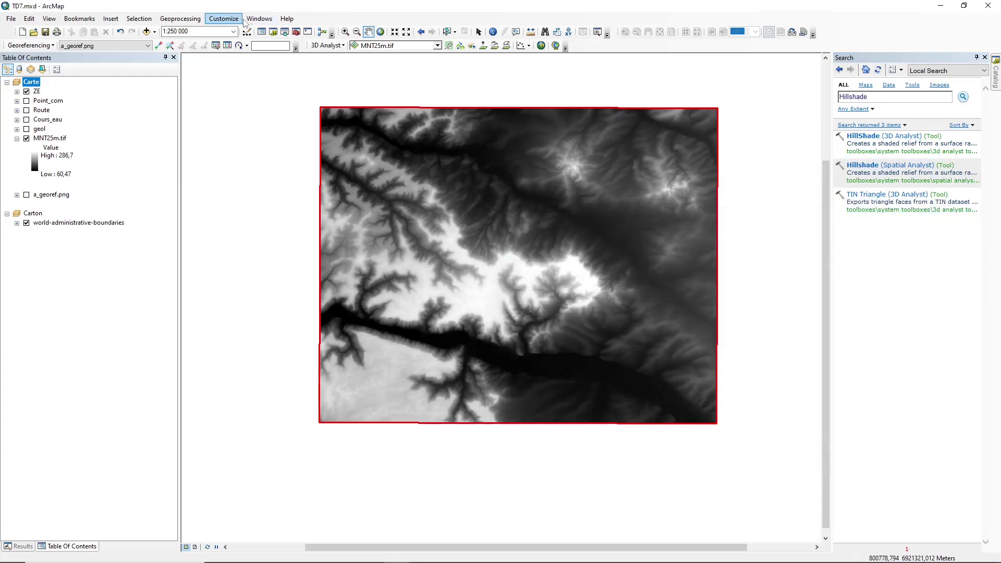
Check which ArcMap extensions are enabled in the extensions list and close it.
left_click(224, 19)
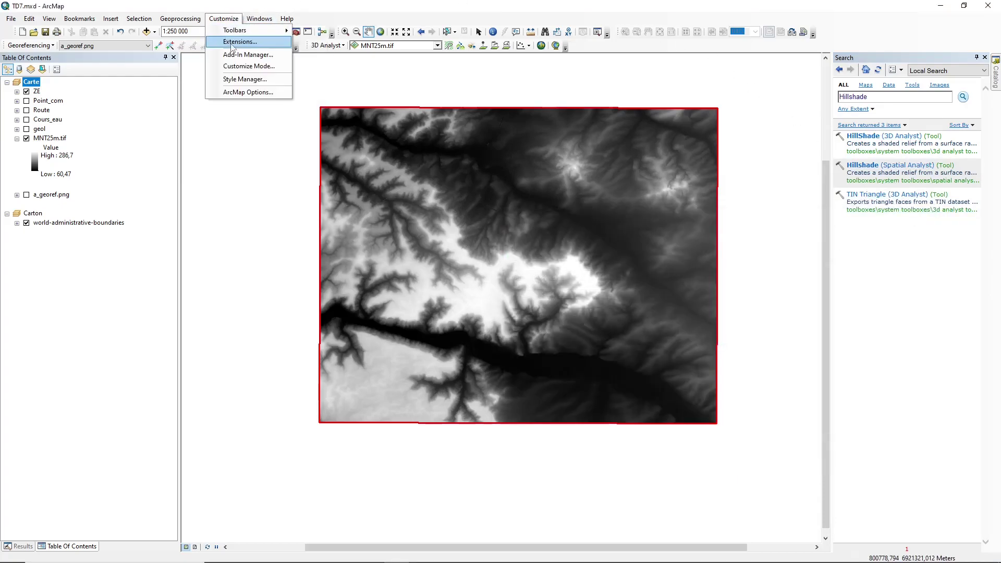
left_click(232, 42)
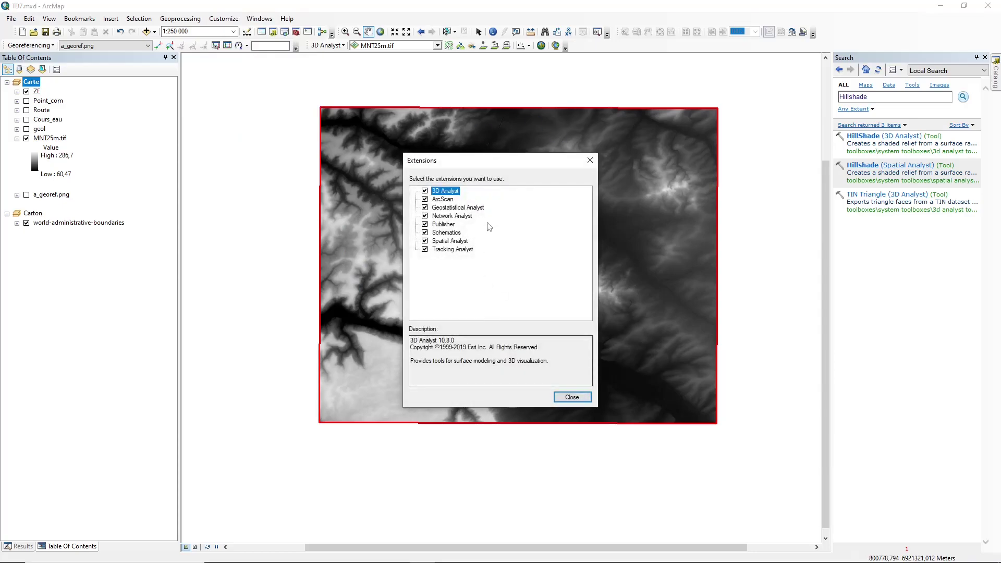
left_click(587, 163)
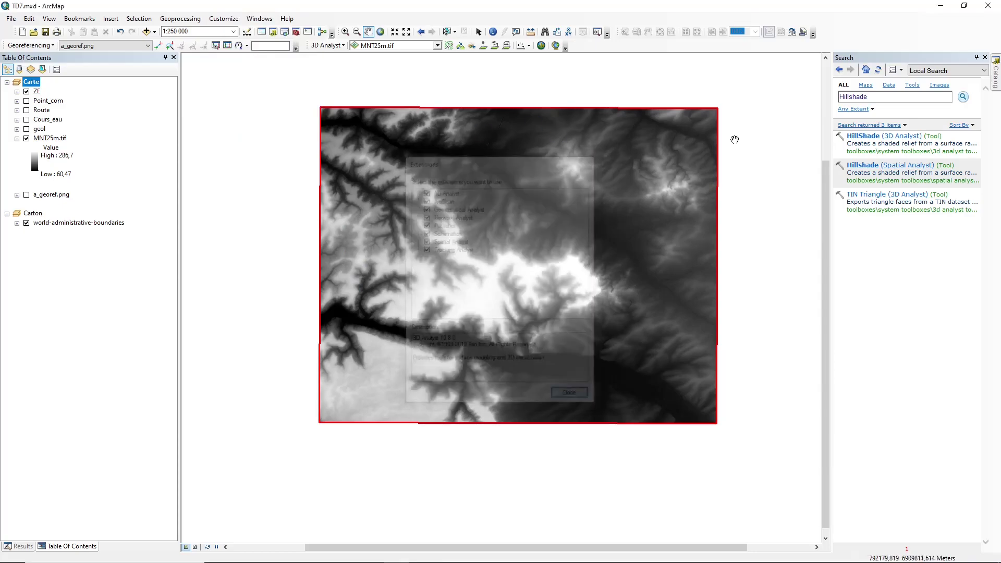
Start the Hillshade tool with MNT25m.tif as the input raster.
left_click(874, 139)
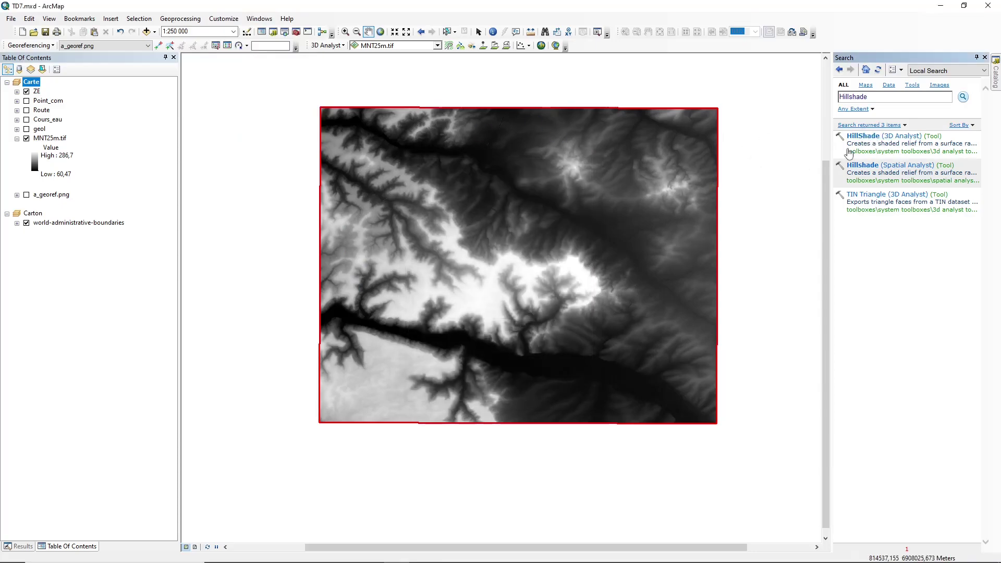
left_click(706, 242)
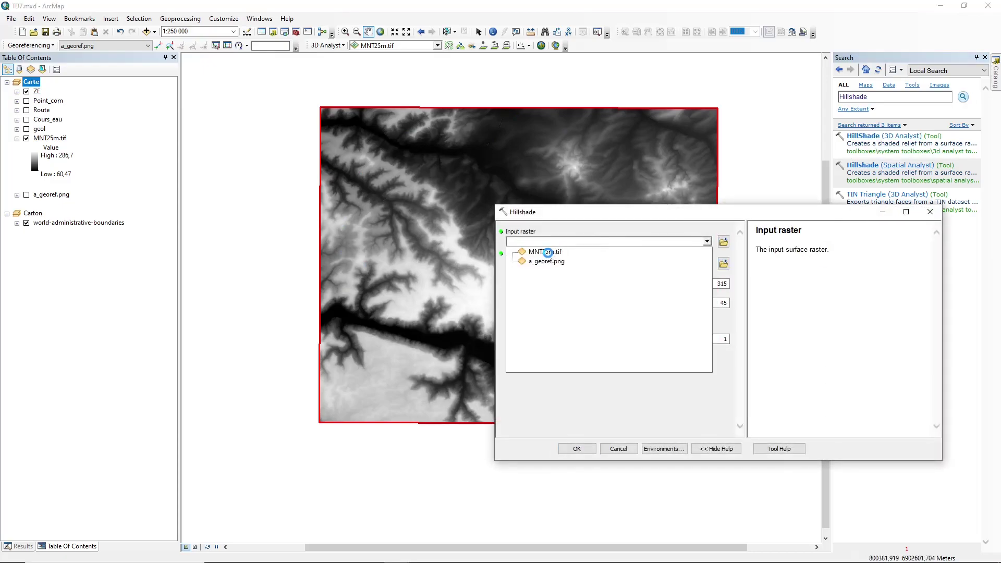
left_click(542, 251)
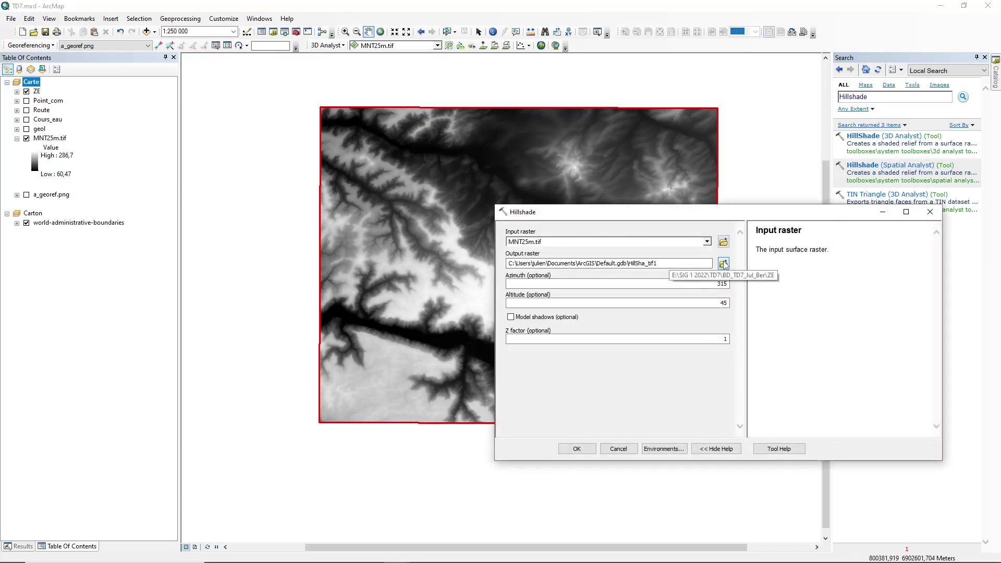
Set the hillshade output to Ombrage25m.tif in the ZE folder, set the Z factor to 3 and run the tool.
left_click(724, 264)
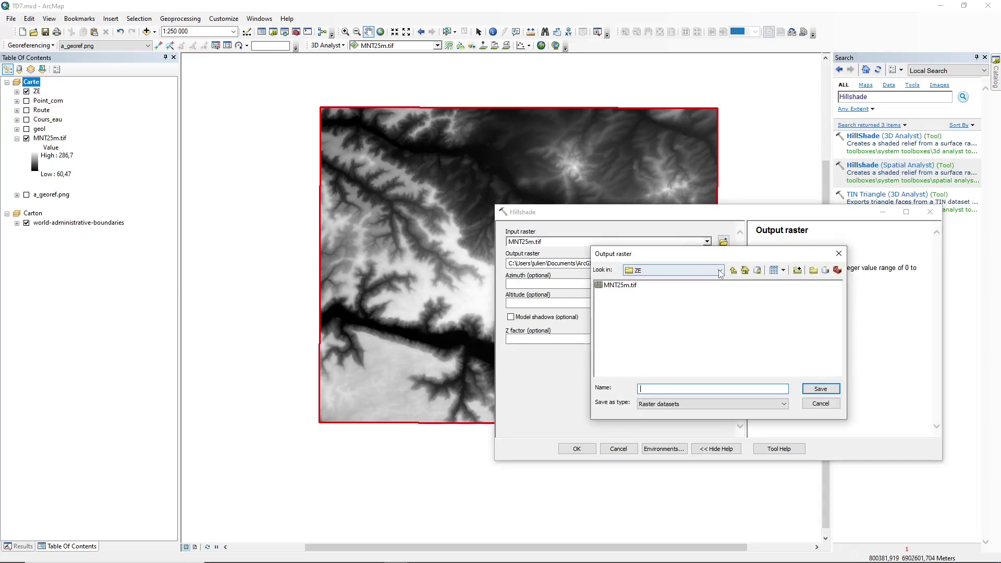
left_click(618, 285)
left_click_drag(639, 389, 651, 388)
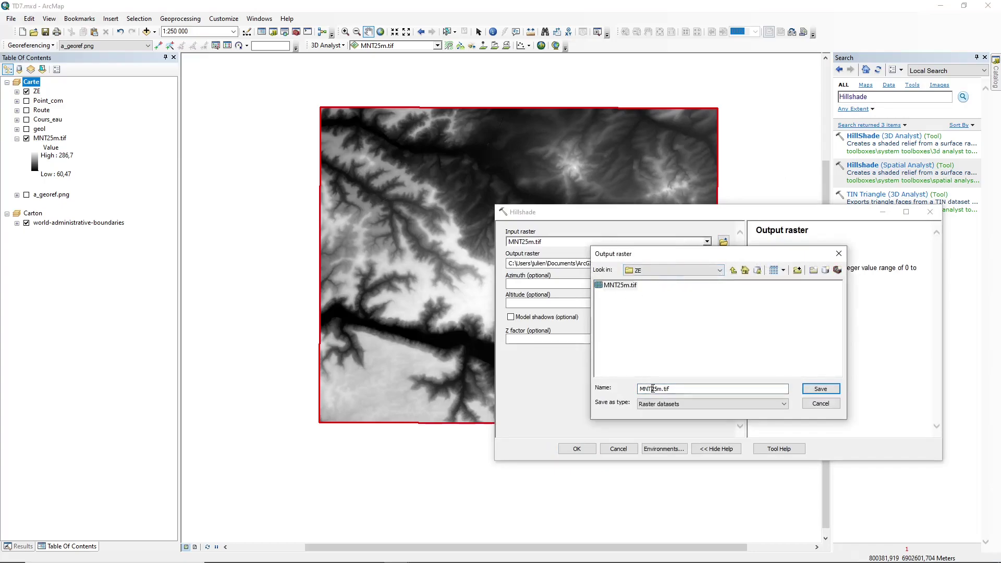
type("Ombrage")
left_click(819, 389)
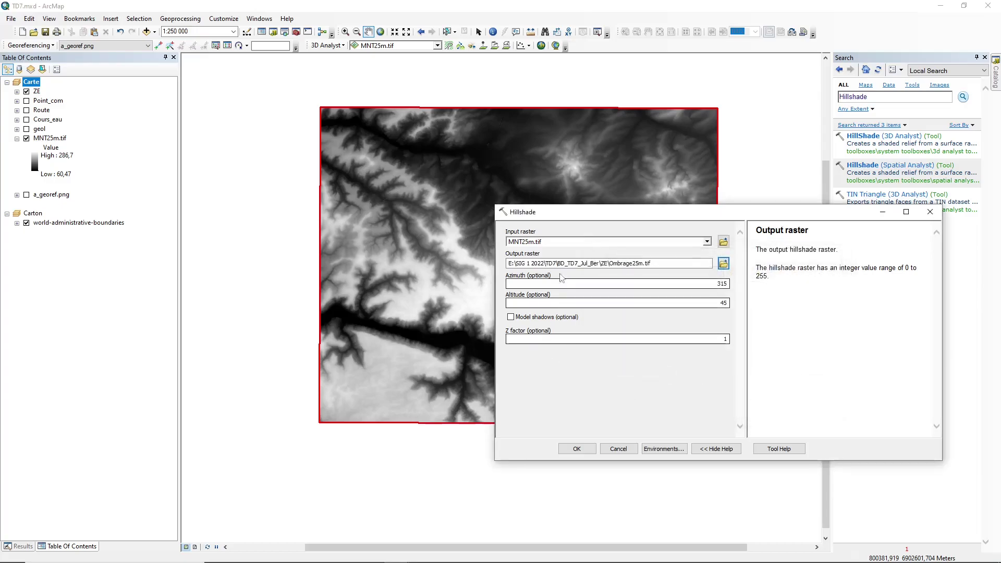
left_click(704, 339)
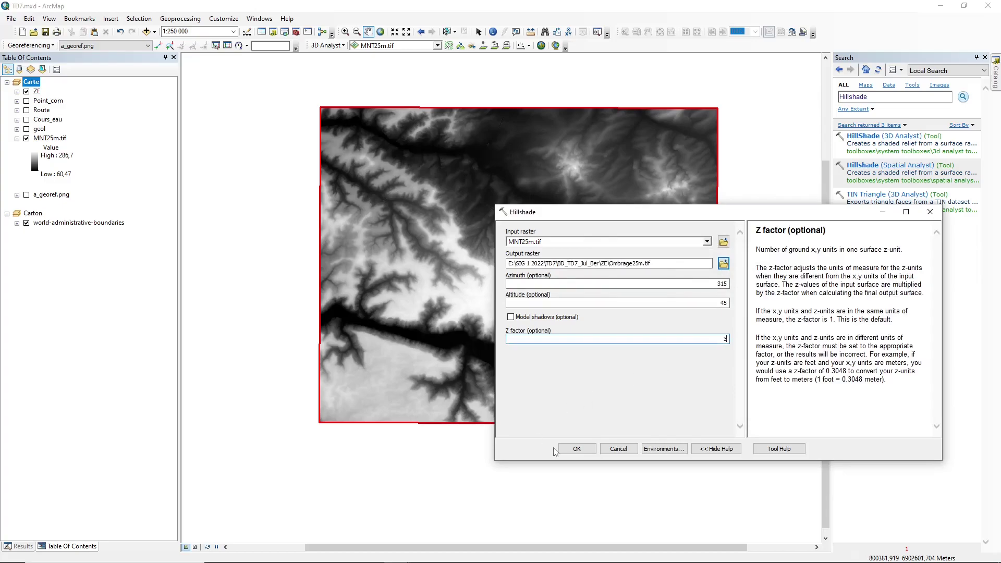
left_click(577, 450)
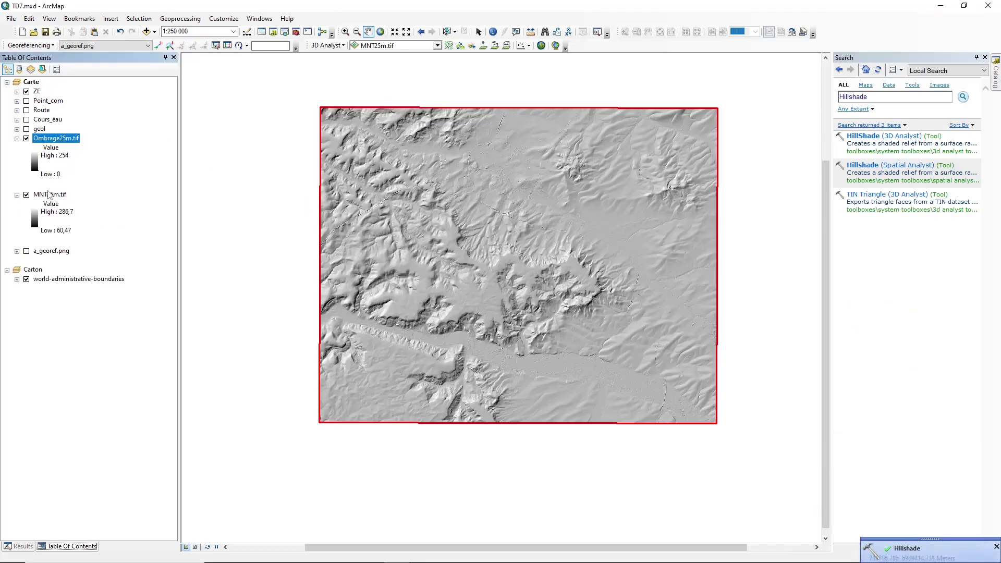
Remove the MNT25m.tif layer from the Carte data frame and collapse the legend of Ombrage25m.tif.
right_click(51, 197)
left_click(68, 213)
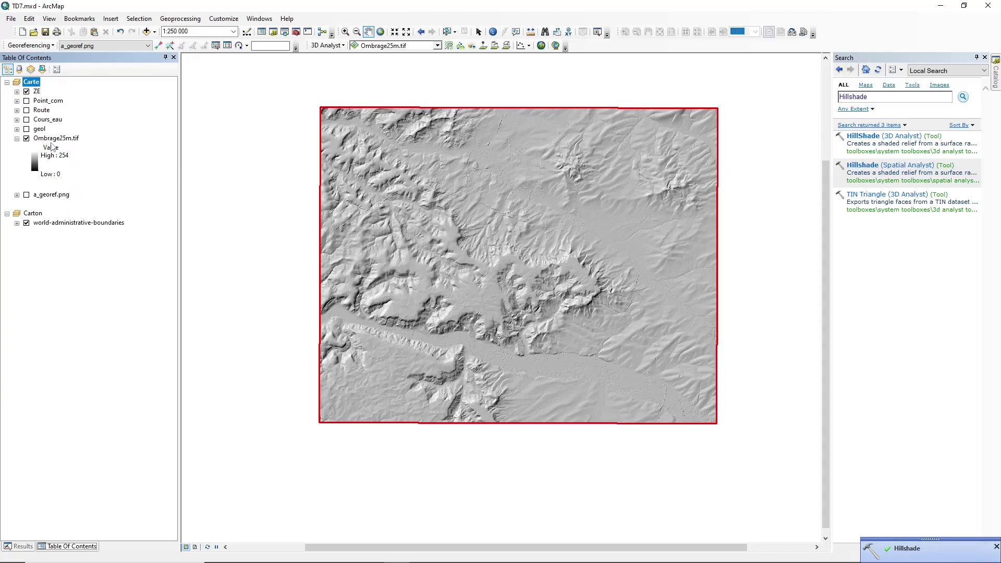
left_click(16, 139)
left_click_drag(41, 141, 41, 156)
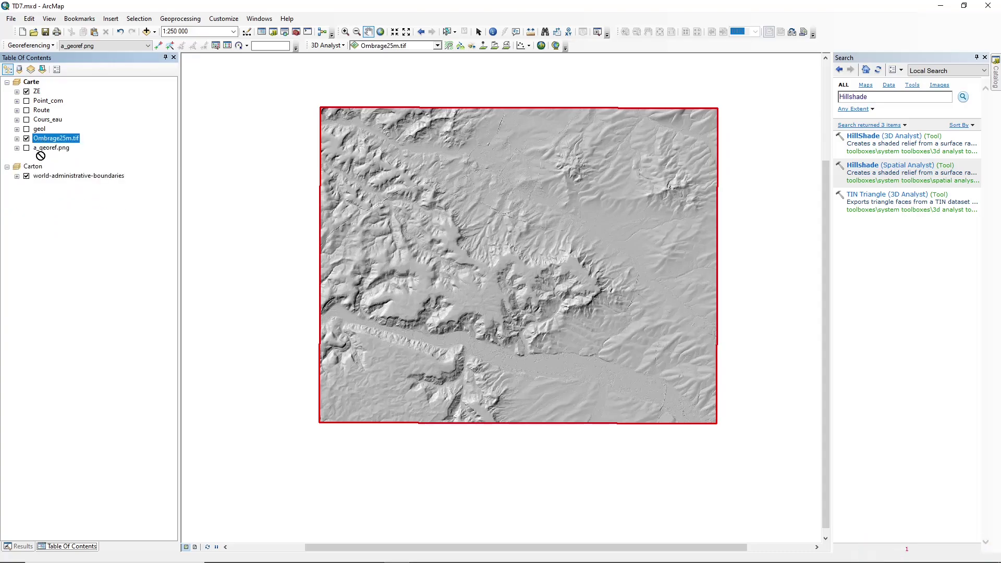
Show a_georef.png and toggle Ombrage25m.tif off and on to compare the image with the hillshade.
left_click(27, 139)
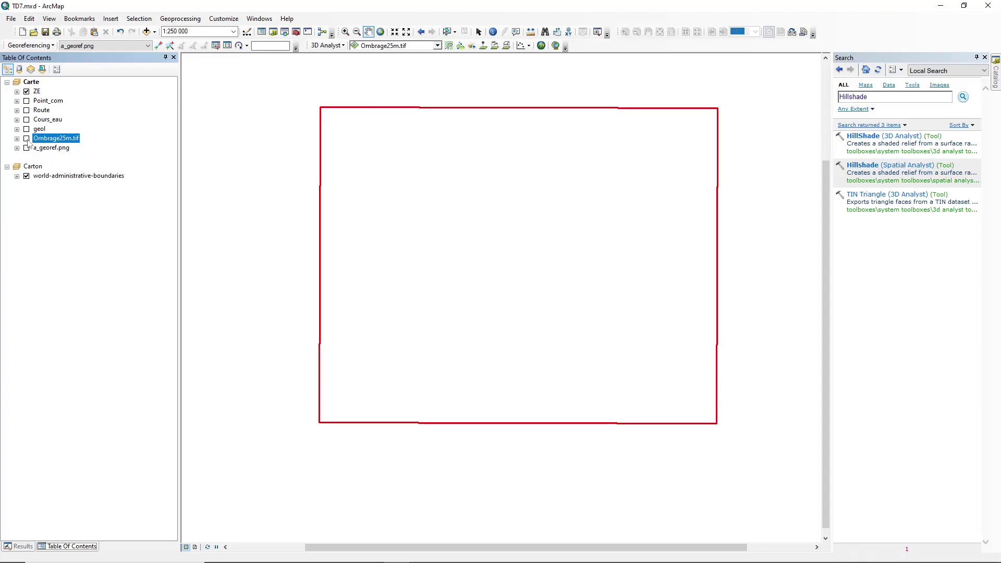
left_click(26, 148)
left_click(26, 138)
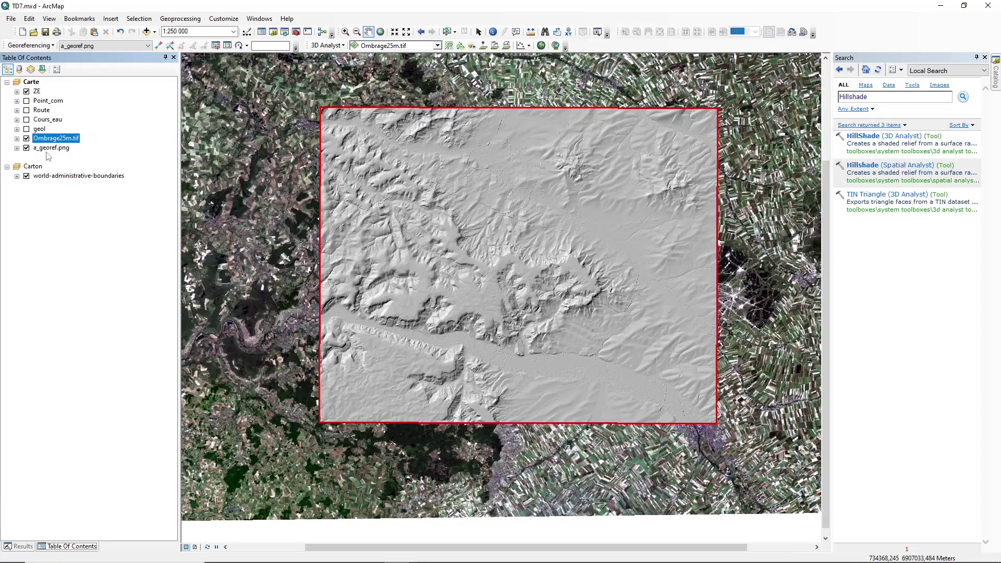
left_click(28, 139)
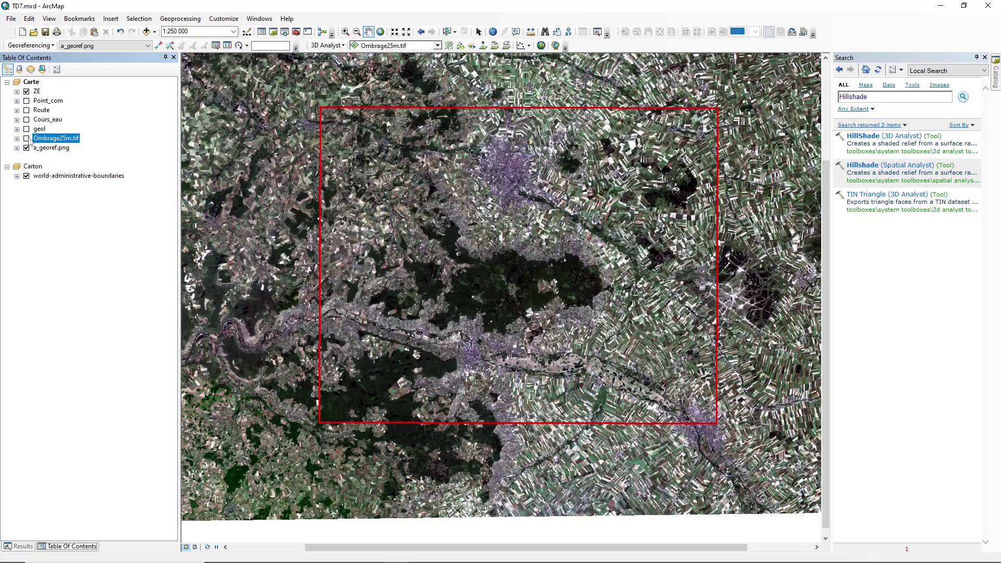
left_click(26, 139)
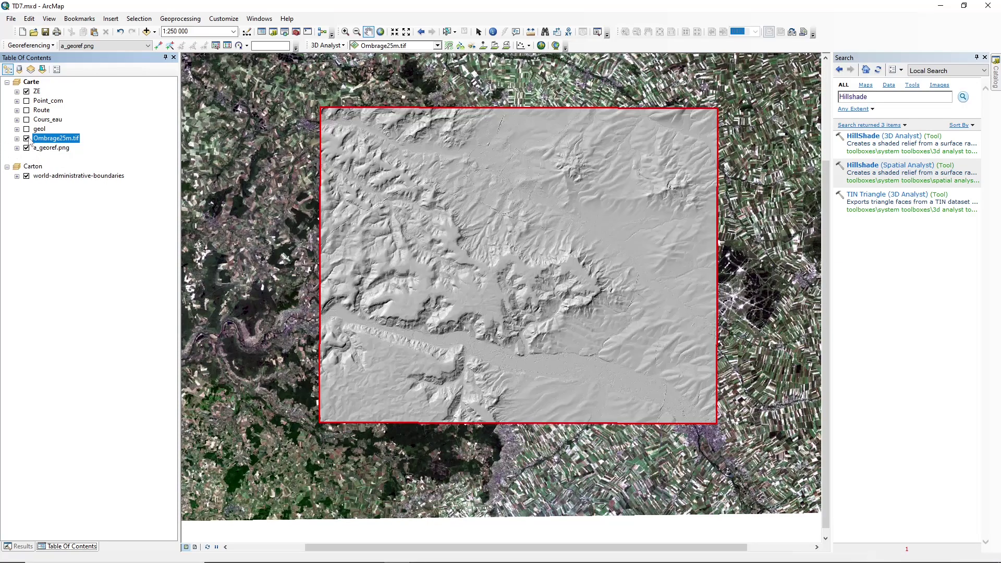
Search the tools for "clip raster" and open the Extract by Mask tool.
double_click(880, 93)
type("clip raster")
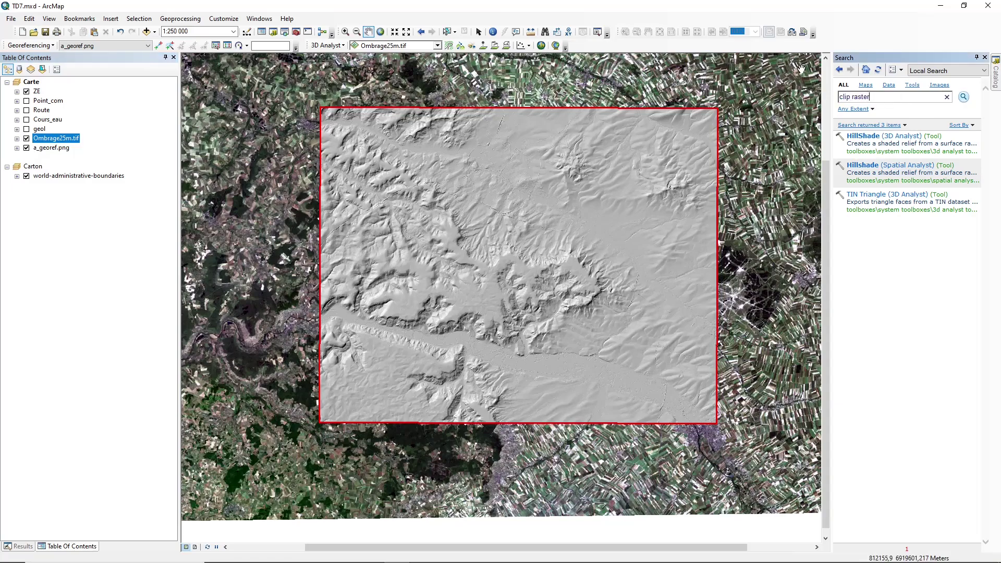
key("Return")
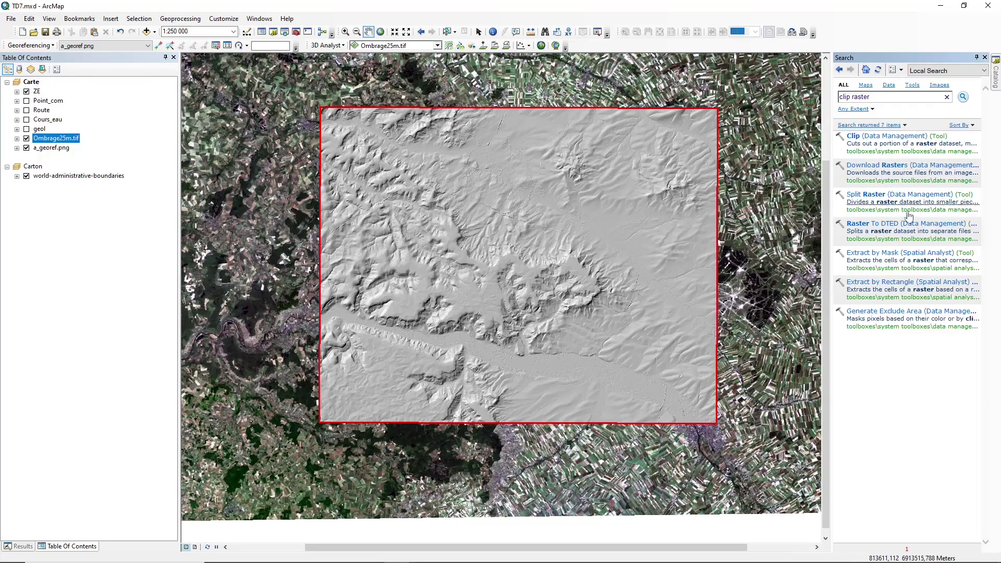
left_click(886, 252)
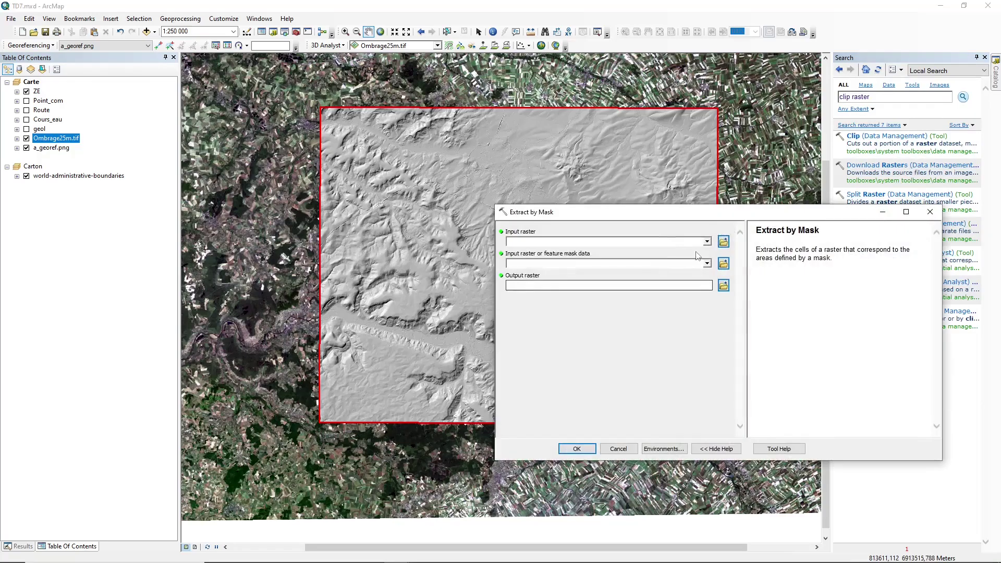
Extract a_georef.png with ZE as the mask, saving the output as Orthophoto.tif in the ZE folder.
left_click(707, 242)
left_click(527, 259)
left_click(707, 263)
left_click(521, 270)
left_click(724, 285)
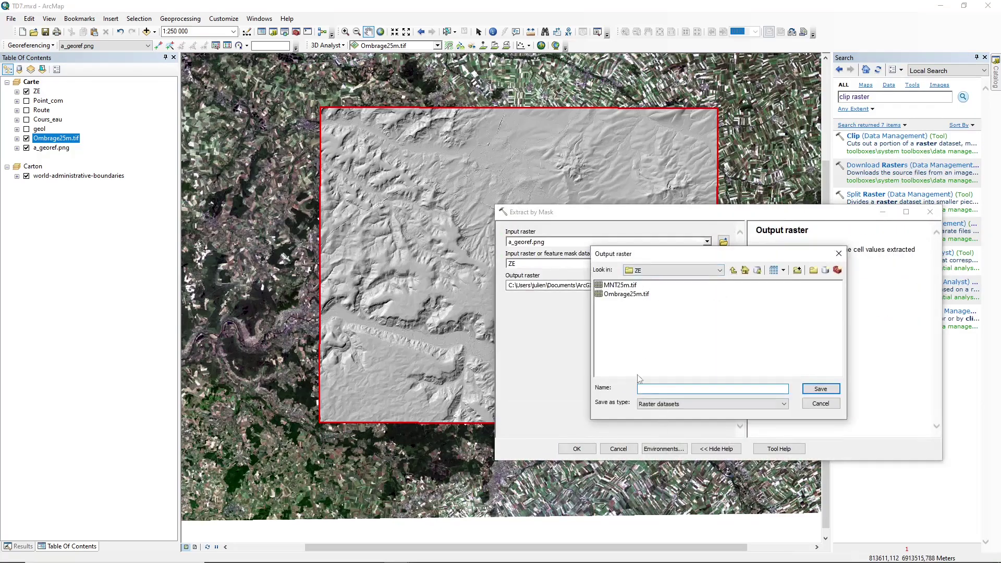
type("Orthophoto")
key("Return")
key("Return")
Remove the a_georef.png layer from the Carte data frame.
right_click(47, 194)
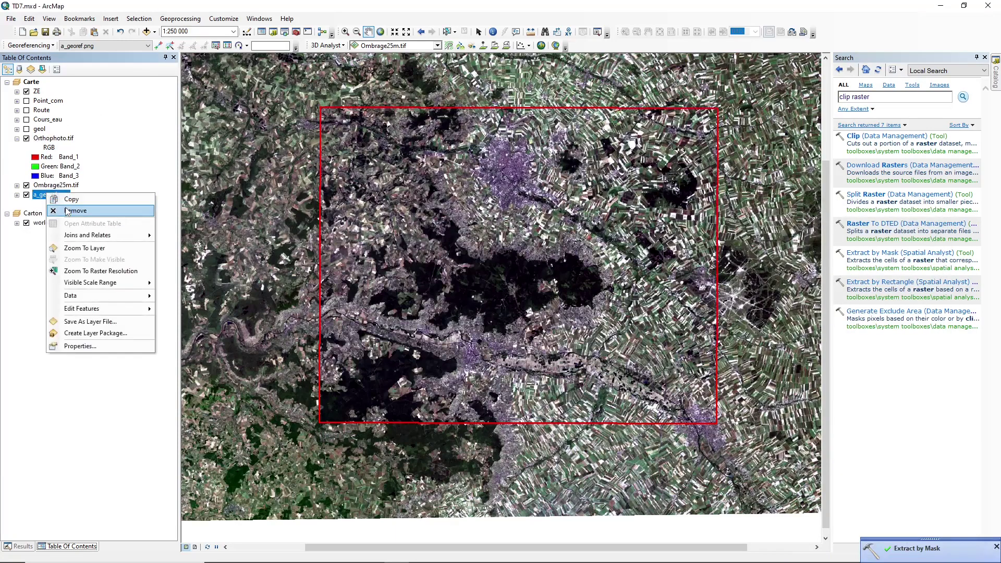
left_click(66, 209)
left_click_drag(658, 282, 651, 308)
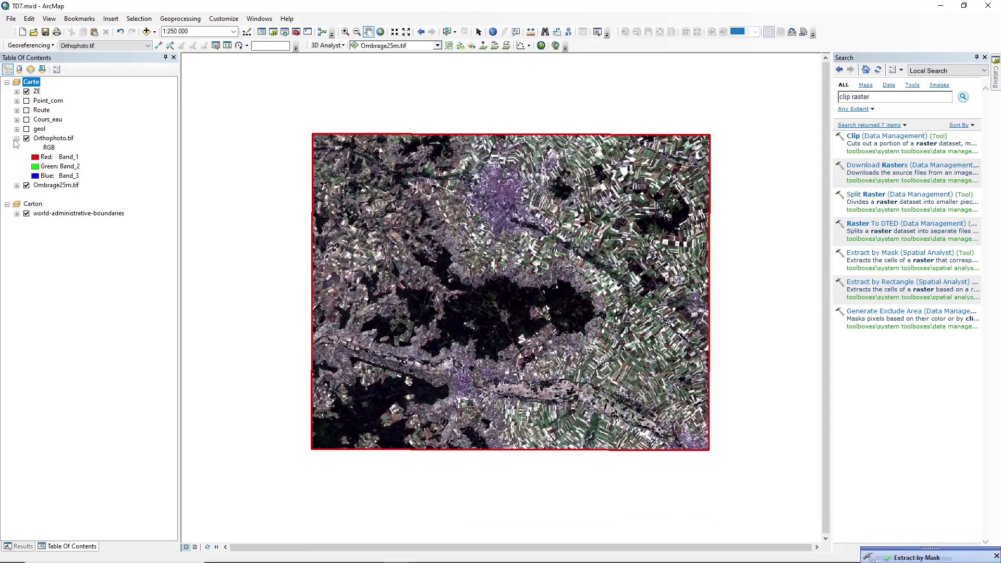
Expand the legends of the Ombrage25m.tif, Orthophoto.tif, geol, Cours_eau, Route and Point_com layers.
left_click(16, 139)
left_click(17, 139)
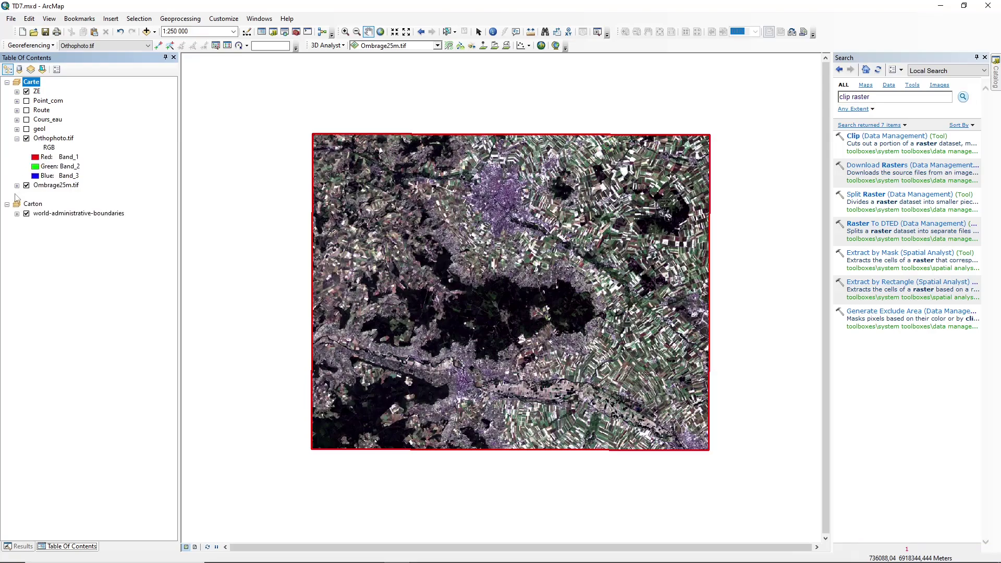
left_click(17, 186)
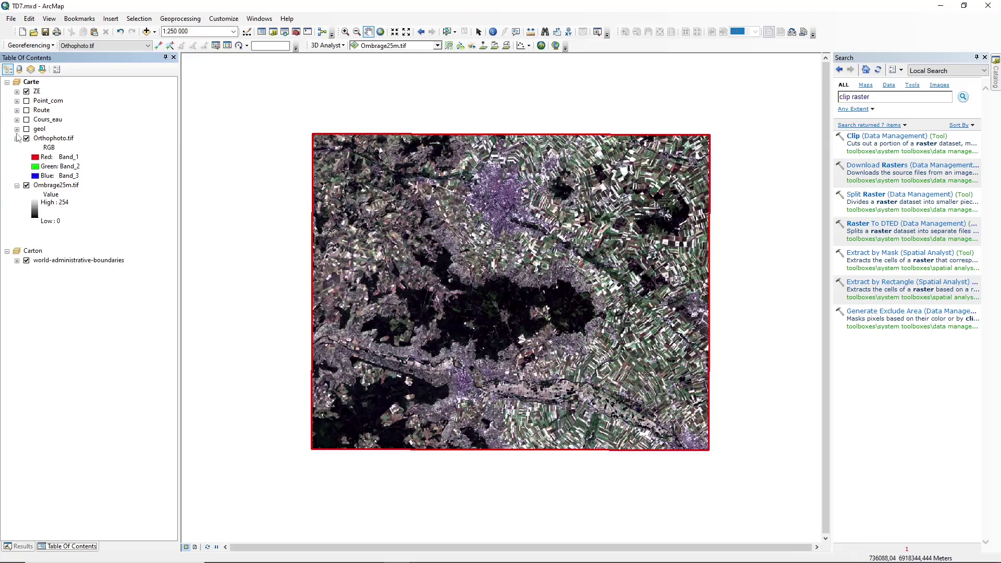
left_click(17, 138)
left_click(18, 138)
left_click(17, 129)
left_click(17, 119)
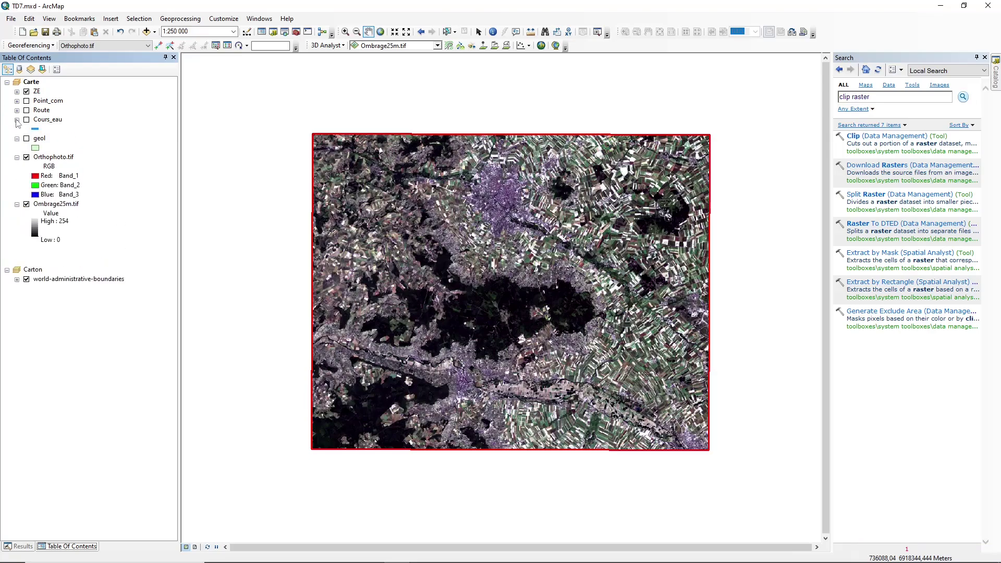
left_click(17, 110)
left_click(17, 101)
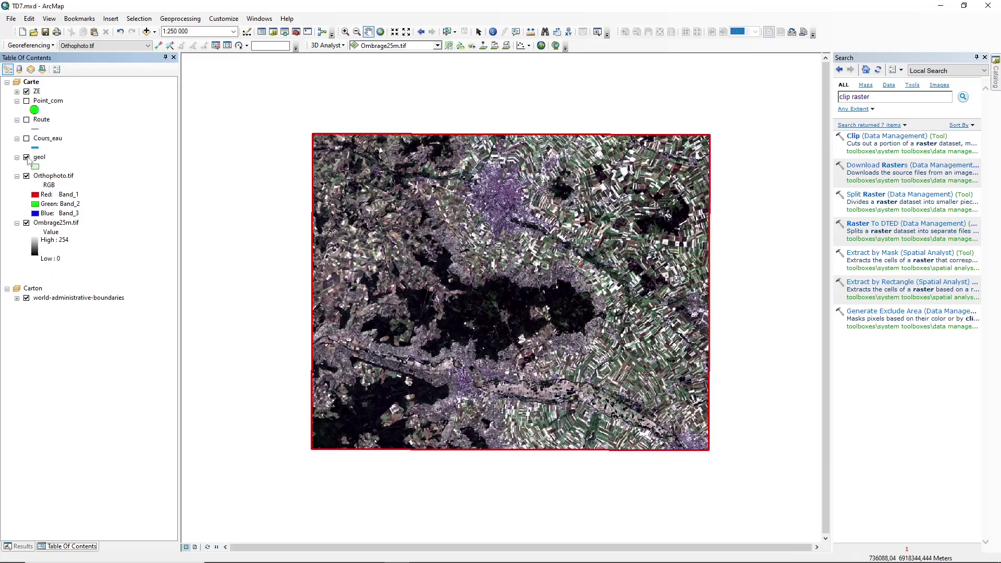
Make the Cours_eau, Route and Point_com layers visible along with geol.
left_click(27, 138)
left_click(27, 120)
left_click(27, 100)
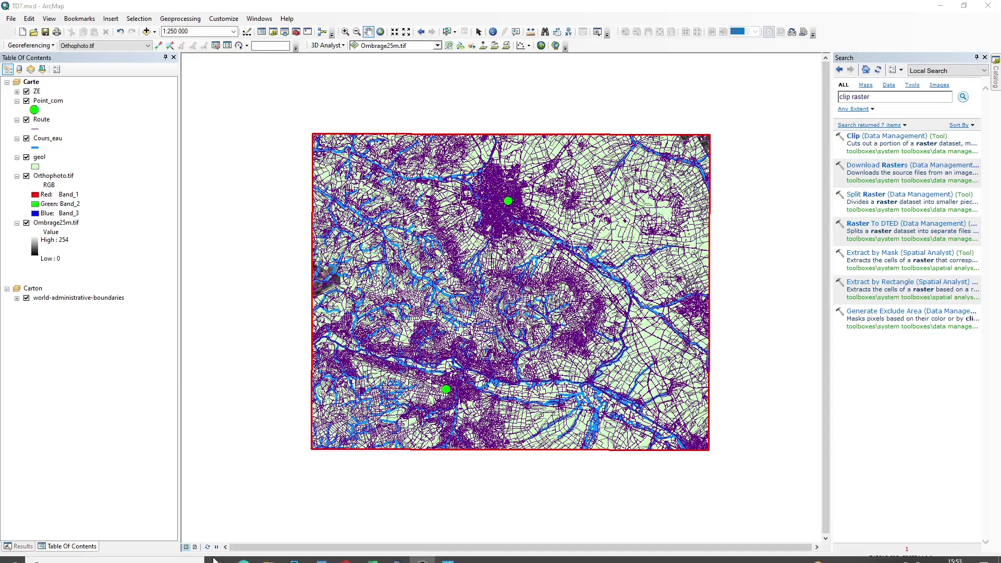
Switch to the photo viewer to examine the hand-drawn map sketch and its legend, and return to ArcMap.
mouse_move(230, 560)
left_click(451, 555)
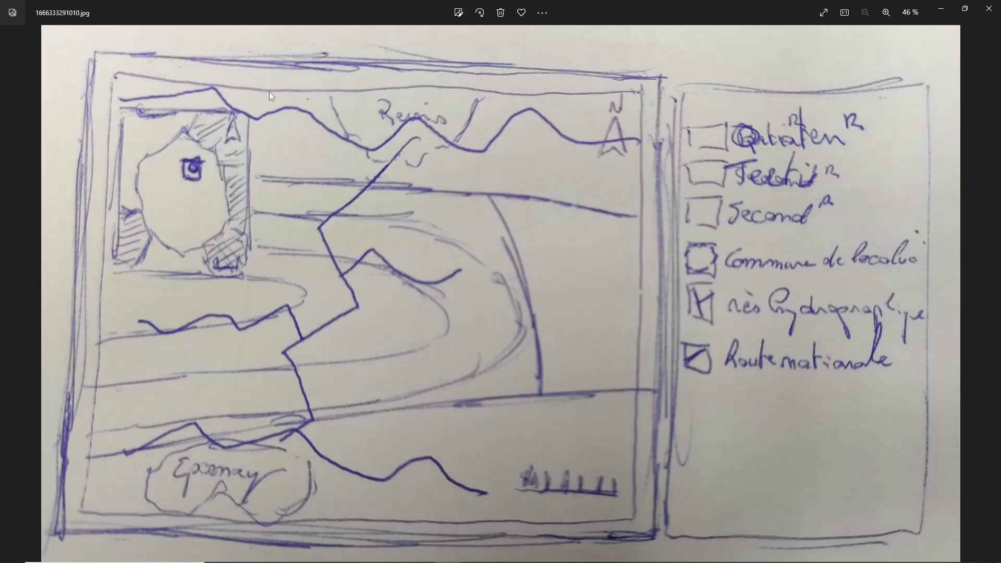
left_click(942, 9)
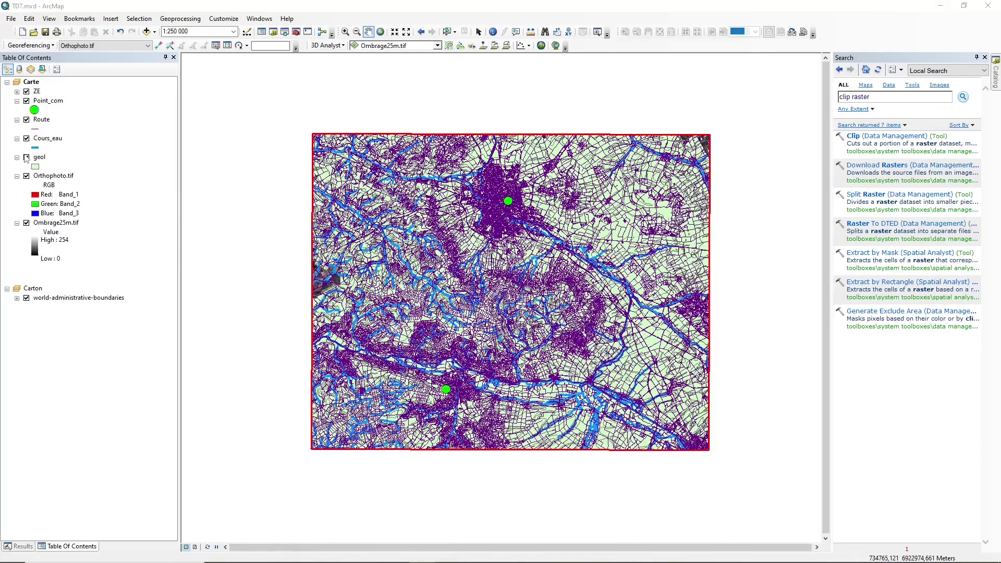
Hide the ZE, Point_com, Cours_eau, geol, Orthophoto.tif and Ombrage25m.tif layers, leaving only Route displayed in the Carte data frame.
left_click(26, 92)
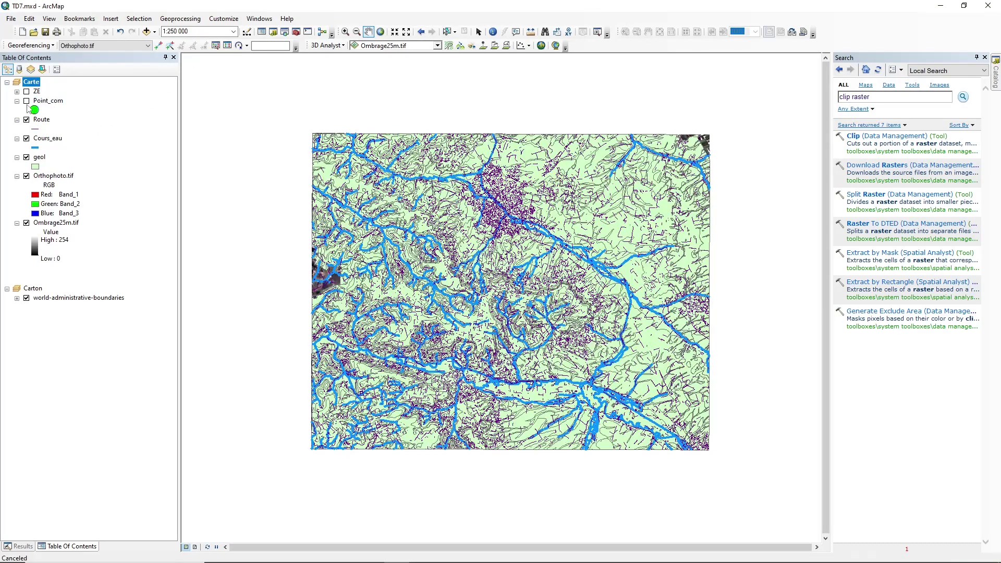
left_click(26, 101)
left_click(26, 138)
left_click(26, 157)
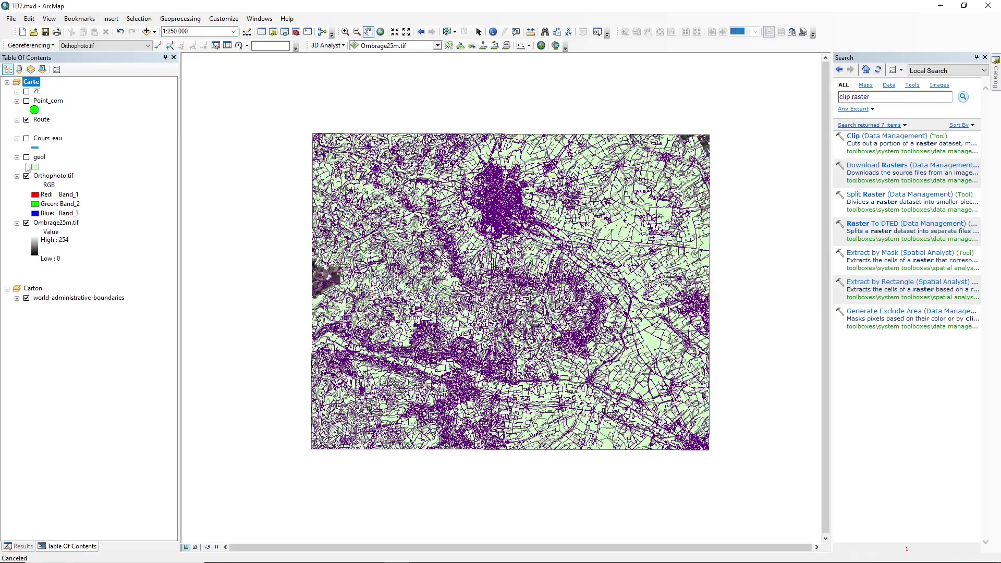
left_click(26, 176)
left_click(26, 223)
Collapse the legends of Ombrage25m.tif, Orthophoto.tif, geol, Cours_eau and Point_com, and expand the ZE legend.
left_click(17, 223)
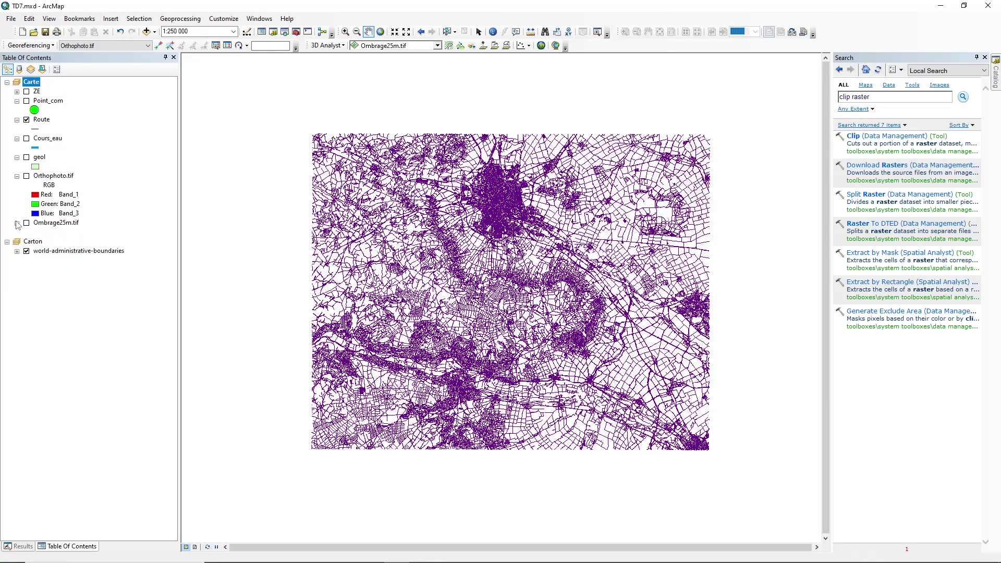
left_click(17, 175)
left_click(16, 157)
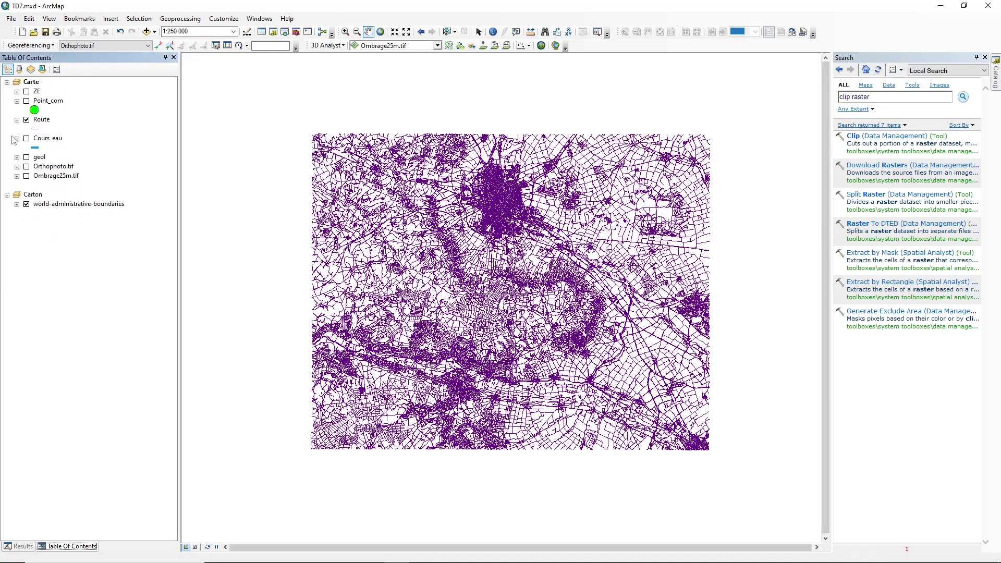
left_click(17, 138)
left_click(17, 100)
left_click(17, 92)
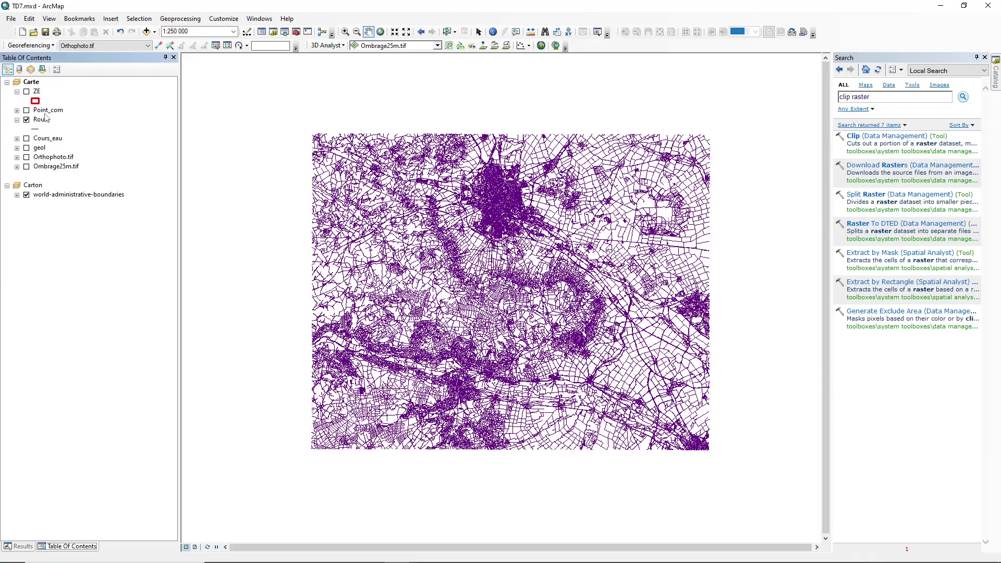
Collapse the ZE legend and examine the Route attribute table's road classes, sorted by the CL_ADMIN field.
left_click(17, 92)
right_click(36, 111)
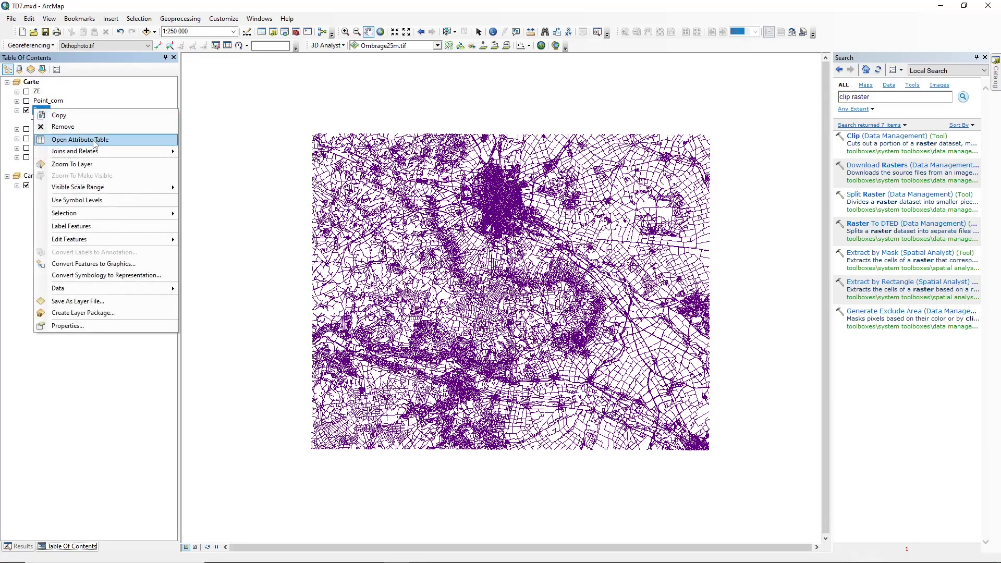
left_click(94, 140)
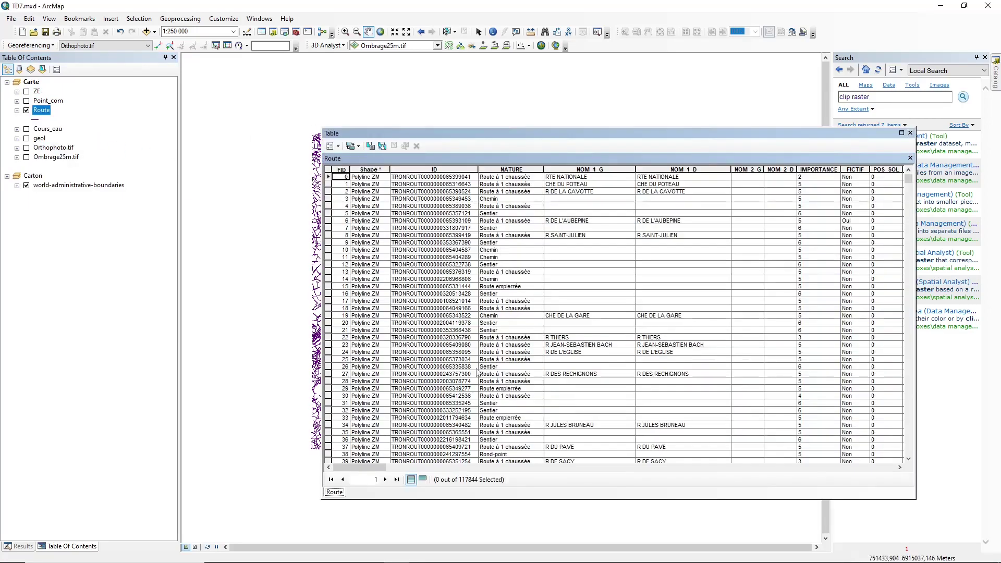
left_click_drag(378, 473, 862, 473)
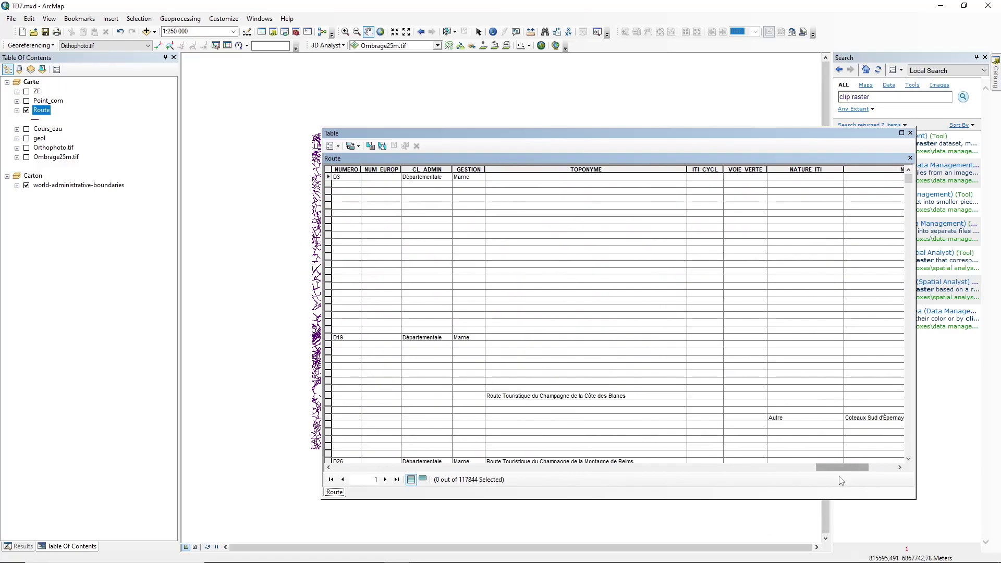
mouse_move(844, 465)
left_mouse_down()
mouse_move(396, 447)
mouse_move(567, 437)
mouse_move(669, 463)
mouse_move(831, 467)
left_mouse_up()
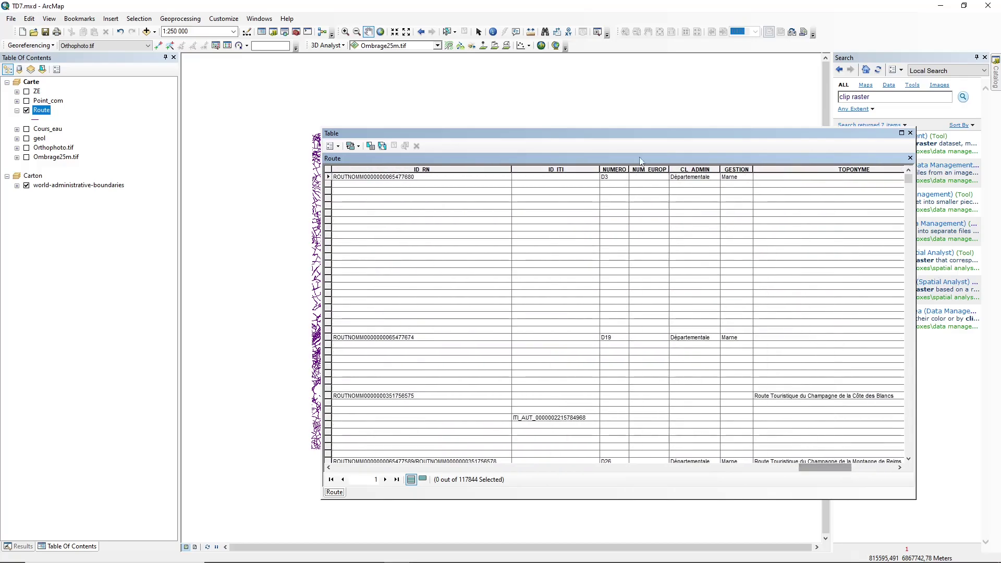
left_click(685, 169)
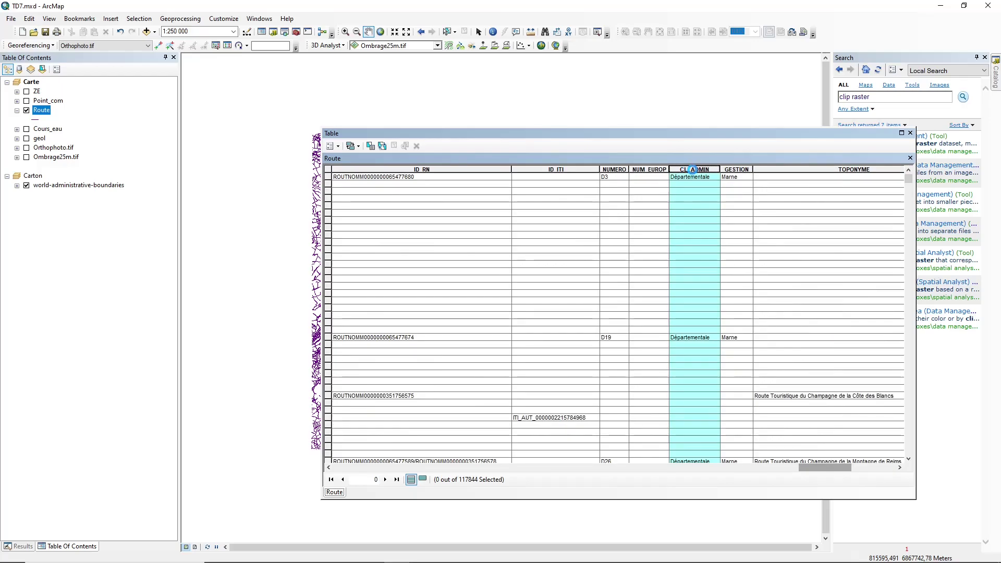
left_click(766, 284)
mouse_move(912, 186)
left_mouse_down()
mouse_move(938, 378)
mouse_move(927, 463)
mouse_move(928, 426)
mouse_move(916, 463)
left_mouse_up()
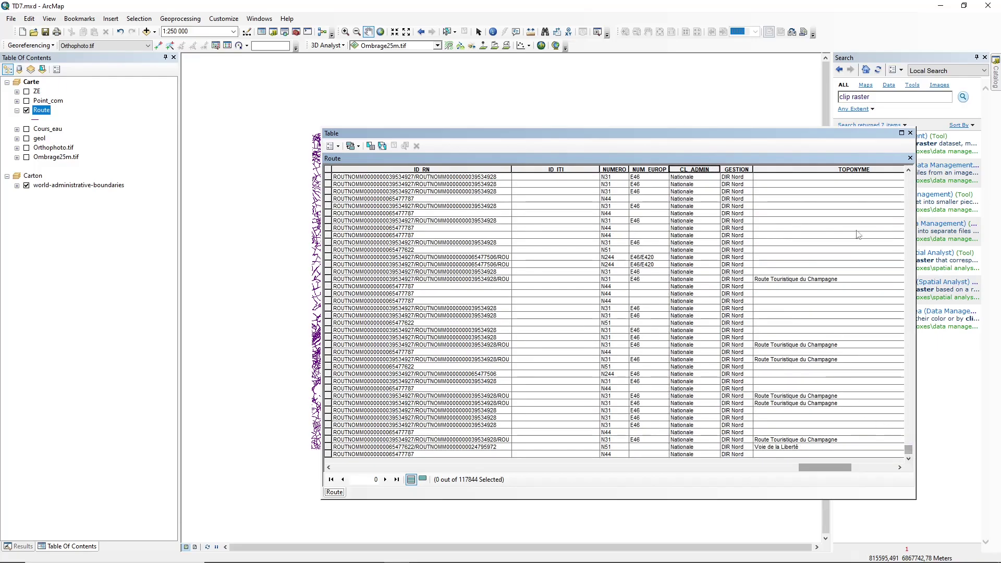
left_click(910, 132)
Categorize the Route layer's symbology by unique values of the CL_ADMIN field, adding all of its values.
right_click(42, 112)
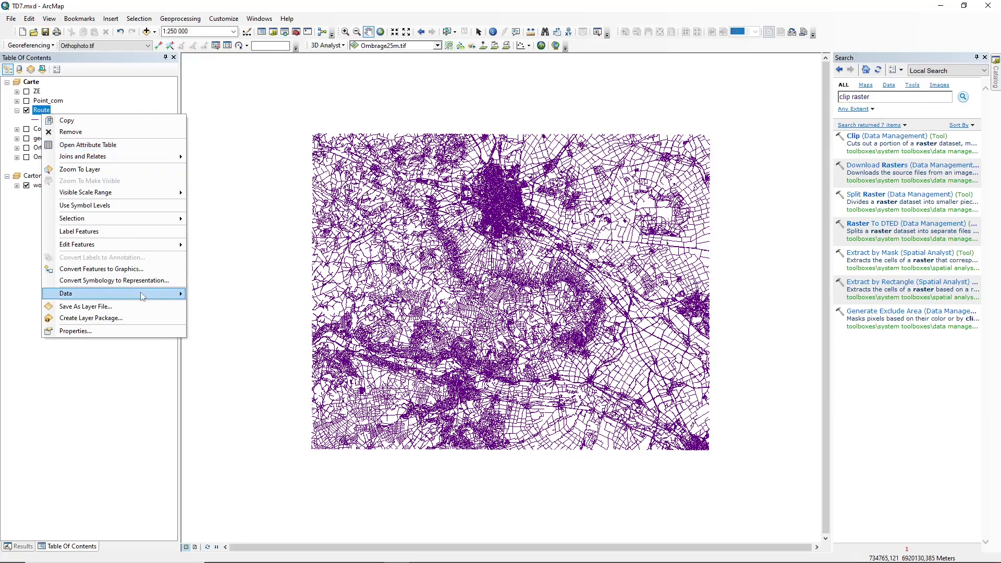
left_click(92, 337)
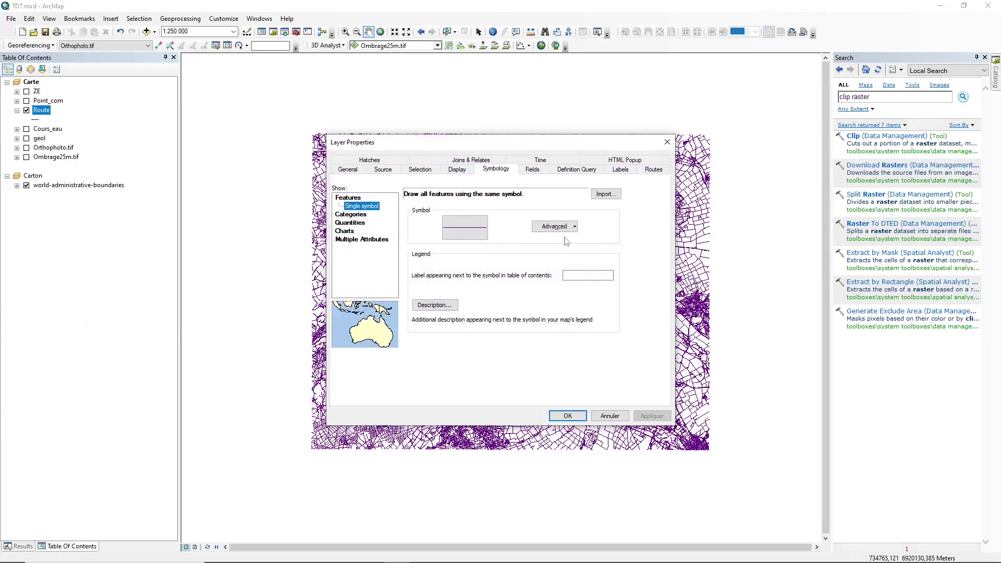
left_click(359, 214)
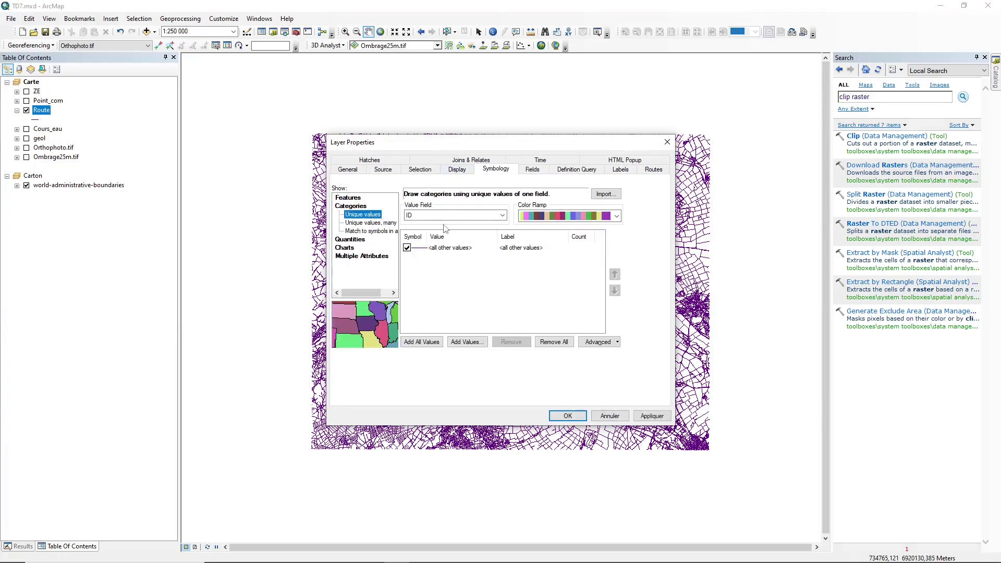
left_click(447, 215)
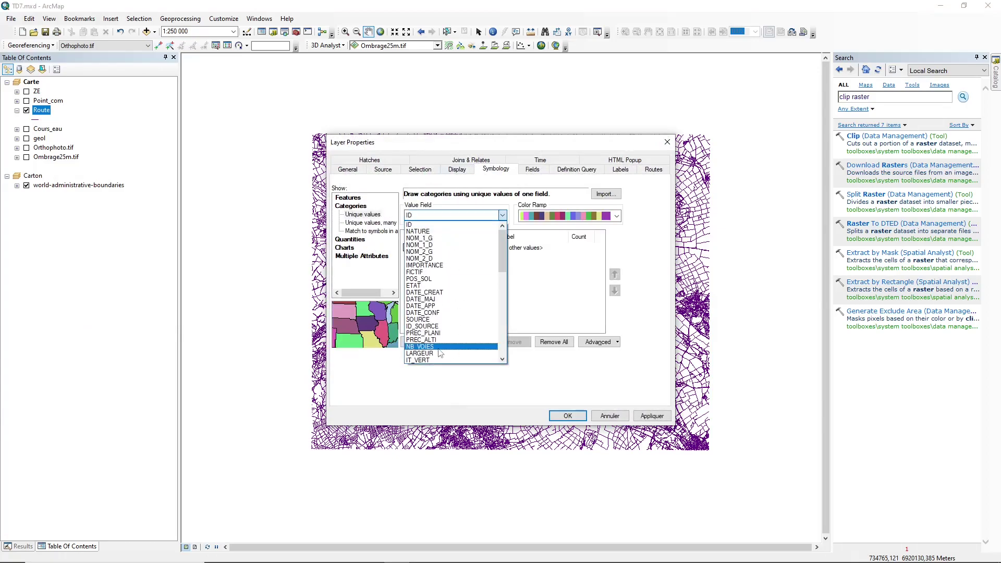
scroll(440, 353, "down", 3)
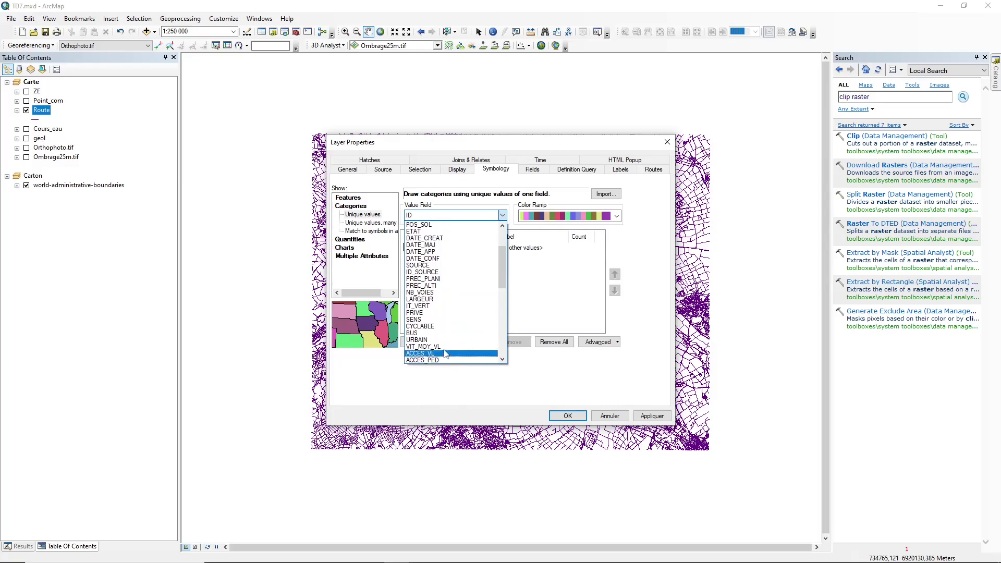
scroll(447, 355, "down", 10)
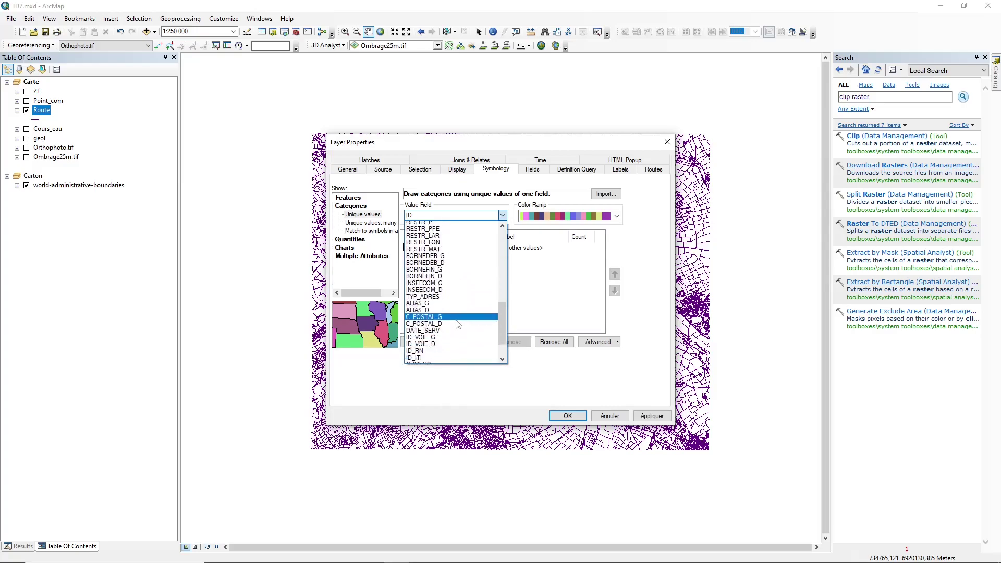
scroll(458, 324, "down", 3)
left_click(447, 329)
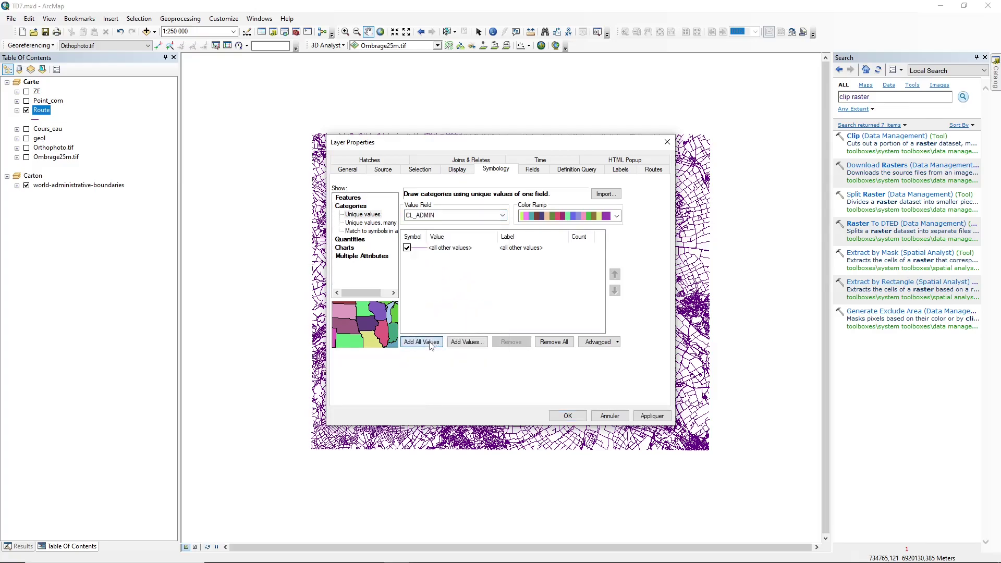
left_click(430, 342)
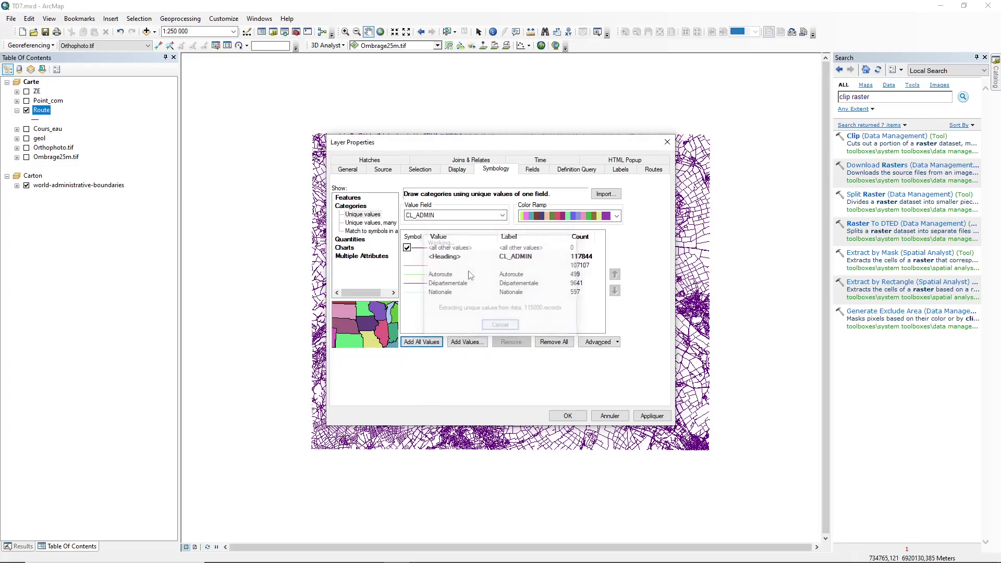
Exclude all other values from the Route symbology and remove the blank and Départementale classes.
left_click(407, 248)
left_click(417, 260)
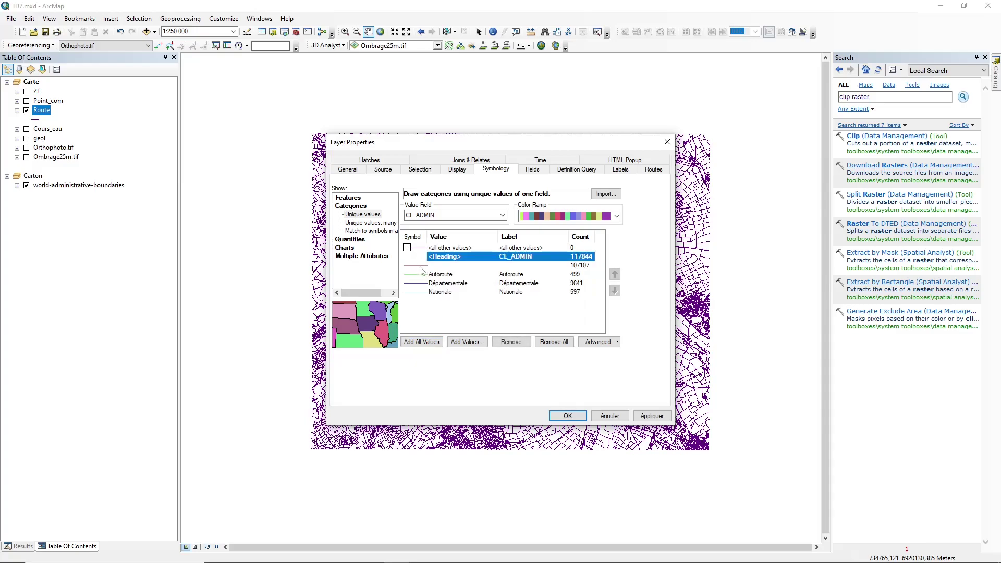
left_click(421, 266)
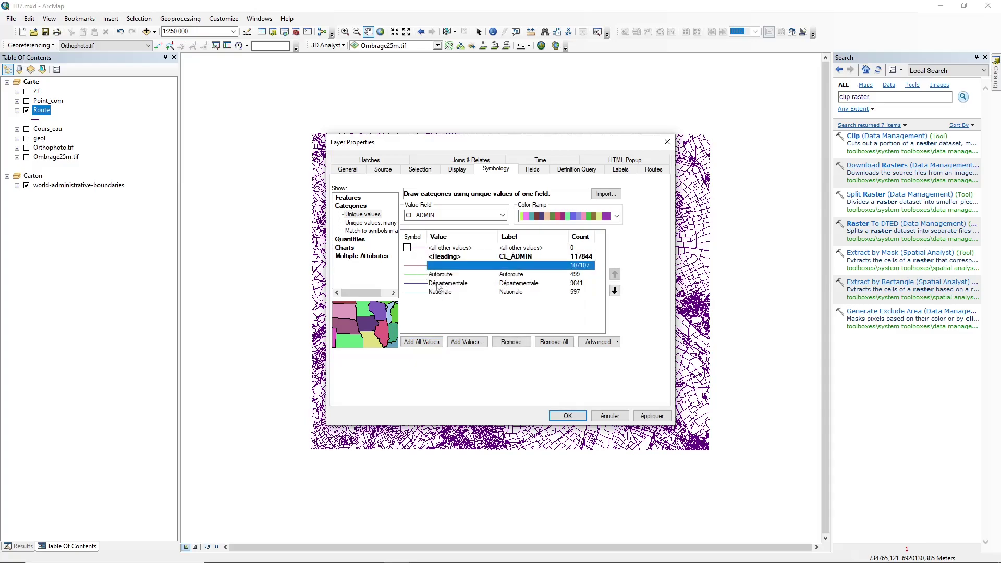
left_click(448, 284, "ctrl")
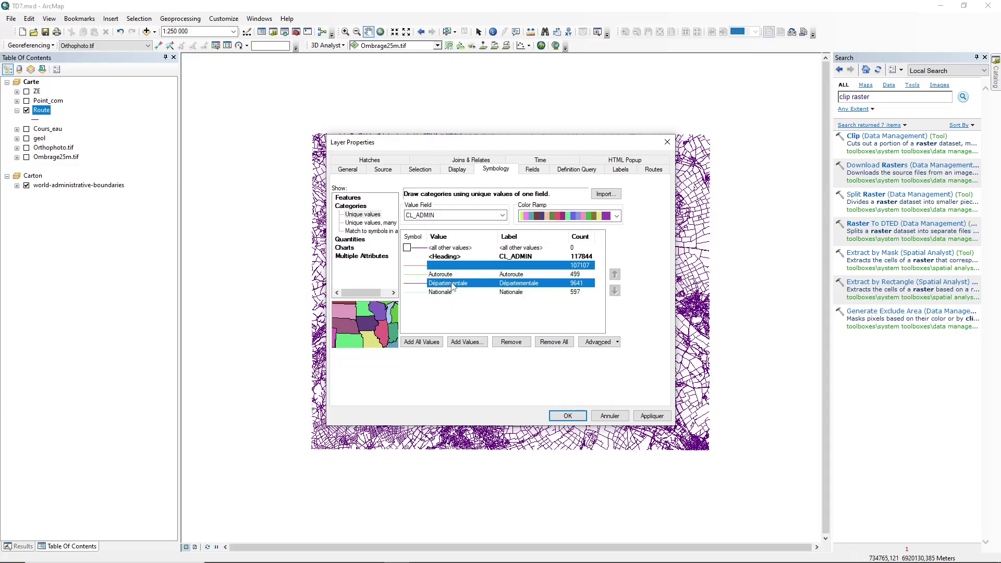
right_click(453, 287)
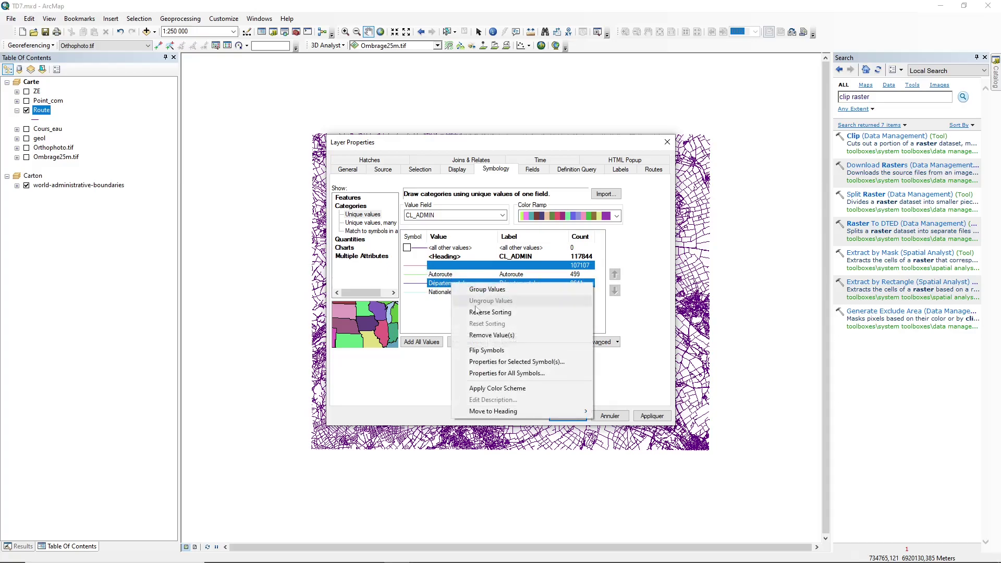
left_click(494, 336)
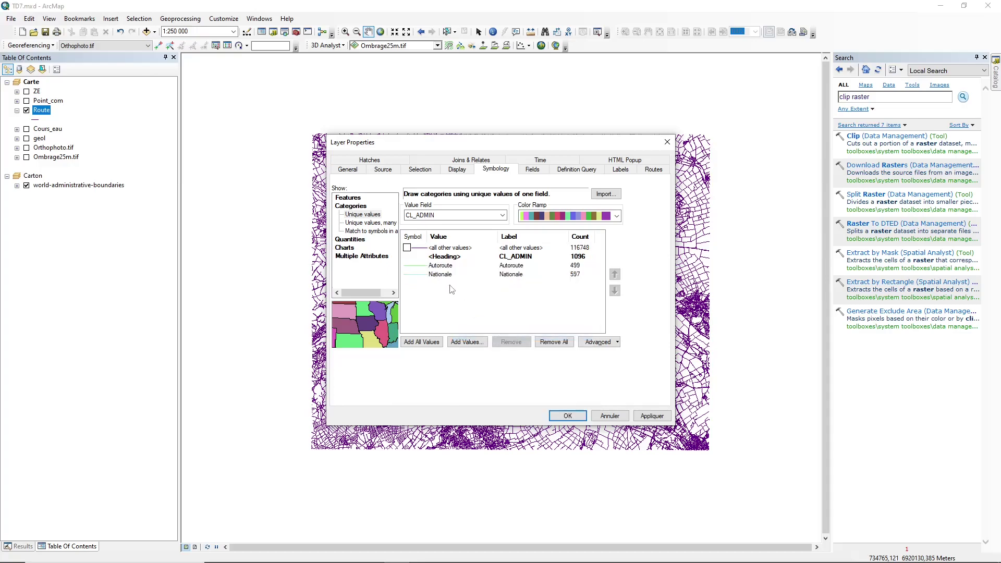
Assign the ESRI Highway line symbol to the Autoroute class.
left_click(421, 266)
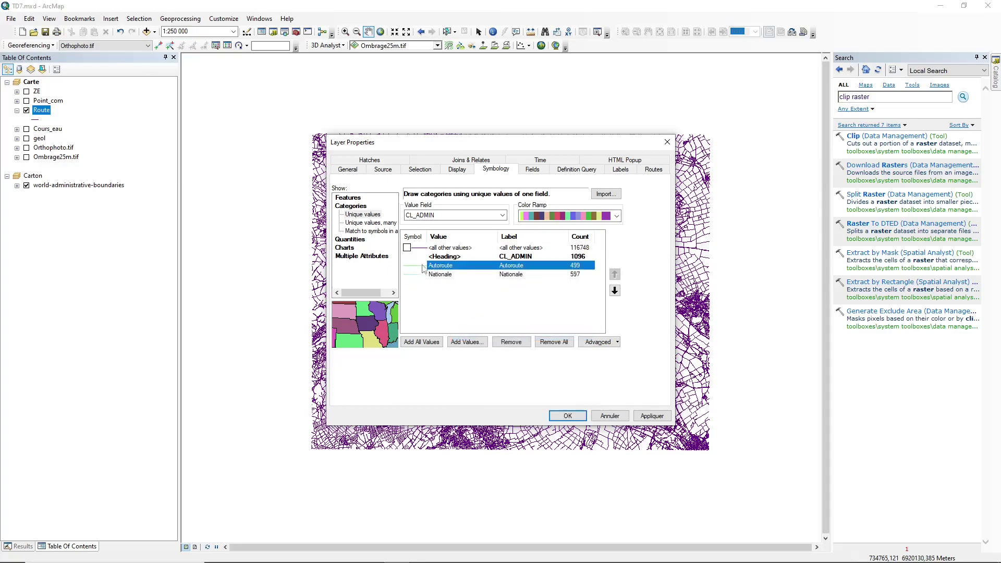
double_click(421, 266)
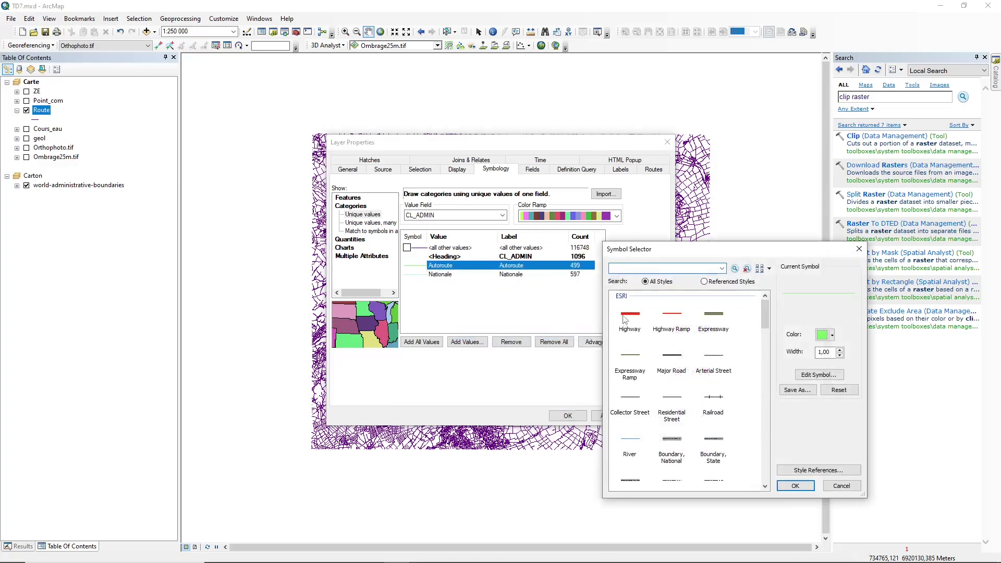
left_click(638, 318)
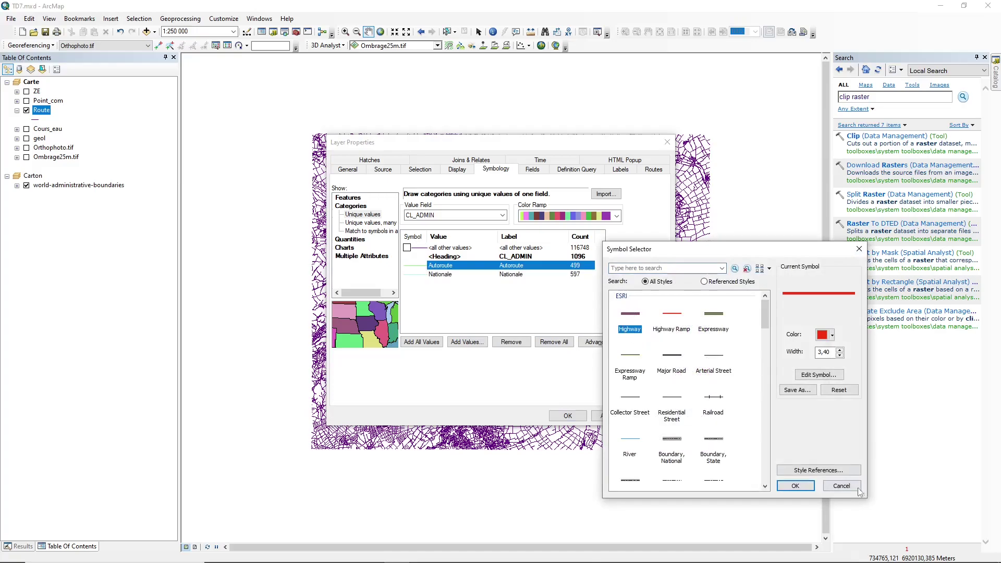
left_click(795, 486)
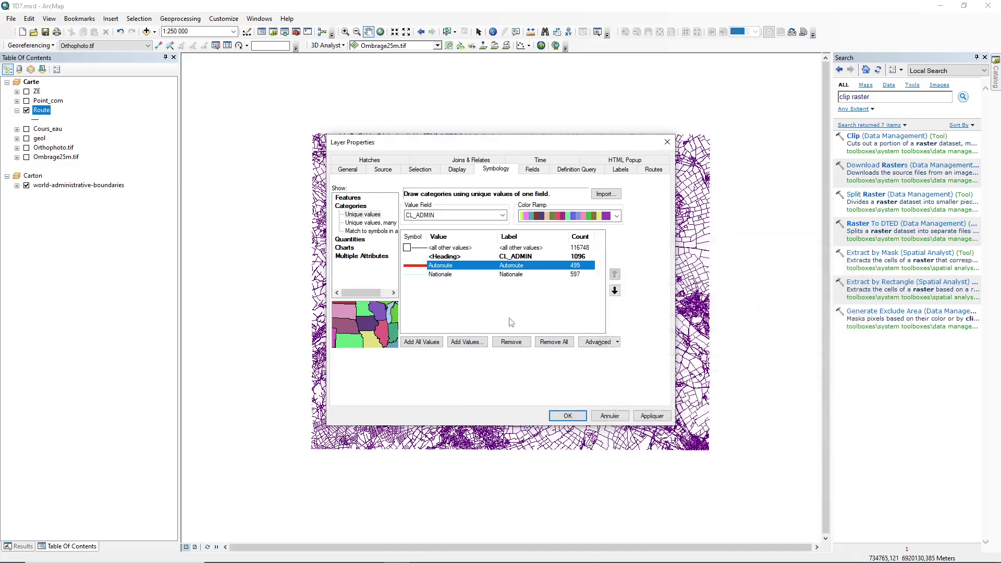
Assign the Major Road line symbol to the Nationale class and apply the symbology to the Route layer.
double_click(420, 274)
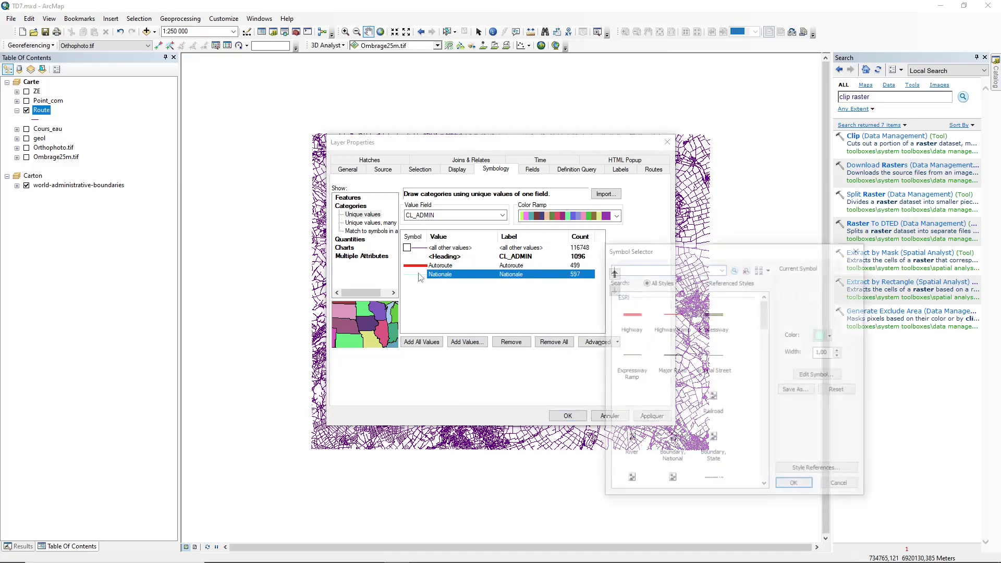
left_click(672, 360)
left_click(783, 487)
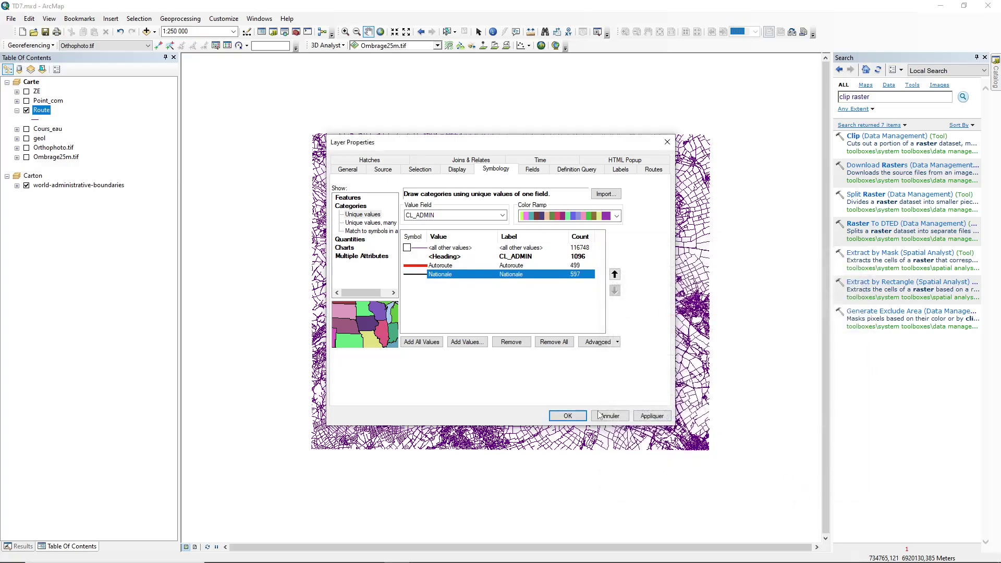
left_click(568, 416)
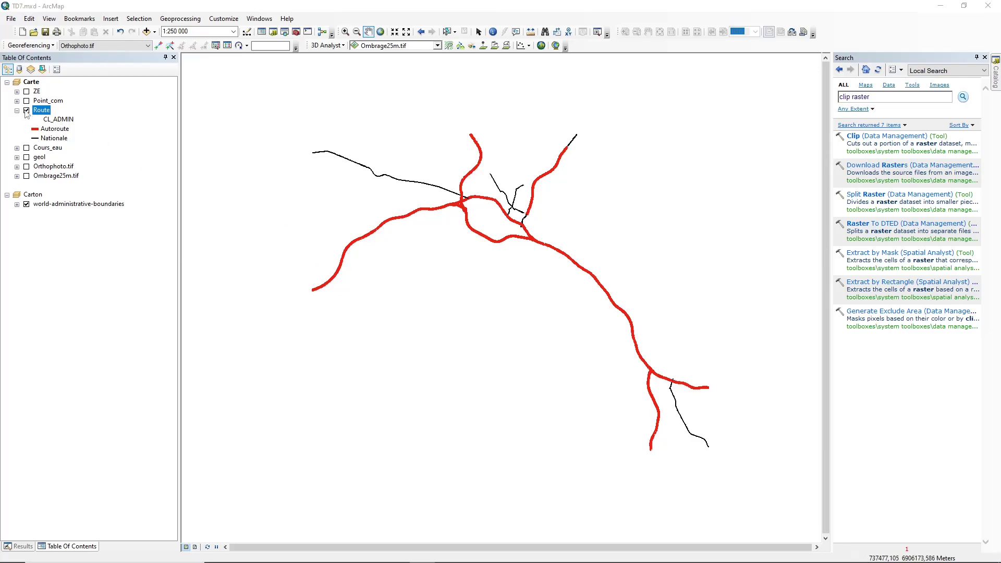
Make the Cours_eau layer visible along with Route and open its attribute table.
left_click(27, 148)
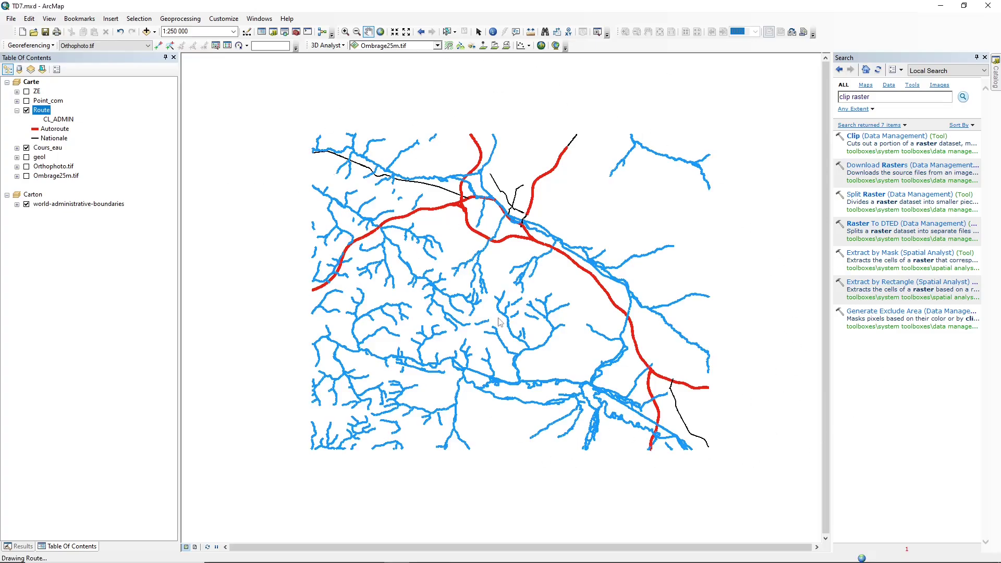
right_click(47, 149)
left_click(84, 179)
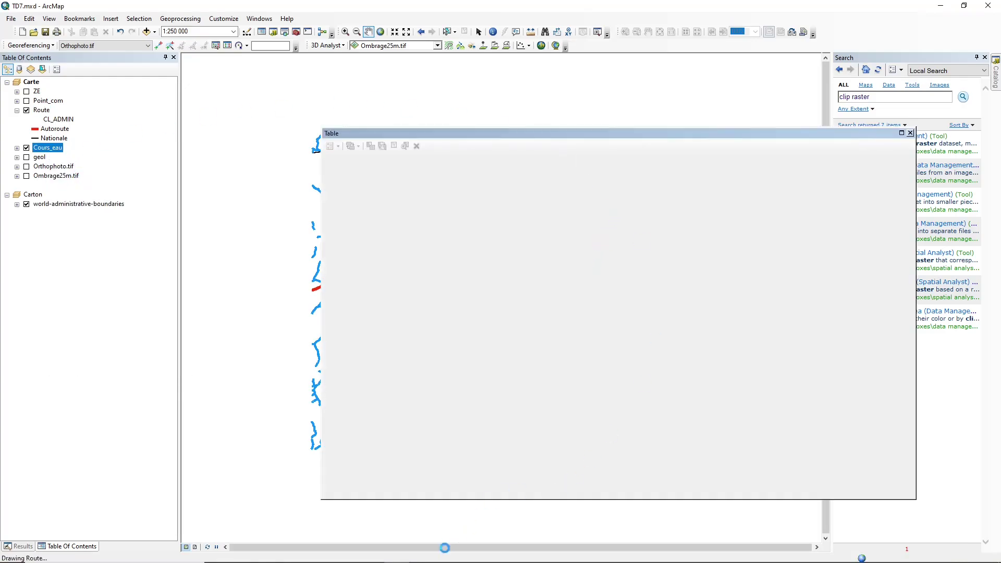
Switch to the photo viewer to check the hydrographic network on the hand-drawn sketch, return to ArcMap and close the table.
mouse_move(448, 559)
left_click(449, 552)
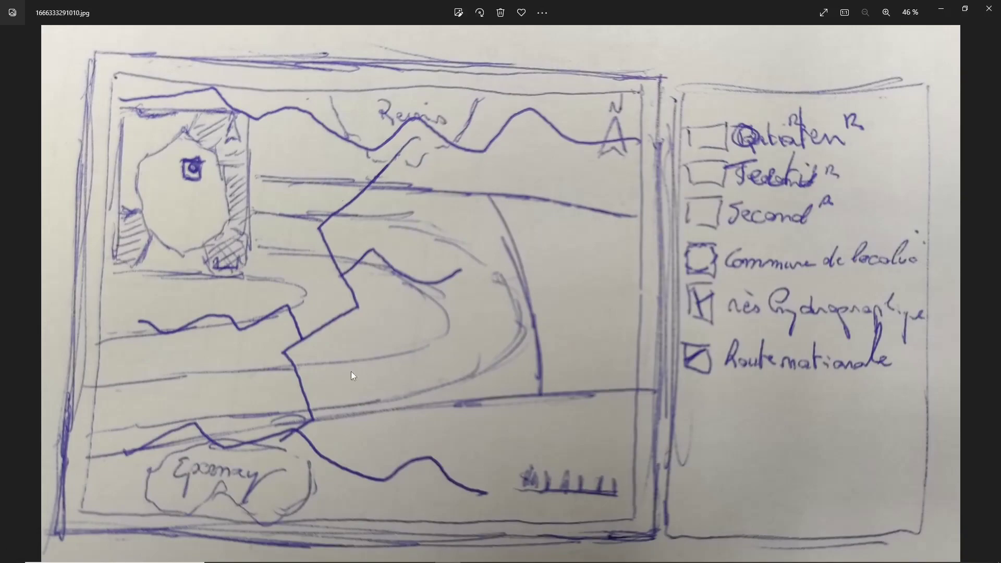
left_click(941, 8)
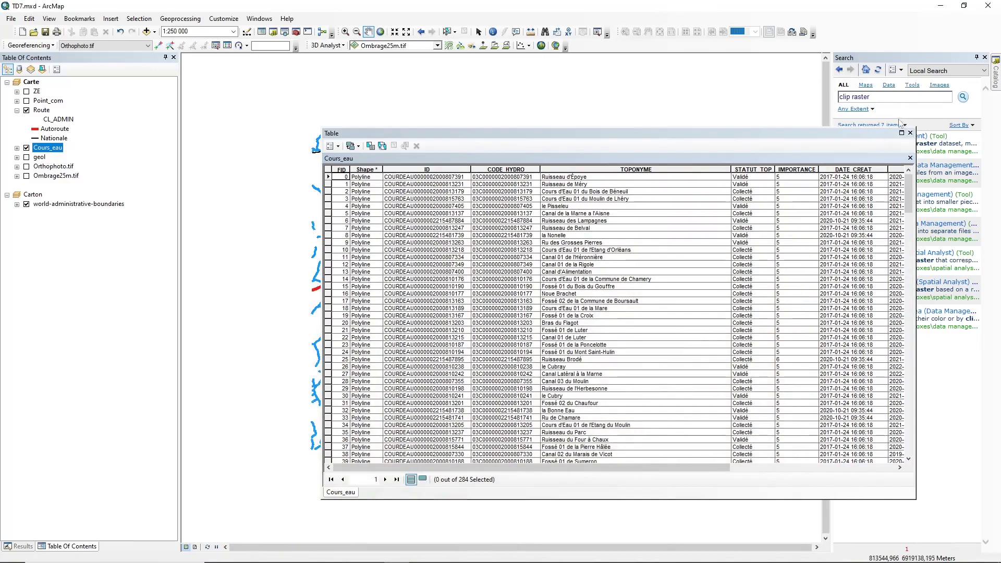
left_click(910, 133)
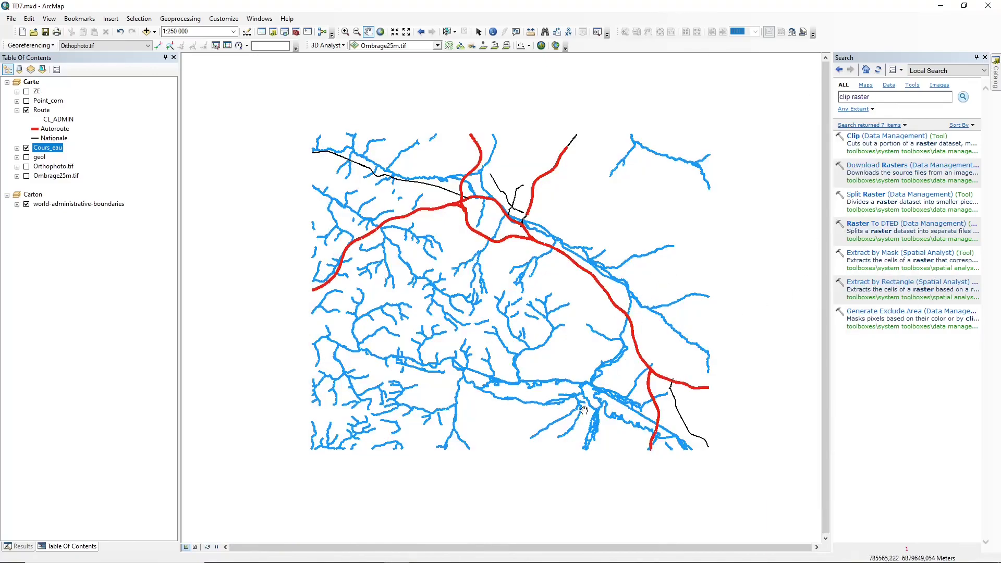
Open the Cours_eau attribute table and examine its fields, from TOPONYME through to COMMENT, down to the last records.
right_click(57, 148)
left_click(78, 176)
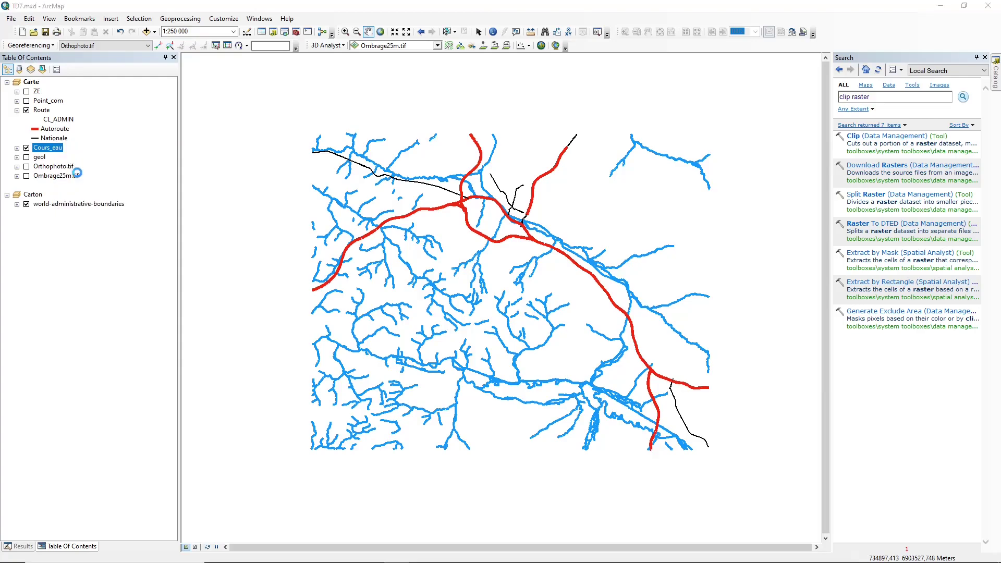
left_click_drag(449, 468, 542, 468)
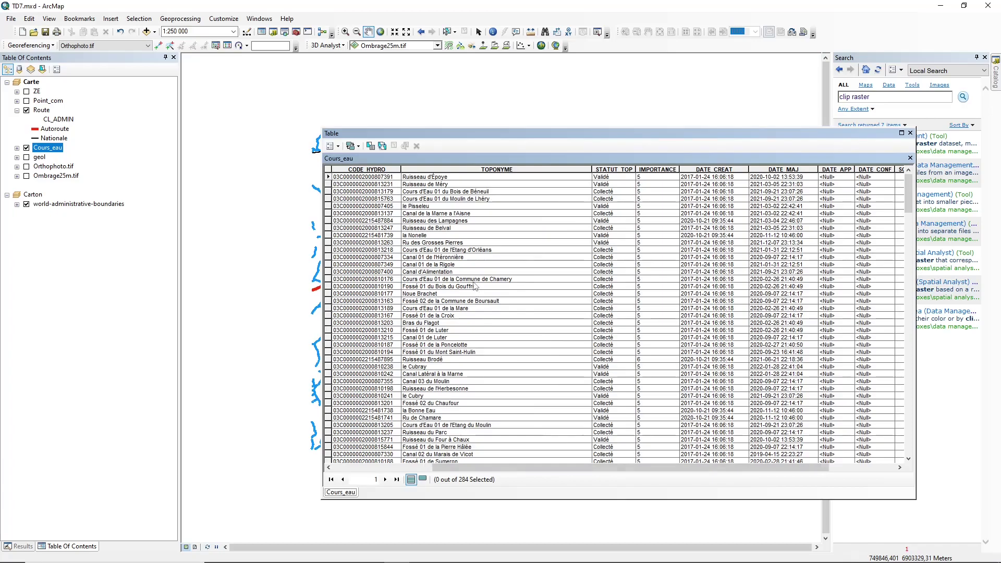
scroll(477, 280, "down", 10)
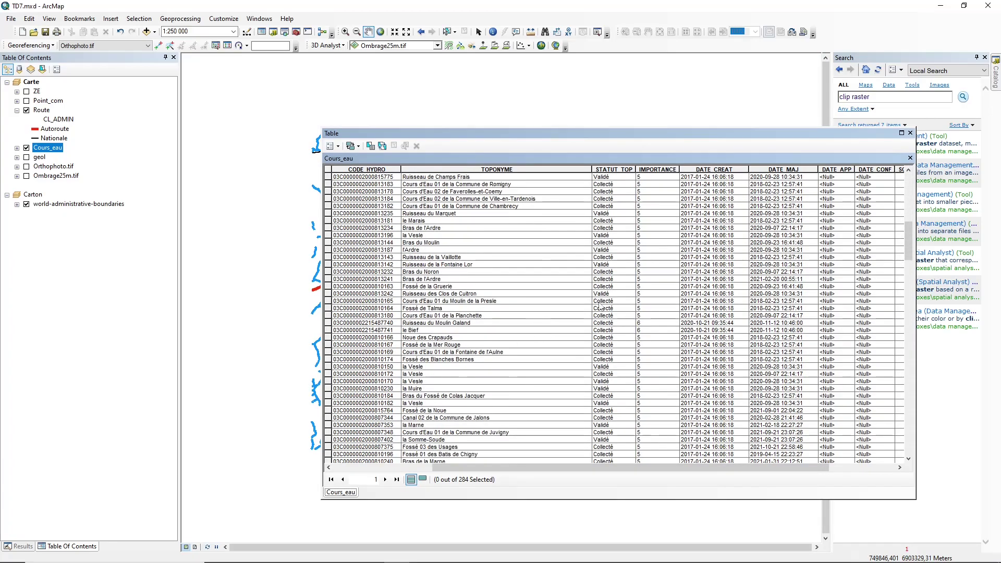
scroll(599, 305, "up", 10)
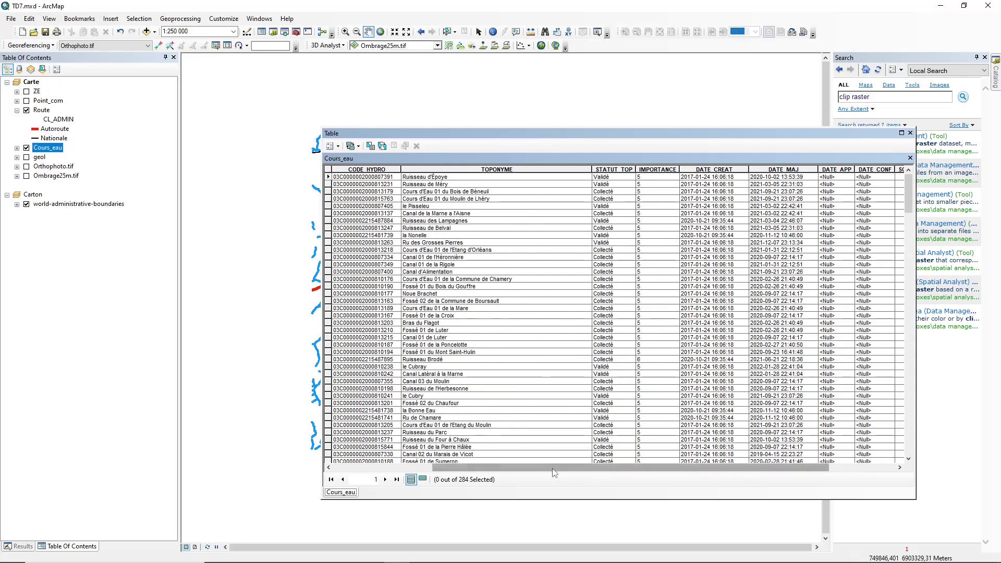
left_click_drag(594, 472, 650, 458)
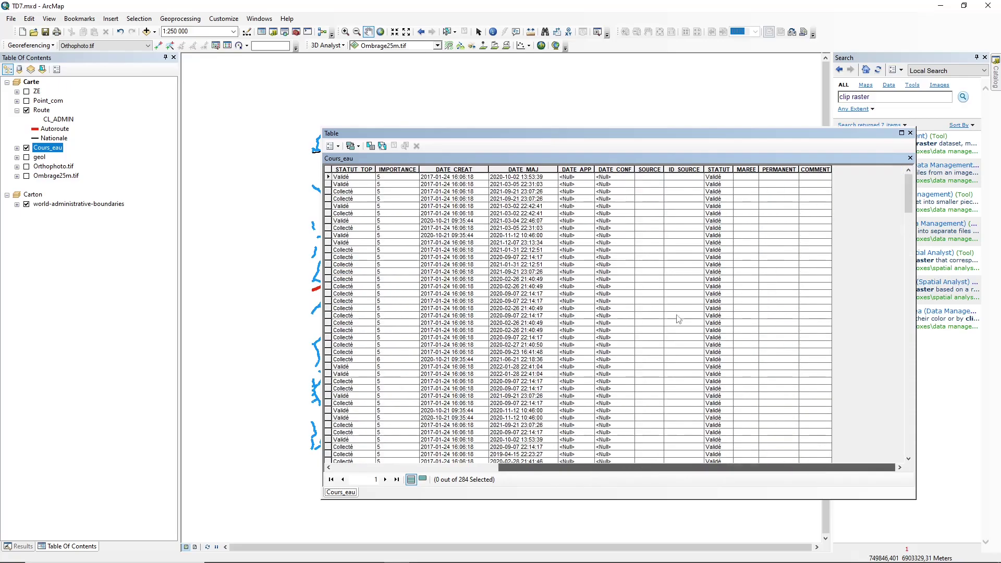
left_click_drag(908, 195, 908, 447)
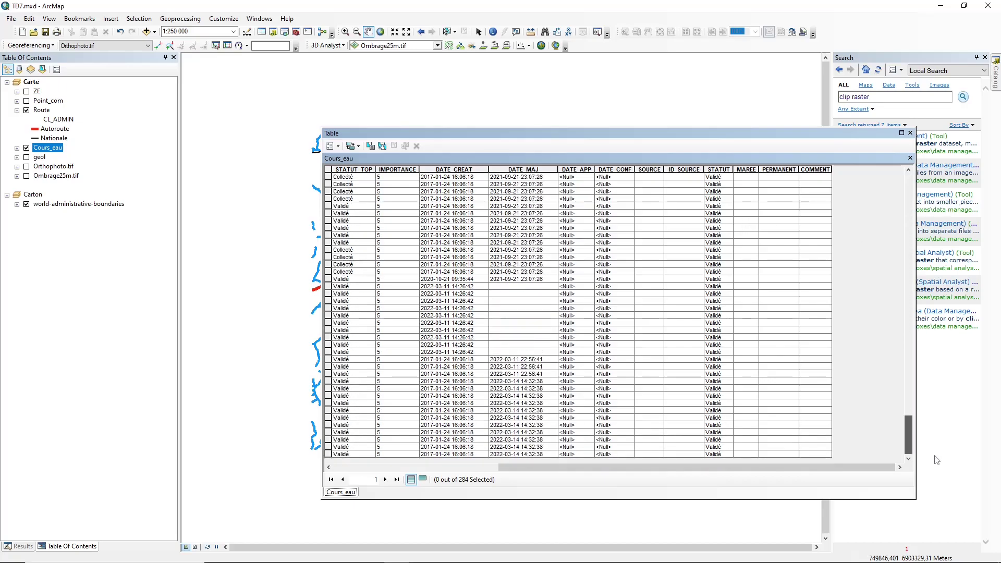
left_click_drag(737, 467, 540, 463)
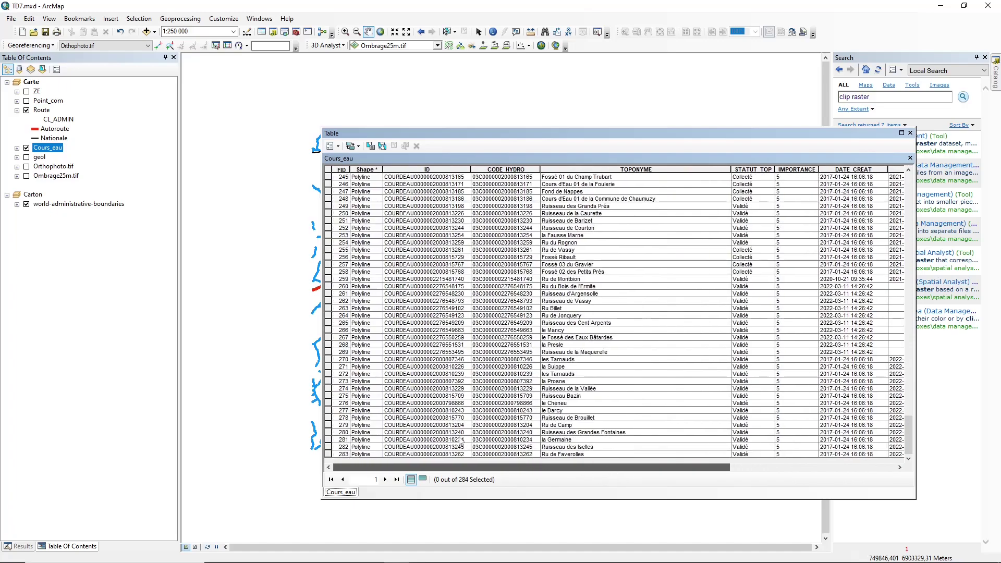
Read through the watercourse names in the TOPONYME field of the Cours_eau table.
scroll(757, 286, "up", 20)
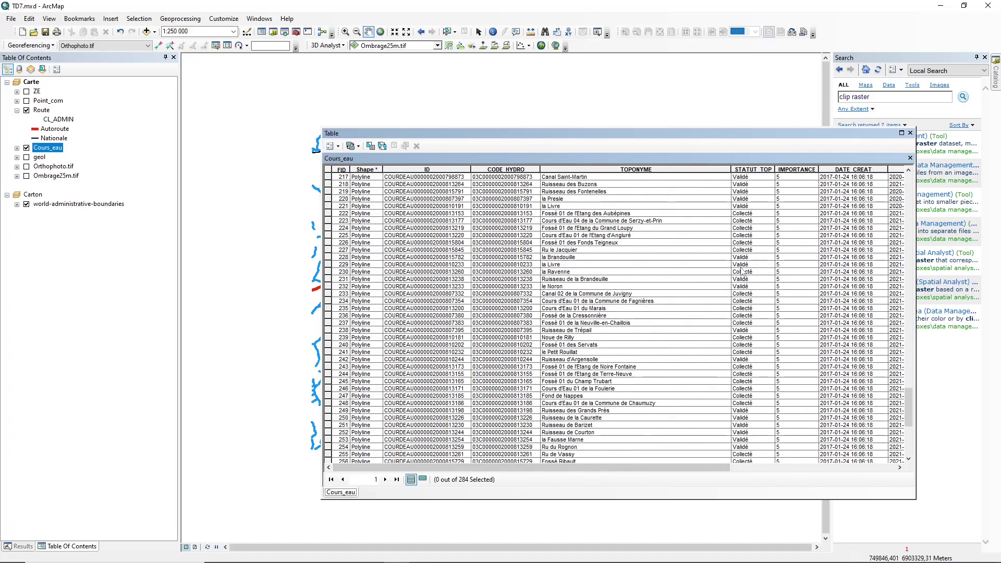
scroll(686, 227, "up", 20)
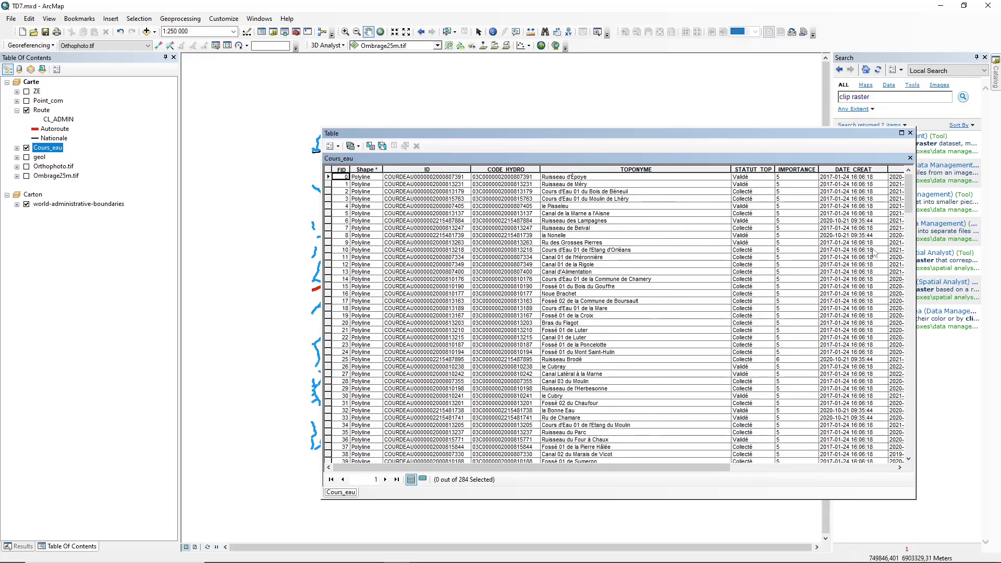
left_click_drag(910, 191, 912, 258)
scroll(862, 190, "up", 1)
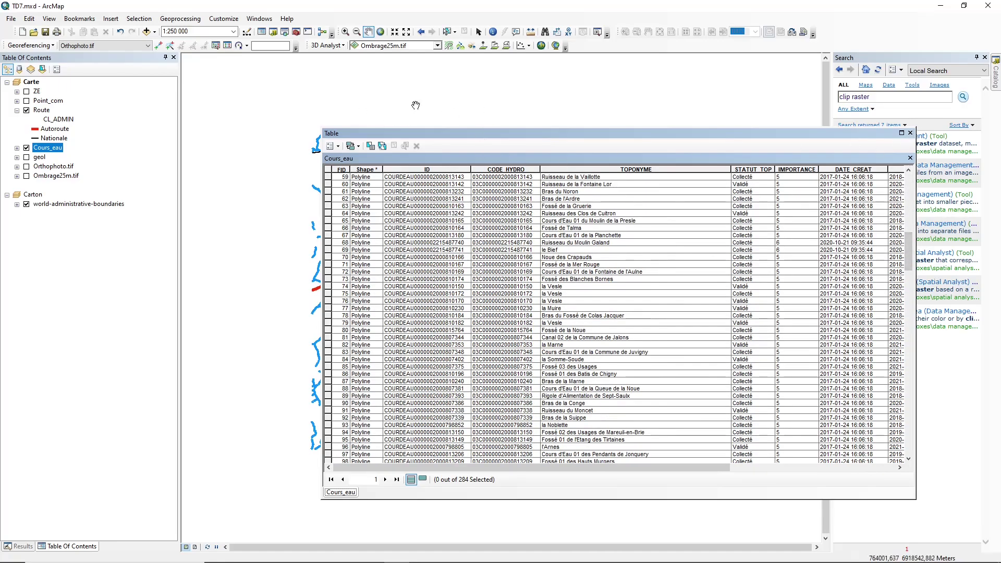
left_click(332, 146)
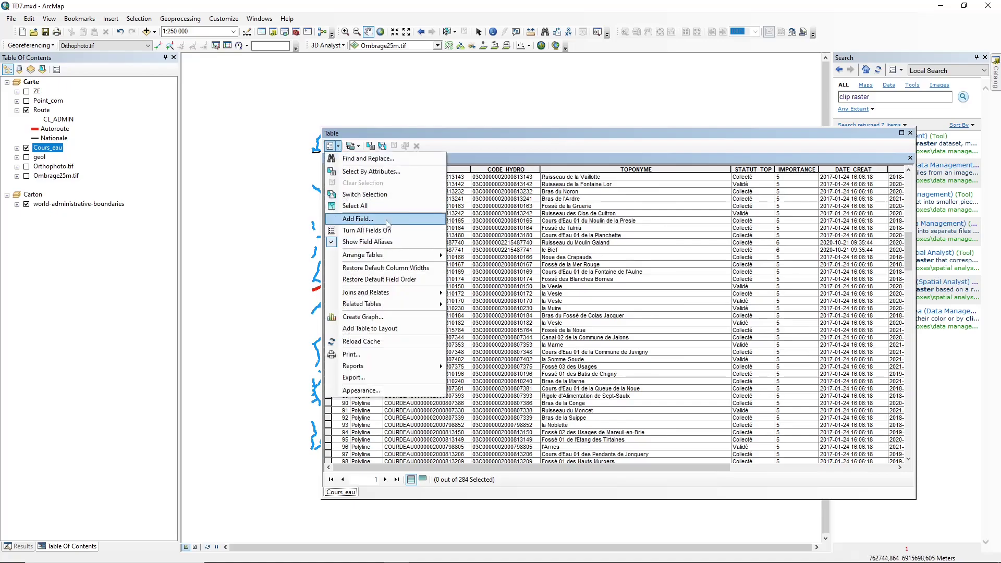
left_click(583, 257)
scroll(599, 219, "up", 2)
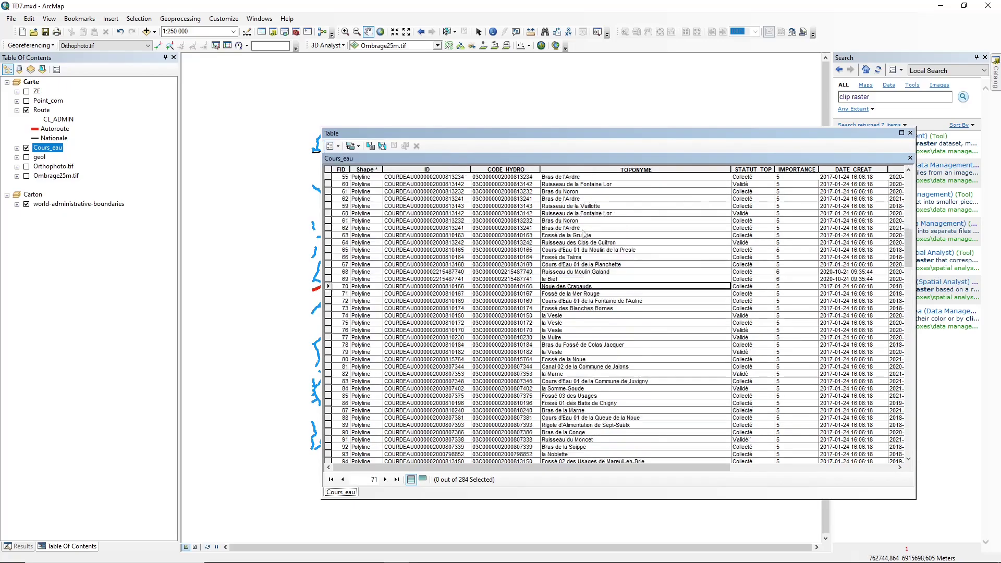
scroll(603, 195, "down", 20)
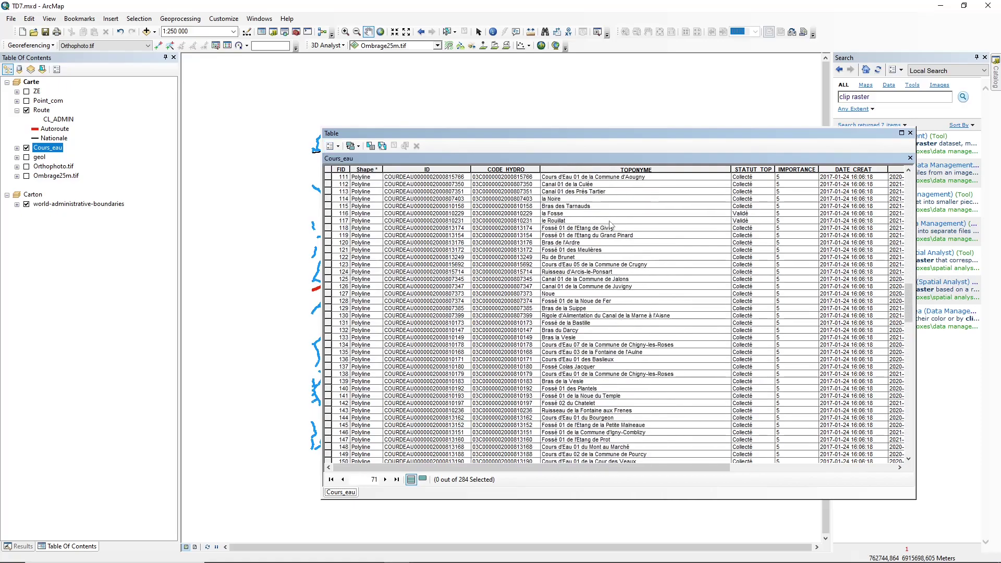
scroll(614, 201, "down", 7)
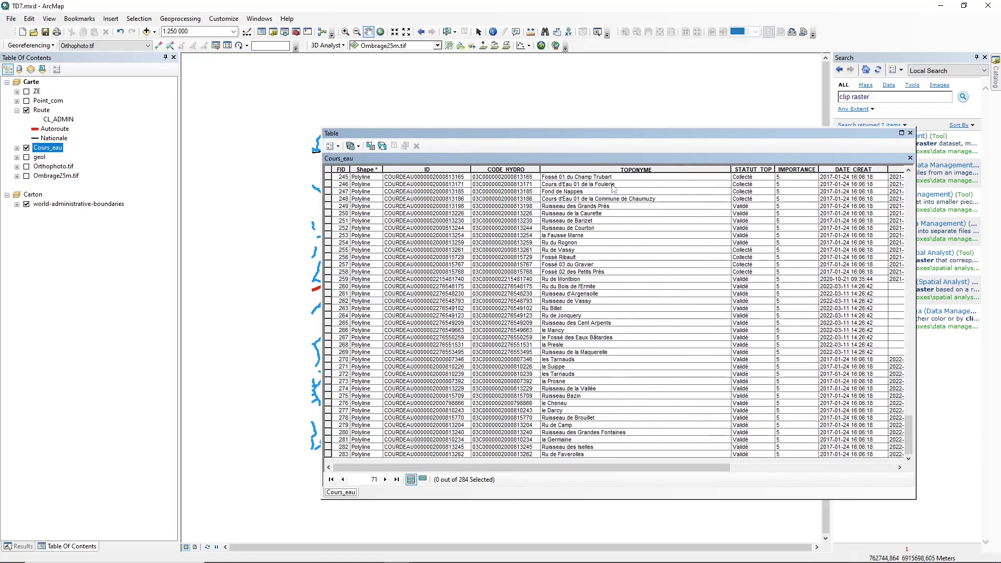
scroll(626, 313, "up", 20)
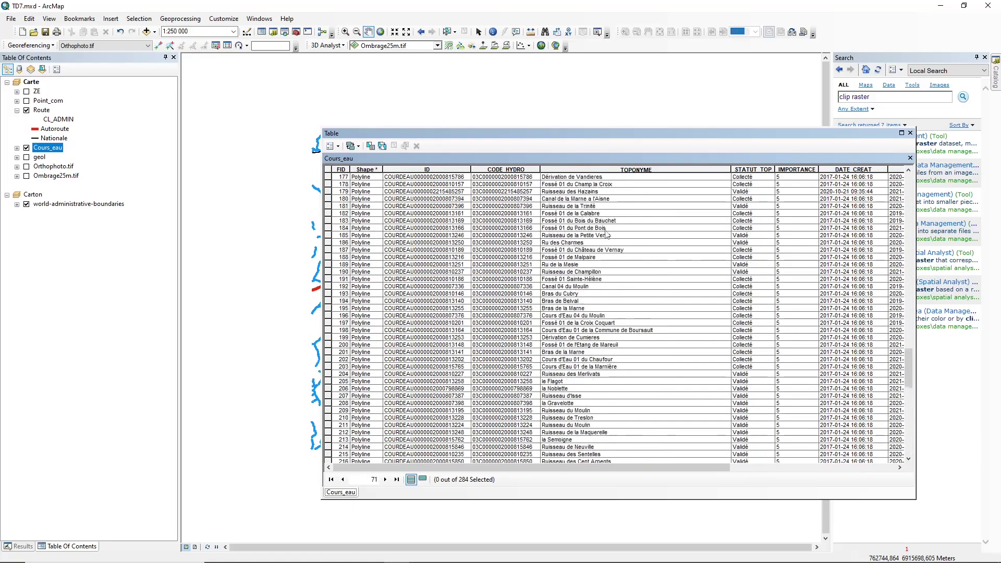
scroll(610, 210, "up", 8)
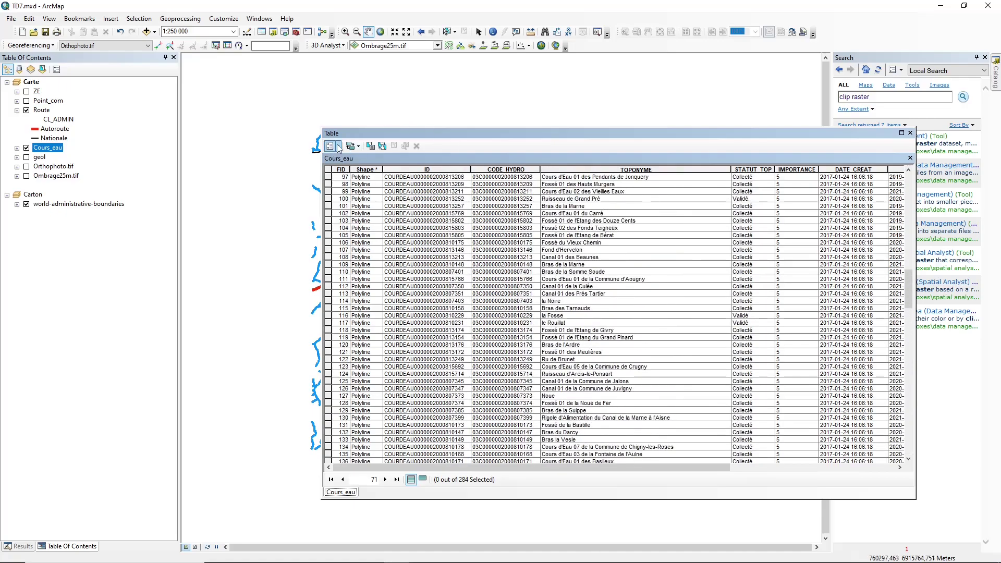
Start a Select by Attributes query on Cours_eau with "TOPONYME" = and list the field's unique values.
left_click(338, 146)
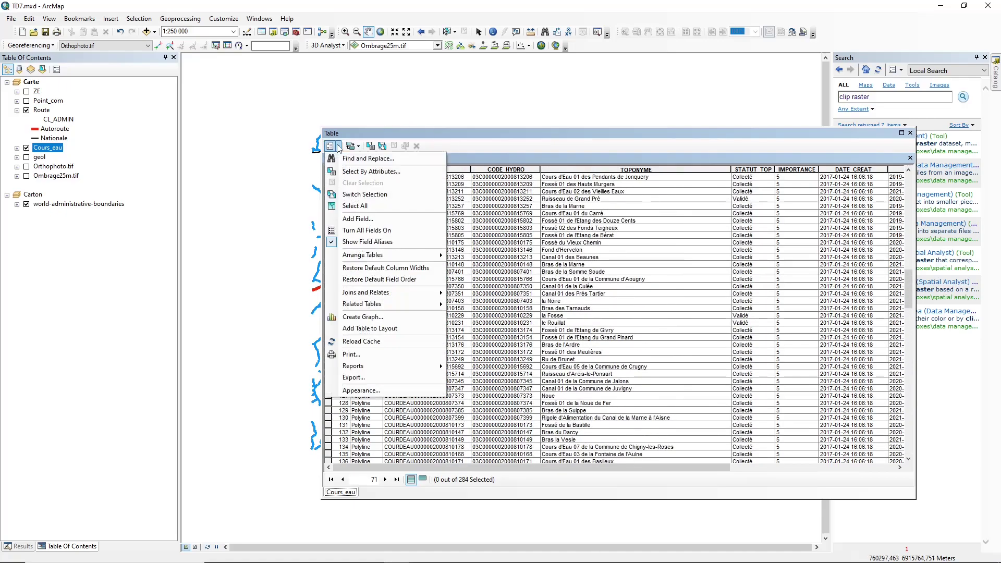
left_click(387, 172)
left_click_drag(150, 8, 528, 190)
scroll(421, 258, "down", 3)
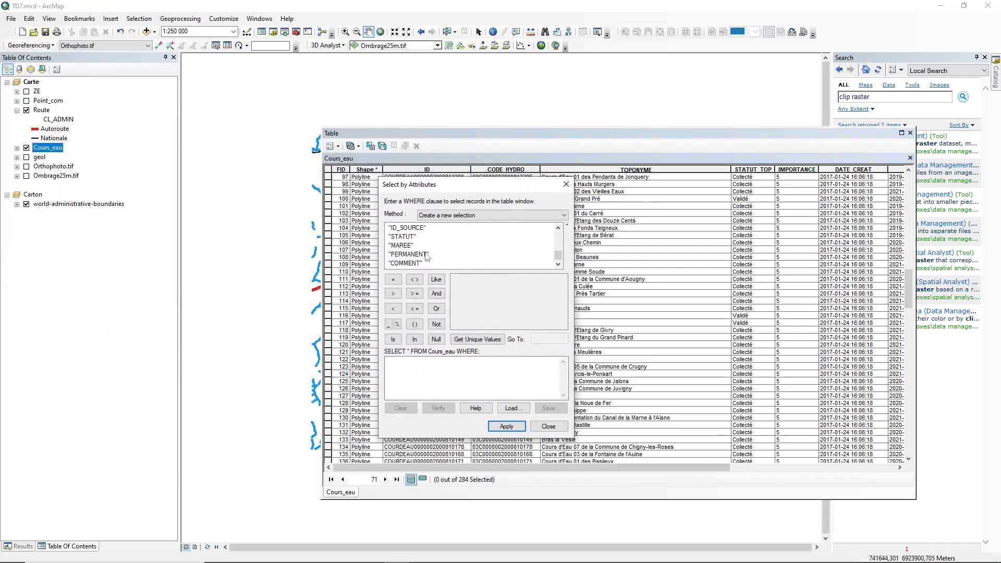
scroll(420, 256, "up", 3)
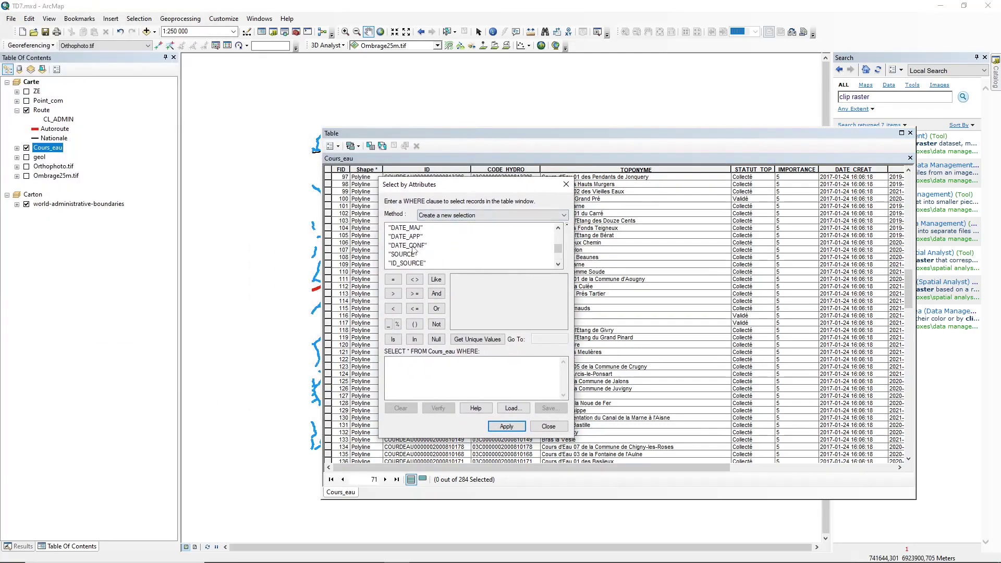
left_click(410, 255)
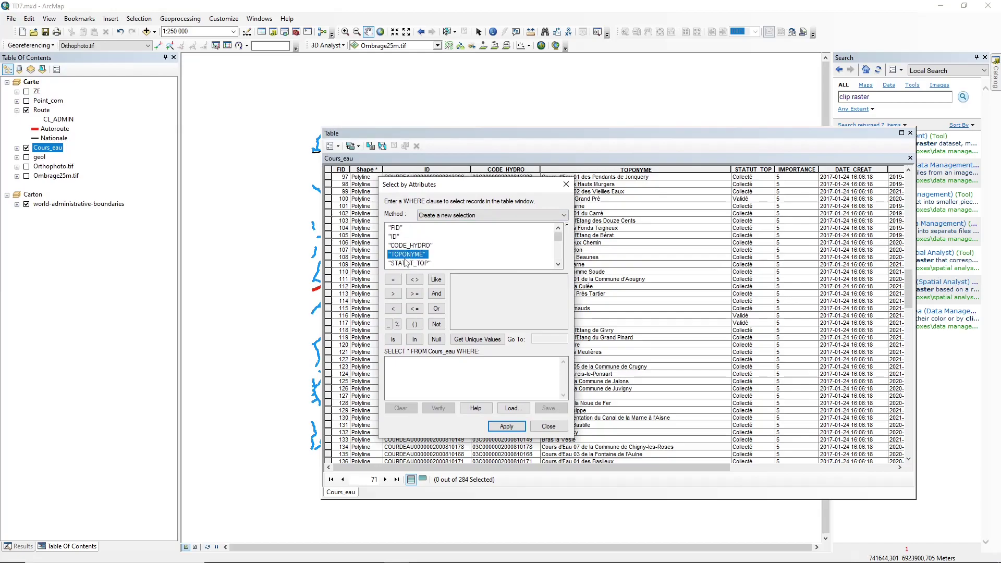
double_click(406, 255)
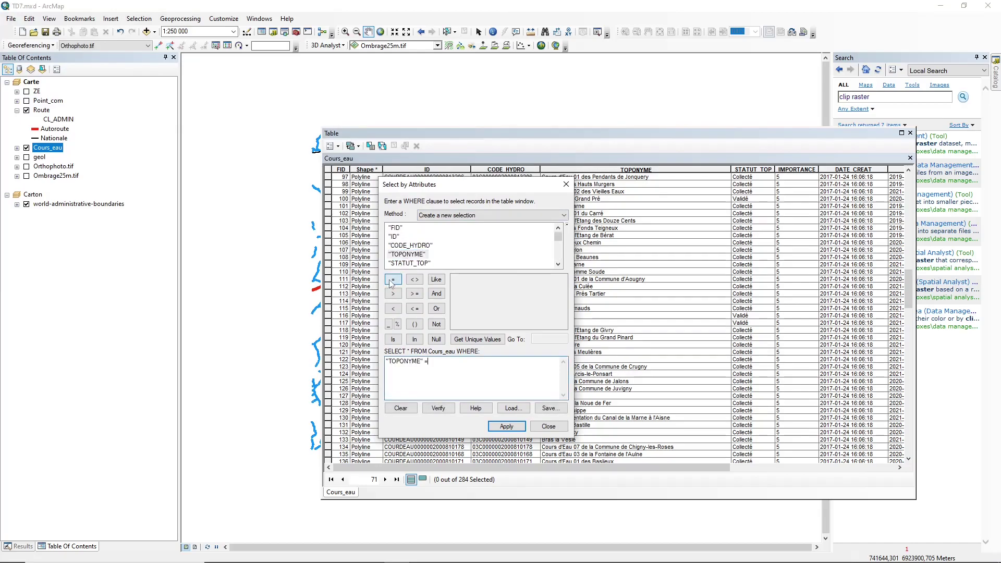
left_click(463, 339)
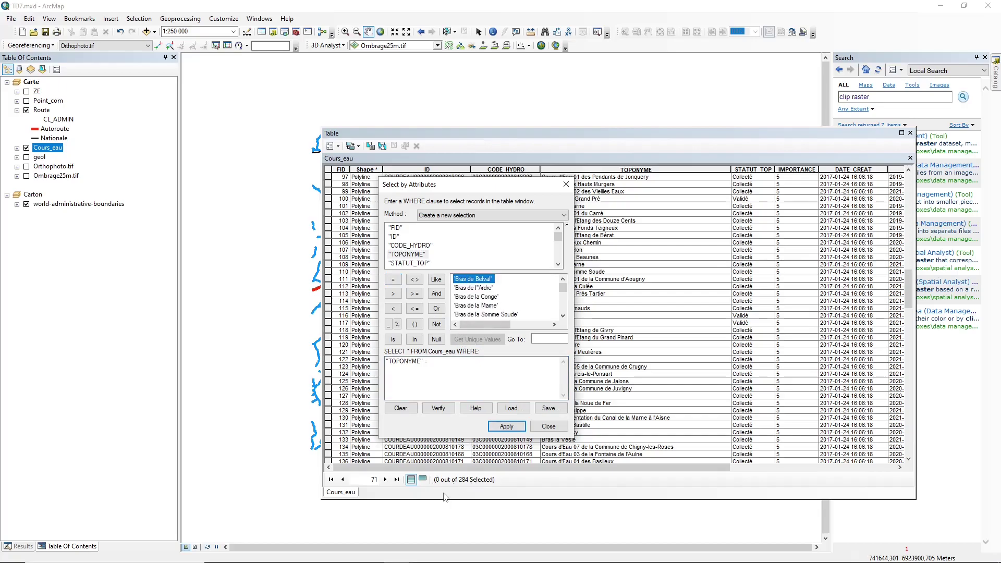
Complete the first condition with 'la Vesle' and add OR "TOPONYME" to the WHERE clause.
left_click_drag(562, 291, 551, 313)
scroll(493, 296, "up", 5)
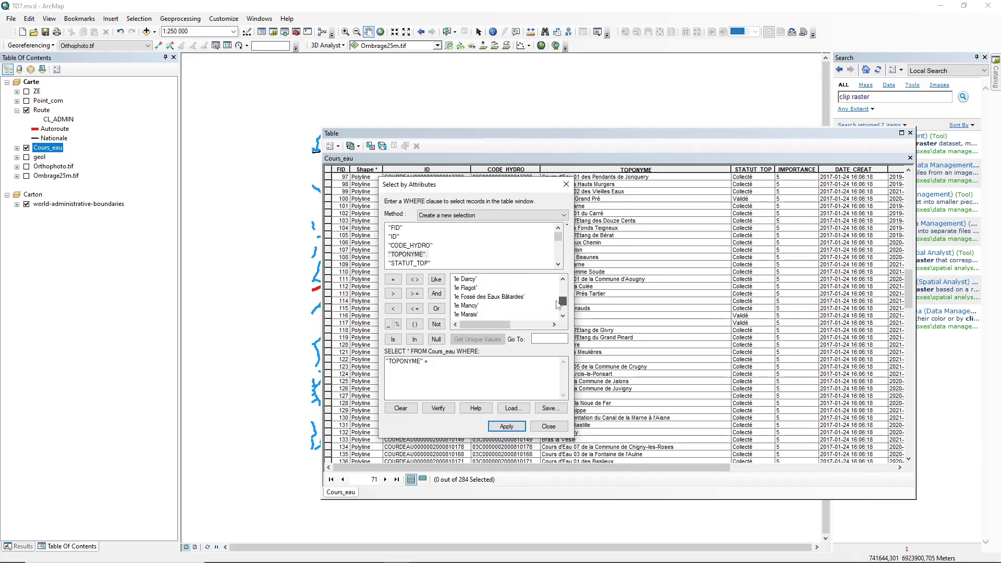
scroll(490, 298, "up", 3)
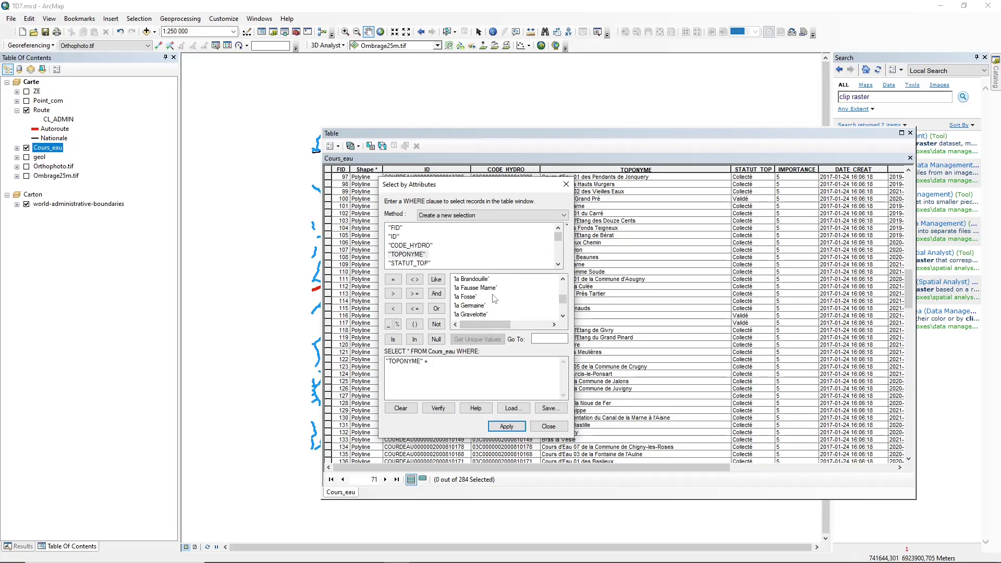
scroll(475, 309, "down", 3)
scroll(472, 308, "up", 3)
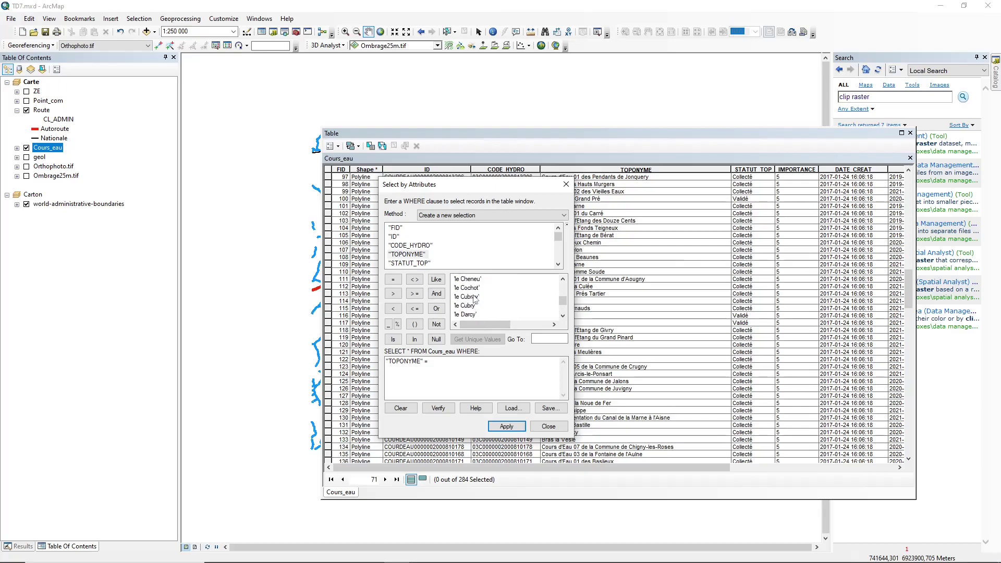
double_click(464, 297)
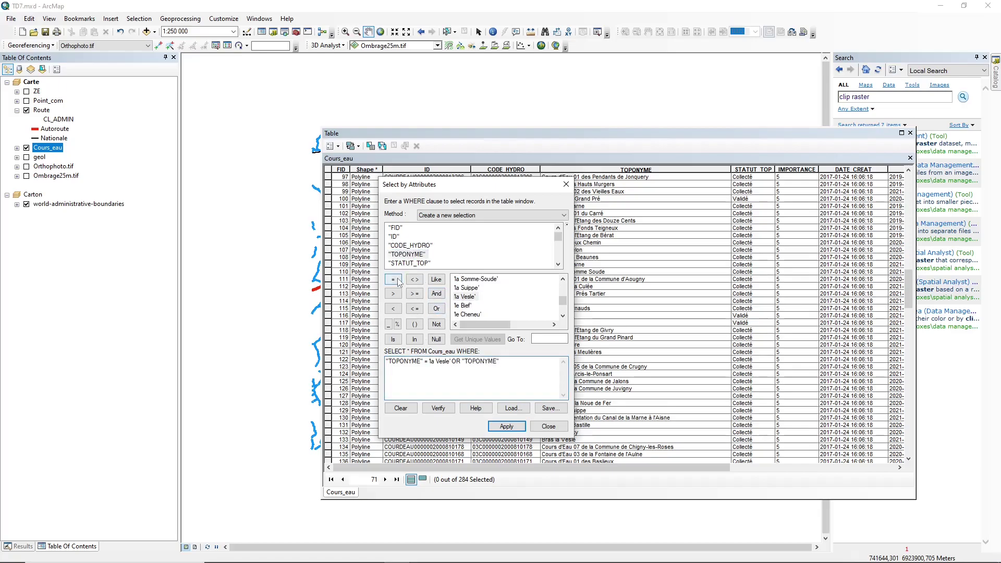
Complete the second TOPONYME condition with = 'la Marne' and append another OR to the clause.
scroll(492, 306, "down", 10)
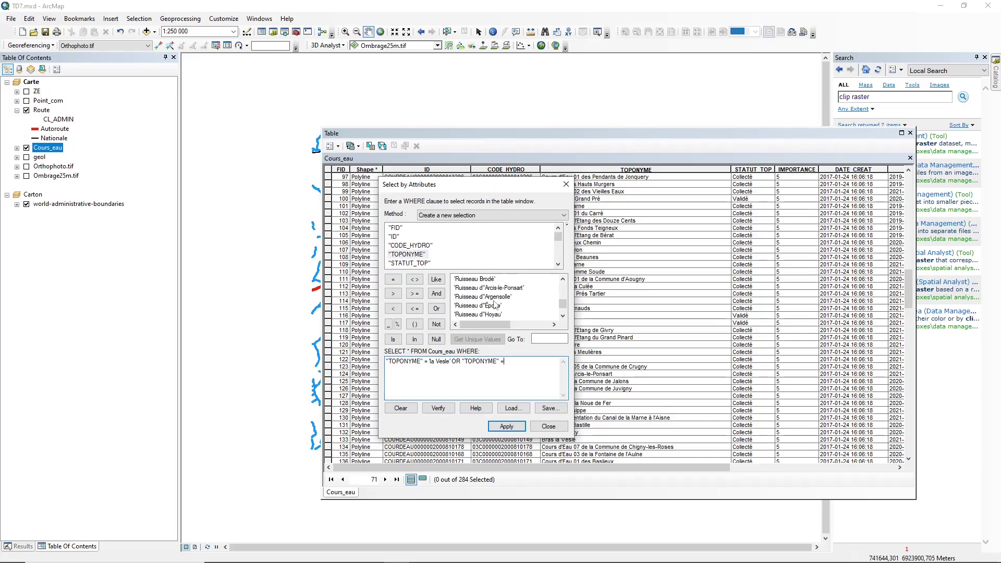
scroll(494, 306, "down", 8)
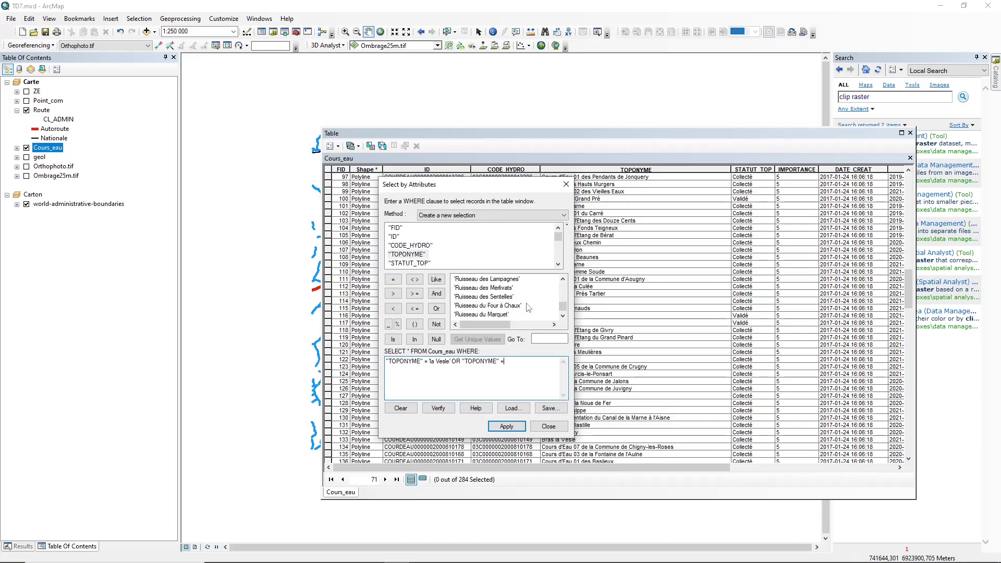
scroll(528, 306, "down", 8)
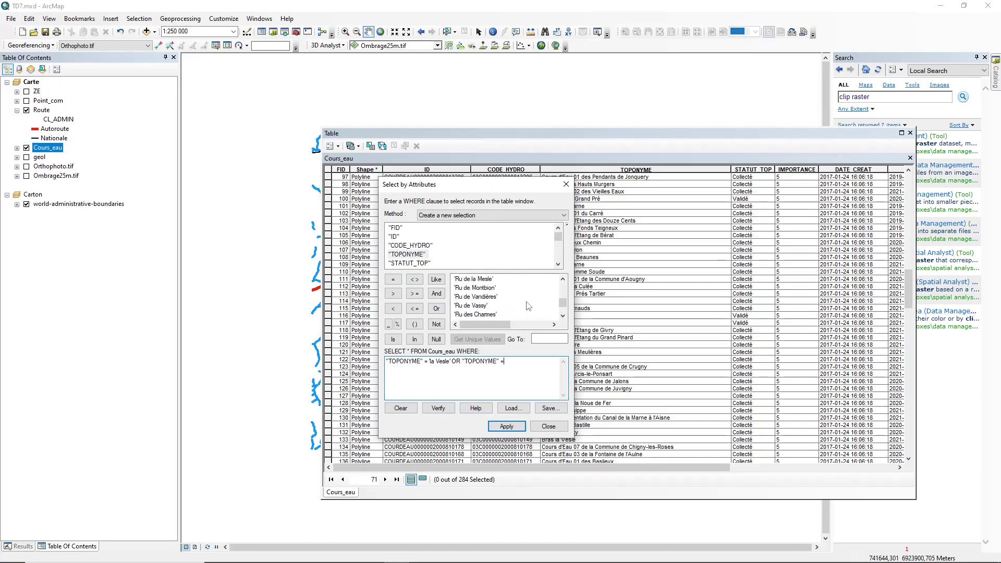
scroll(528, 305, "up", 5)
double_click(459, 316)
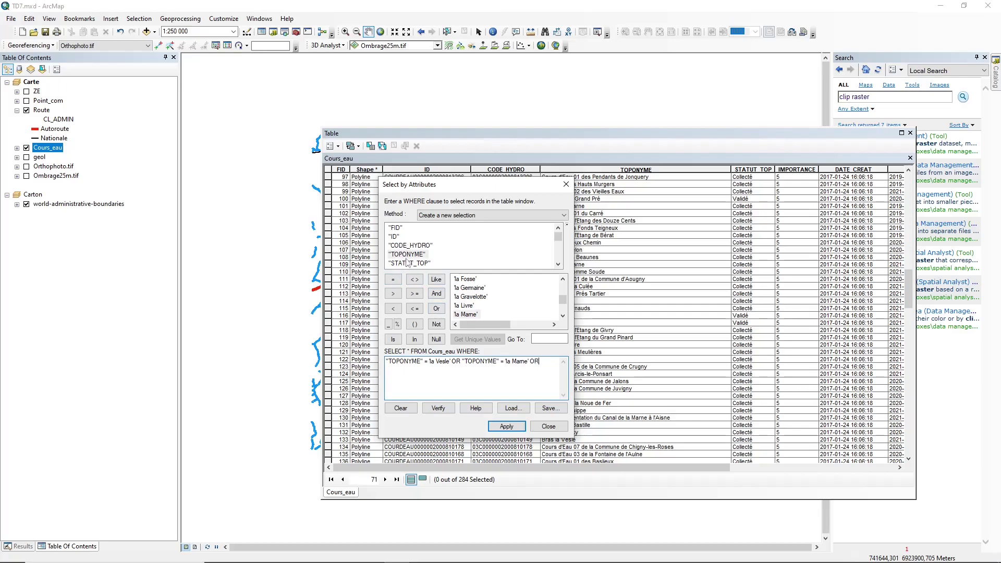
Try to append a third "TOPONYME" = condition, look through the unique values for it and apply the query.
double_click(406, 254)
left_click(393, 279)
left_click_drag(561, 304, 569, 284)
scroll(520, 297, "down", 4)
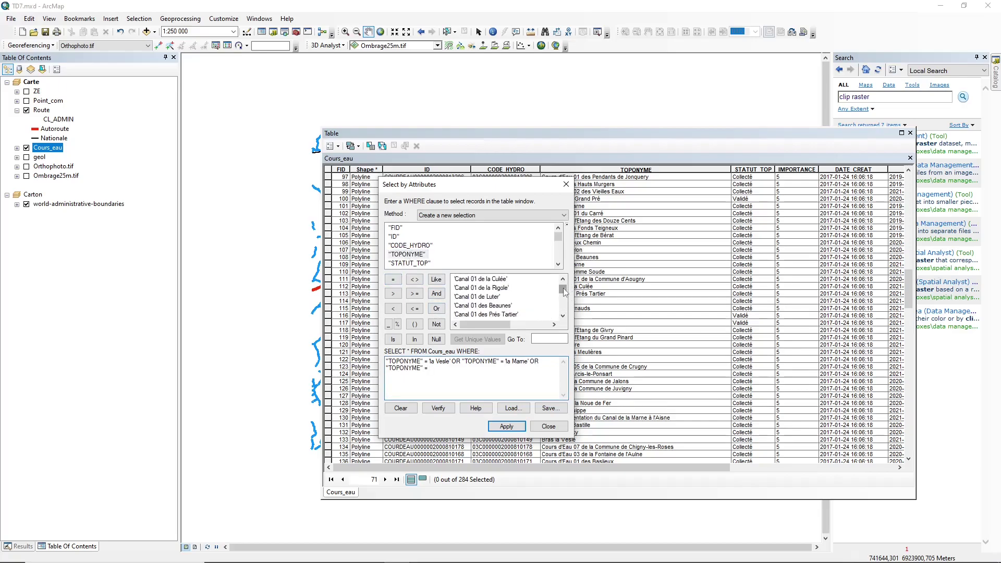
scroll(520, 299, "down", 2)
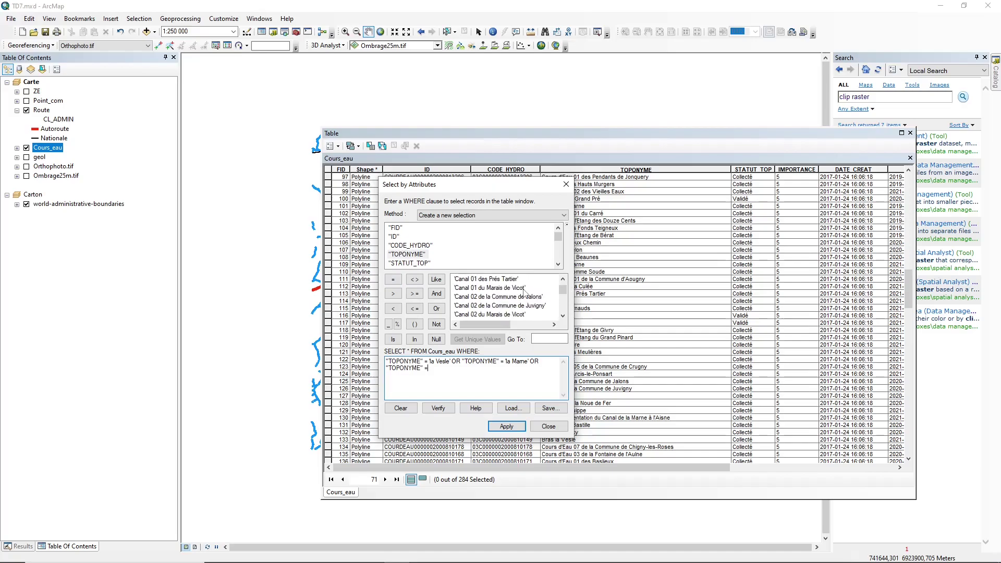
scroll(514, 313, "down", 5)
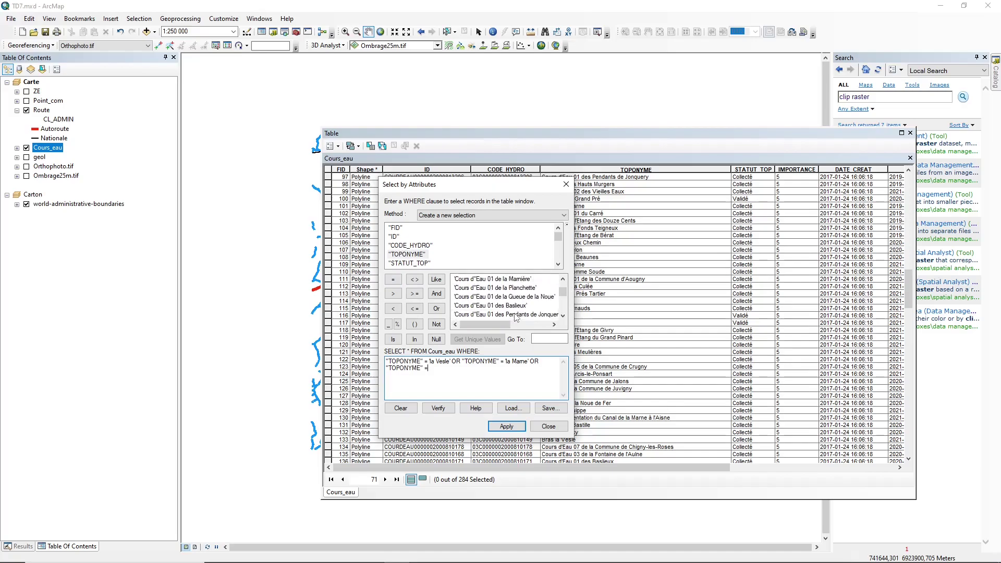
scroll(531, 318, "down", 2)
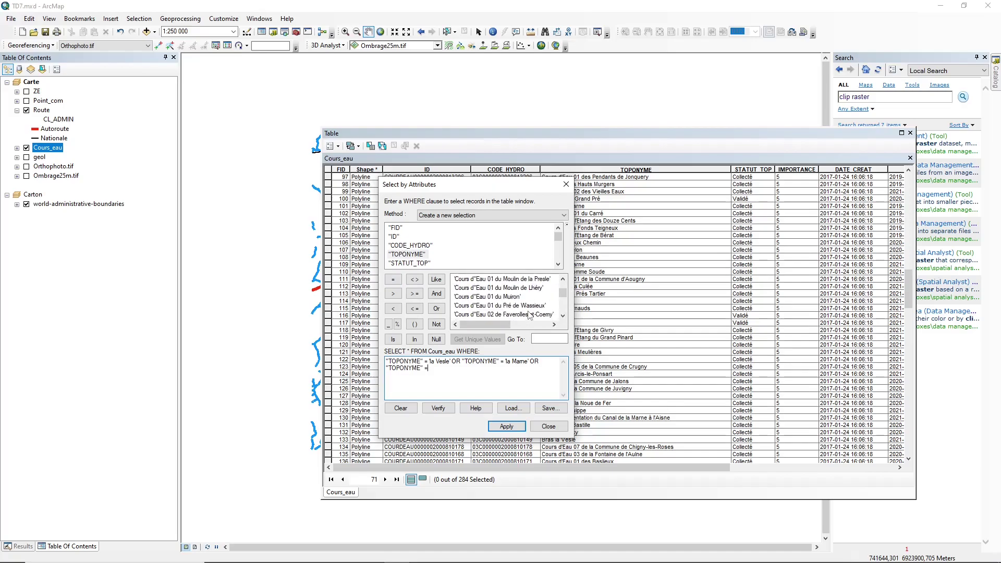
left_click(517, 427)
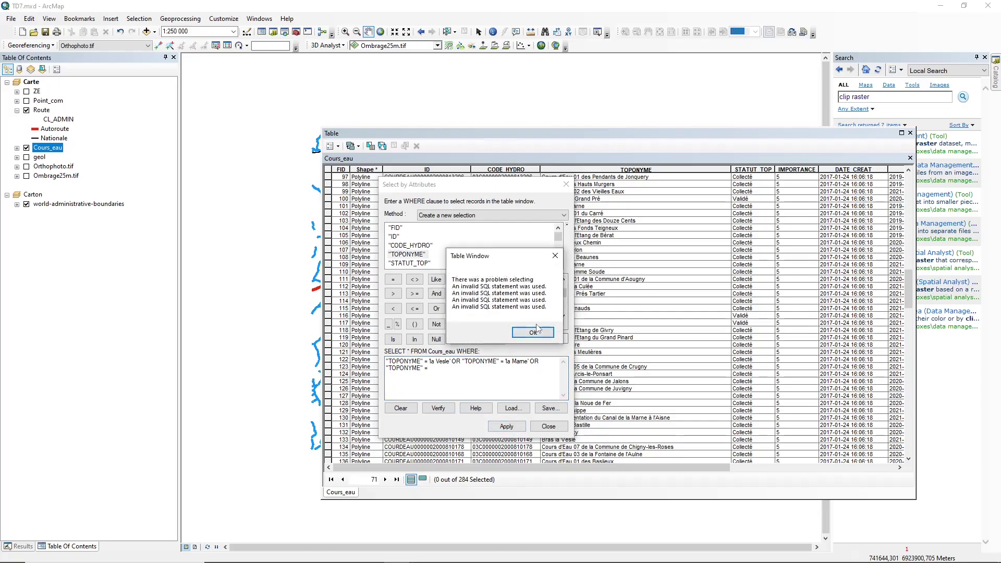
left_click(532, 332)
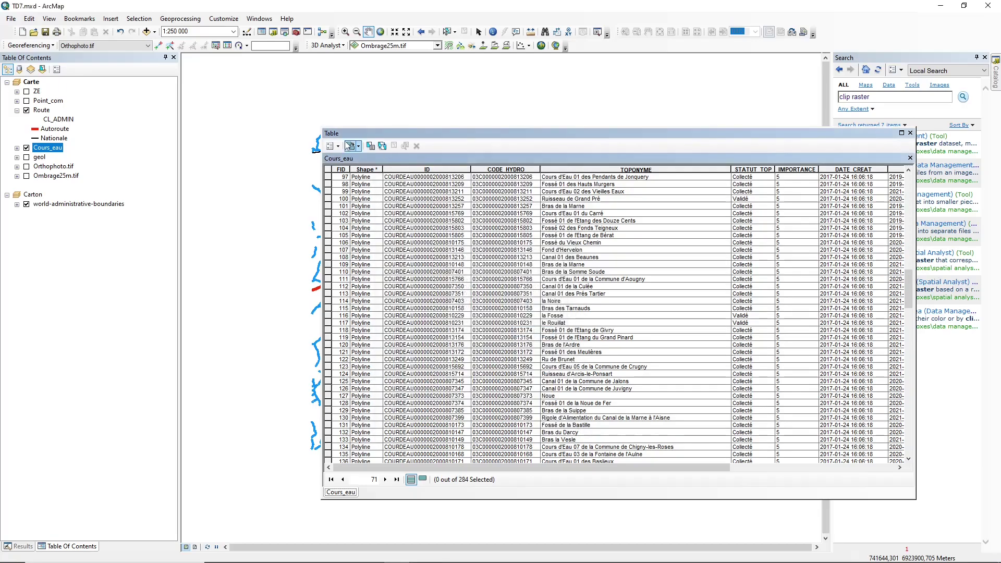
Remove the trailing OR "TOPONYME" = from the Cours_eau selection query, apply it and close the attribute table.
left_click(330, 146)
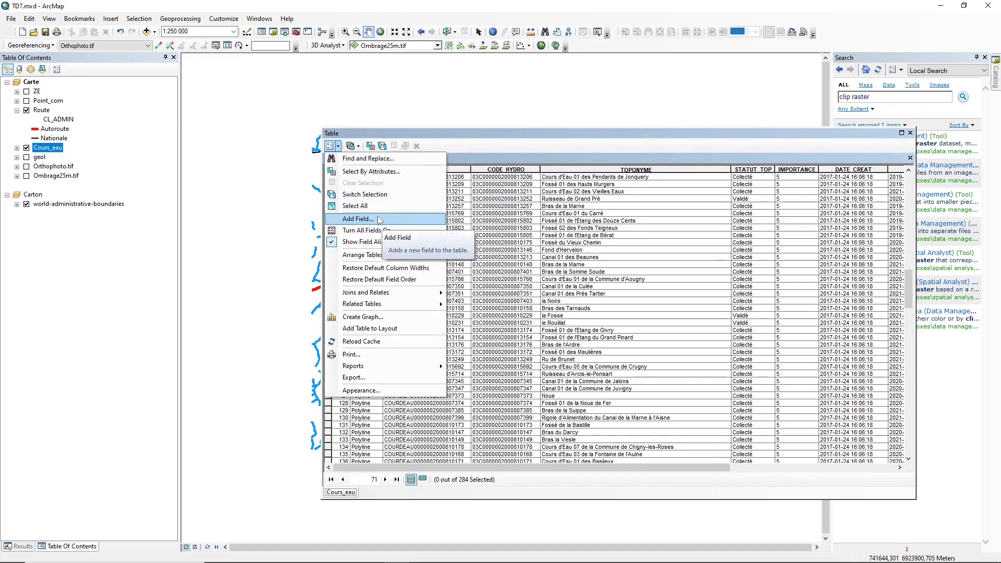
left_click(368, 172)
left_click_drag(117, 218, 155, 197)
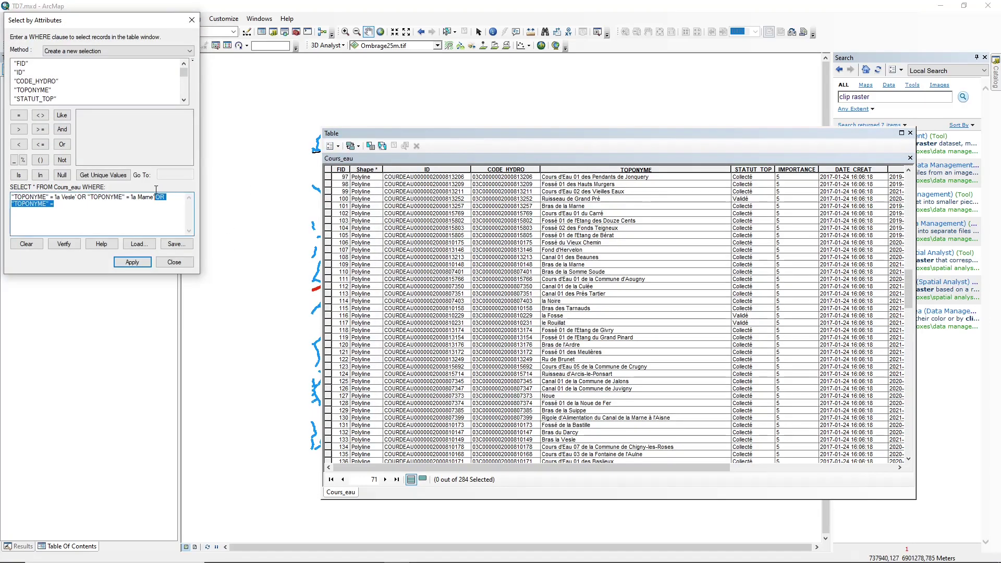
key("BackSpace")
left_click(131, 262)
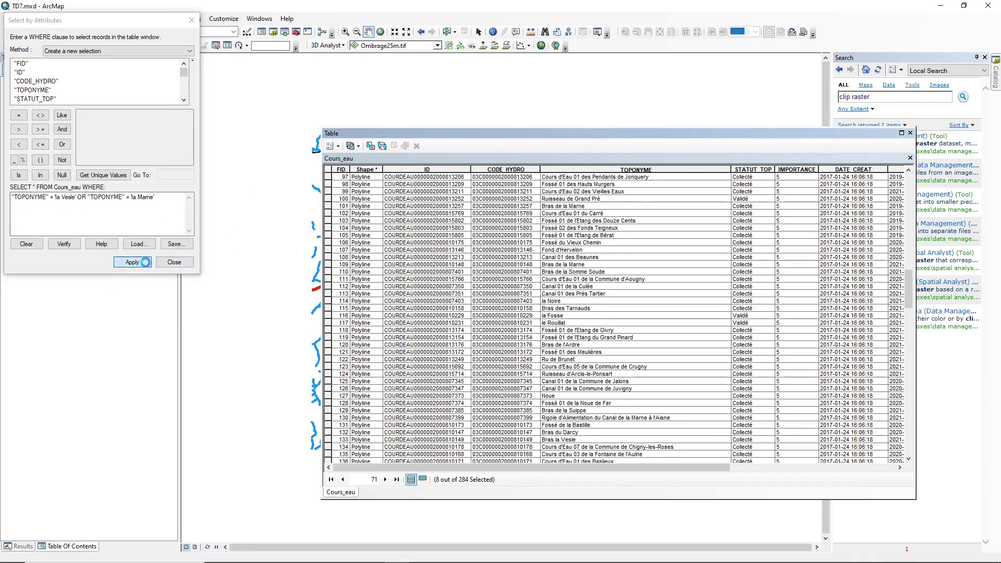
left_click(910, 133)
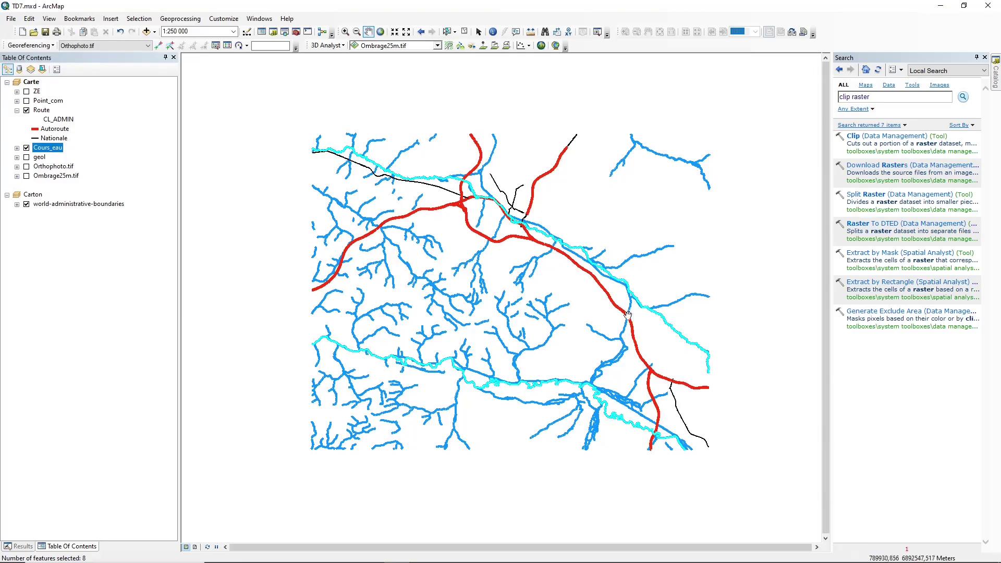
Export the selected Cours_eau features to the ZE folder as shapefile Marne_Vesle.shp and add it to the map.
scroll(630, 311, "up", 3)
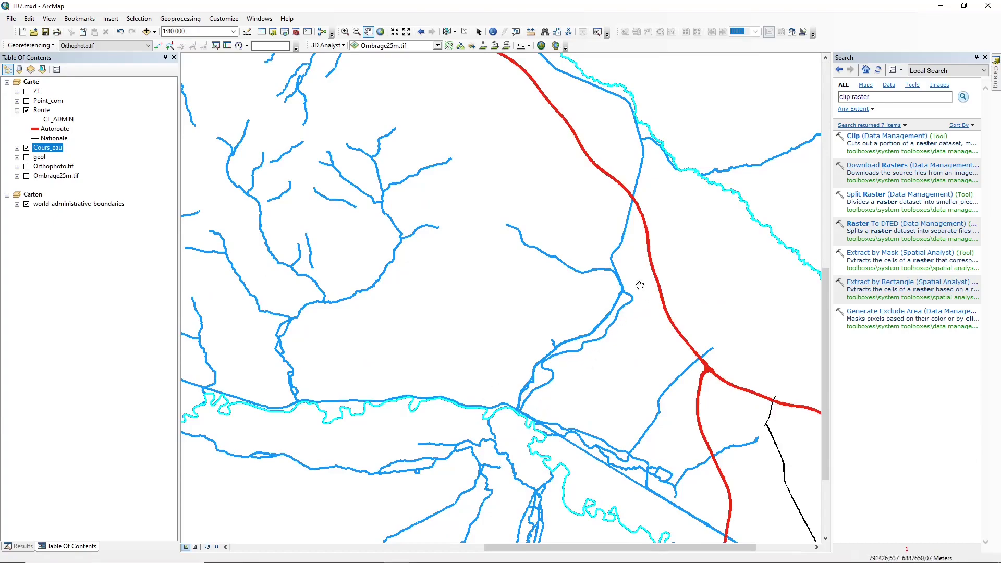
scroll(669, 367, "down", 2)
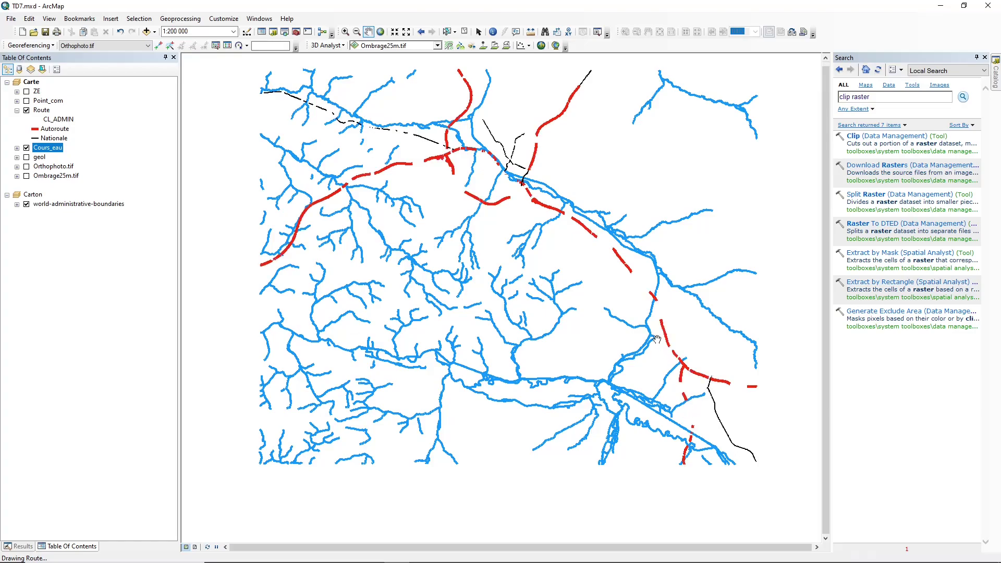
right_click(50, 149)
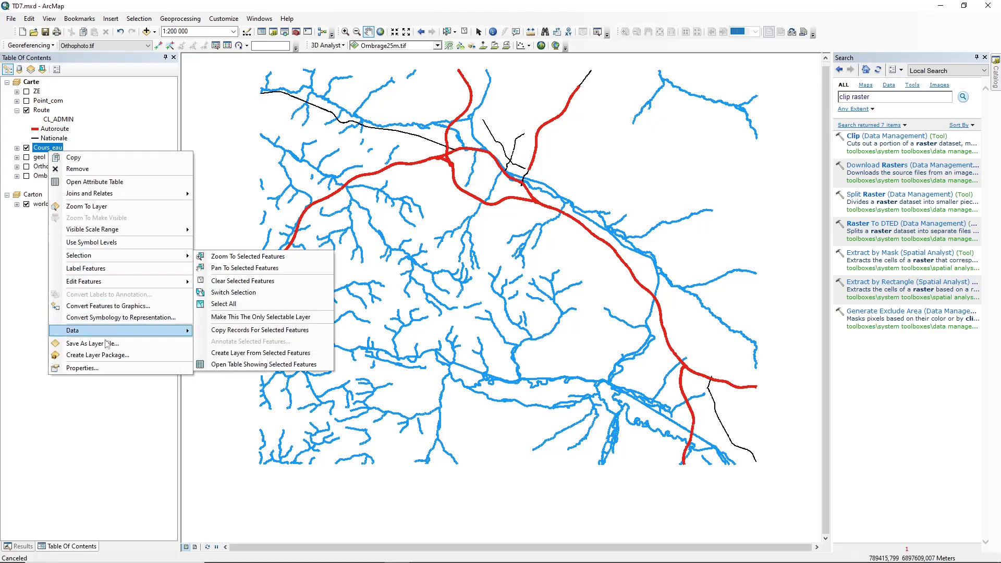
left_click(220, 339)
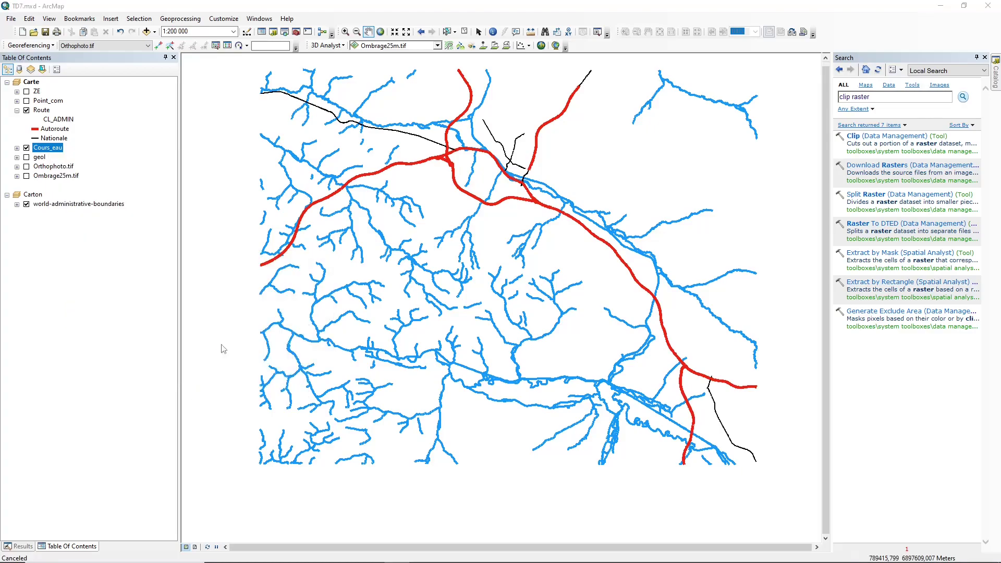
left_click(589, 303)
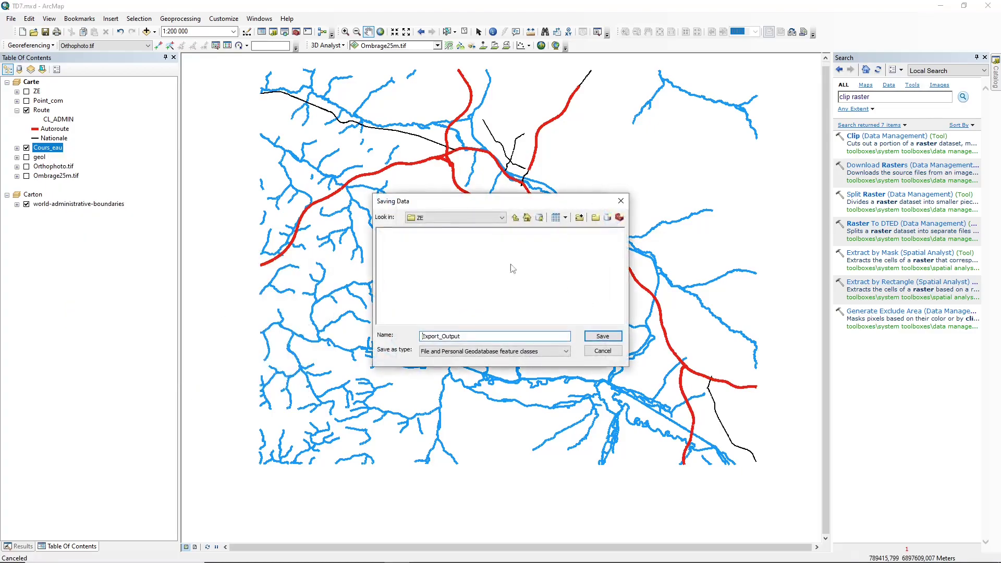
left_click(485, 351)
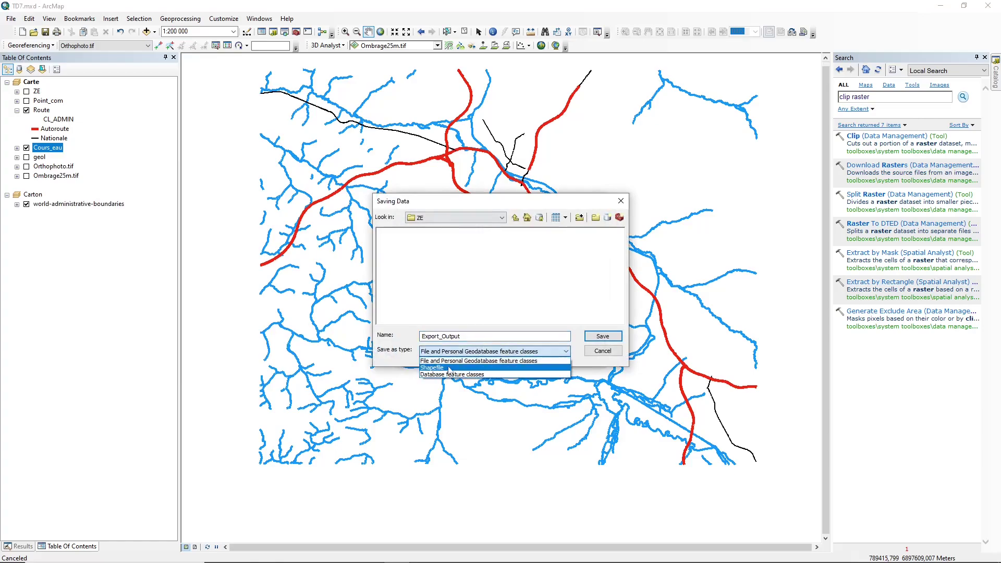
left_click(484, 375)
left_click_drag(472, 335, 327, 345)
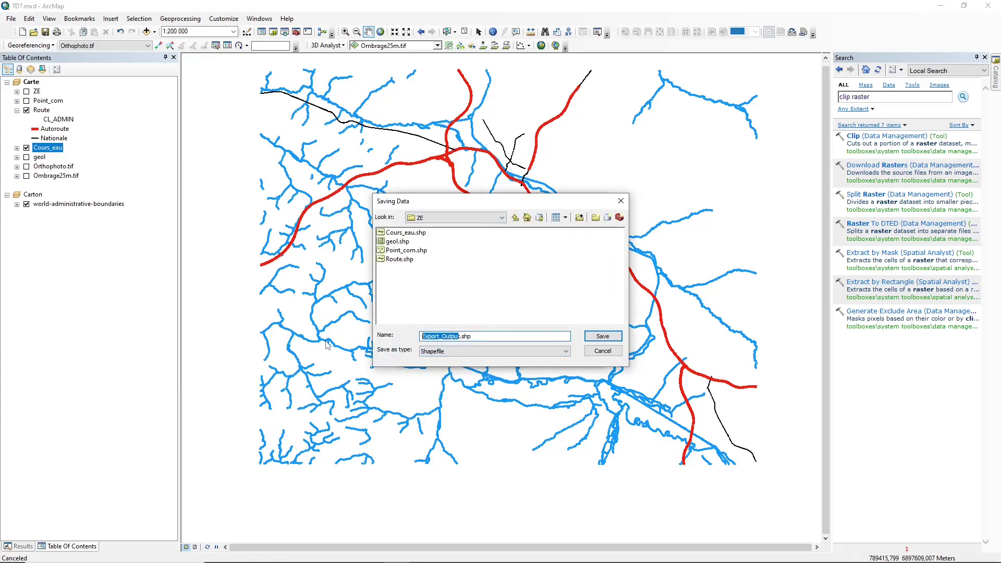
type("t.shp")
left_click(595, 337)
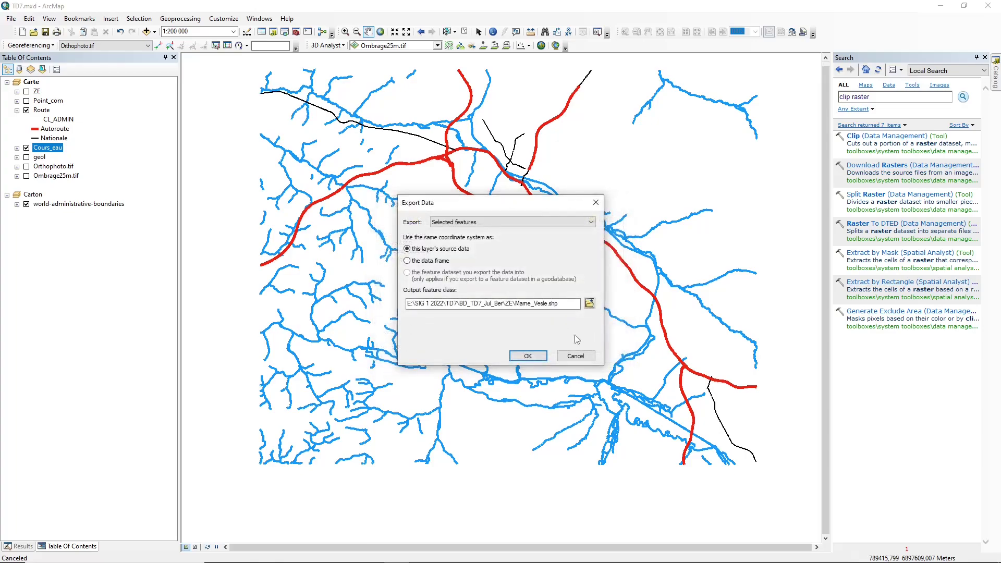
left_click(527, 357)
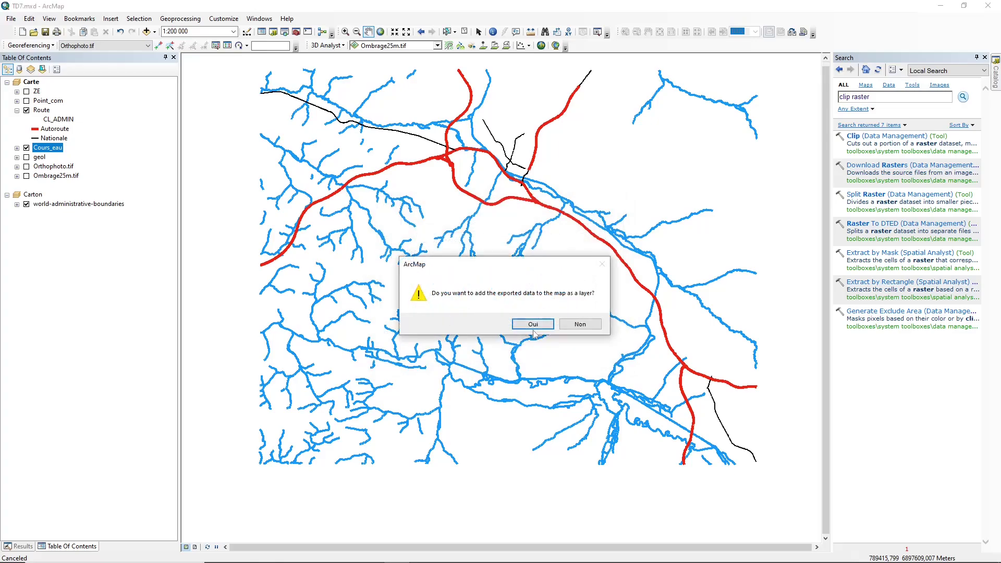
left_click(533, 330)
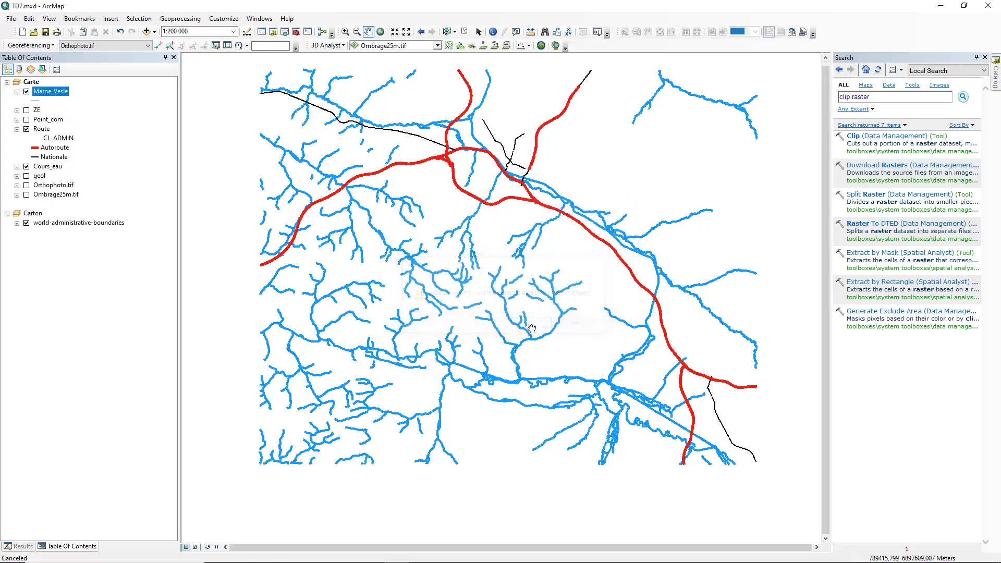
Remove the Cours_eau layer from Carte, and with Route hidden, place the Marne_Vesle layer directly below it.
right_click(60, 171)
left_click(73, 184)
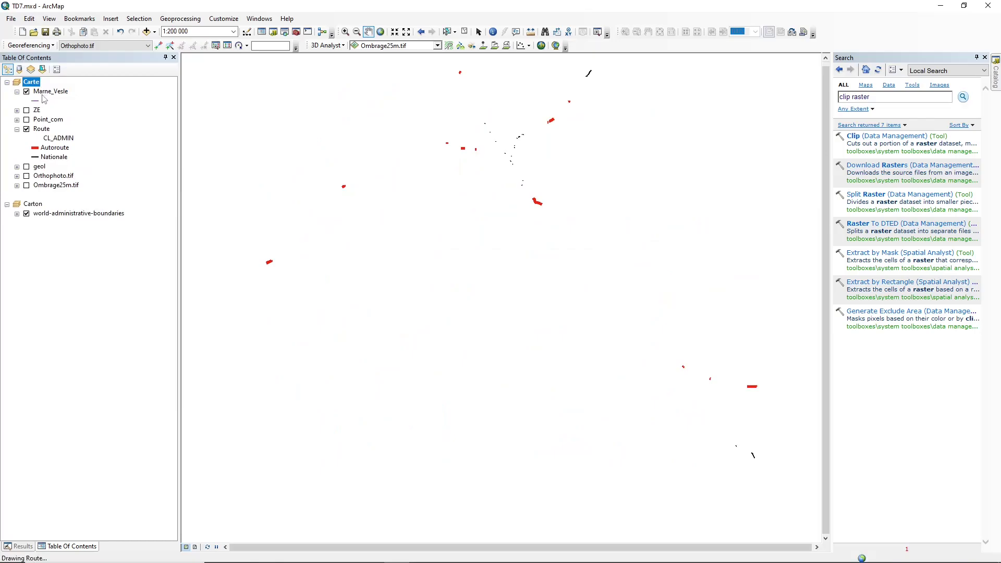
left_click(27, 129)
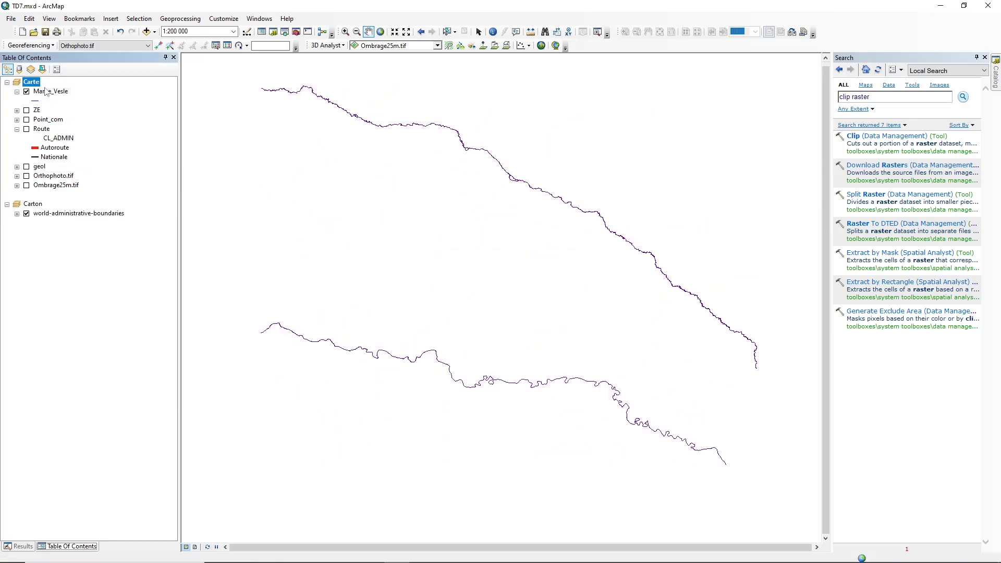
left_click_drag(46, 92, 48, 137)
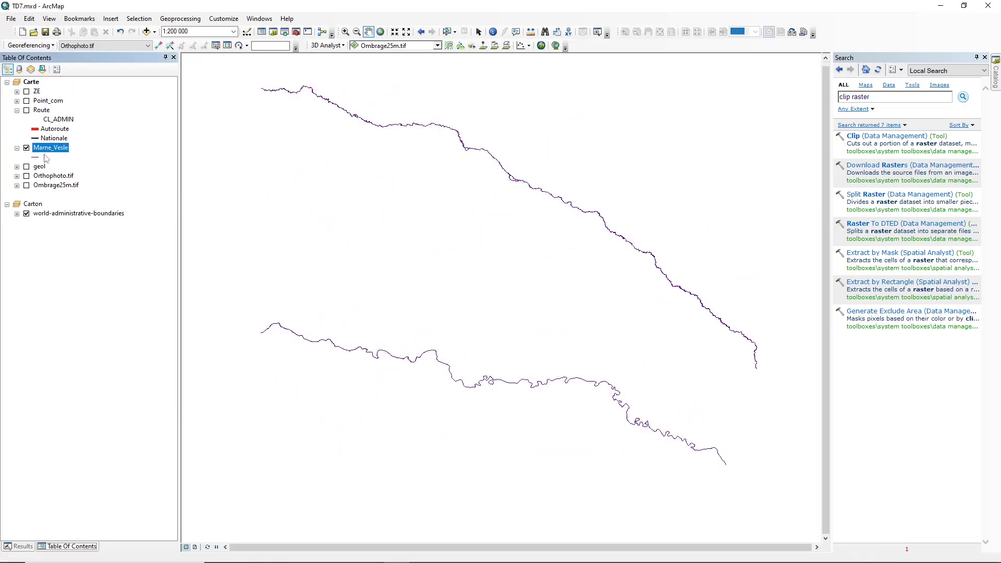
Symbolize the Marne_Vesle layer with the River line style at a width of 2.
left_click(35, 157)
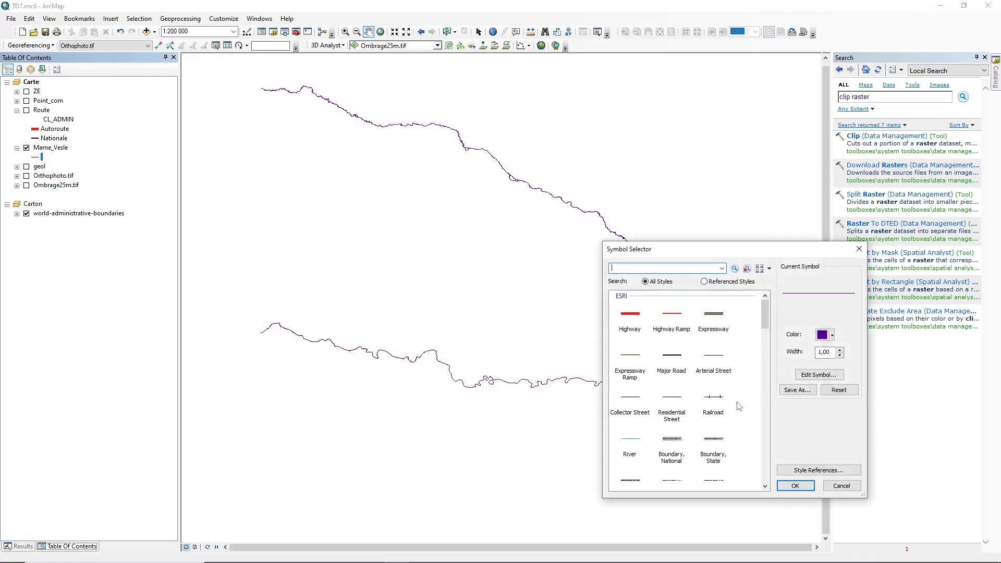
scroll(733, 398, "down", 10)
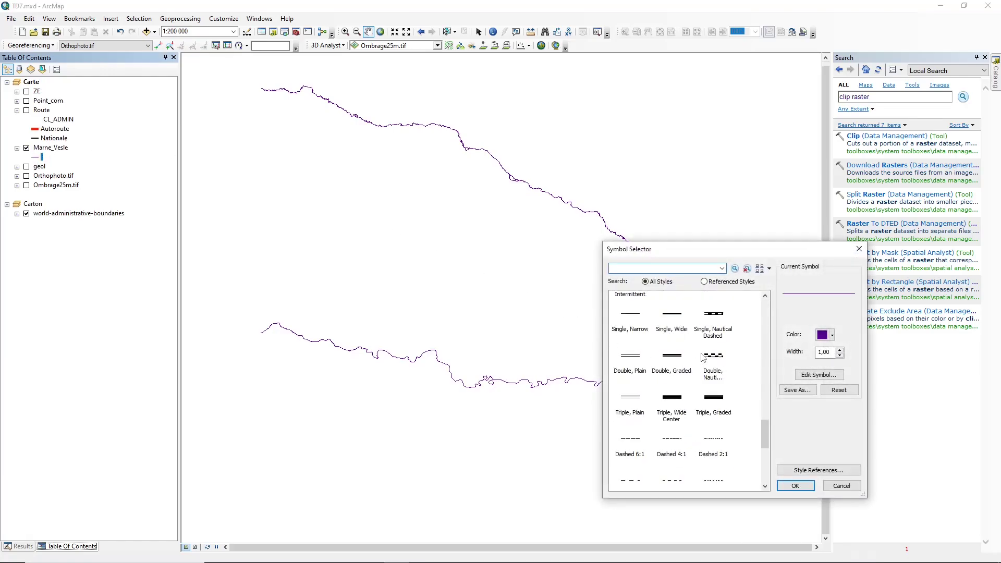
scroll(702, 357, "up", 8)
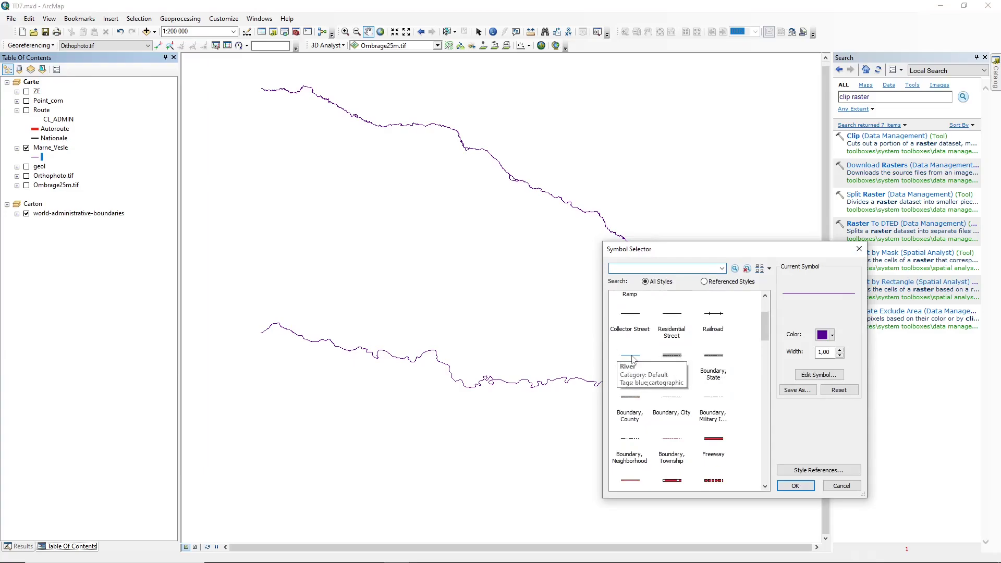
left_click(630, 356)
left_click(840, 349)
left_click(840, 349)
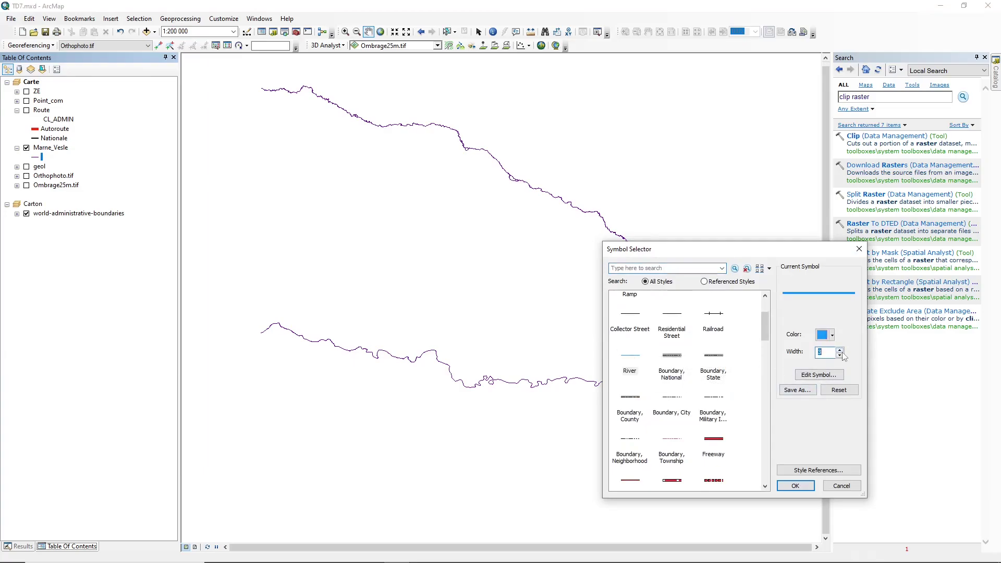
left_click(842, 353)
left_click(840, 355)
left_click(840, 355)
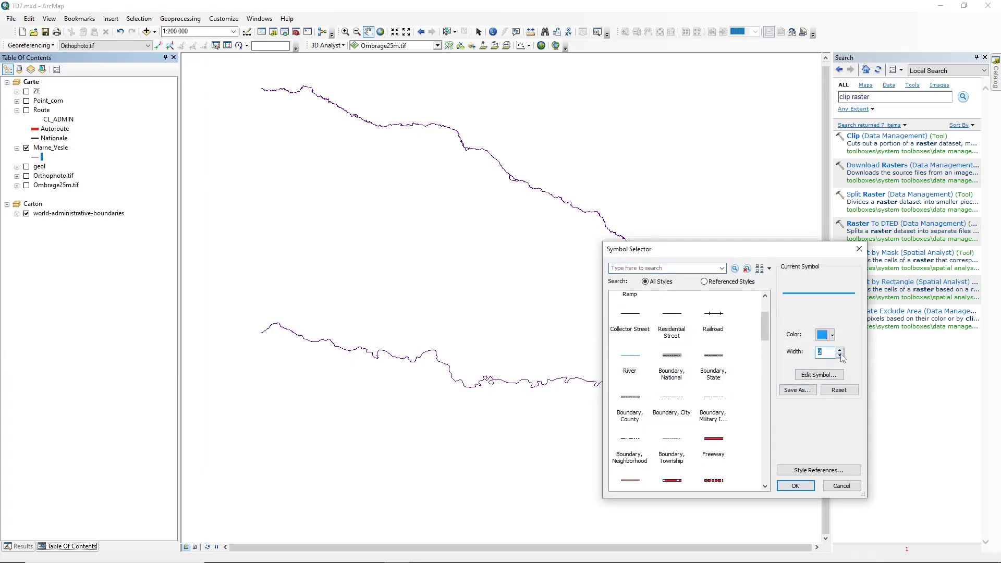
left_click(801, 485)
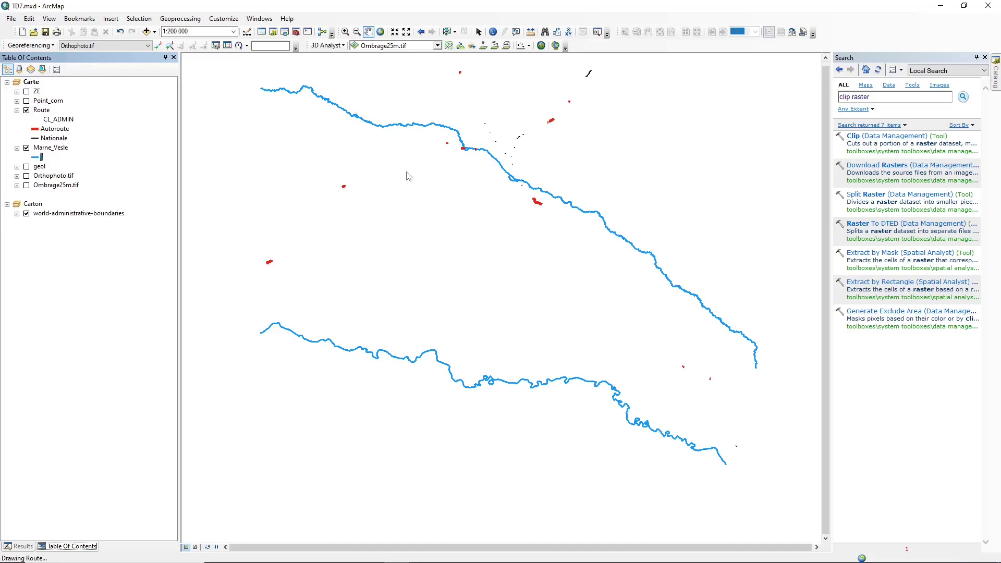
Save the Route layer's symbology as layer file Symb_route.lyr in the ZE folder.
right_click(43, 112)
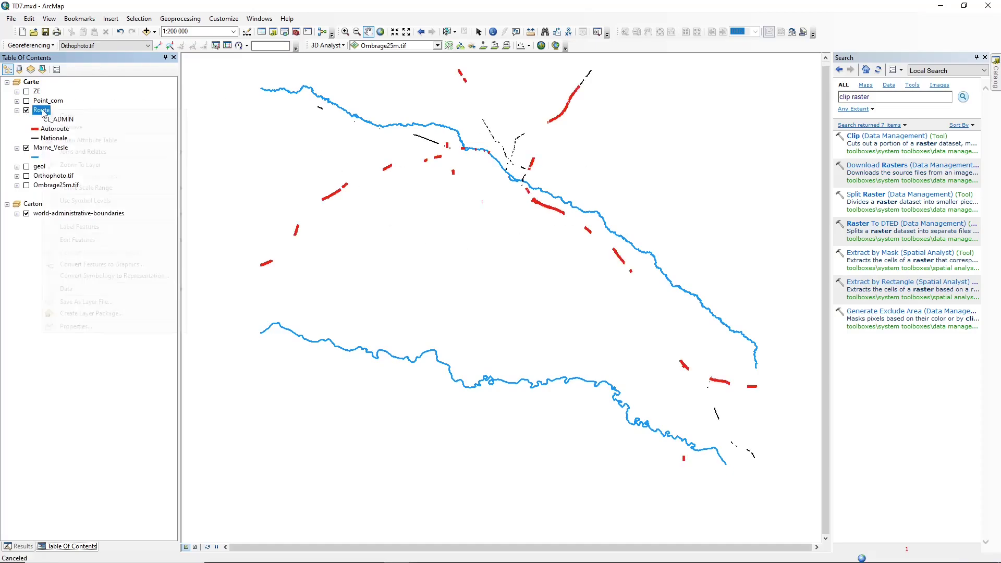
left_click(88, 301)
left_click(453, 218)
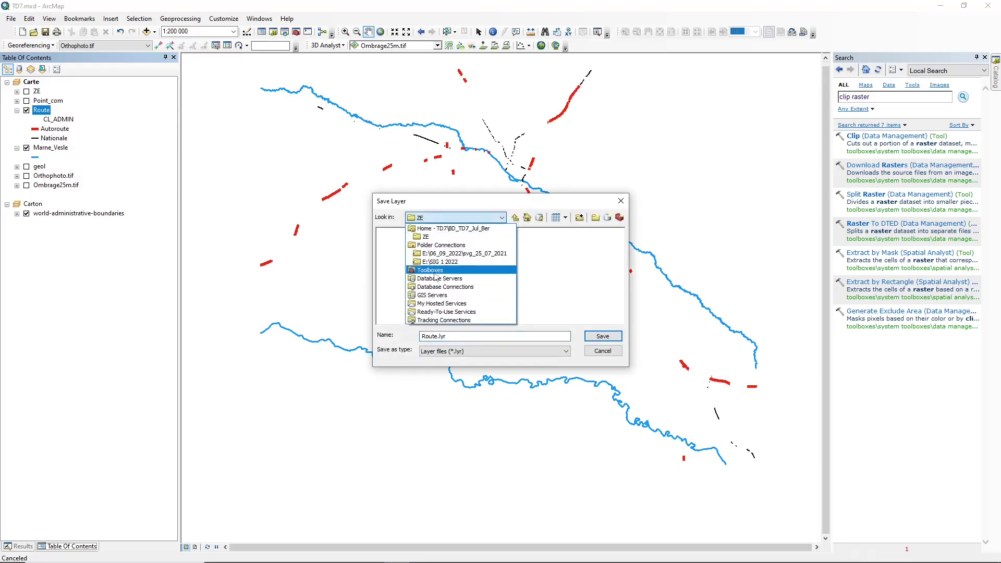
left_click(434, 313)
double_click(430, 336)
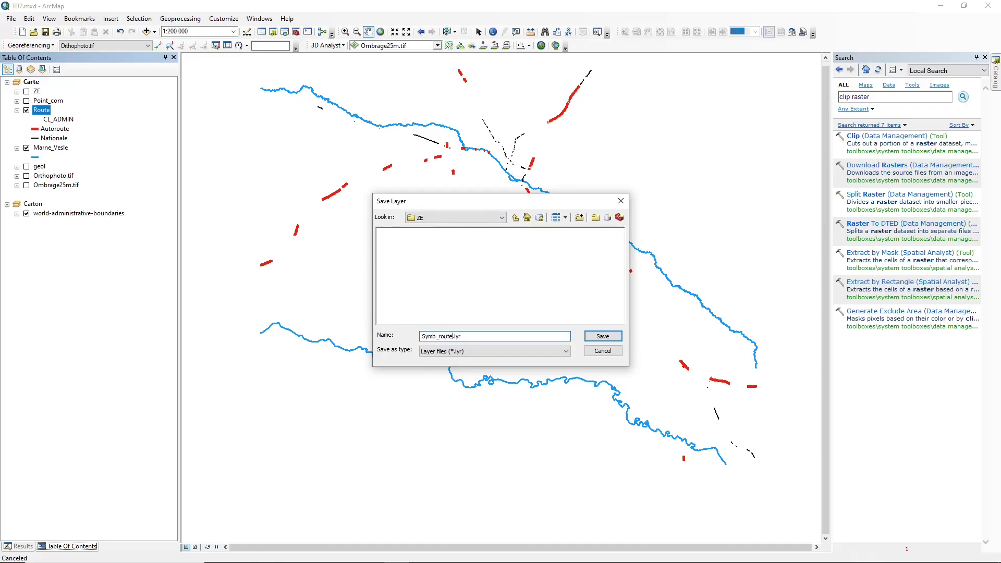
left_click(603, 337)
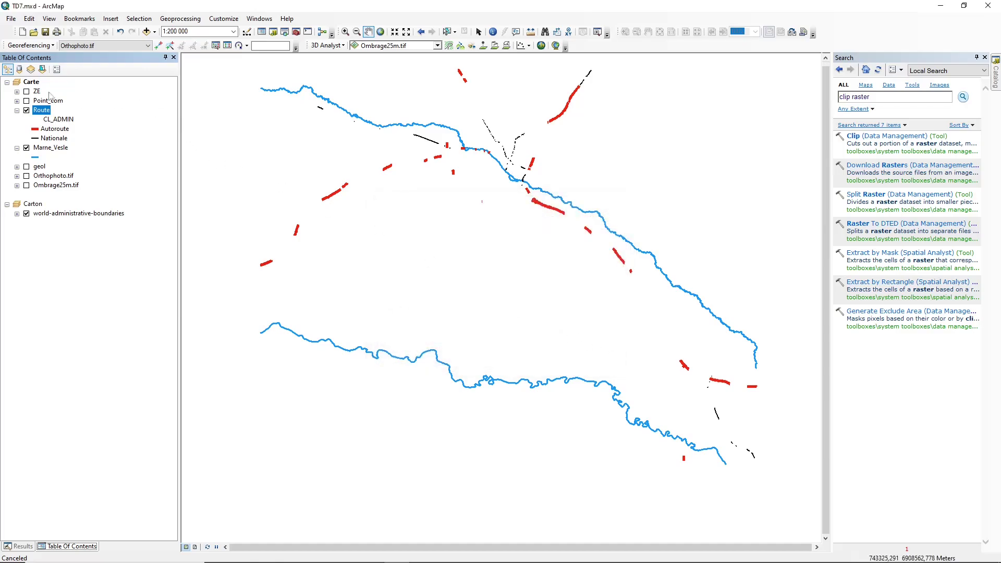
right_click(43, 110)
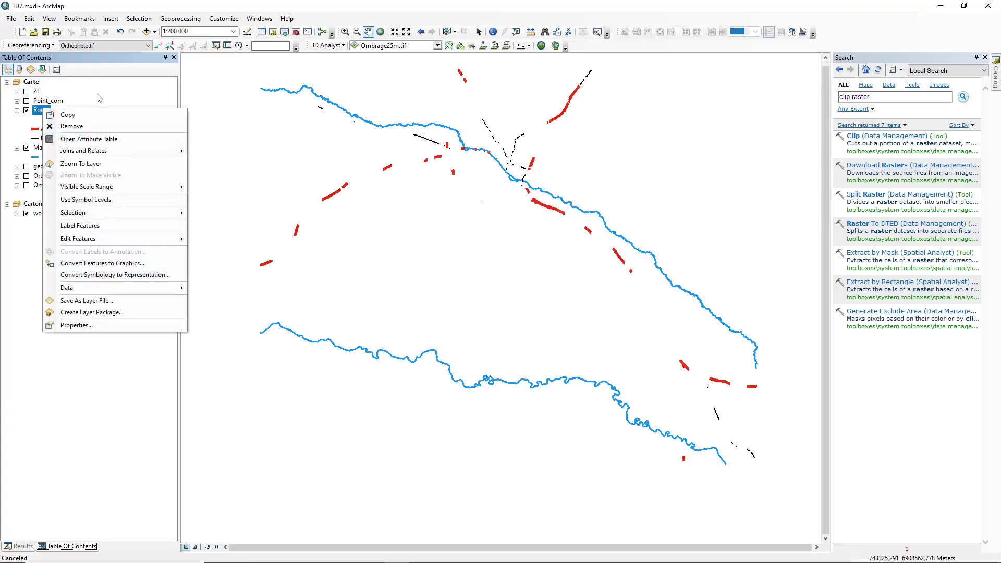
left_click(139, 19)
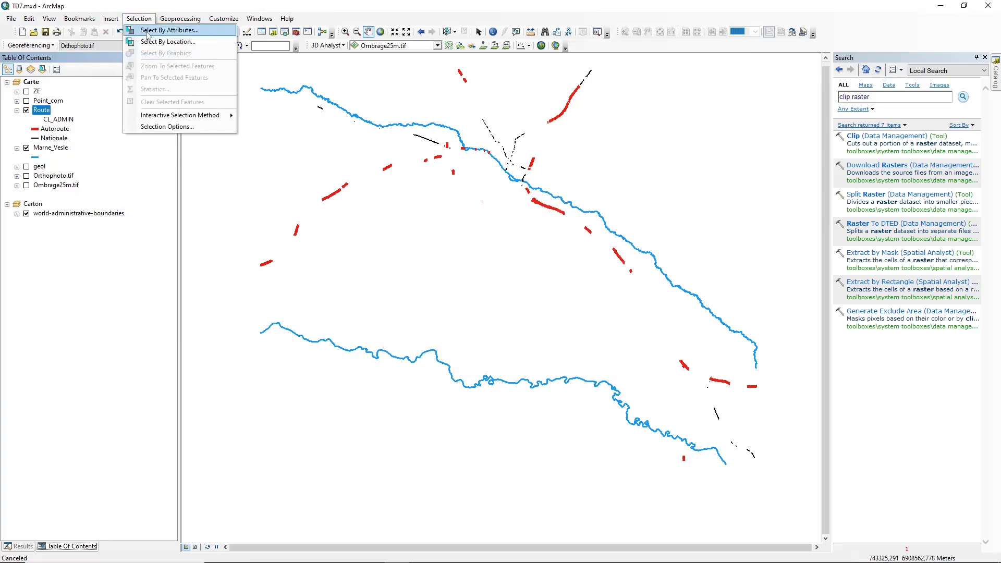
Select the Route features where "CL_ADMIN" = 'Autoroute' OR "CL_ADMIN" = 'Nationale' using an attribute query.
left_click(150, 86)
left_click_drag(73, 15, 309, 141)
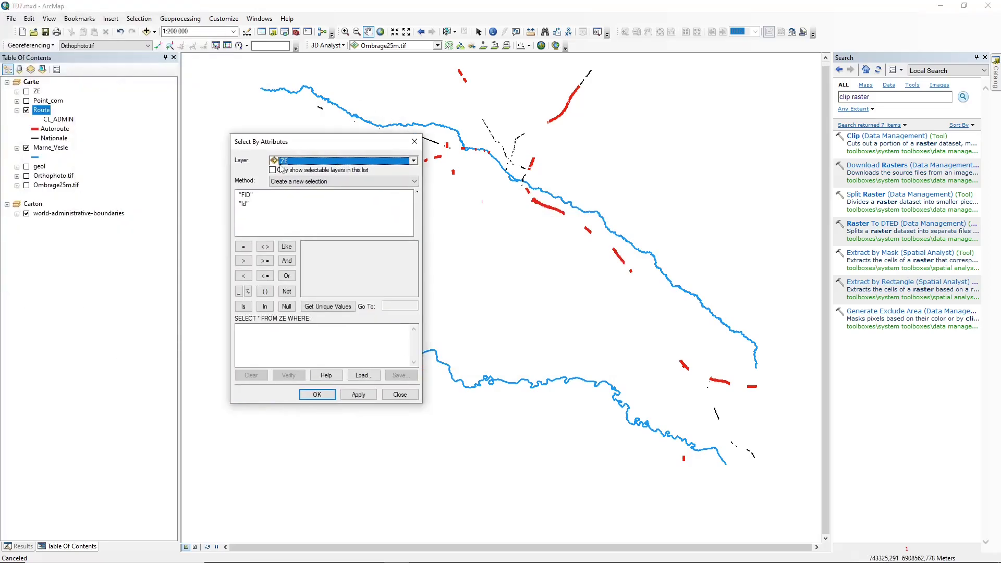
left_click(344, 161)
left_click(302, 190)
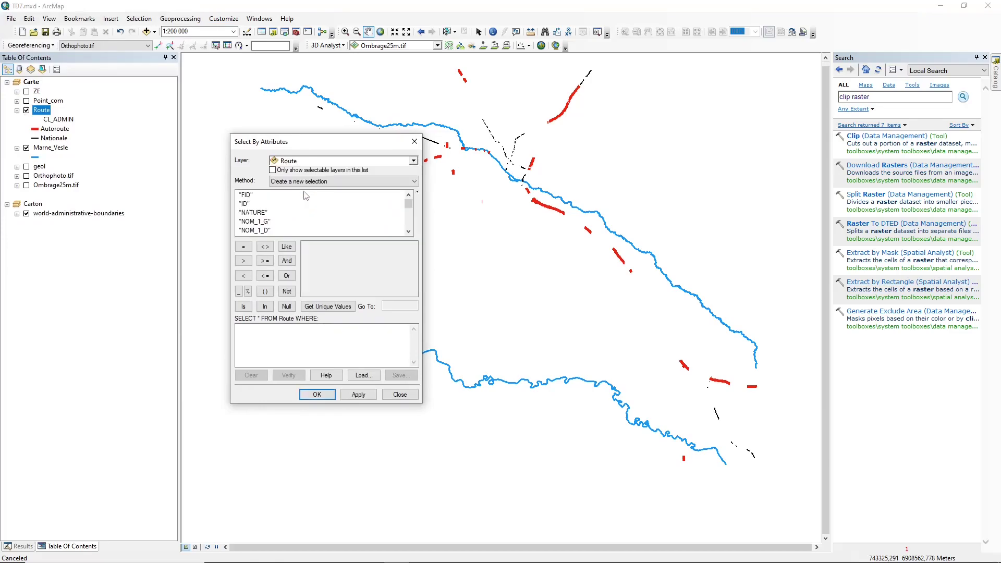
scroll(285, 214, "down", 6)
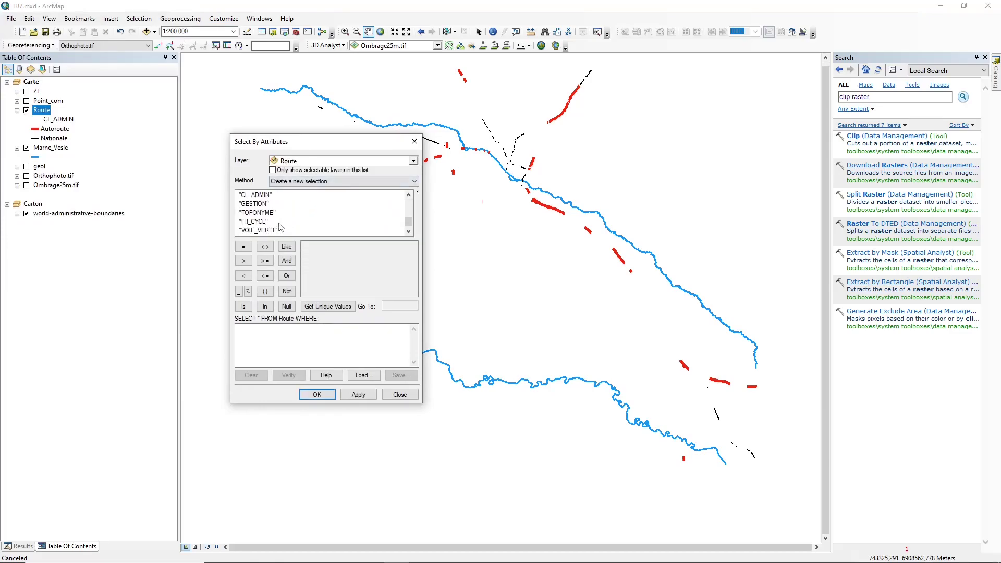
scroll(280, 226, "up", 2)
double_click(257, 213)
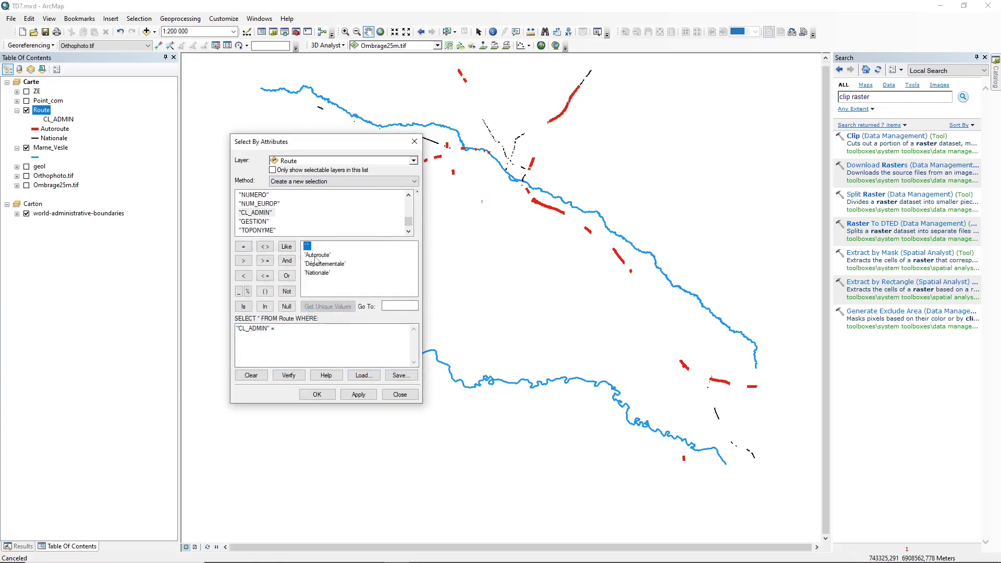
double_click(317, 255)
left_click(252, 212)
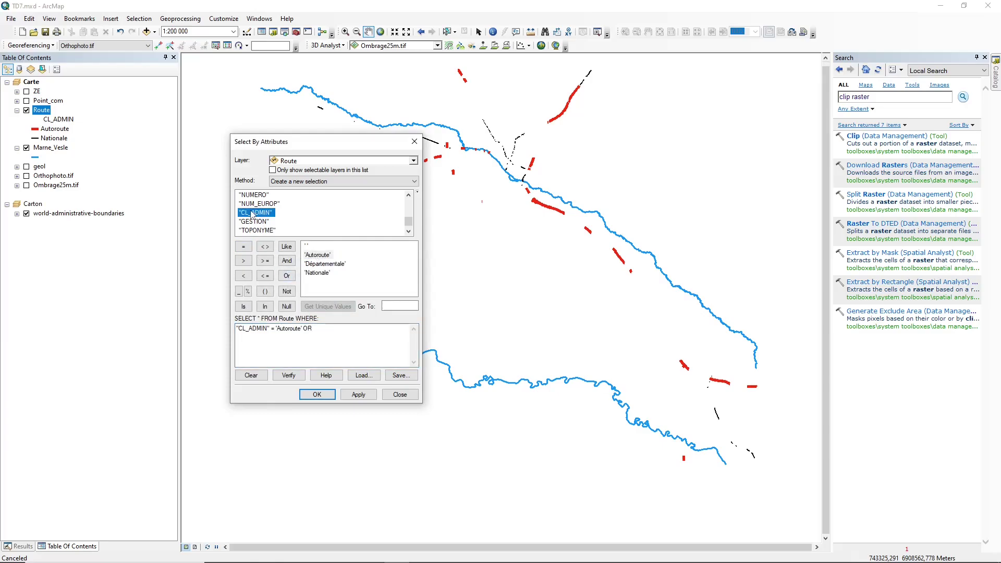
left_click(244, 249)
double_click(317, 272)
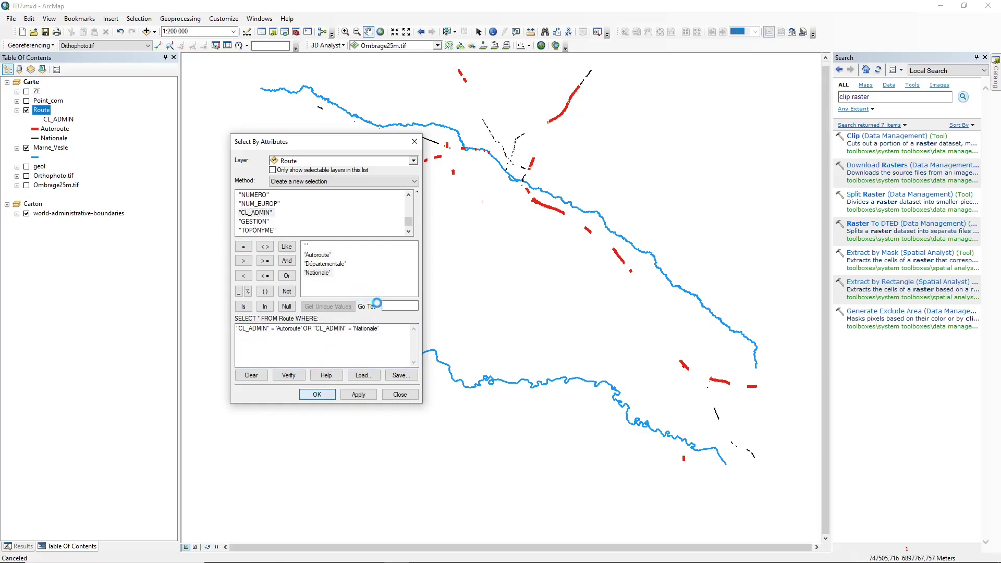
Hide the Route layer, export its selected features to the ZE folder as shapefile Nationale_Autoroute, and add it to the map.
left_click(26, 110)
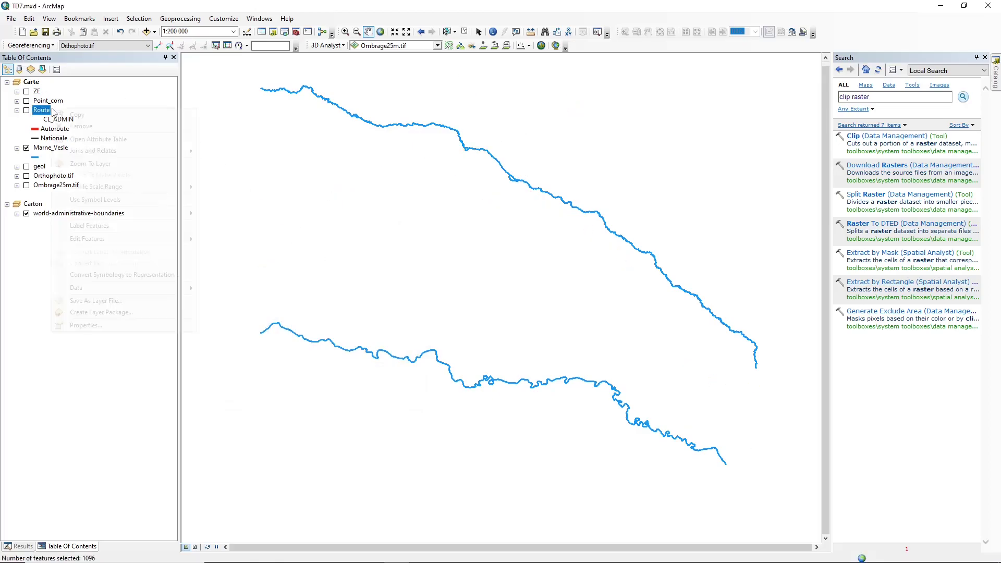
right_click(49, 110)
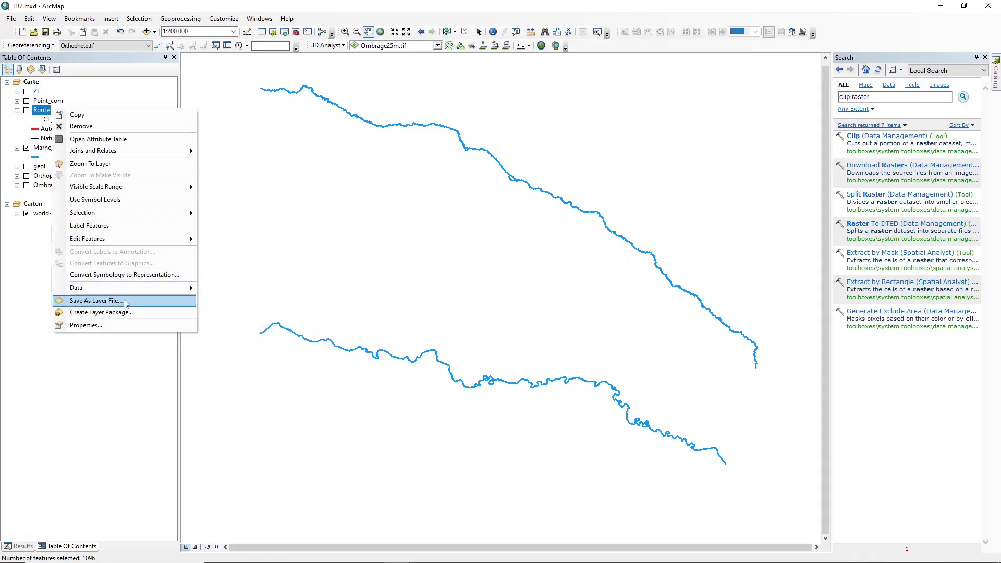
left_click(247, 300)
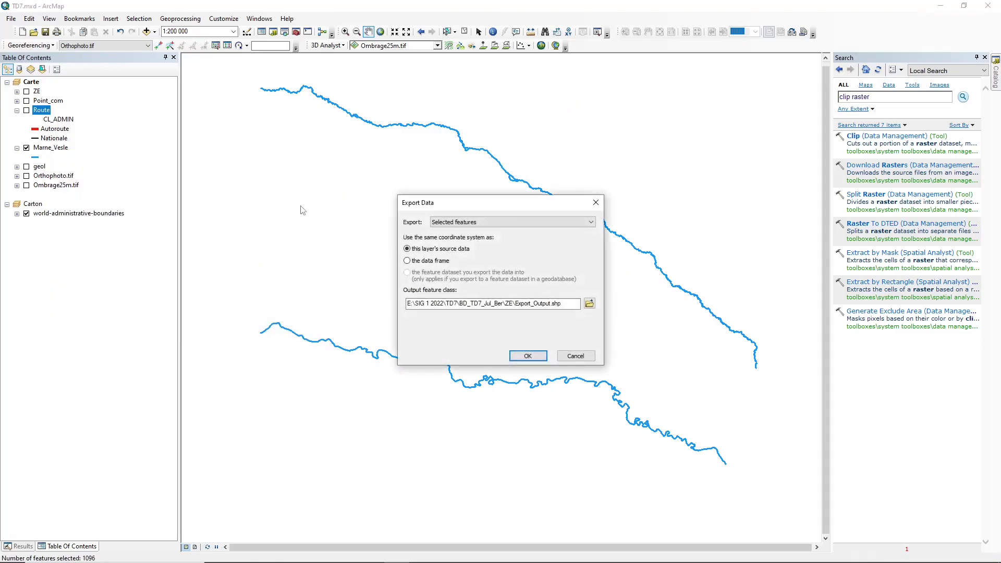
left_click(590, 302)
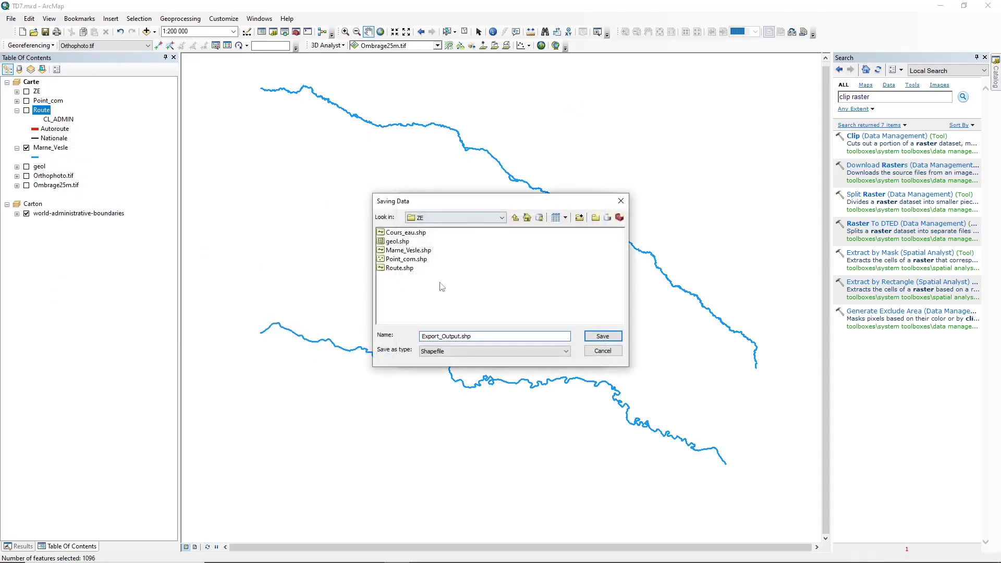
double_click(459, 336)
type("tRou")
key("BackSpace")
key("BackSpace")
key("BackSpace")
key("BackSpace")
left_click(603, 336)
left_click(528, 356)
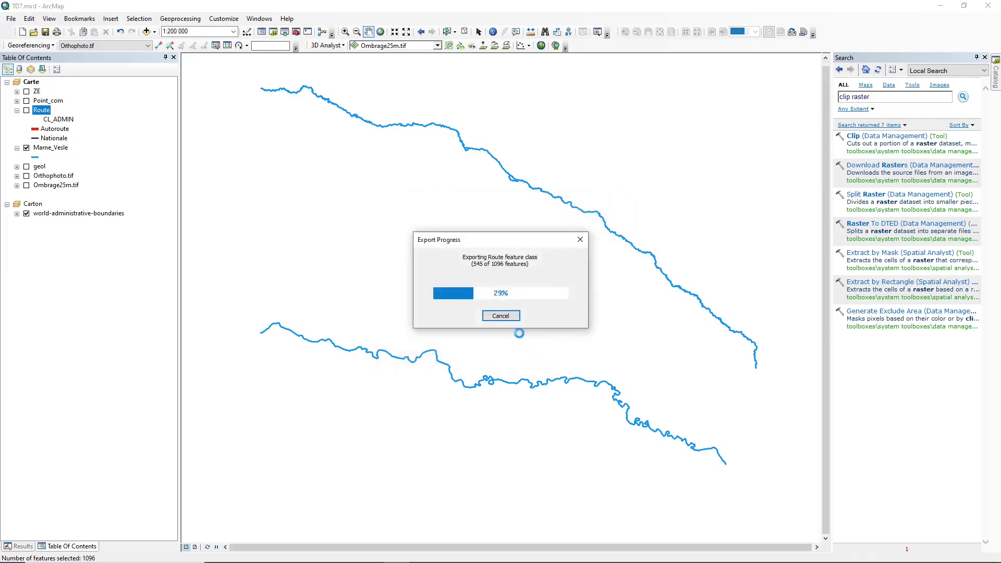
left_click(532, 324)
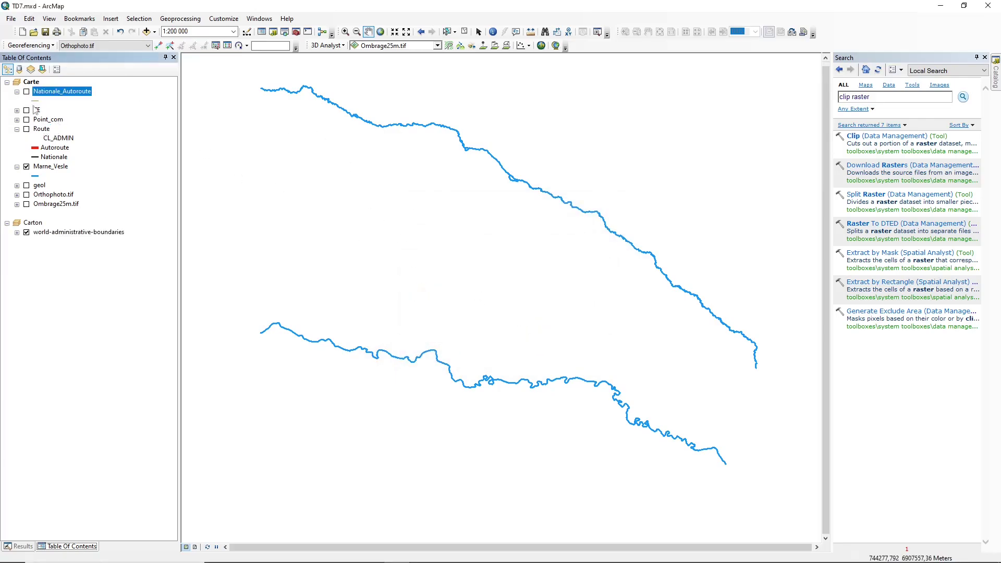
Display the Nationale_Autoroute layer and remove the Route layer from Carte.
left_click(26, 93)
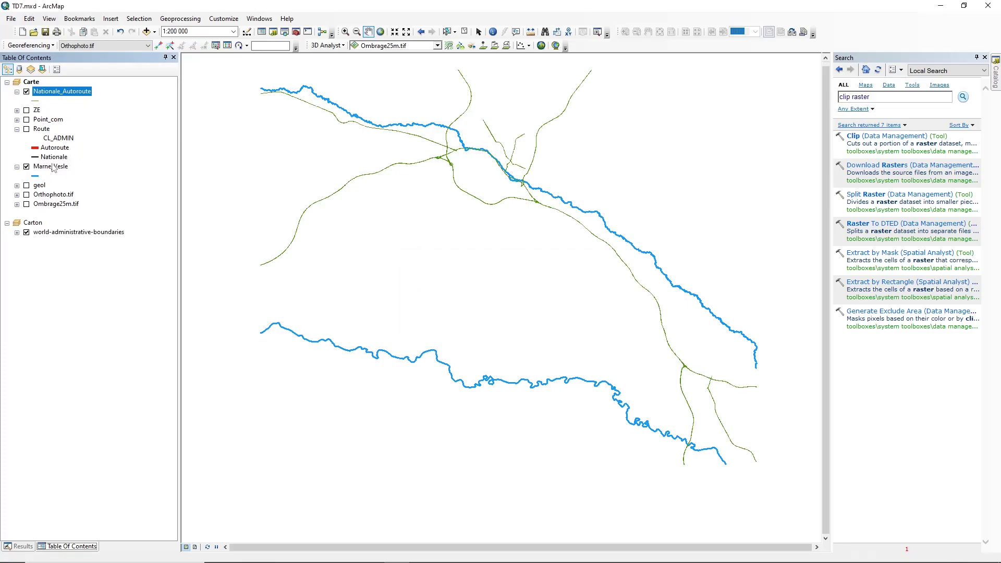
right_click(48, 131)
left_click(57, 146)
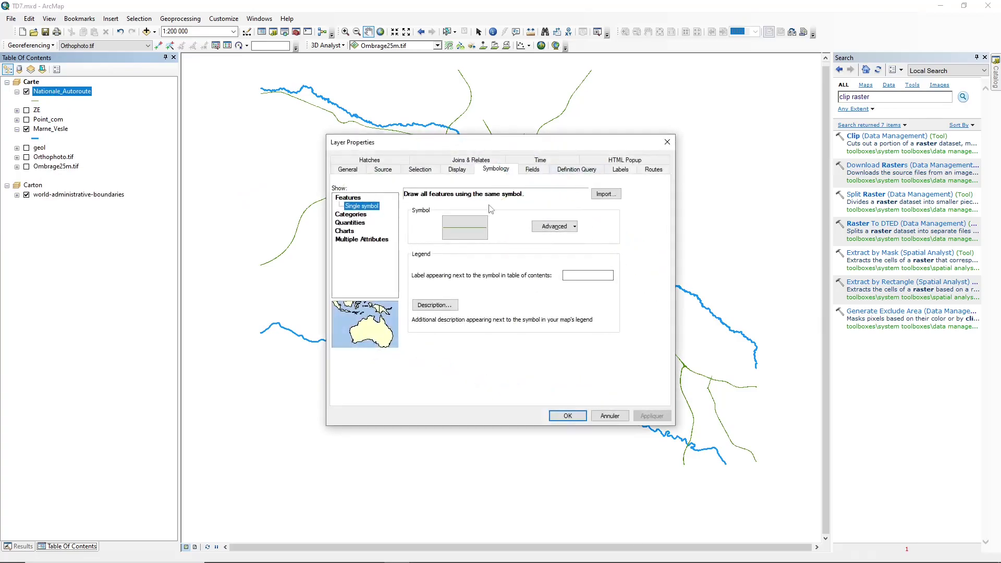
Import the complete symbology definition from Symb_route.lyr in the ZE folder into the Nationale_Autoroute layer.
left_click(605, 194)
left_click(592, 274)
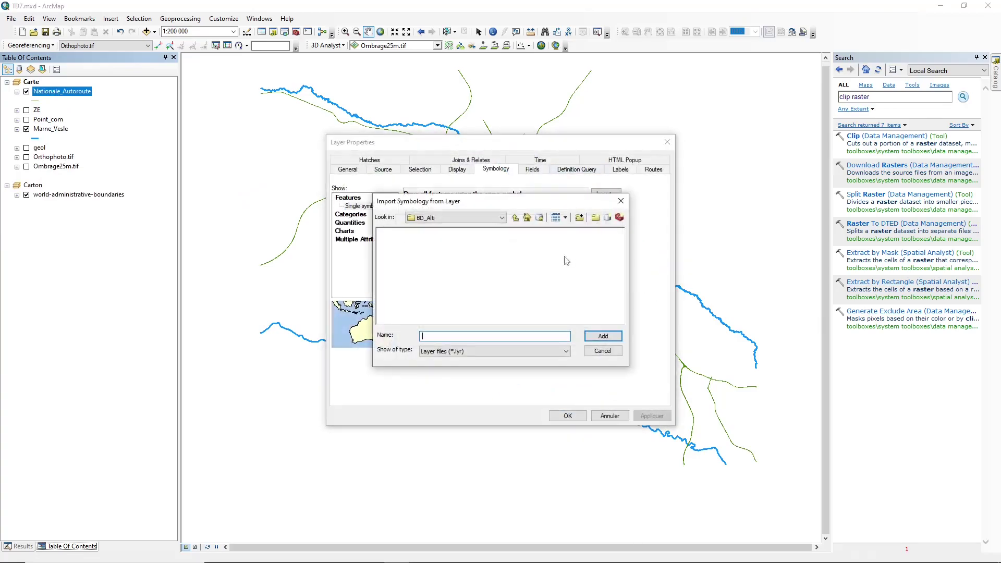
left_click(492, 218)
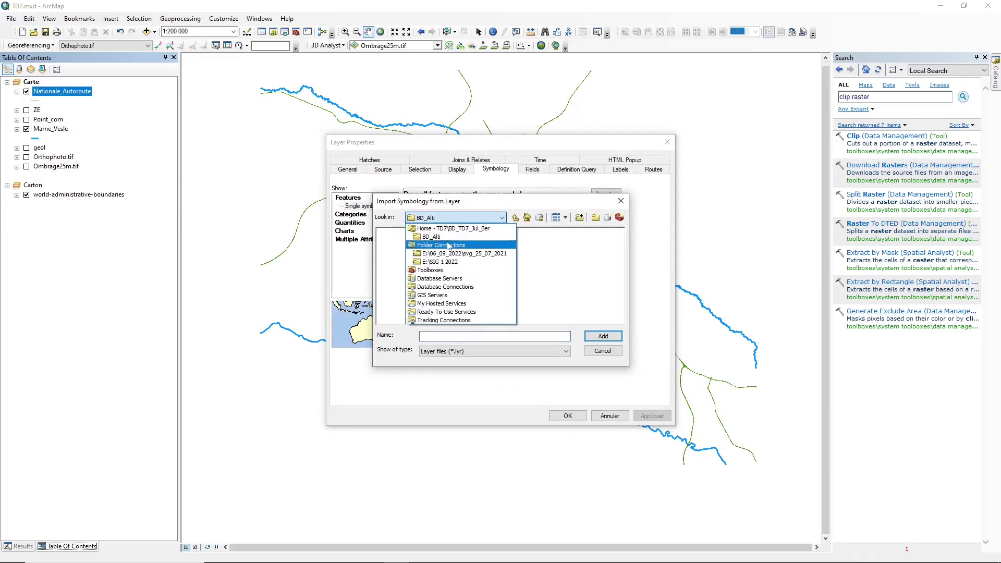
left_click(441, 229)
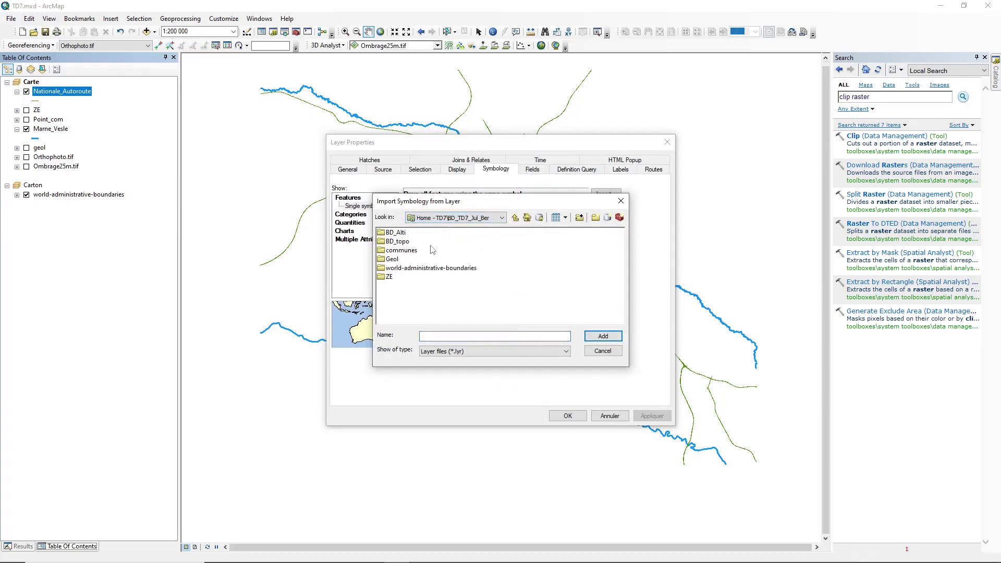
double_click(399, 278)
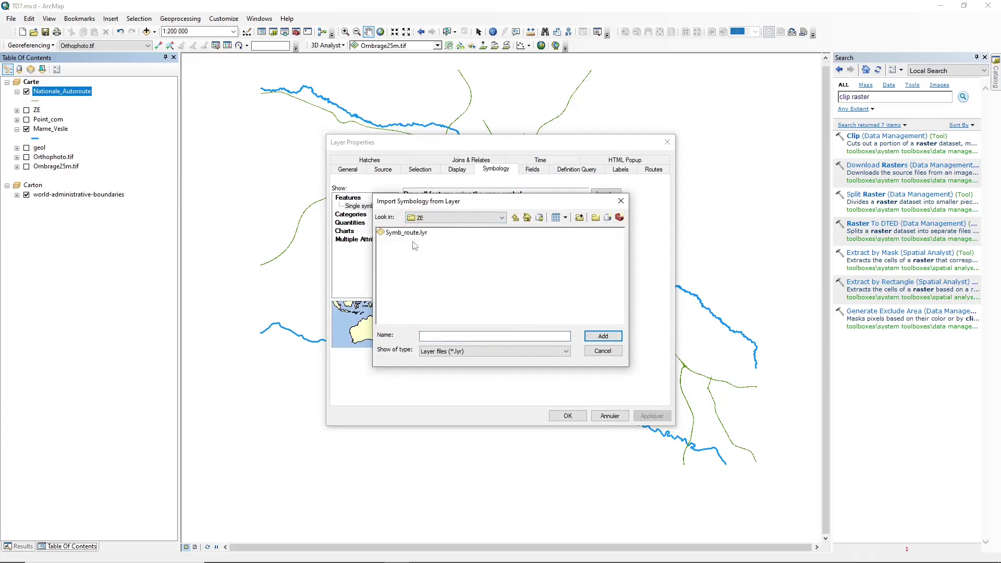
left_click(404, 235)
left_click(603, 336)
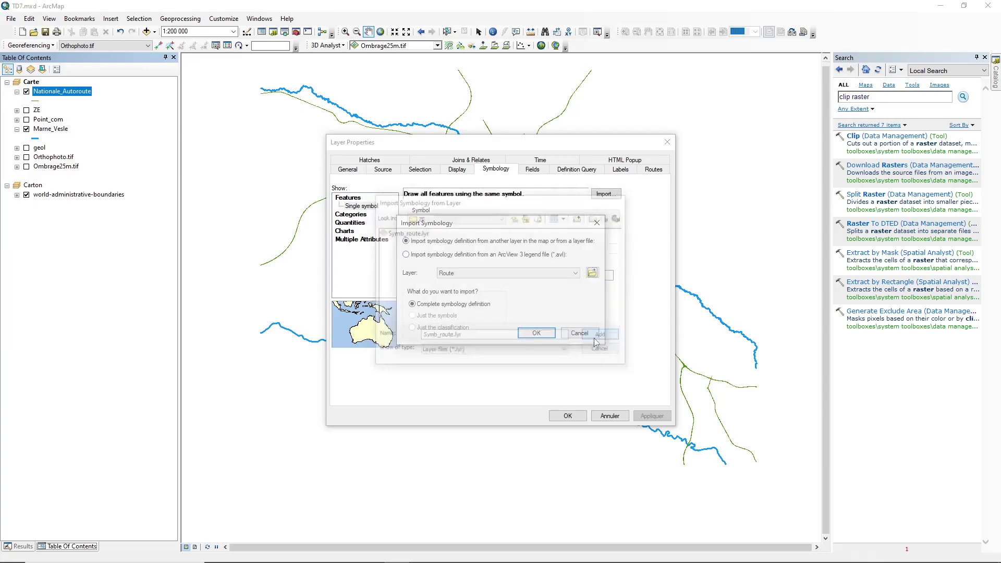
left_click(537, 333)
left_click(524, 371)
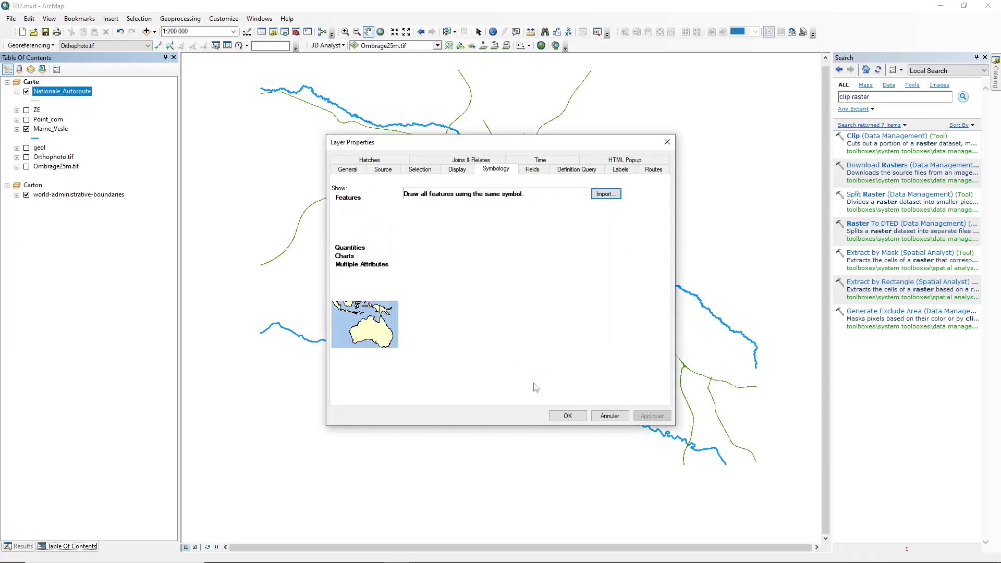
left_click(566, 415)
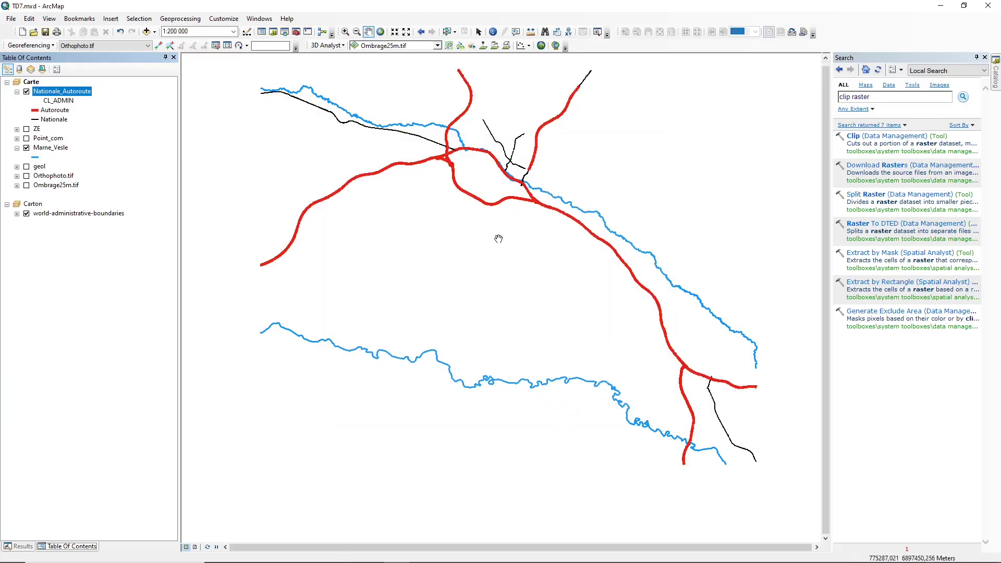
Place the collapsed Nationale_Autoroute layer between Point_com and Marne_Vesle, and display the Point_com layer with its legend expanded.
left_click(17, 92)
left_click_drag(45, 93, 34, 118)
left_click(17, 102)
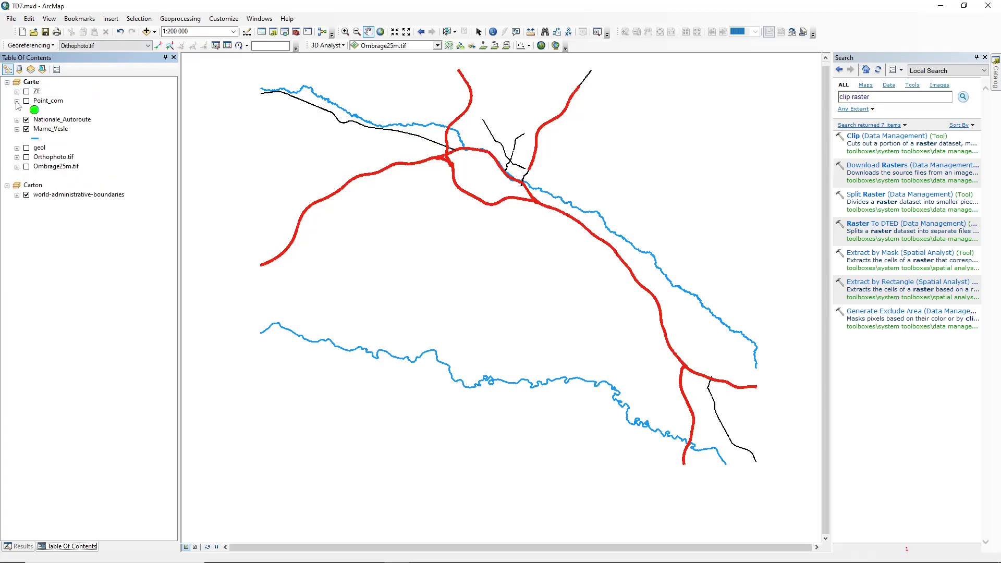
left_click(26, 101)
Symbolize the Point_com layer with the black Star 6 marker at size 18.
double_click(46, 101)
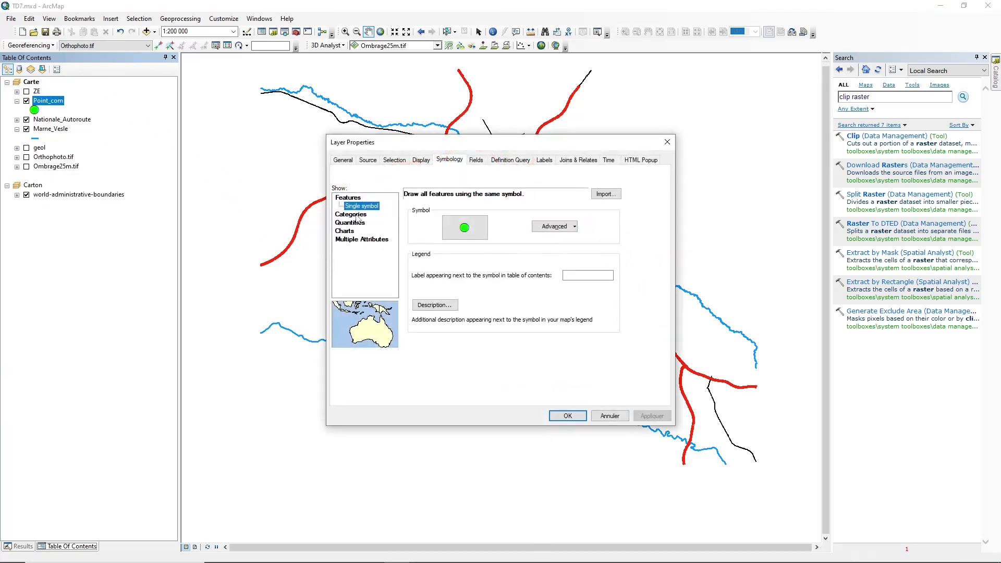
left_click(464, 227)
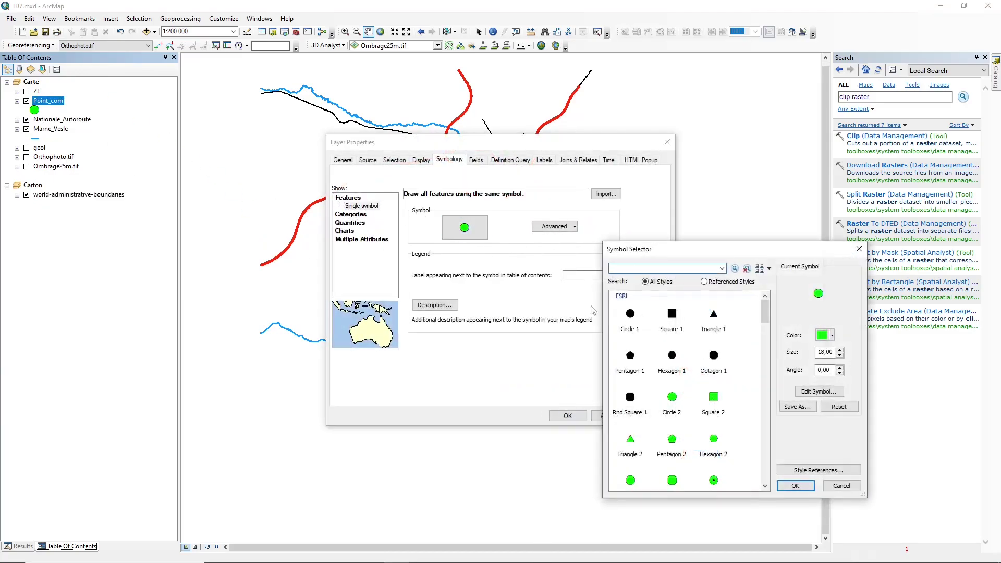
scroll(735, 380, "down", 5)
scroll(735, 380, "up", 4)
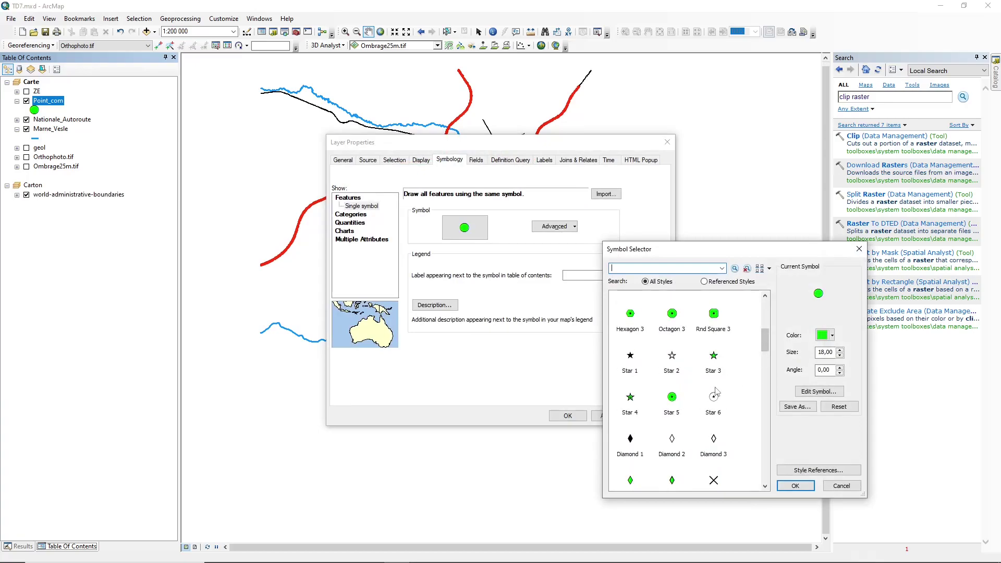
left_click(712, 401)
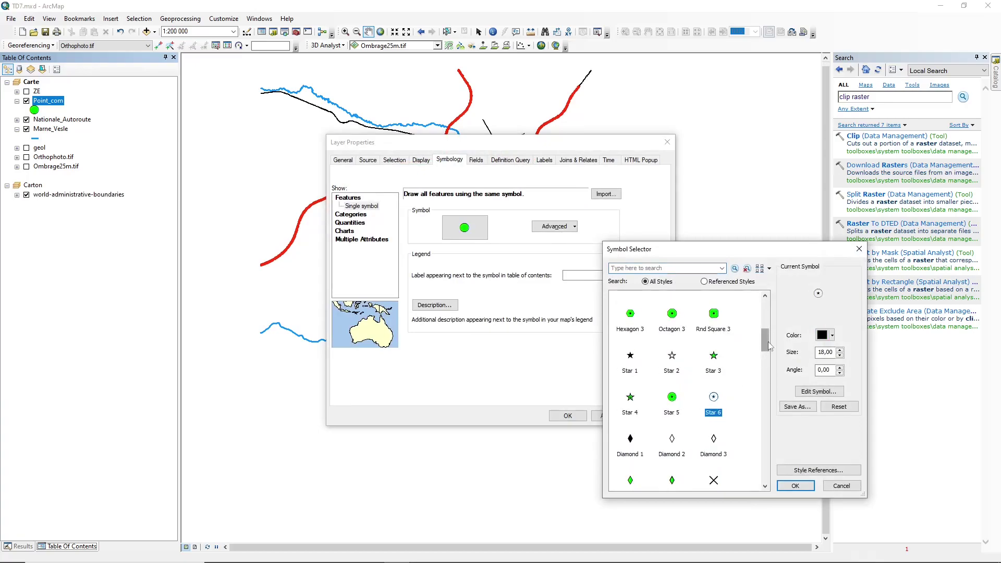
left_click_drag(765, 340, 766, 405)
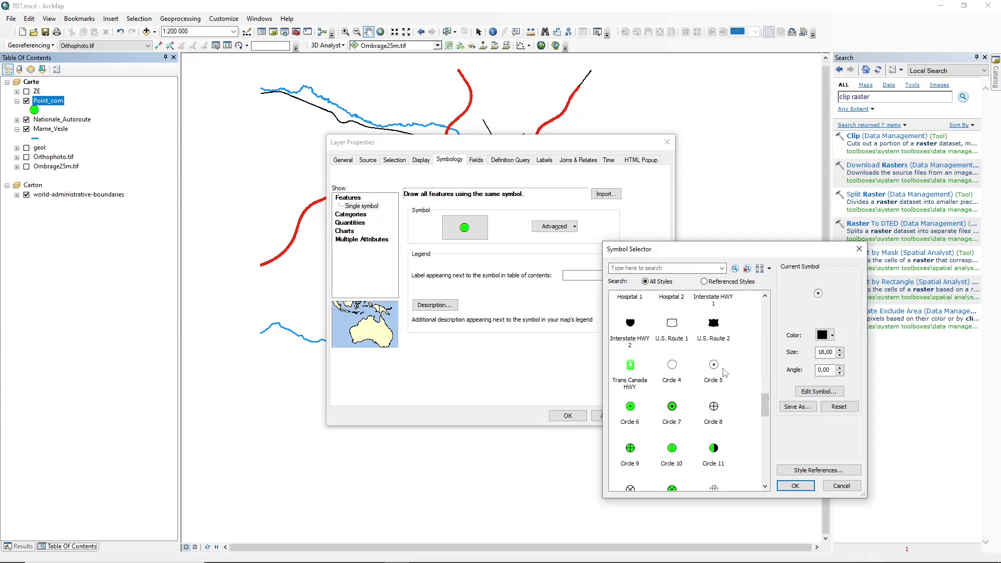
left_click(794, 485)
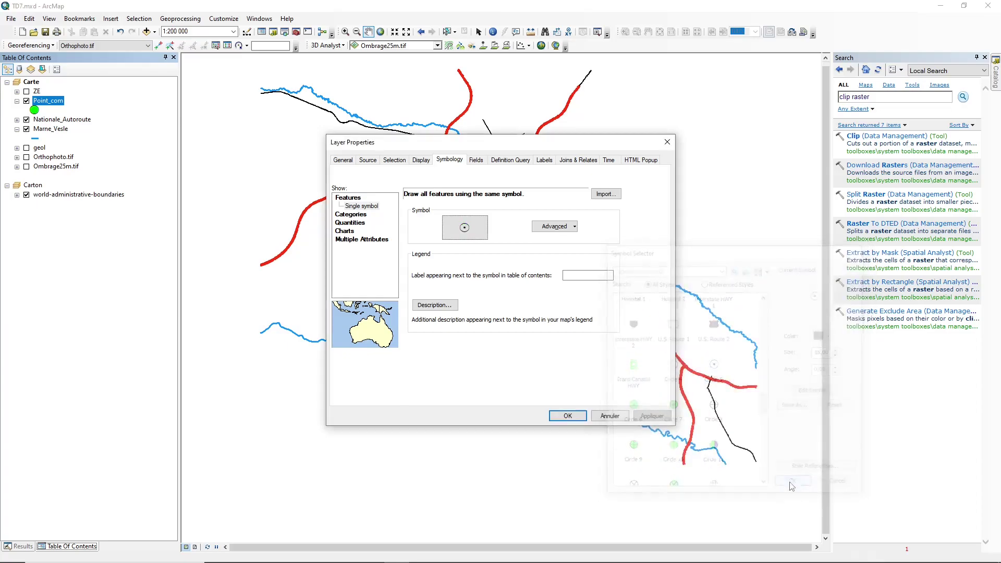
left_click(566, 414)
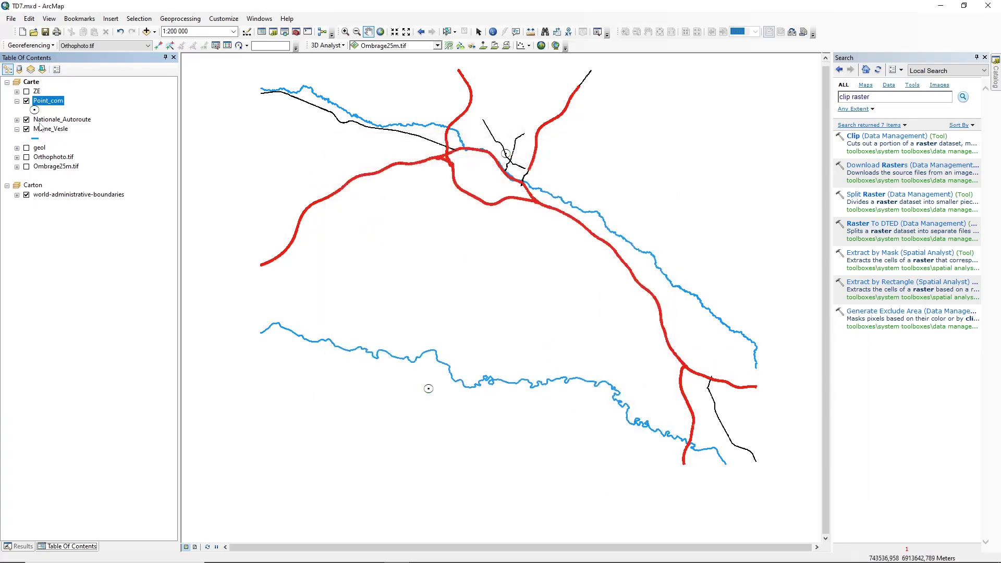
Collapse Point_com, display the geol layer with its legend expanded, and check the legend entries in the hand-drawn sketch image.
left_click(17, 101)
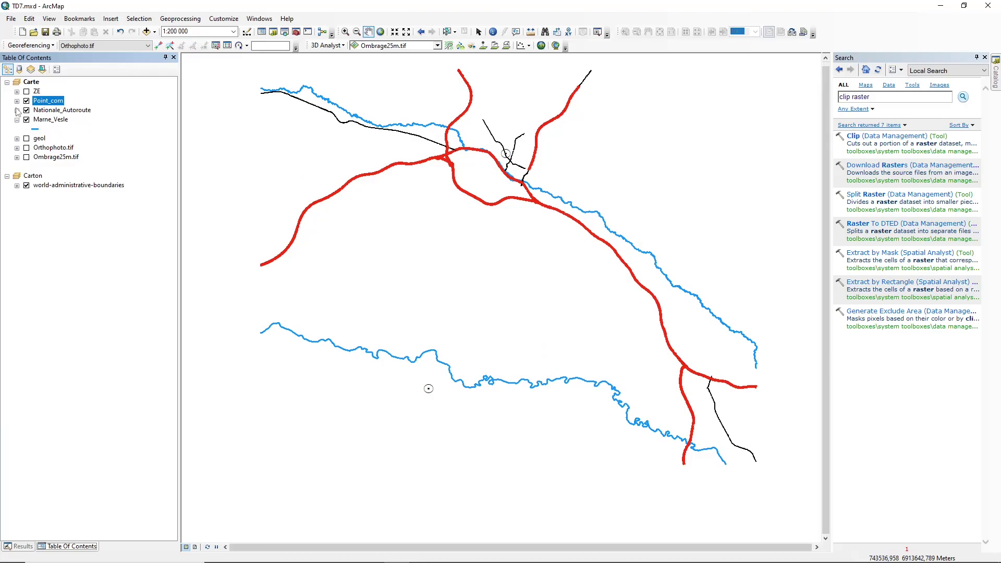
left_click(17, 139)
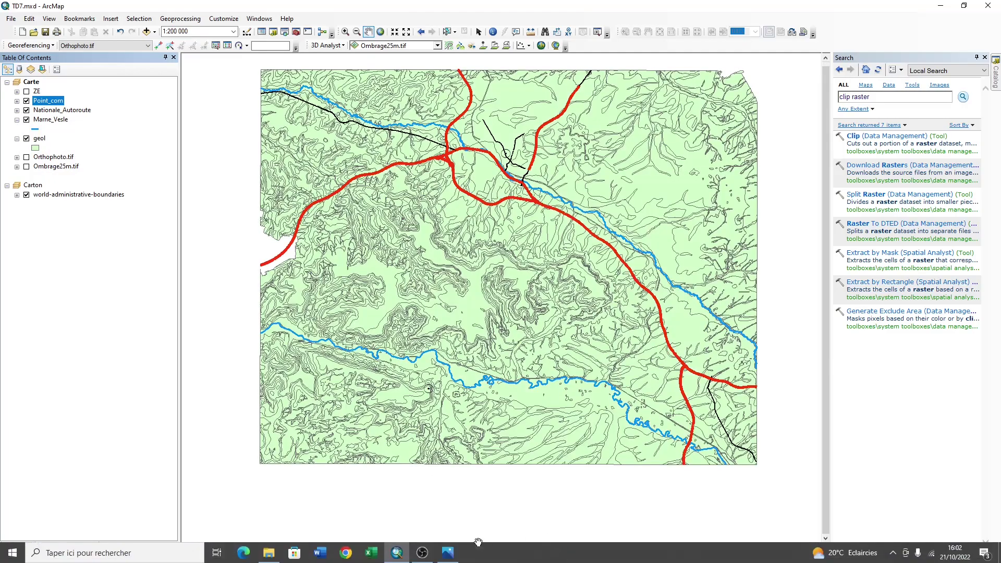
left_click(453, 558)
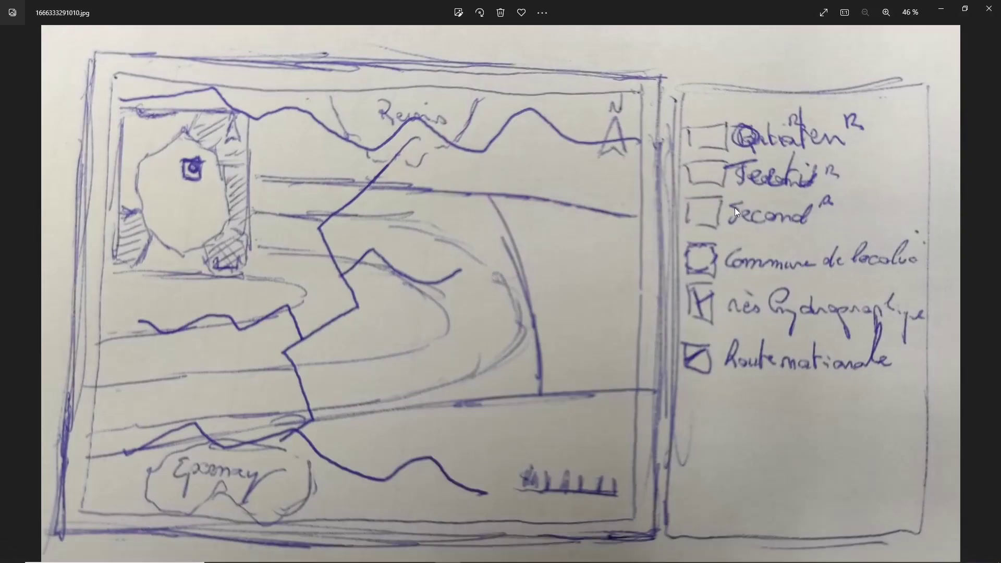
left_click(940, 11)
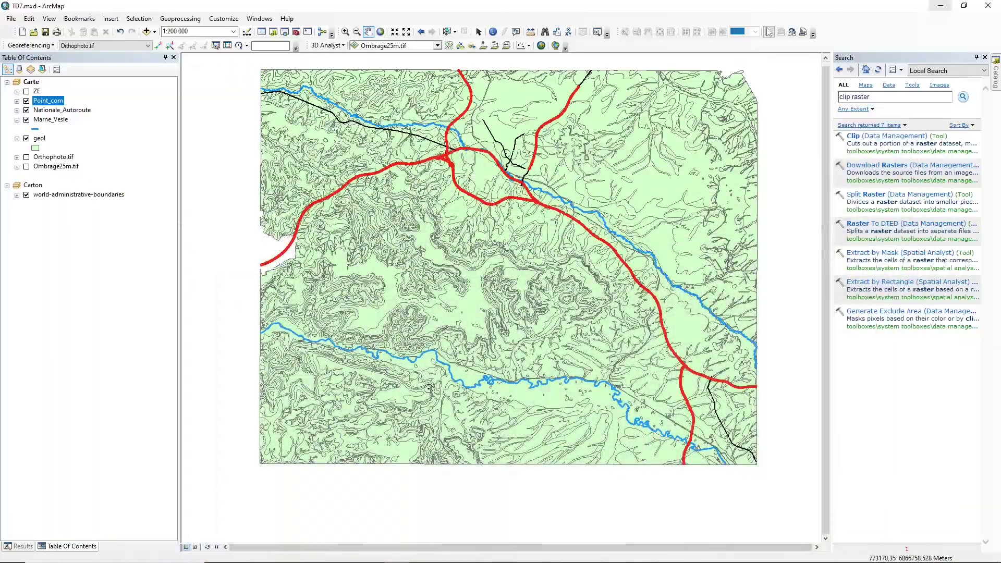
Open the geol layer's attribute table.
right_click(41, 139)
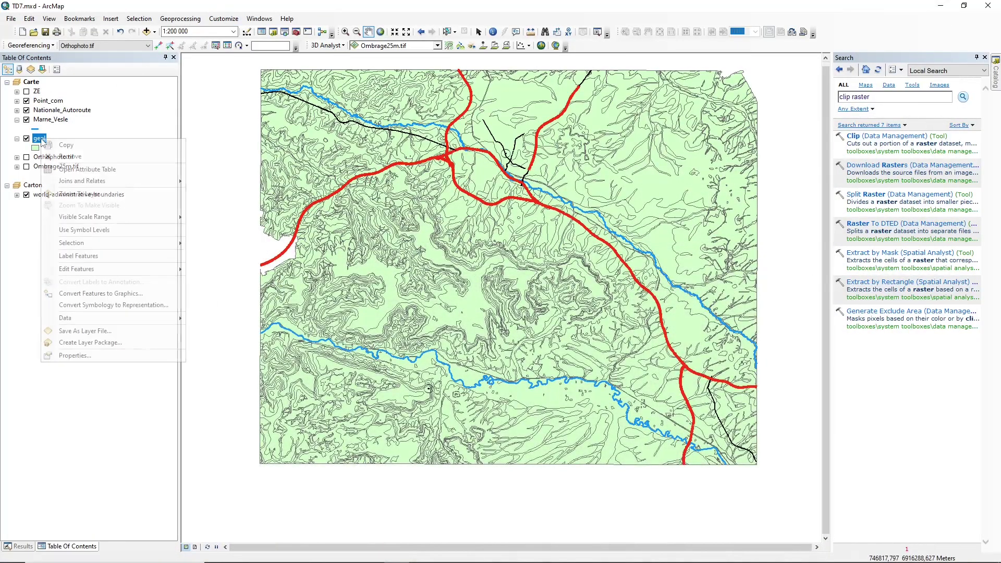
left_click(65, 167)
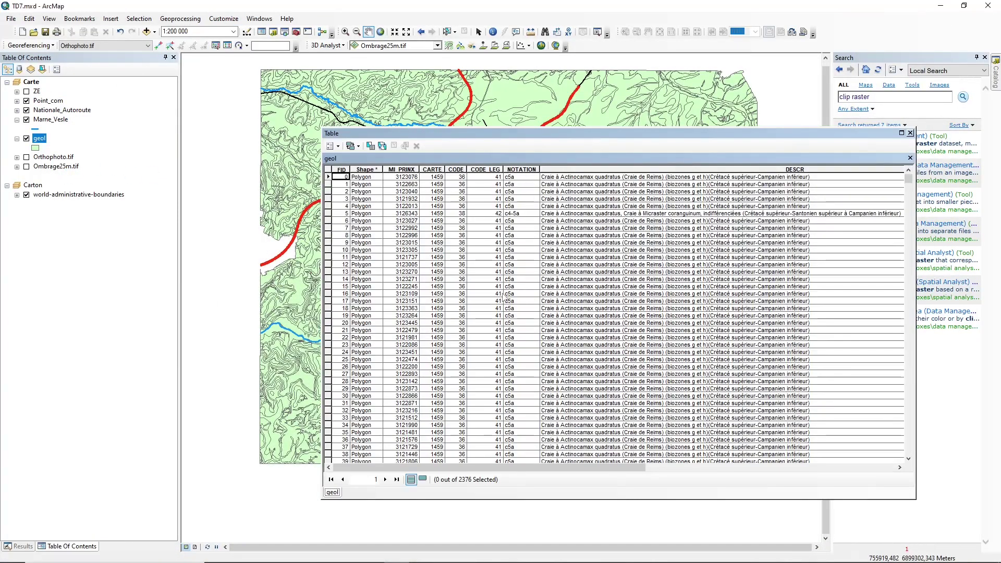
Sort the geol attribute table by the NOTATION field, examine the codes with their descriptions, and close the table.
left_click_drag(398, 467, 399, 182)
left_click(551, 168)
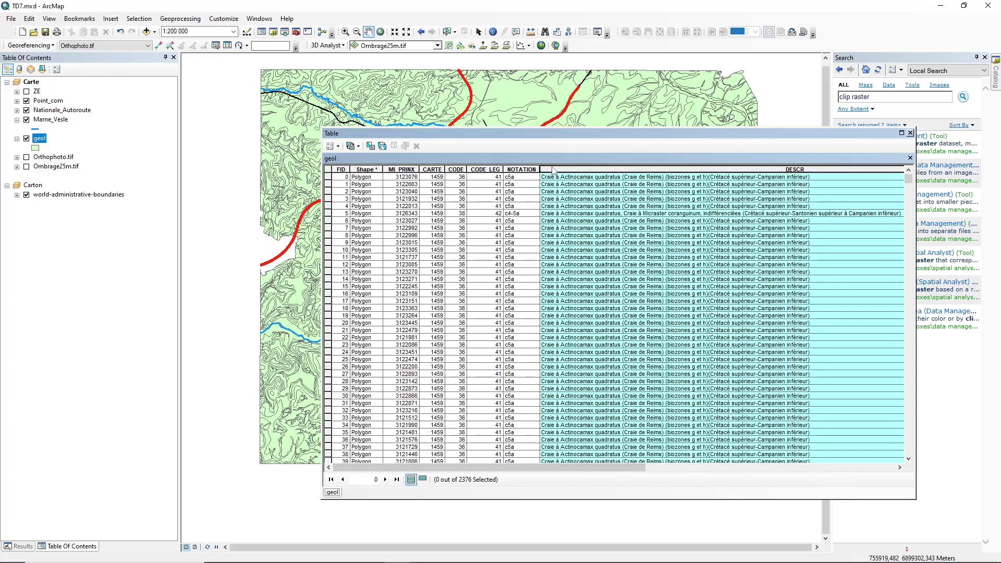
left_click(531, 170)
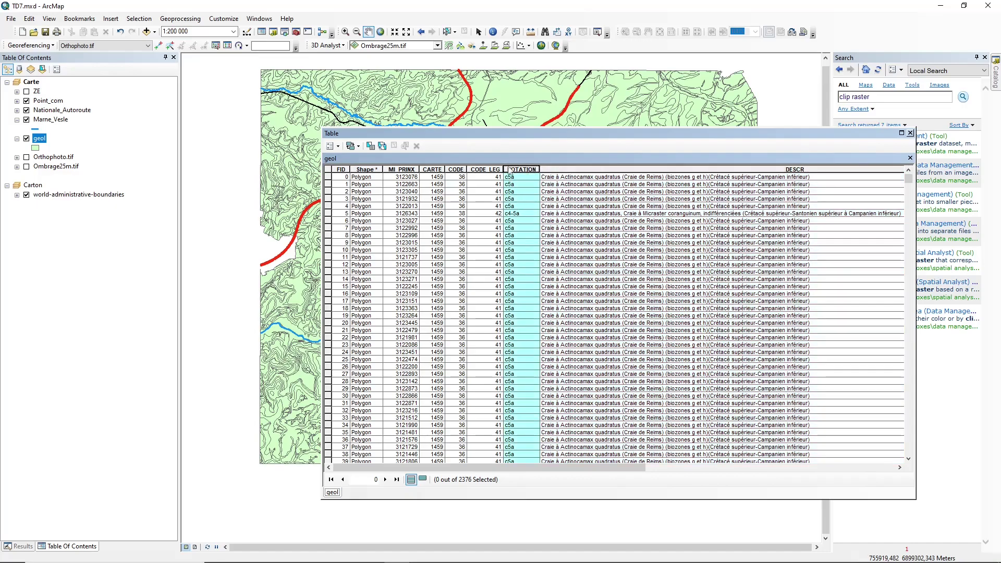
double_click(511, 171)
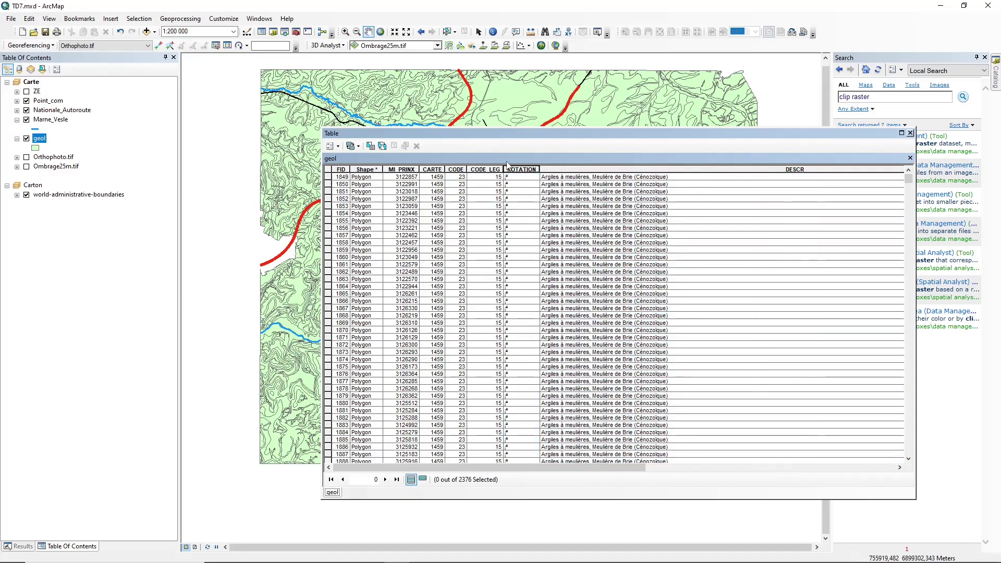
left_click_drag(908, 178, 933, 233)
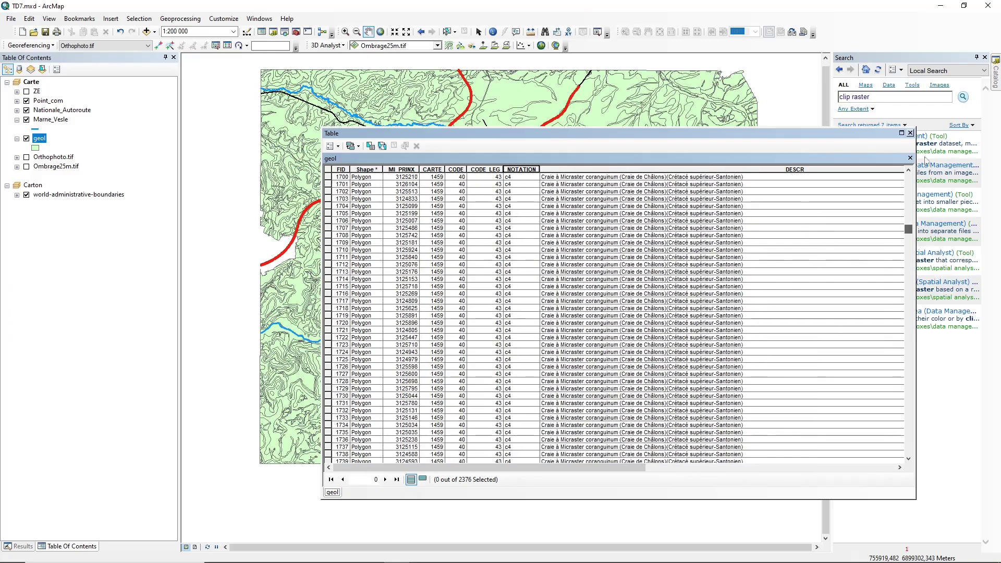
left_click(910, 133)
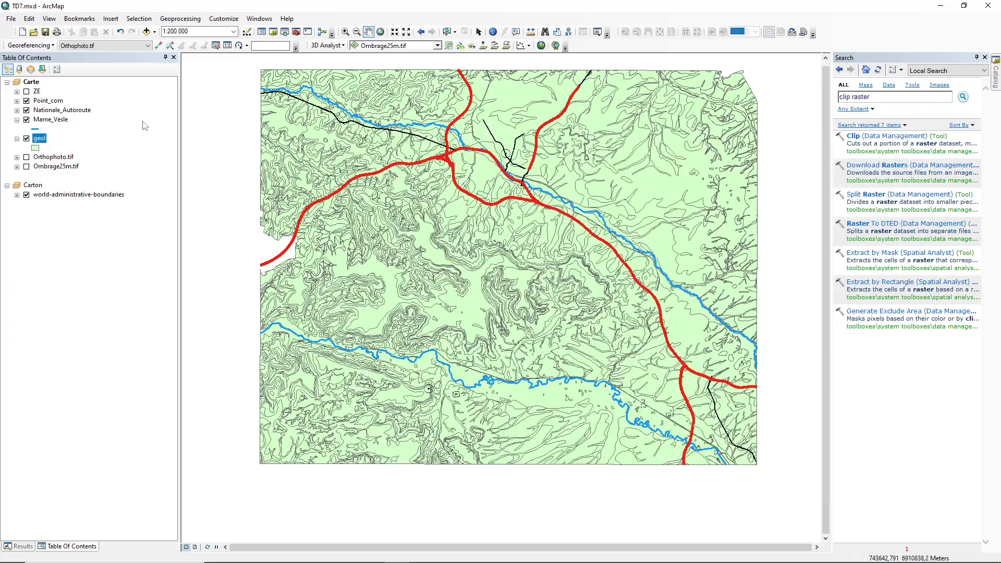
Import the complete symbology definition from GEO050K_HARM_051_S_FGEOL_2154.lyr in the Geol folder into the geol layer, matching on the CODE_LEG field.
right_click(40, 138)
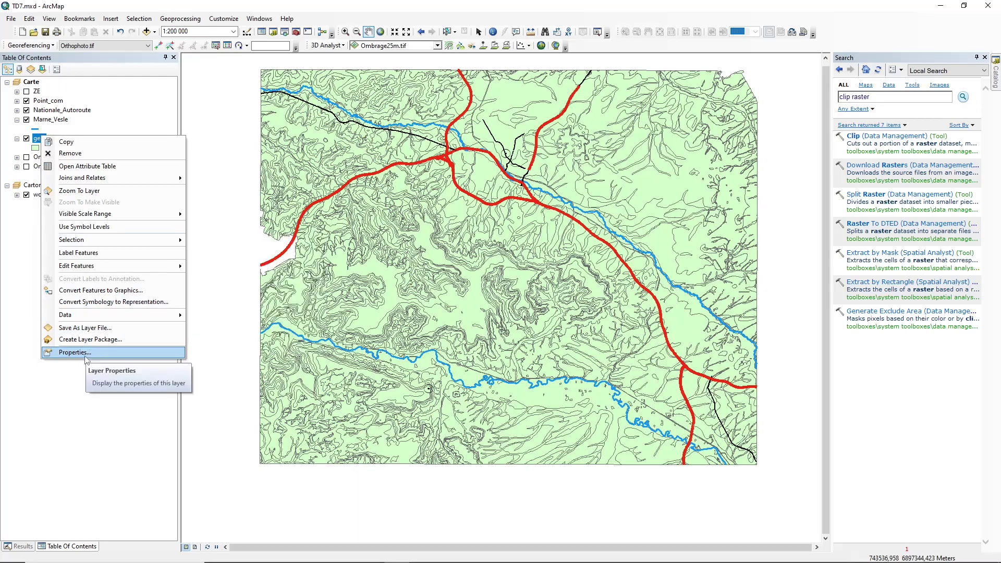
left_click(83, 354)
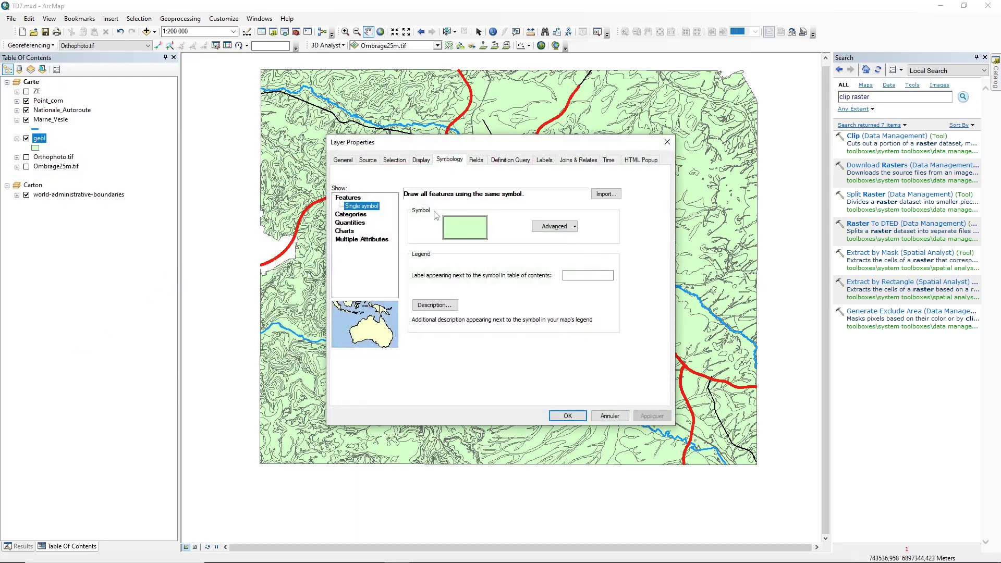
left_click(351, 214)
left_click(603, 195)
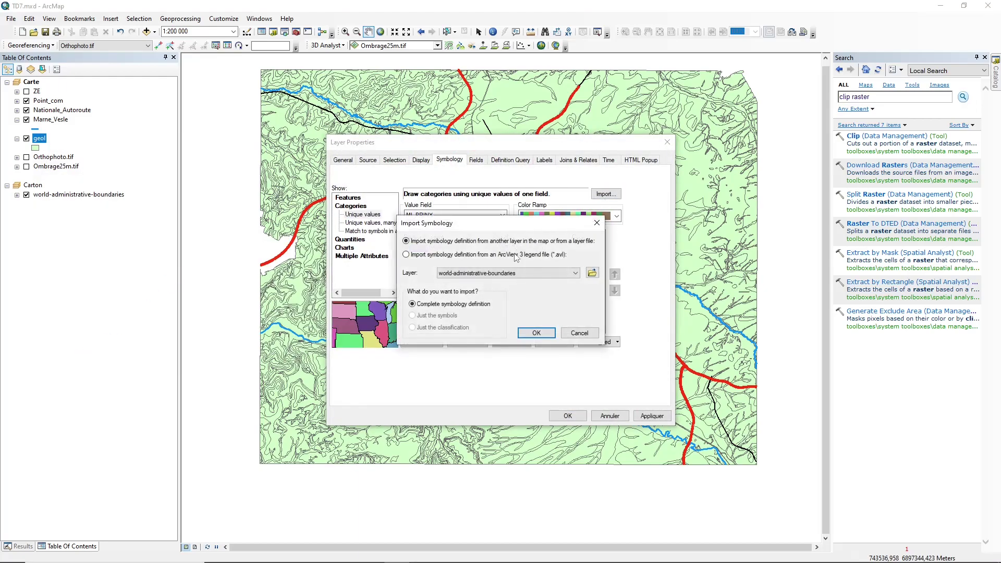
left_click(594, 267)
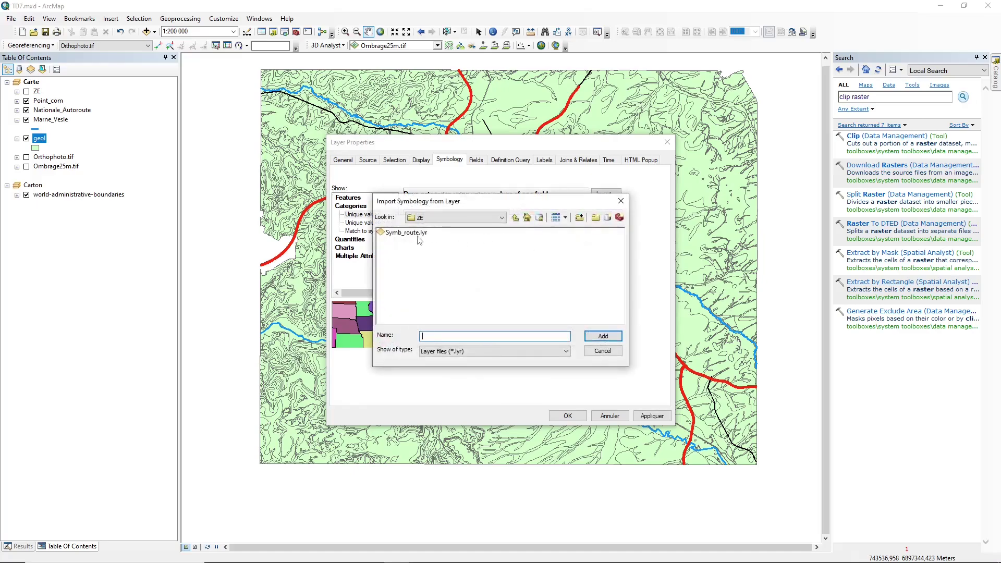
left_click(466, 217)
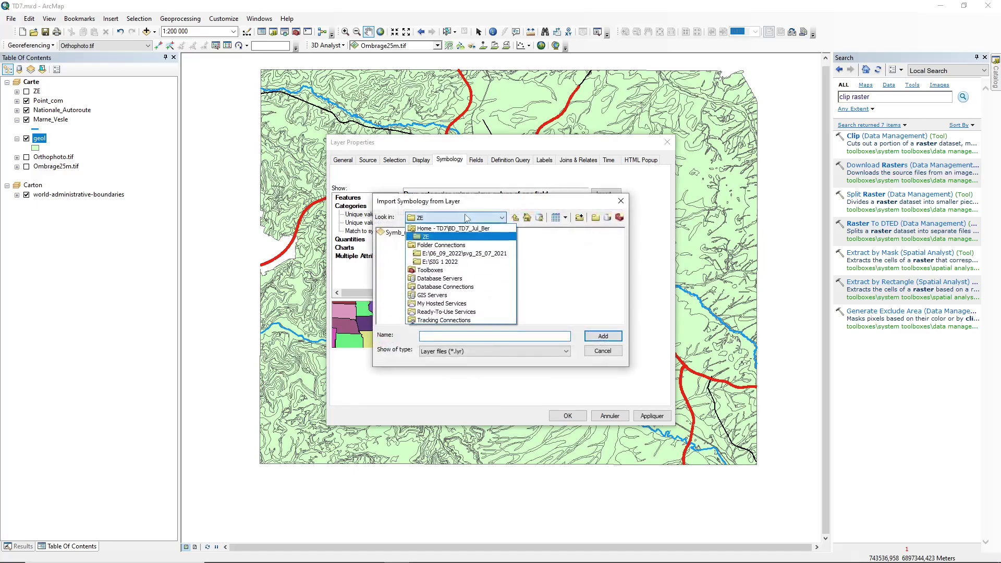
left_click(461, 261)
double_click(393, 276)
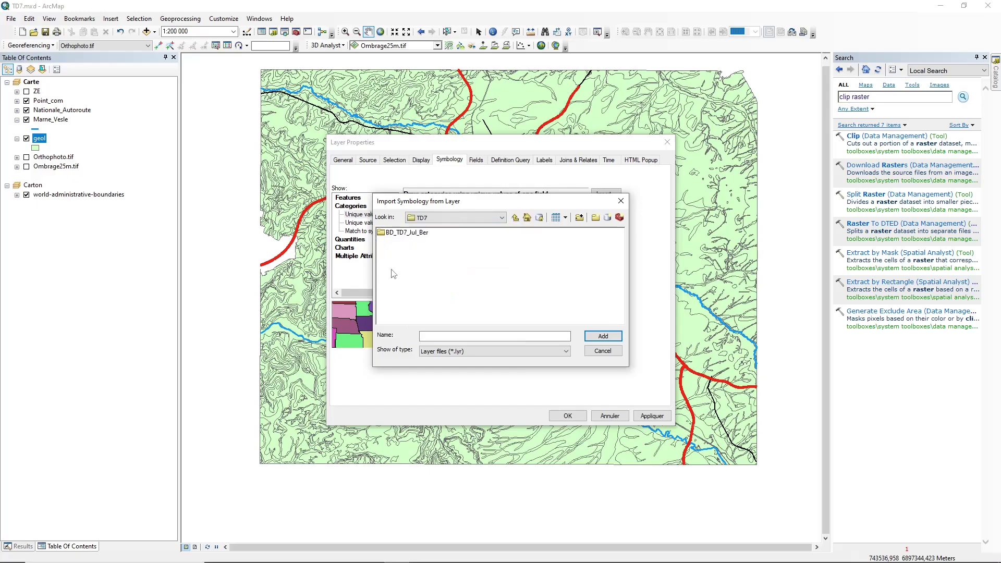
double_click(409, 233)
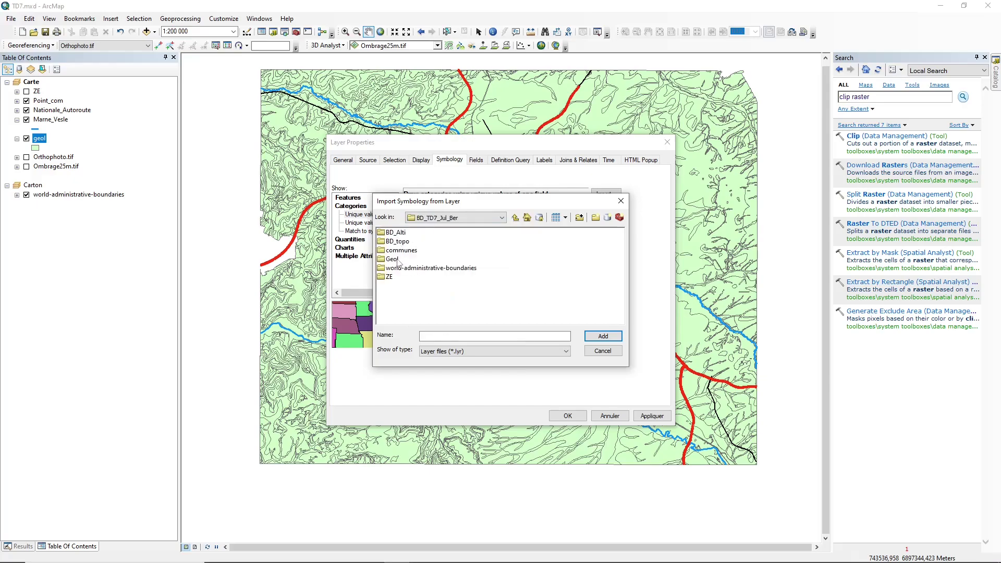
double_click(399, 259)
left_click(434, 278)
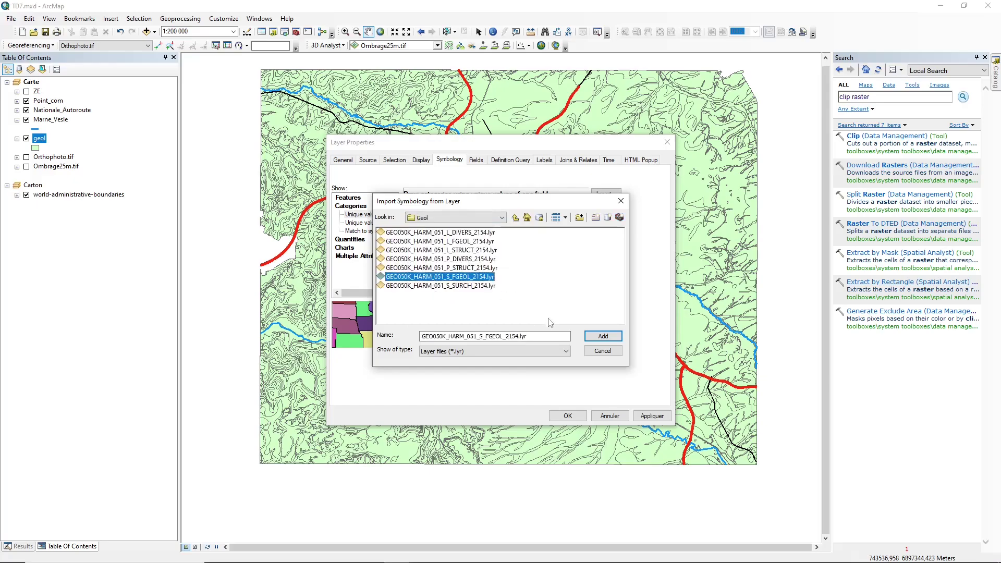
left_click(602, 337)
left_click(546, 329)
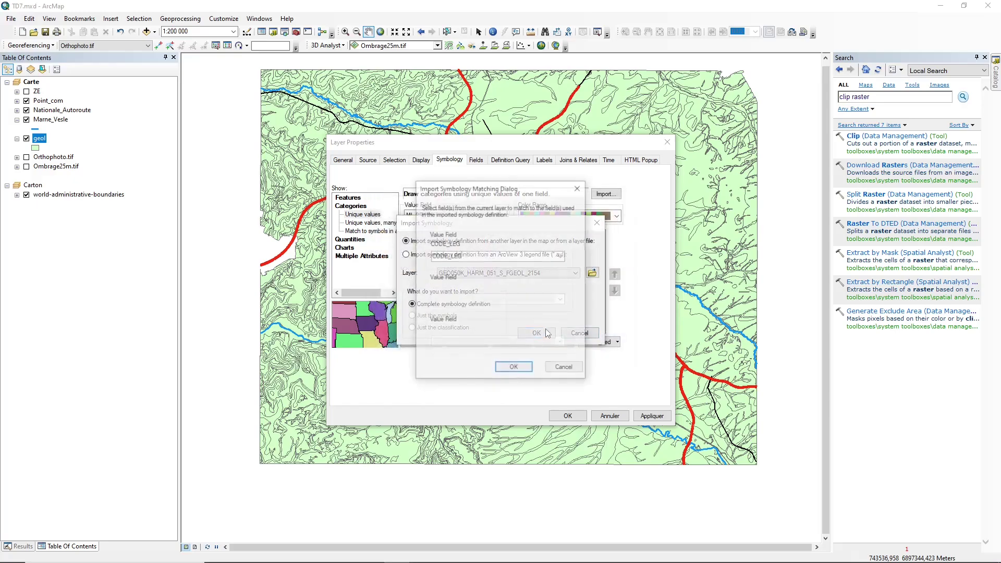
left_click(516, 364)
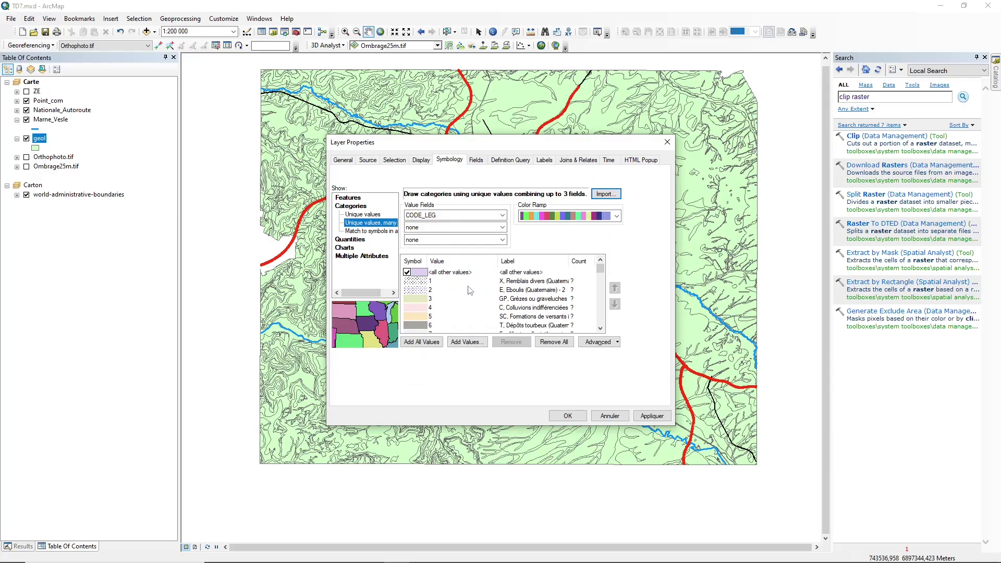
Group the CODE_LEG values 40 to 65 of the geol symbology into one class.
scroll(458, 301, "down", 20)
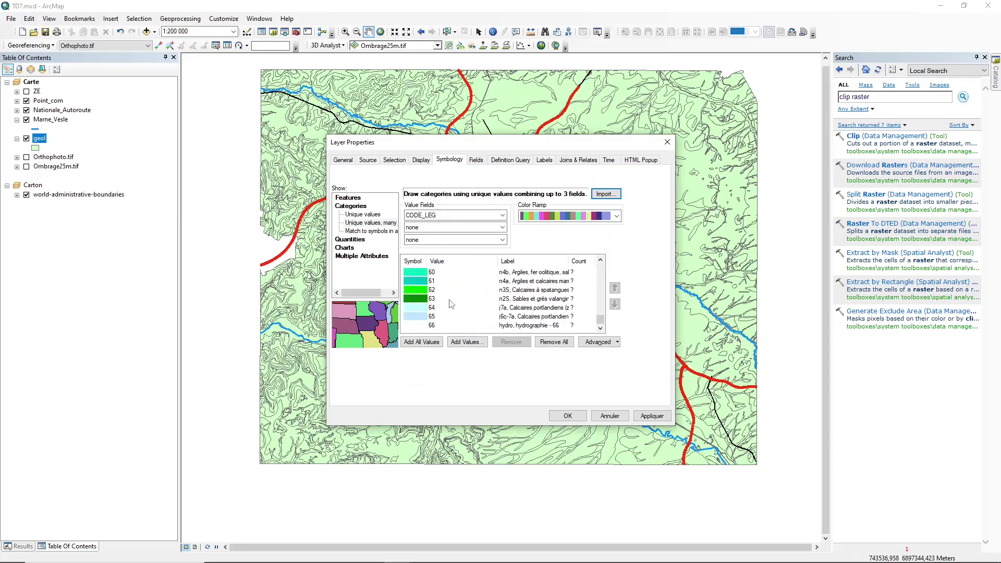
left_click(458, 317)
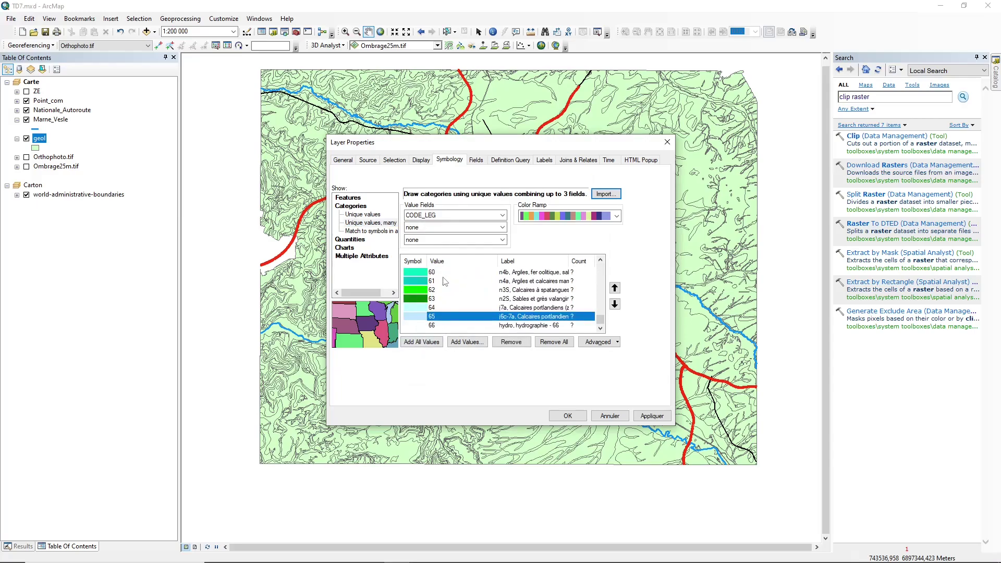
scroll(465, 290, "up", 7)
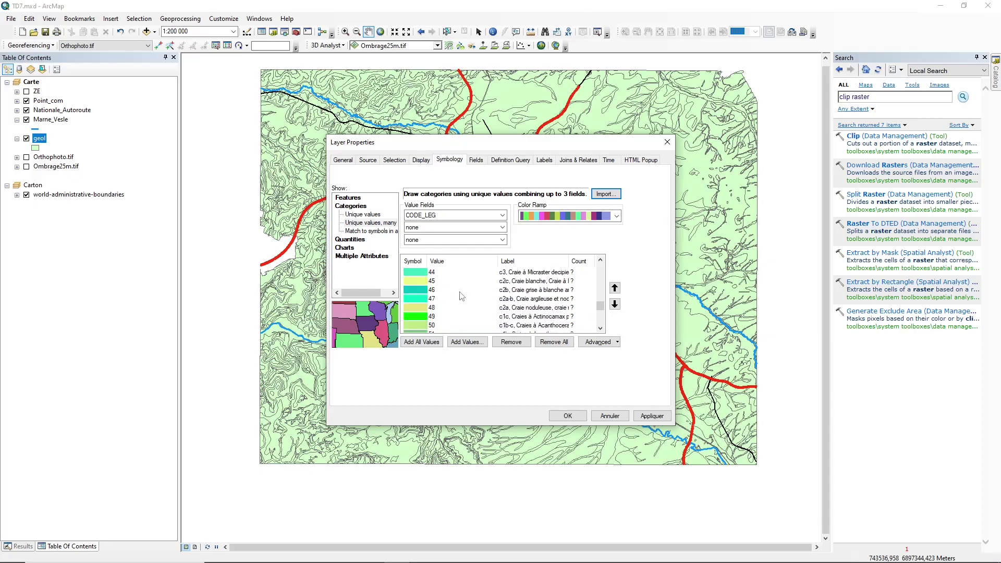
scroll(464, 297, "up", 2)
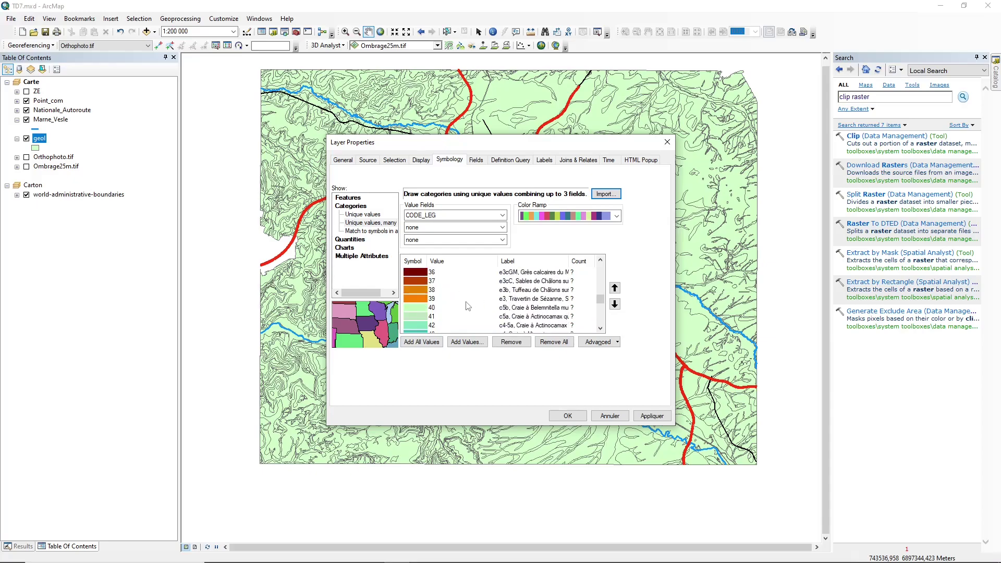
left_click(425, 307, "shift")
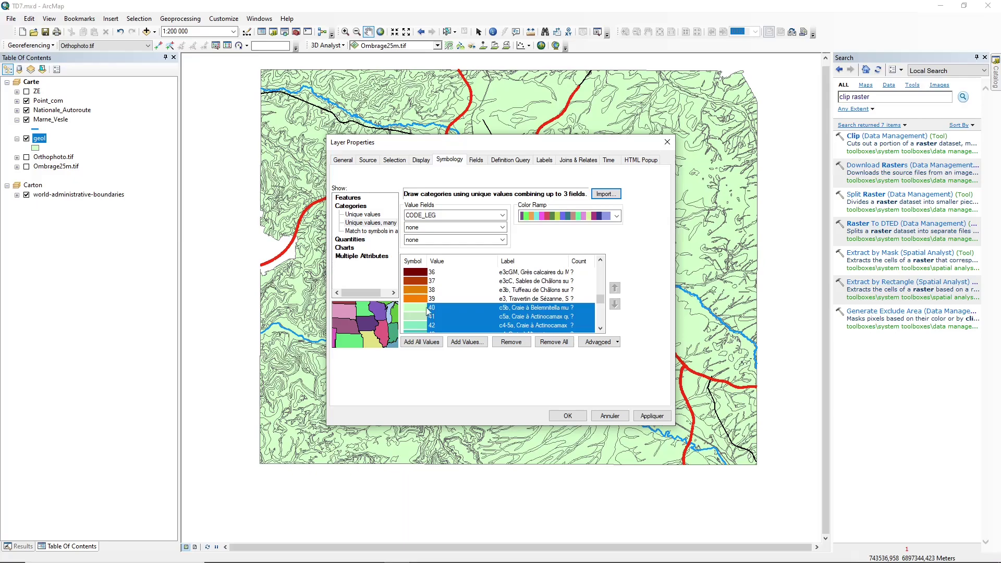
right_click(468, 313)
left_click(477, 320)
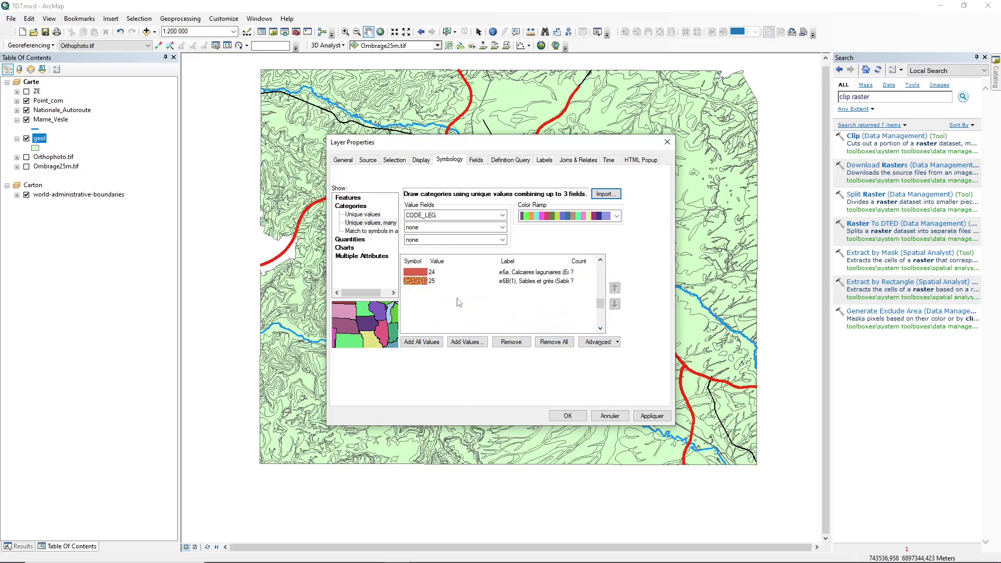
Label the grouped class starting with value 40 as Secondaire.
left_click(514, 318)
left_click(513, 318)
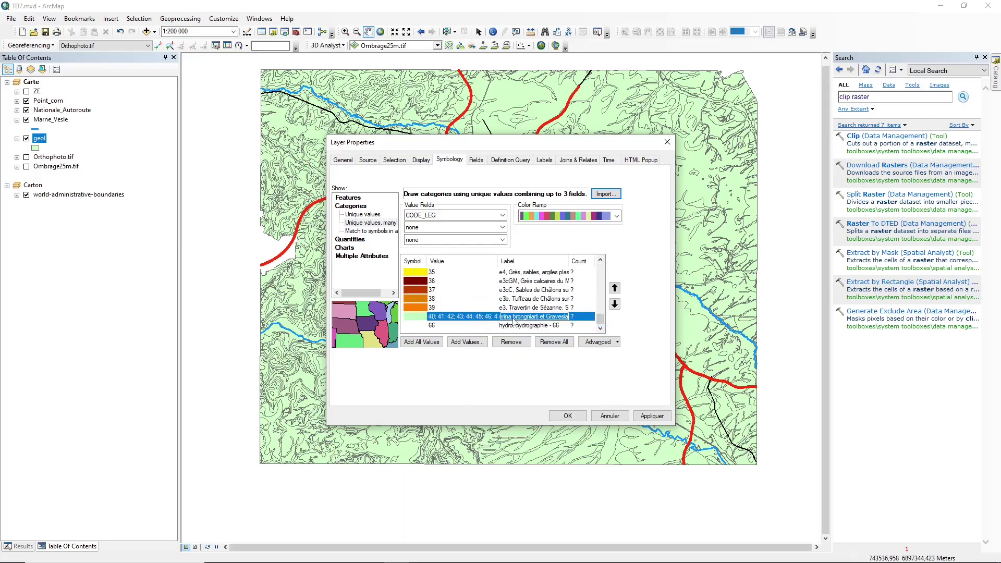
key("BackSpace")
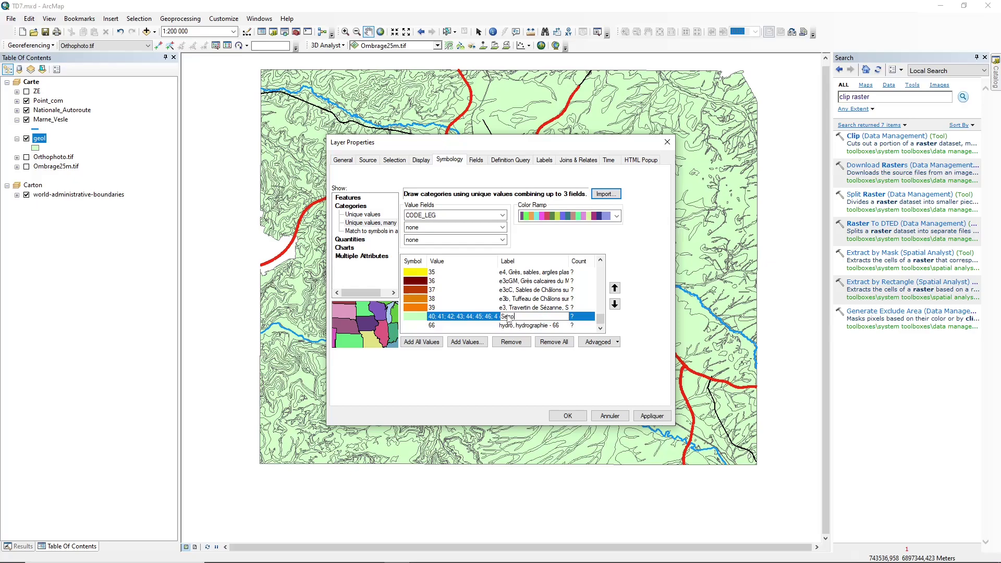
key("Return")
Group the CODE_LEG values 16 to 39 of the geol symbology into one class.
left_click(411, 308)
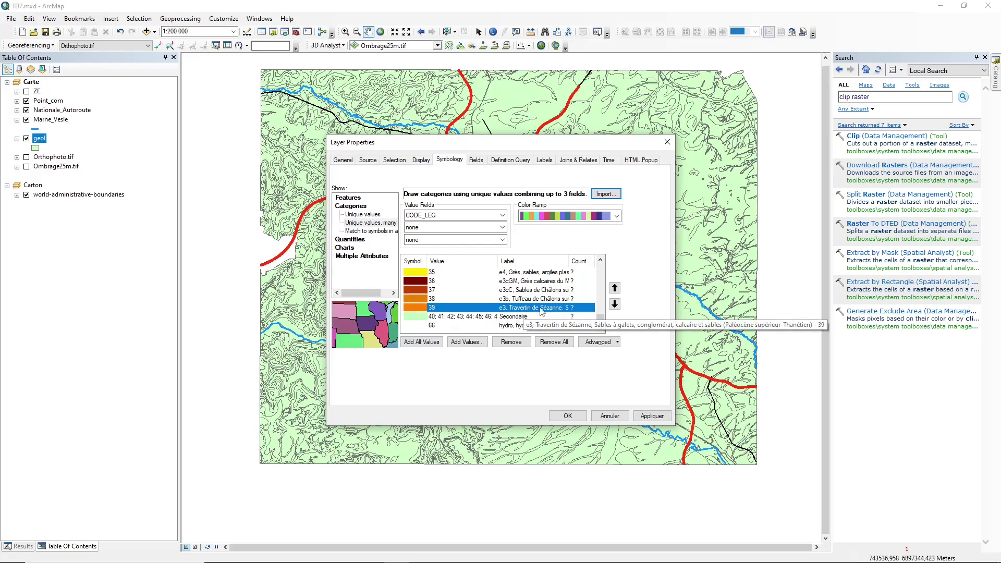
scroll(487, 306, "up", 9)
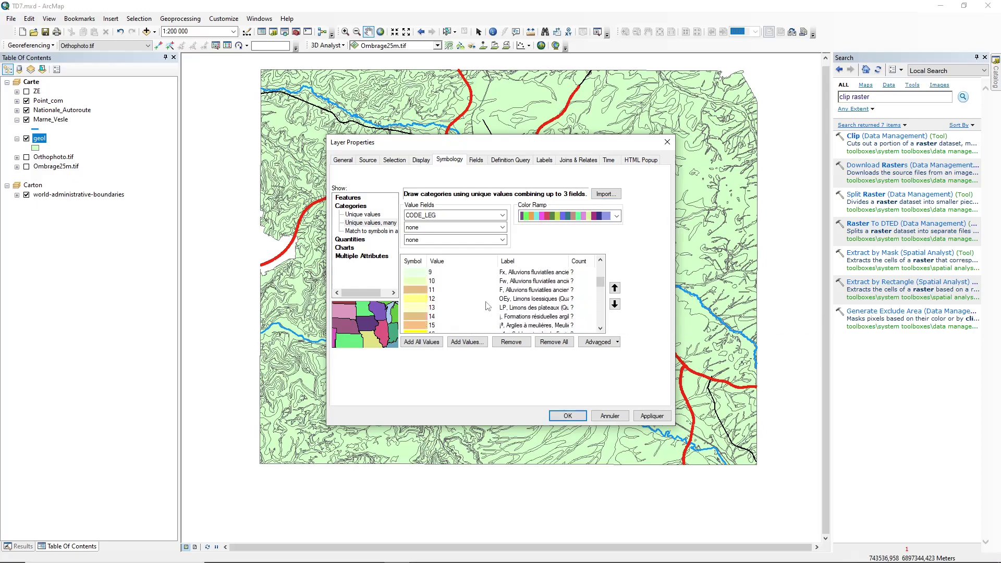
scroll(487, 306, "down", 2)
scroll(487, 306, "up", 2)
scroll(457, 302, "down", 1)
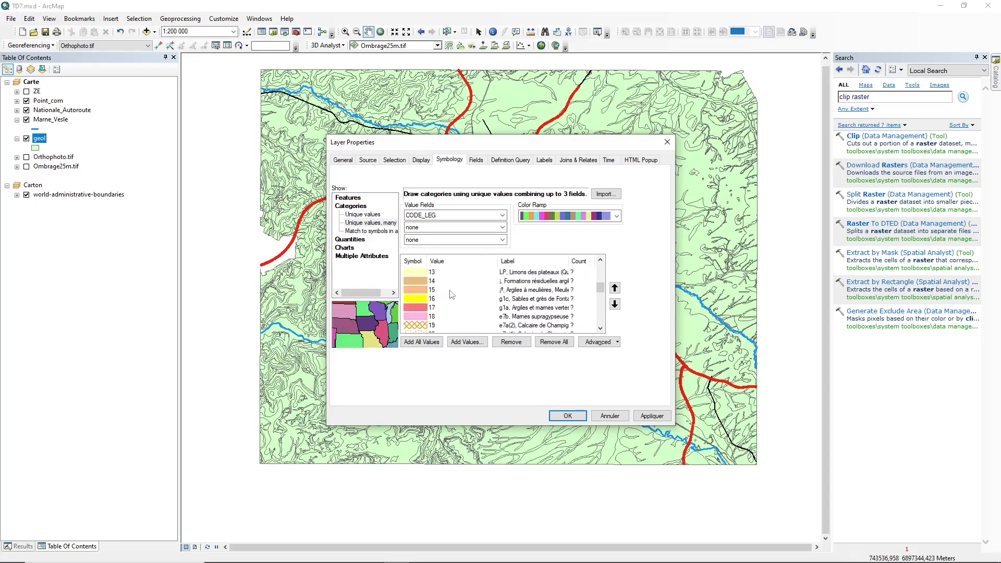
left_click(438, 301, "shift")
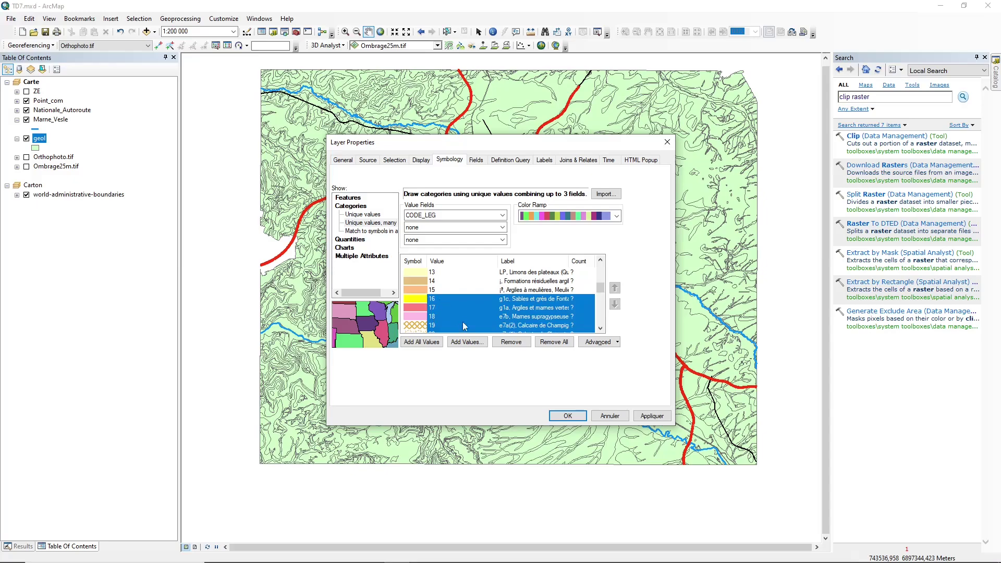
right_click(445, 308)
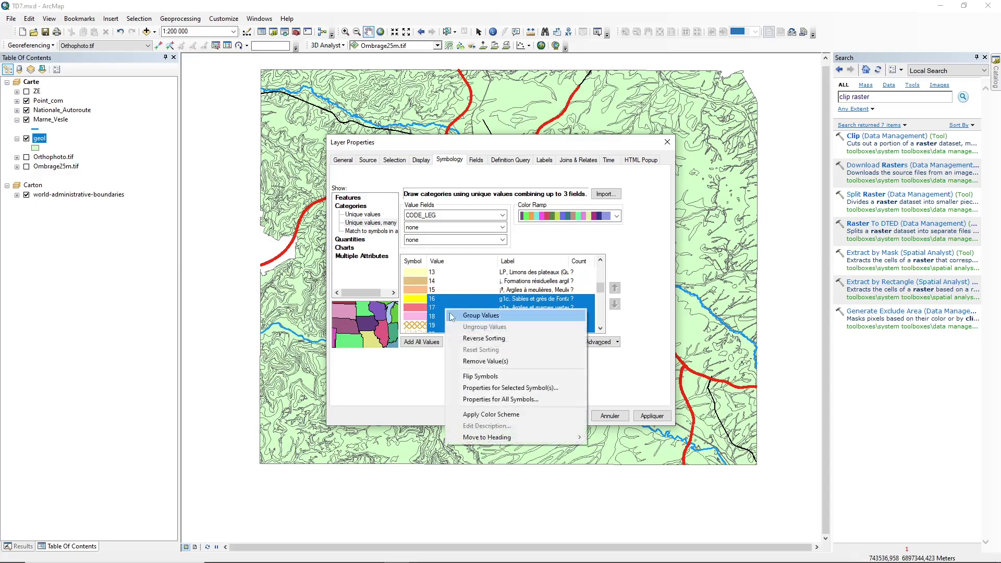
left_click(475, 314)
Label the grouped class starting with value 16 as Tertaire.
scroll(537, 321, "down", 4)
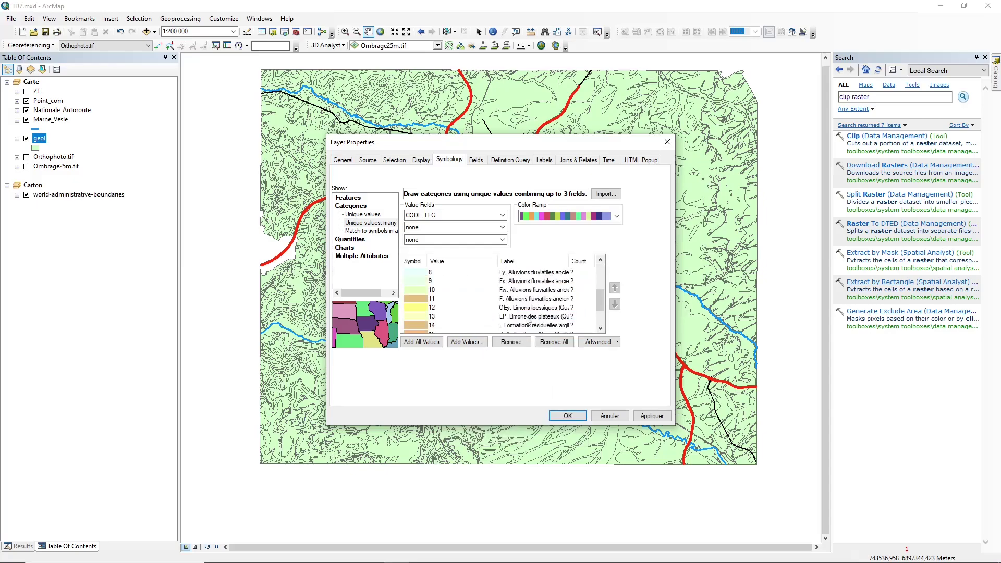
left_click(527, 309)
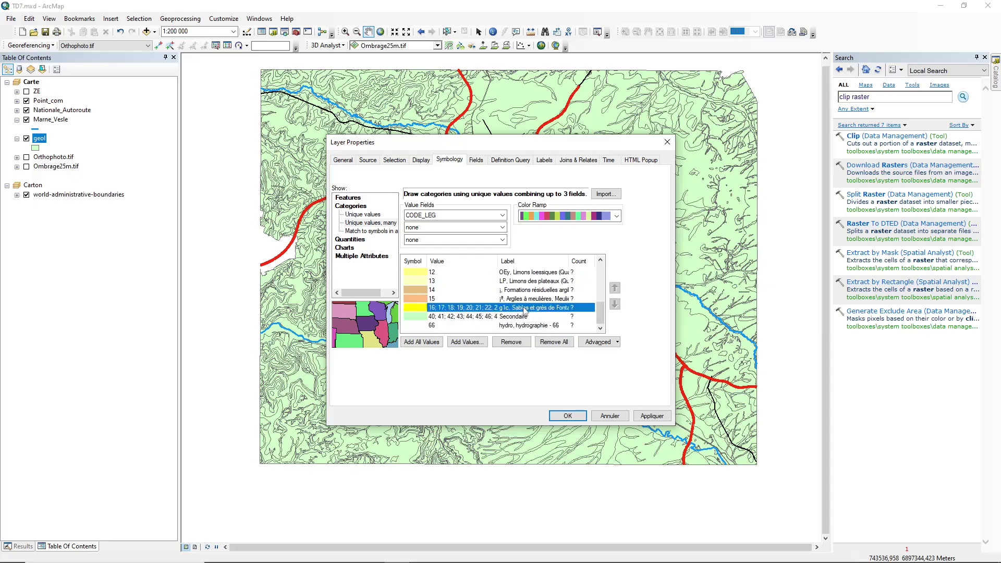
left_click(526, 308)
type("Tertaire")
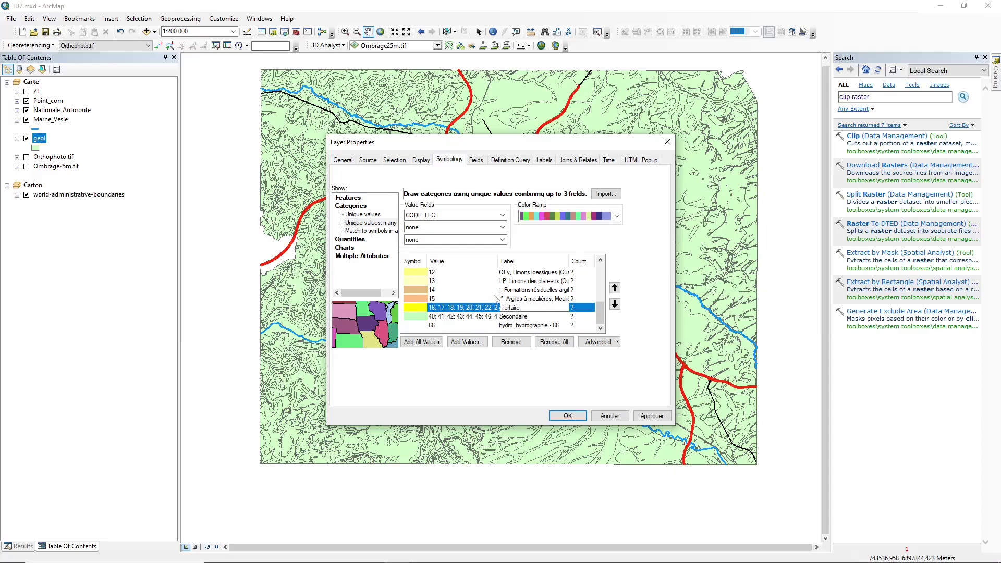
type("rre")
key("Return")
Group the CODE_LEG values 1 to 15 into one class and label it Quaternaire.
scroll(493, 292, "up", 4)
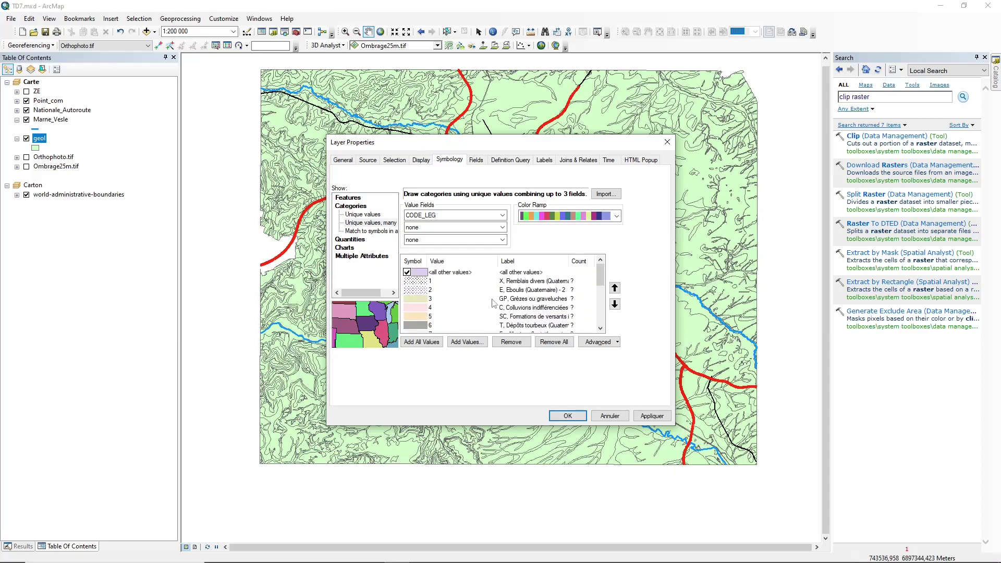
left_click_drag(485, 281, 476, 325)
right_click(475, 302)
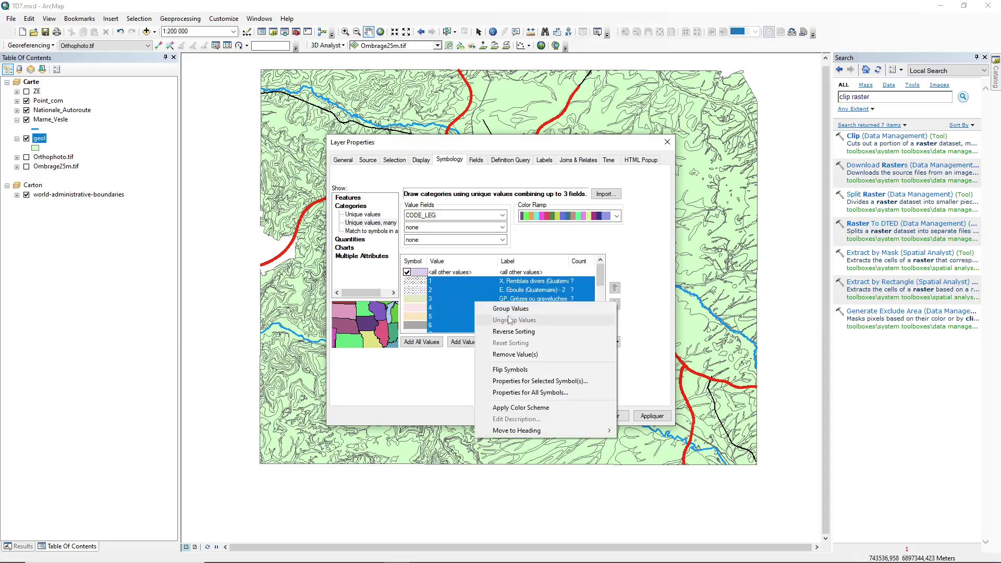
left_click(505, 309)
left_click(523, 282)
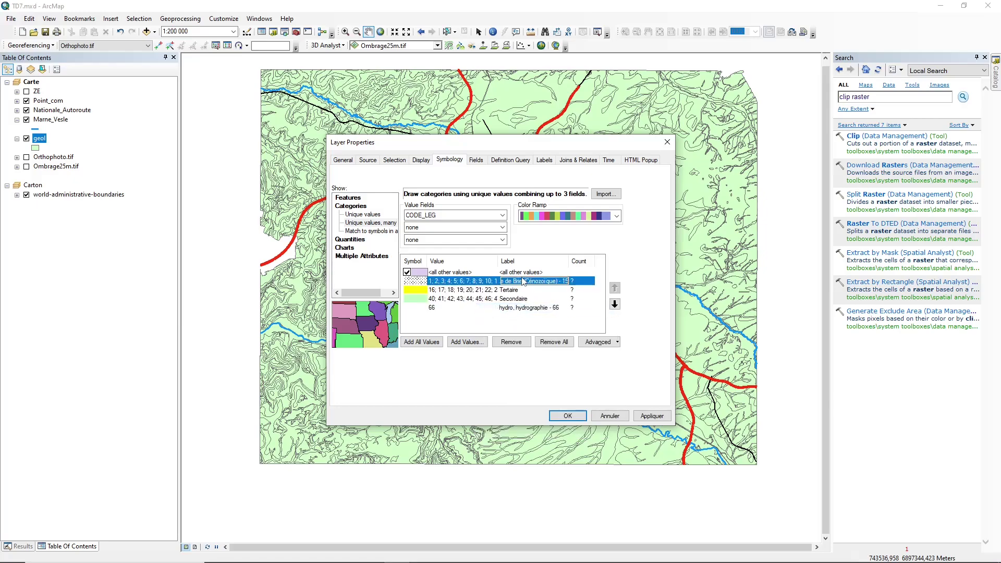
type("Quaternaire")
left_click(502, 317)
Give the Quaternaire class of the geol symbology a solid orange fill in place of its patterned symbol.
double_click(417, 282)
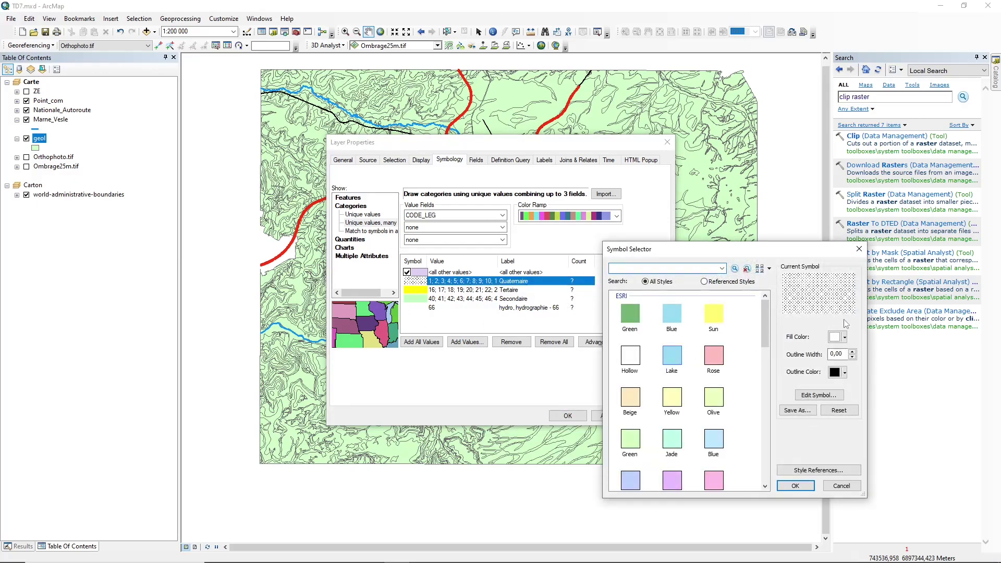
left_click(844, 338)
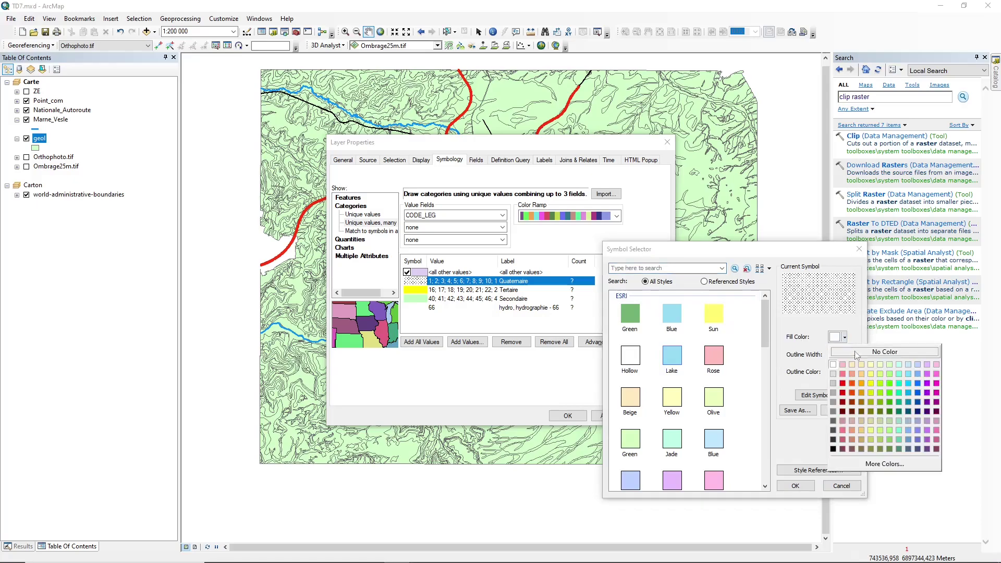
left_click(862, 380)
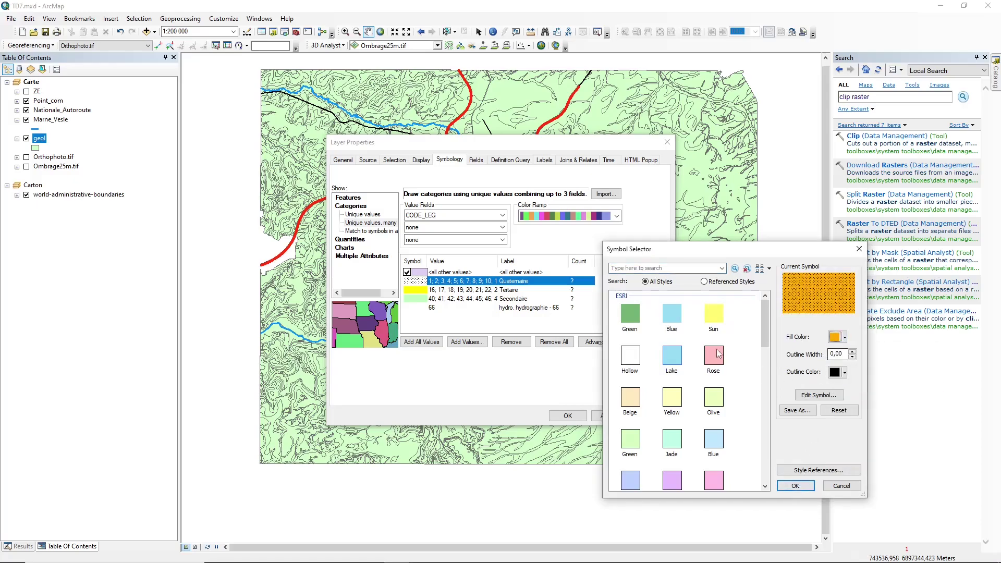
left_click(629, 313)
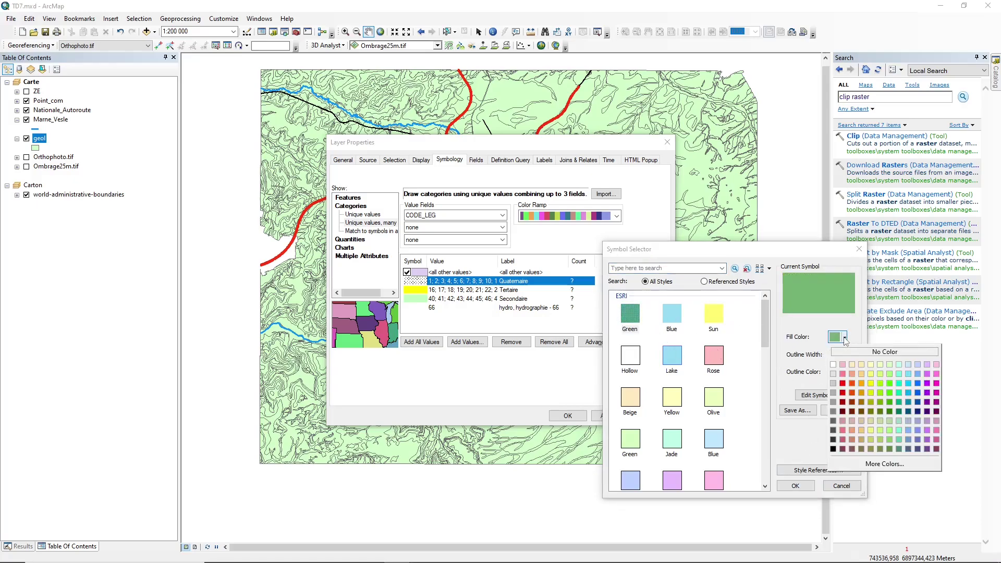
left_click(861, 383)
left_click(795, 485)
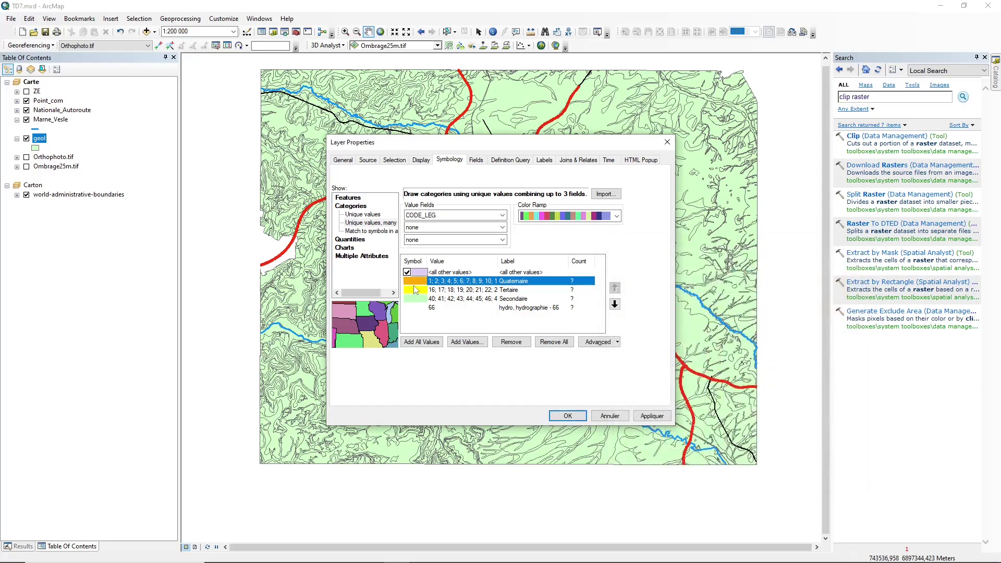
Remove the hydrography class with value 66 from the geol symbology and apply the layer settings.
left_click(415, 290)
left_click(451, 327)
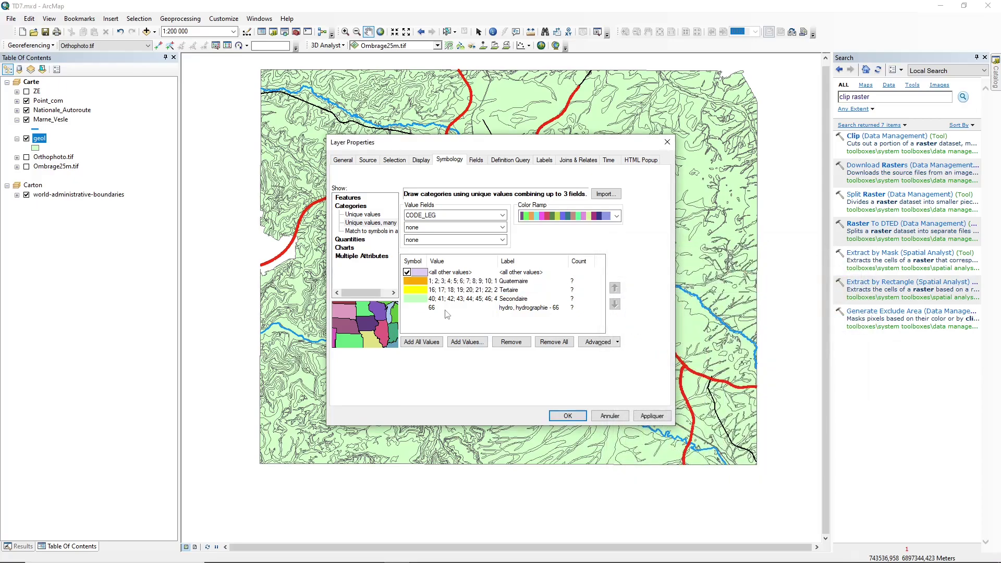
left_click(431, 309)
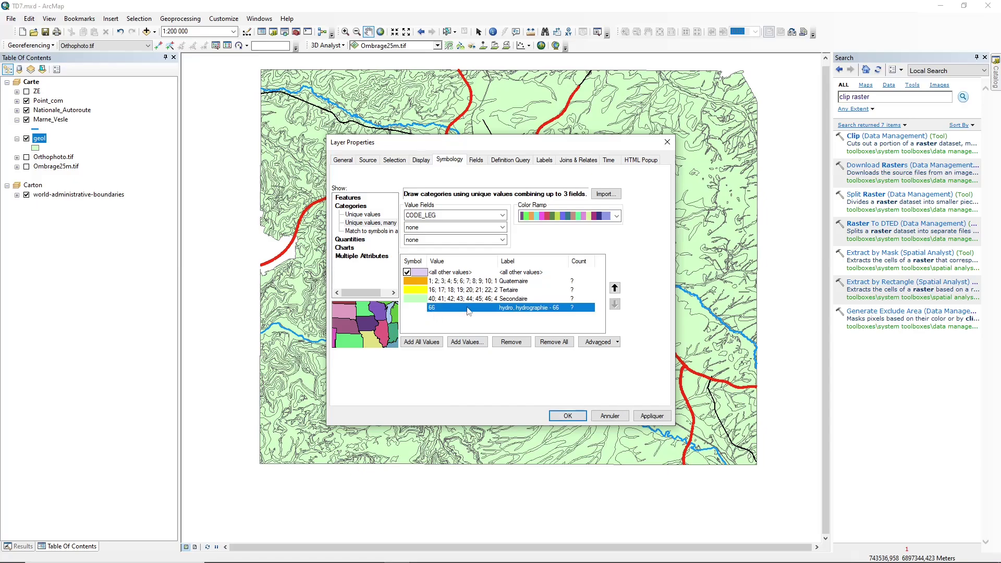
left_click(509, 345)
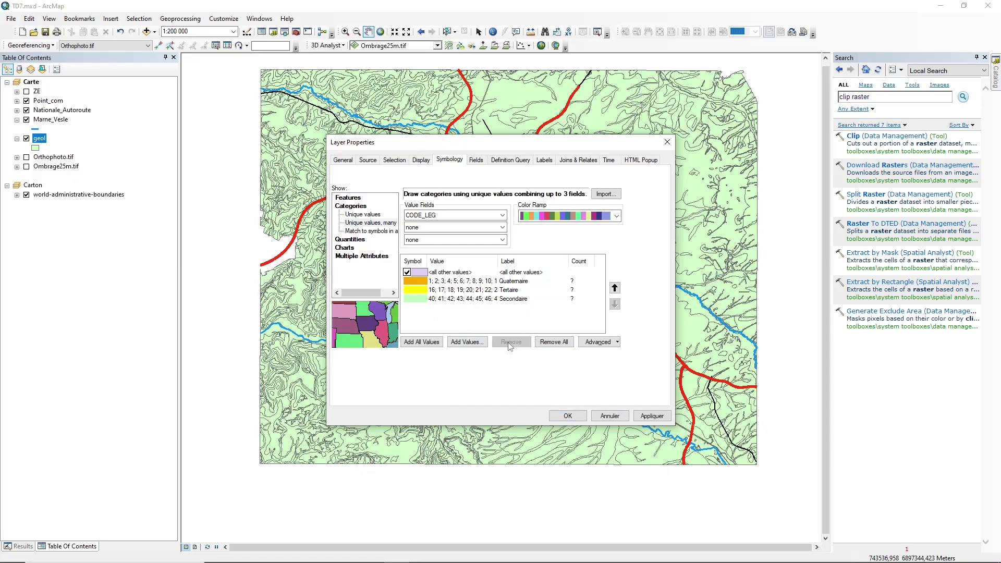
left_click(577, 413)
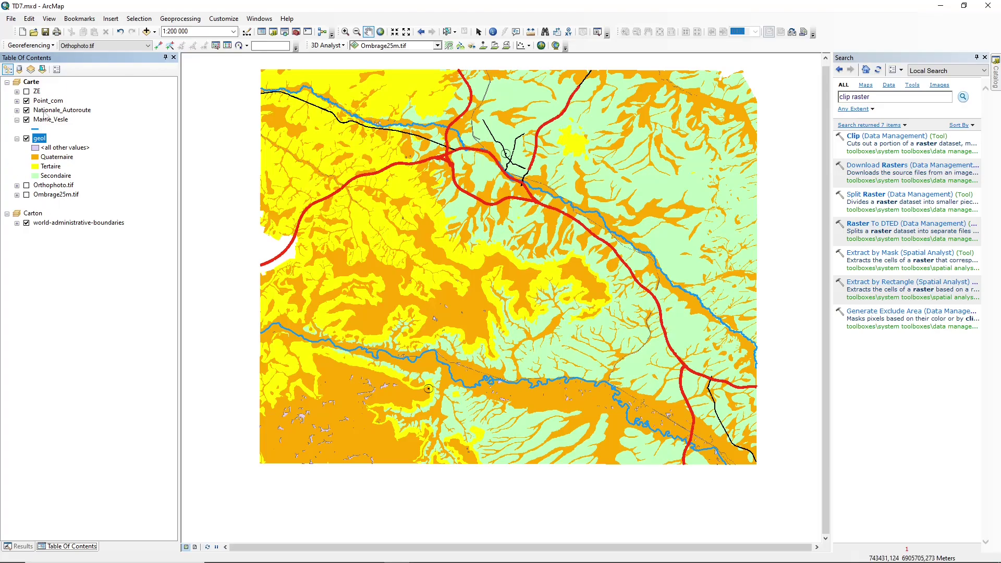
Collapse the geol legend, and display the Ombrage25m.tif hillshade as the topmost layer of the Carte data frame.
left_click(16, 139)
left_click(17, 148)
left_click(17, 148)
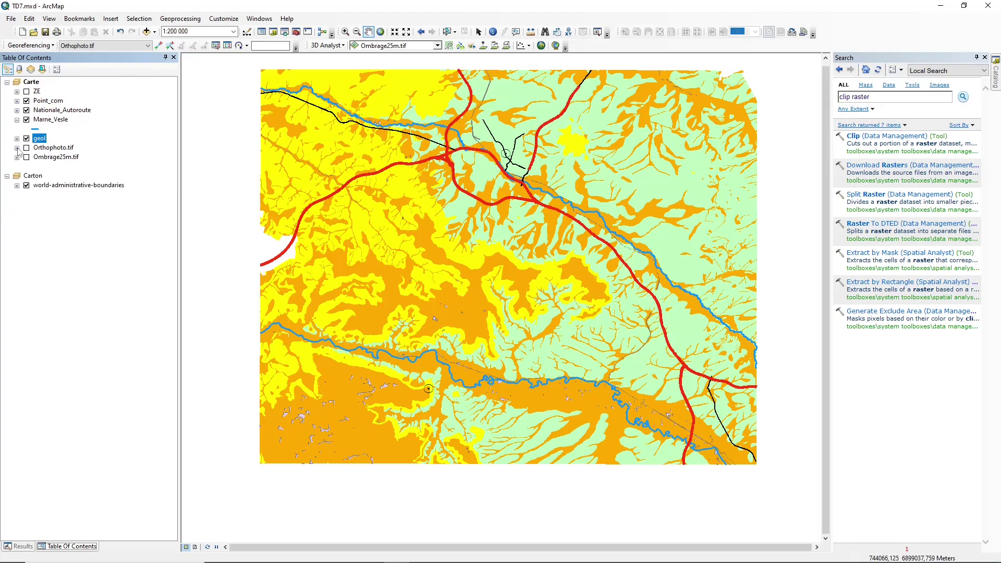
left_click(26, 157)
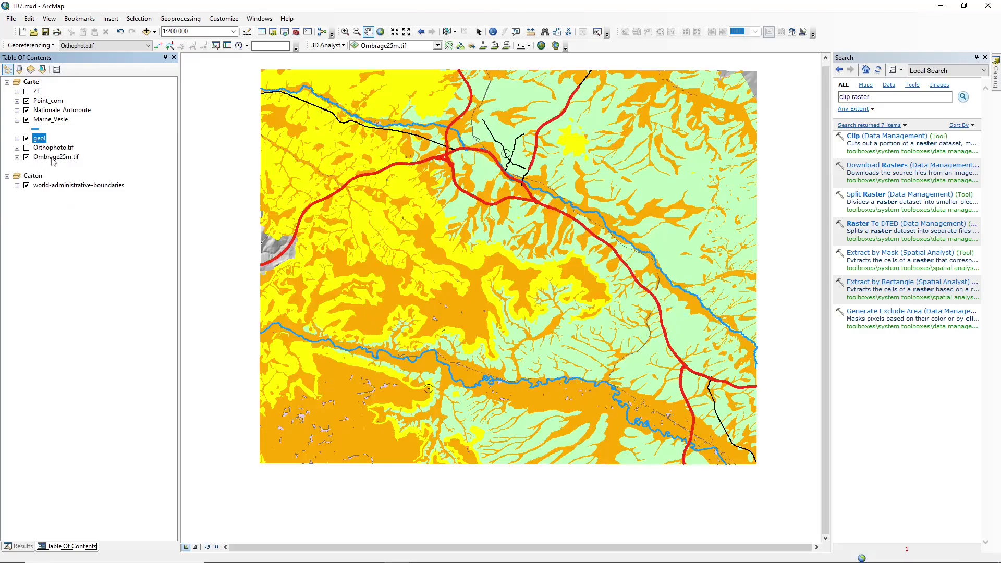
left_click_drag(53, 158, 38, 92)
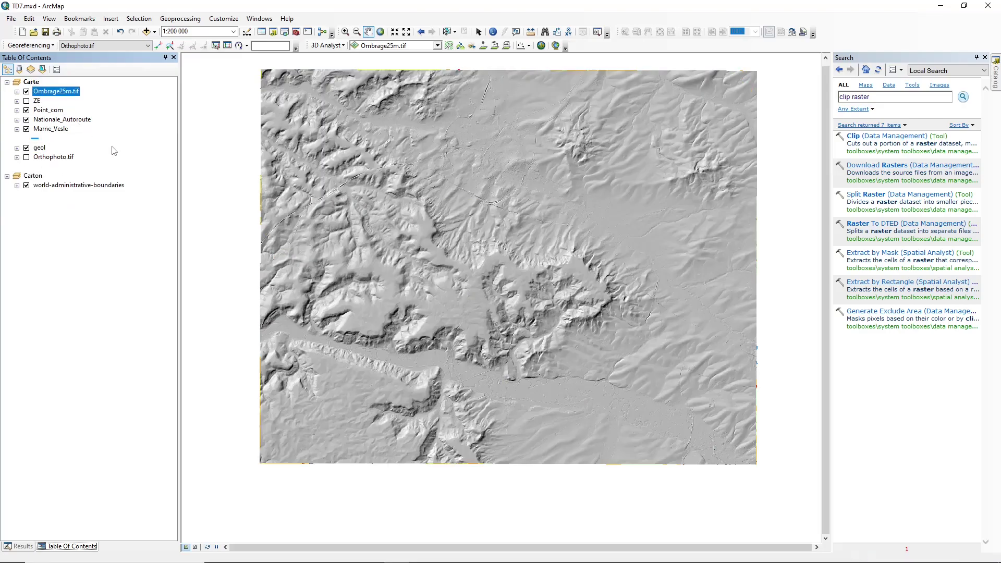
Raise the display transparency of Ombrage25m.tif so that the layers beneath it show through.
double_click(54, 91)
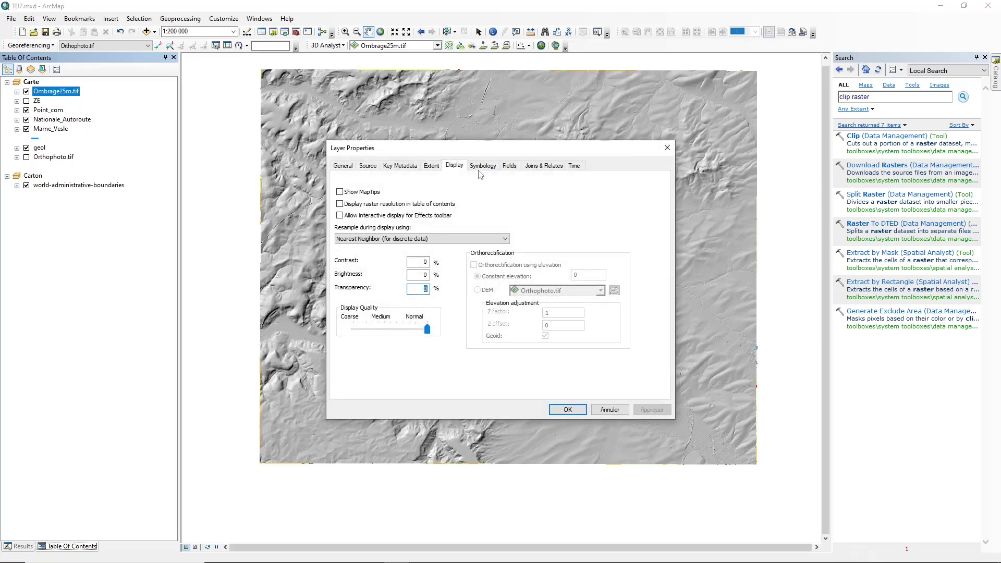
left_click(420, 288)
type("5")
left_click(565, 408)
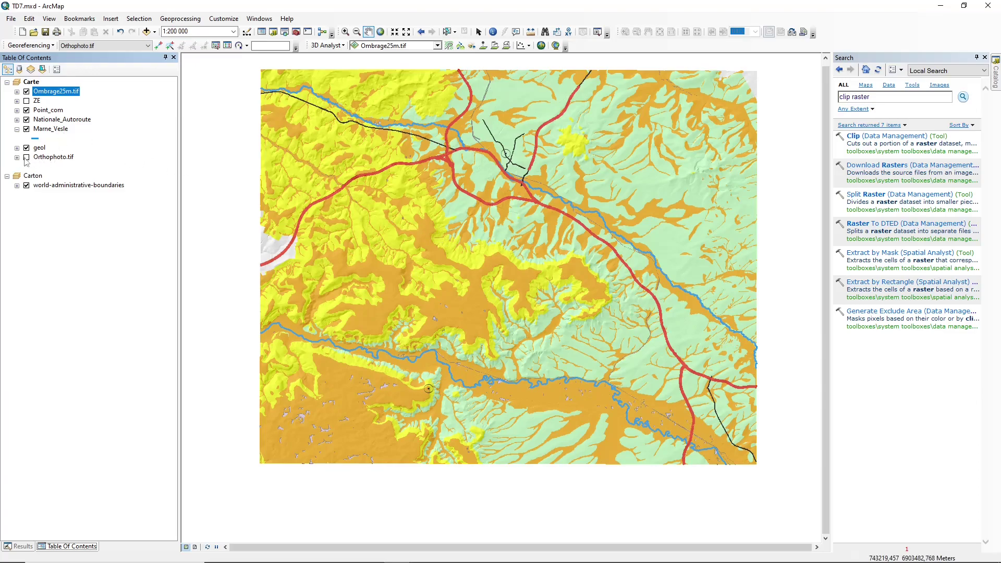
Display Orthophoto.tif directly beneath Ombrage25m.tif in the layer order and make it highly transparent.
left_click(26, 157)
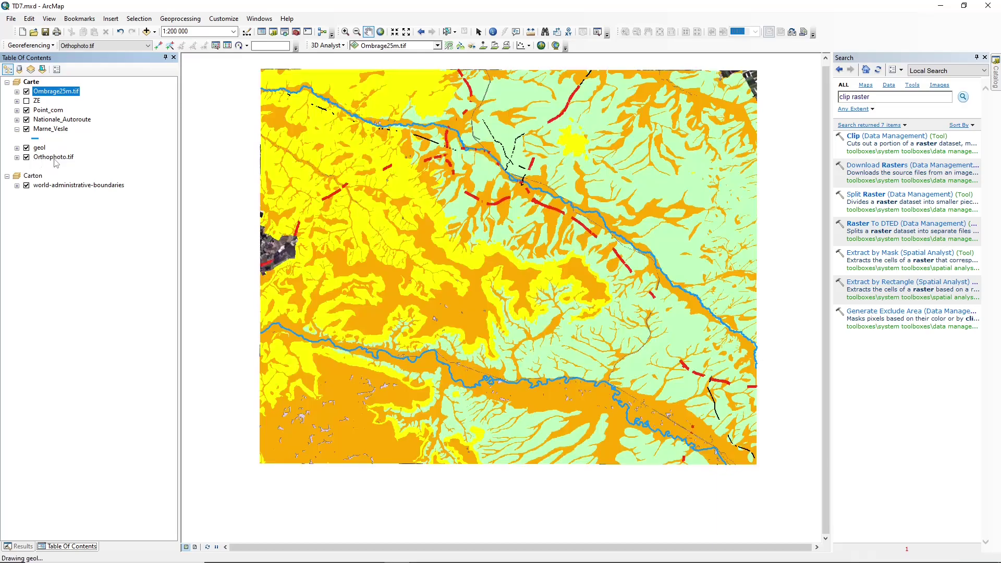
left_click_drag(55, 159, 52, 101)
double_click(61, 100)
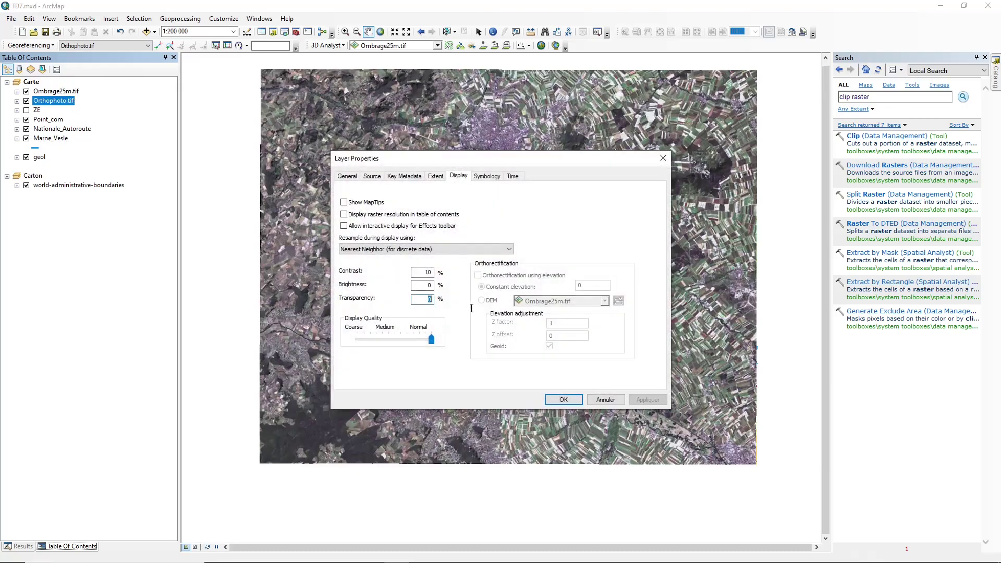
left_click(554, 396)
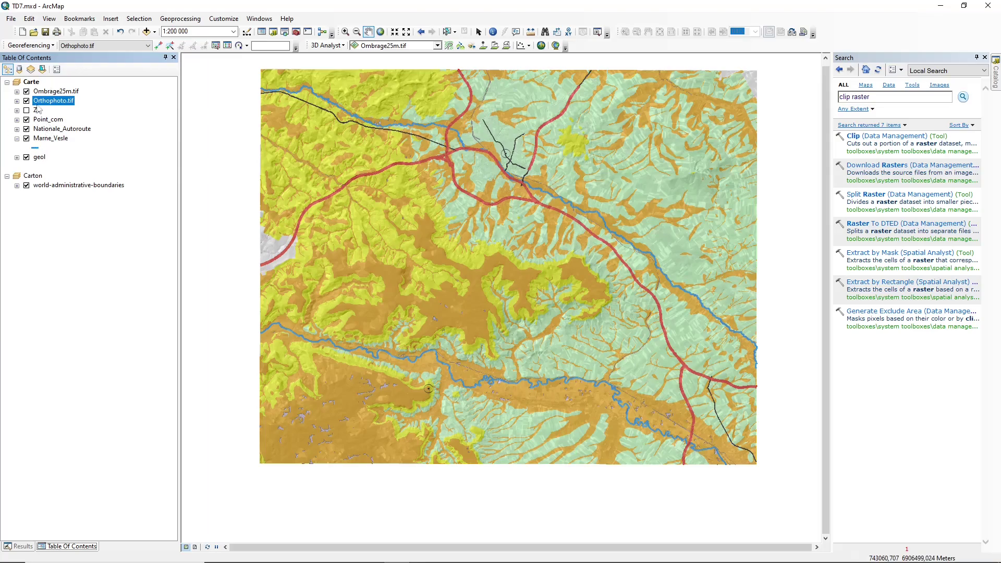
Move the ZE study-area outline to the top of the Carte layers and turn on its display.
left_click_drag(36, 110, 41, 90)
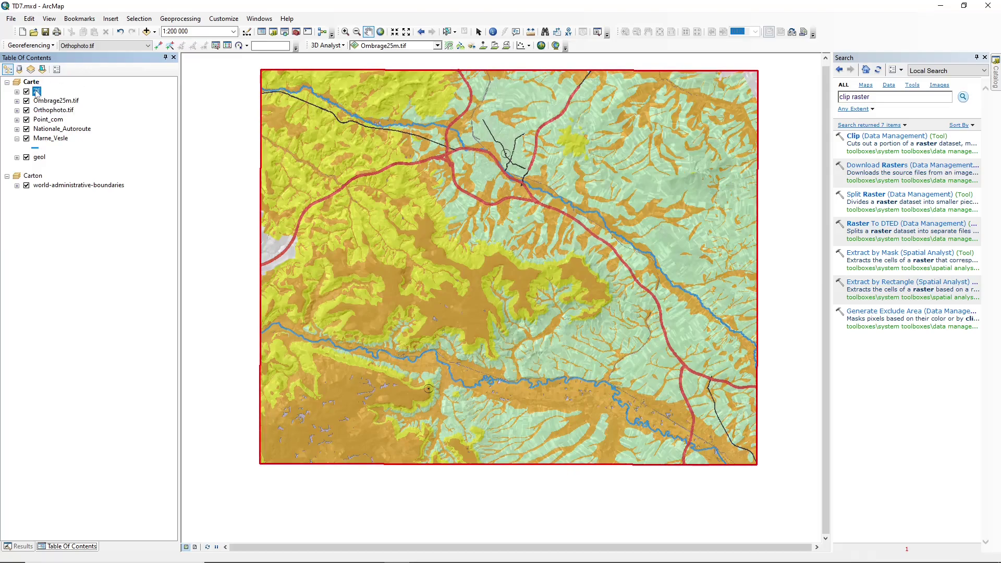
Hide the ZE layer and collapse the legend of the Marne_Vesle layer.
left_click(16, 139)
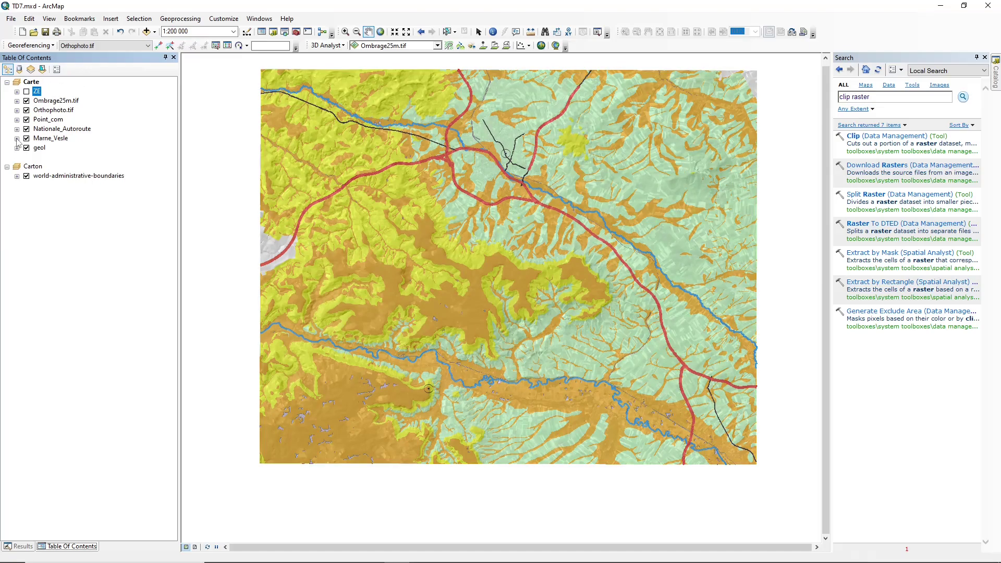
left_click_drag(413, 104, 414, 142)
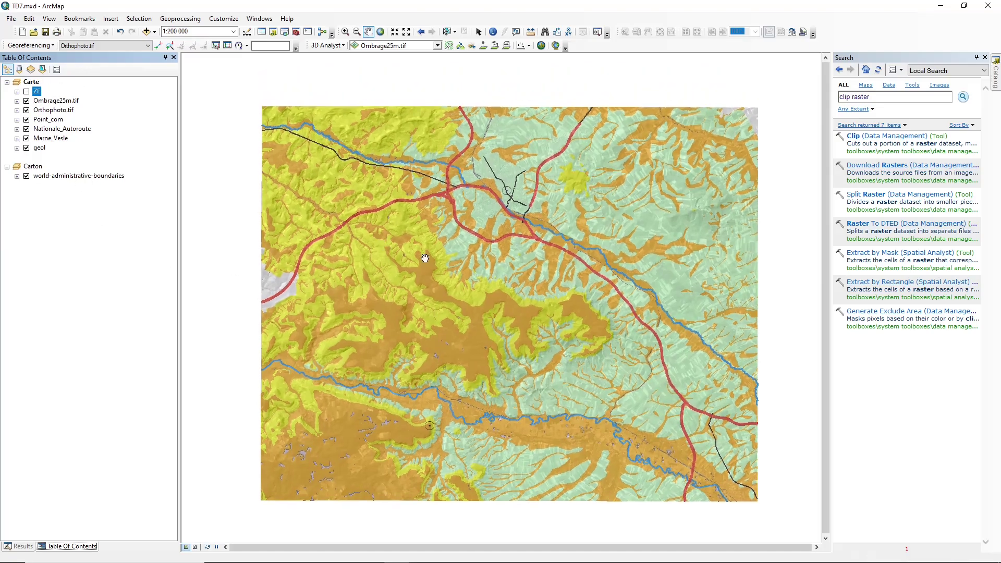
Turn on feature labels for the Point_com layer, using nom as the label field.
right_click(40, 121)
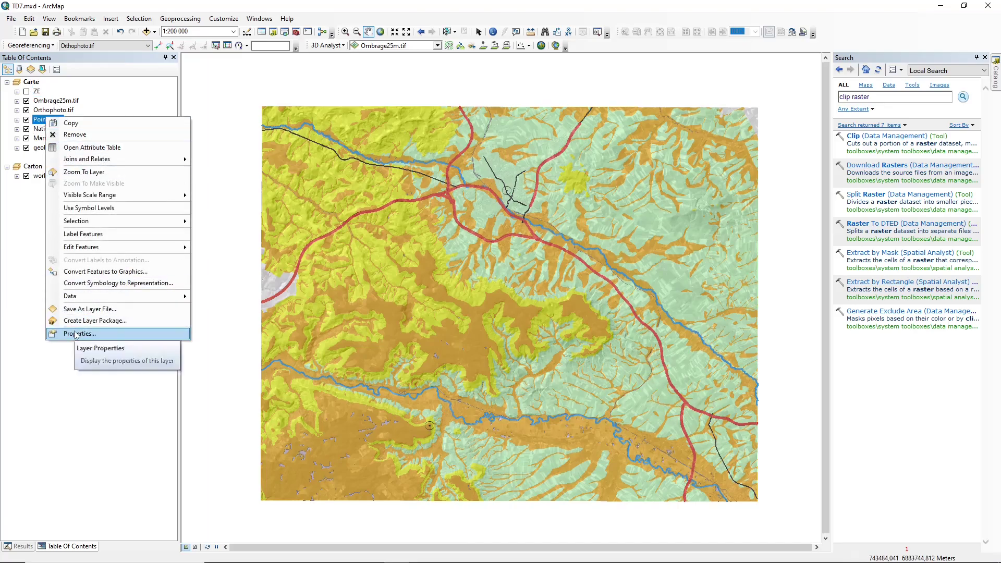
left_click(77, 333)
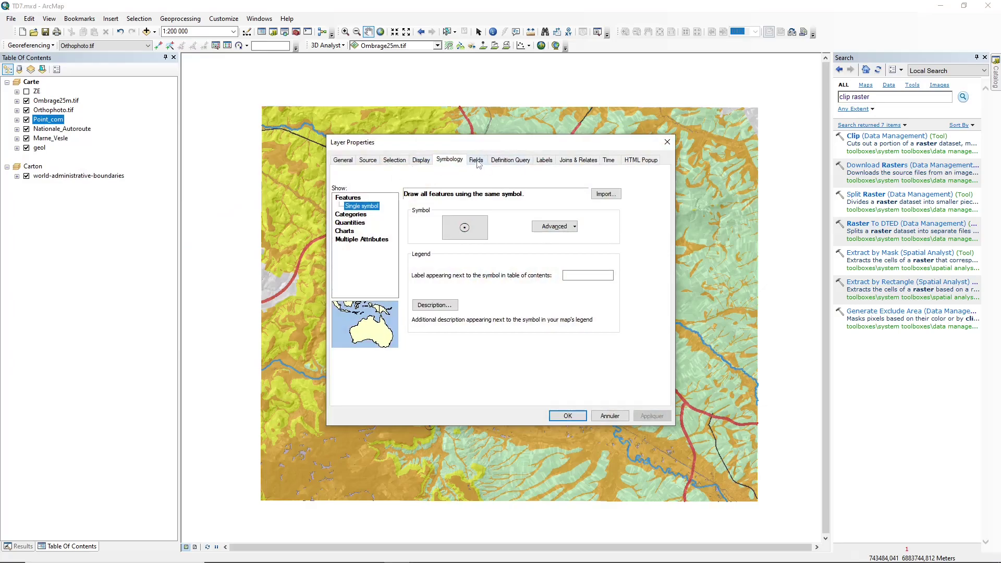
left_click(543, 161)
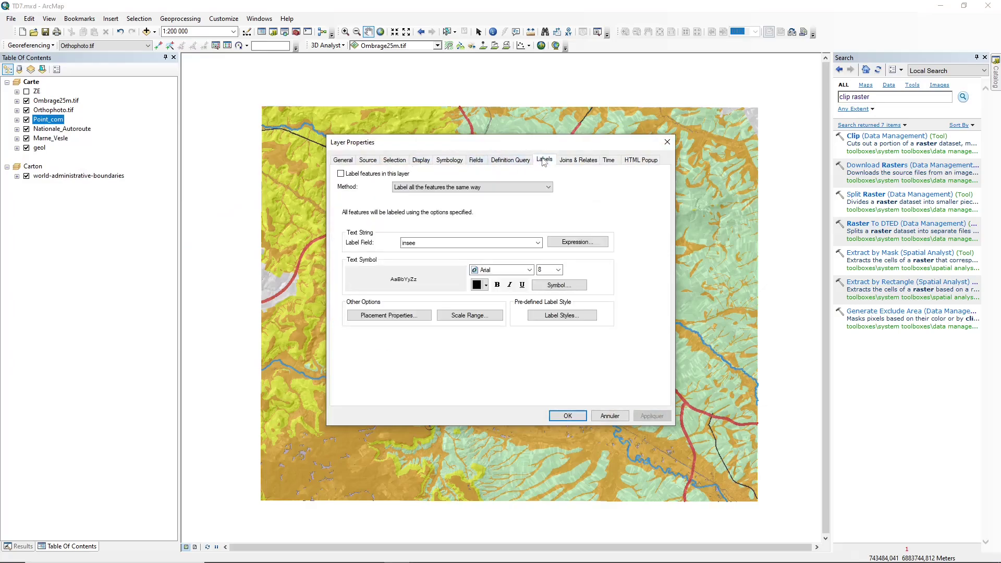
left_click(340, 174)
left_click(440, 244)
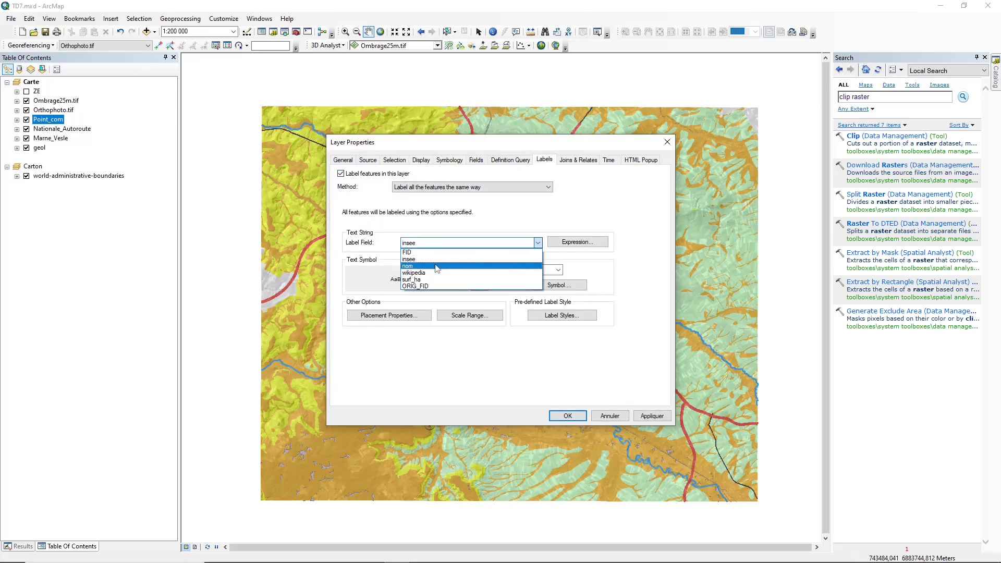
left_click(435, 266)
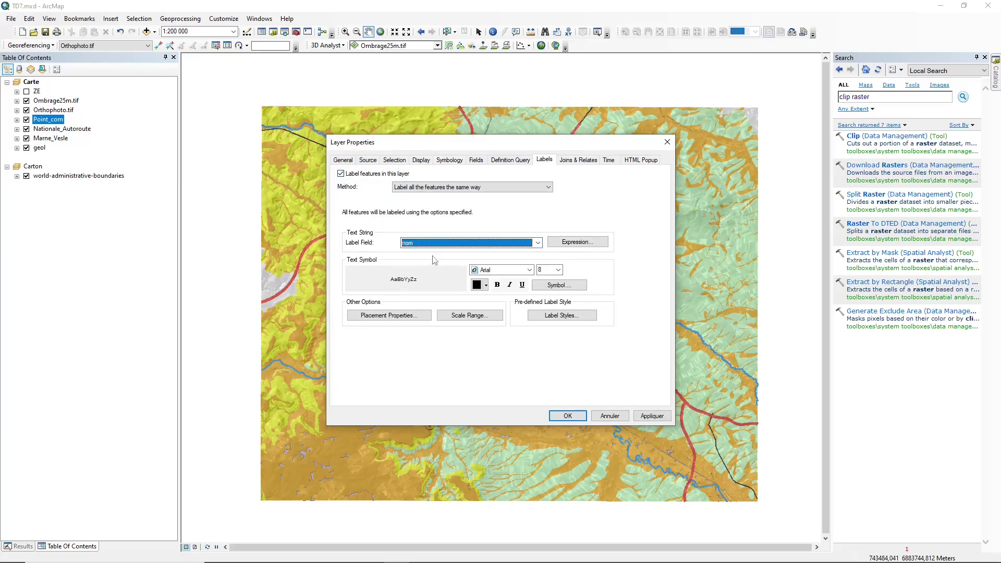
Make the Point_com labels bold at size 12 and apply the label settings.
left_click(497, 286)
left_click(559, 270)
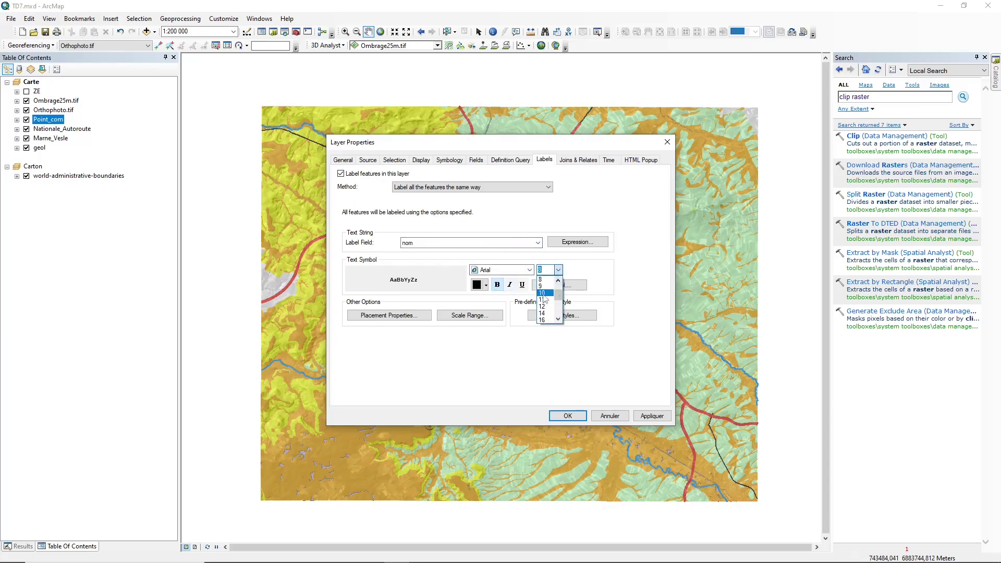
left_click(545, 287)
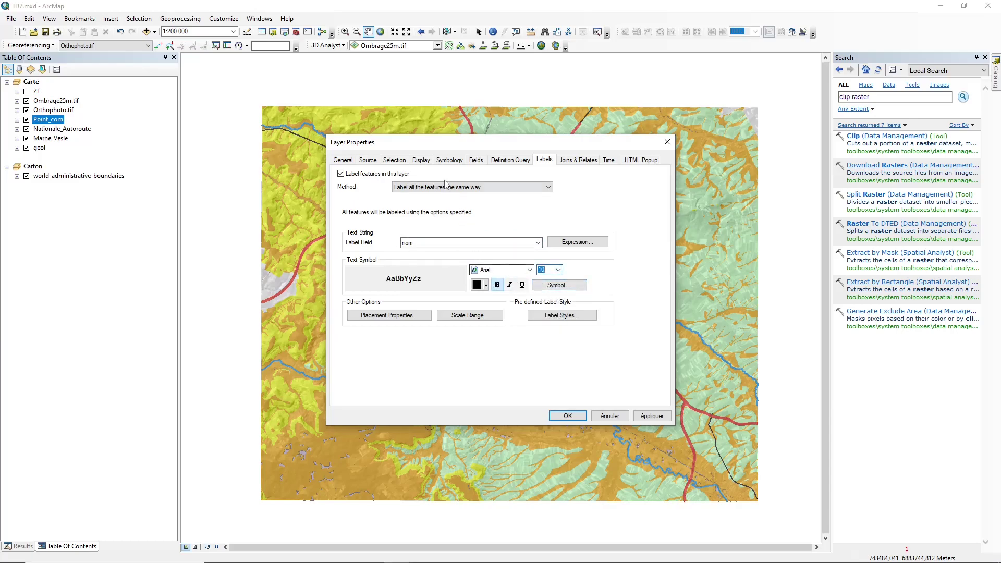
left_click(558, 269)
left_click(545, 293)
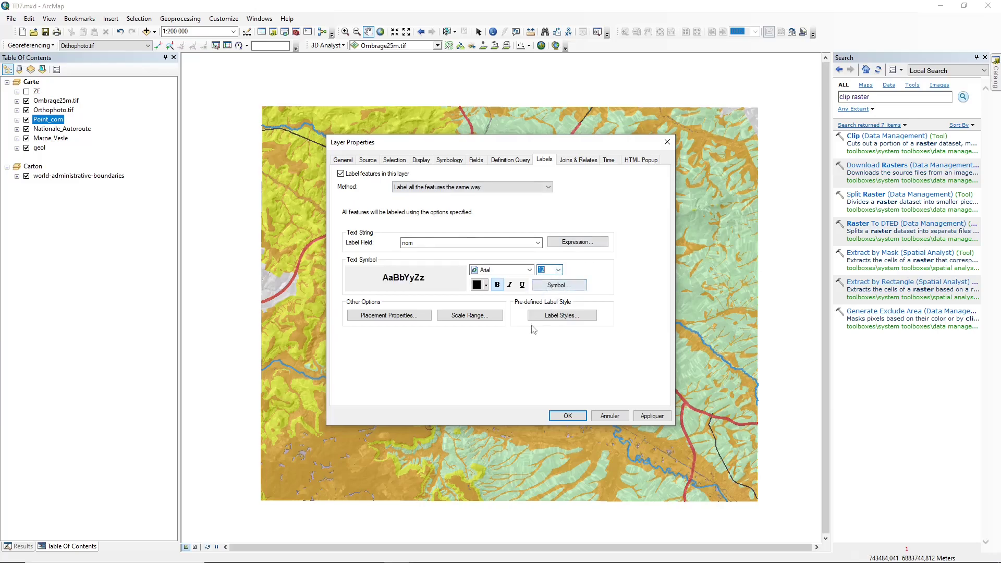
left_click(567, 416)
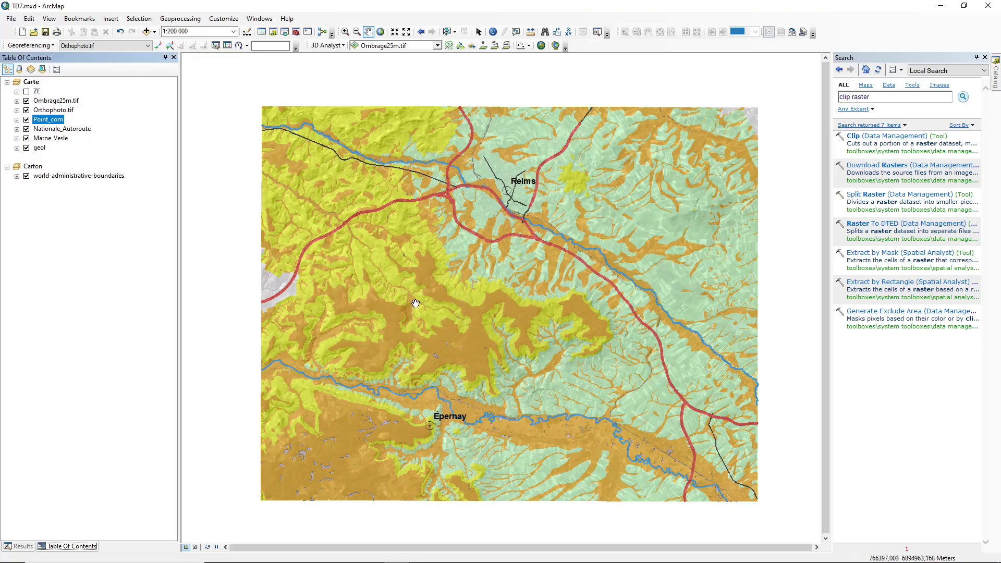
Switch to the layout view and add a second marker layer beneath the existing one in the Point_com symbol.
left_click(195, 548)
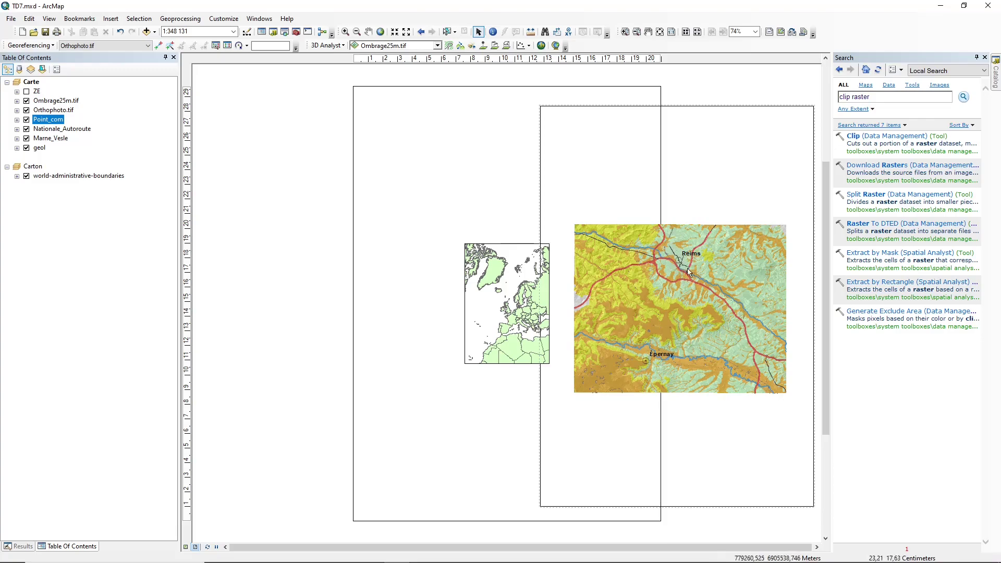
left_click(17, 120)
double_click(49, 120)
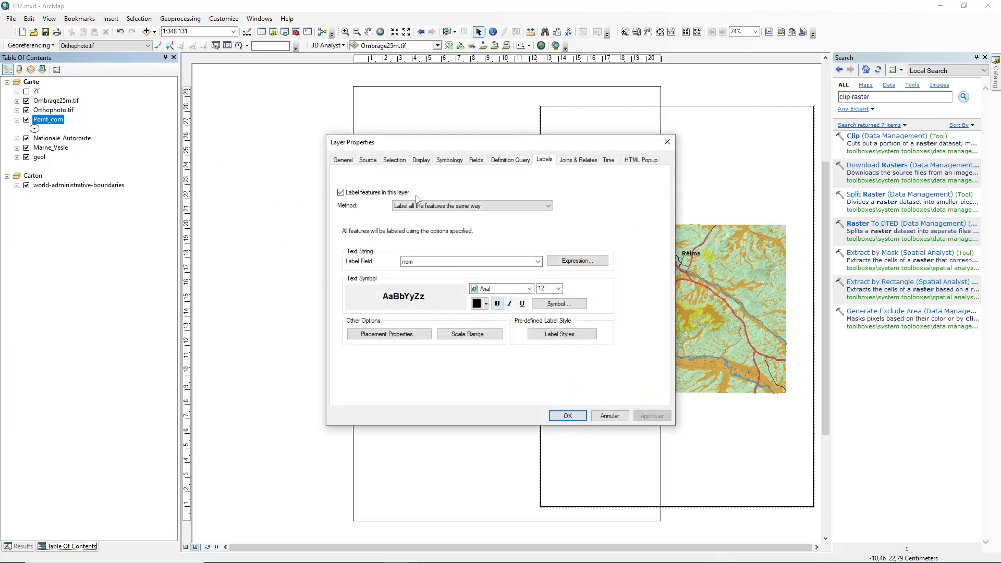
left_click(450, 160)
left_click(464, 208)
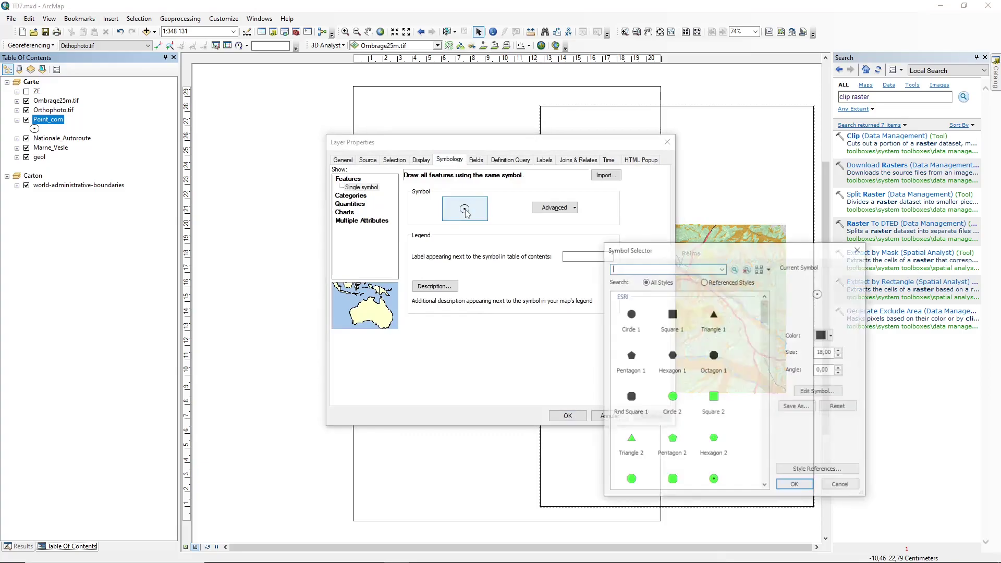
left_click_drag(676, 250, 480, 195)
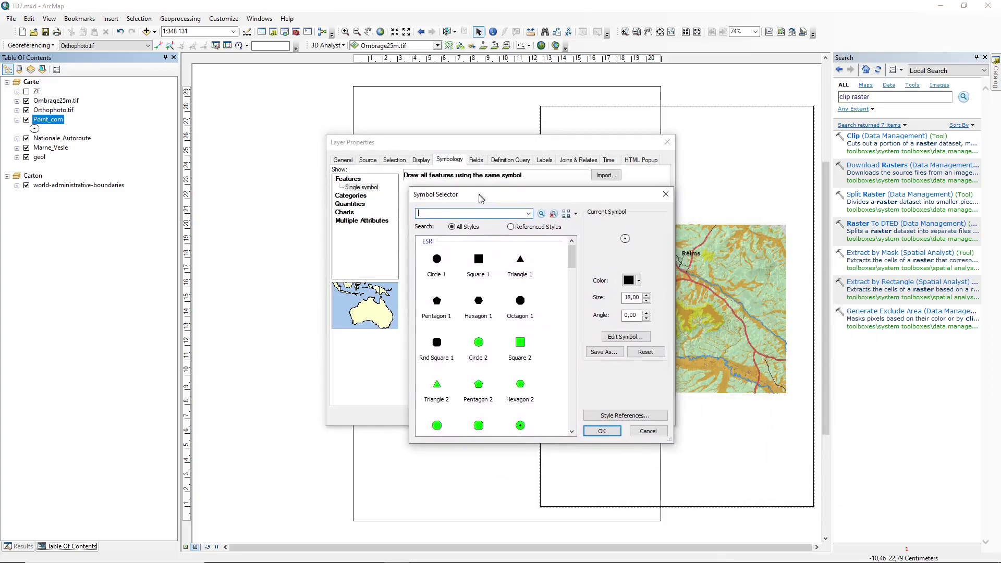
left_click(632, 338)
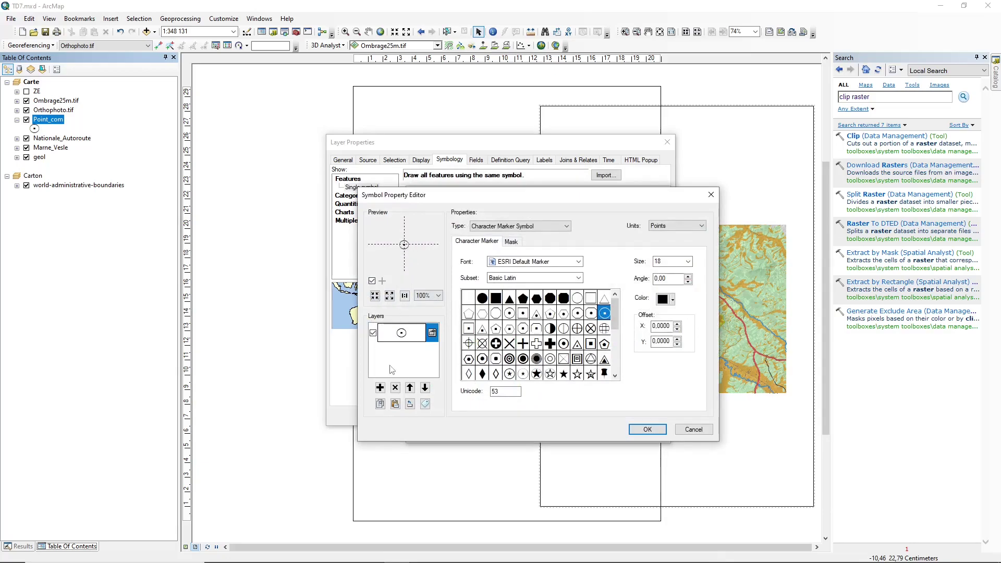
left_click(380, 388)
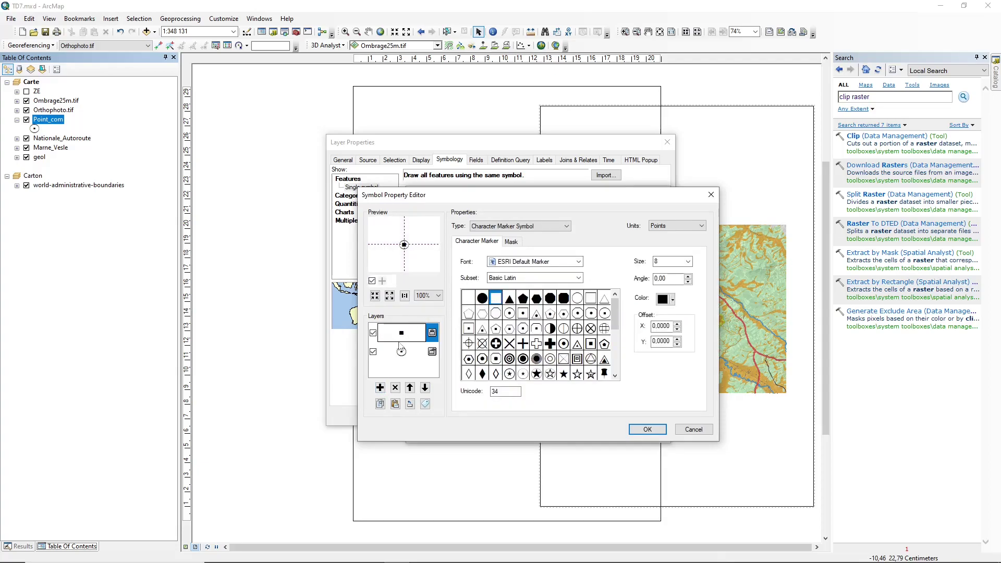
left_click(425, 387)
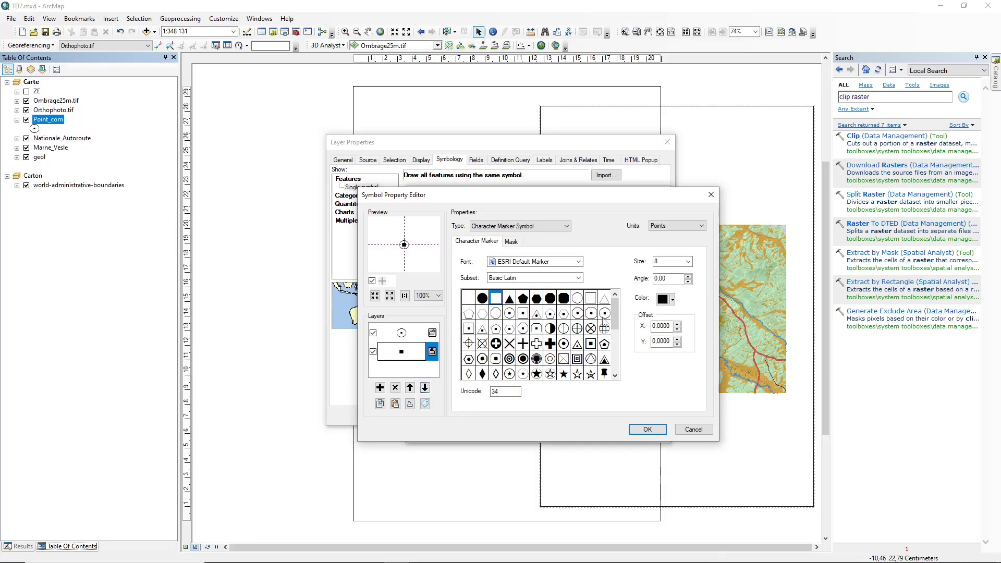
Set the lower marker layer to the solid circle character (Unicode 183) at size 18.
left_click(577, 298)
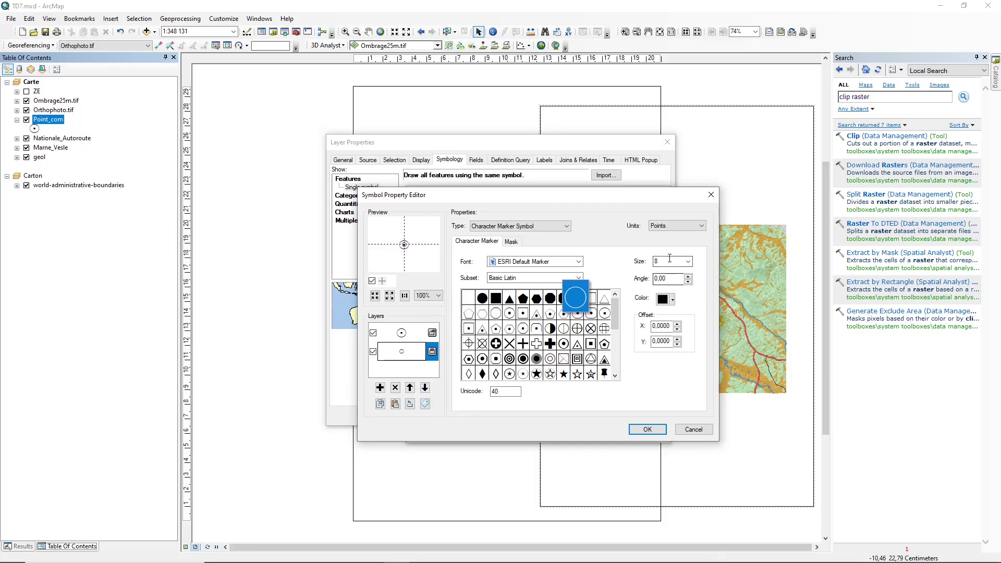
scroll(579, 292, "down", 5)
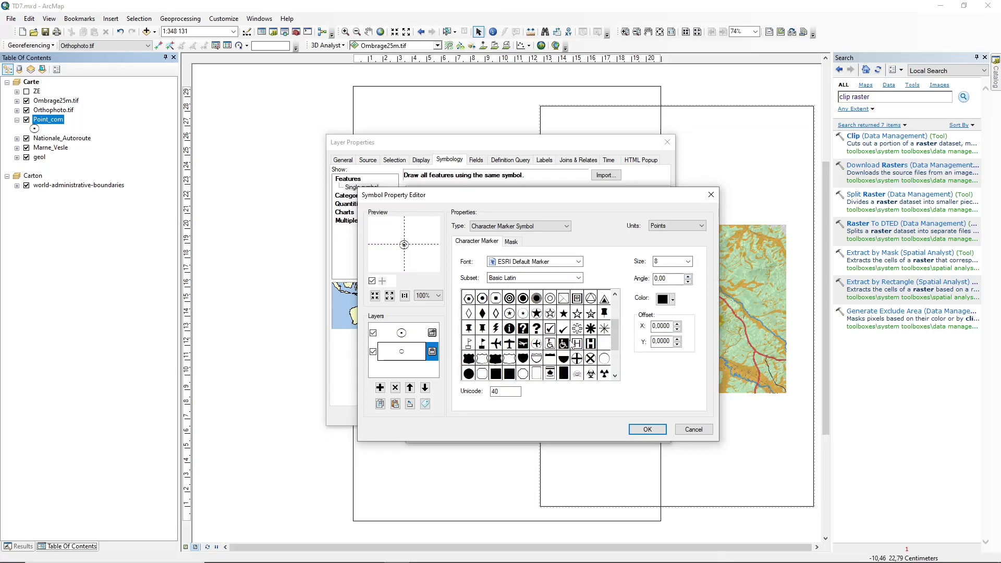
left_click(604, 300)
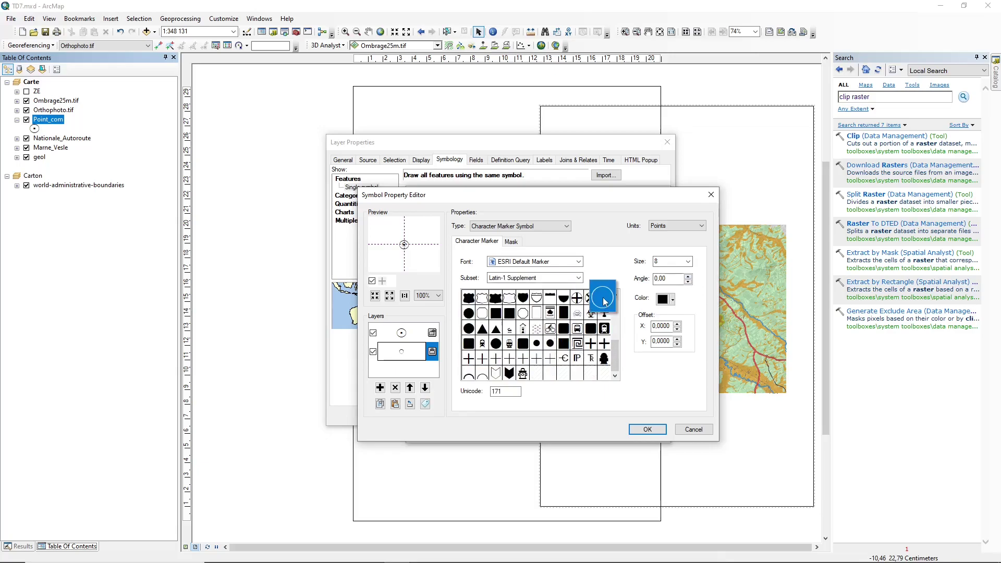
left_click(474, 332)
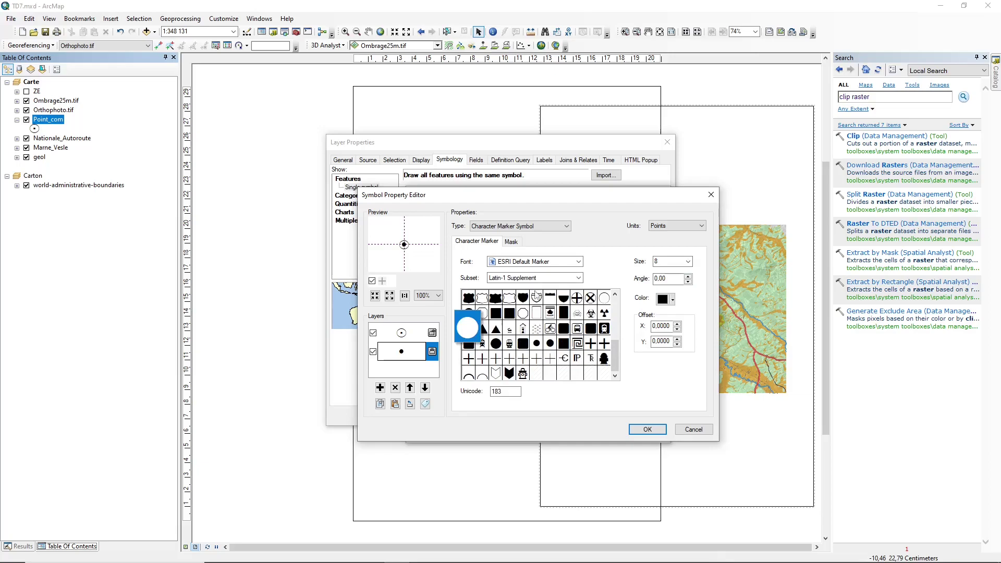
left_click(688, 262)
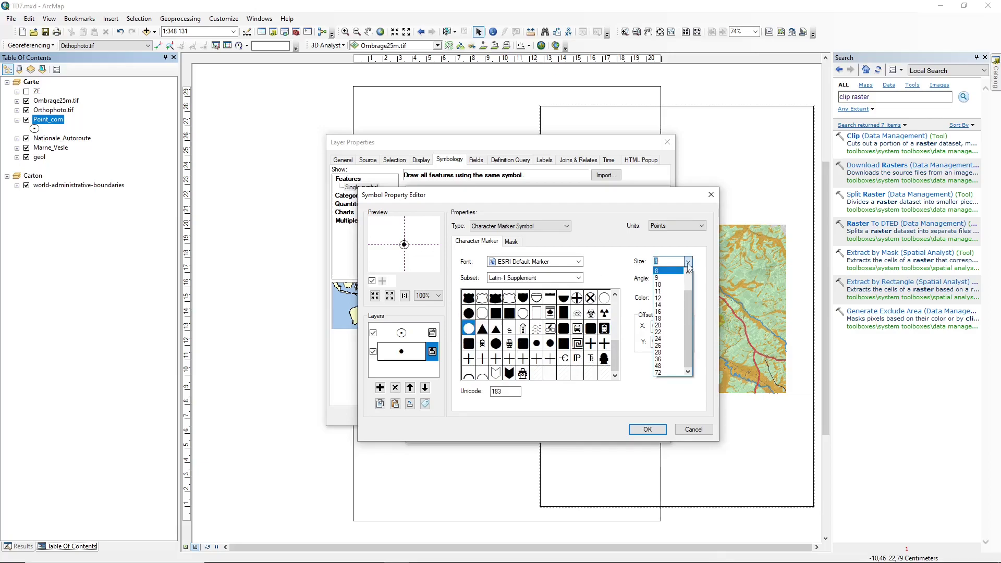
left_click(663, 324)
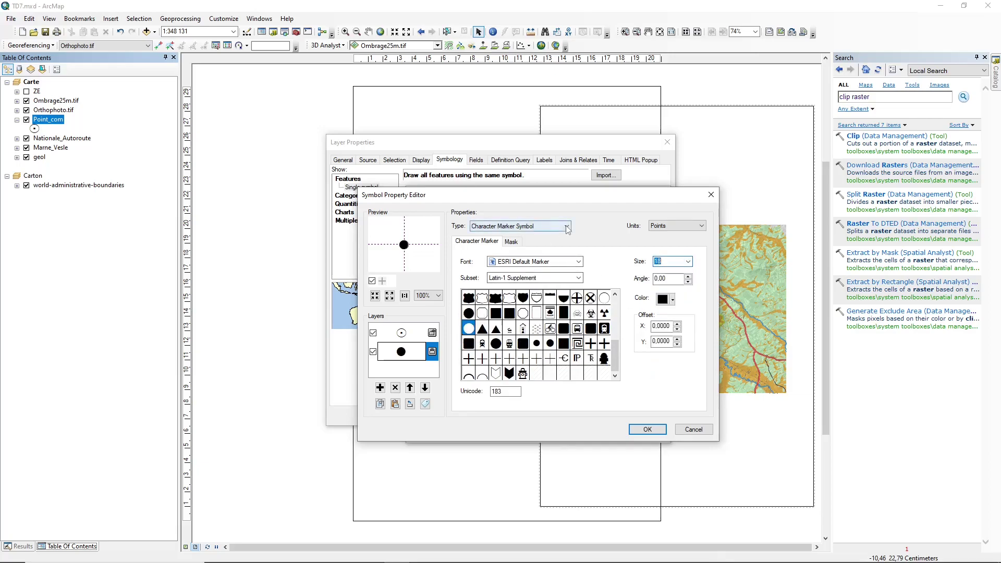
Colour the lower marker layer white and apply the symbol to the Point_com layer.
left_click(673, 299)
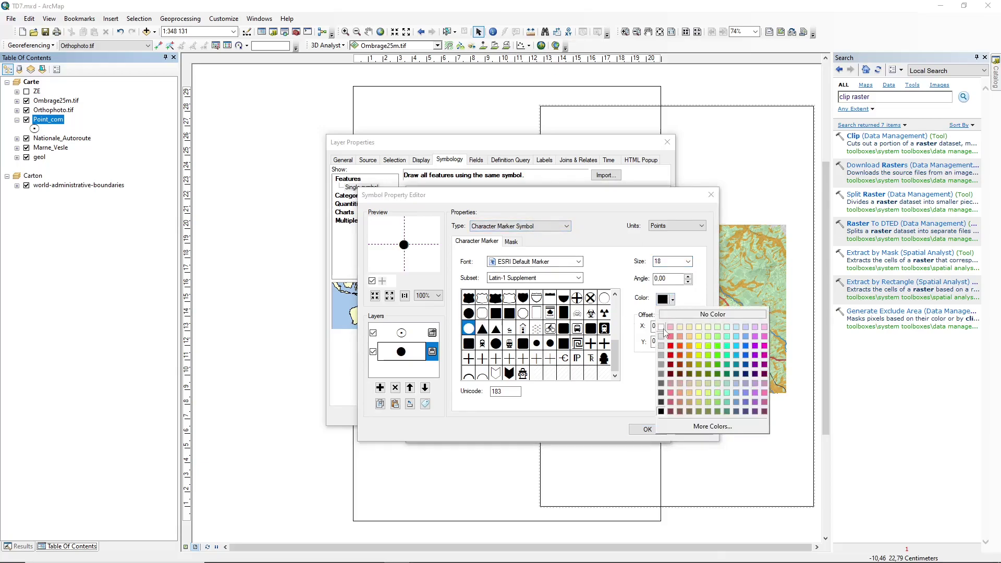
left_click(663, 326)
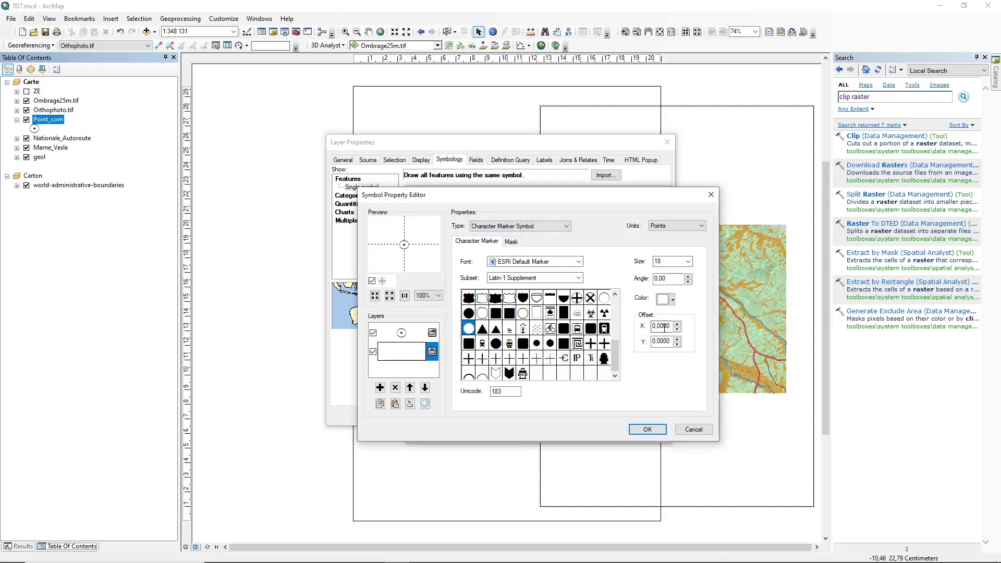
left_click(647, 429)
left_click(598, 432)
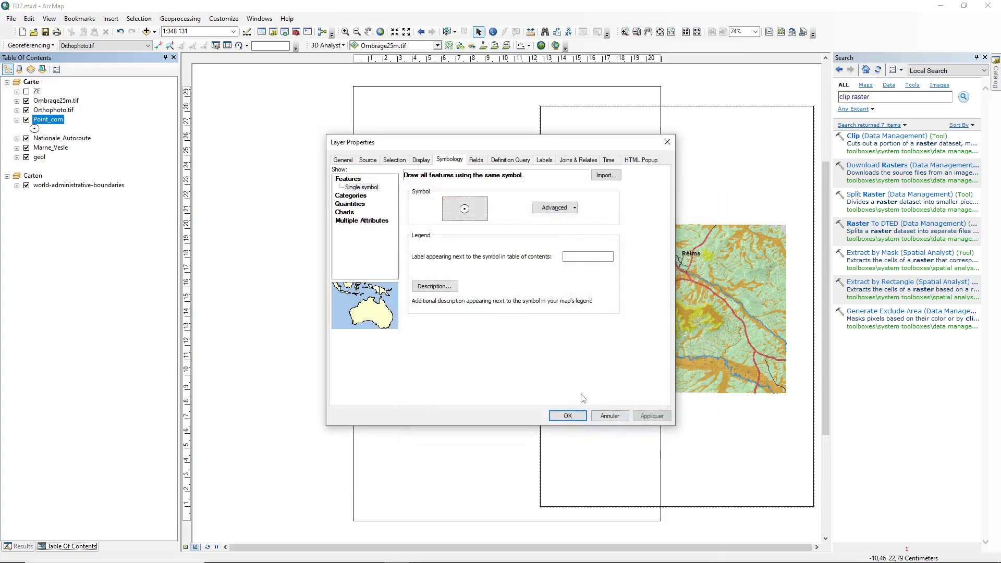
left_click(563, 416)
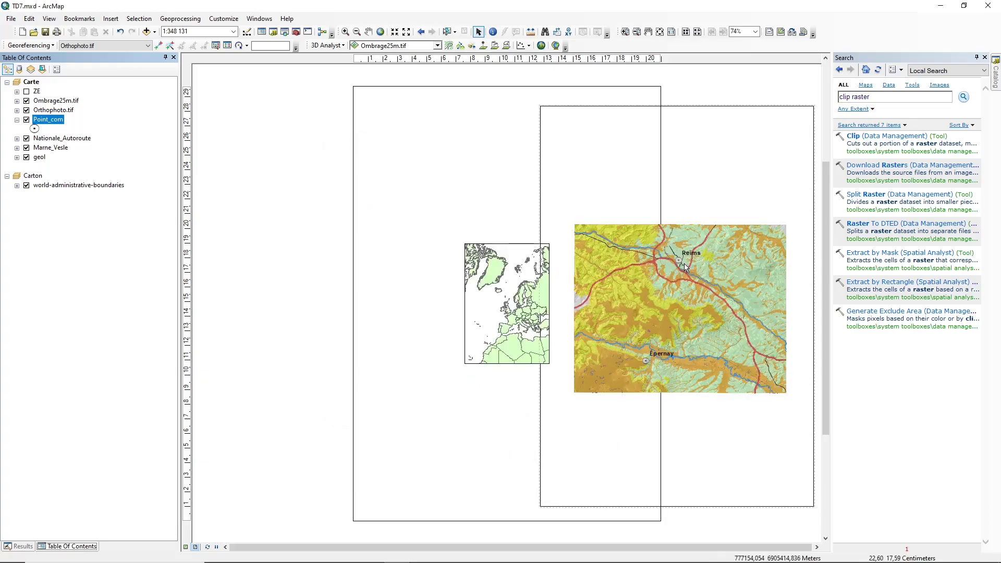
Reorder the layers so Point_com, Nationale_Autoroute and Marne_Vesle sit above Ombrage25m.tif and Orthophoto.tif, with geol lowest.
left_click_drag(38, 120, 33, 97)
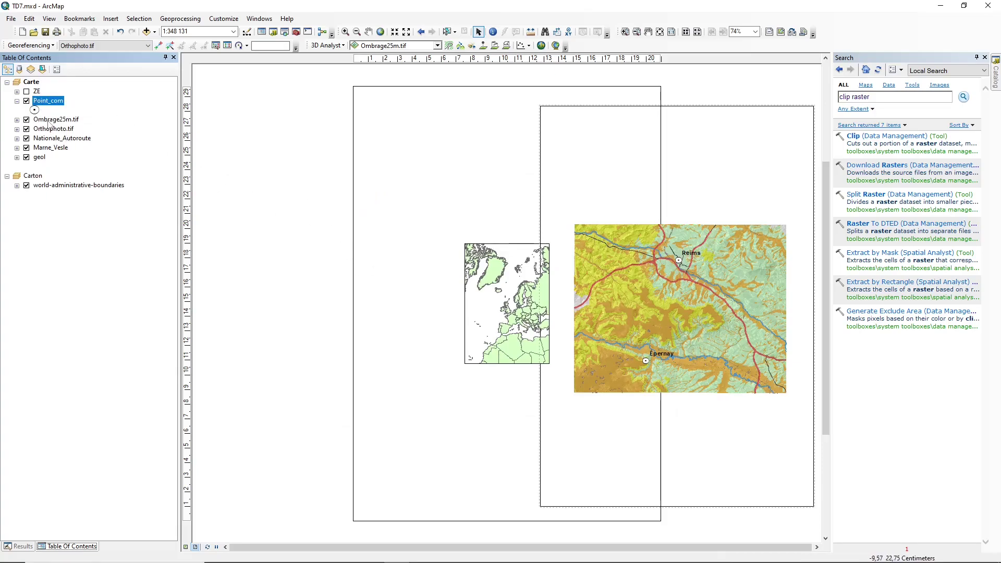
left_click_drag(51, 122, 62, 158)
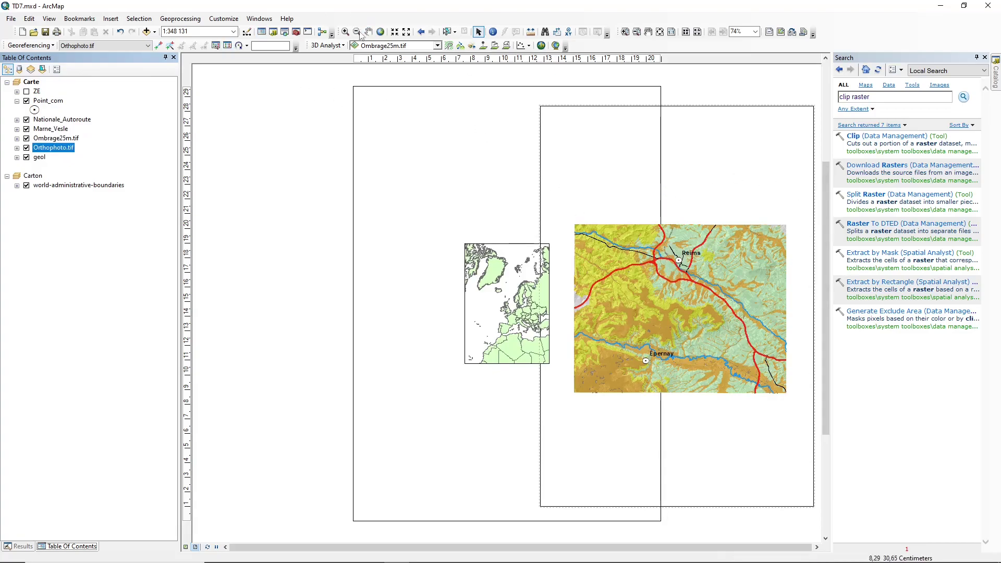
Arrange the main map frame on the page with the Carton inset beside its left edge, enlarging the main map to 1:265 749.
left_click(600, 134)
key("ctrl+z")
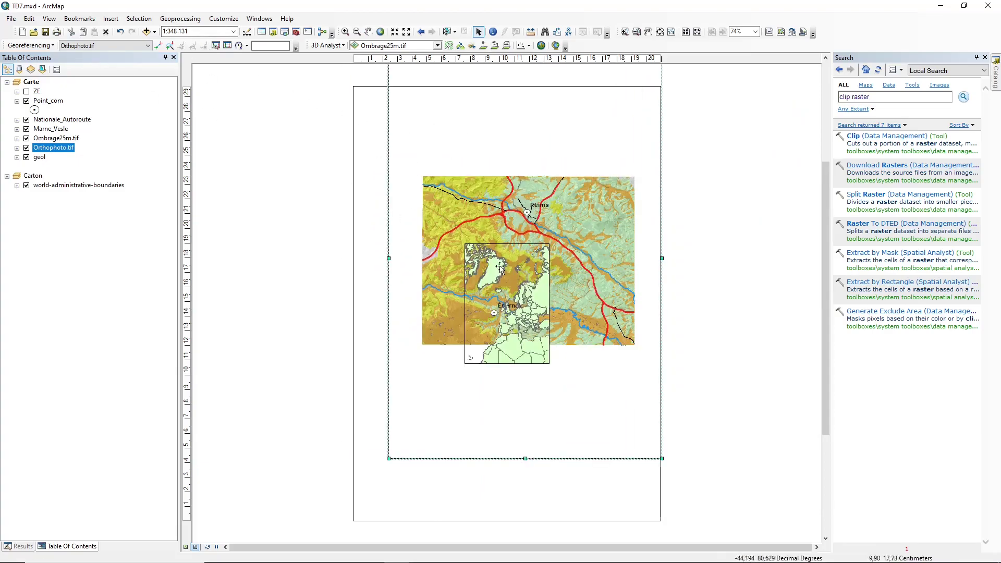
key("ctrl+z")
left_click(455, 201)
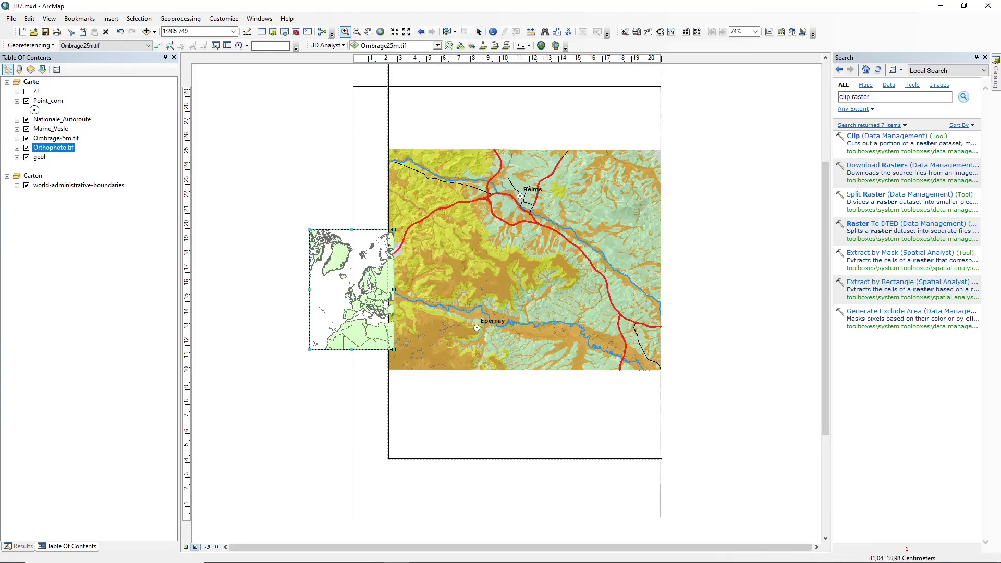
left_click(479, 32)
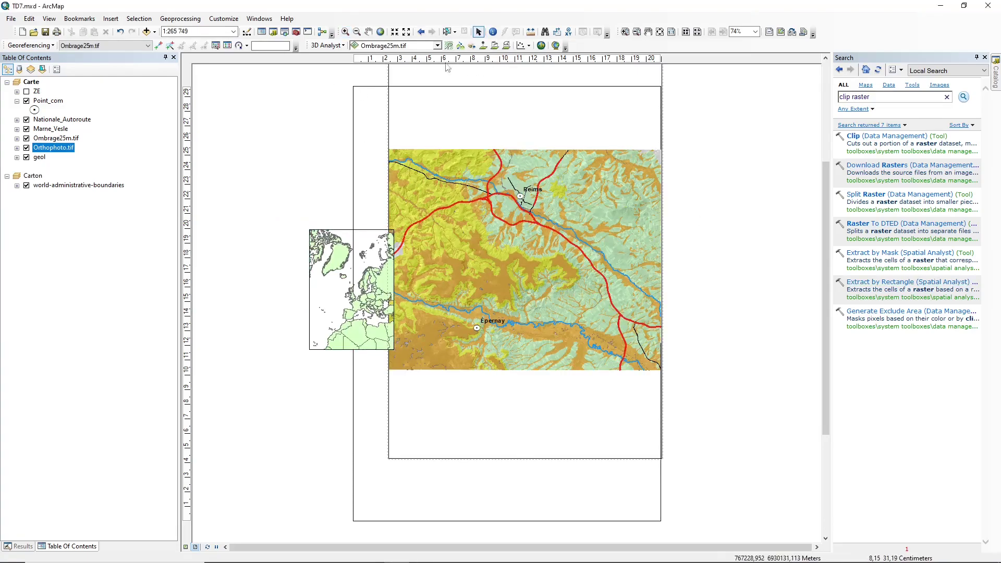
Save the map document and switch to the hand-drawn layout sketch 1666333291010.jpg in the image viewer.
left_click(45, 32)
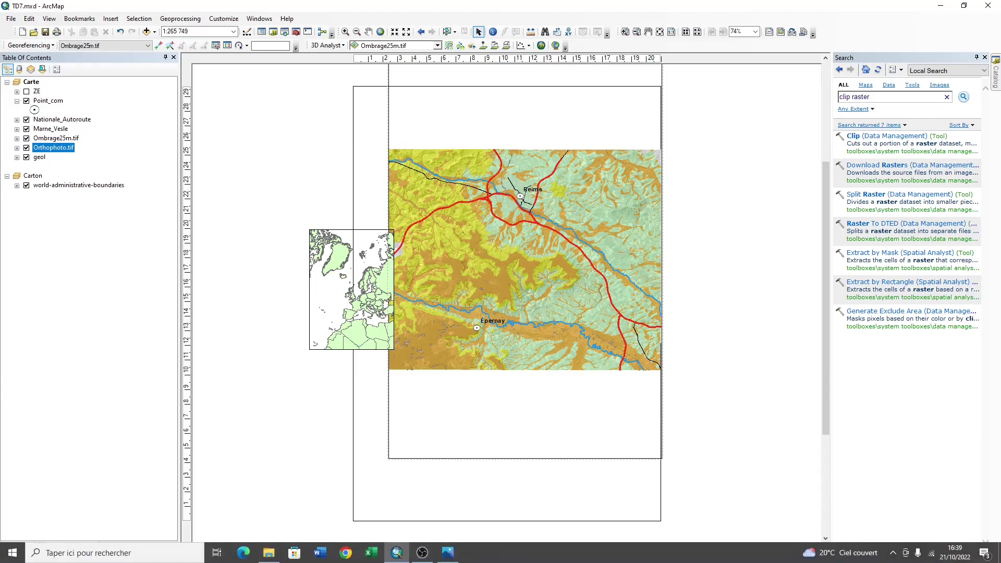
left_click(459, 554)
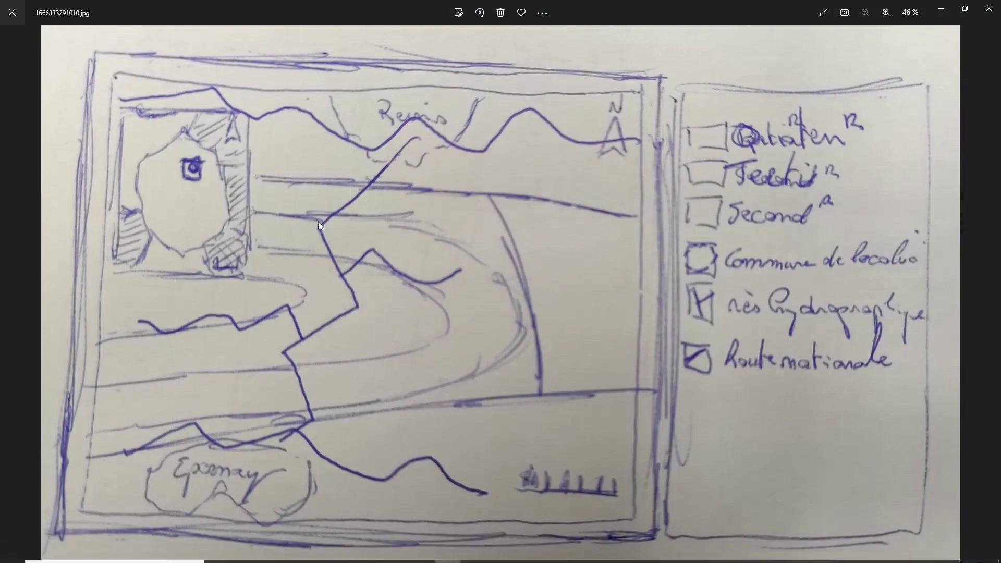
Return to ArcMap and set both the printer paper and the map page orientation to landscape.
left_click(940, 9)
right_click(368, 128)
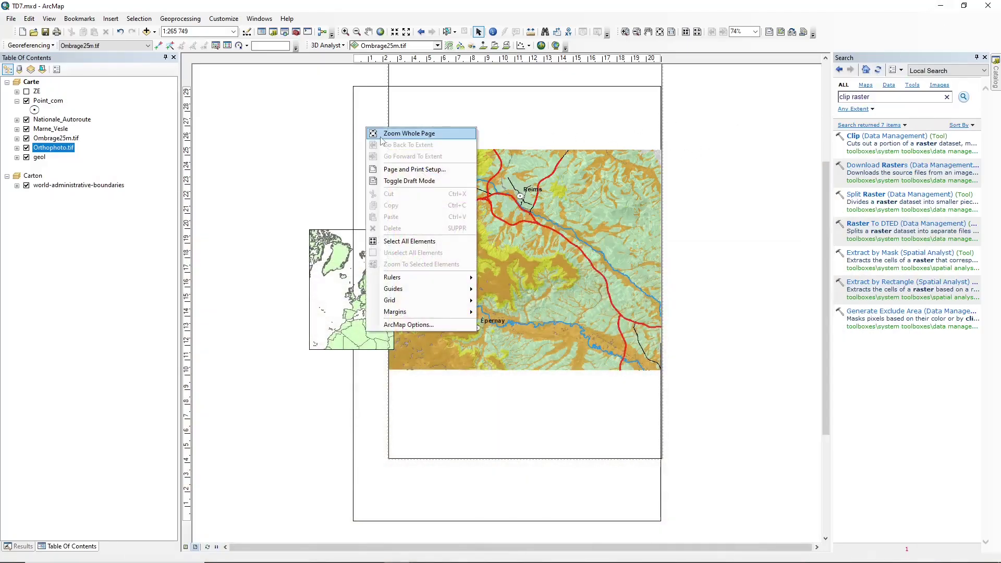
left_click(398, 172)
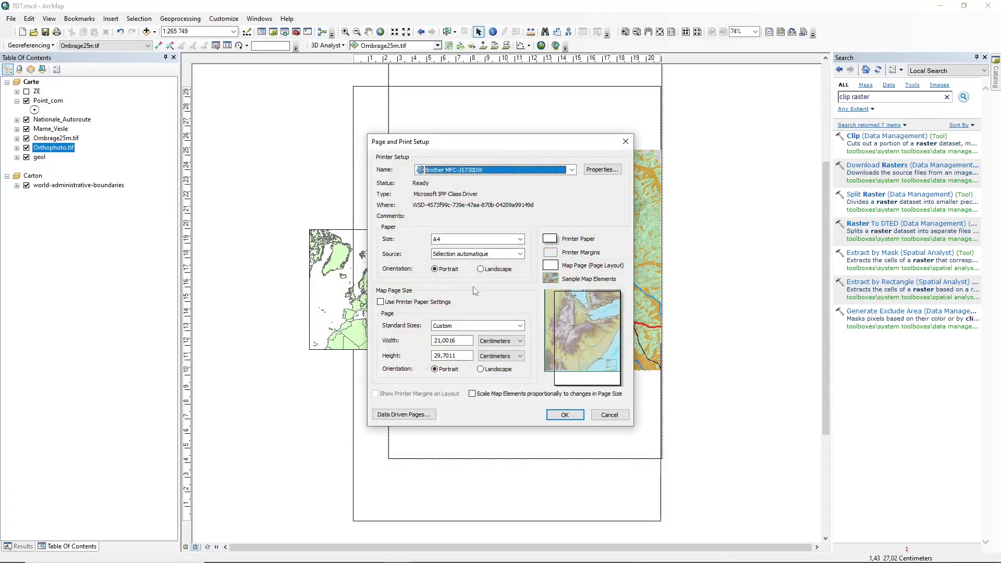
left_click(480, 269)
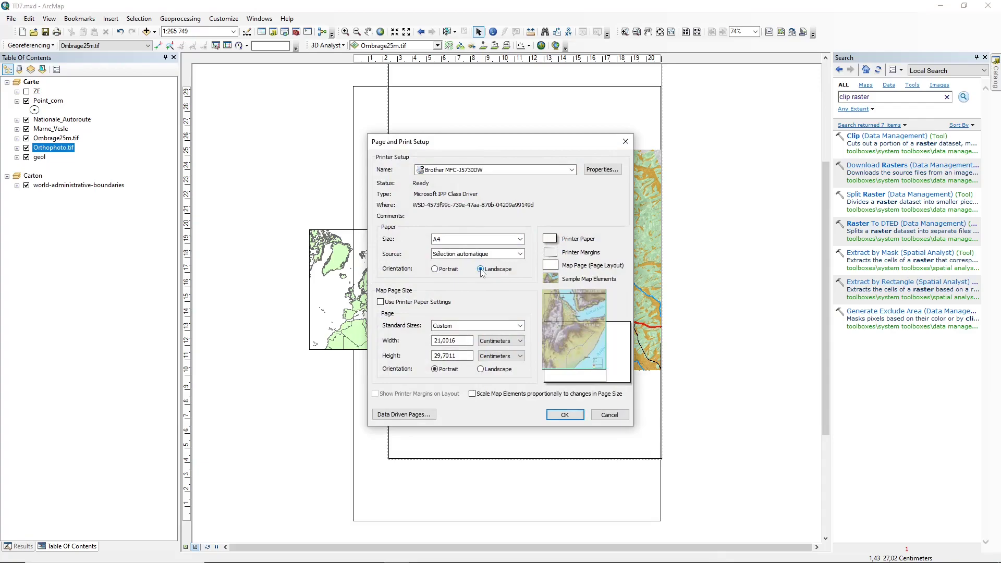
left_click(569, 417)
right_click(348, 122)
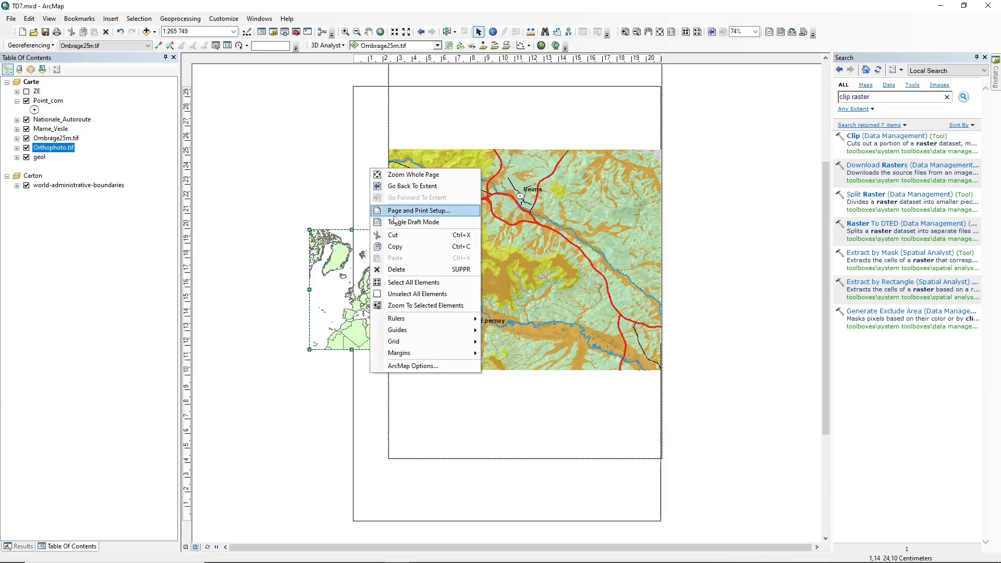
left_click(391, 150)
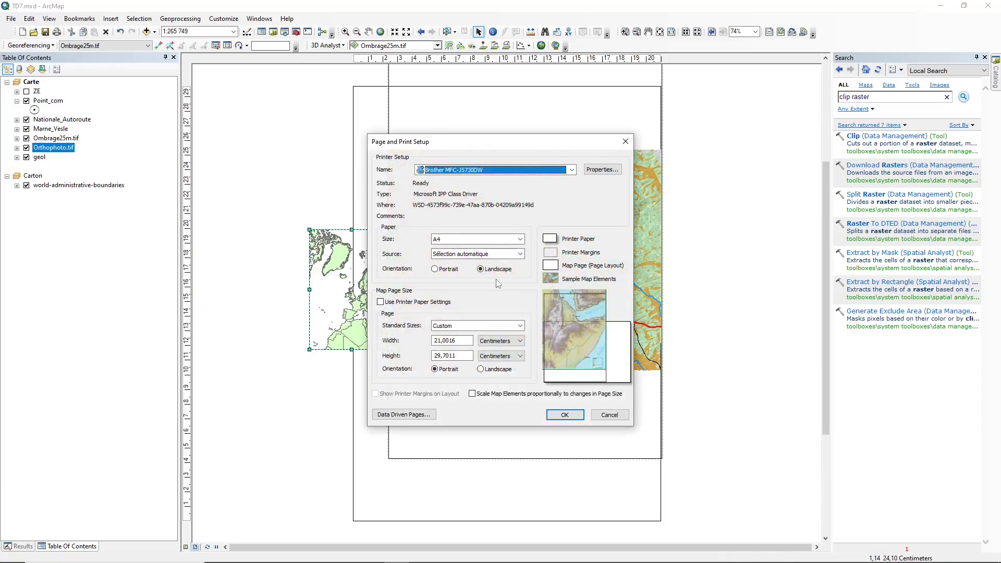
left_click(480, 369)
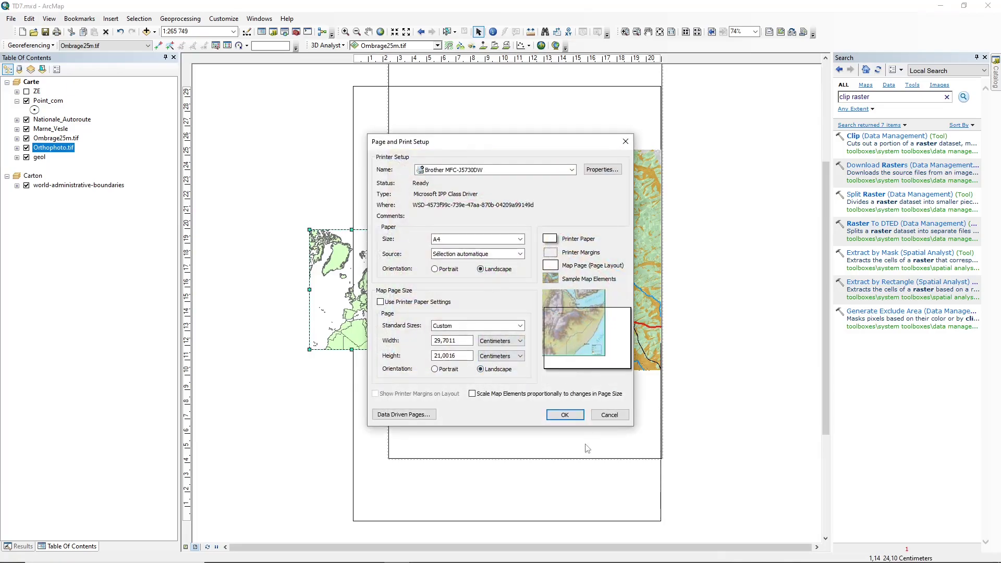
left_click(551, 415)
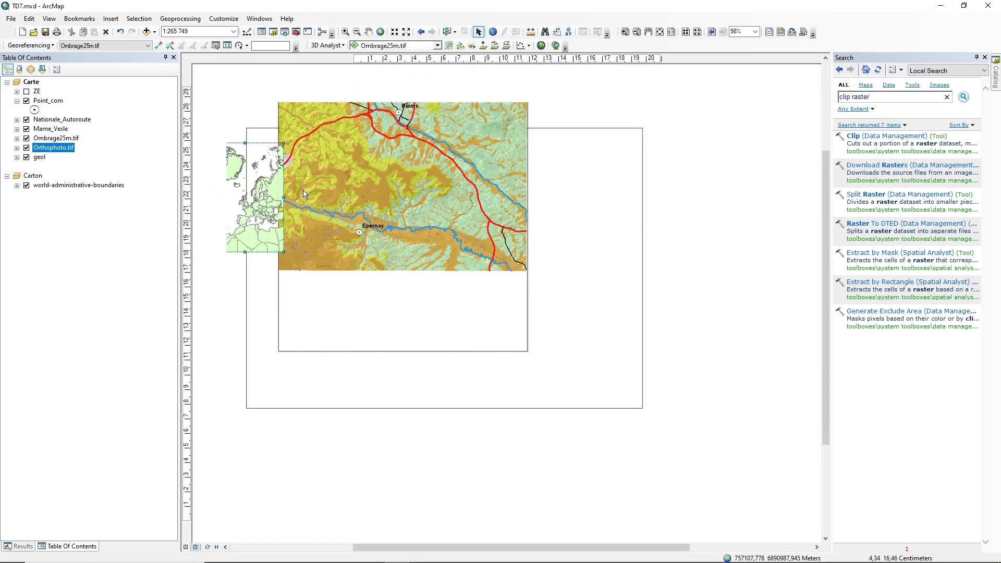
Place two vertical layout guides, one about 0.5 cm from the page's left edge and one near 21 cm.
left_click(258, 67)
left_click(257, 59)
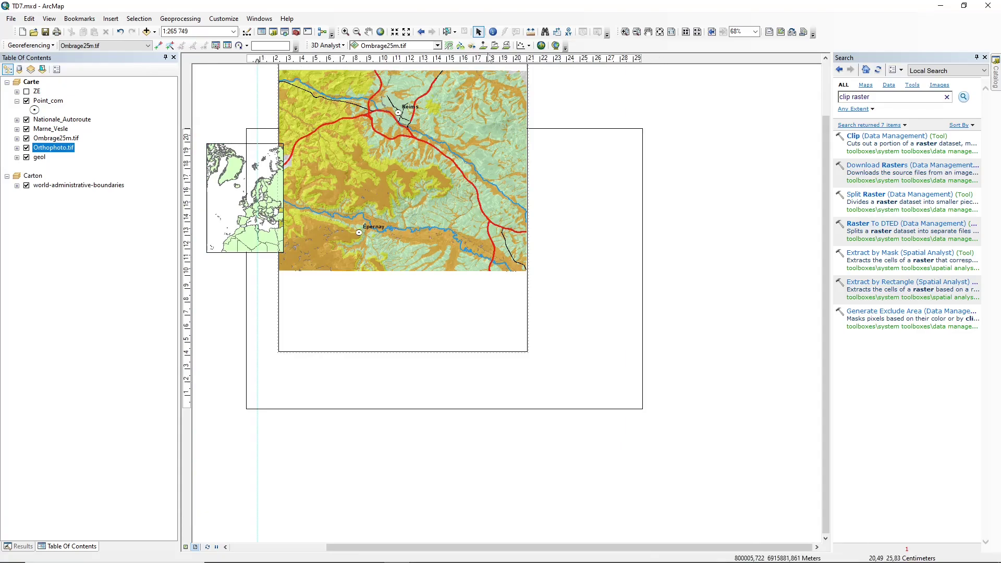
left_click(297, 59)
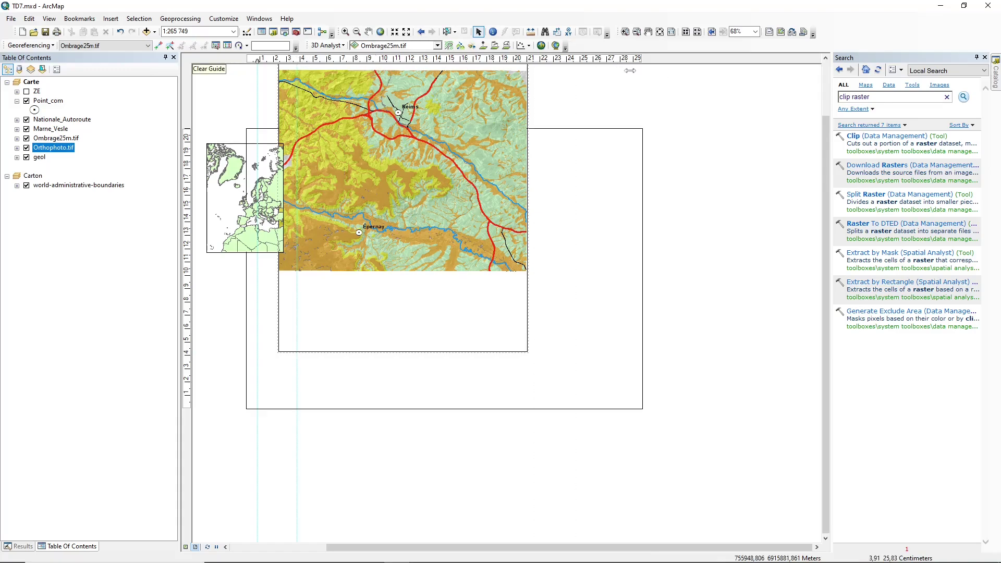
left_click_drag(626, 58, 531, 58)
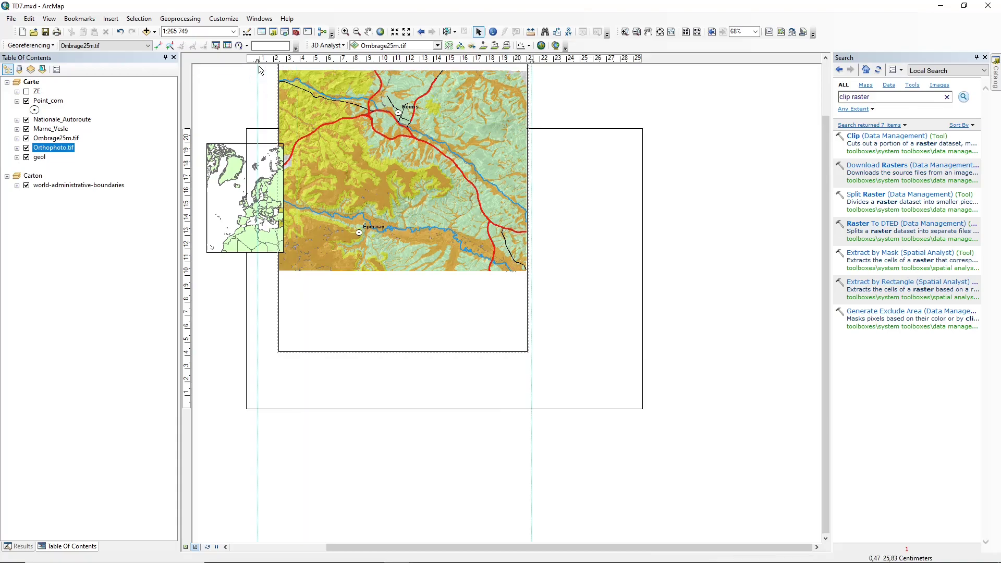
left_click_drag(257, 58, 253, 58)
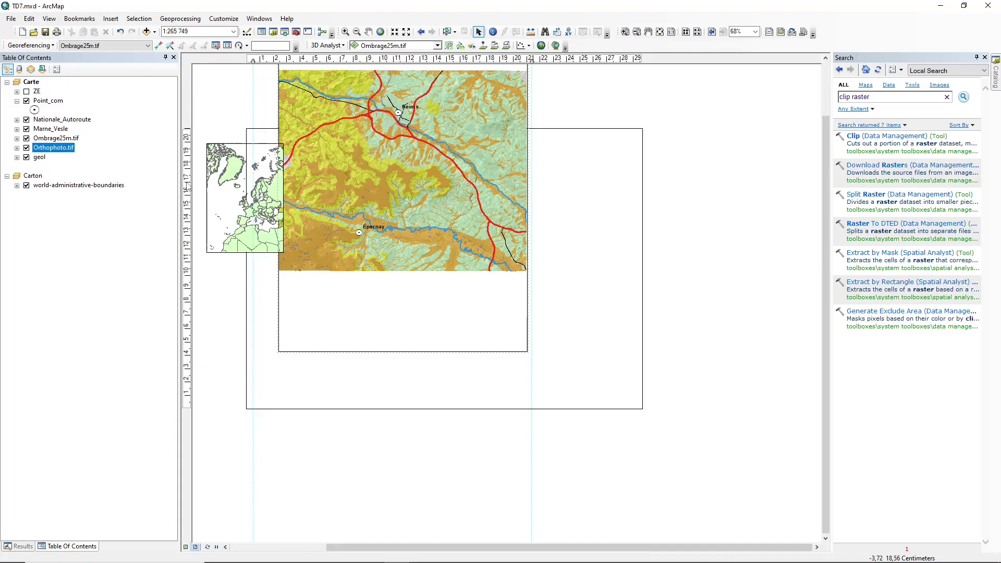
Place two horizontal layout guides, one near 18 cm and one about 0.5 cm above the page's bottom edge.
left_click(187, 140)
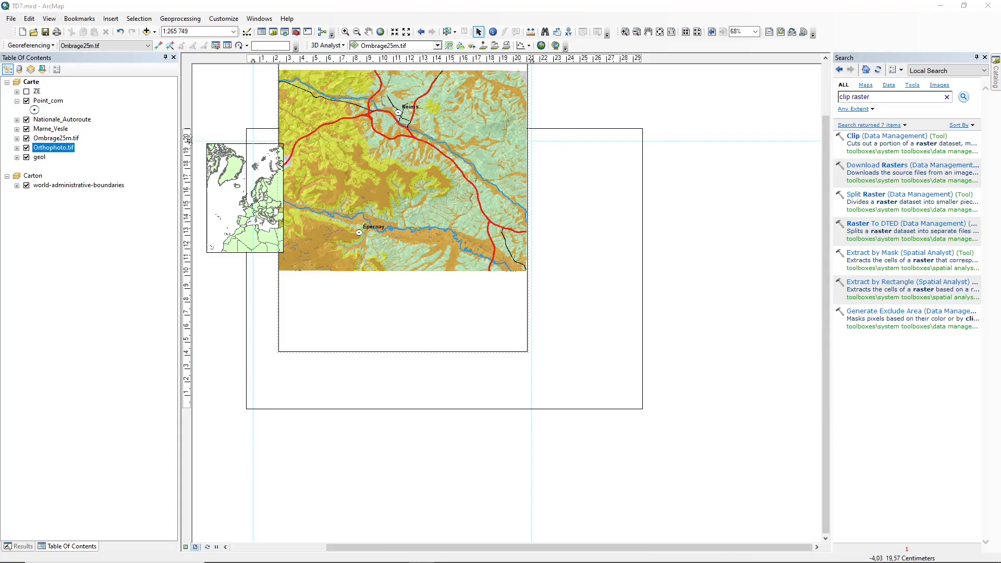
left_click_drag(188, 139, 188, 168)
left_click(187, 404)
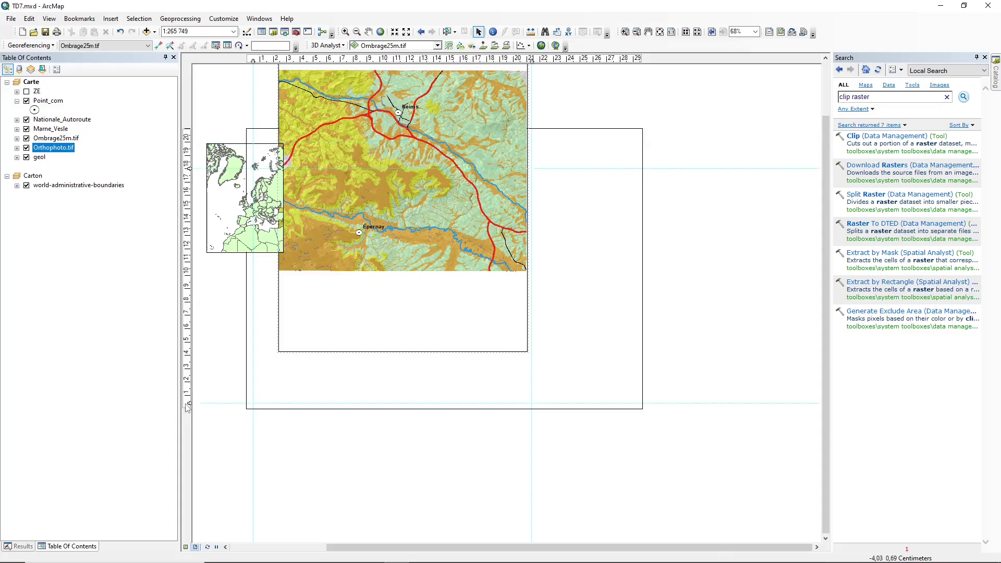
left_click_drag(189, 402, 189, 402)
Move the Carton inset off the page and fit the main map frame to the rectangle formed by the four guides.
left_click(332, 285)
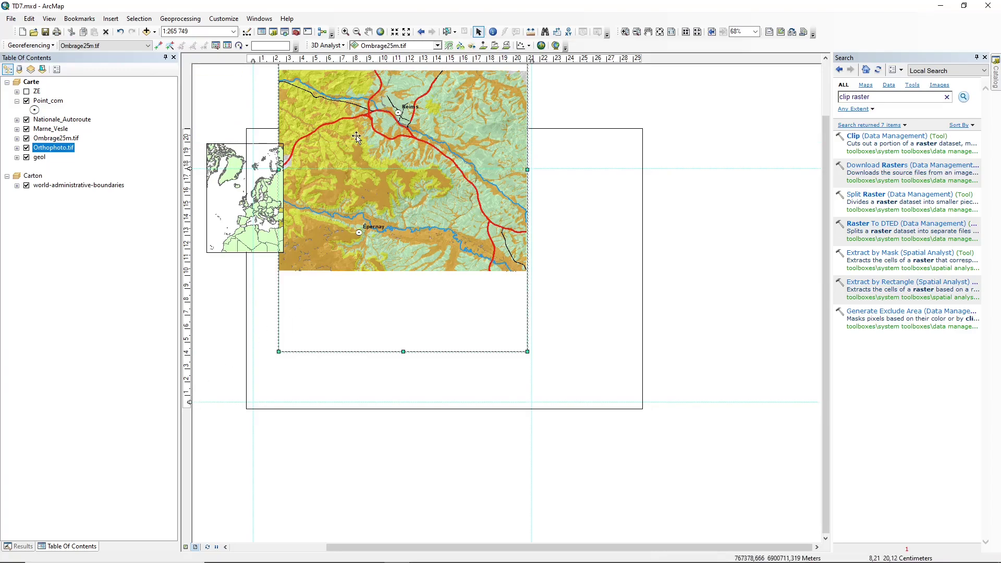
left_click(235, 157)
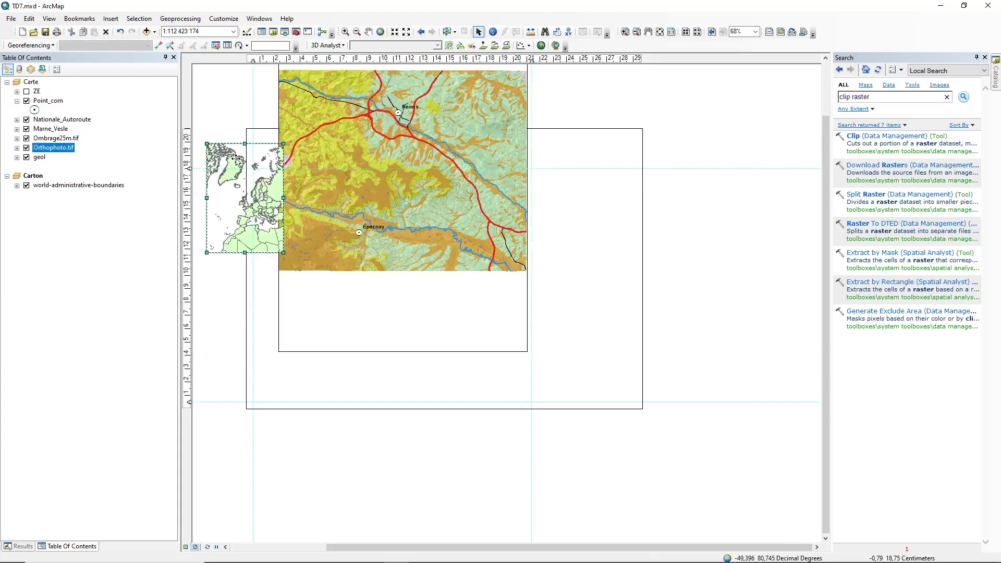
left_click_drag(245, 161, 701, 82)
left_click(394, 123)
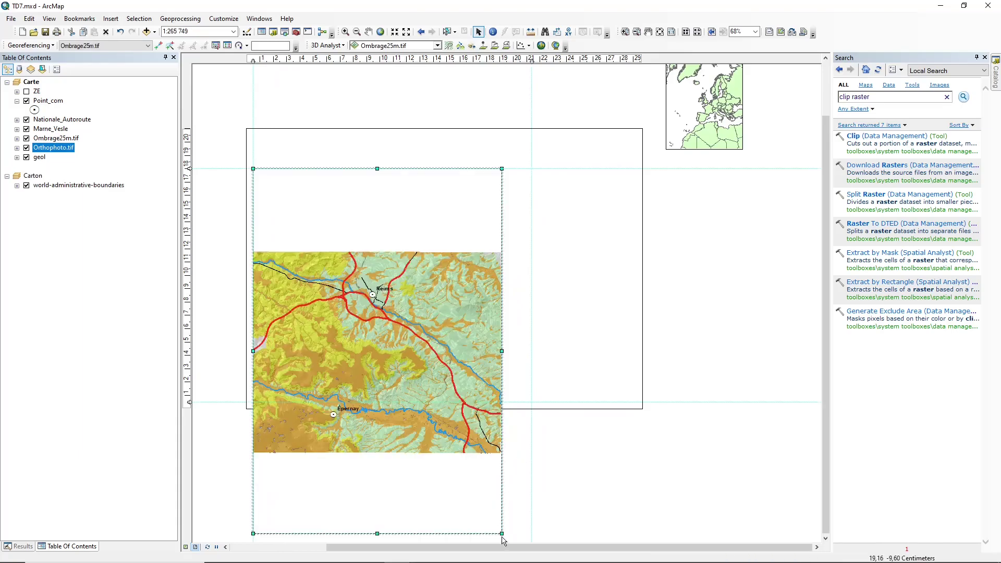
left_click_drag(501, 533, 529, 402)
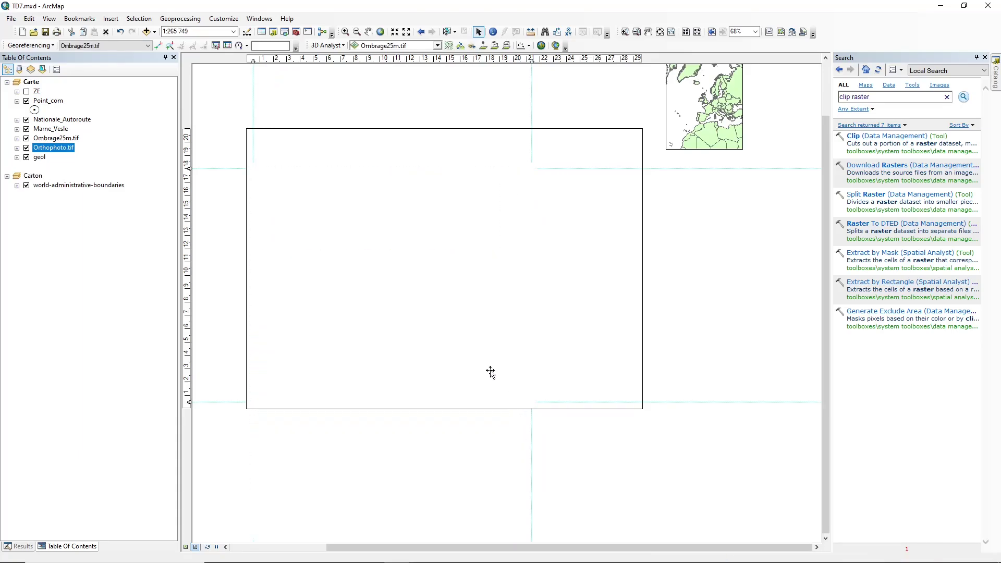
Enlarge the main map to 1:182 702 and recentre it so it fills the frame with Reims and Épernay inside.
left_click(345, 31)
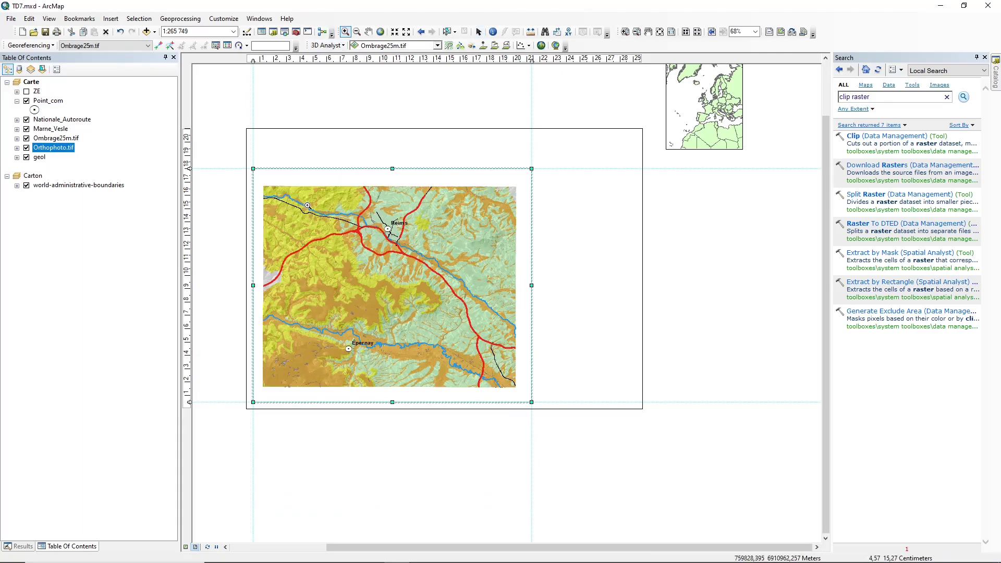
left_click_drag(307, 205, 485, 362)
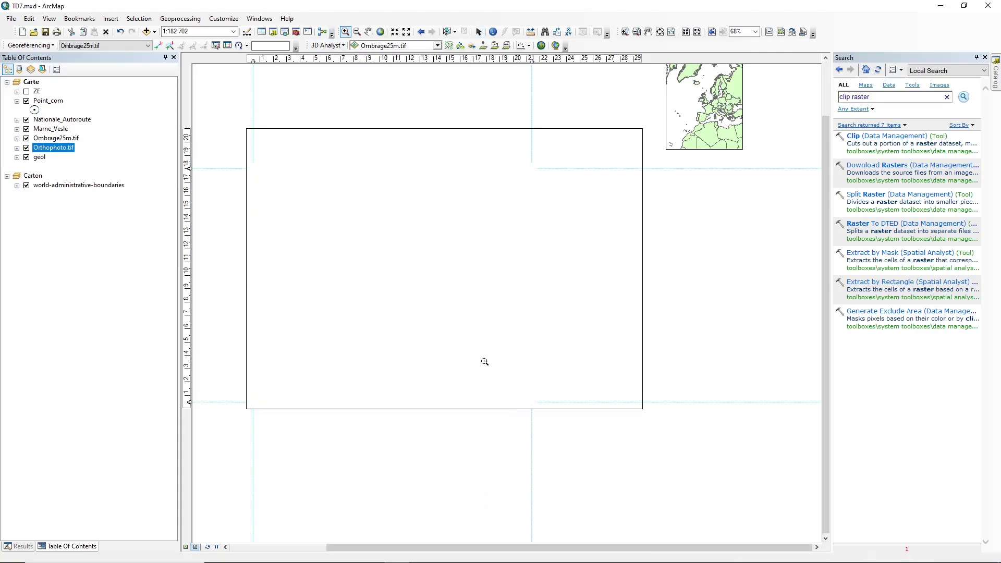
left_click(368, 32)
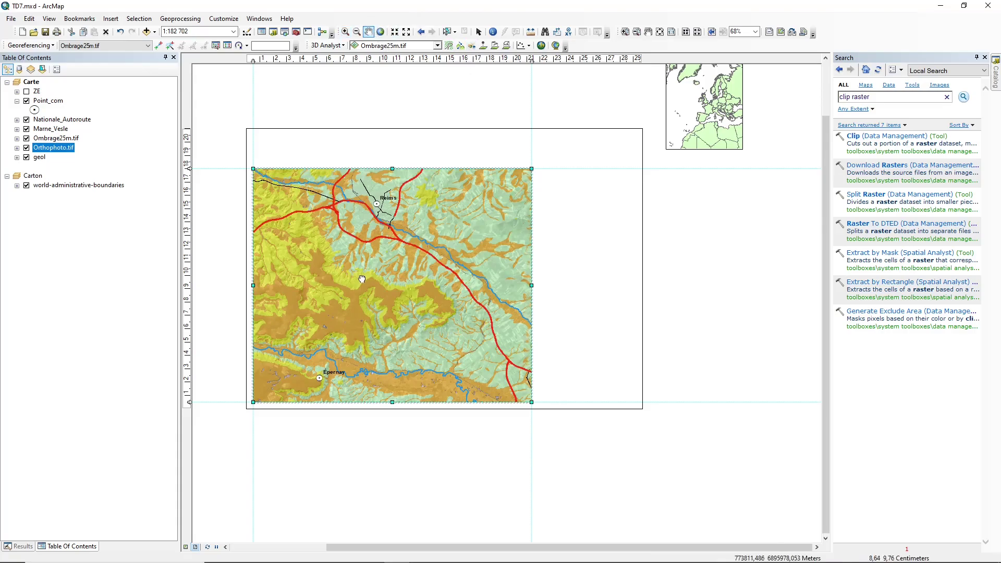
left_click_drag(360, 273, 373, 268)
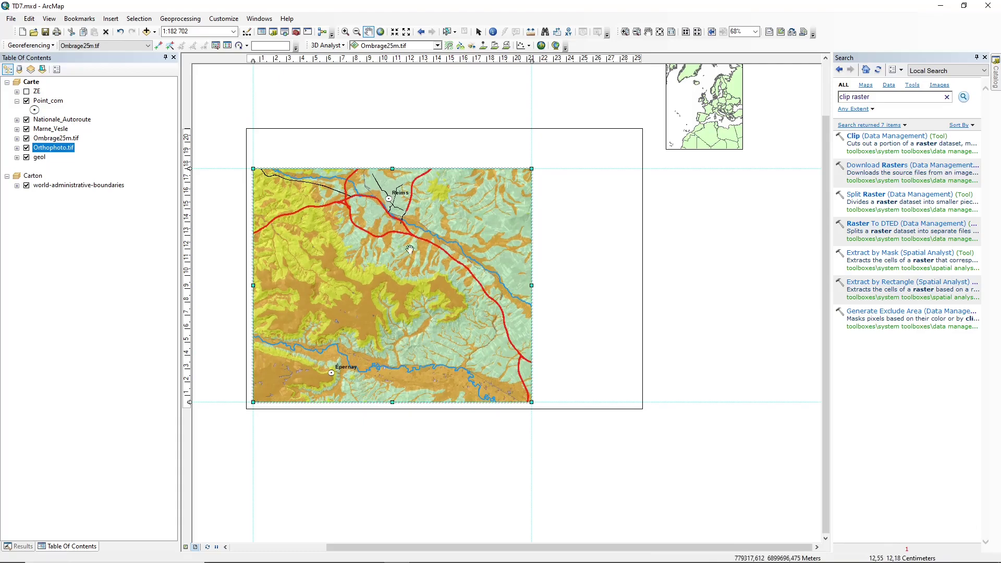
mouse_move(390, 262)
left_mouse_down()
mouse_move(399, 263)
mouse_move(390, 270)
left_mouse_up()
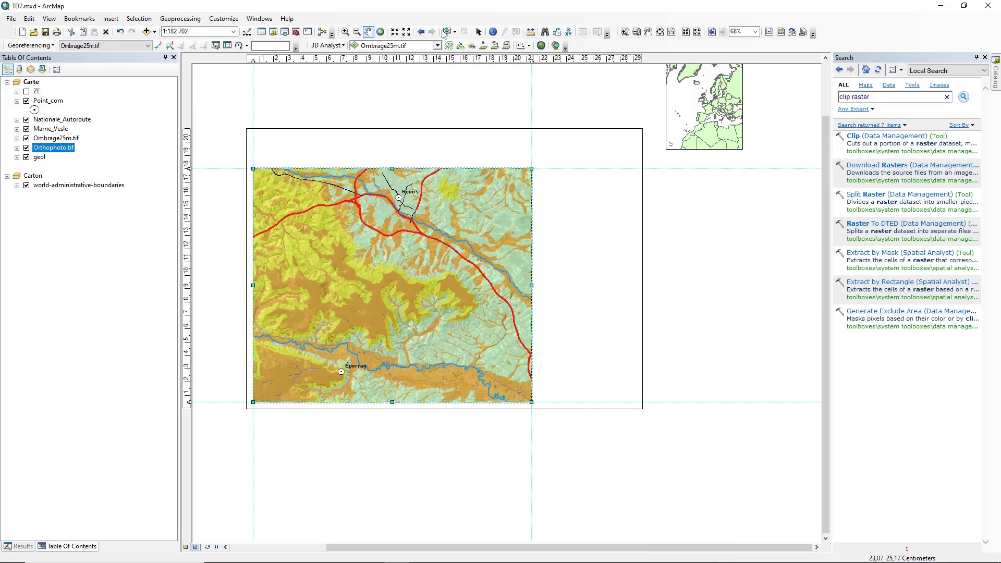
Place the Carton inset inside the upper-left corner of the main map frame.
left_click(478, 32)
left_click(678, 123)
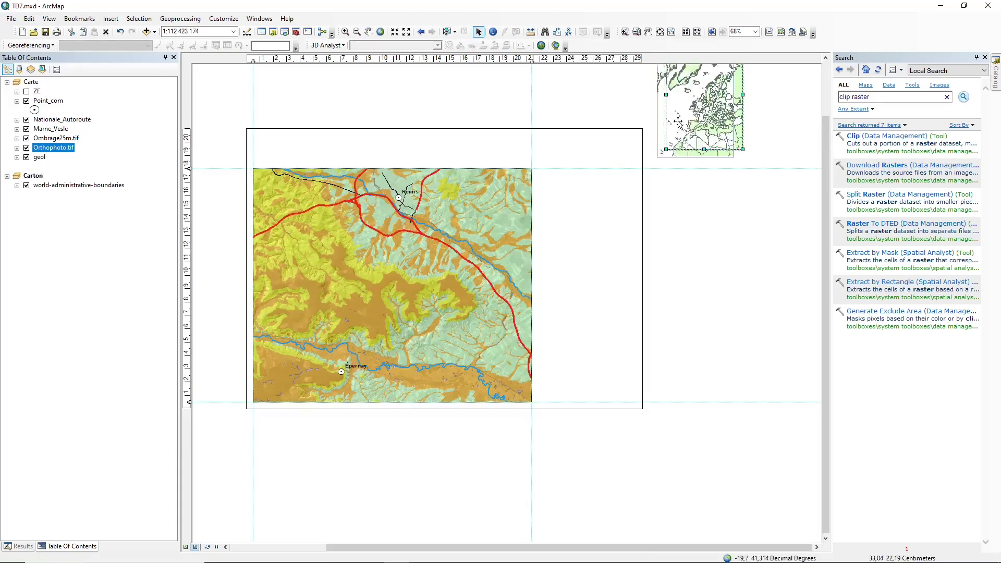
left_click_drag(677, 123, 292, 246)
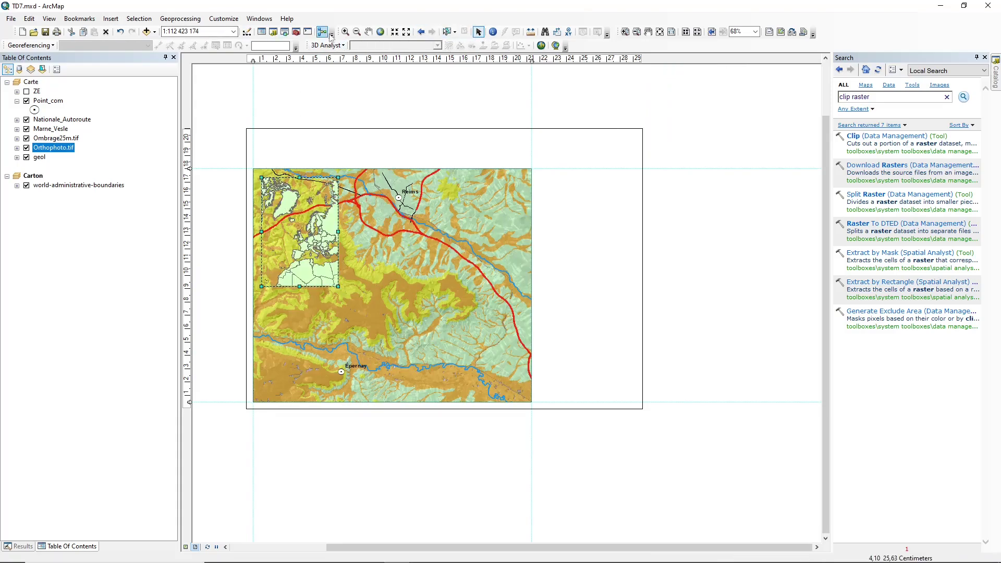
Zoom the Carton inset in on France and set its scale to 1:20 000 000.
left_click(345, 32)
left_click_drag(292, 236, 317, 262)
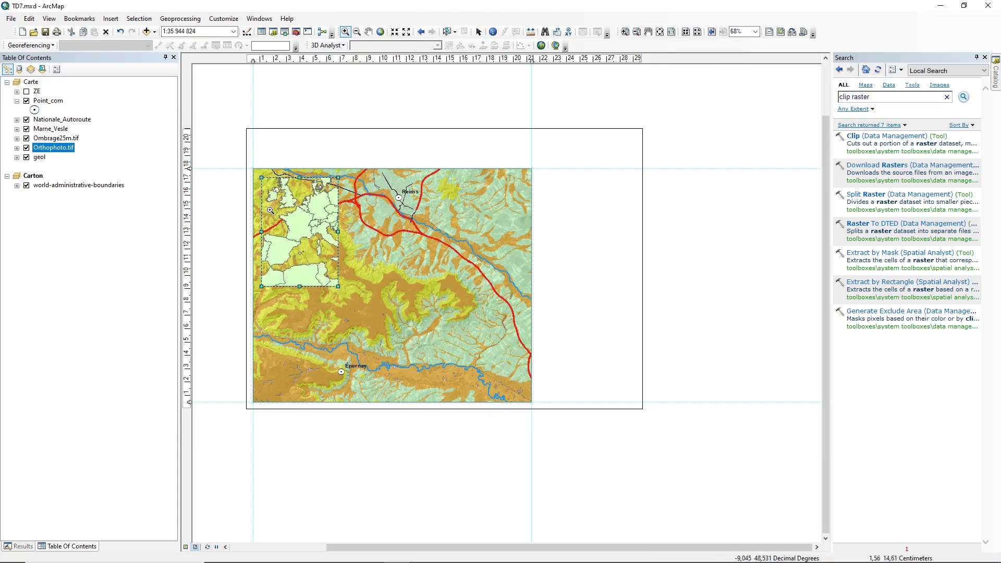
left_click(309, 237)
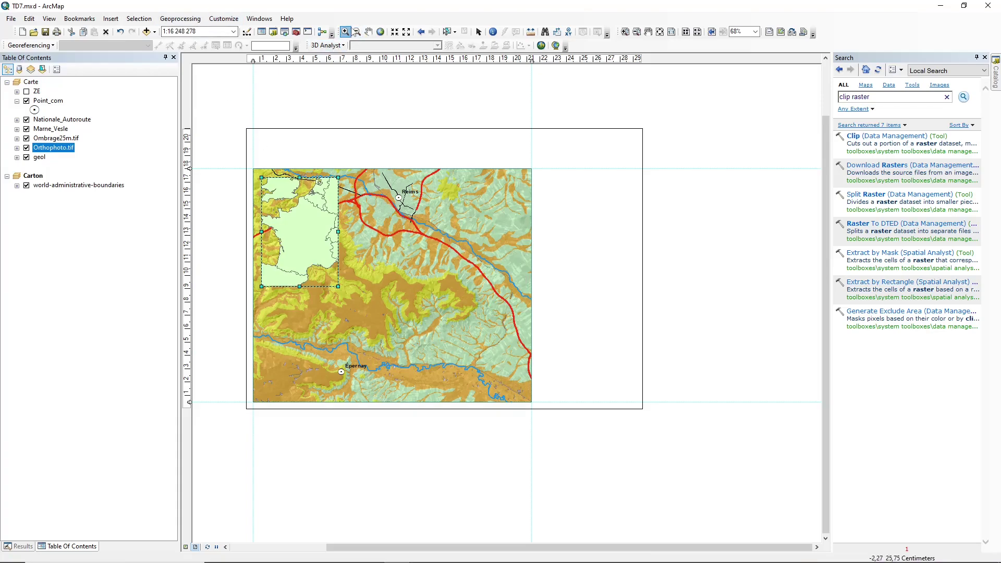
left_click(301, 210)
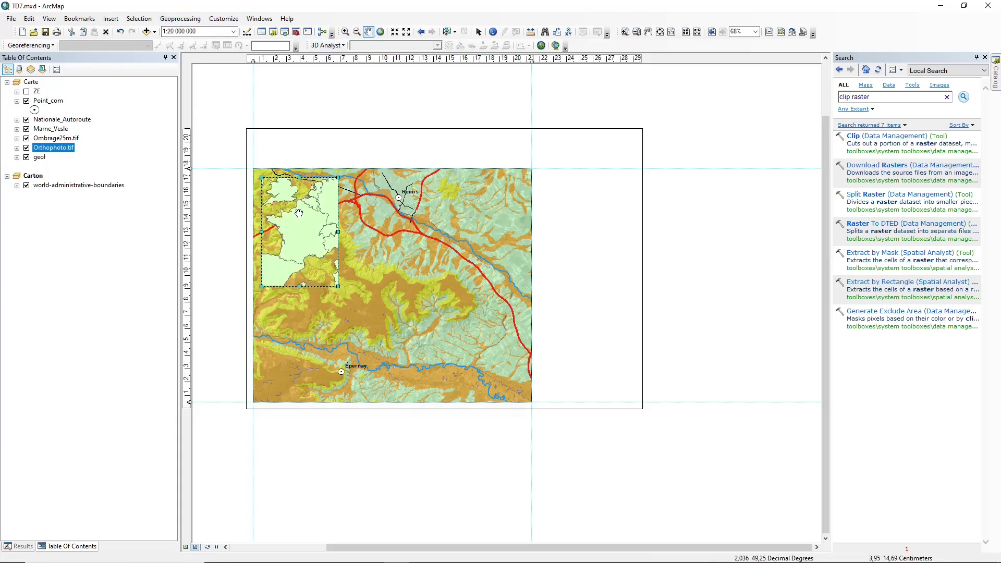
Shorten the Carton frame from its bottom edge and recentre France within it.
left_click(478, 32)
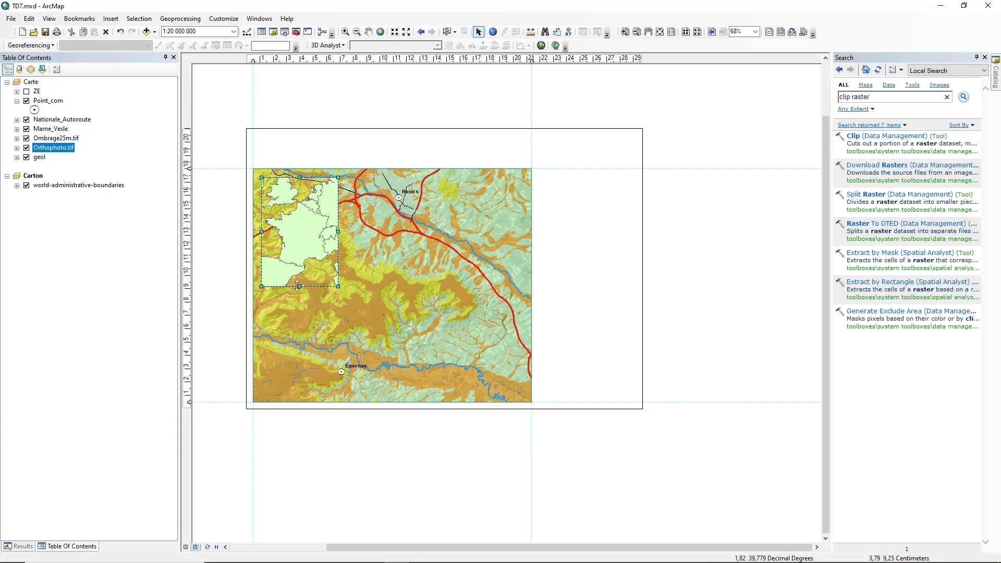
left_click_drag(297, 285, 301, 220)
left_click(368, 32)
left_click(479, 32)
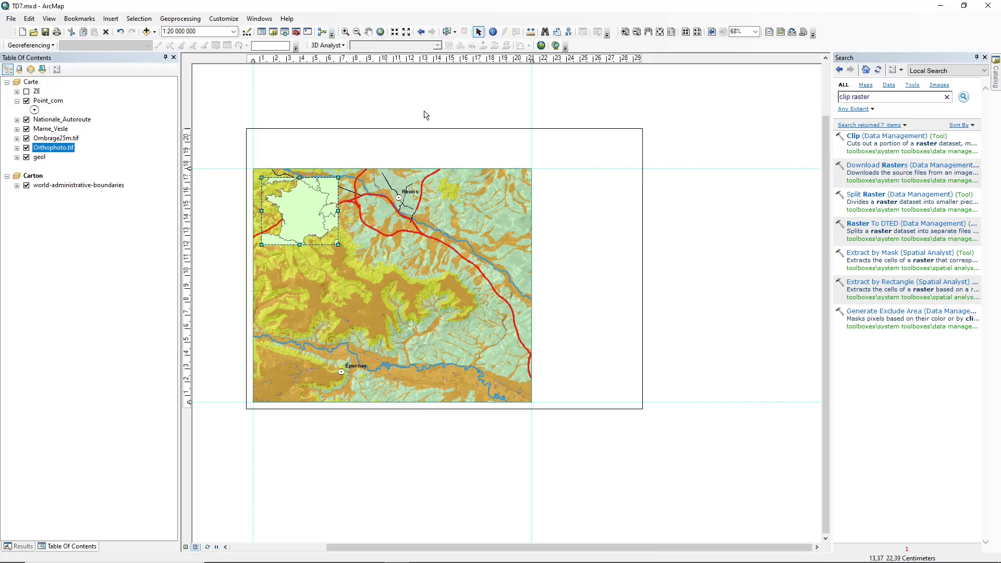
double_click(295, 228)
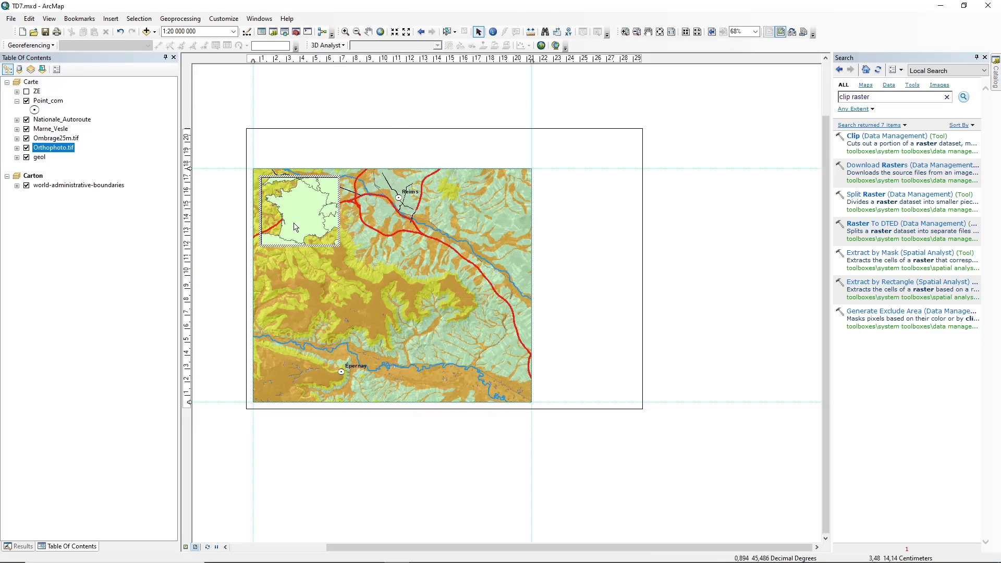
right_click(290, 213)
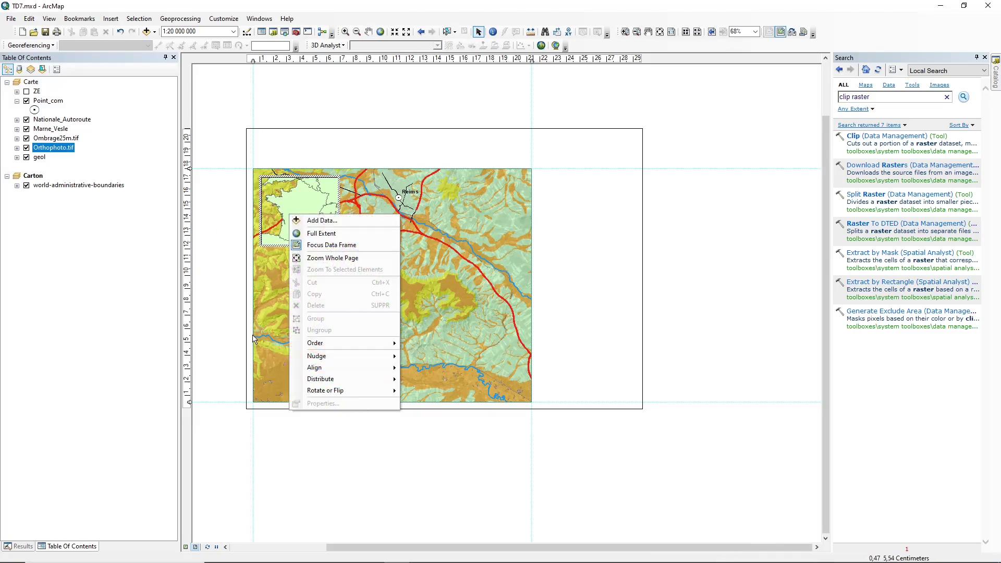
left_click(253, 338)
Give the Carton data frame a Blue background.
right_click(290, 229)
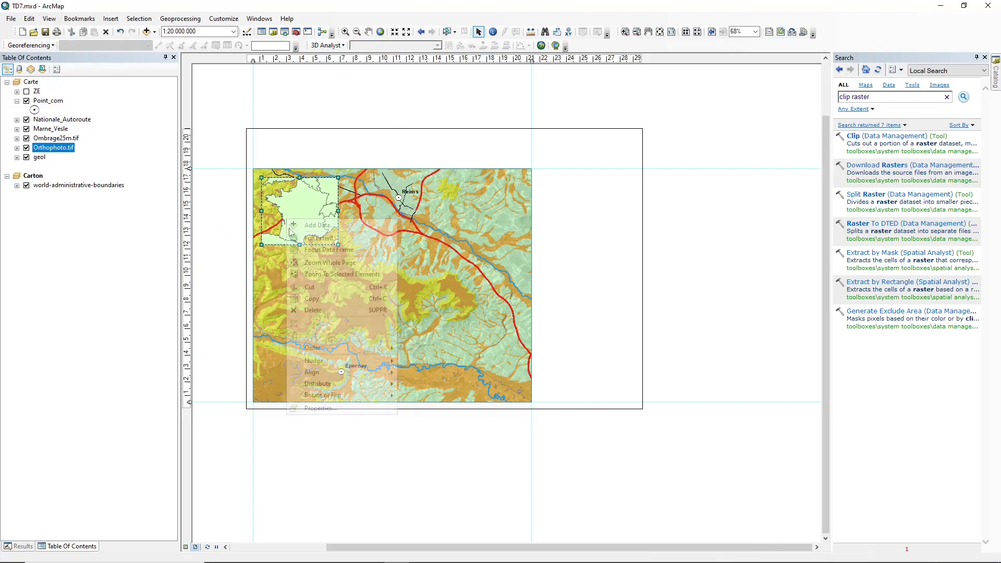
left_click(327, 409)
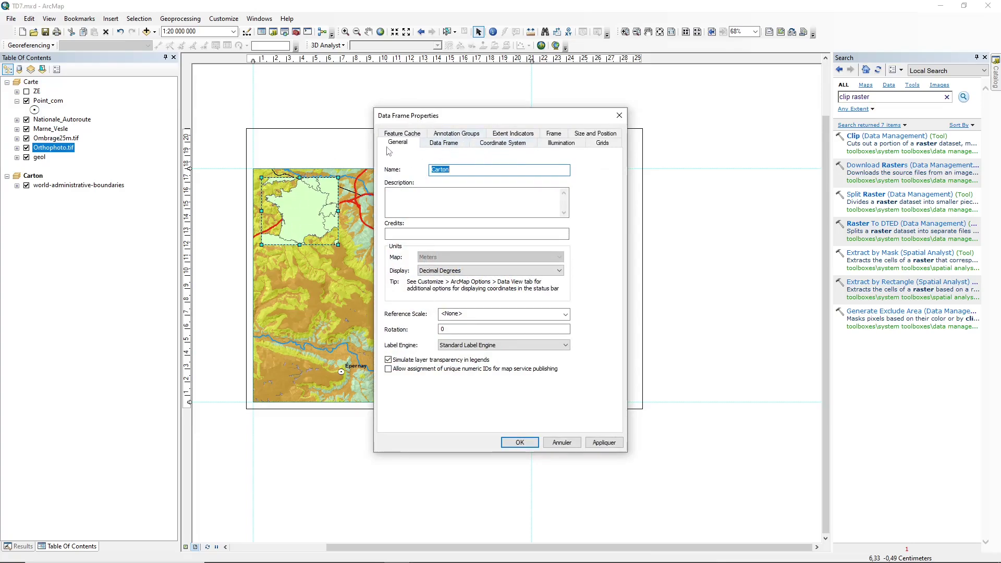
left_click(591, 134)
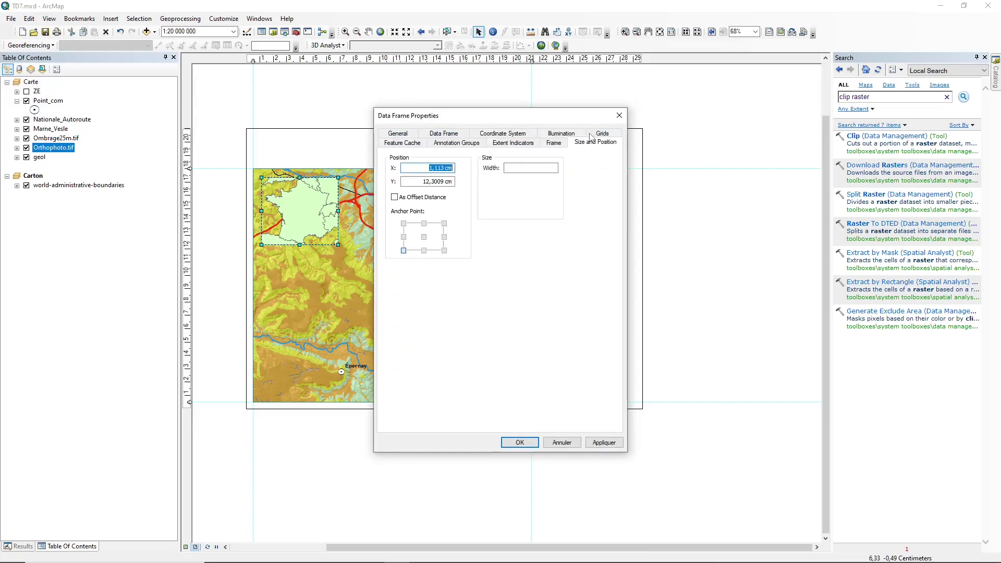
left_click(555, 144)
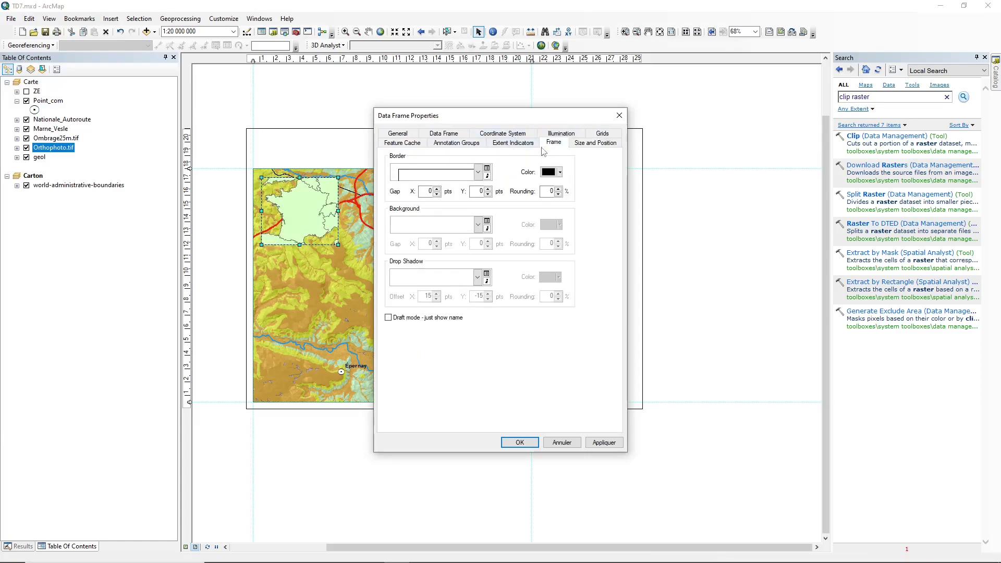
left_click(468, 232)
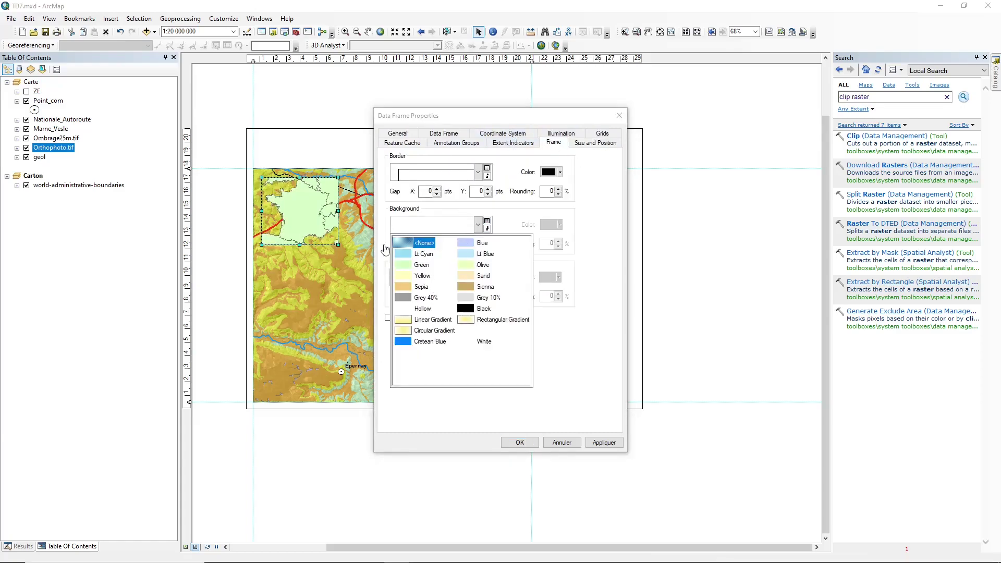
left_click(466, 244)
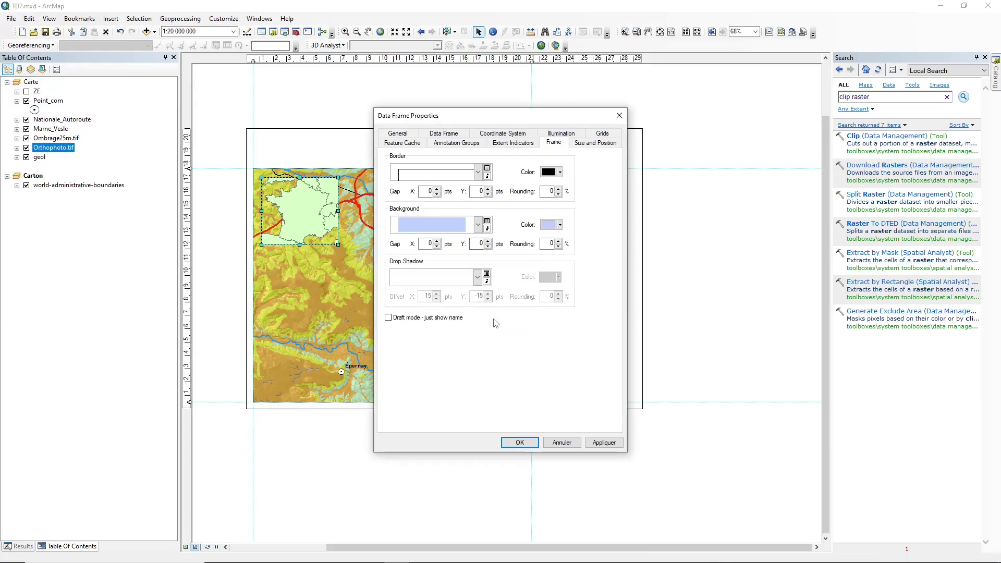
left_click(520, 442)
left_click(424, 314)
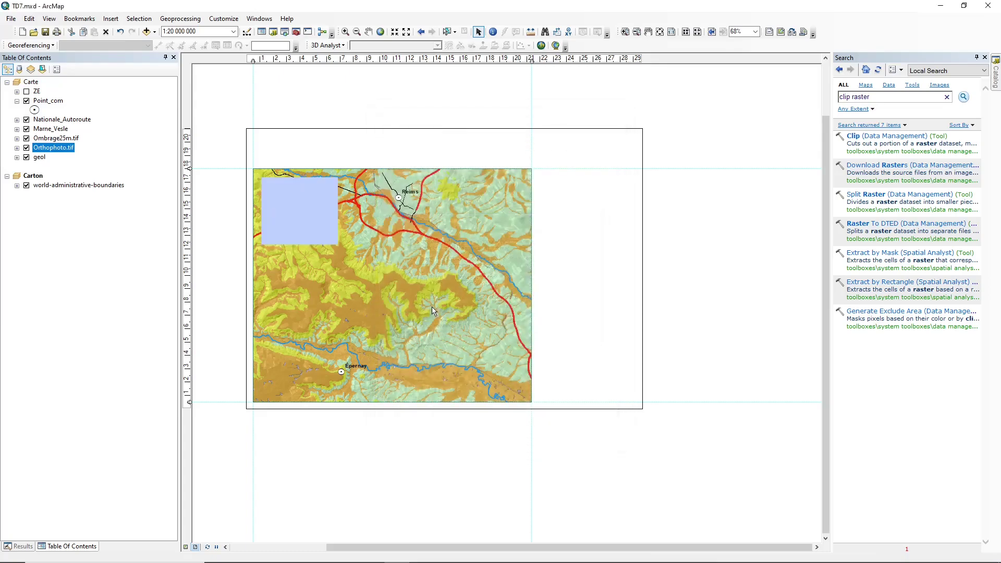
left_click(17, 186)
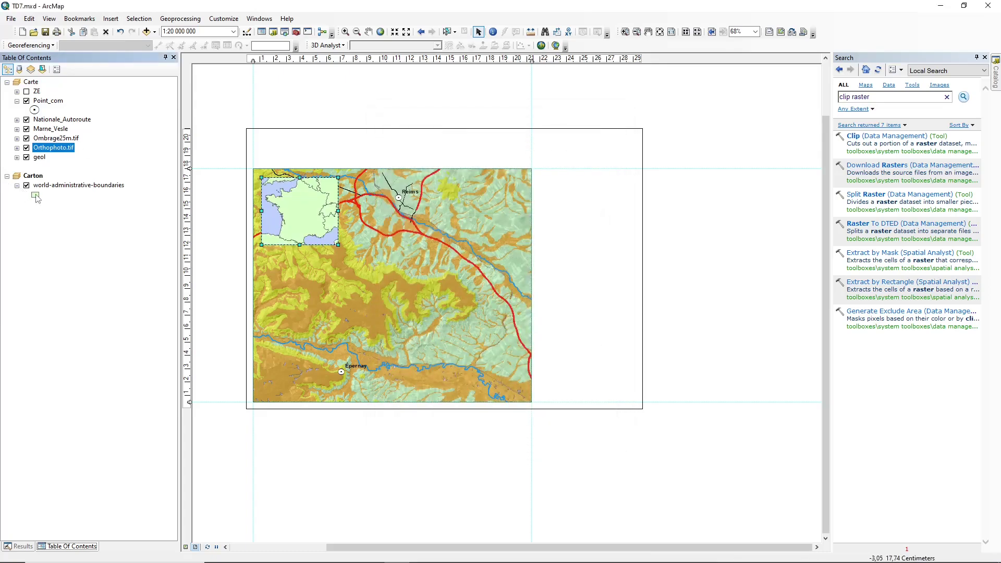
left_click(36, 195)
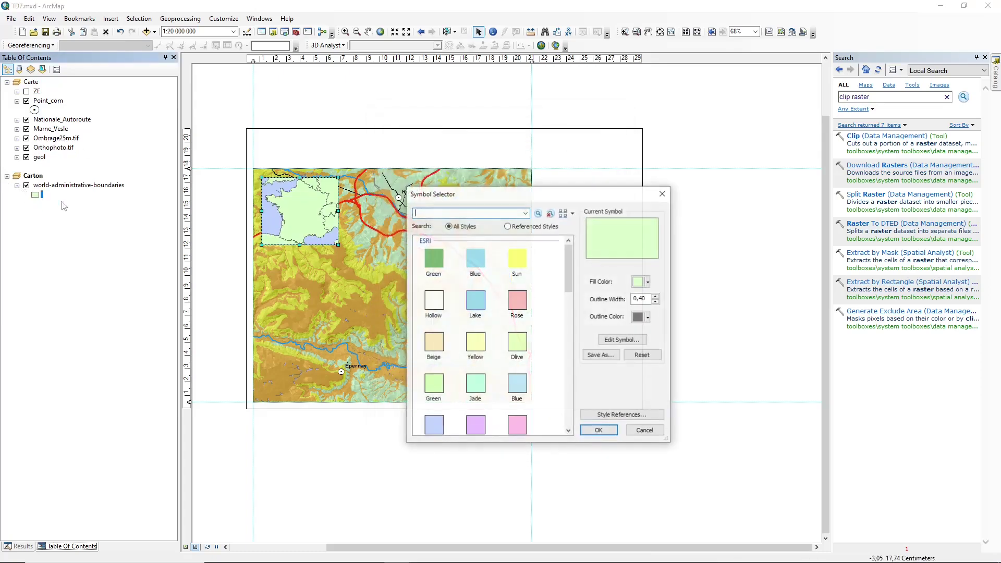
left_click(662, 194)
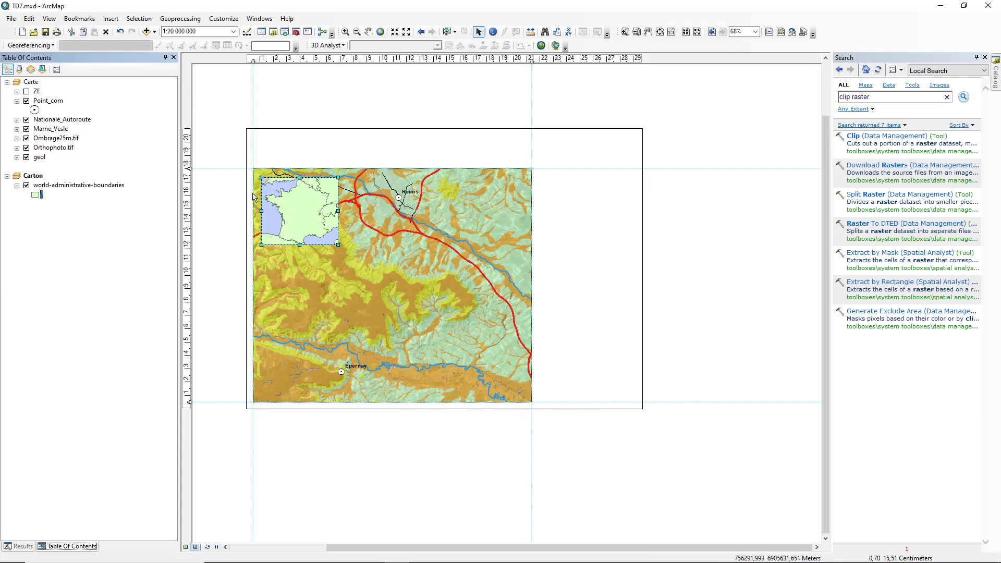
double_click(67, 185)
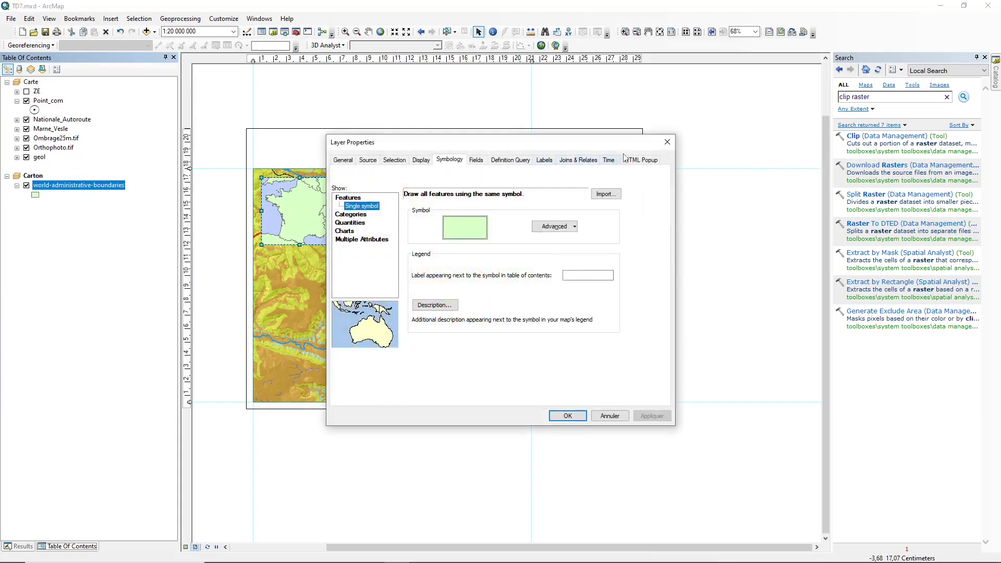
left_click(667, 141)
Examine the world-administrative-boundaries attribute table for a field holding the French country names.
right_click(70, 187)
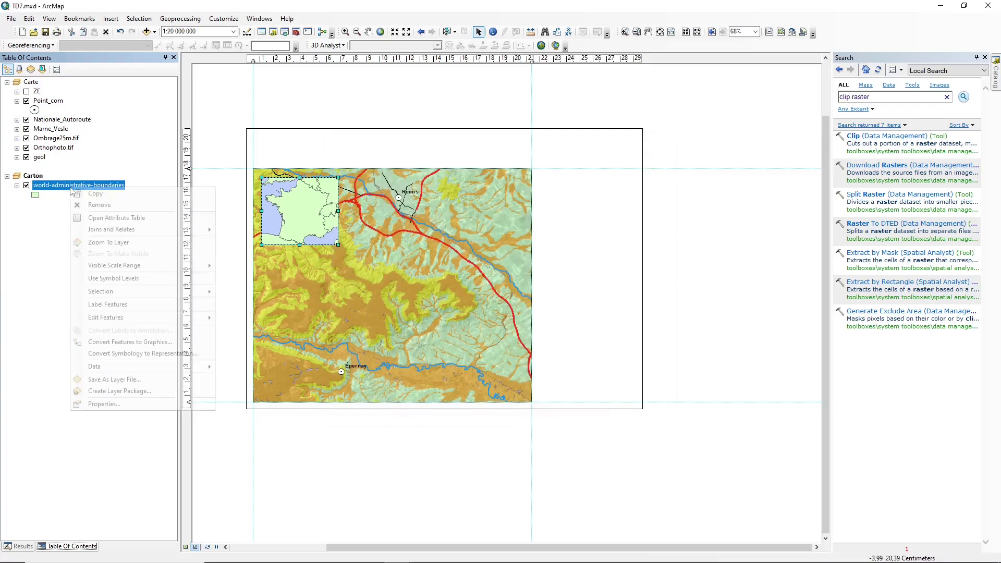
left_click(104, 215)
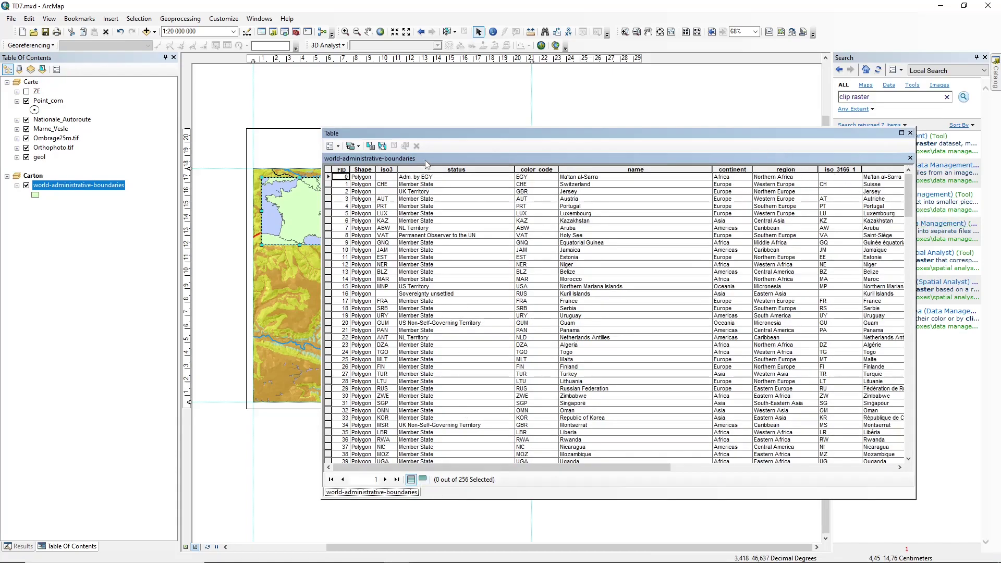
left_click_drag(489, 469, 694, 469)
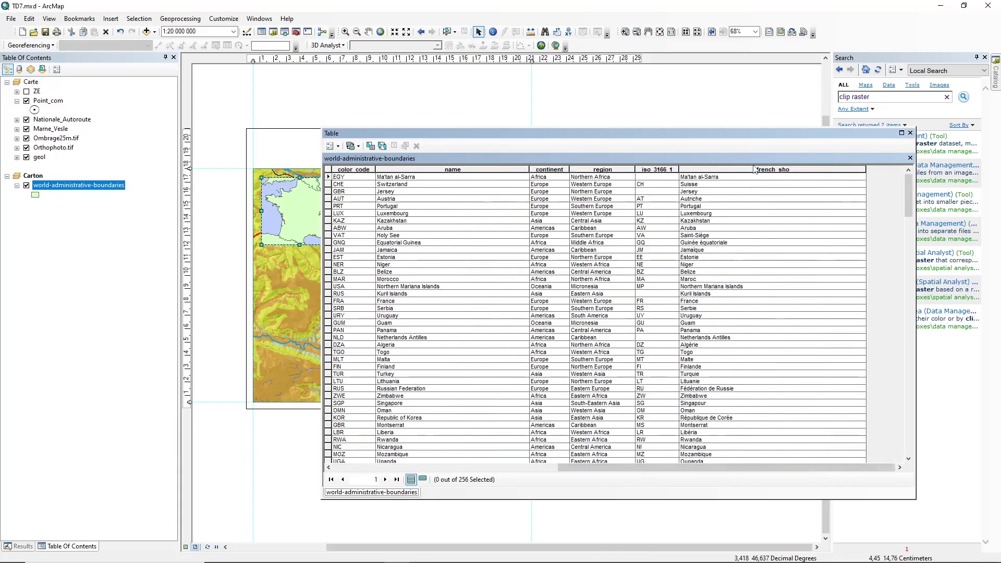
left_click(755, 171)
left_click_drag(914, 194, 919, 173)
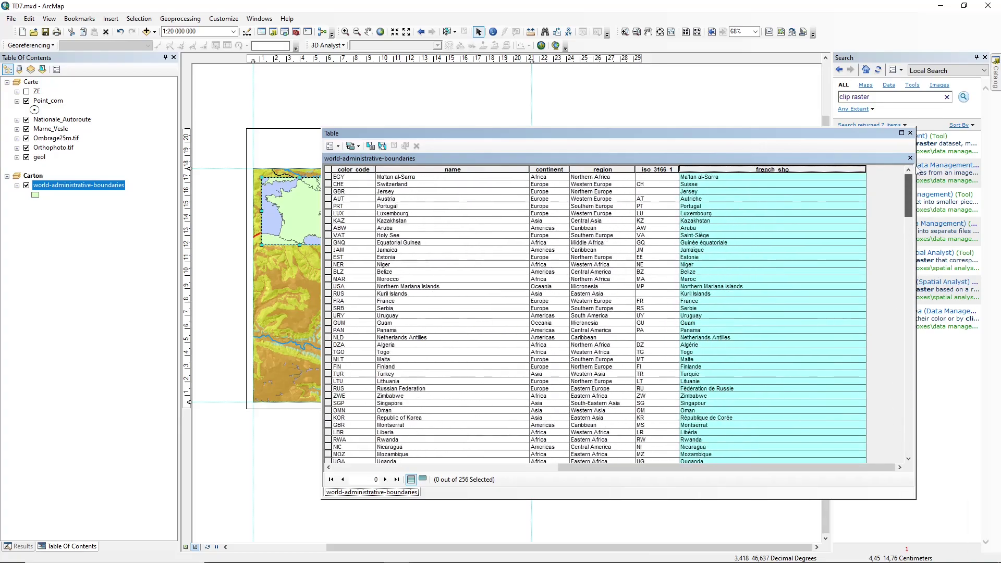
left_click(910, 133)
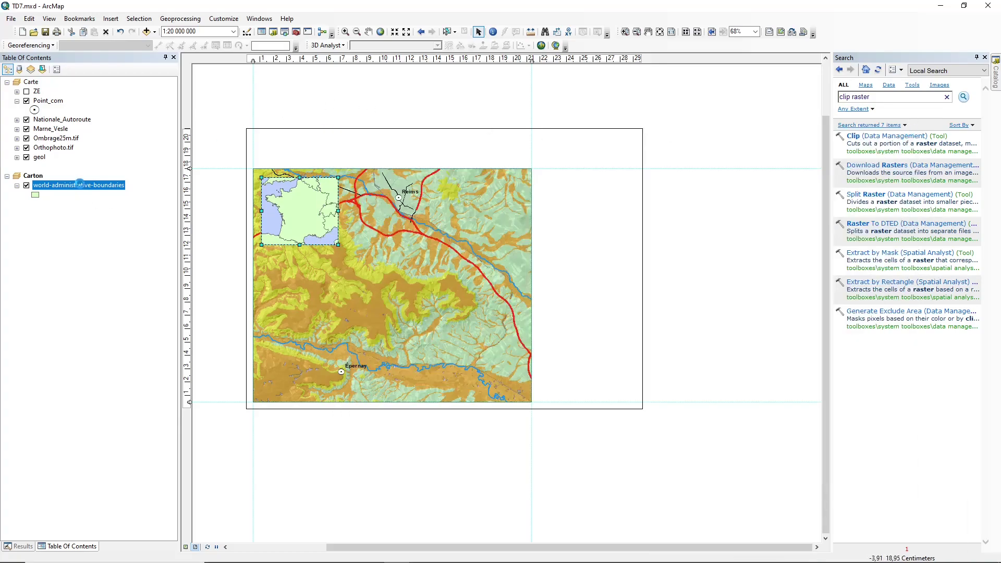
Symbolize world-administrative-boundaries by unique values of french_sho, adding all values and excluding the all other values class.
double_click(79, 185)
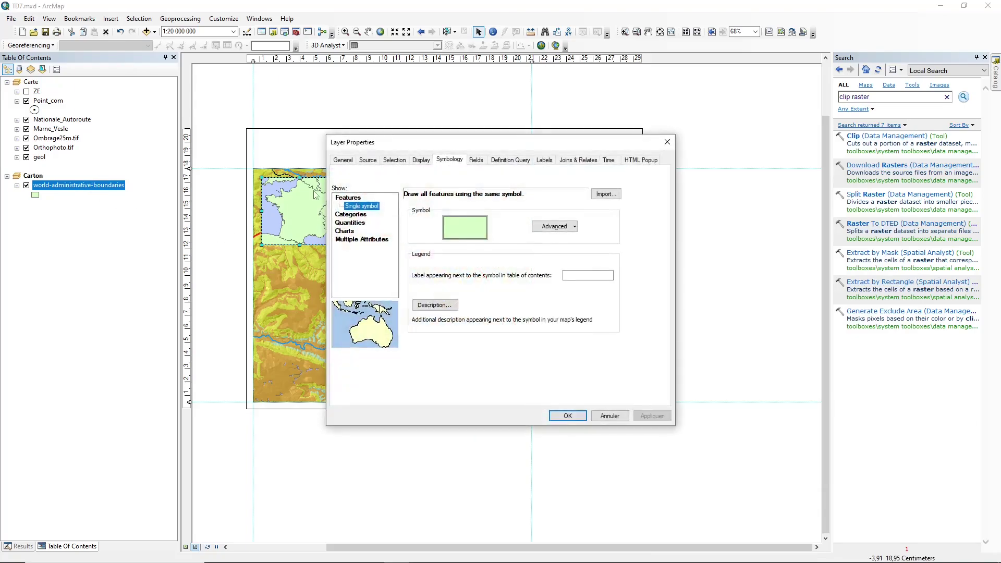
left_click(355, 223)
left_click(350, 214)
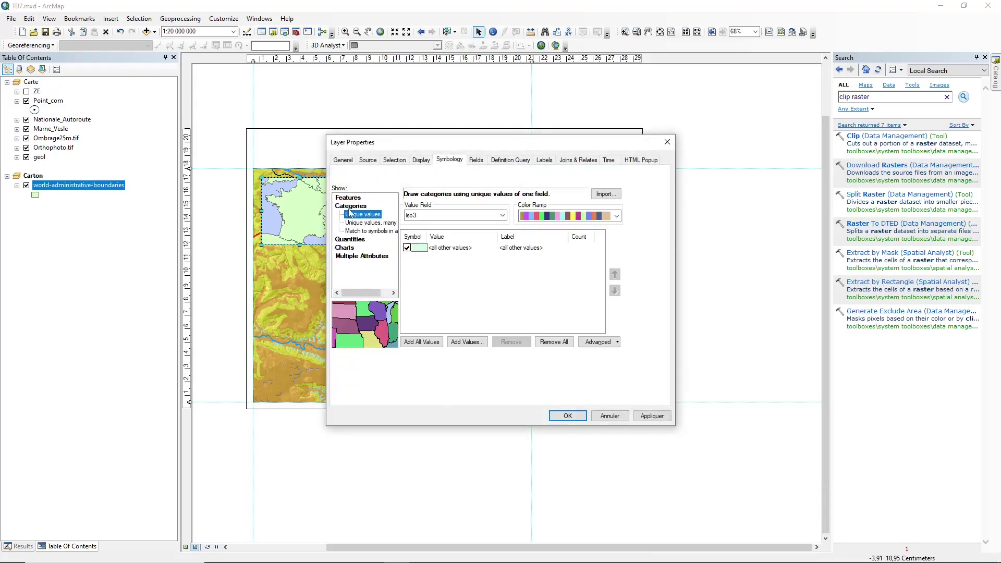
left_click(433, 215)
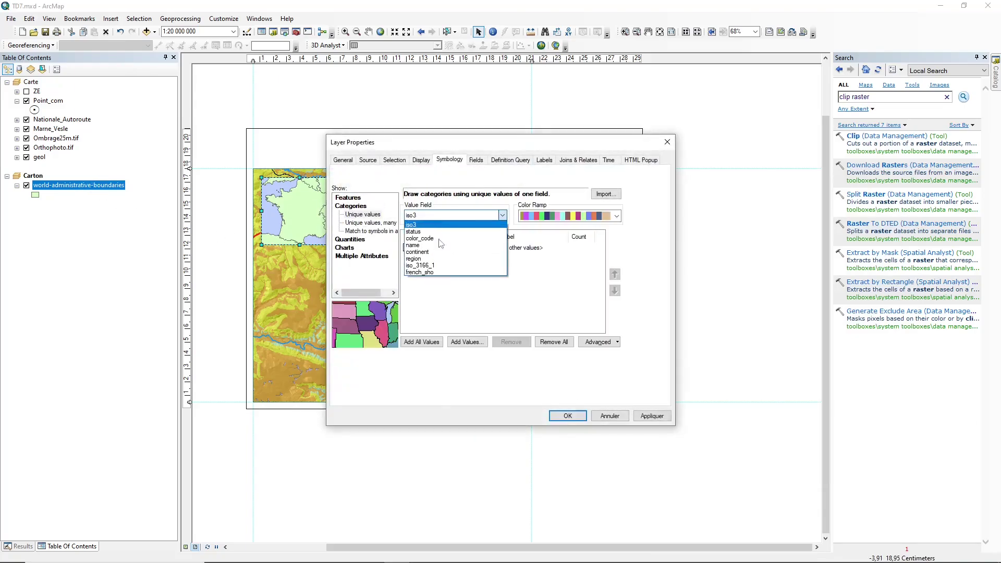
left_click(426, 273)
left_click(420, 342)
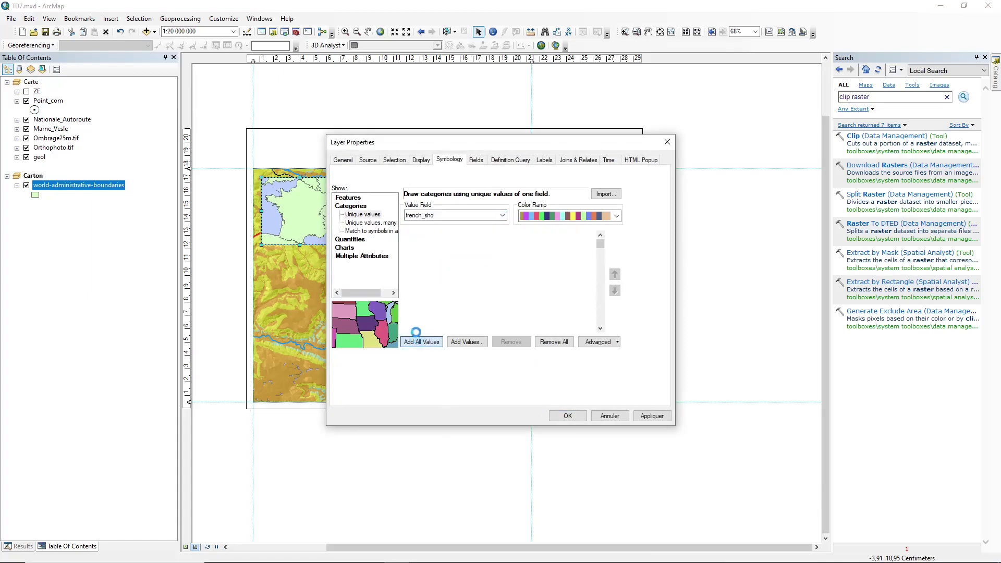
left_click(407, 248)
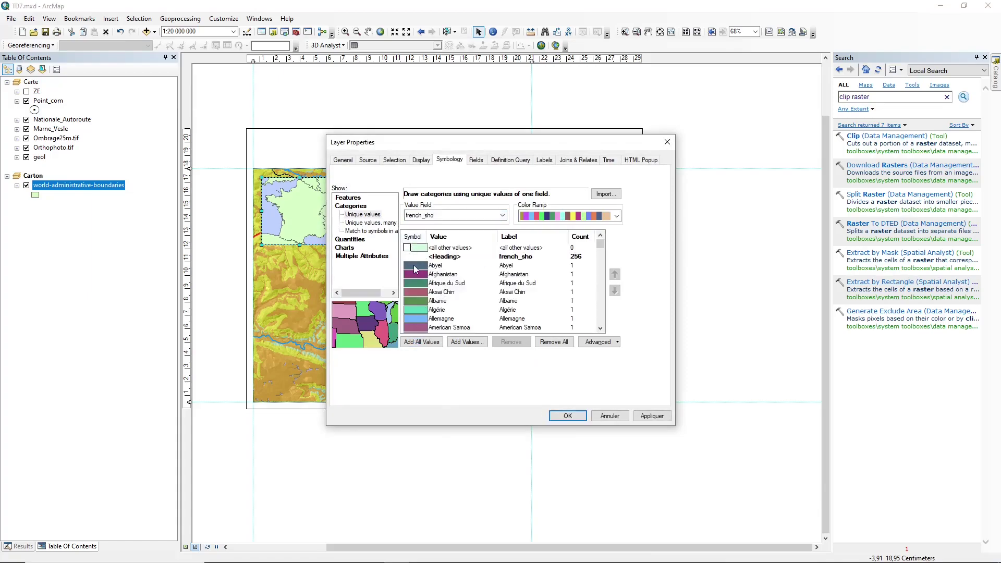
Group all country values except France into a single symbology class.
left_click(415, 267)
scroll(421, 309, "down", 15)
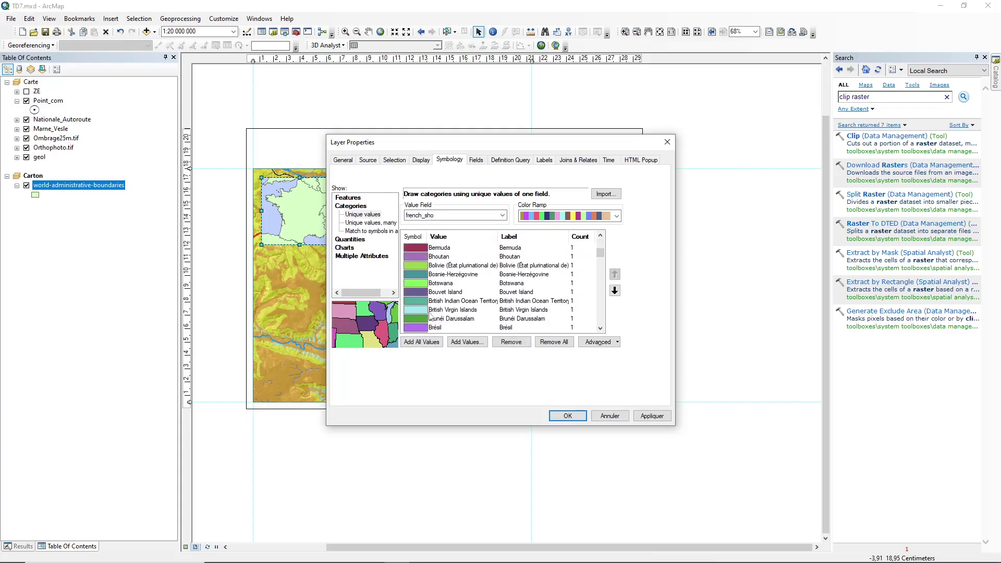
scroll(421, 309, "down", 15)
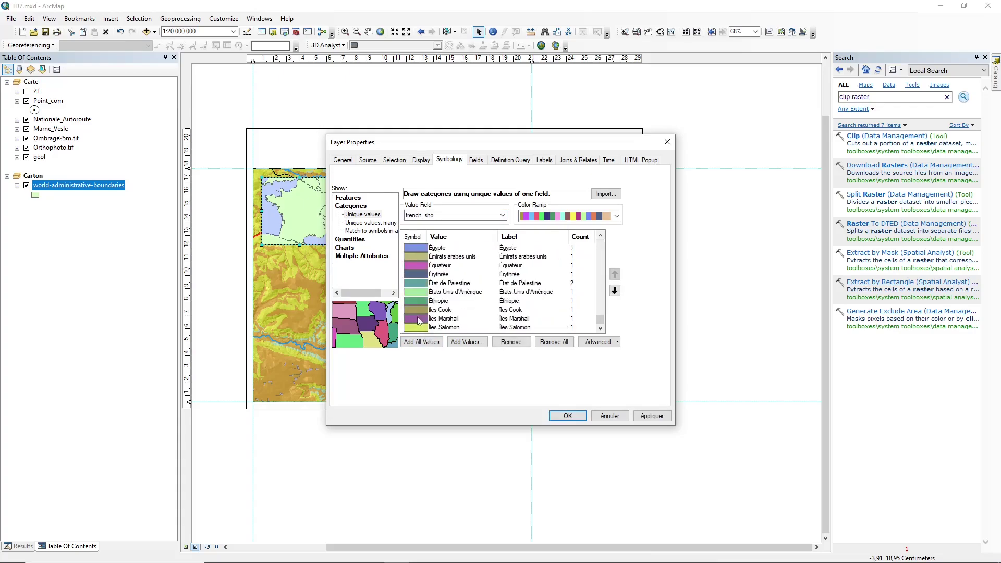
left_click(421, 327, "shift")
scroll(419, 295, "up", 12)
scroll(420, 287, "up", 20)
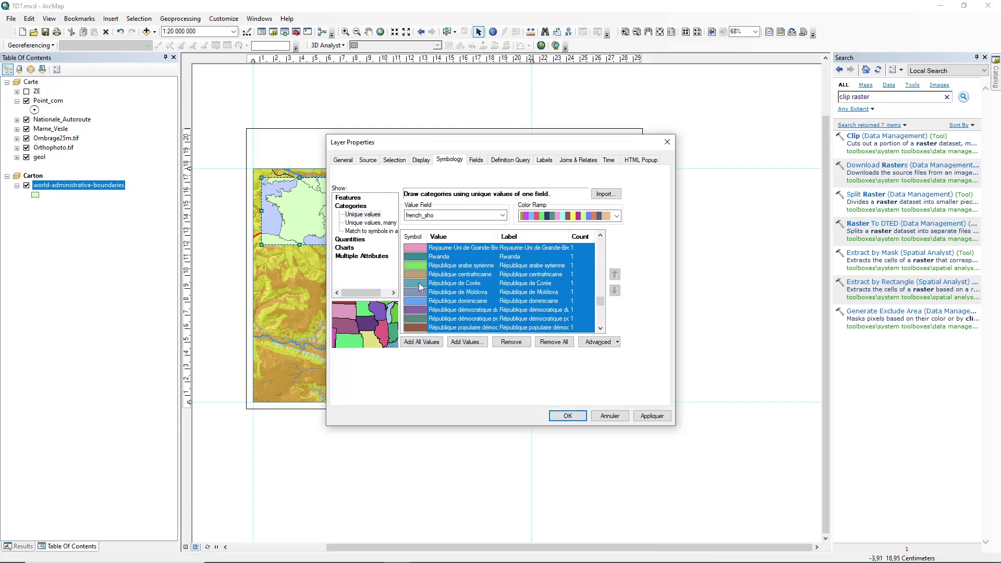
scroll(420, 287, "up", 20)
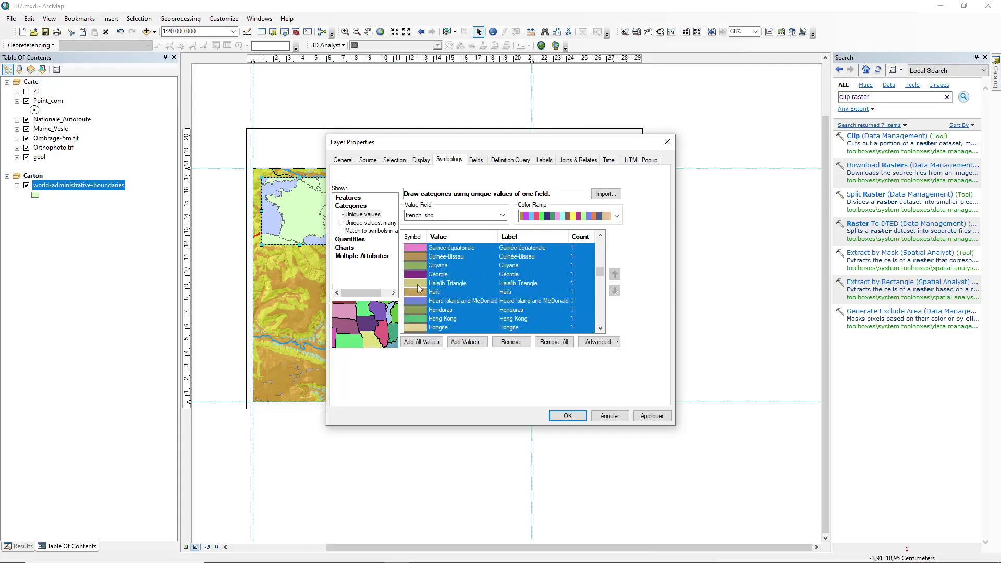
right_click(427, 285)
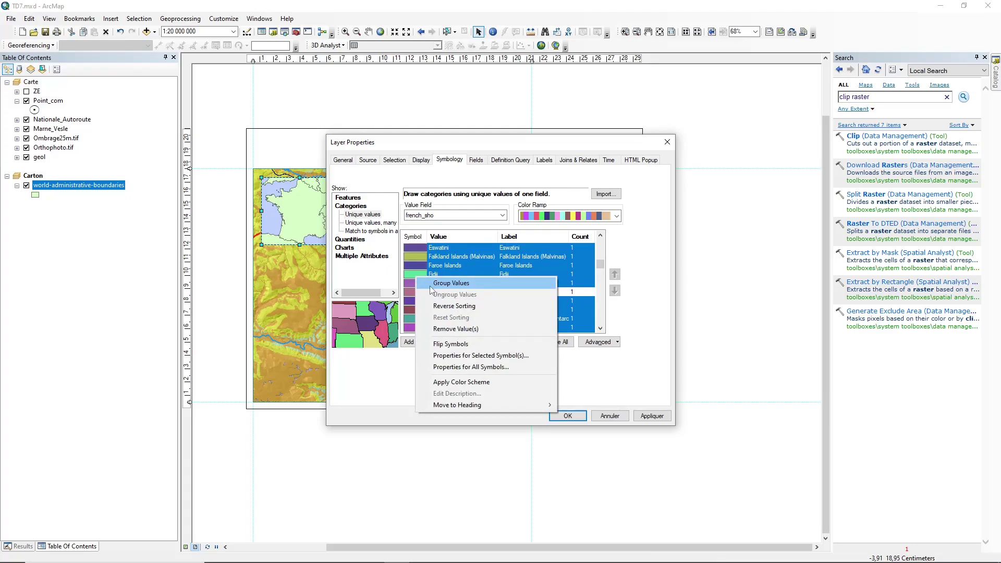
left_click(451, 283)
Give the grouped countries' symbol a light grey fill and a dark grey outline.
double_click(421, 266)
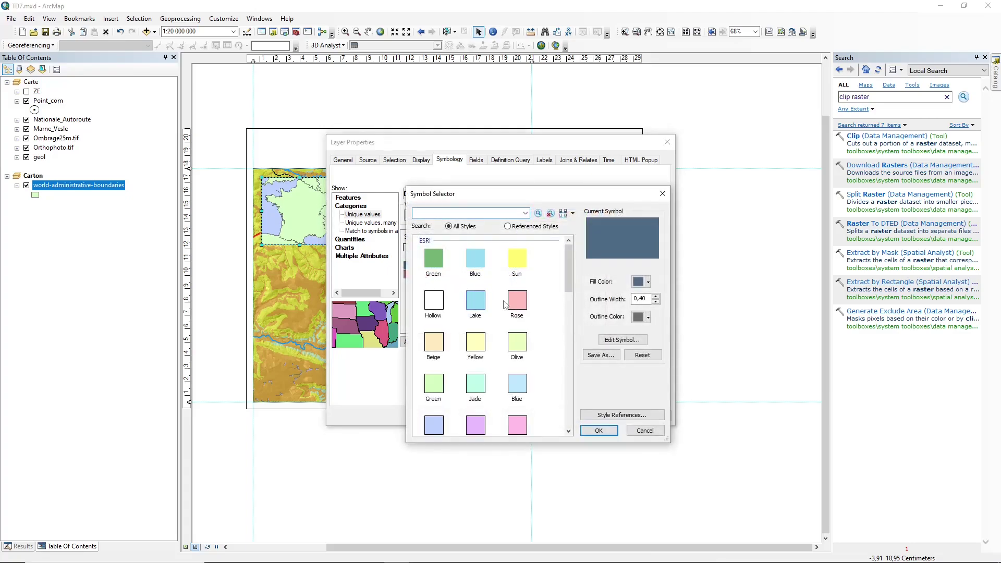
left_click(639, 282)
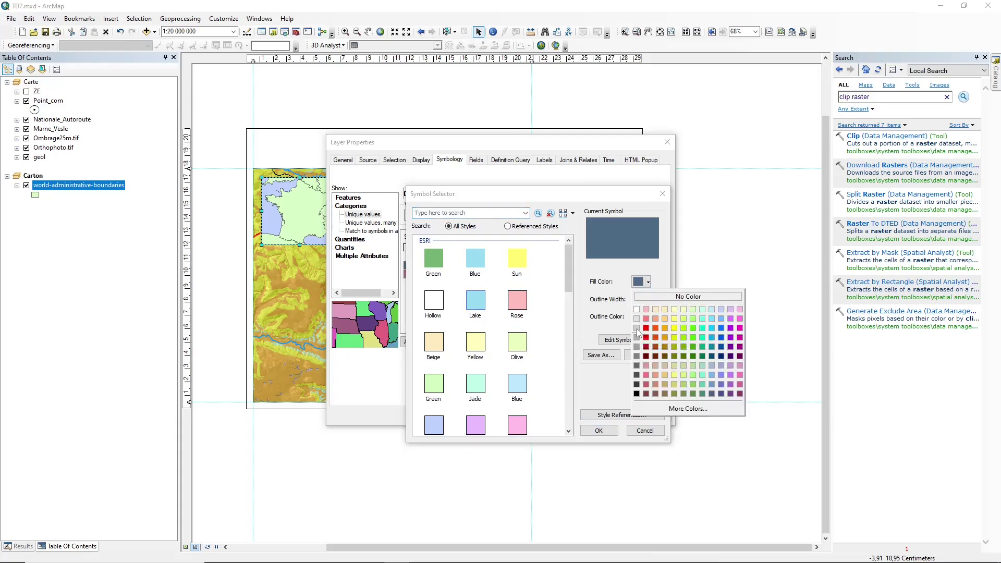
left_click(637, 329)
left_click(641, 317)
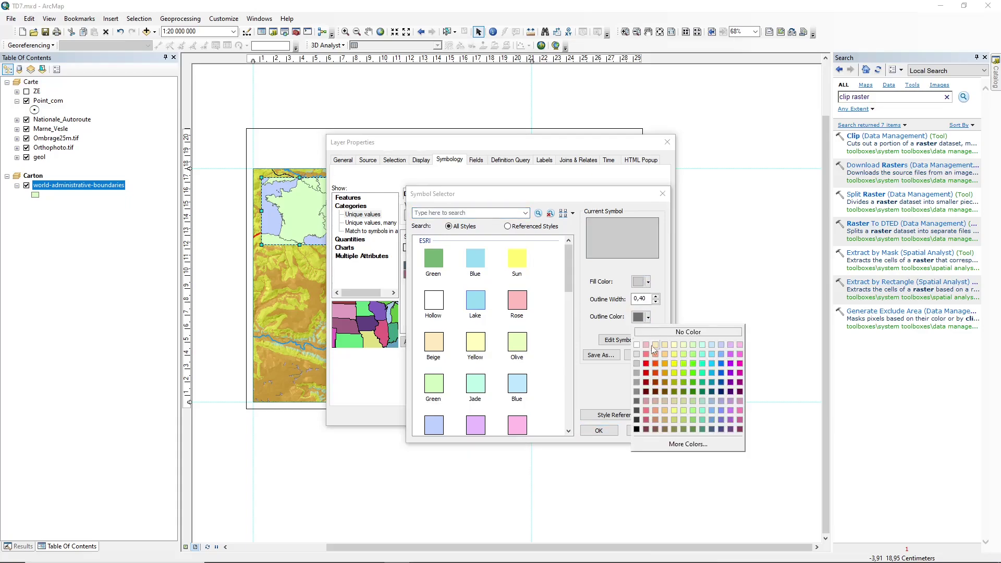
left_click(637, 411)
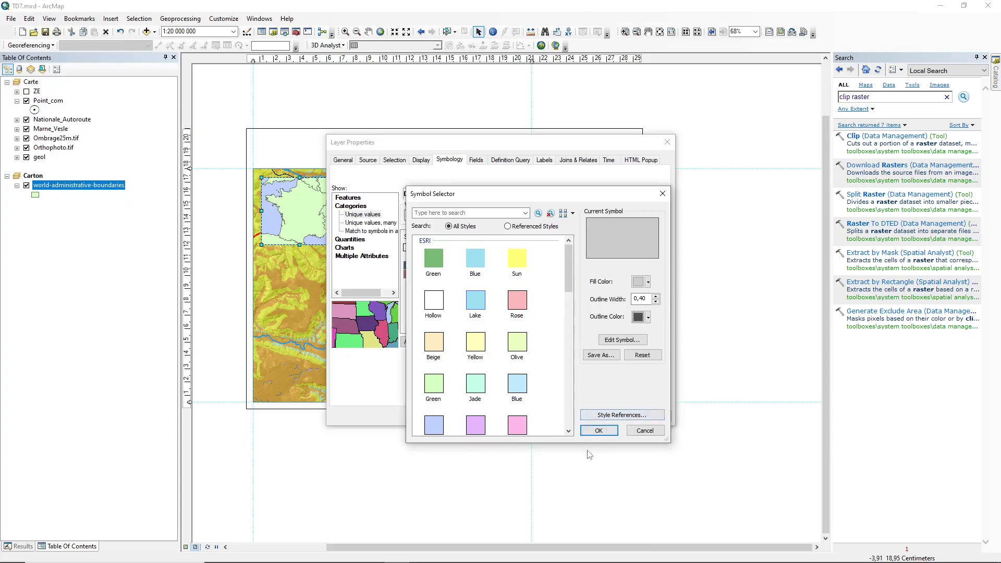
left_click(597, 430)
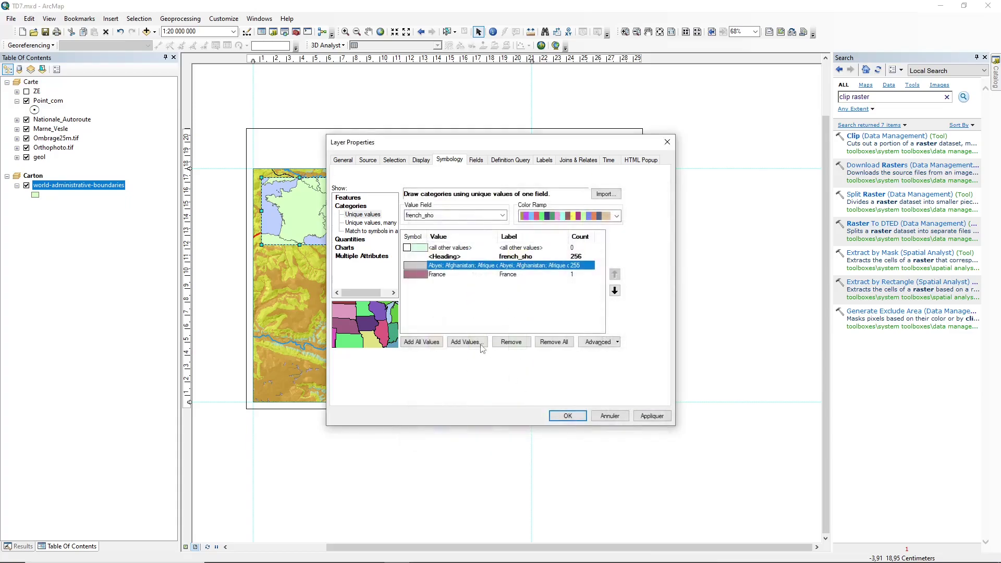
Give the France class a light yellow fill, set its outline colour, and apply the symbology to world-administrative-boundaries.
double_click(416, 275)
left_click(642, 282)
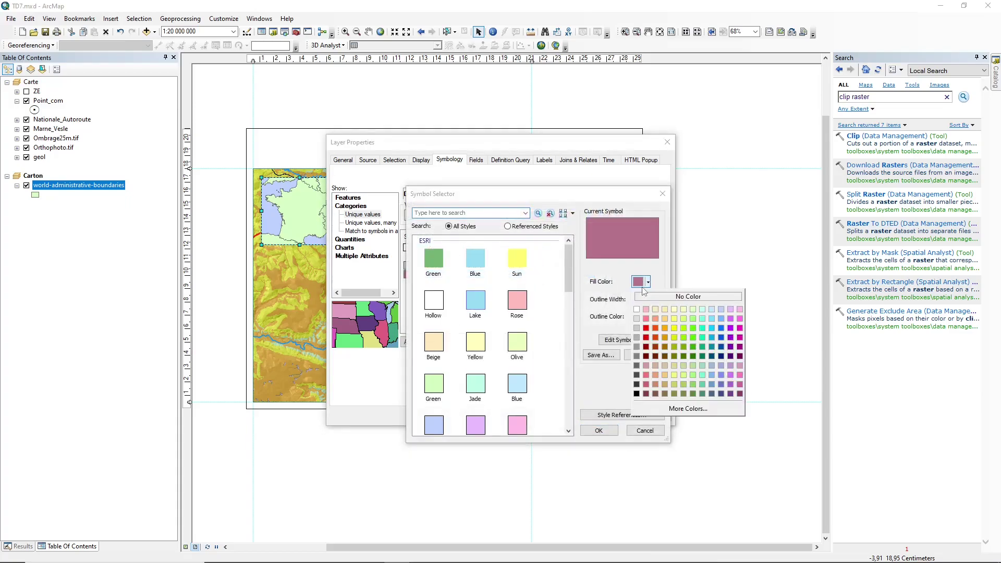
left_click(636, 319)
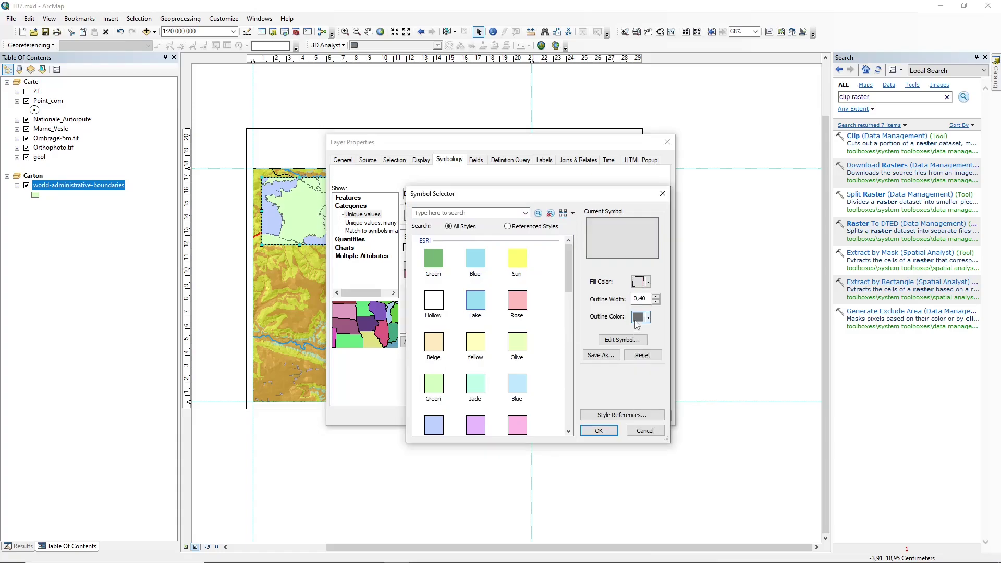
left_click(647, 282)
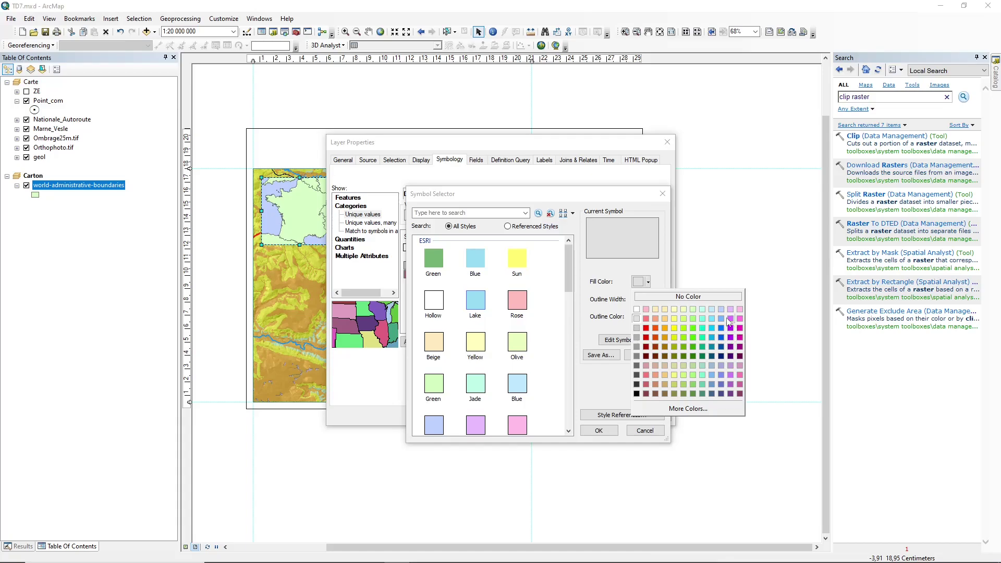
left_click(673, 309)
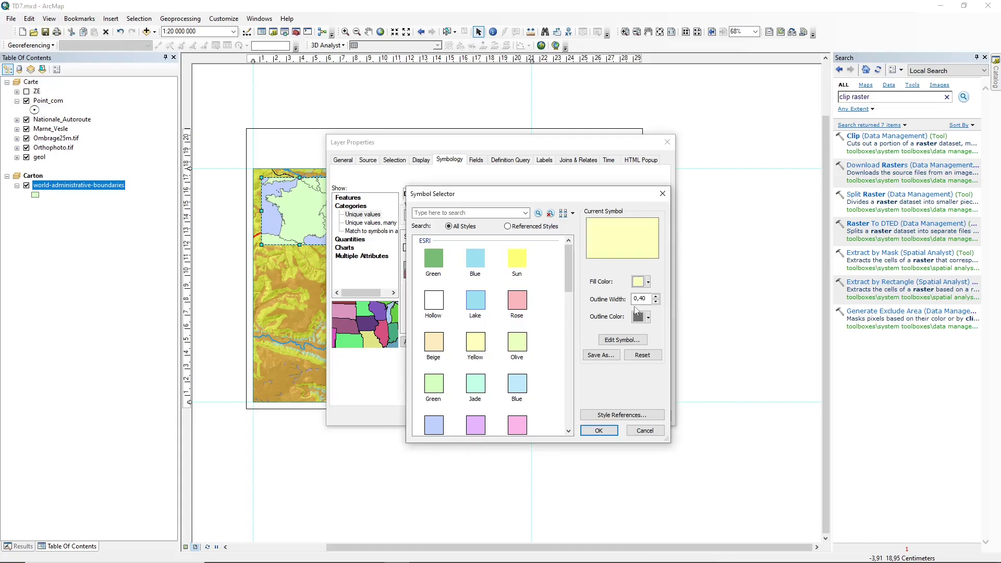
left_click(647, 317)
left_click(678, 345)
left_click(599, 430)
left_click(567, 416)
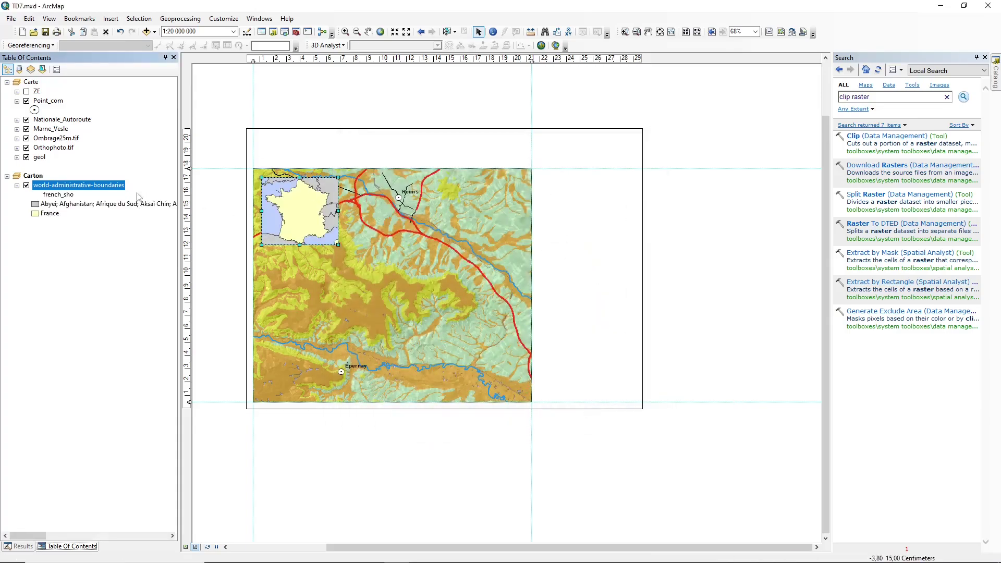
Set the background of the France inset's data frame to Lt Cyan.
double_click(94, 187)
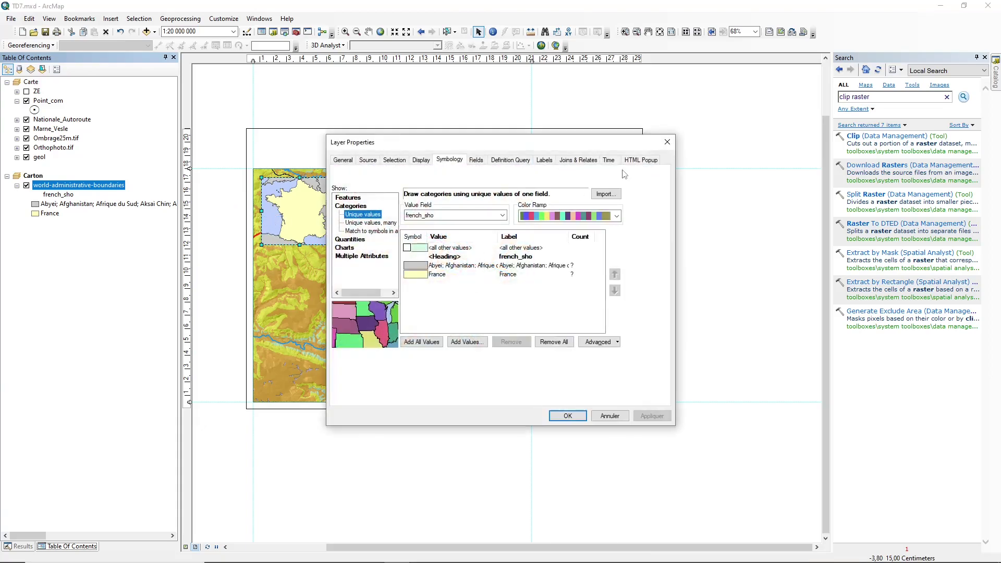
left_click(667, 142)
right_click(310, 208)
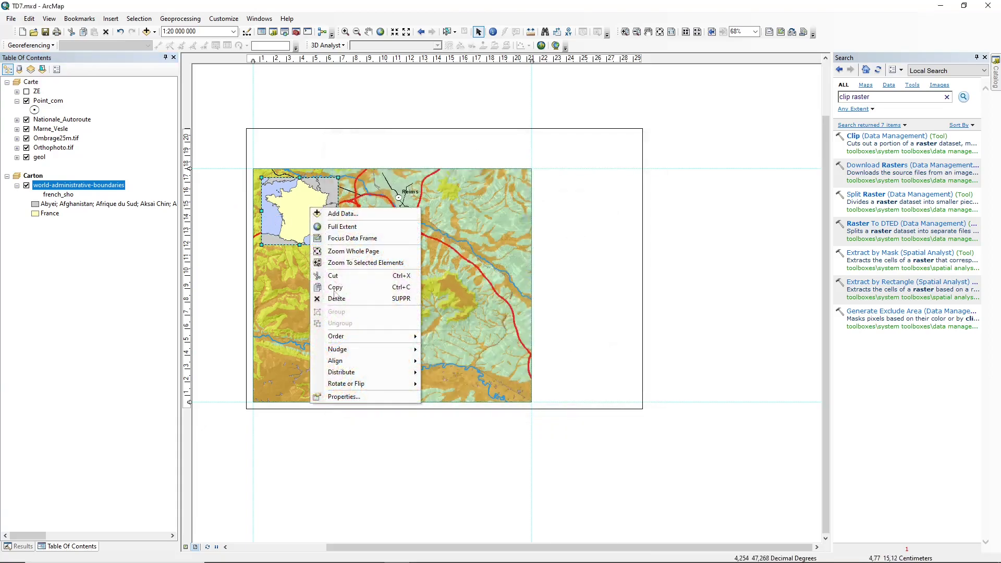
left_click(336, 396)
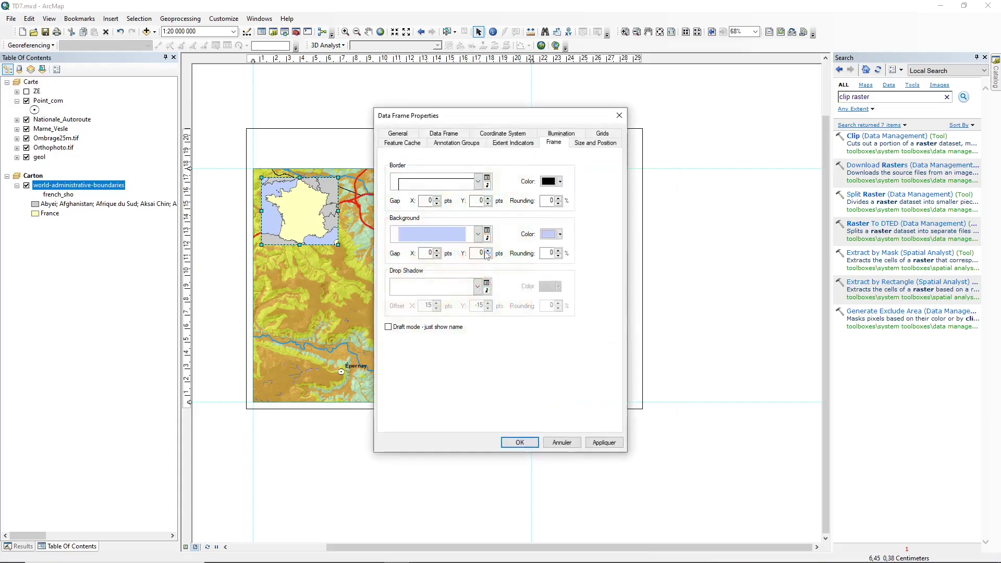
left_click(477, 234)
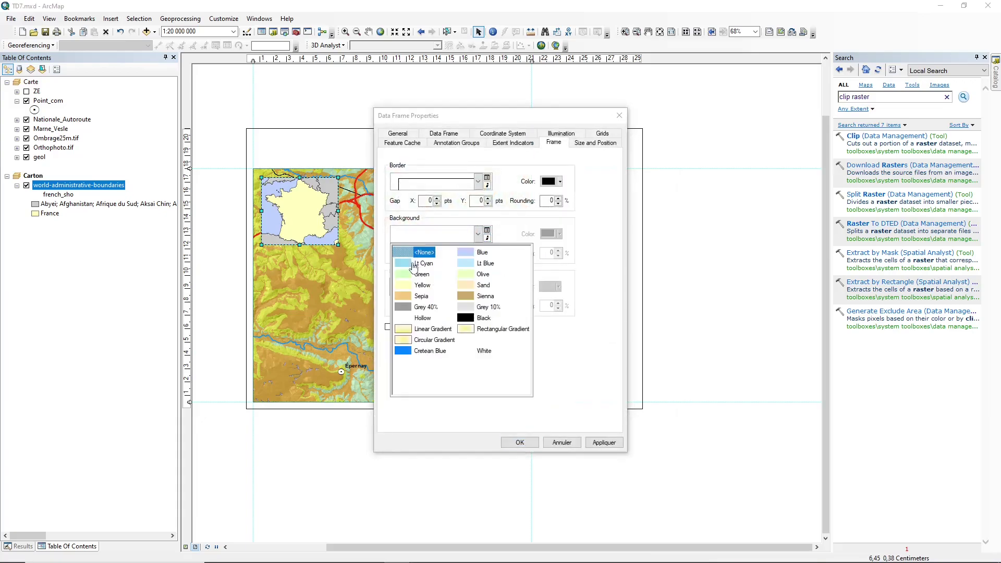
left_click(410, 263)
left_click(520, 442)
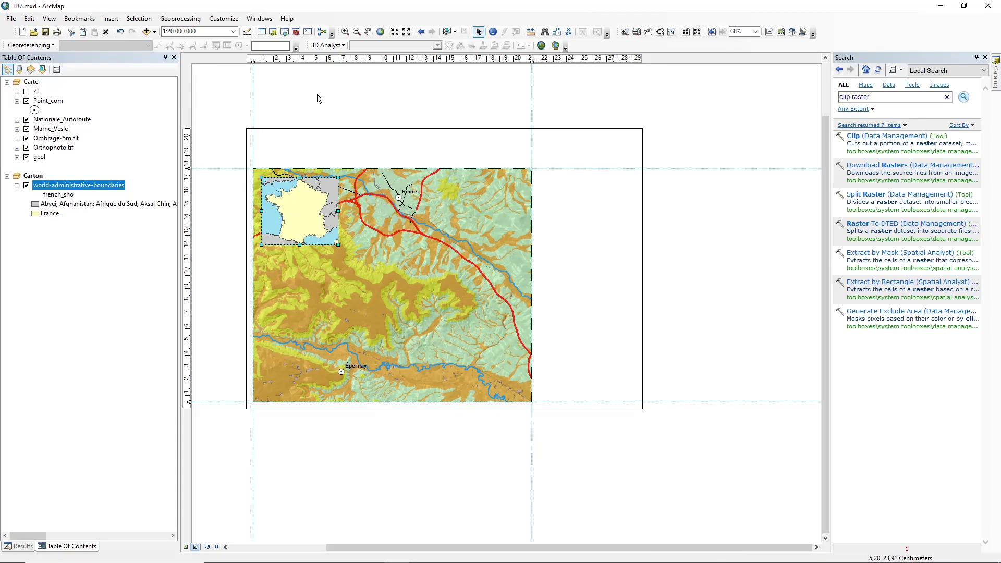
left_click(479, 31)
left_click(452, 111)
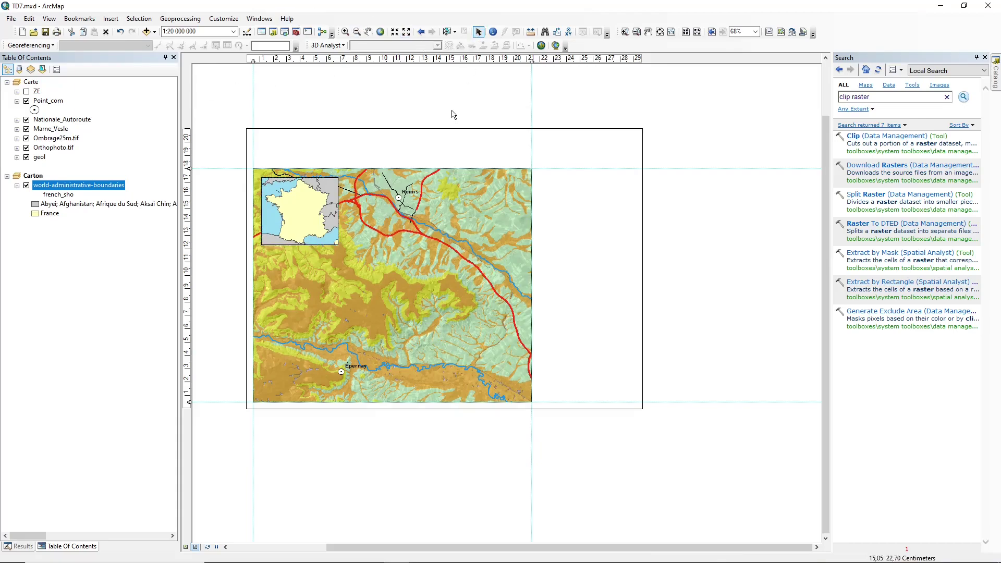
Add an extent indicator for the Carte data frame to the inset, keeping the coordinate system despite the transformation warning.
left_click(309, 210)
right_click(309, 210)
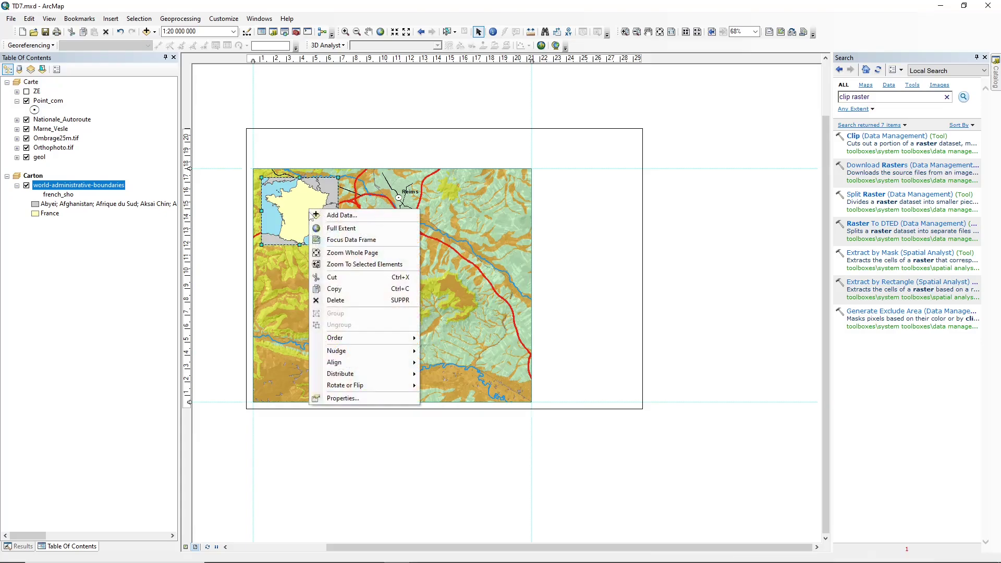
left_click(354, 397)
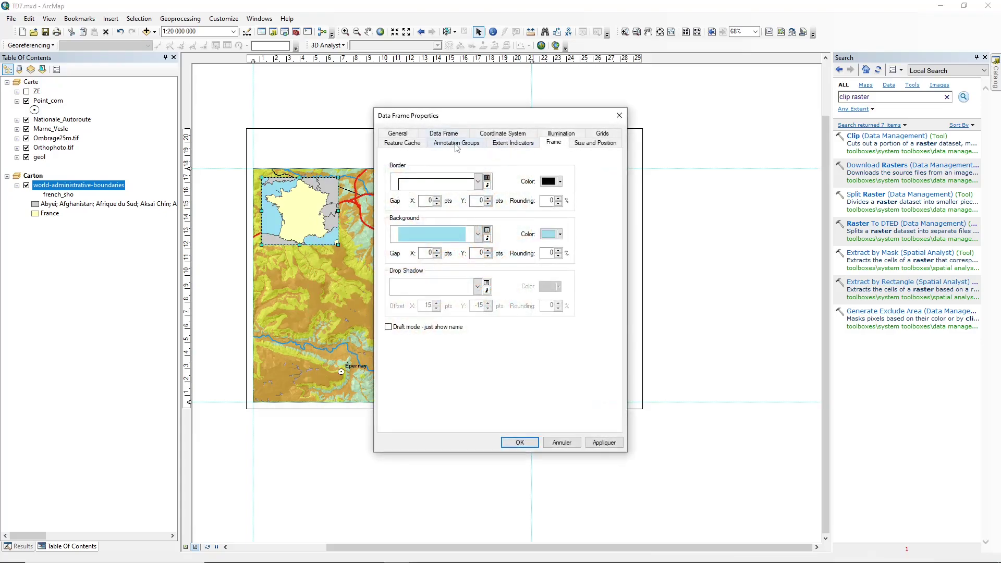
left_click(454, 144)
left_click(495, 147)
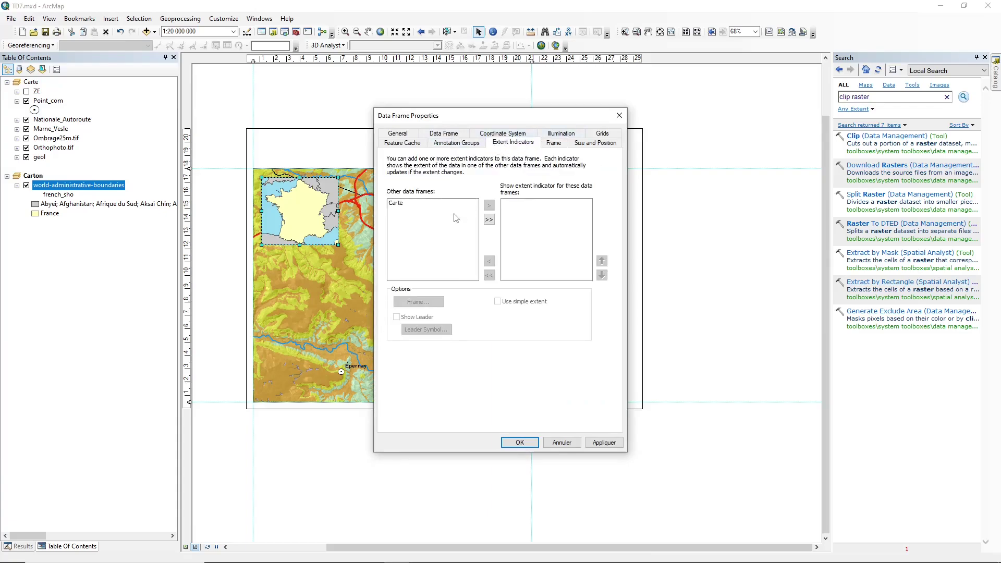
left_click(404, 206)
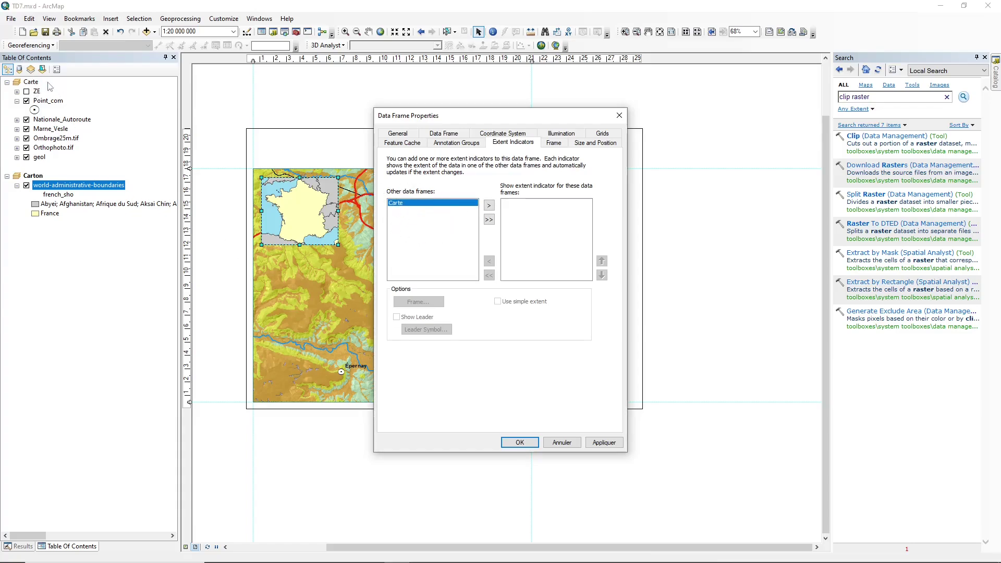
left_click(490, 206)
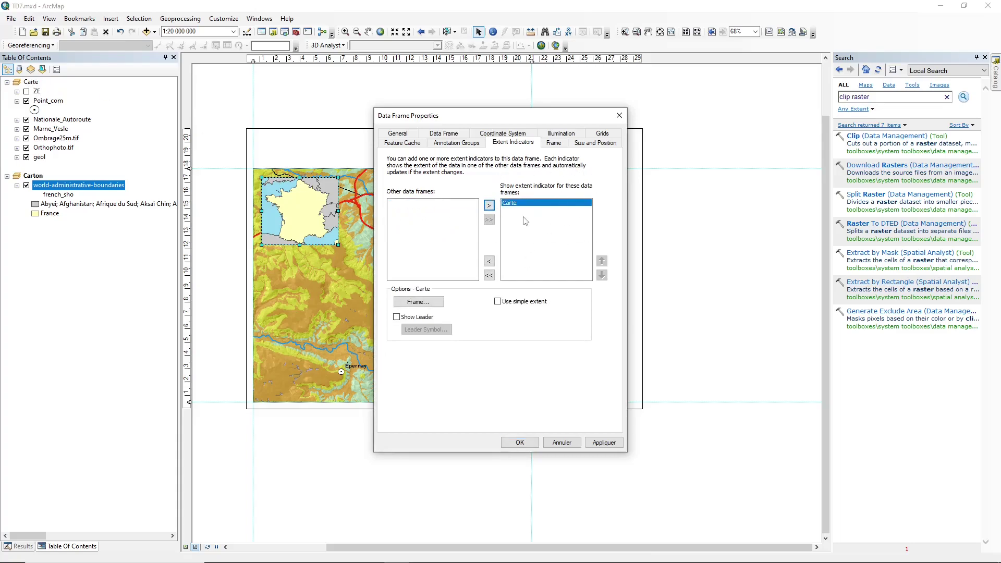
left_click(520, 442)
left_click(426, 311)
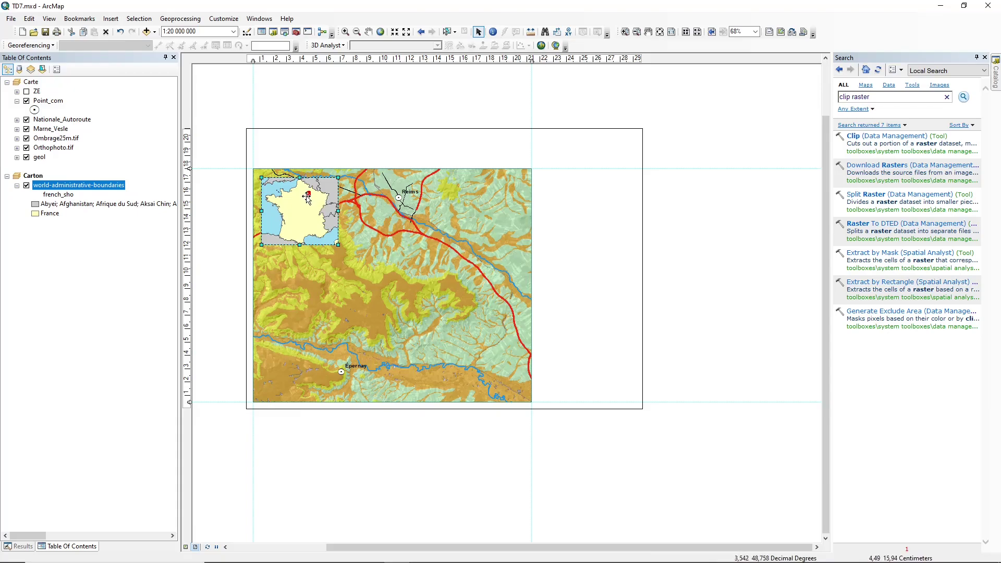
Change the border of the Carte extent indicator in the Carton data frame to a thin black line.
double_click(84, 187)
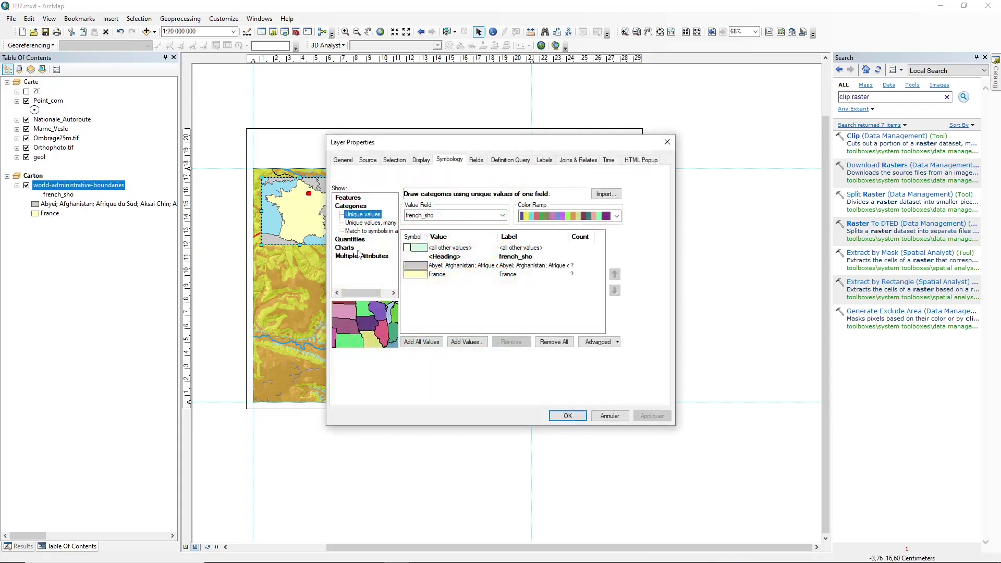
left_click(667, 142)
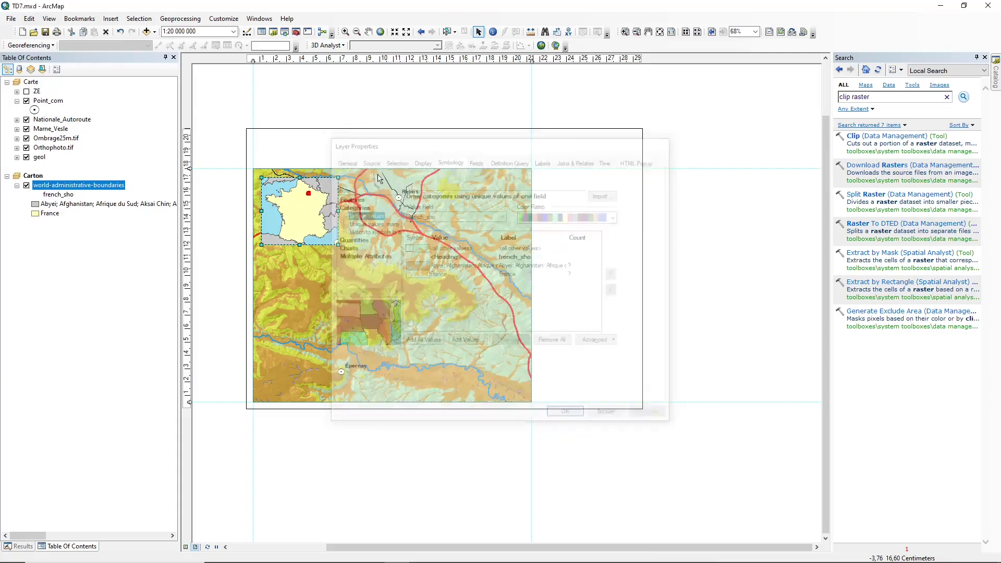
right_click(32, 176)
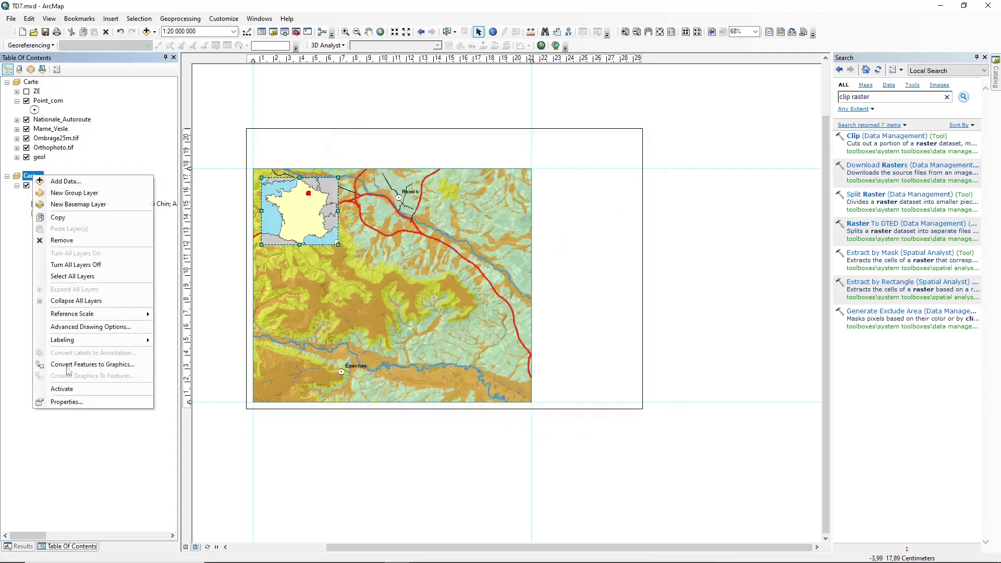
left_click(83, 402)
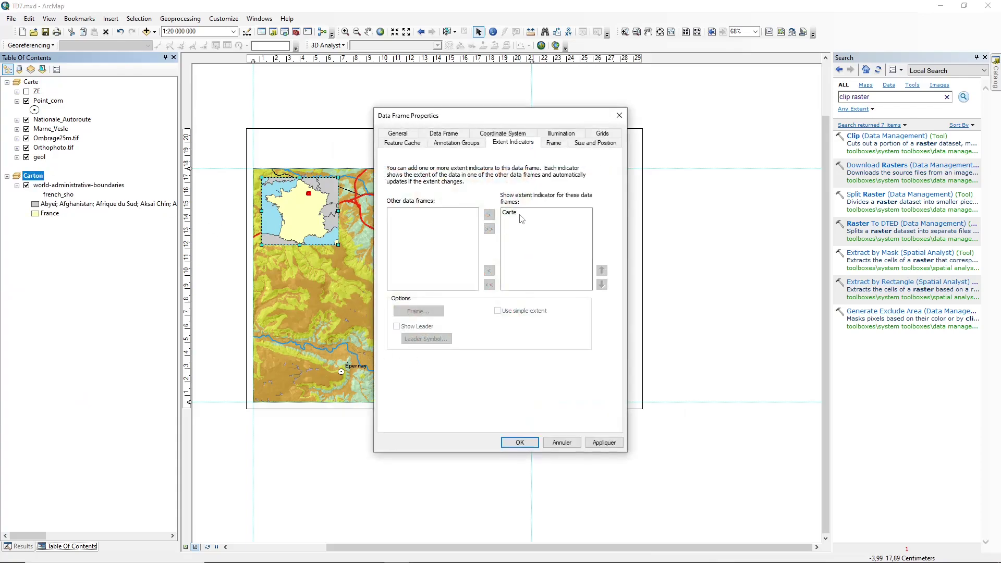
left_click(516, 213)
left_click(420, 312)
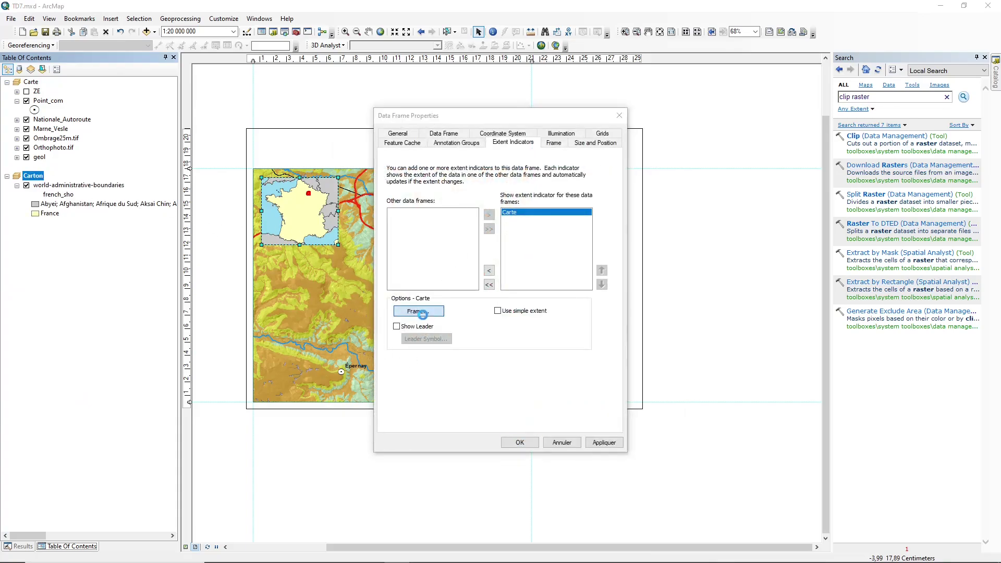
left_click(498, 220)
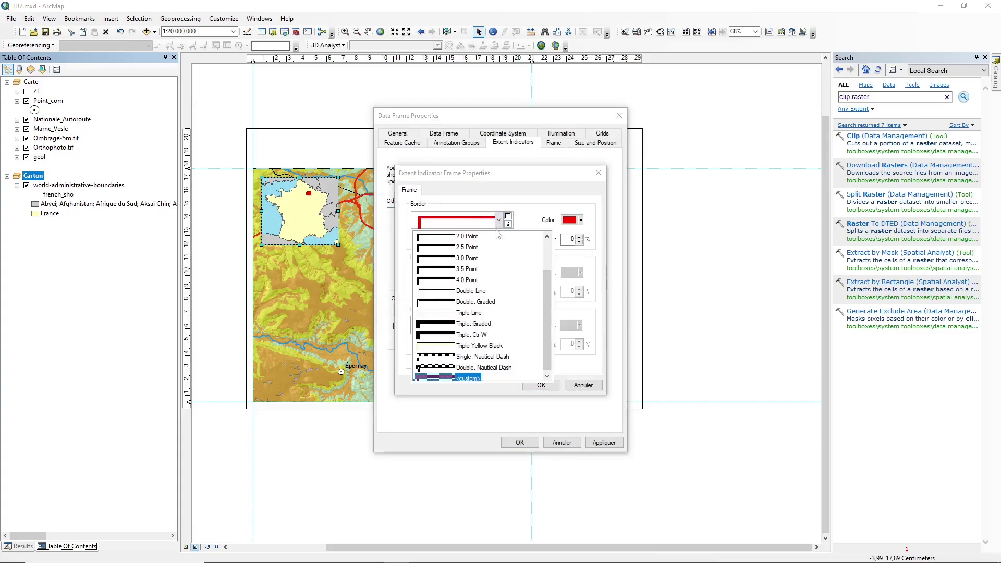
scroll(445, 266, "up", 2)
left_click(448, 260)
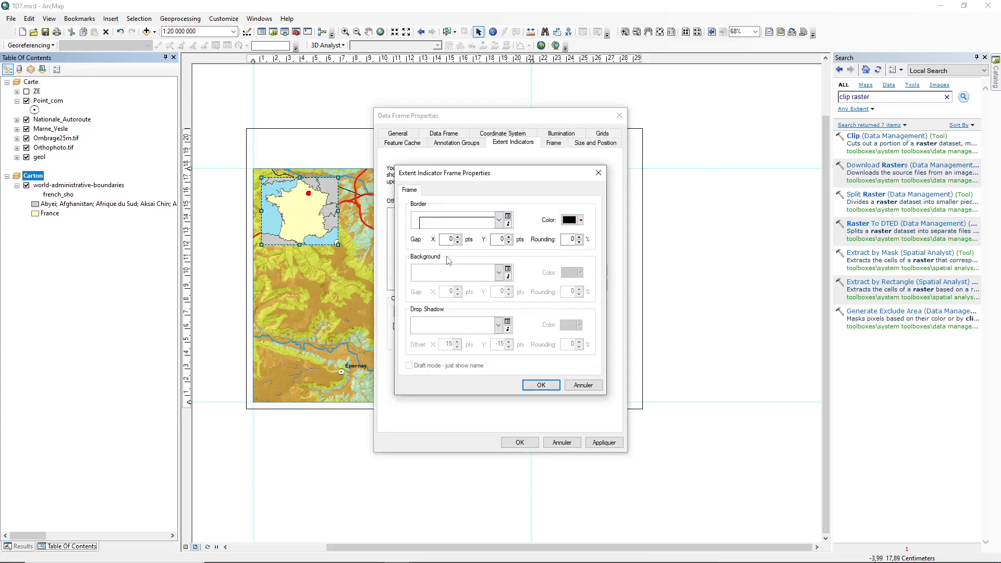
left_click(499, 220)
left_click(445, 277)
left_click(525, 384)
left_click(520, 442)
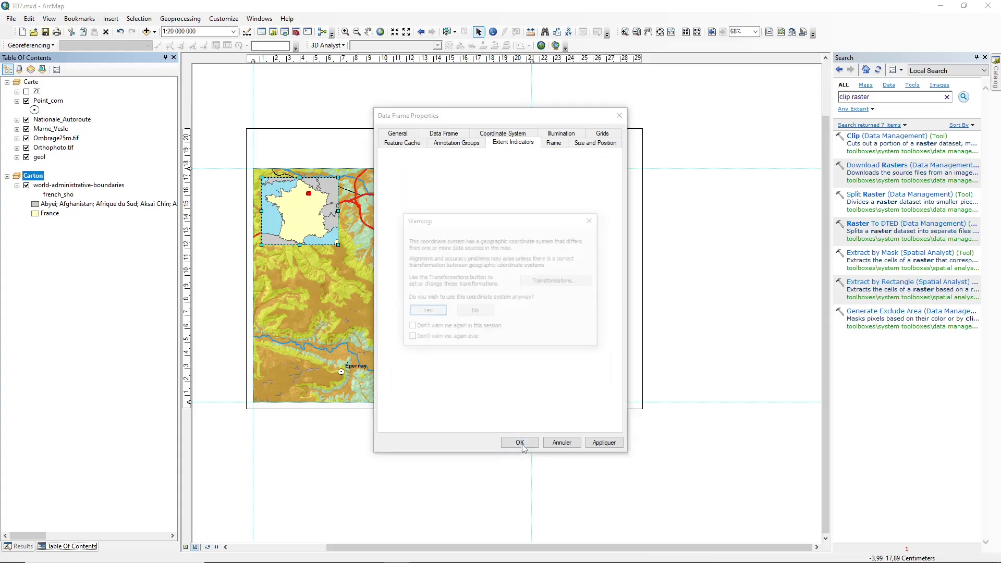
left_click(426, 313)
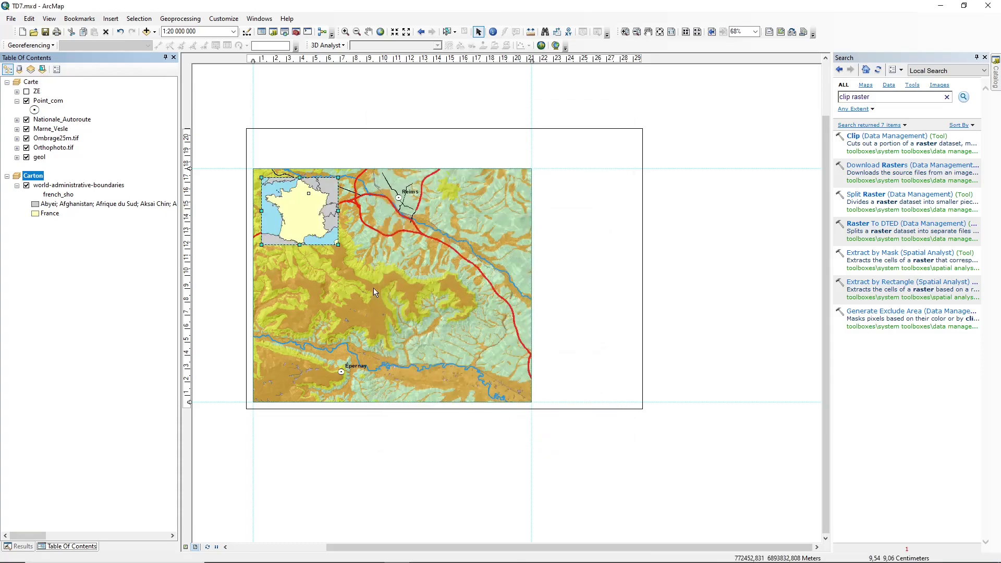
left_click(236, 435)
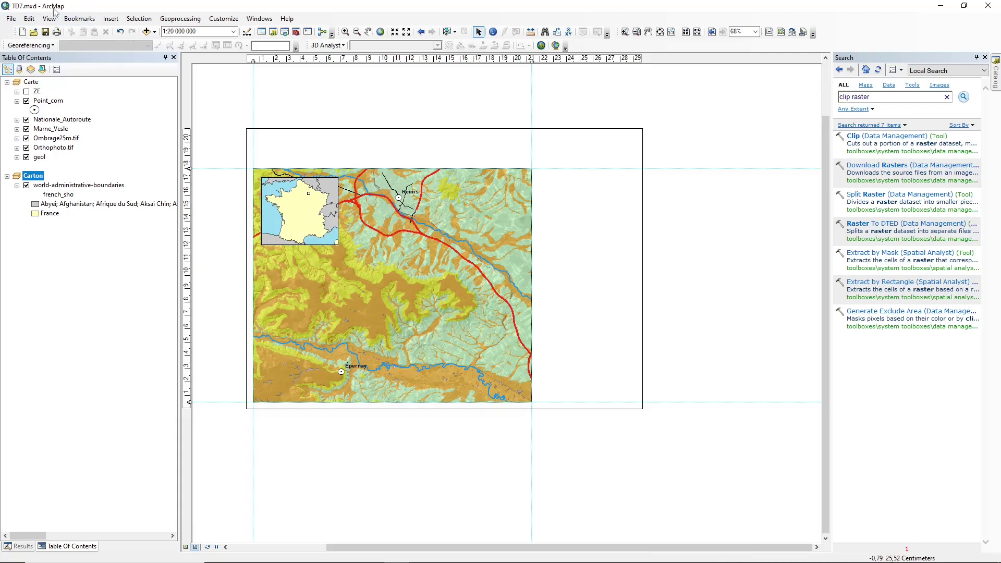
left_click(110, 19)
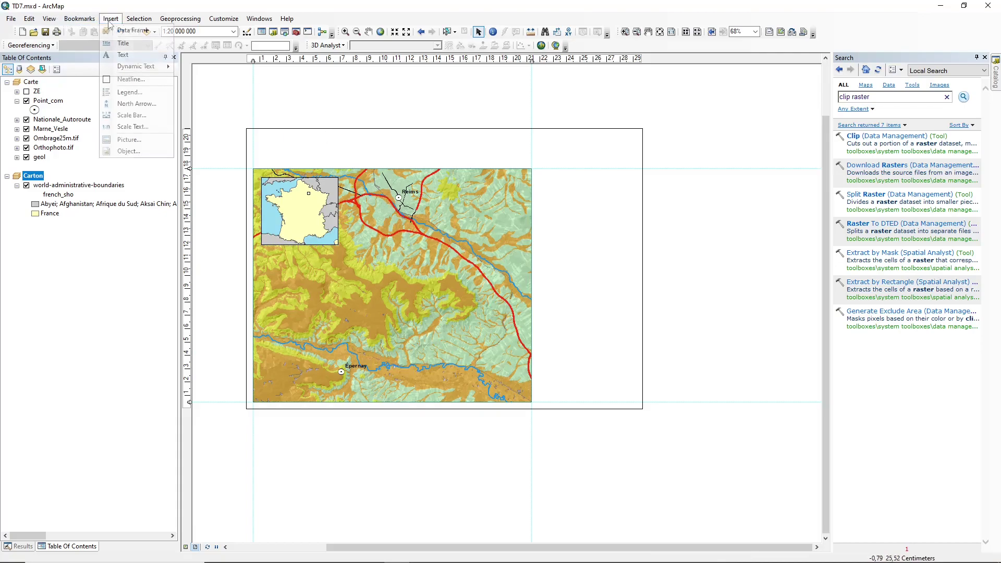
left_click(130, 92)
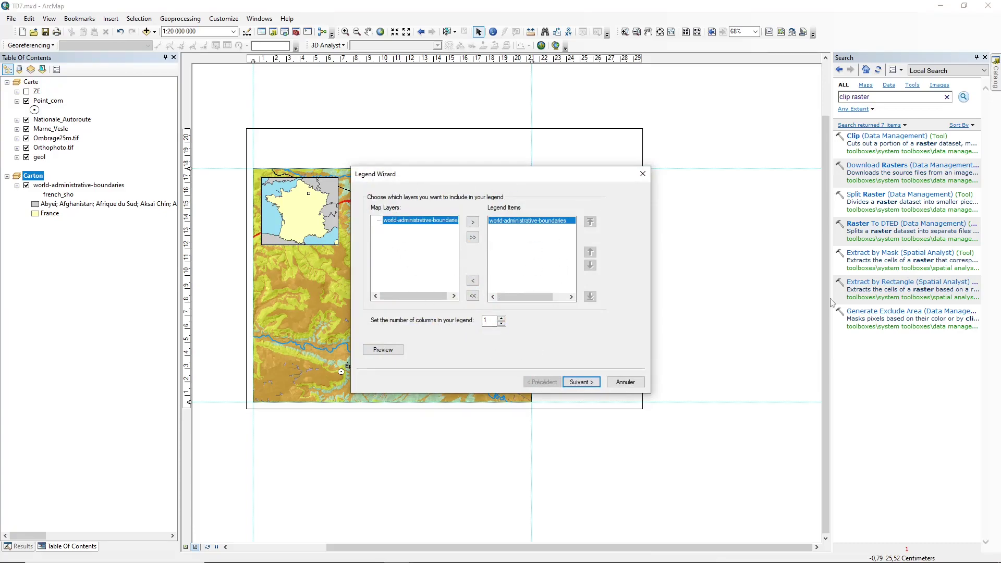
left_click(643, 174)
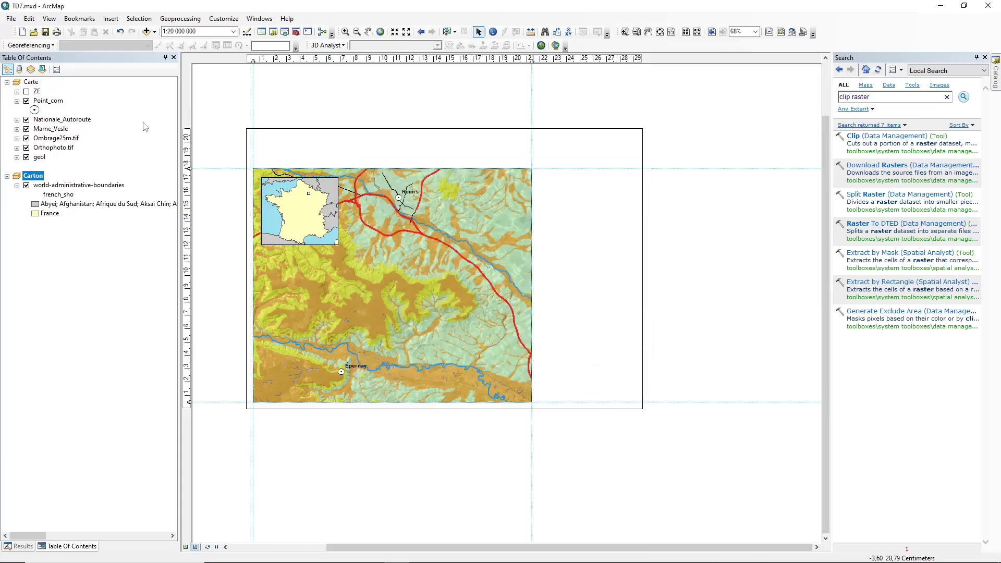
Activate the Carte data frame and start inserting a legend for it.
right_click(31, 81)
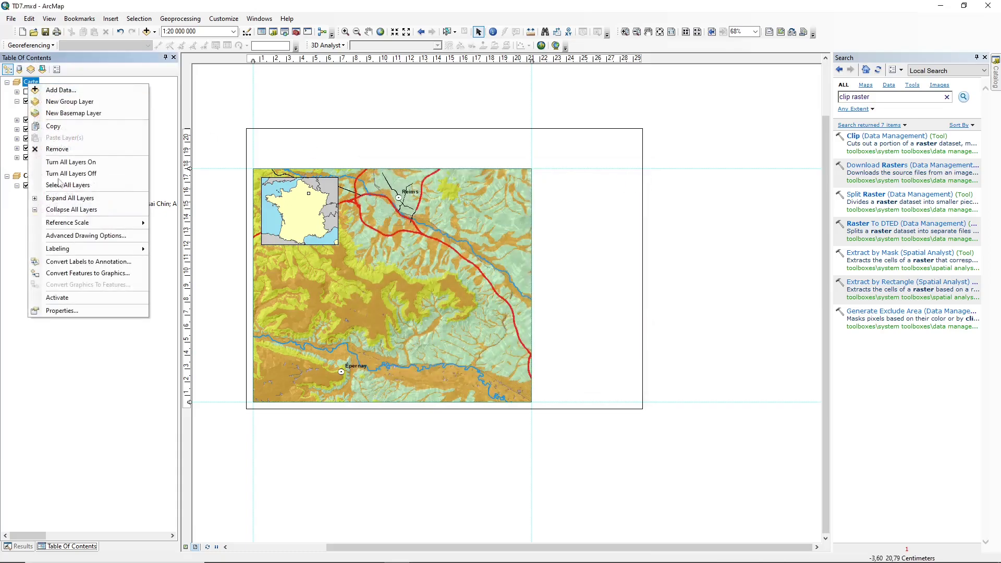
left_click(58, 298)
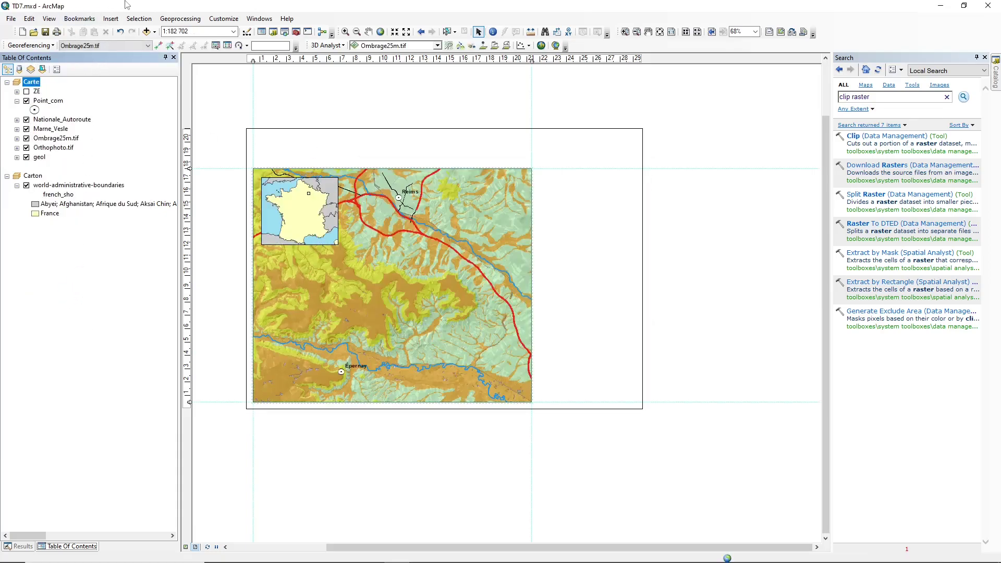
left_click(110, 19)
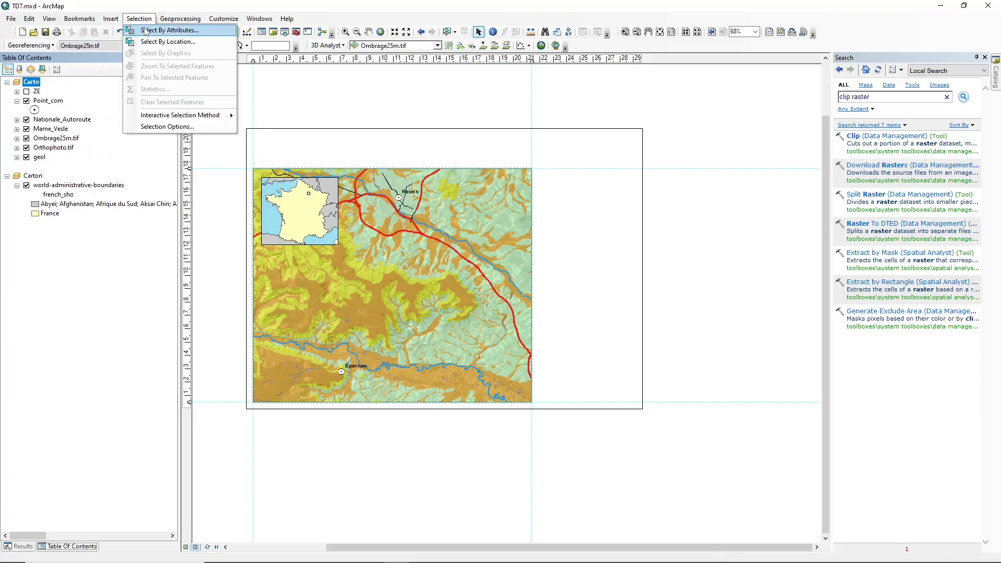
left_click(174, 18)
left_click(79, 19)
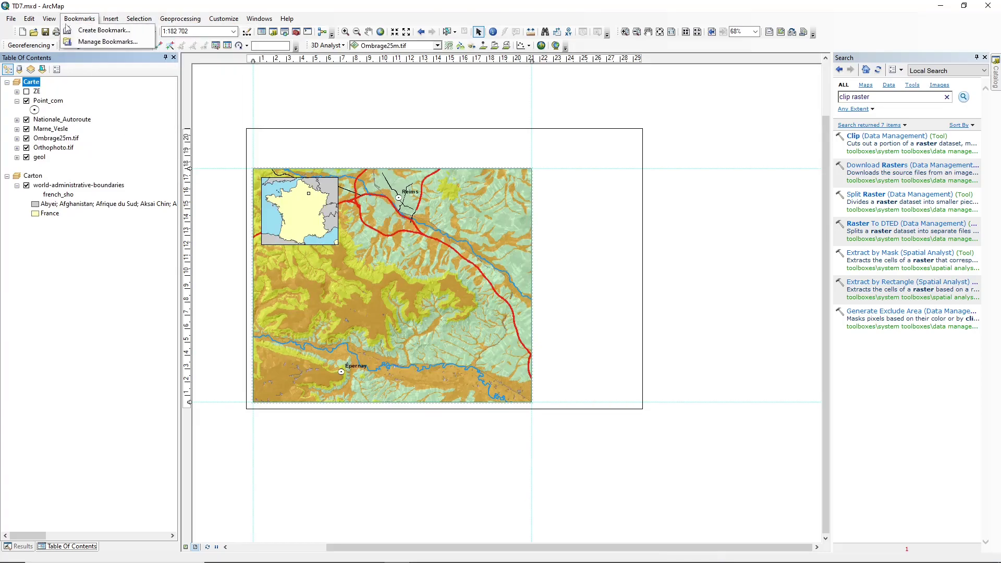
left_click(79, 19)
left_click(110, 19)
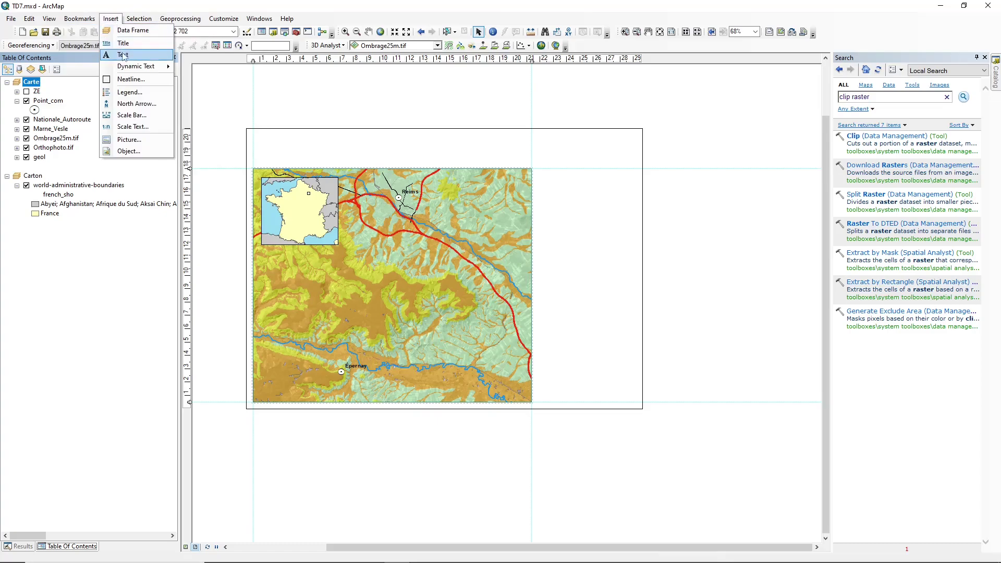
left_click(139, 93)
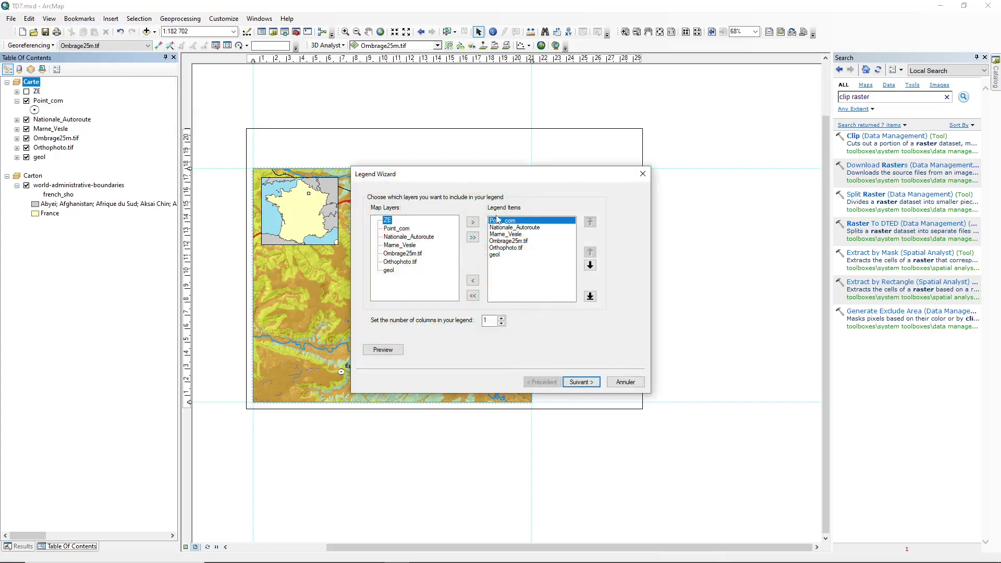
Remove Orthophoto.tif and Ombrage25m.tif from the legend items.
left_click(500, 248)
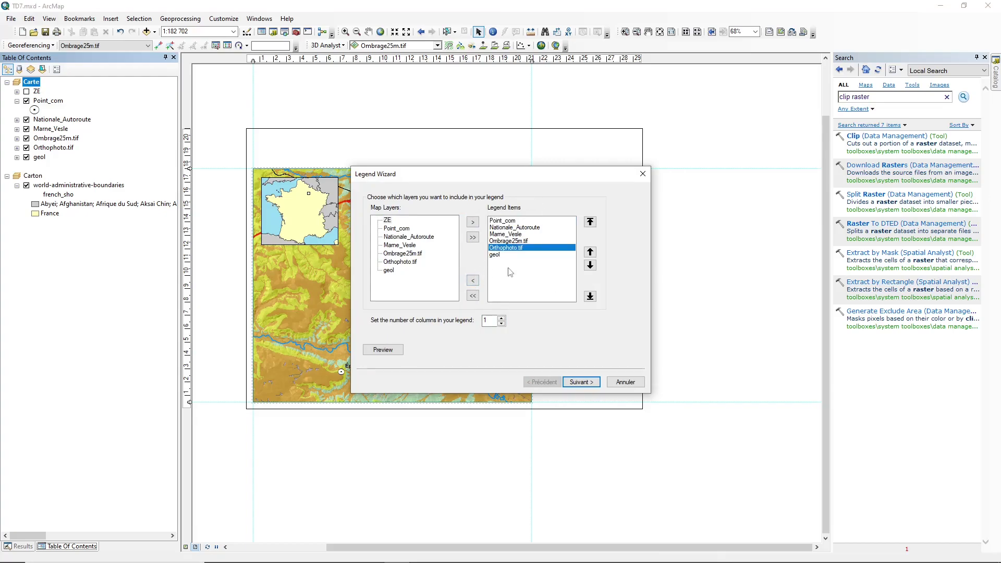
left_click(472, 281)
left_click(502, 242)
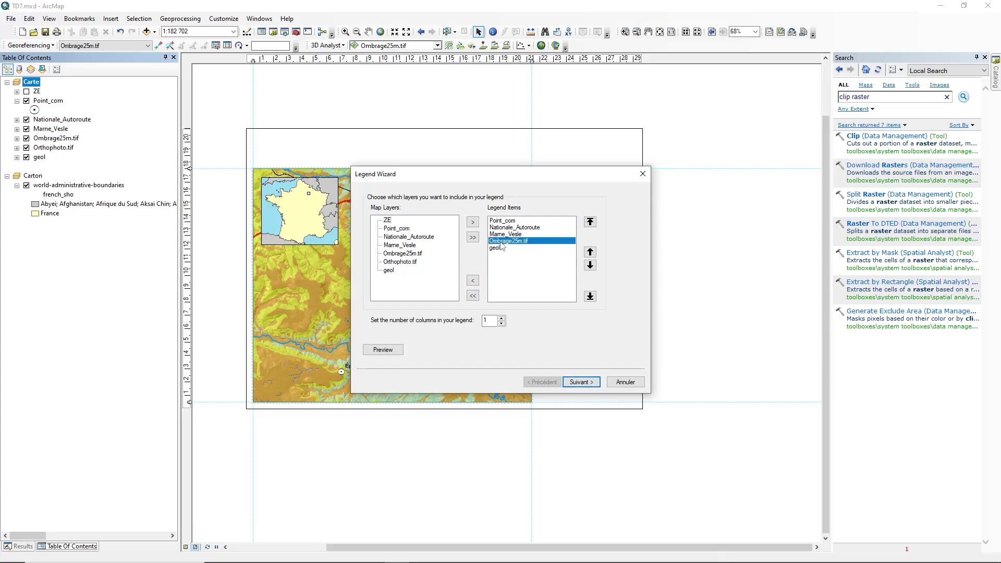
left_click(472, 281)
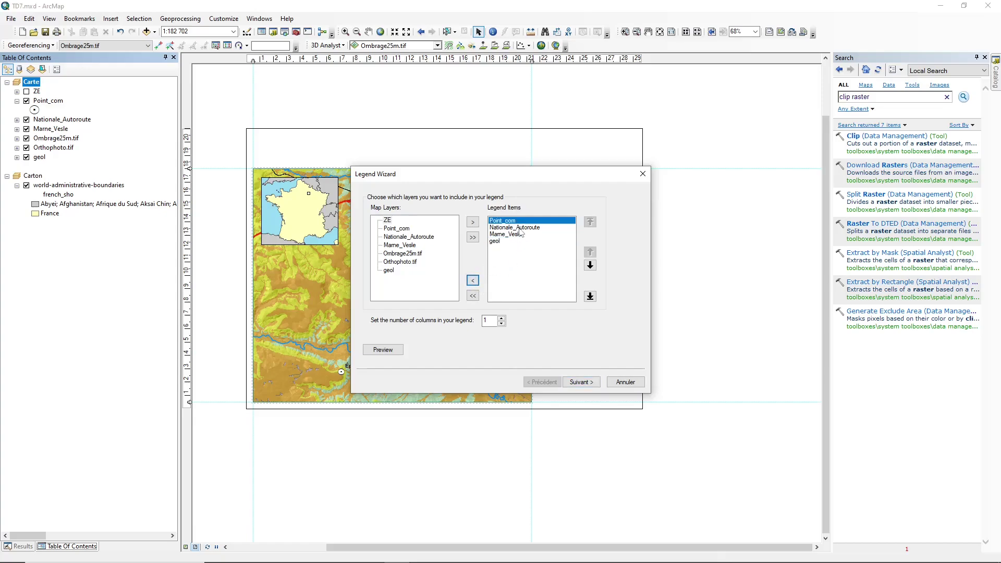
left_click(496, 242)
left_click(505, 234)
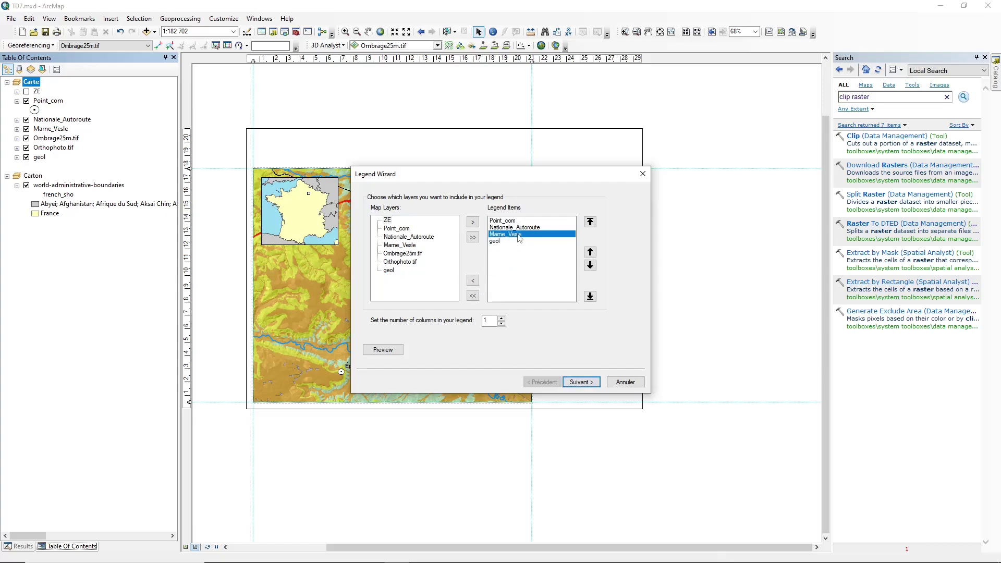
left_click(519, 228)
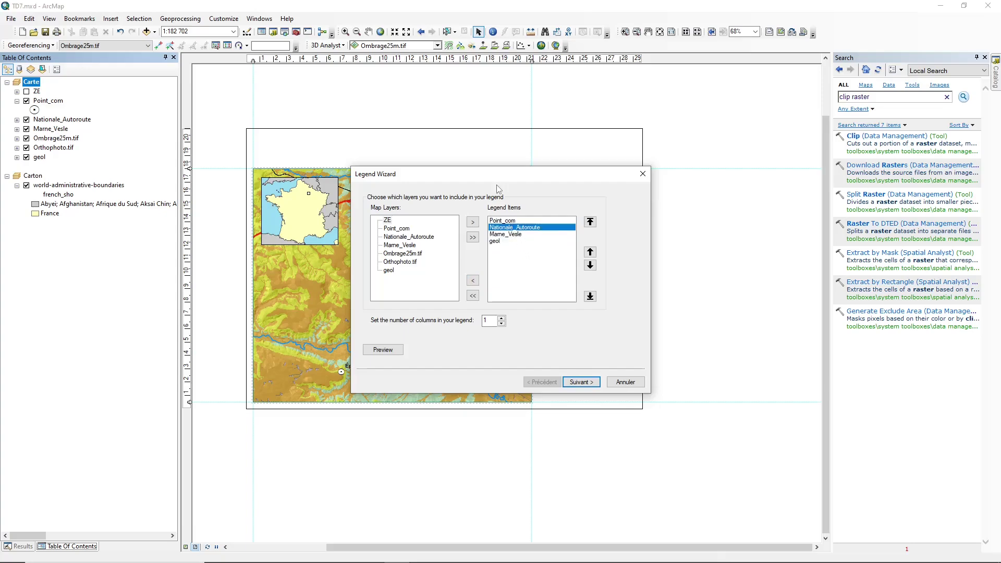
left_click(505, 221)
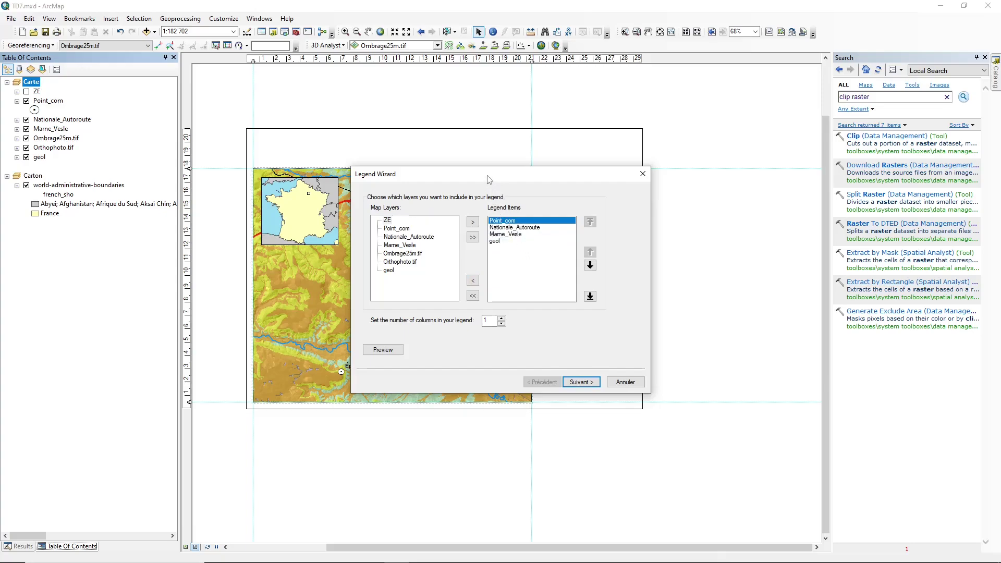
Check the hand-drawn layout sketch and move geol to the first position in the legend items.
left_click_drag(490, 180, 640, 239)
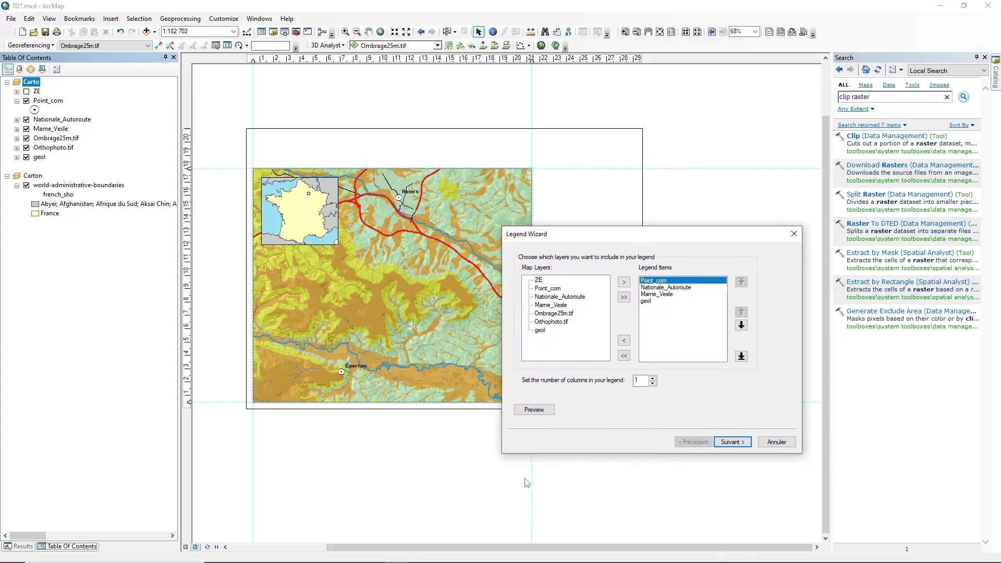
left_click(447, 554)
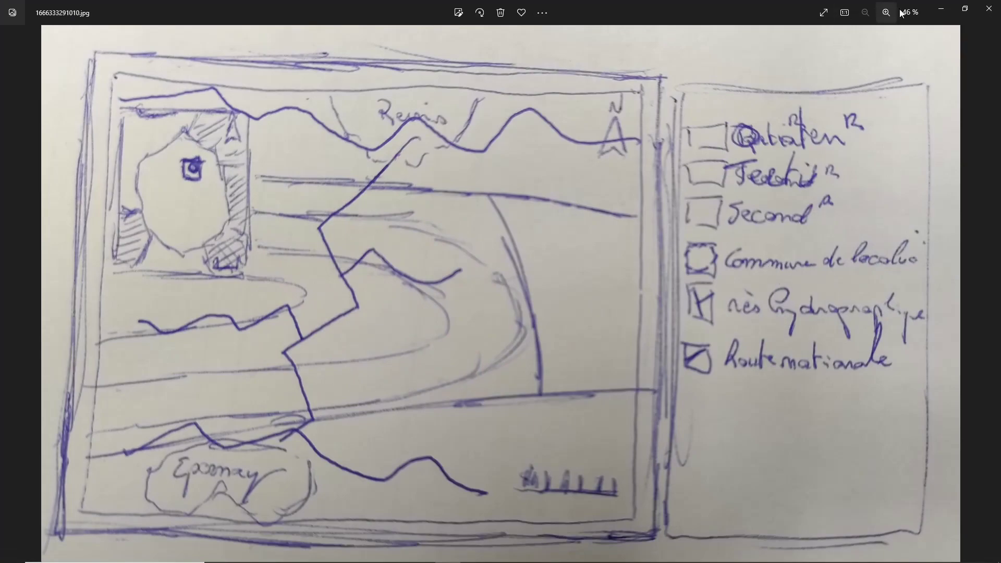
left_click(933, 9)
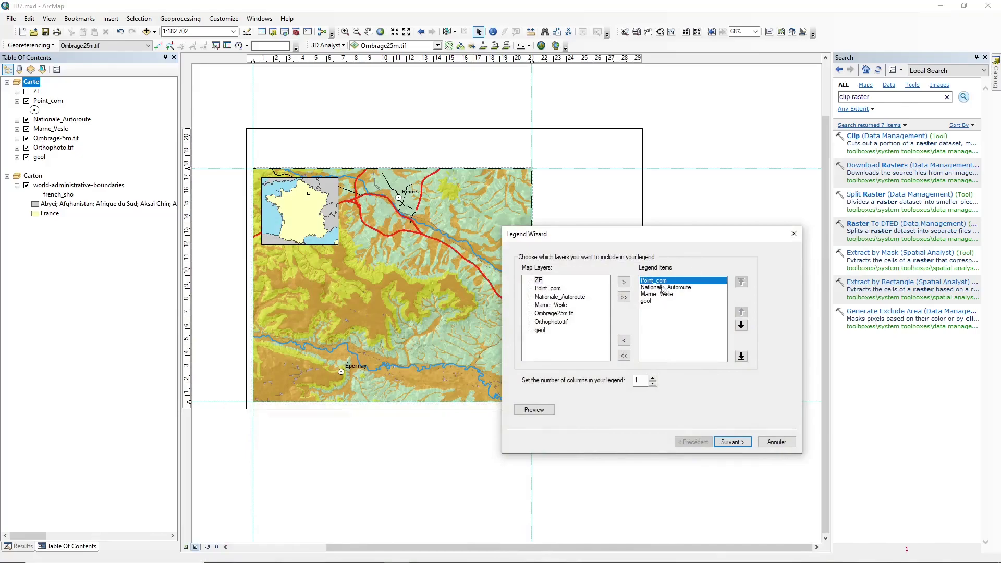
left_click(649, 302)
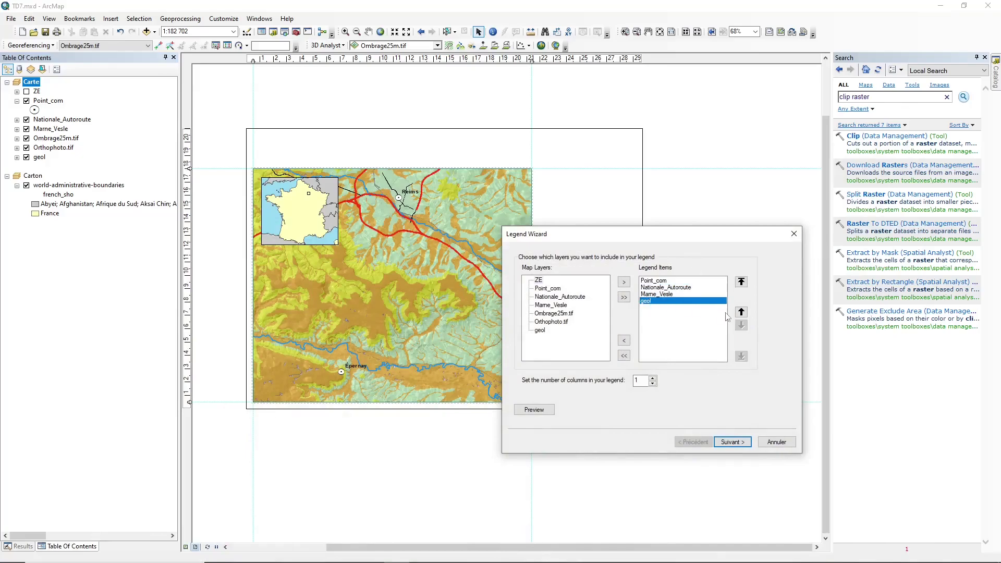
left_click(741, 282)
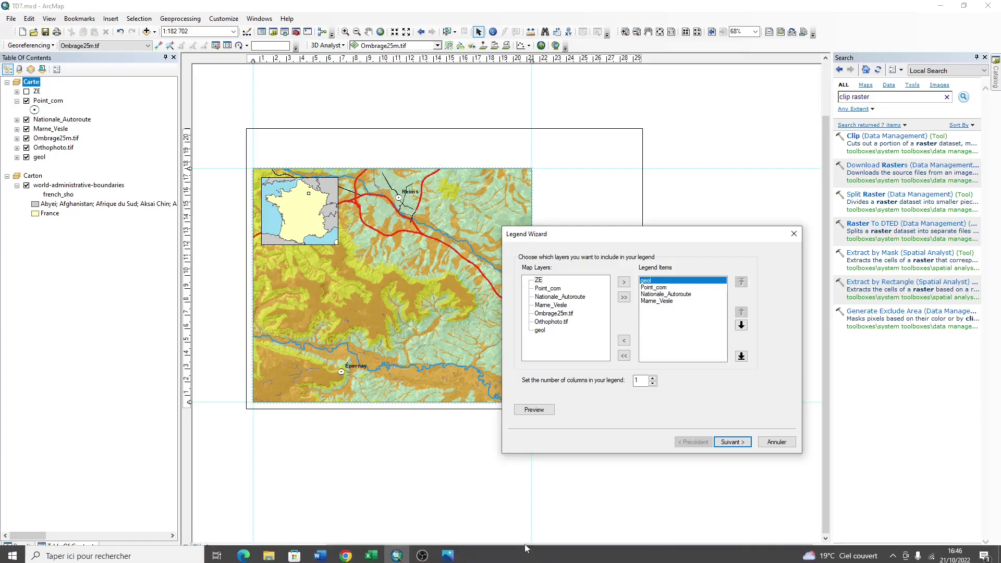
Compare the legend order with the sketch and move Marne_Vesle above Nationale_Autoroute.
left_click(447, 552)
left_click(989, 9)
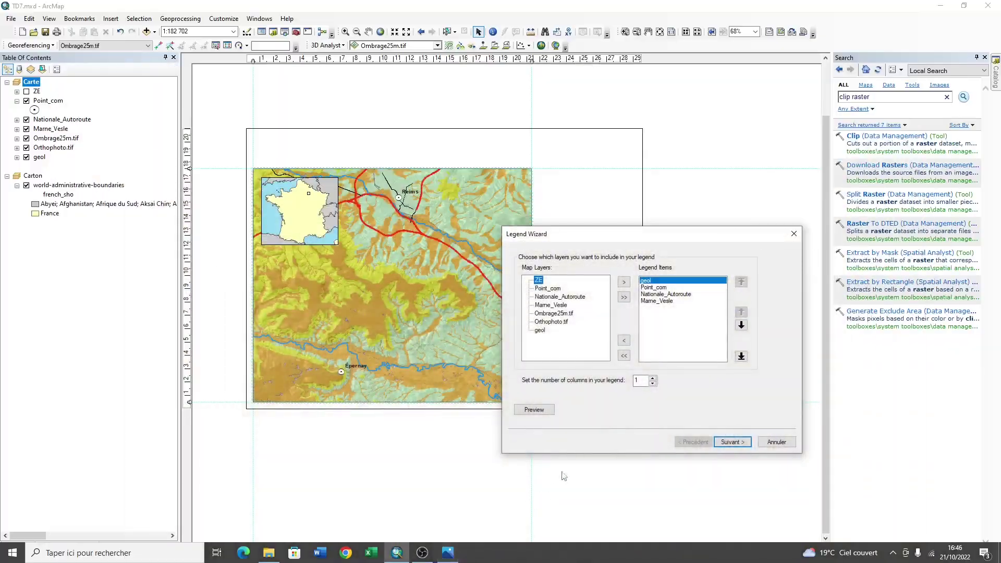
left_click_drag(651, 287, 654, 295)
left_click(654, 295)
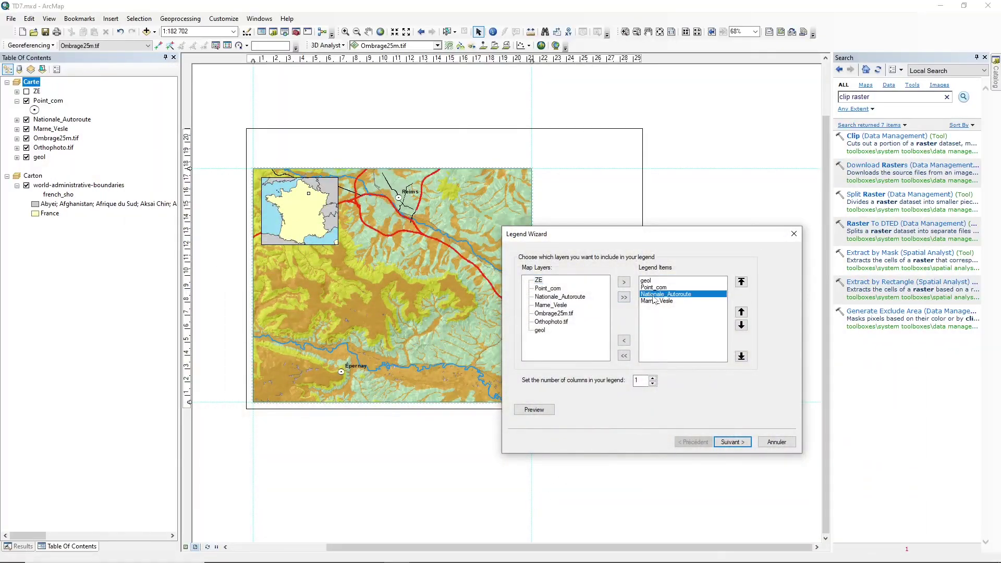
left_click(659, 301)
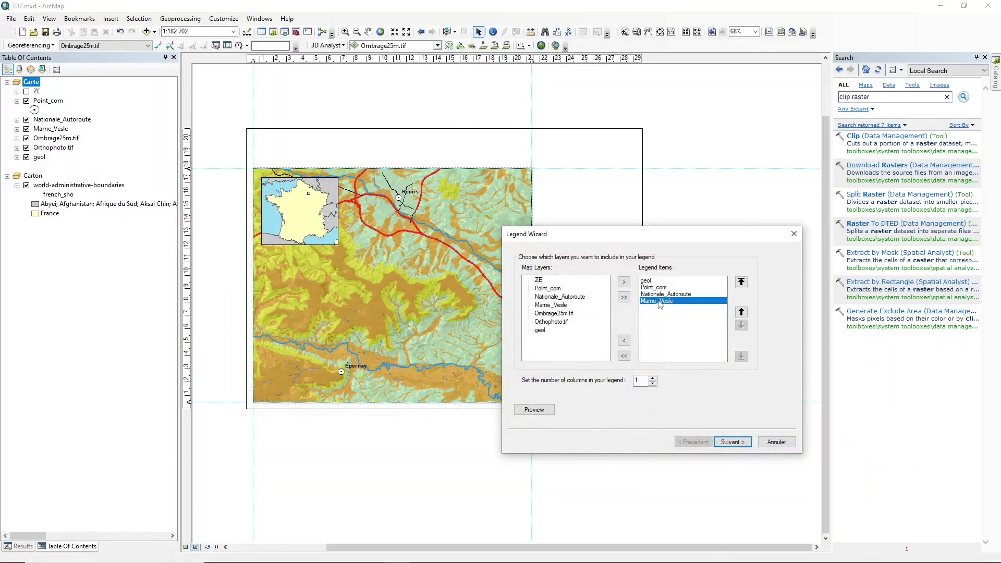
left_click(740, 312)
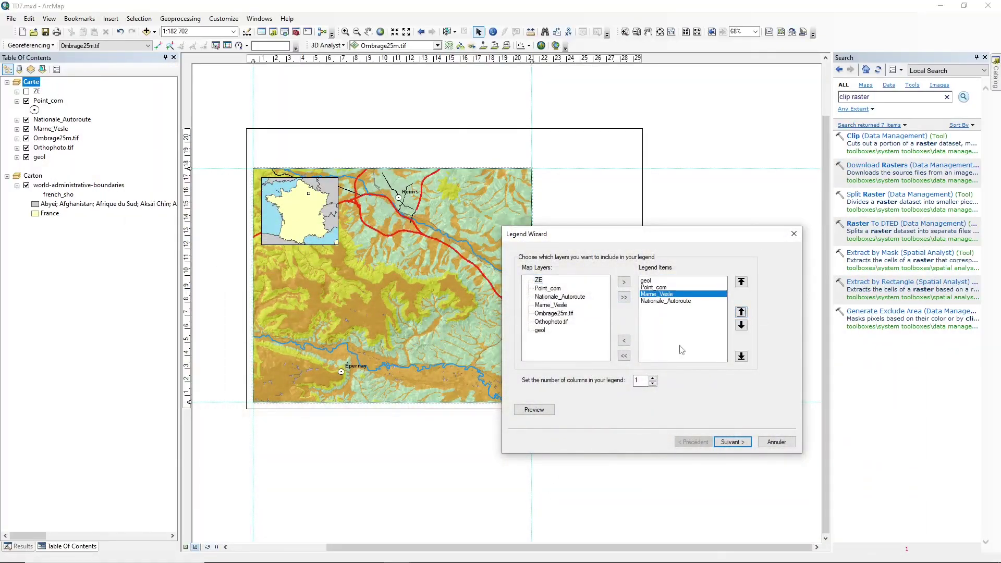
Title the legend "Légende", keep the remaining default settings, and place it in the blank area to the right of the map frame.
left_click(730, 443)
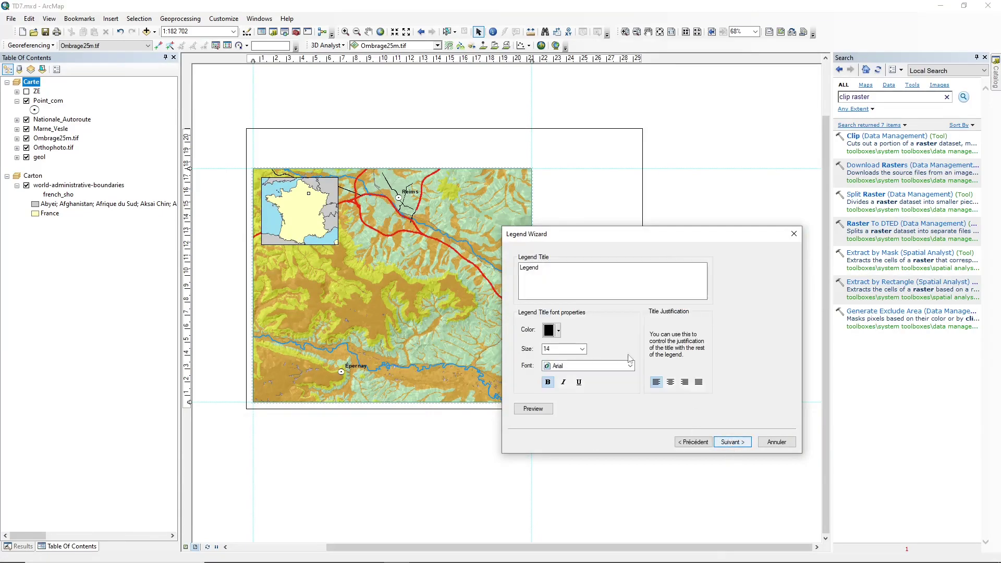
left_click(577, 267)
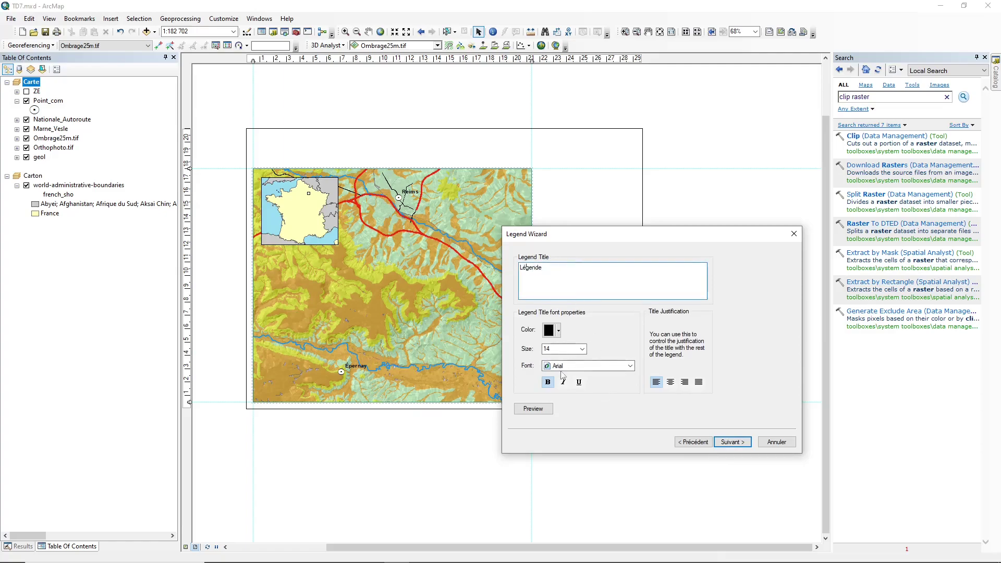
left_click(732, 443)
left_click(732, 443)
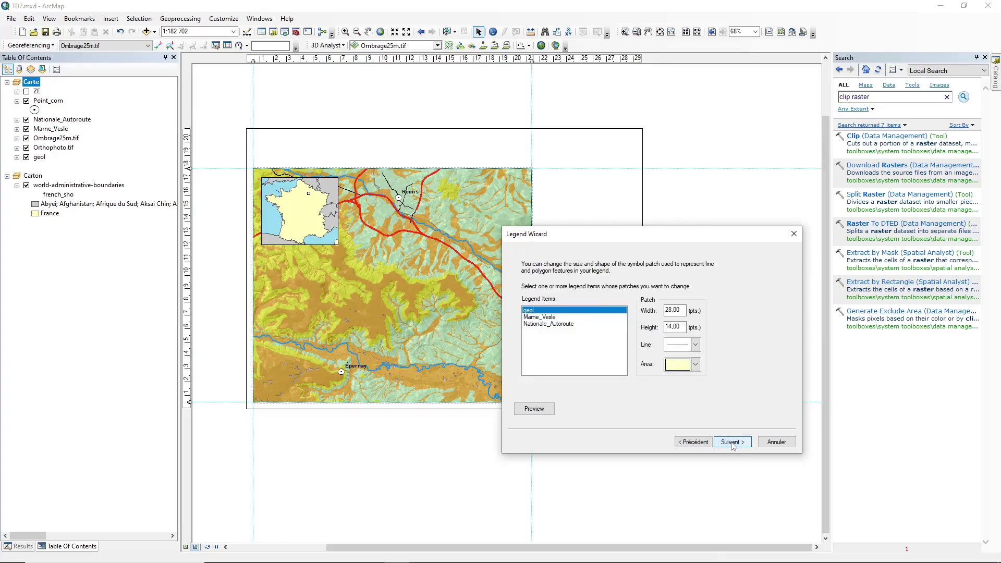
left_click(731, 443)
left_click(731, 443)
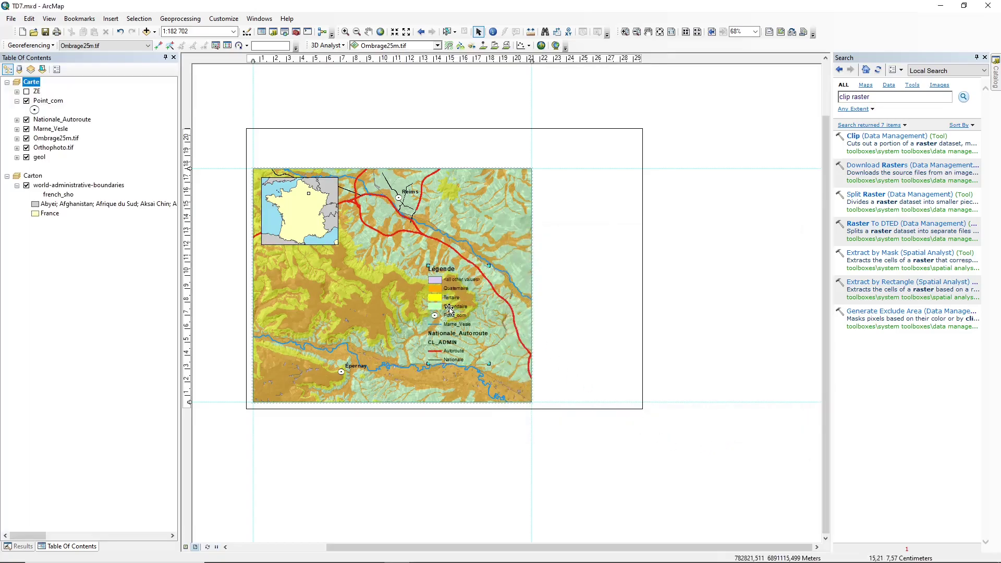
left_click_drag(440, 313, 563, 281)
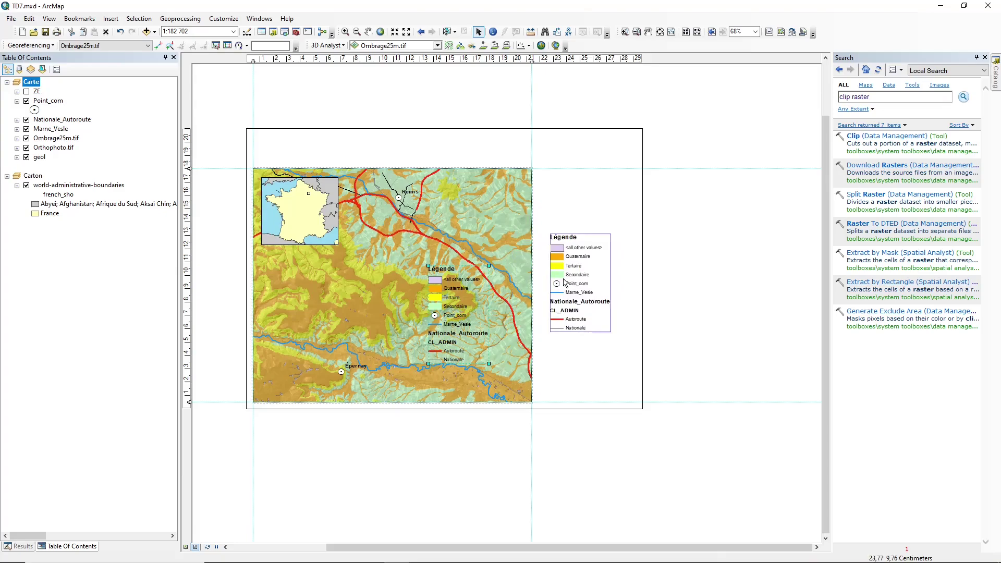
left_click(649, 297)
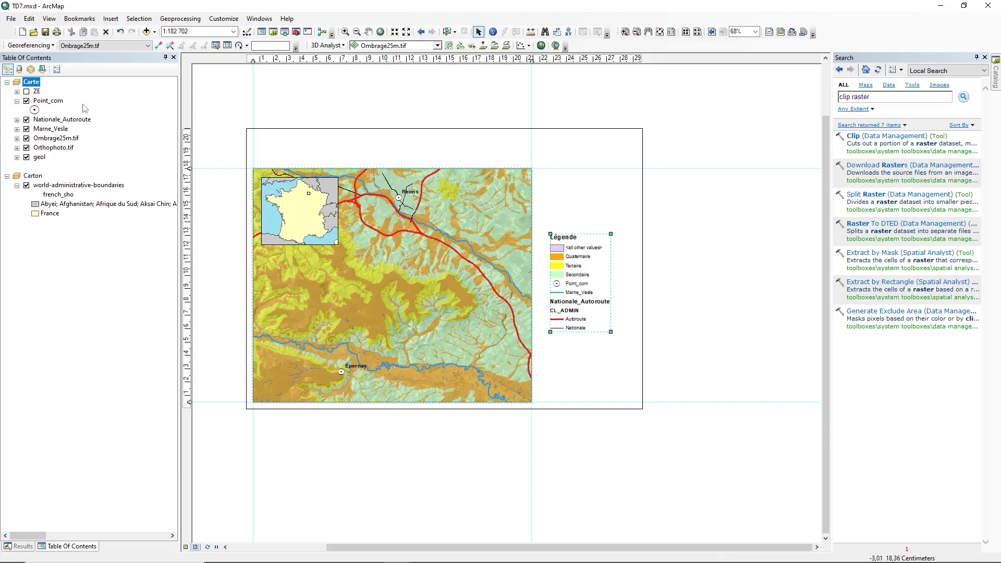
Turn off the <all other values> class in the symbology of the geol layer.
left_click(17, 158)
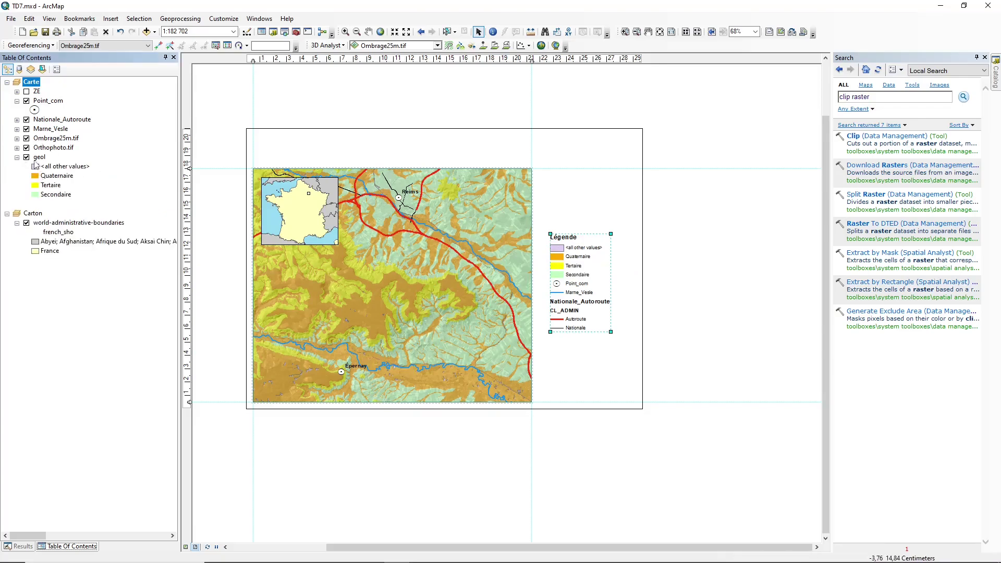
double_click(39, 157)
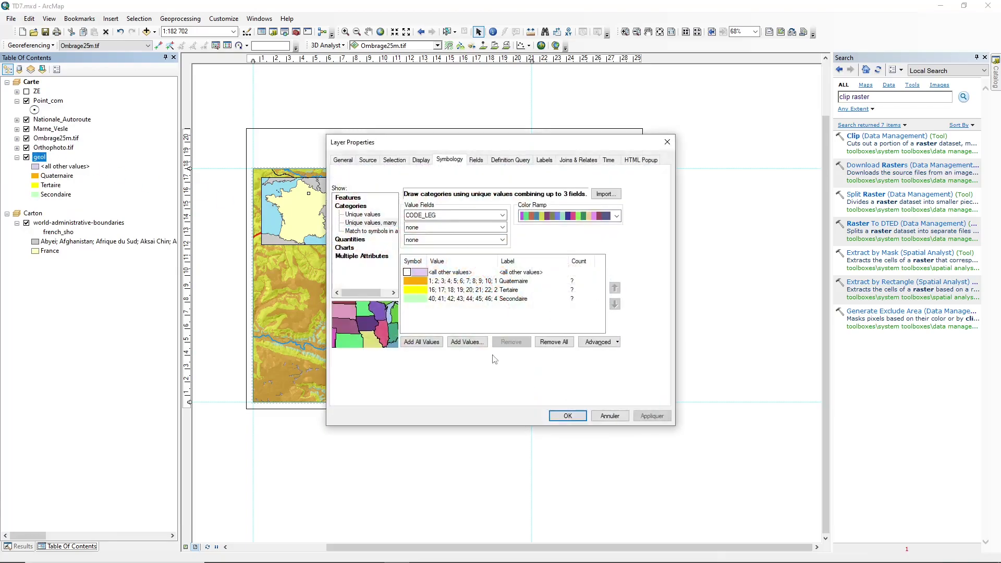
left_click(567, 415)
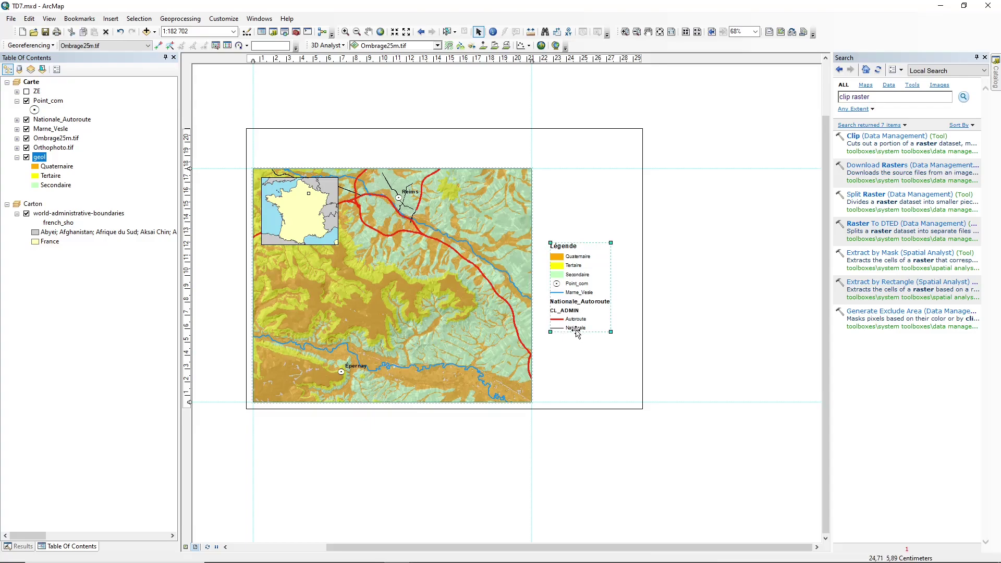
Apply the Horizontal Single Symbol Layer Name and Label style to the Nationale_Autoroute legend item.
double_click(570, 302)
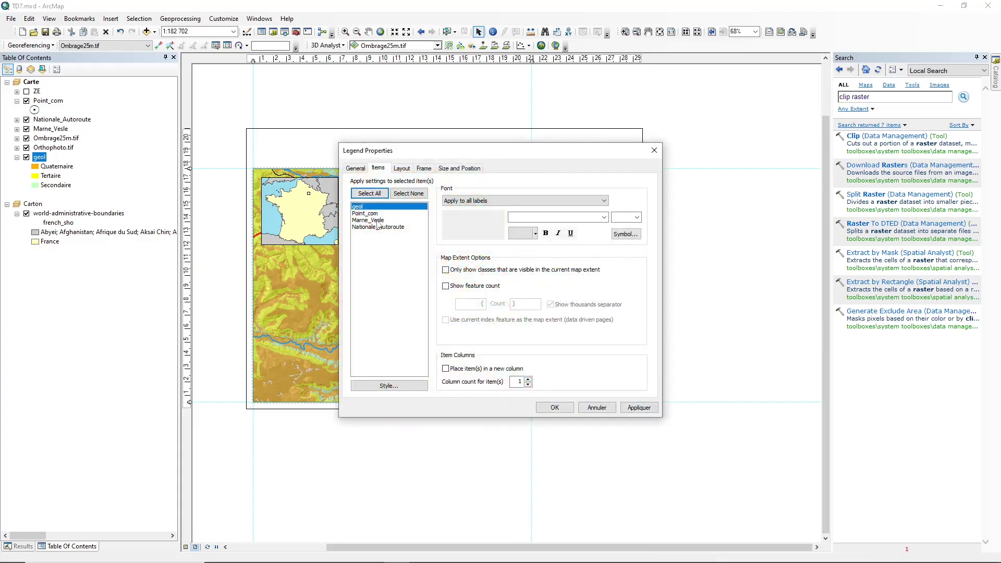
left_click(378, 228)
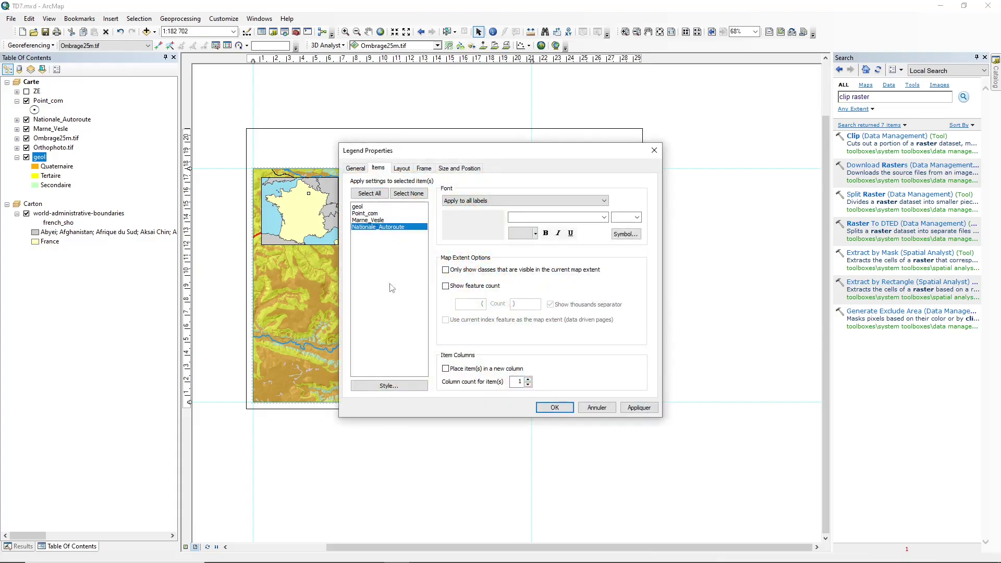
left_click(390, 386)
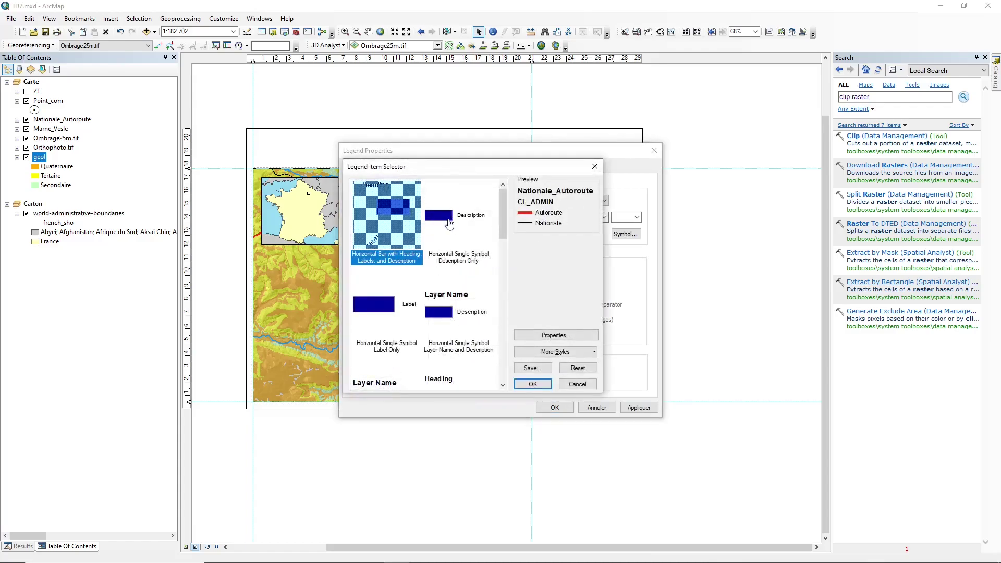
left_click(442, 305)
scroll(482, 258, "down", 3)
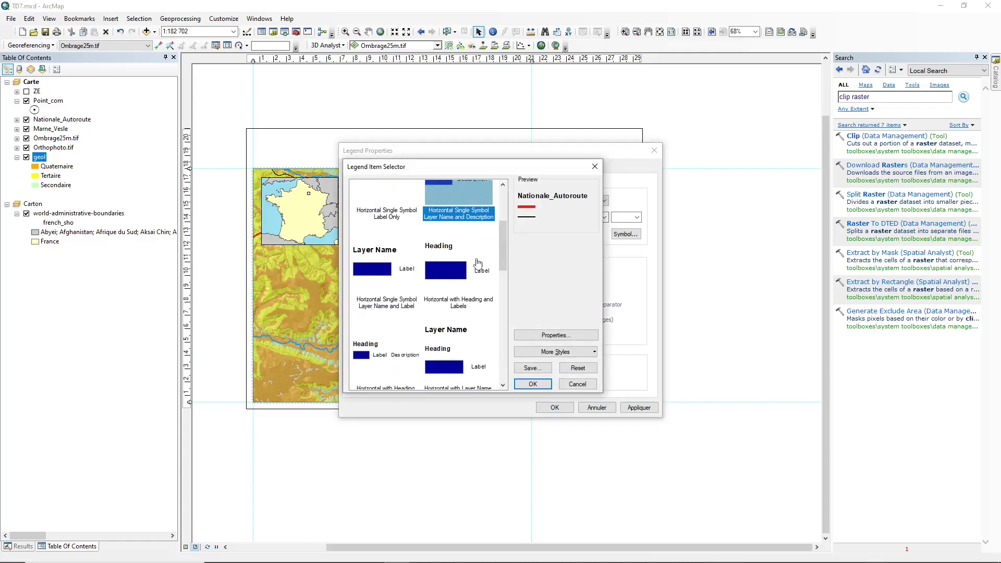
left_click(384, 262)
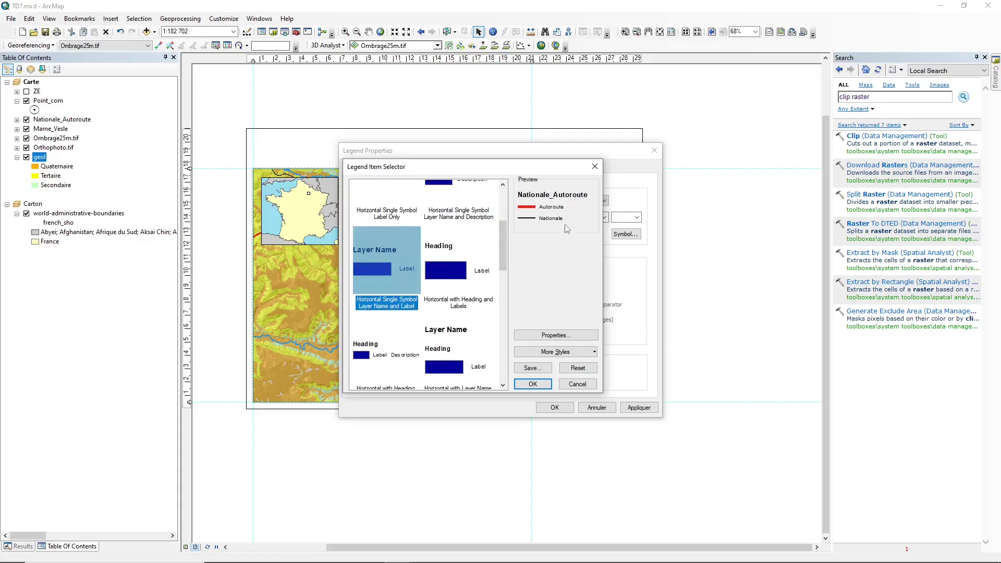
left_click(533, 383)
left_click(554, 408)
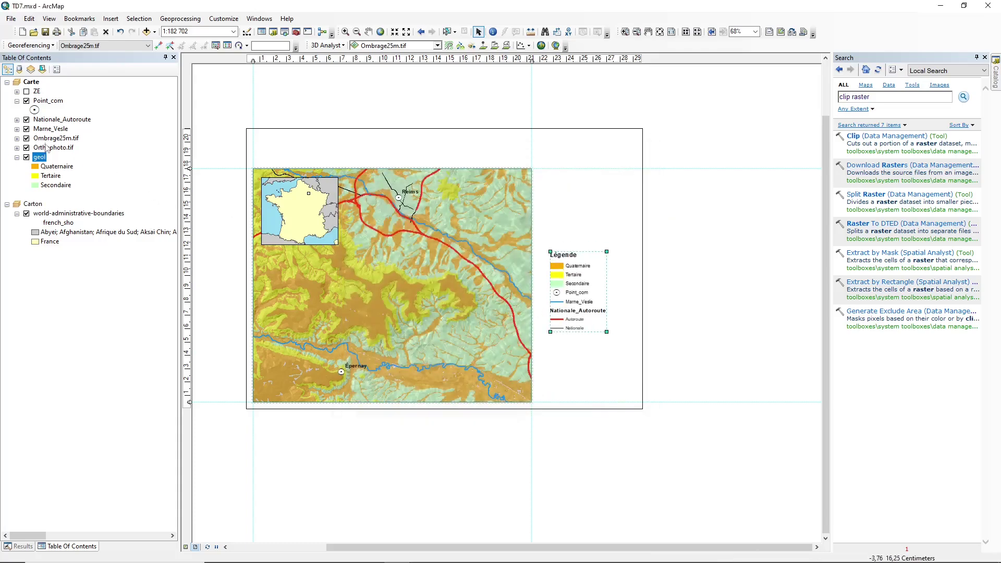
Rename the Nationale_Autoroute layer to "Type de route" and enlarge the legend on the page.
left_click(59, 120)
left_click(59, 124)
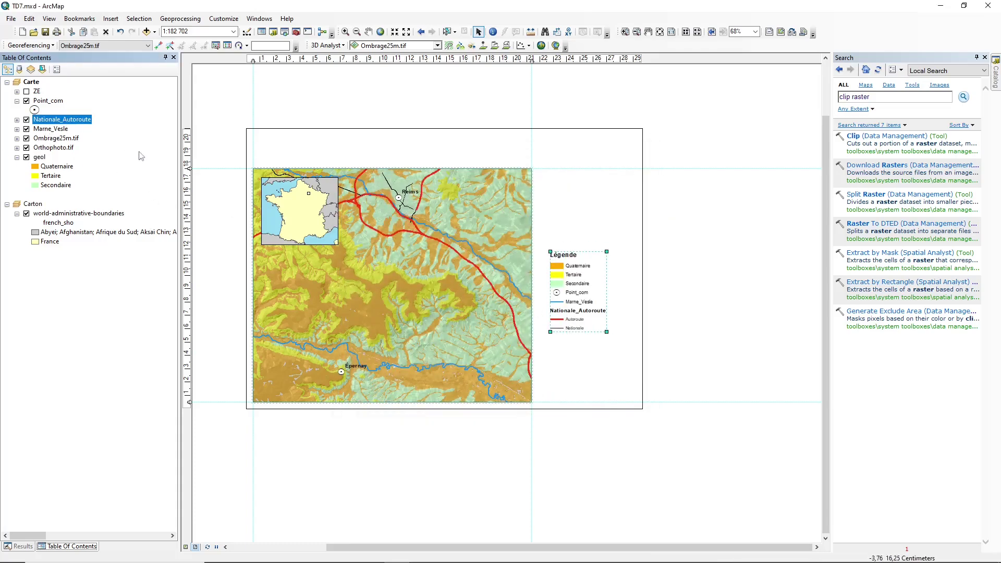
type("Type de route")
key("Return")
left_click(688, 270)
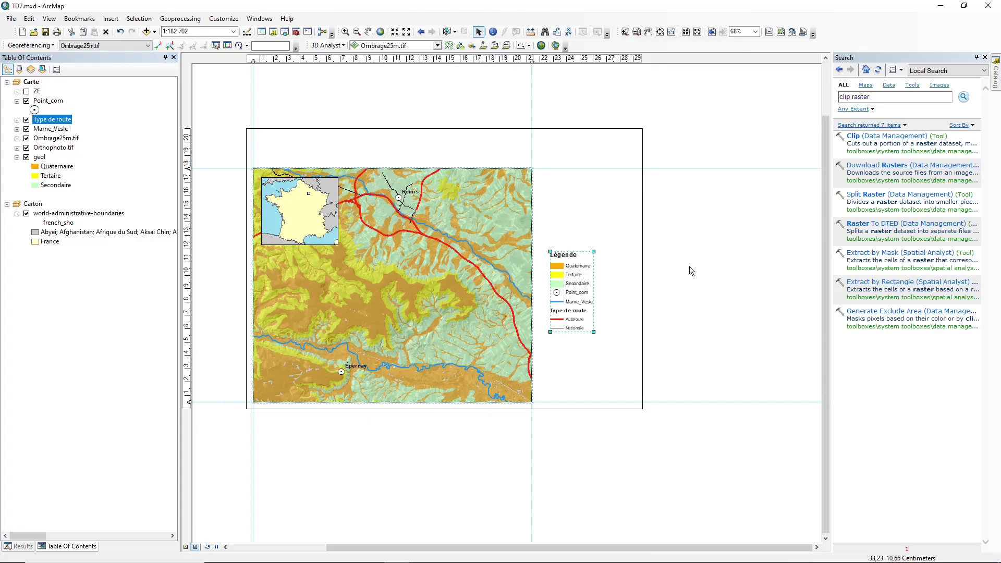
left_click(561, 331)
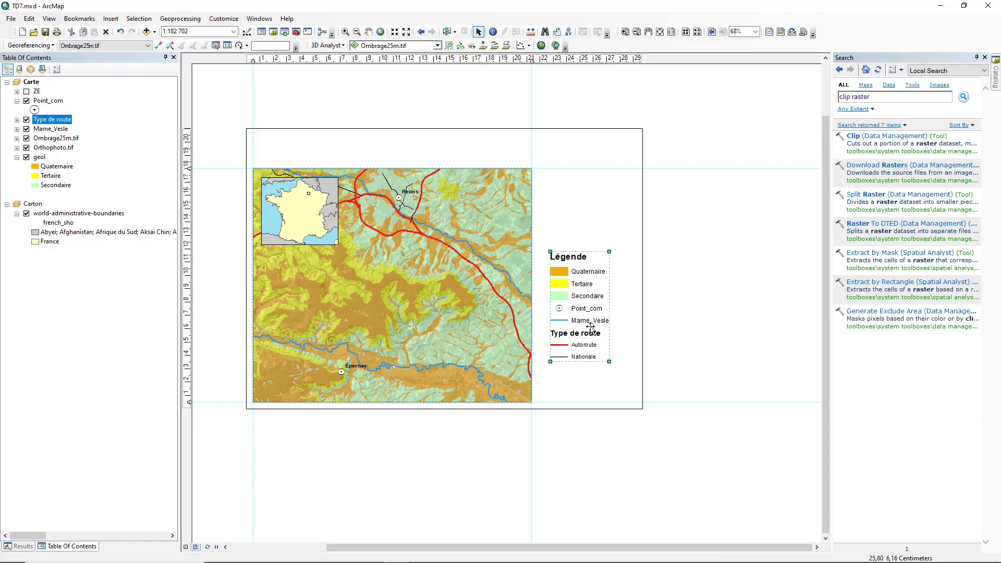
Rename the Marne_Vesle layer to "Rivières" in its layer properties.
left_click(42, 129)
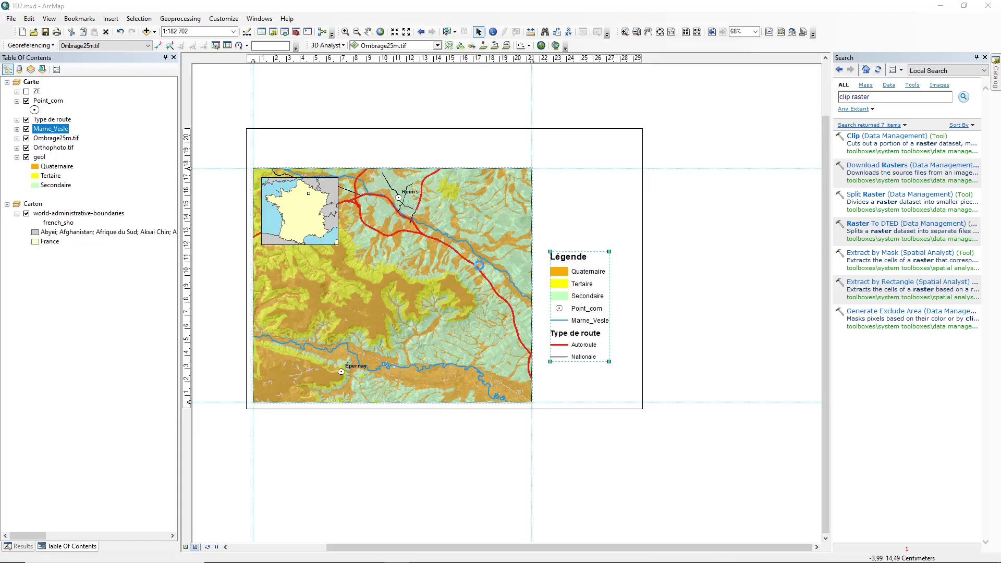
left_click(342, 160)
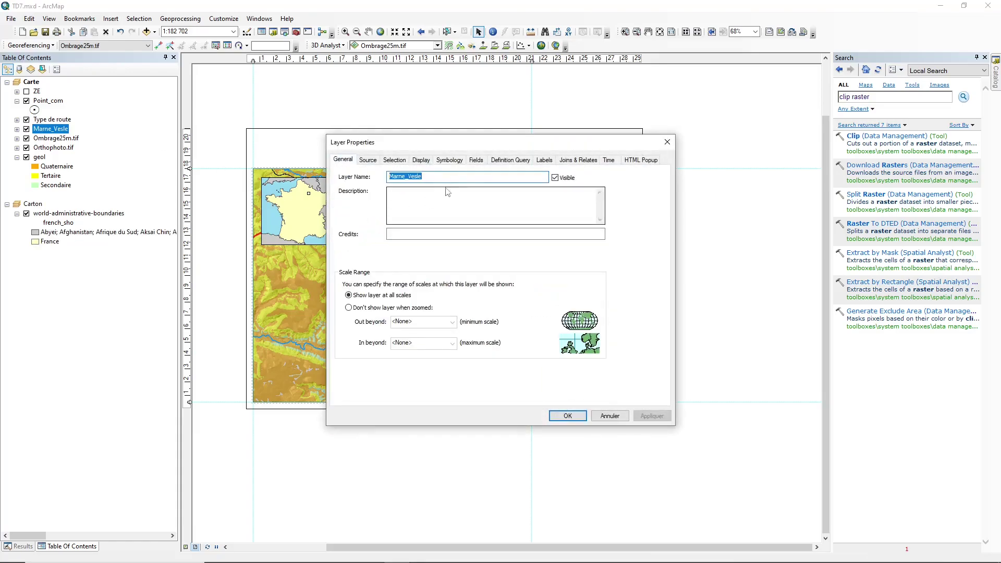
left_click_drag(435, 151, 533, 251)
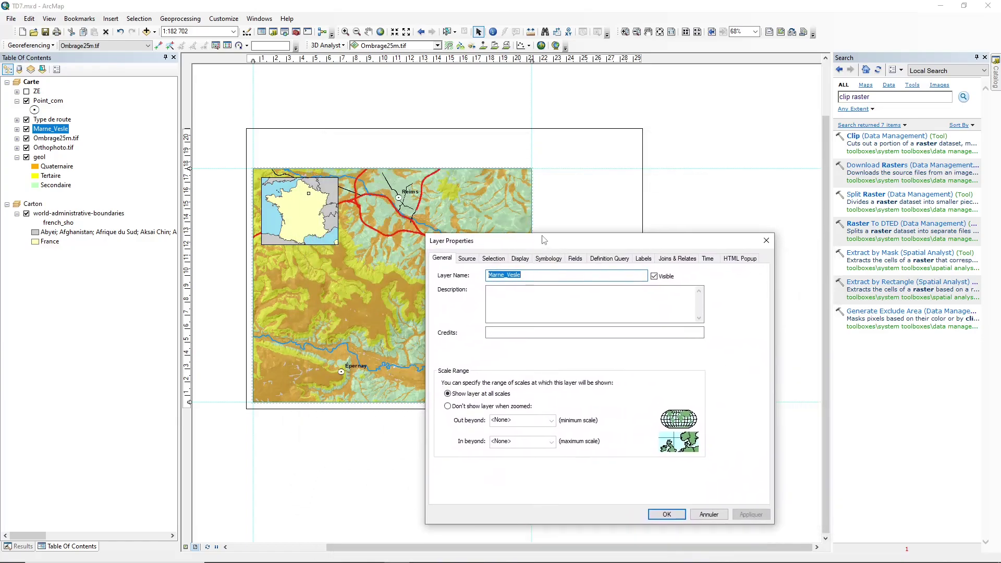
type("Rivières")
key("Return")
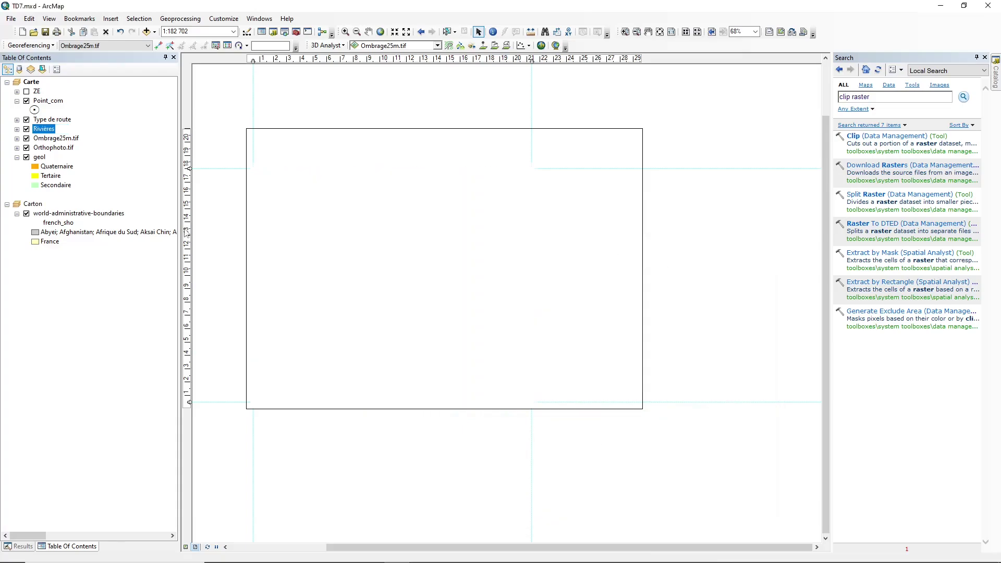
Rename the Point_com layer to "Localités repères" in its layer properties.
double_click(48, 101)
type("Loca")
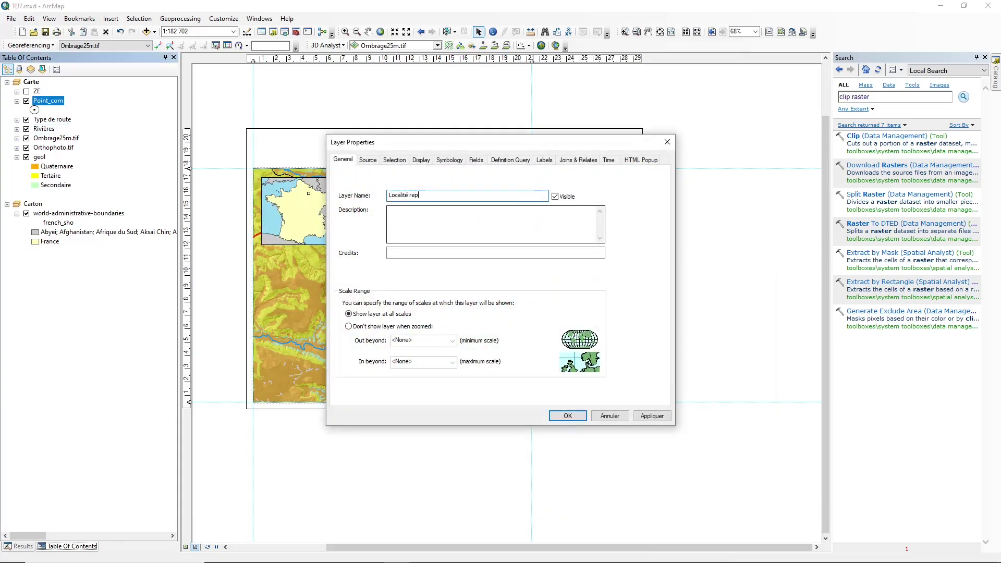
type("lités repères")
left_click(408, 195)
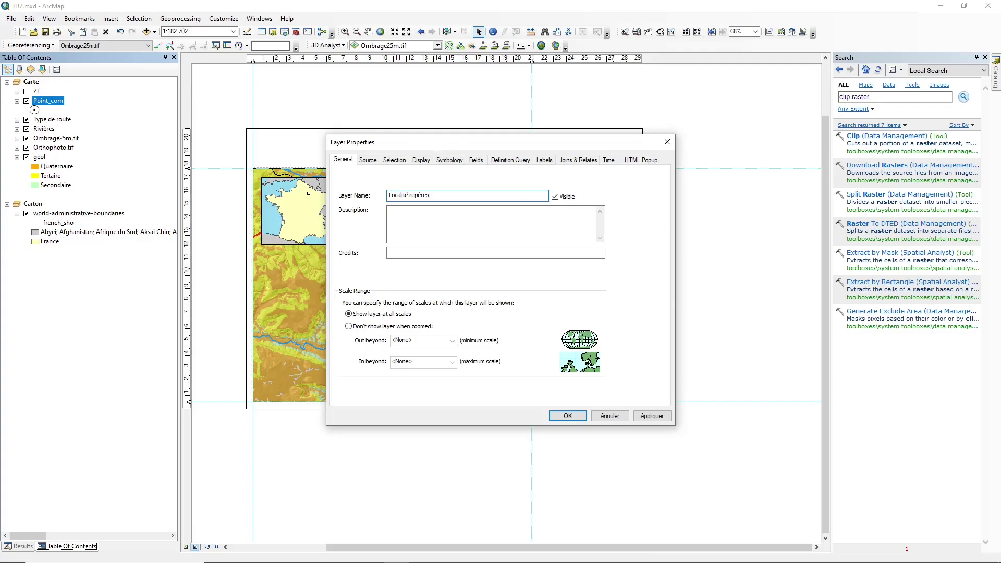
type("s")
key("Return")
Add vertical guides beside the map frame and near the page's outer edge, and fit the legend between them, level with the map's upper edge.
left_click_drag(599, 323, 595, 308)
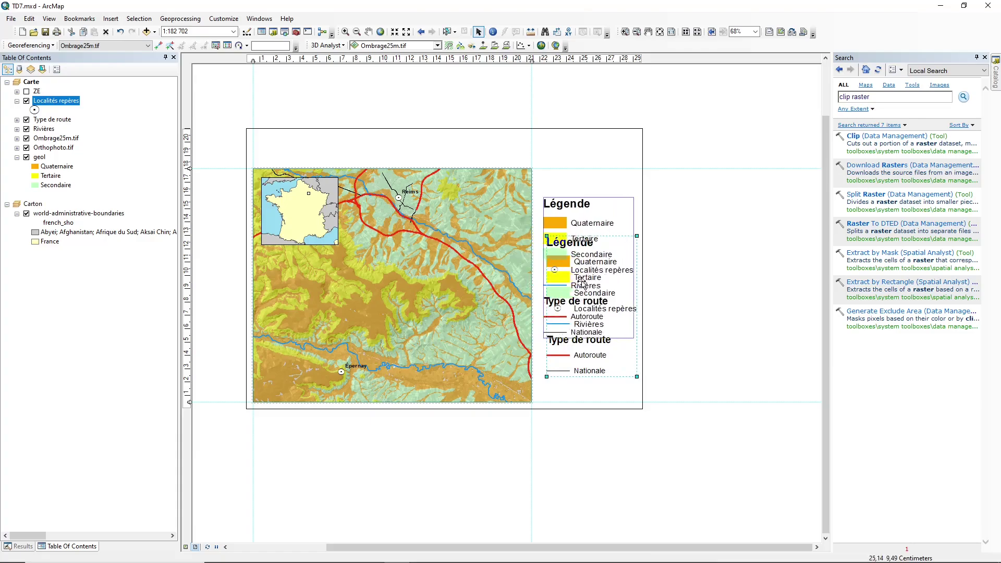
left_click_drag(539, 59, 540, 59)
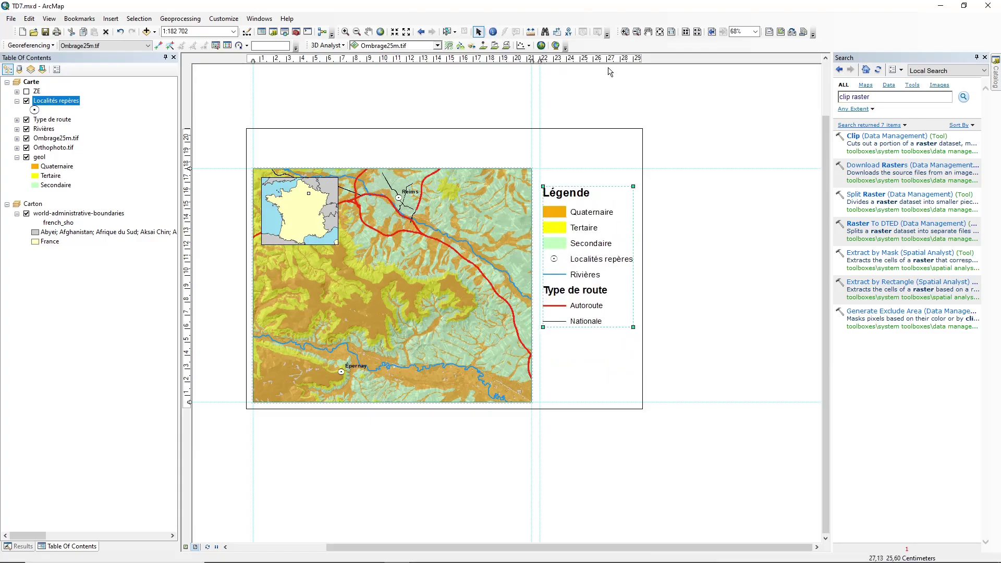
left_click(634, 59)
left_click_drag(640, 59, 635, 59)
left_click_drag(592, 230, 586, 196)
left_click_drag(630, 309, 639, 328)
left_click(772, 259)
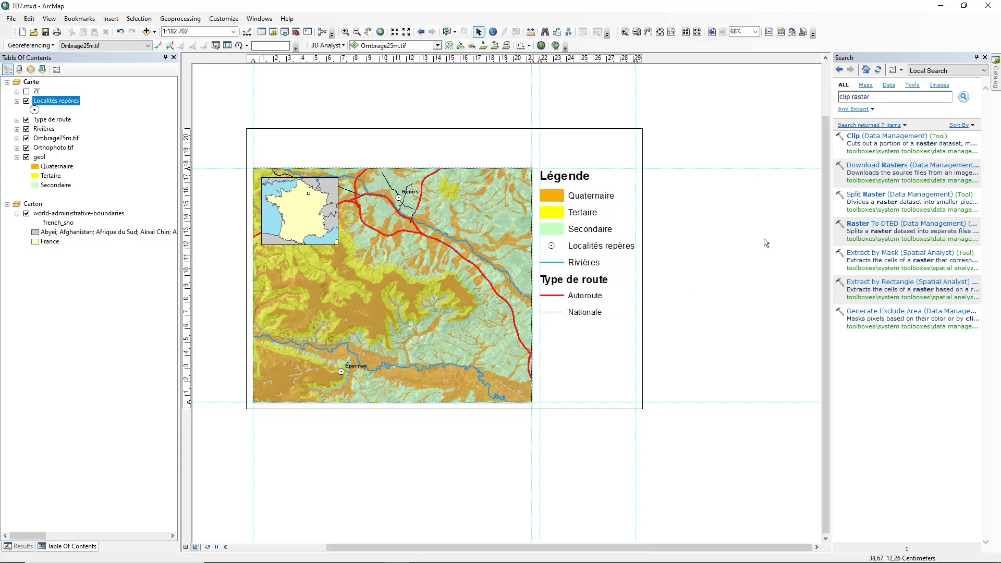
Check the hand-drawn layout sketch and insert a text element reading "Sources : Datagouv, OSM, IGN, BRGM".
left_click(450, 556)
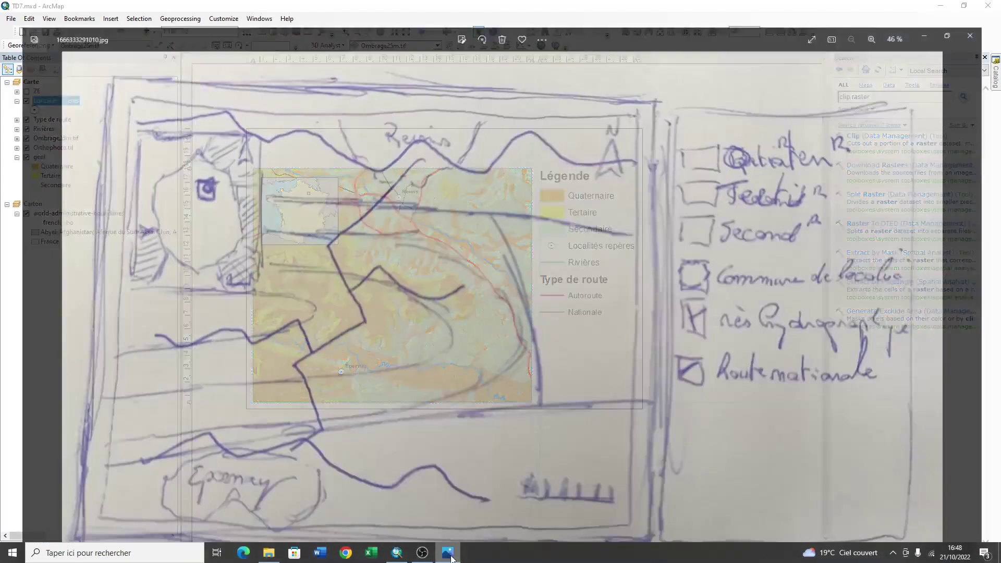
left_click(450, 555)
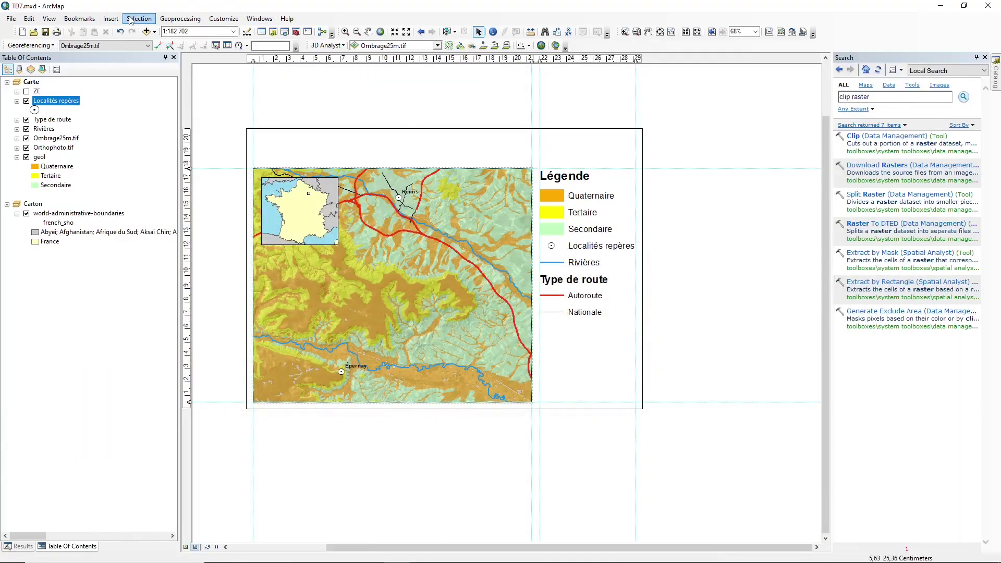
left_click(111, 18)
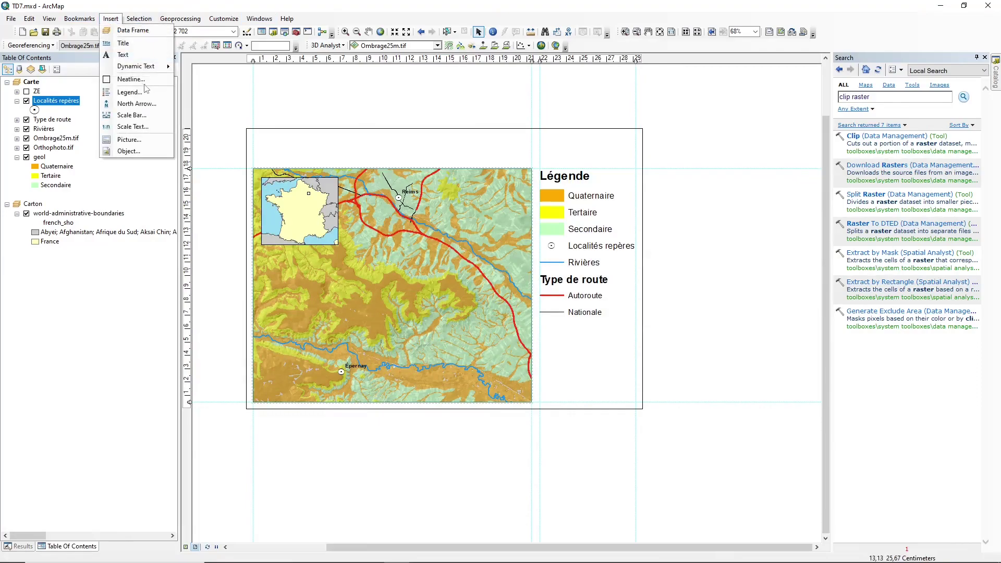
left_click(126, 54)
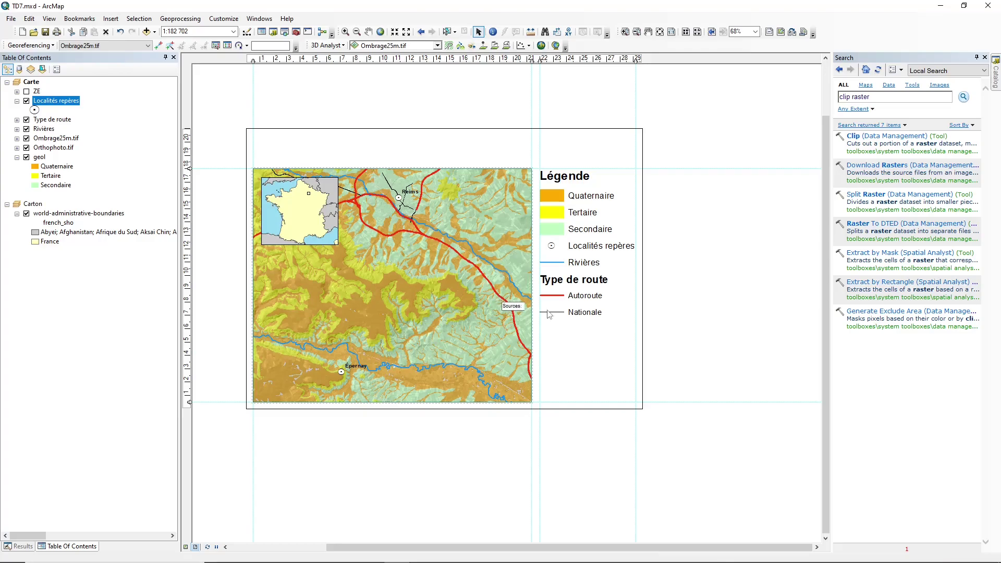
left_click(623, 394)
left_click_drag(493, 306, 546, 338)
double_click(546, 338)
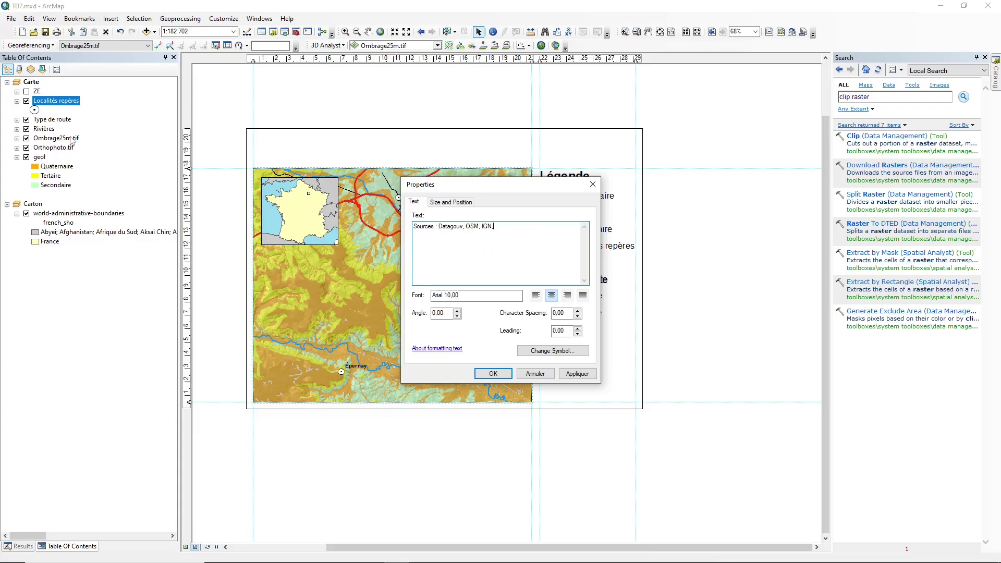
type("BRGM")
left_click(491, 375)
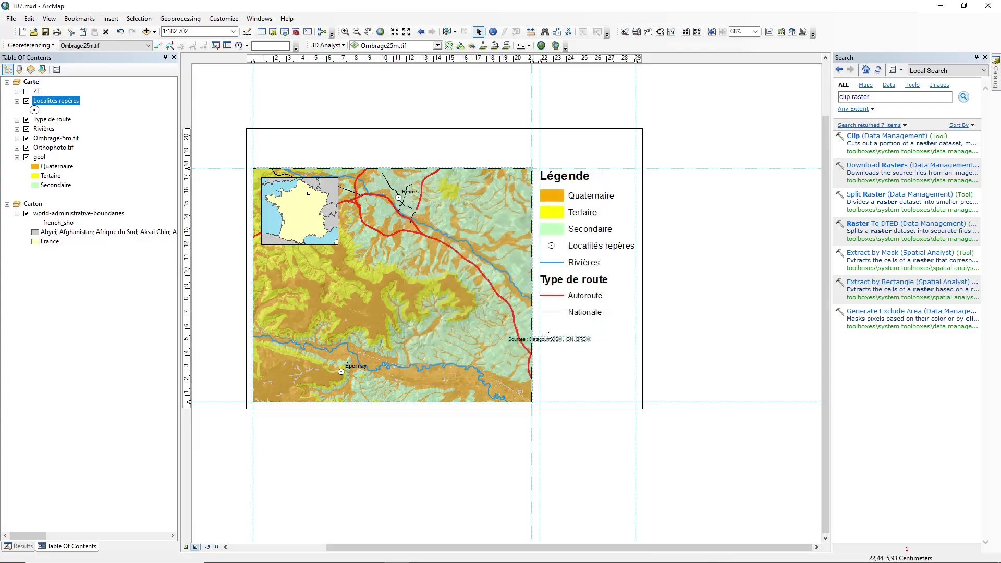
Place the sources text at the foot of the legend column, centred on a new vertical guide at 25.60 cm.
left_click_drag(553, 344, 591, 405)
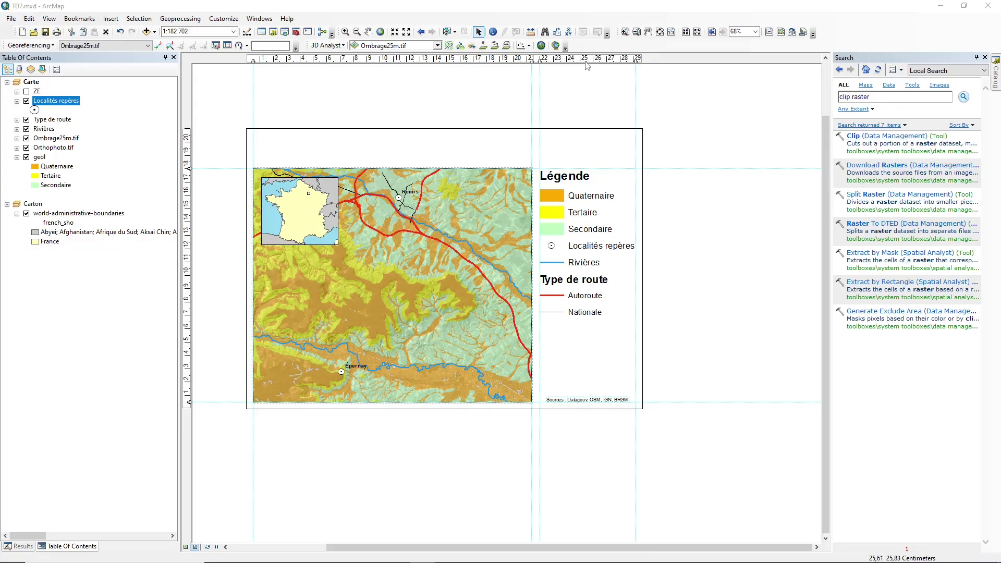
left_click_drag(585, 62, 586, 61)
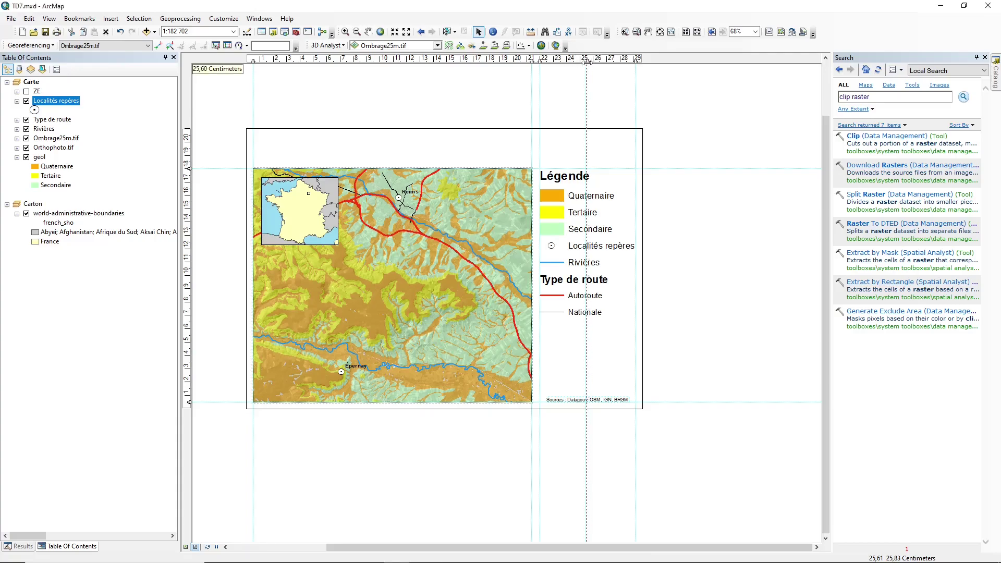
left_click(599, 399)
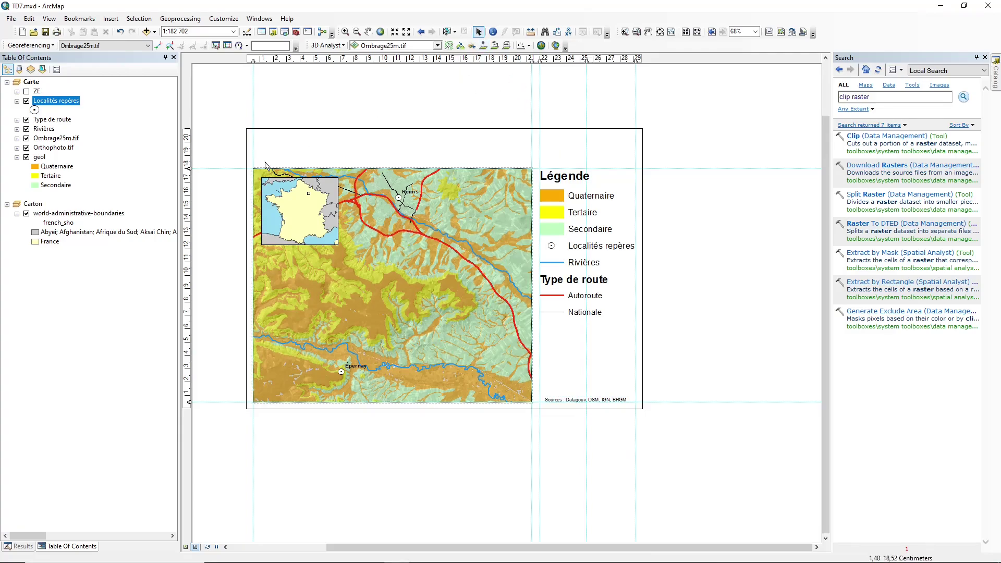
Insert the title text "Contexte générale de la Montagne de Reims" and place it in the blank band above the map frame.
left_click(109, 19)
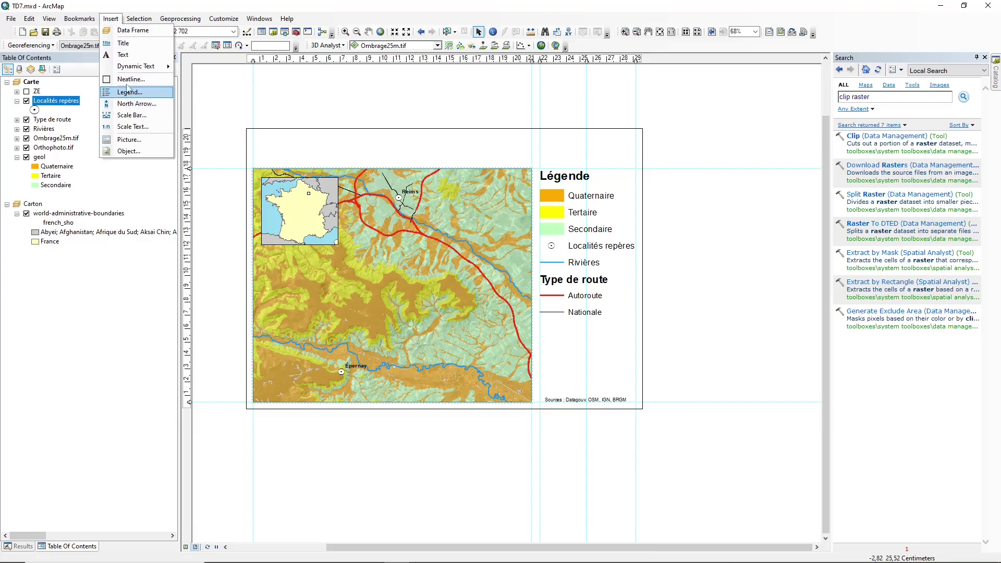
left_click(123, 54)
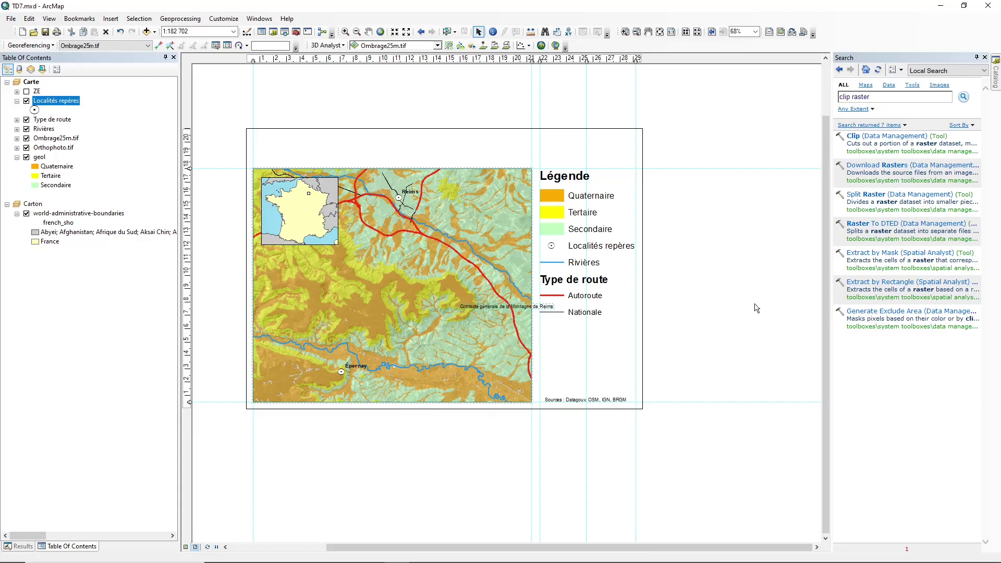
left_click_drag(521, 304, 446, 153)
Format the map title text as bold with a font size of 24.
double_click(443, 151)
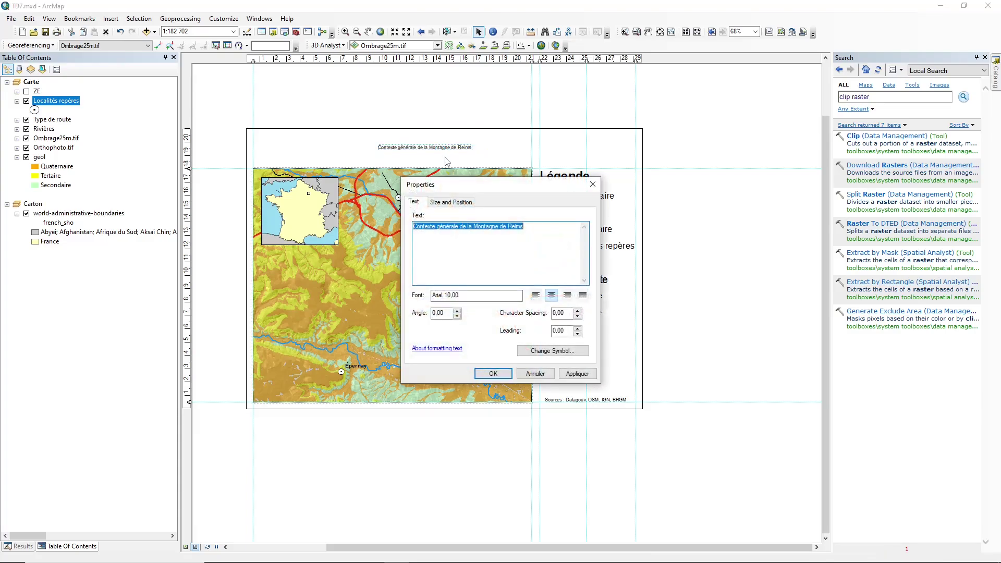
left_click(539, 350)
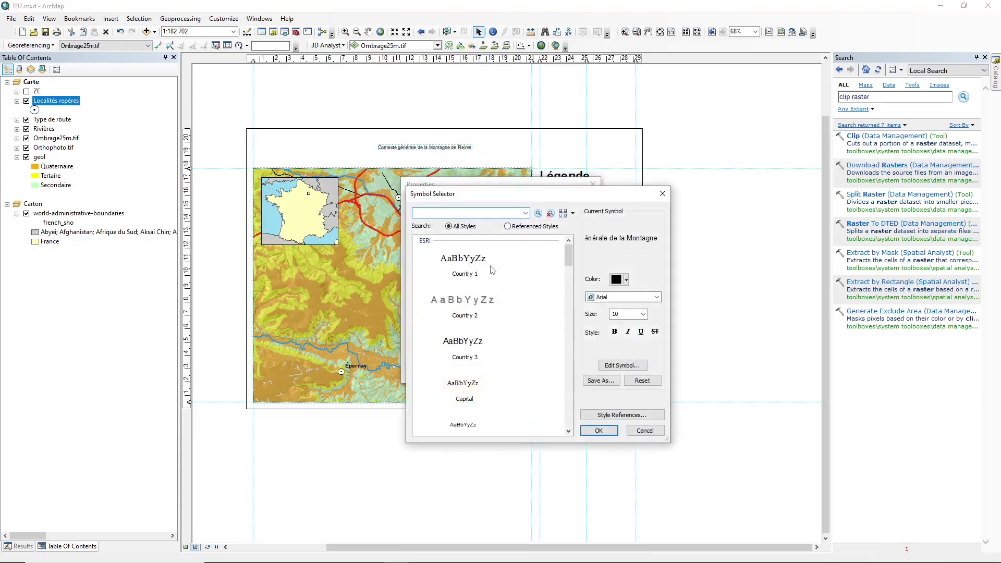
left_click(631, 315)
left_click(644, 314)
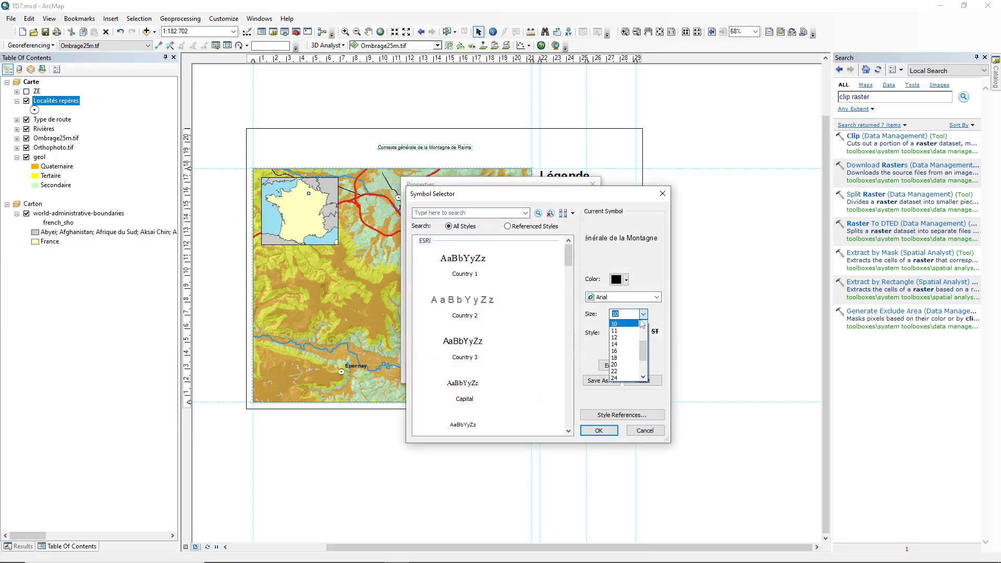
left_click(617, 378)
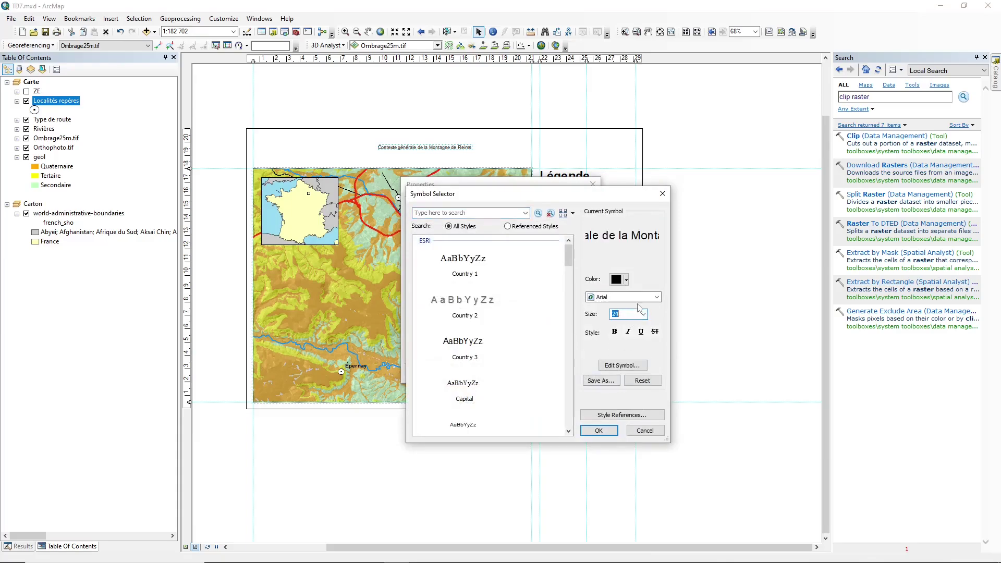
left_click(614, 332)
left_click(594, 432)
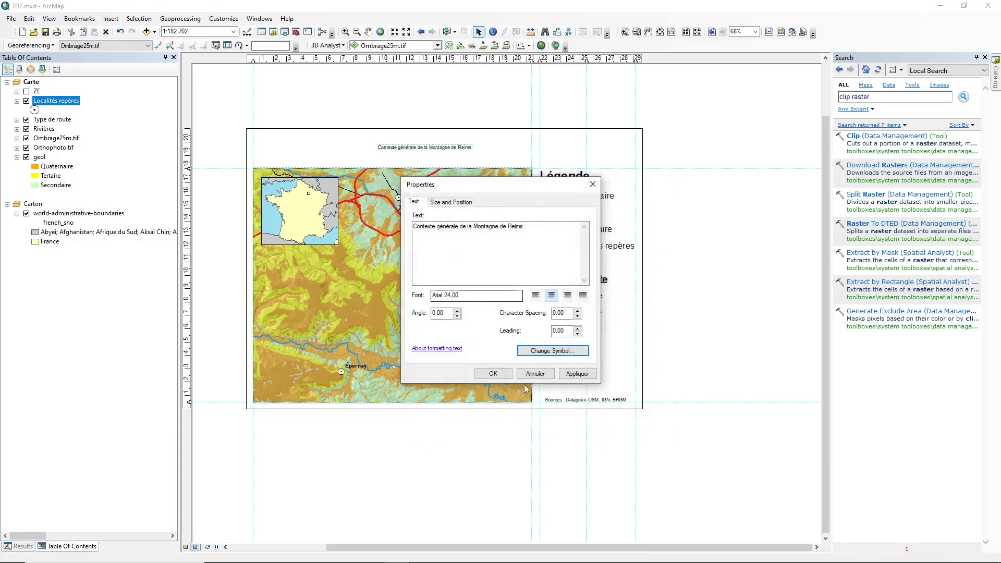
left_click(546, 374)
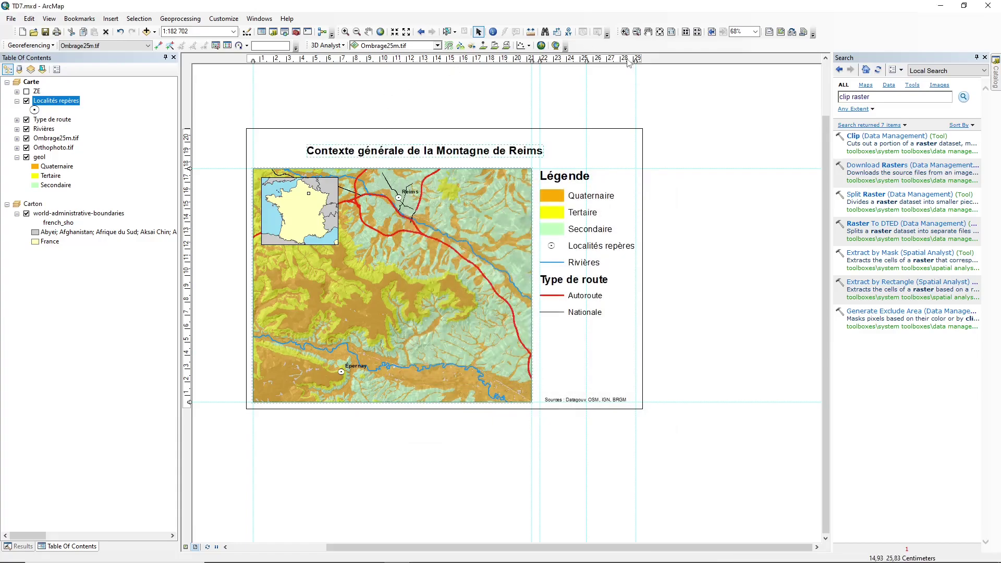
Add a vertical guide at the middle of the page width and centre the map title on it.
left_click(446, 59)
left_click_drag(445, 62, 445, 63)
left_click_drag(429, 152, 451, 156)
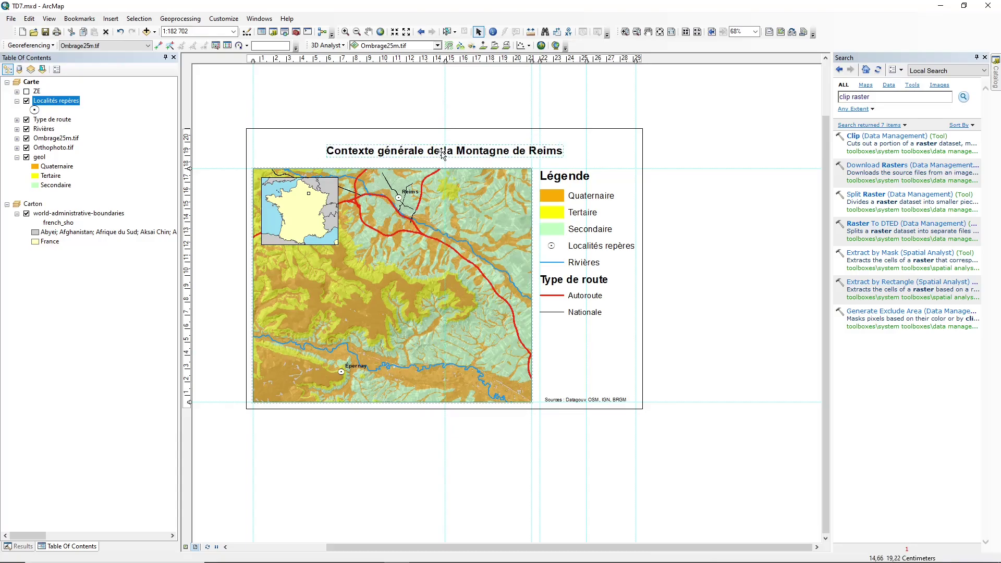
Set the map title's font size to 36.
double_click(441, 154)
left_click(559, 352)
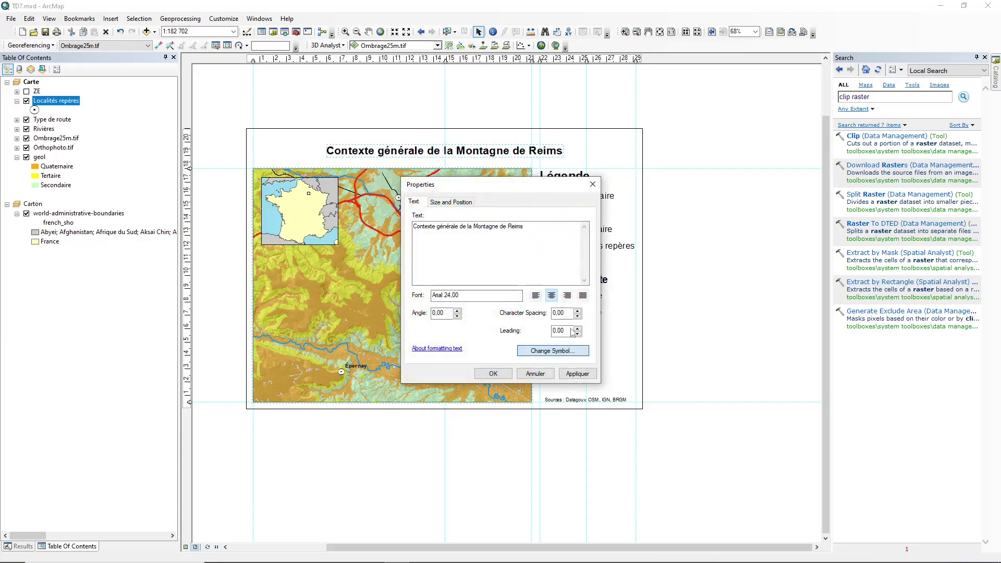
left_click(643, 314)
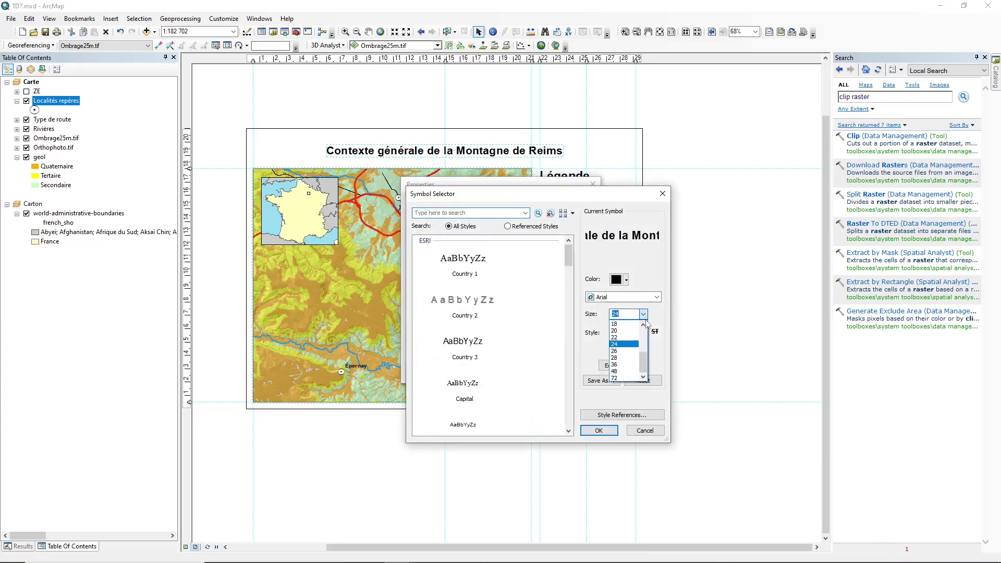
left_click(624, 372)
left_click(611, 430)
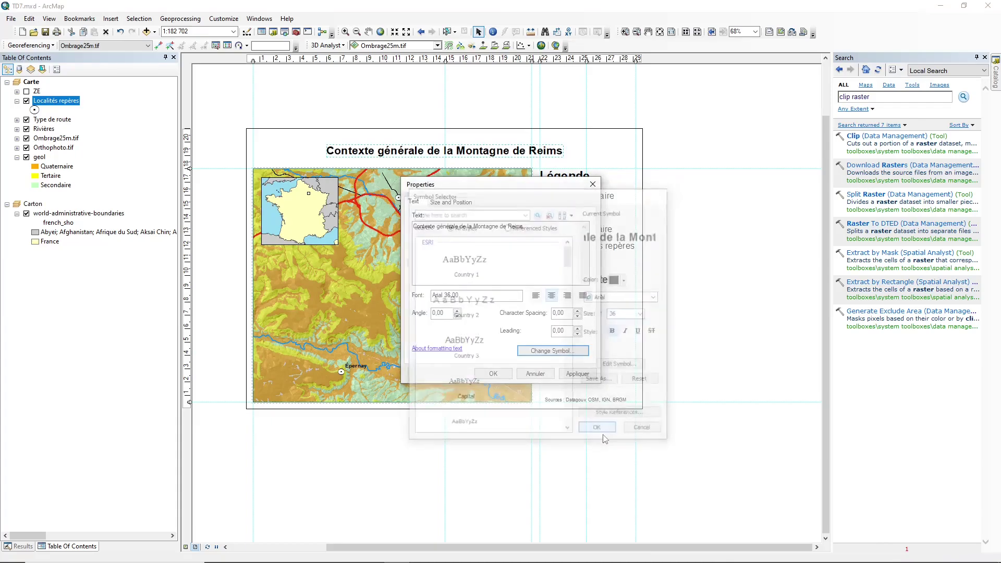
left_click(496, 376)
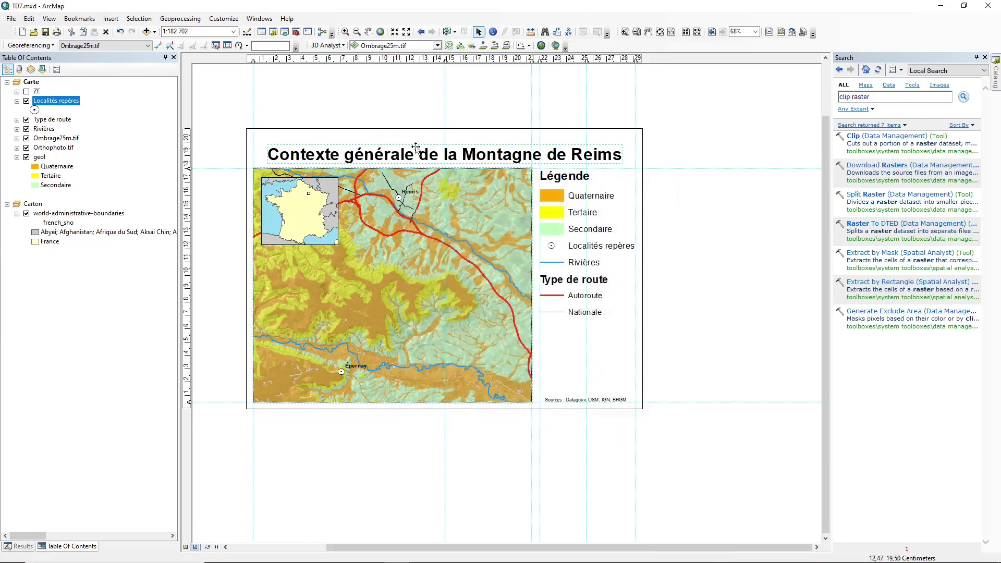
Raise the title to mid-height in the blank band above the map and set a horizontal guide through its upper part.
left_click_drag(422, 158, 424, 155)
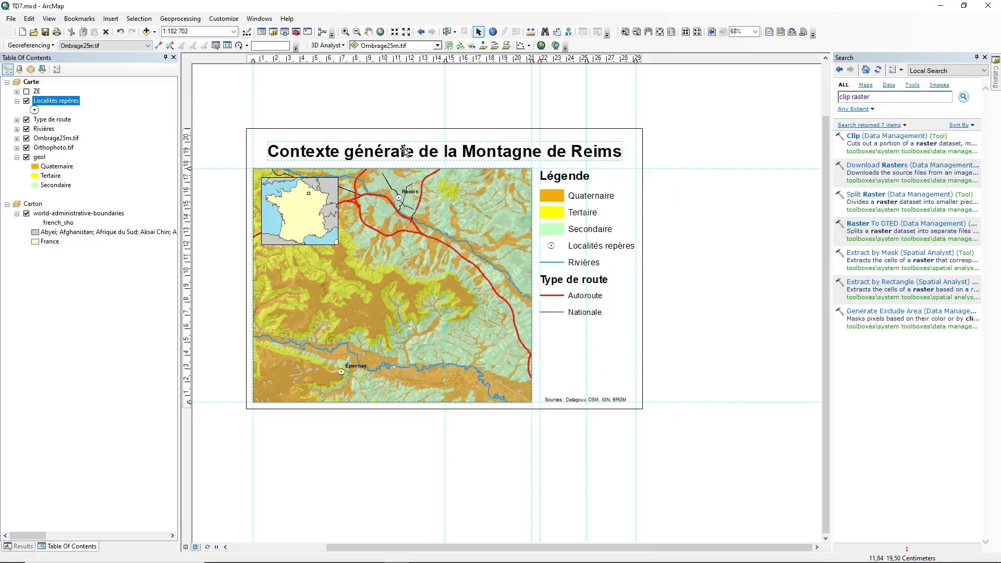
left_click(188, 150)
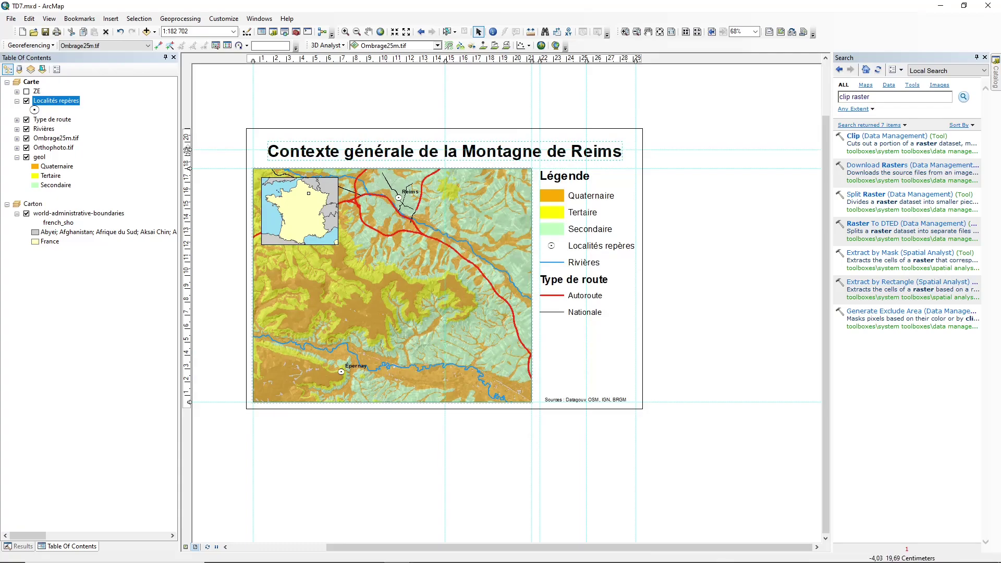
mouse_move(188, 150)
left_mouse_down()
mouse_move(188, 128)
mouse_move(277, 137)
mouse_move(303, 151)
left_mouse_up()
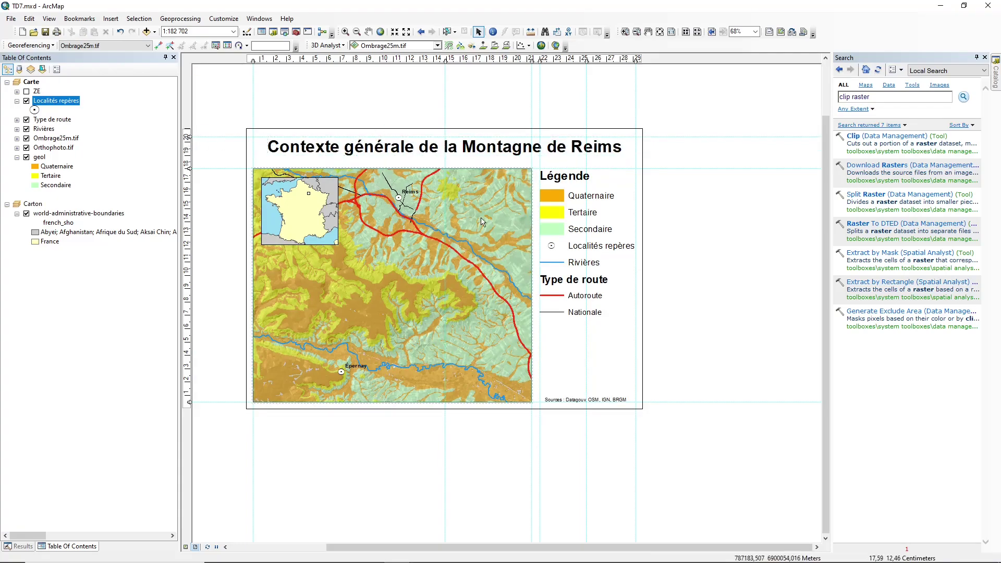
left_click_drag(190, 136, 190, 141)
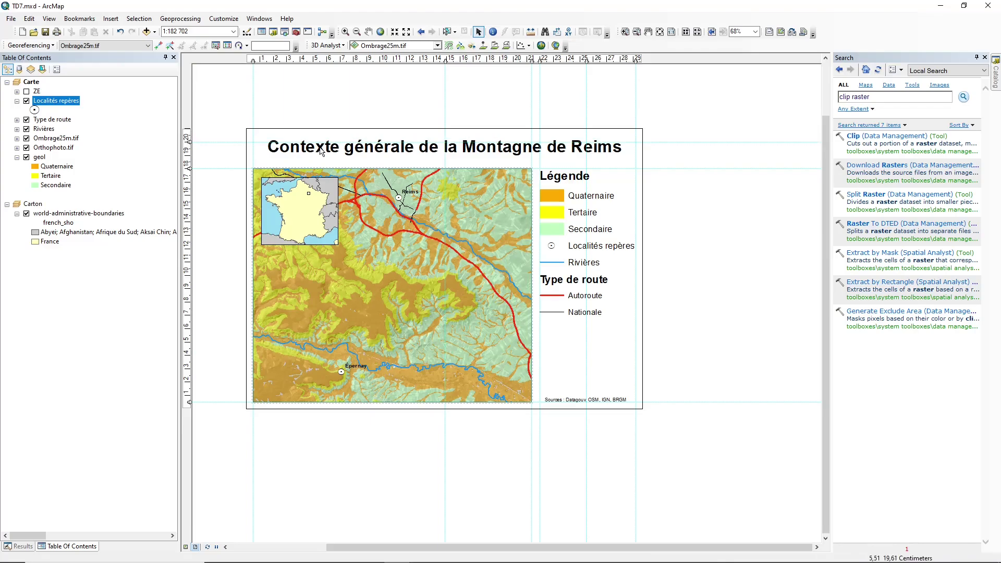
left_click_drag(320, 148, 320, 153)
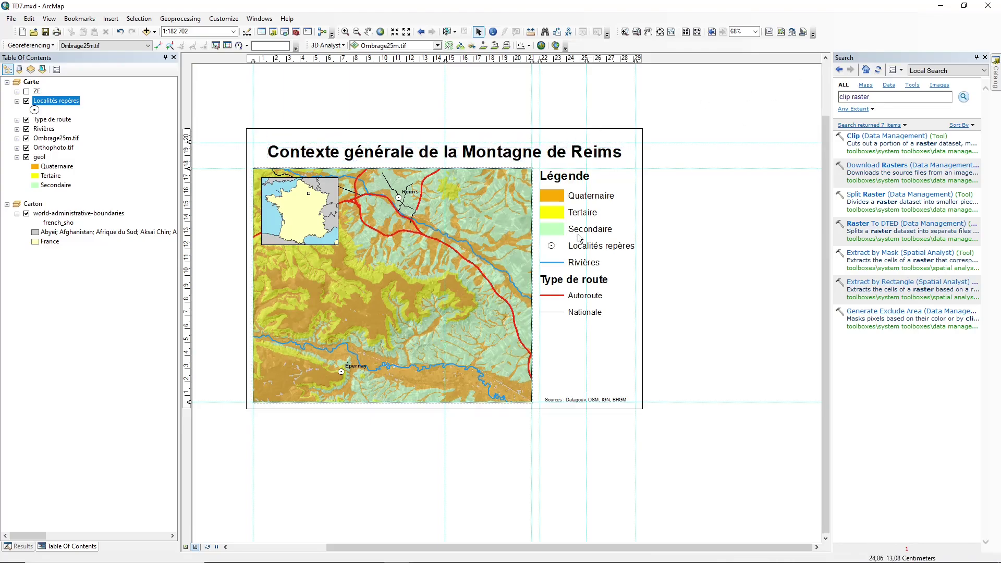
key("ctrl+z")
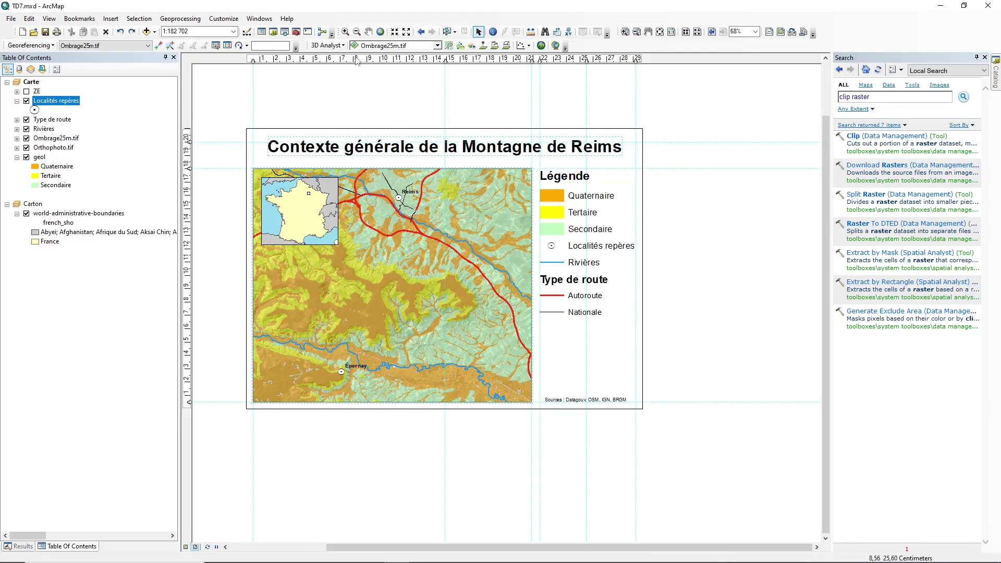
key("ctrl+z")
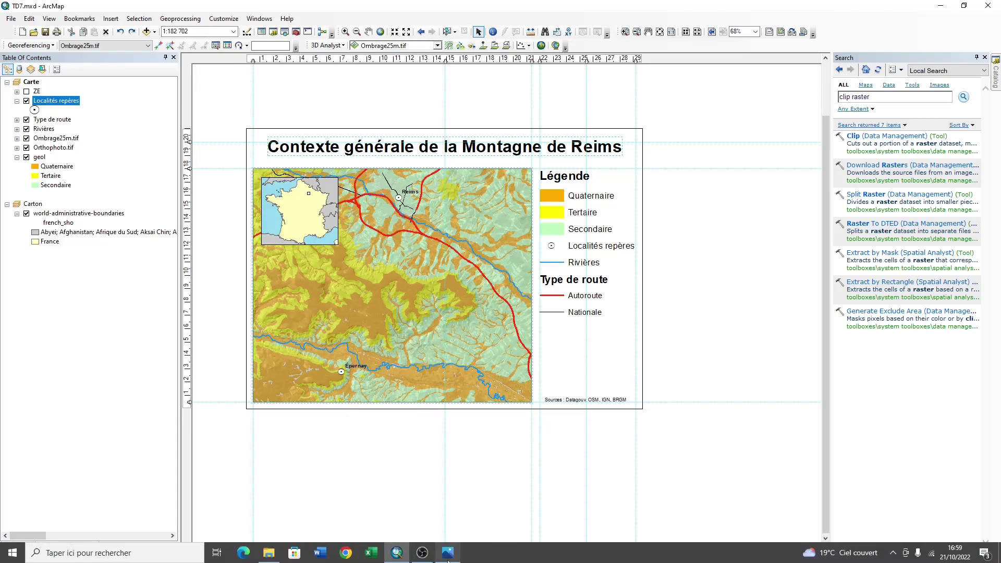
Check the hand-drawn layout sketch, then insert an ESRI North 2 arrow for the Carte data frame in the main map's upper-right corner.
left_click(448, 556)
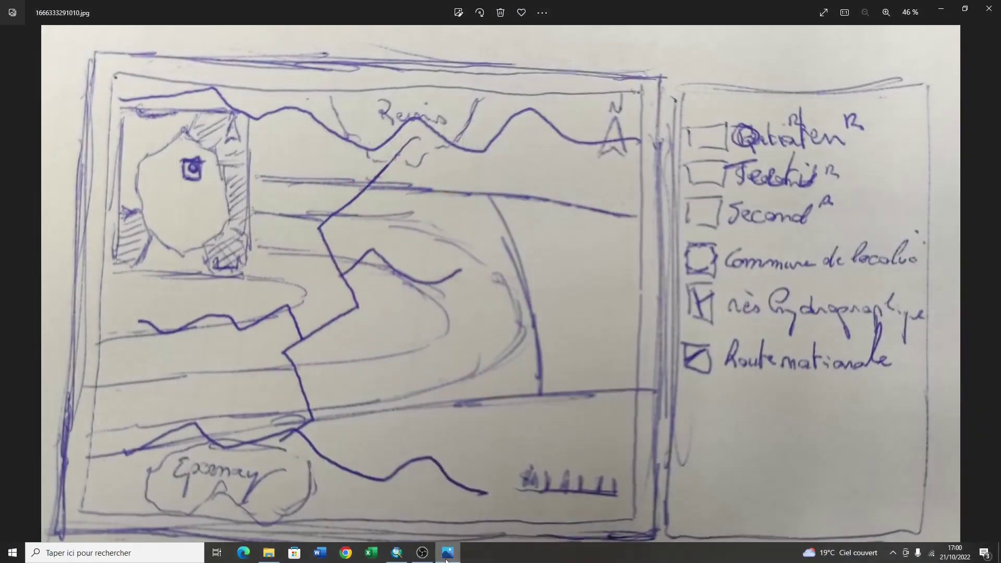
left_click(447, 554)
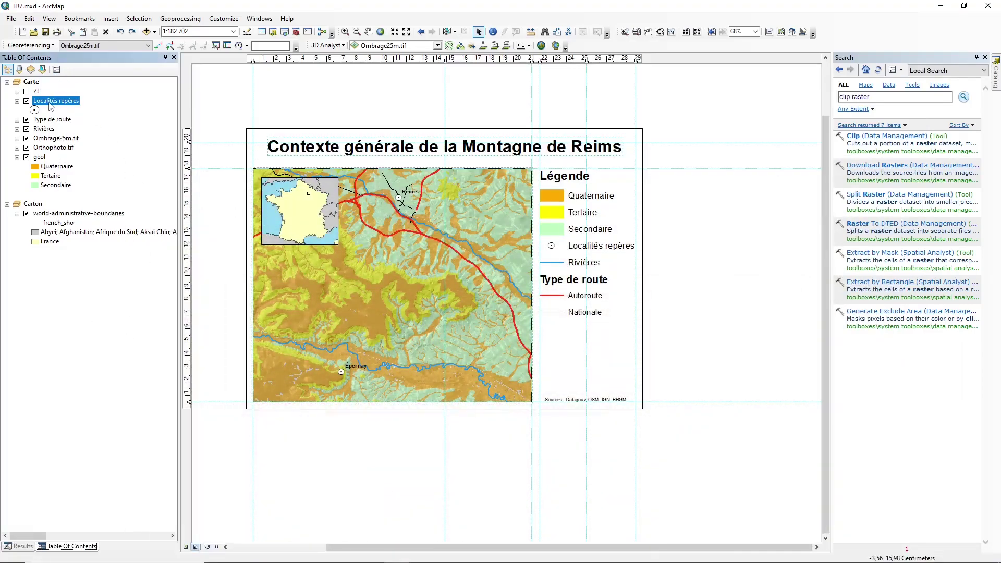
left_click(31, 82)
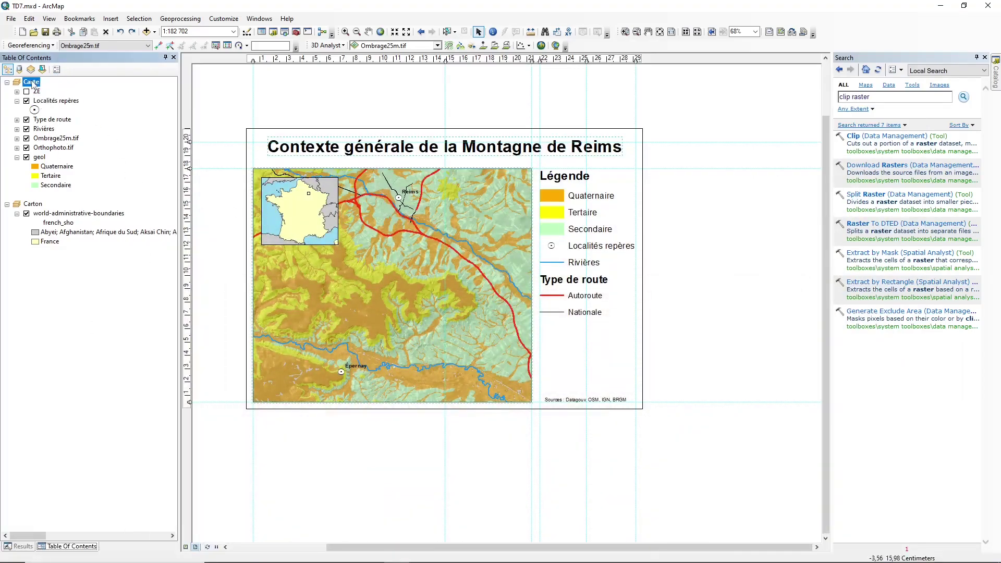
left_click(111, 19)
left_click(128, 104)
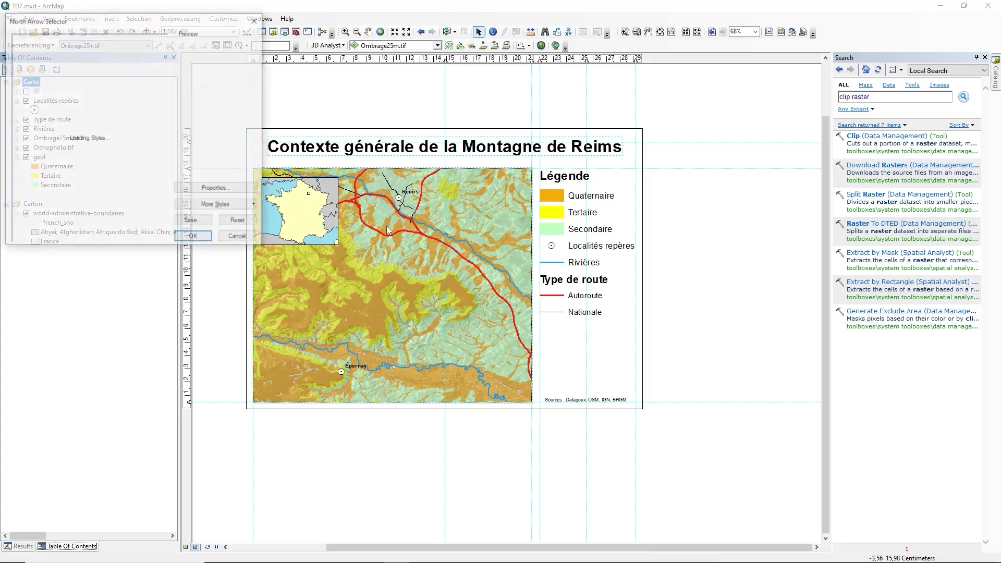
left_click(81, 67)
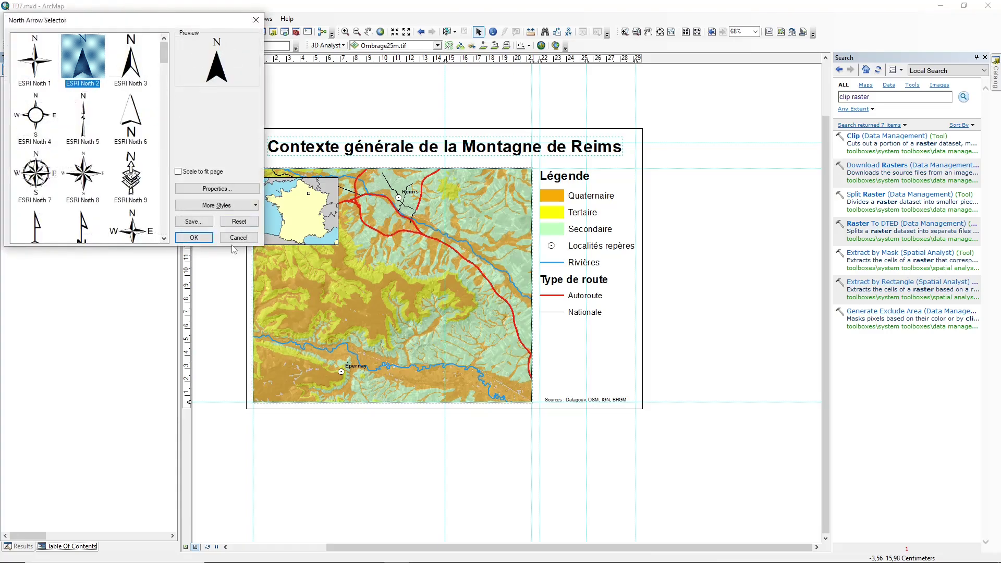
left_click(194, 237)
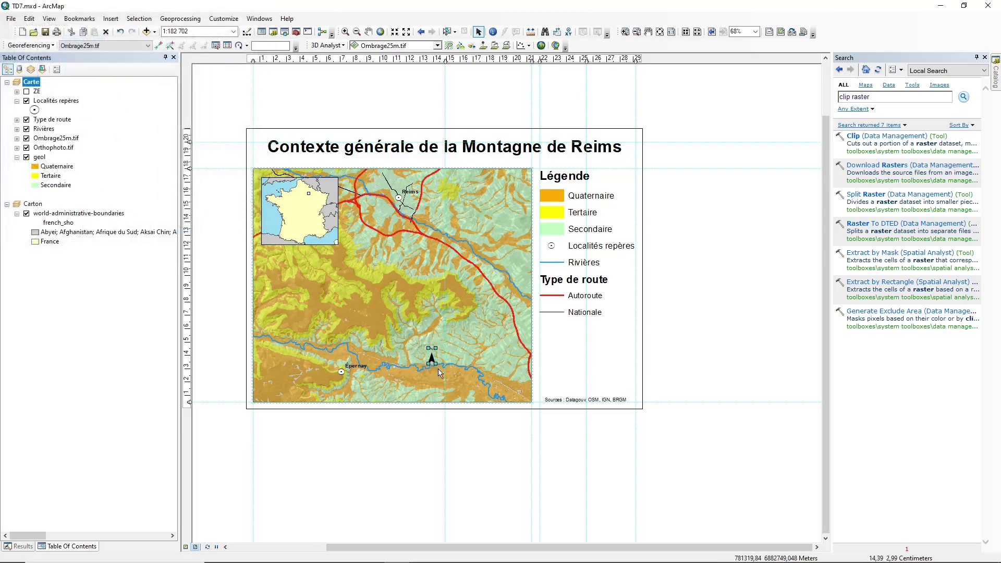
left_click_drag(436, 363, 440, 372)
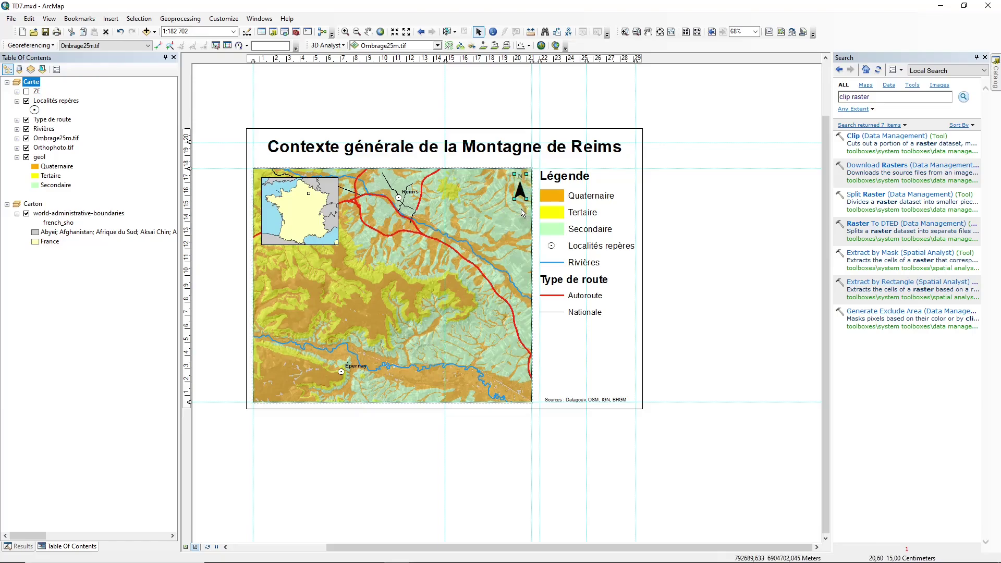
Give the north arrow a 0.5 Point border and a White background.
double_click(520, 191)
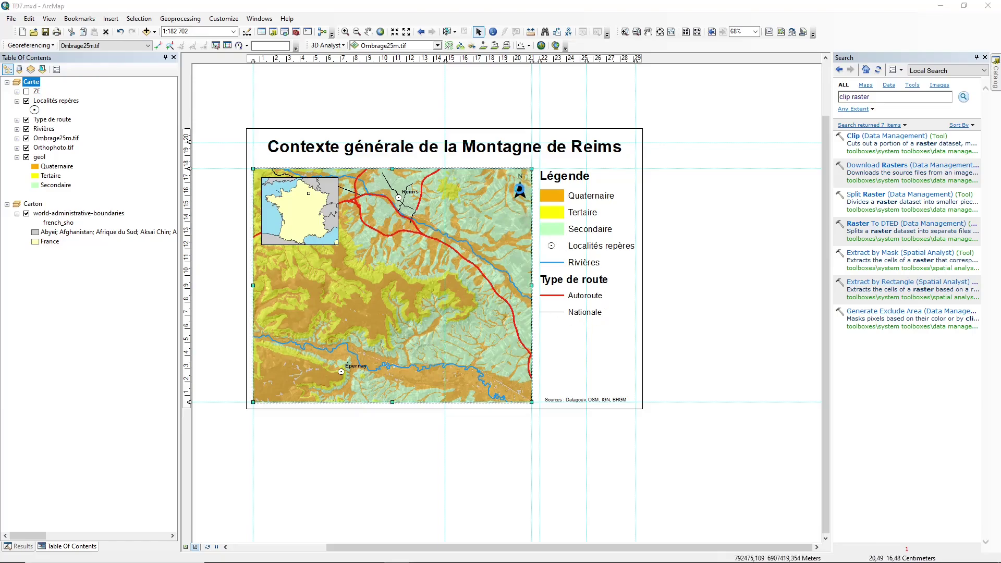
left_click(497, 221)
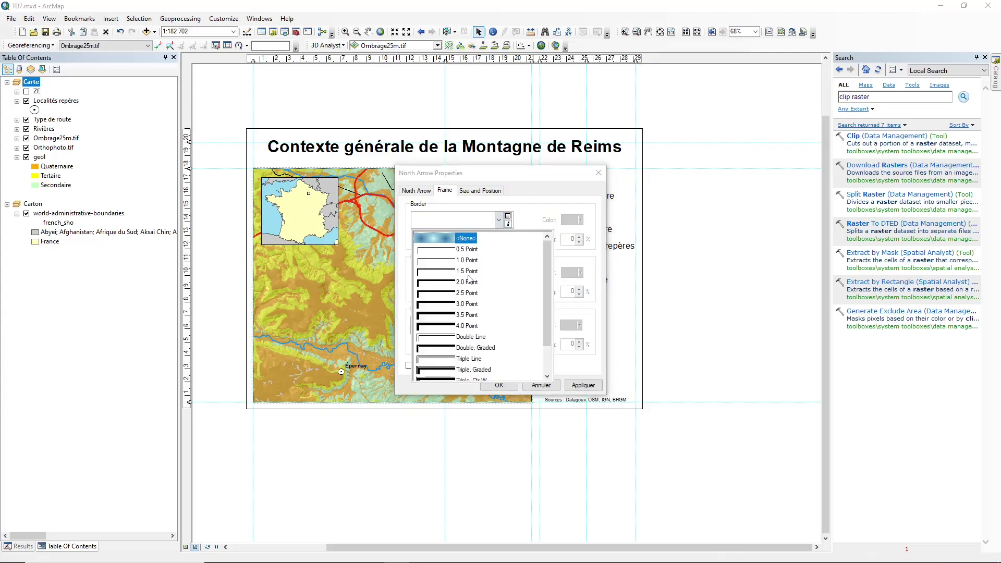
left_click(455, 249)
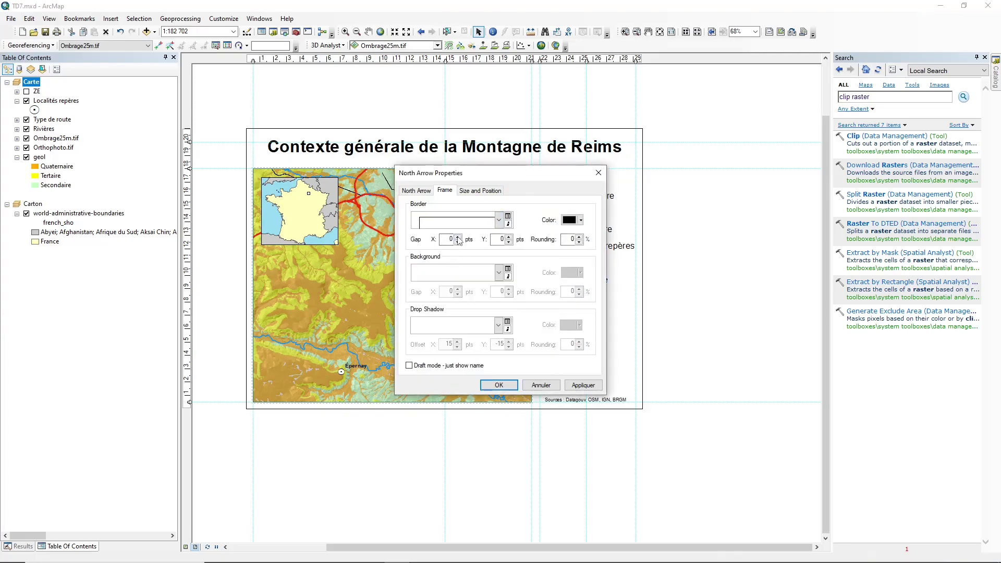
left_click(499, 273)
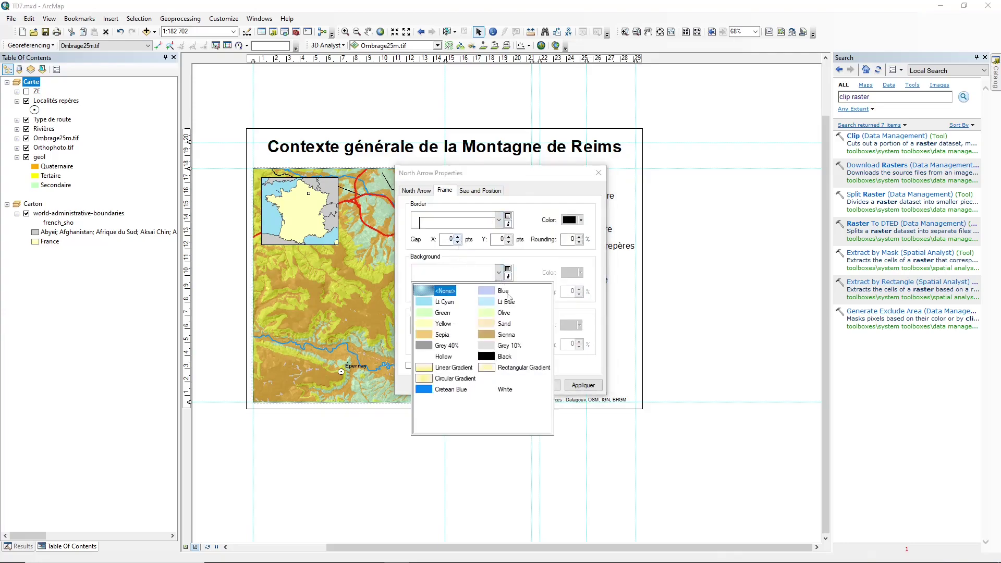
left_click(485, 386)
left_click(490, 385)
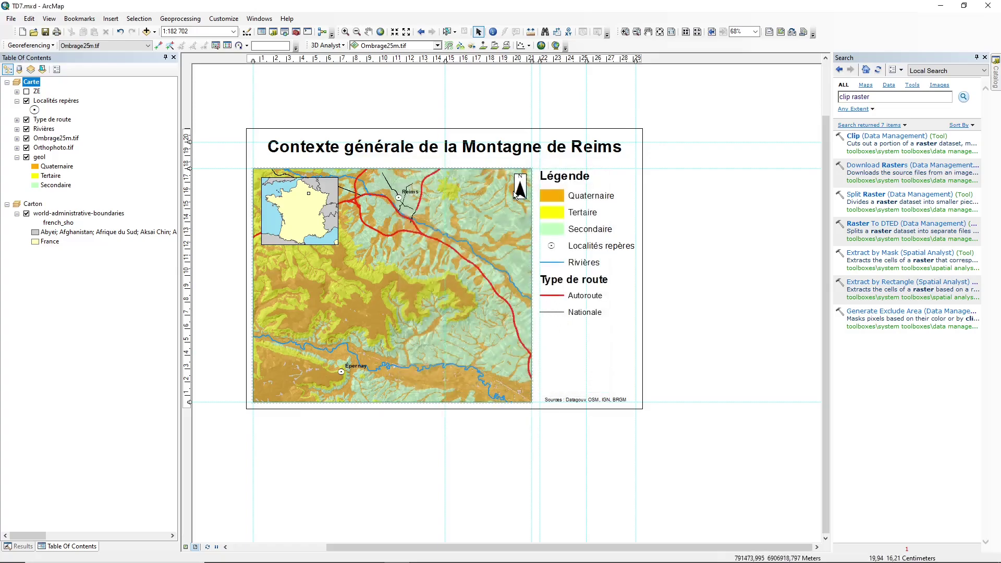
Start an Alternating Scale Bar 1 with 2 divisions, 2 subdivisions, Kilometers as division units and the label "km".
left_click(142, 21)
mouse_move(110, 19)
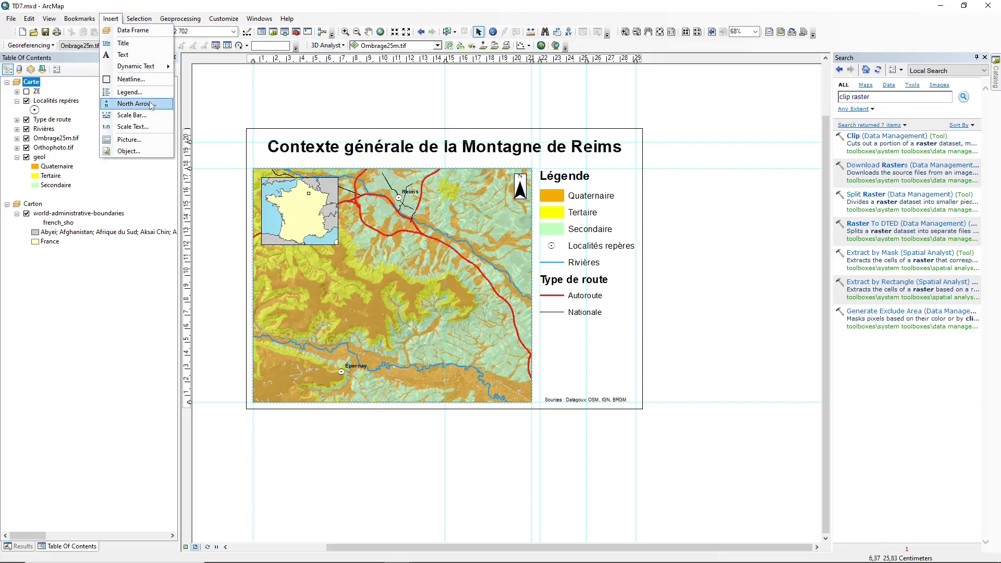
left_click(132, 115)
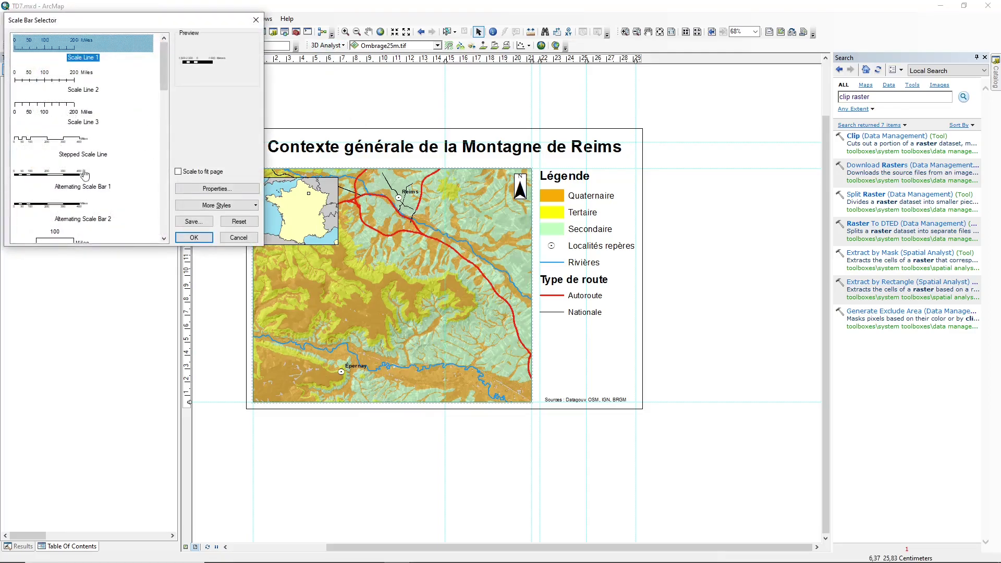
left_click(85, 174)
left_click(215, 189)
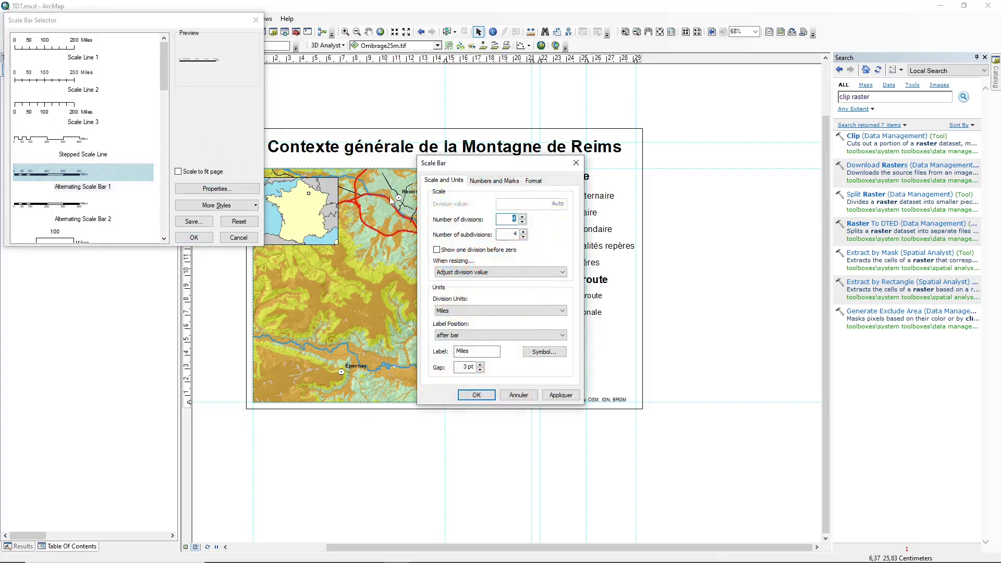
left_click(467, 311)
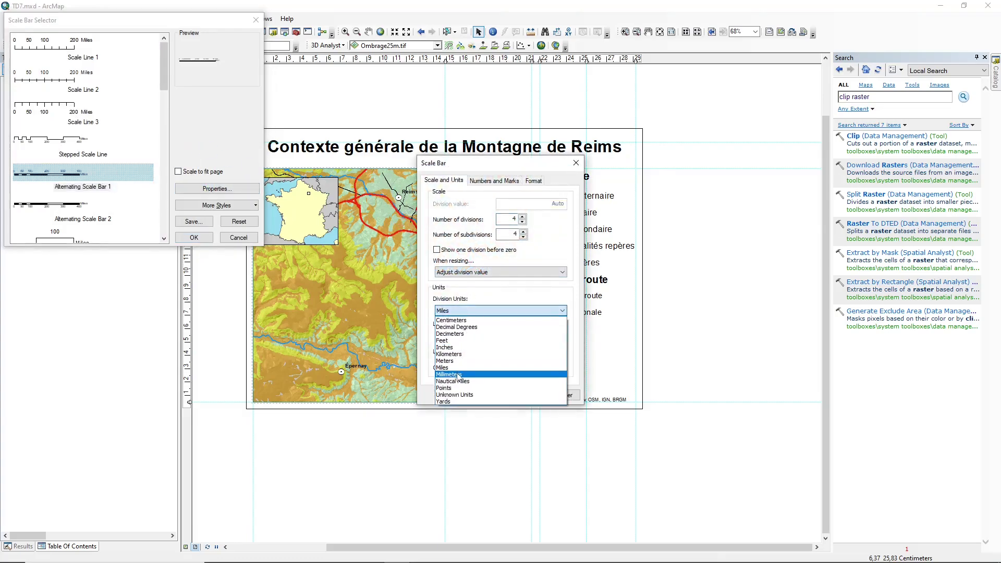
left_click(450, 354)
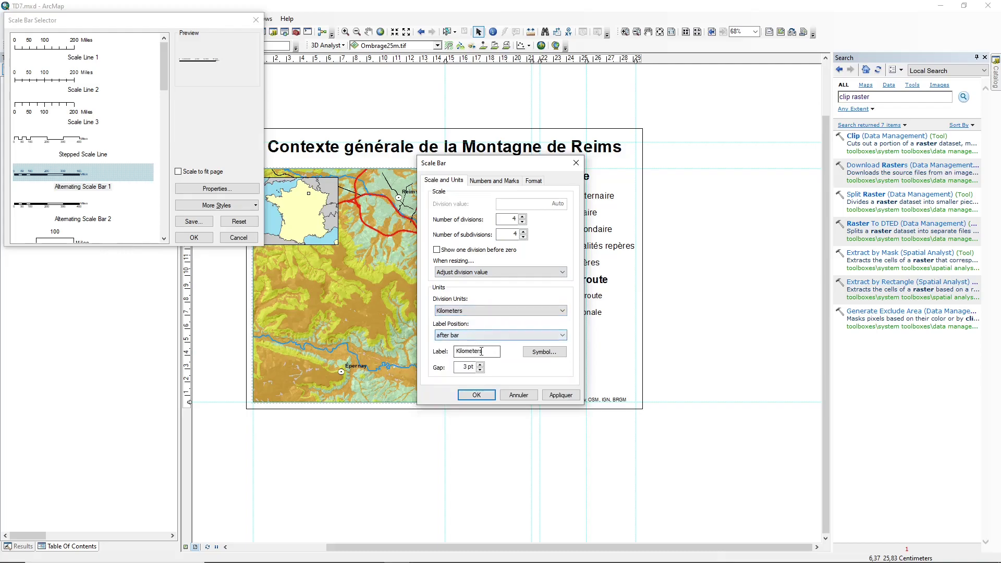
double_click(469, 352)
type("km")
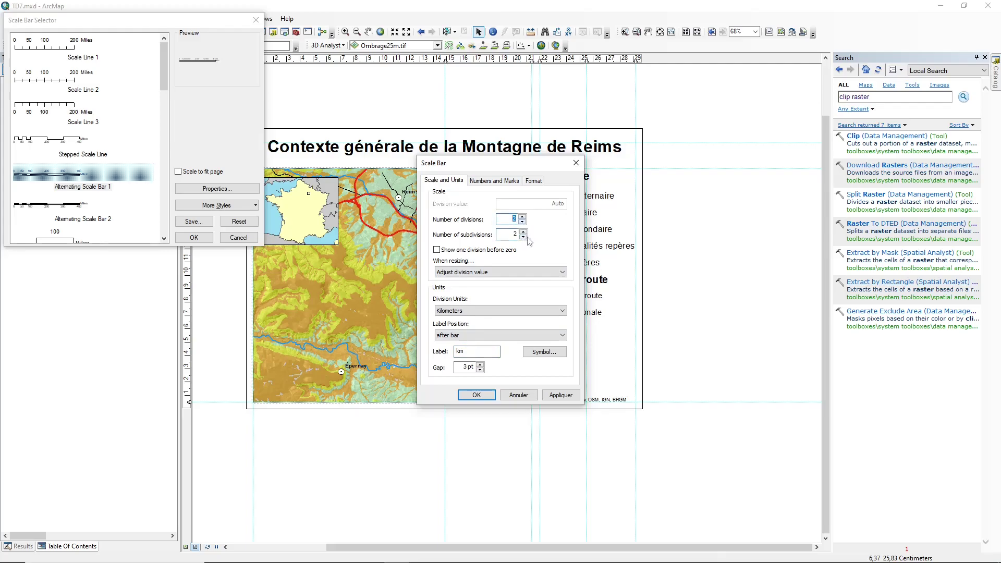
left_click(476, 395)
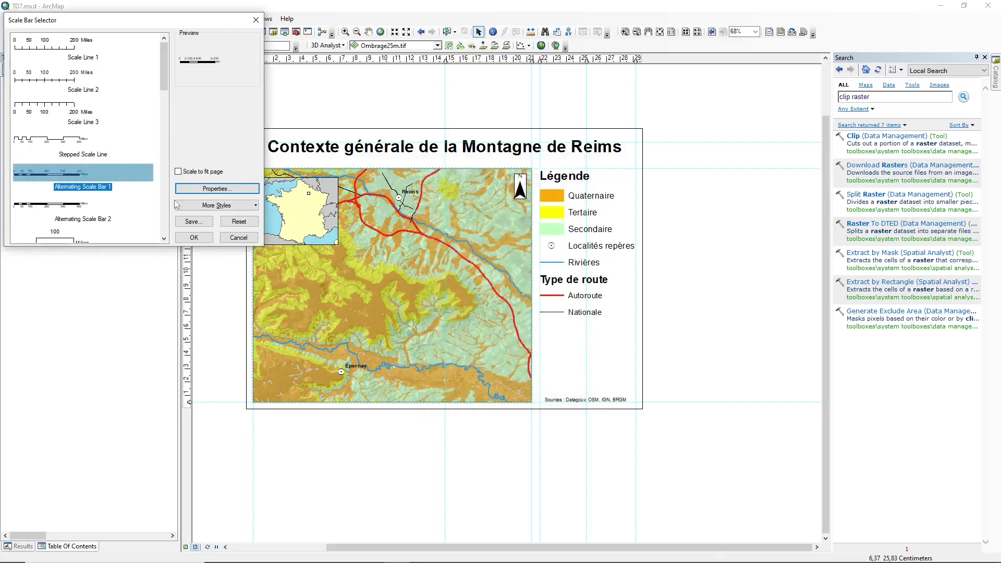
Set the scale bar's number labels to appear at divisions only.
left_click(224, 189)
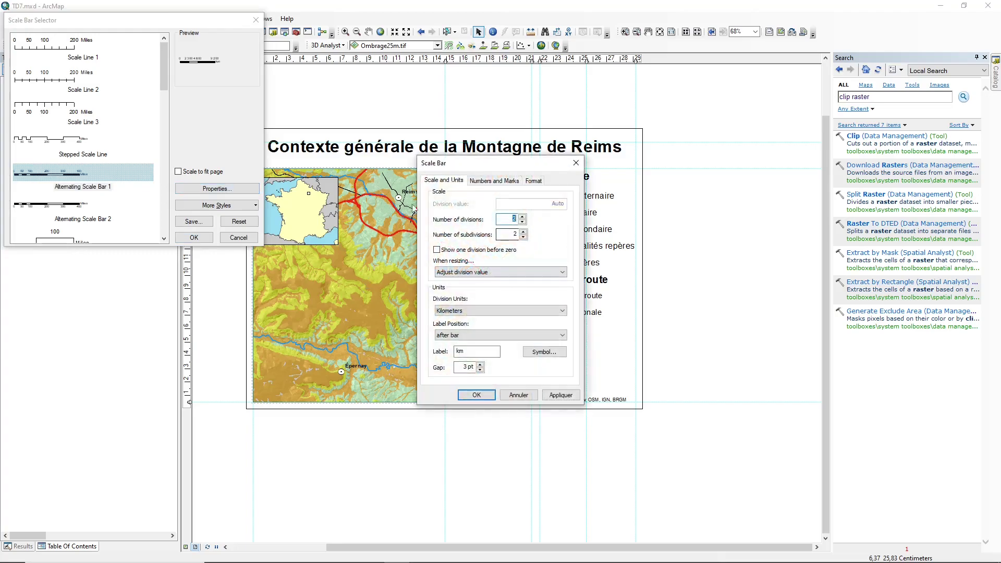
left_click(473, 181)
left_click(438, 213)
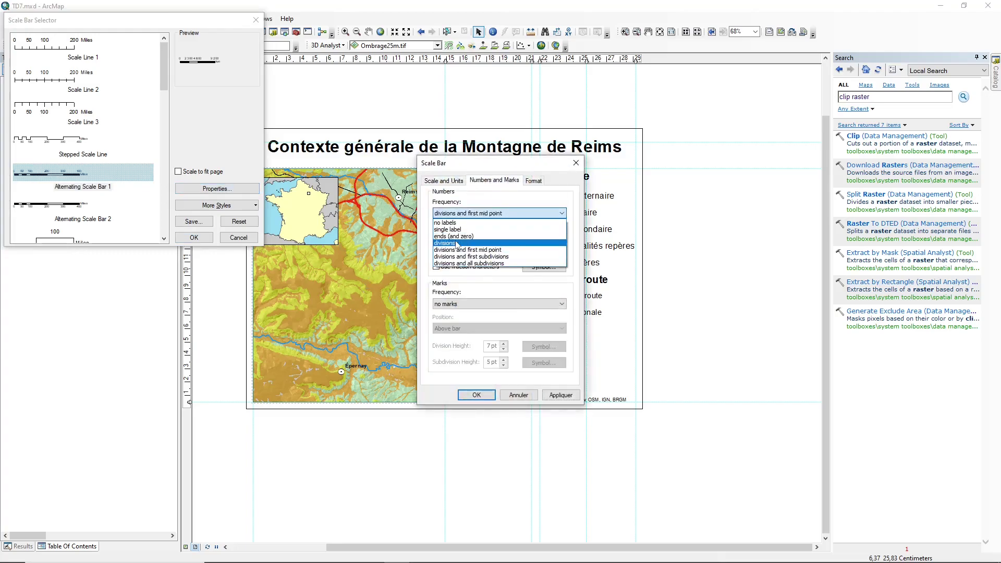
left_click(457, 242)
left_click(476, 394)
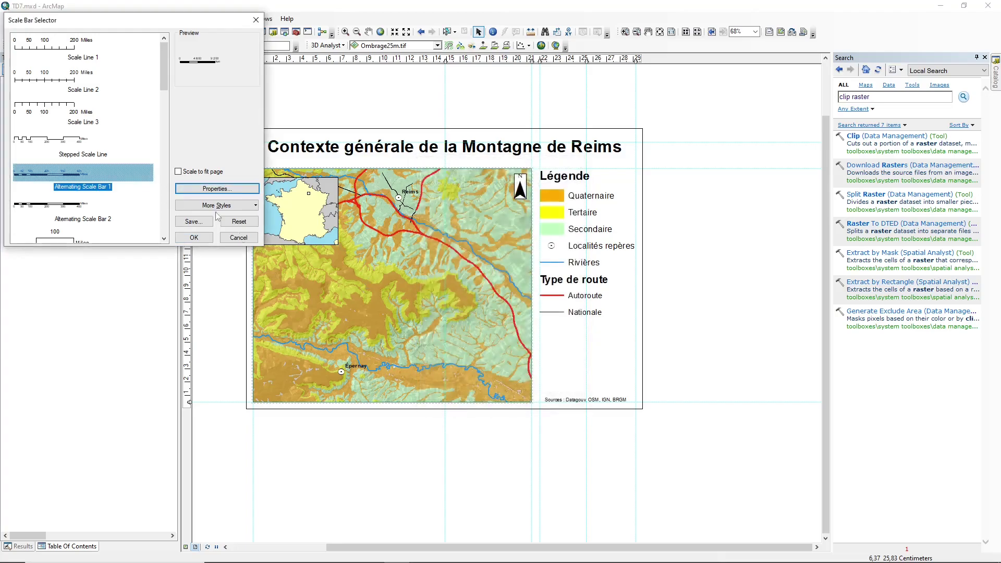
Insert the scale bar in the lower part of the main map and shorten it to span 10 km.
left_click(193, 238)
left_click_drag(490, 313, 412, 335)
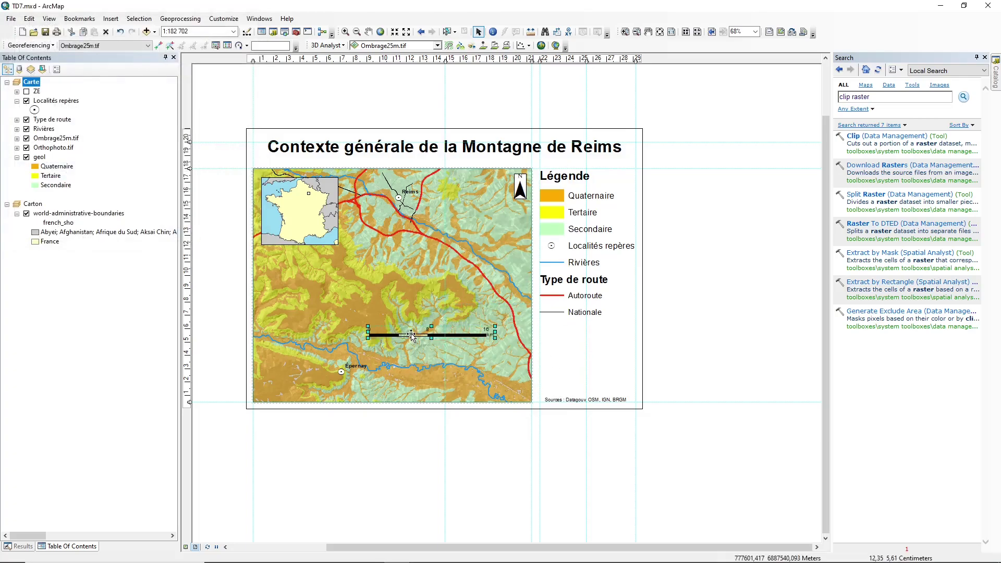
left_click_drag(497, 331, 454, 336)
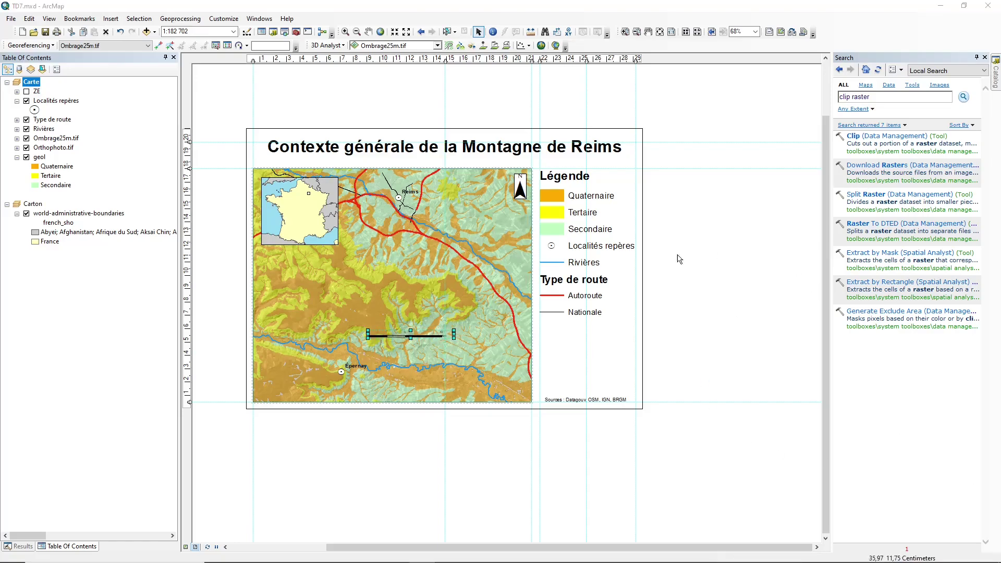
left_click(408, 326)
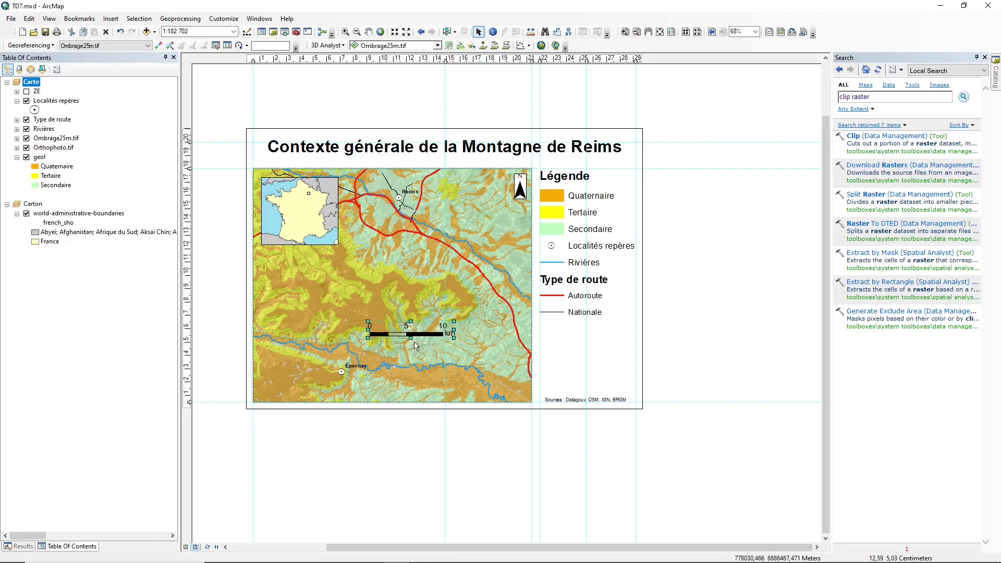
Give the scale bar a 1.0 Point border and a White background, and place it in the main map's lower-right corner.
double_click(411, 332)
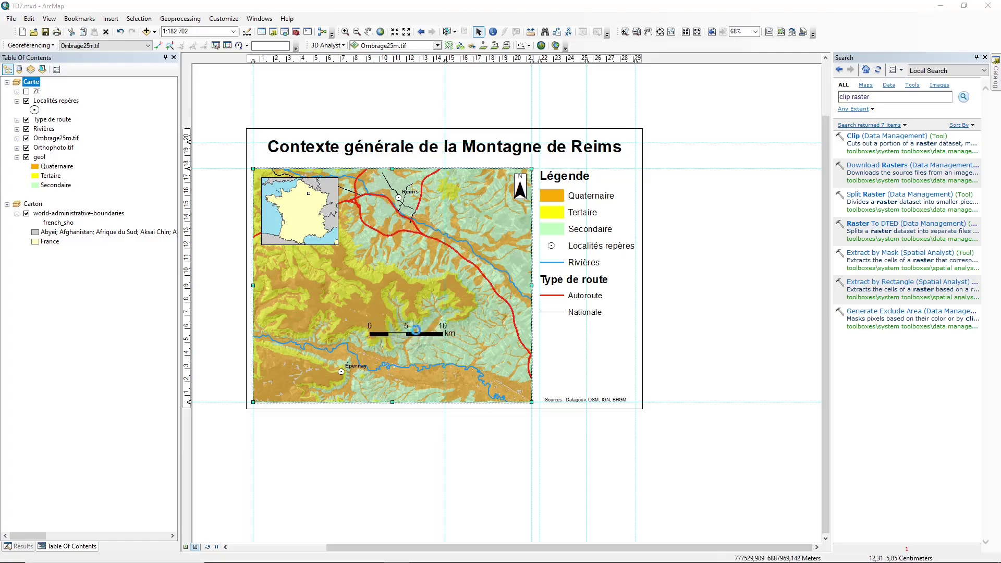
left_click(567, 176)
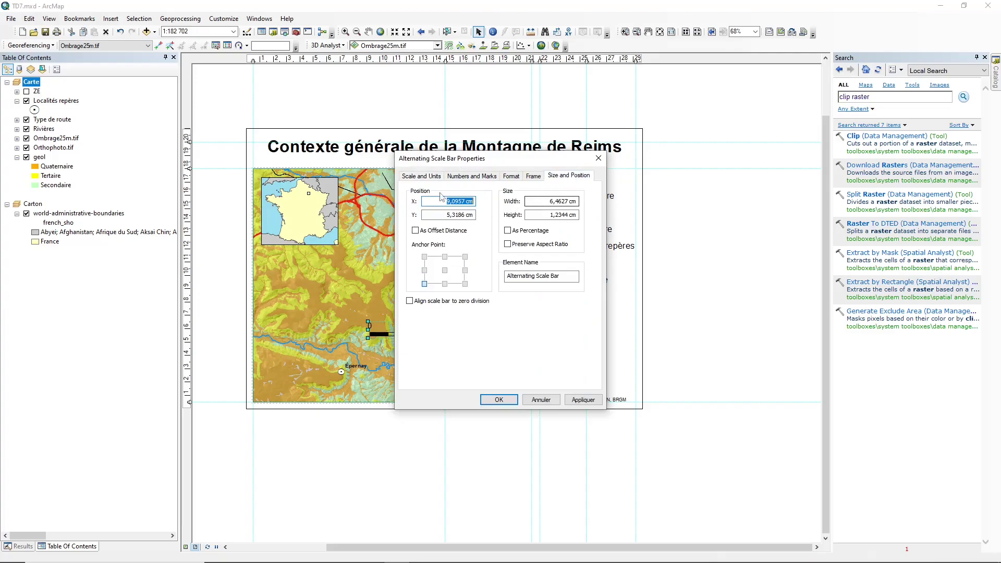
left_click(537, 177)
left_click(491, 211)
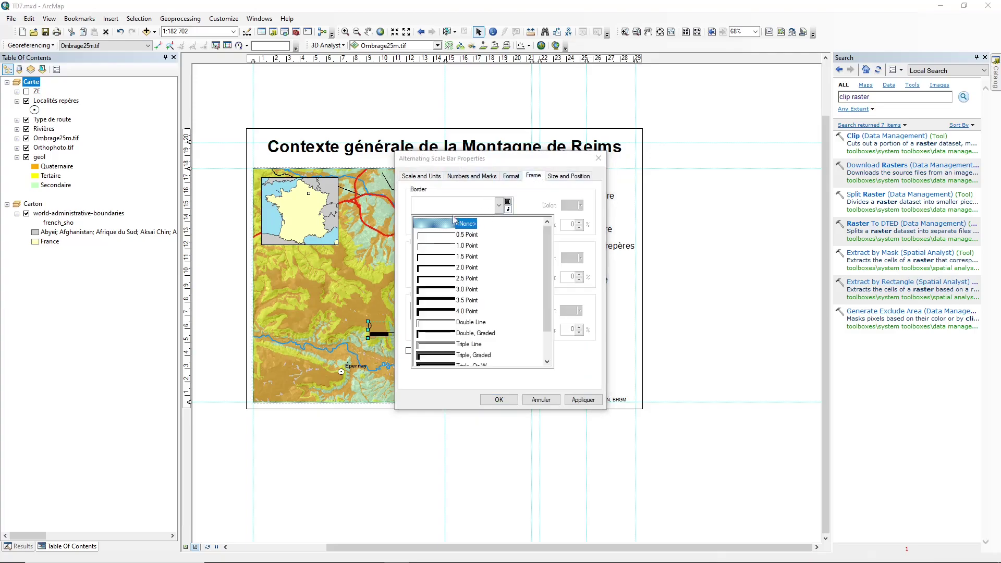
left_click(440, 247)
left_click(472, 260)
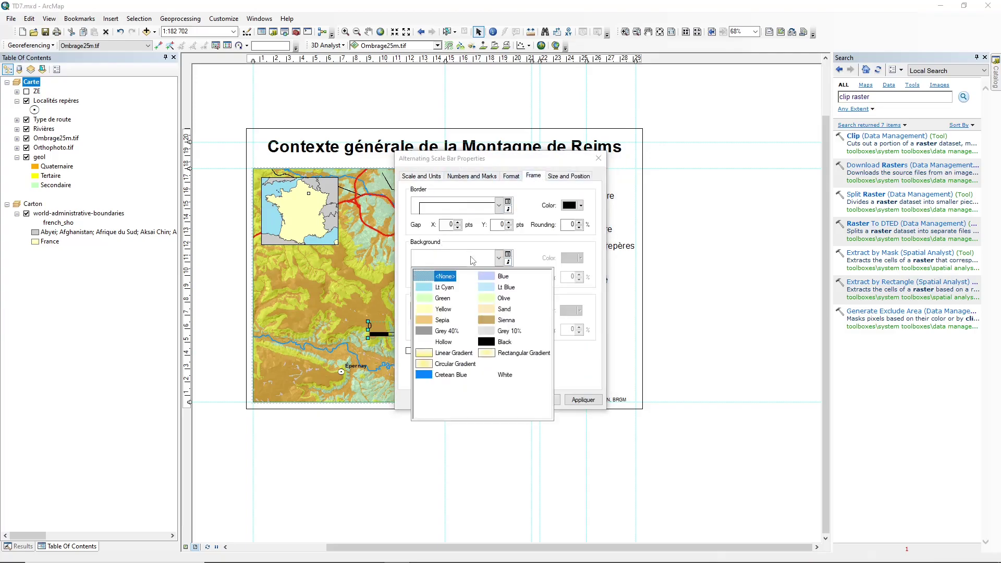
left_click(503, 375)
left_click(498, 399)
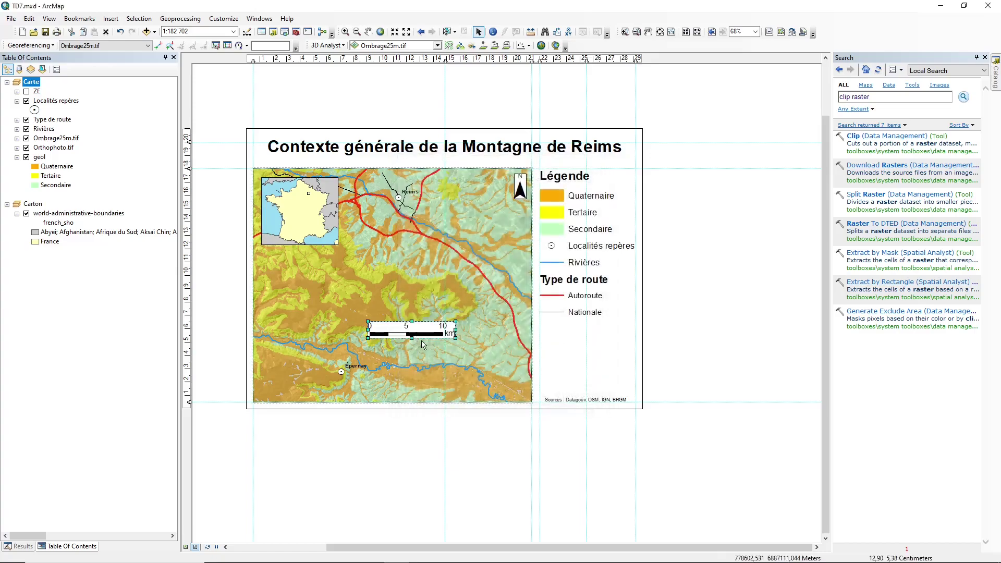
left_click_drag(419, 336, 495, 400)
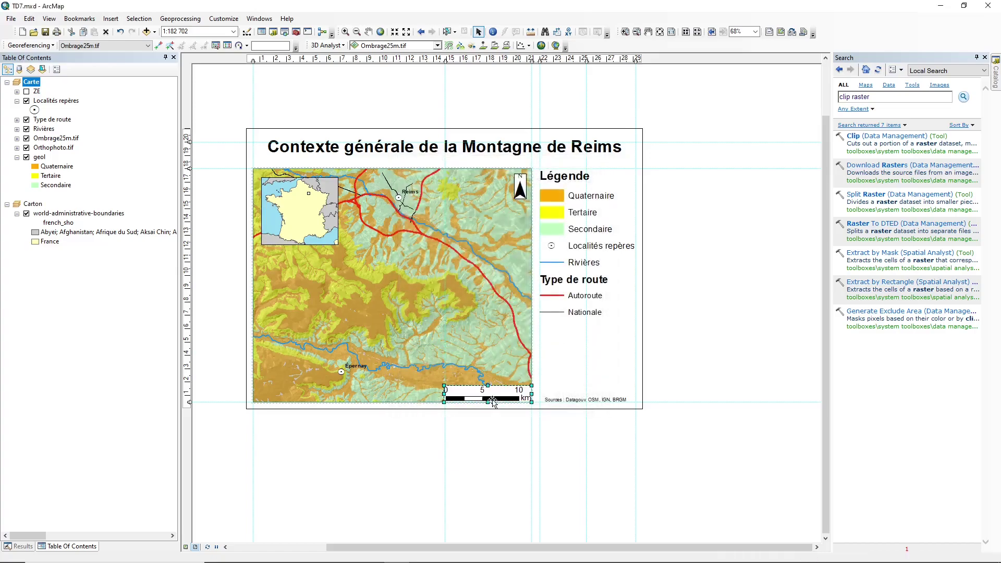
left_click(487, 467)
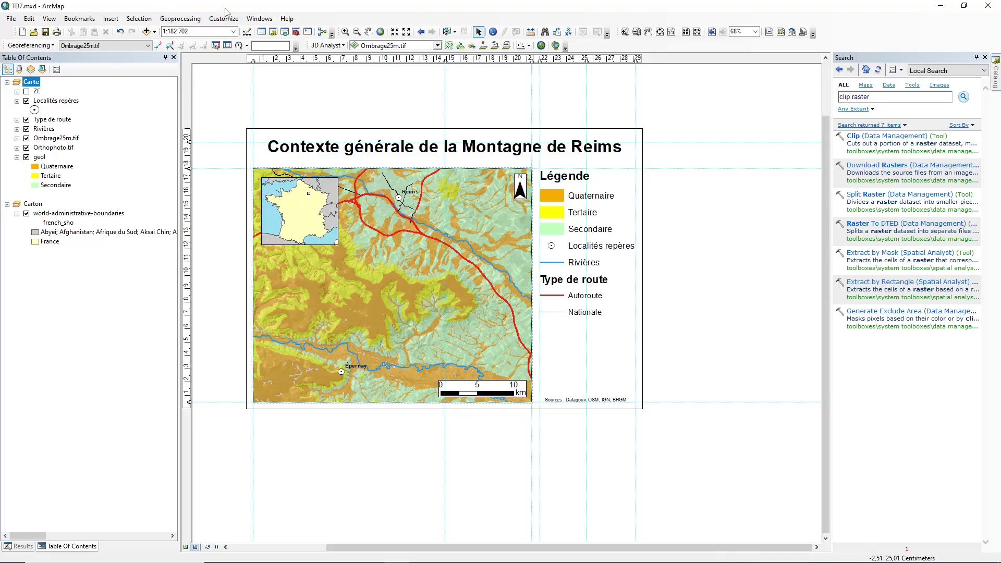
Check the Rivières layer's attribute table and save the map document.
right_click(44, 129)
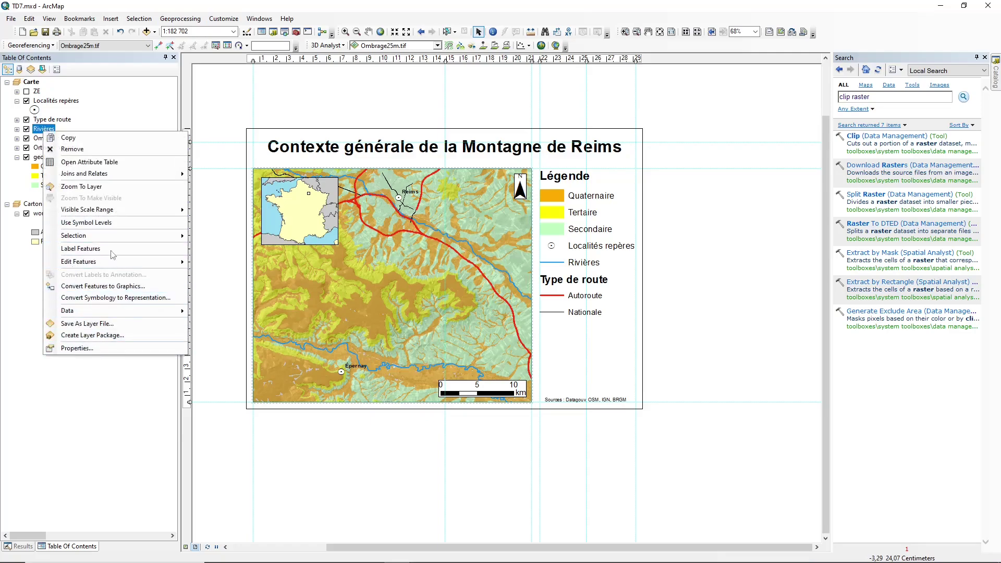
left_click(86, 162)
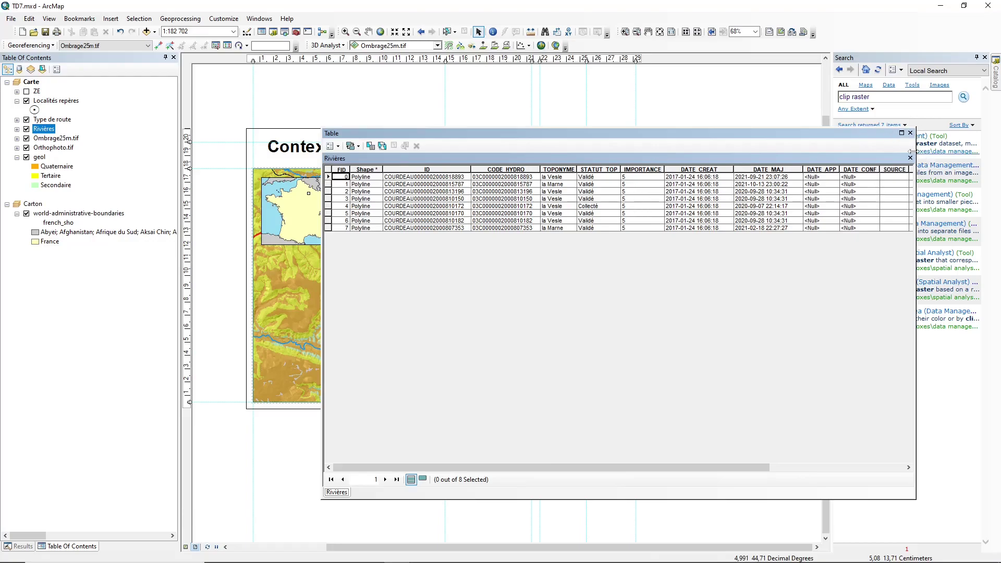
left_click(910, 134)
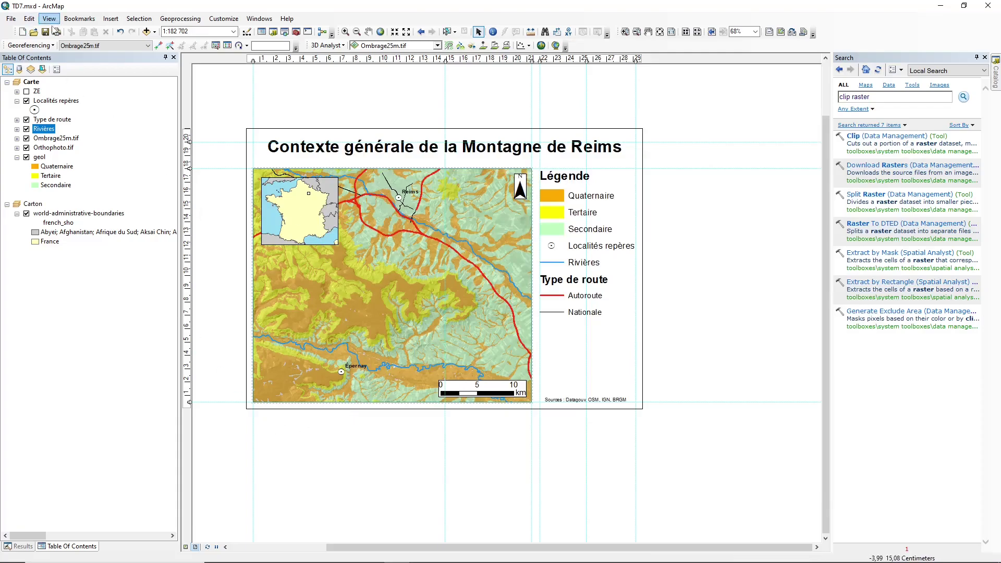
left_click(46, 35)
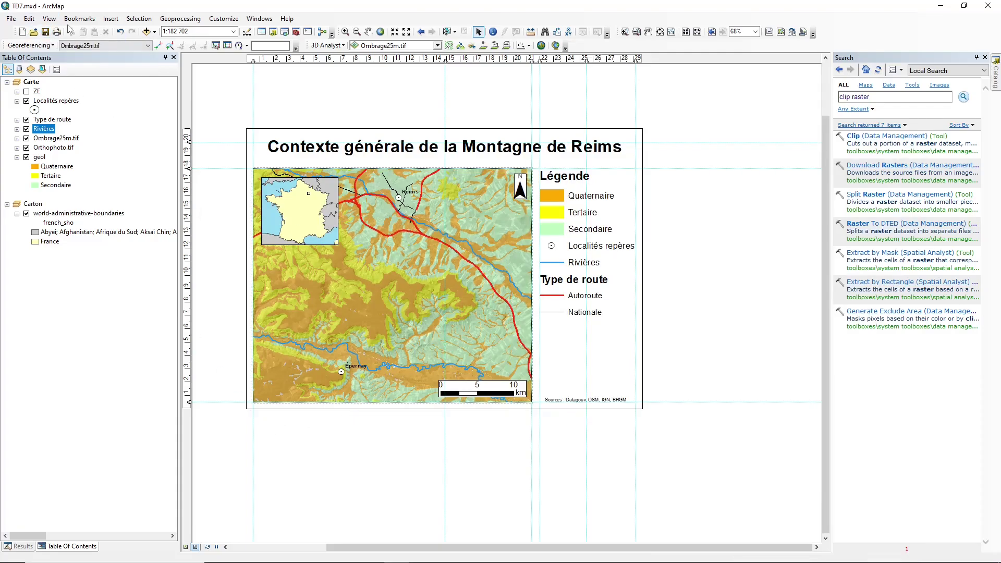
Set up a Dissolve with Rivières as the input features and TOPONYME as the dissolve field.
left_click(181, 19)
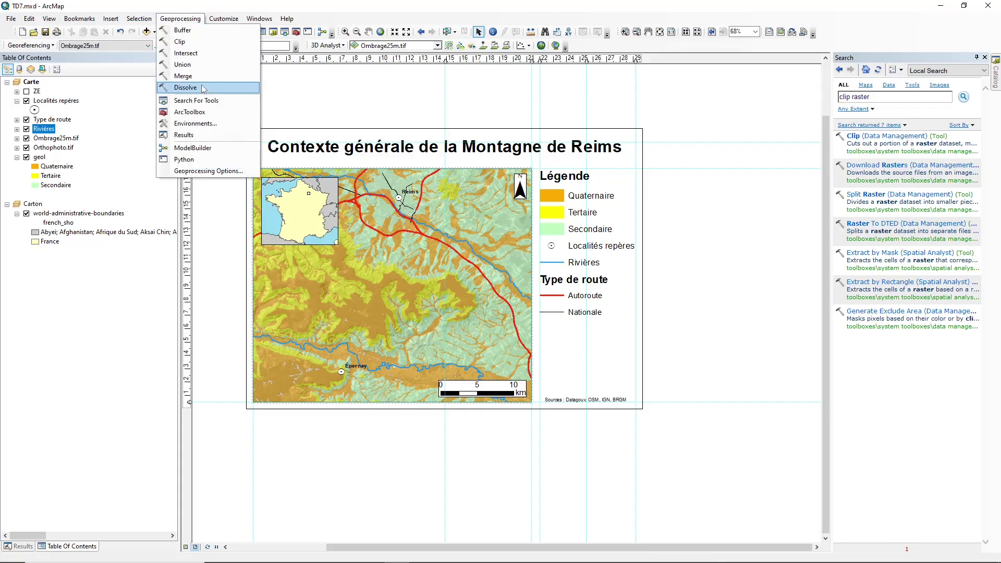
left_click(186, 87)
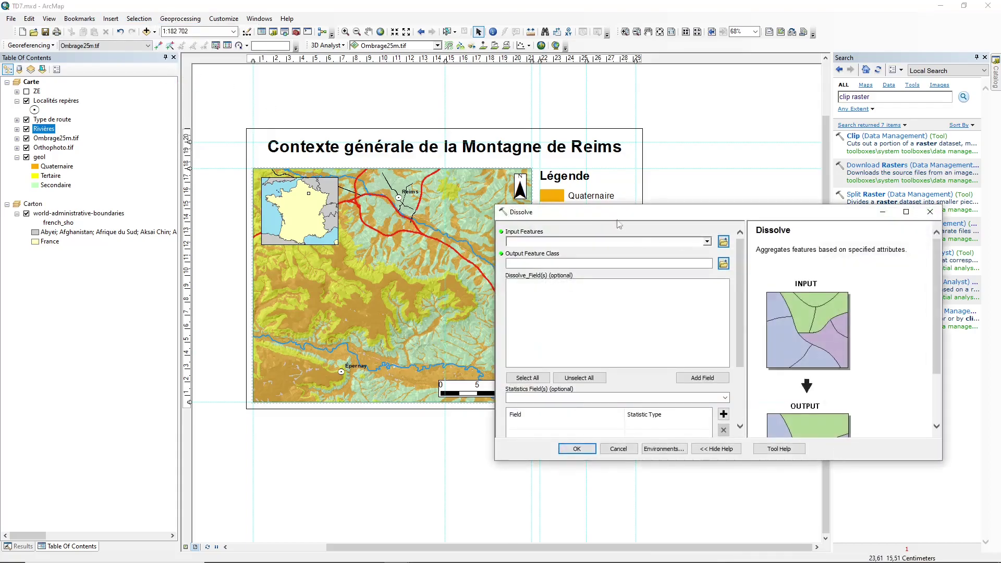
scroll(828, 306, "down", 3)
scroll(813, 255, "up", 3)
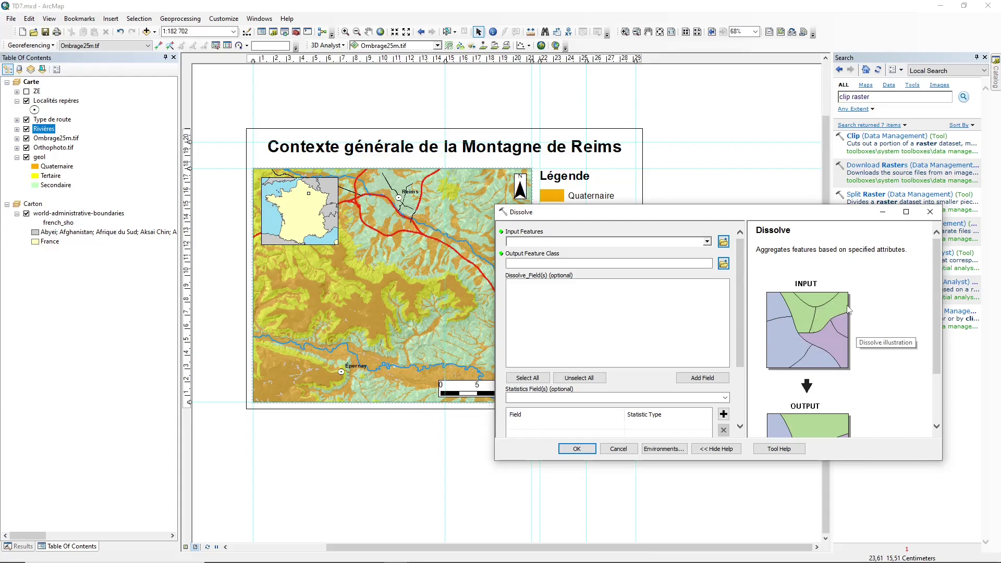
scroll(870, 334, "down", 3)
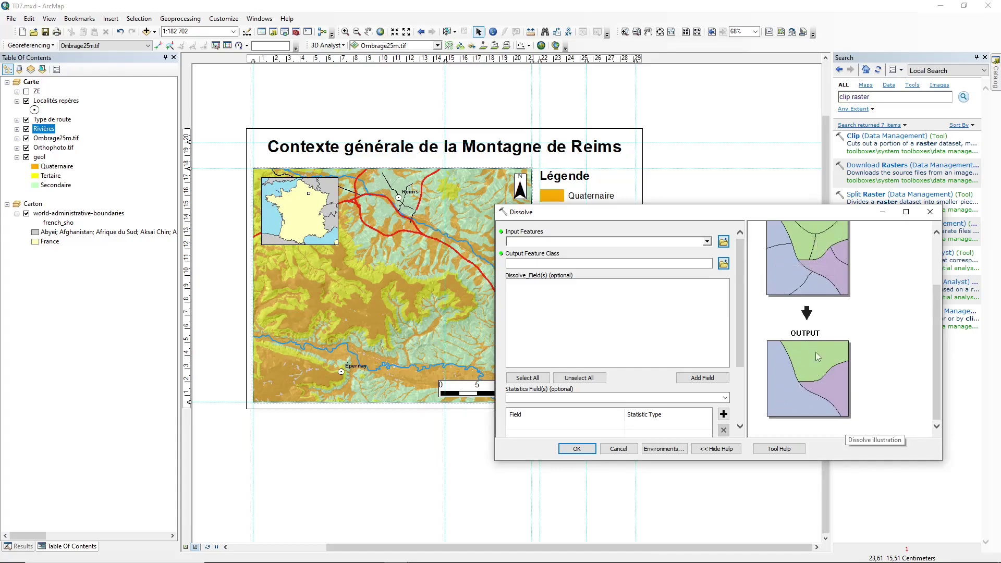
left_click(706, 243)
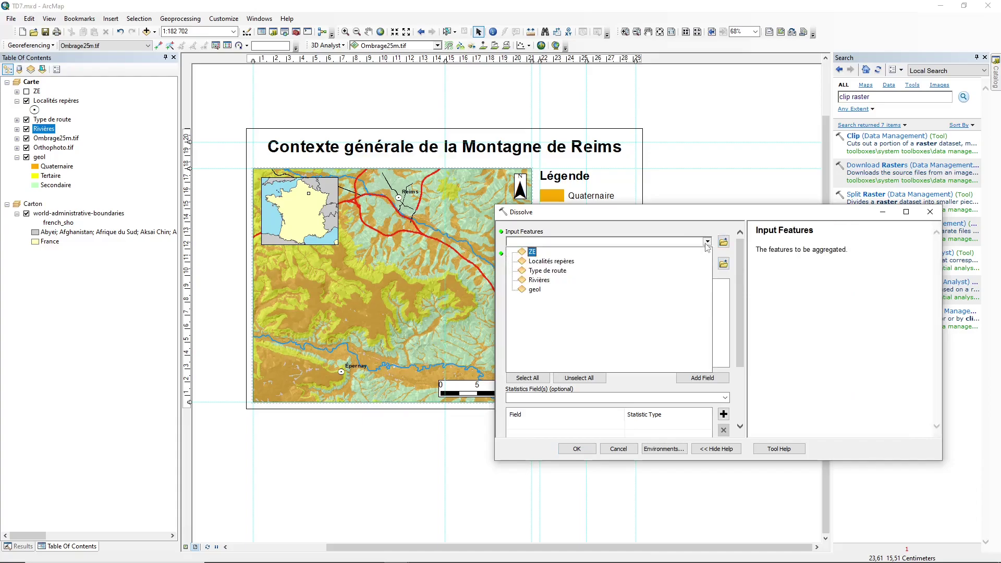
left_click(540, 280)
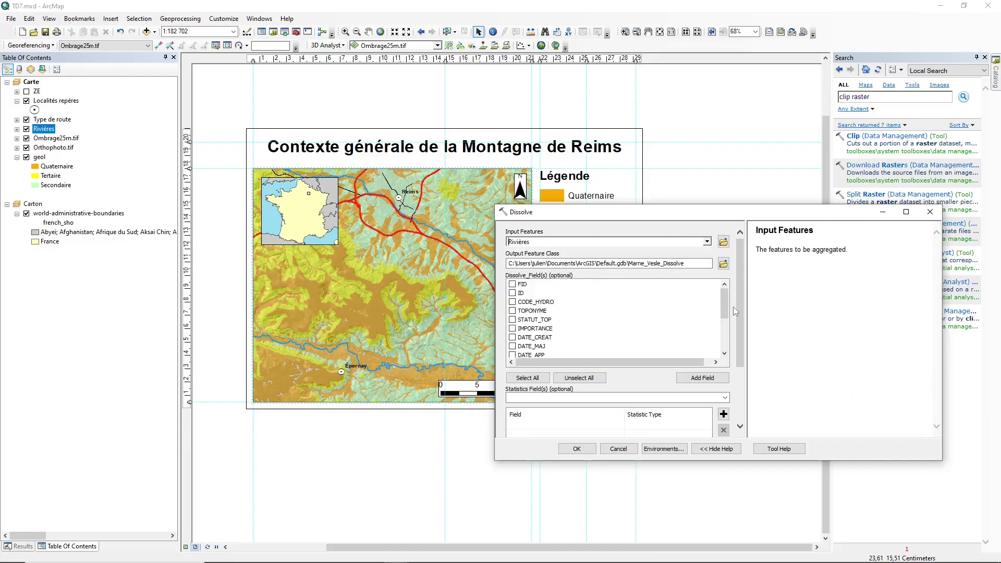
left_click_drag(723, 303, 724, 333)
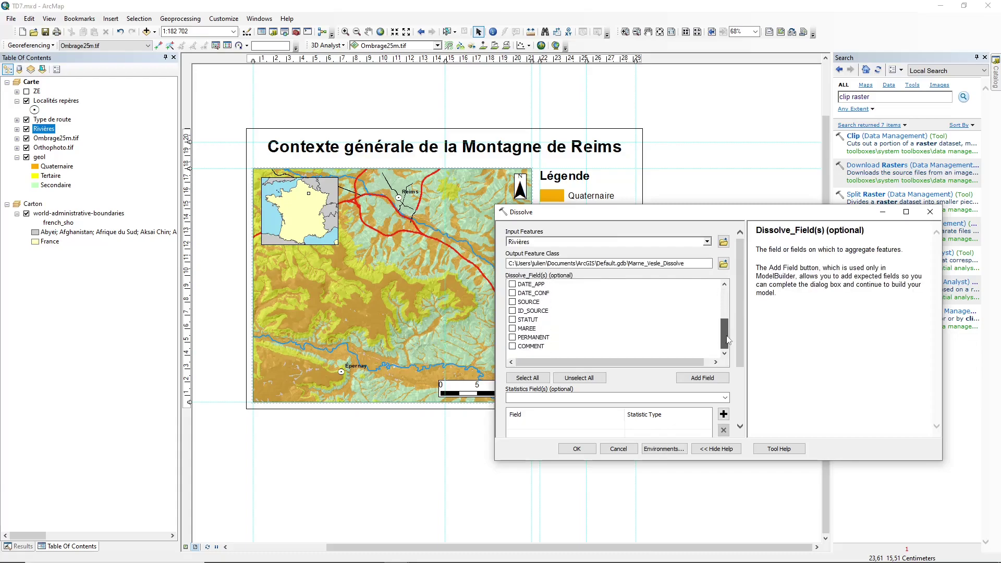
scroll(626, 352, "up", 3)
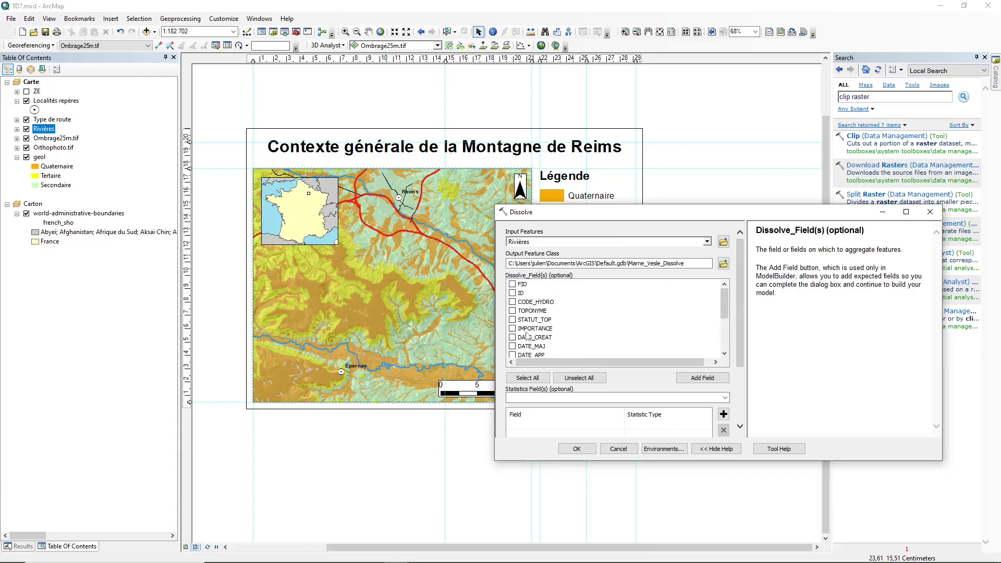
Set the Dissolve output to Marne_Vesle2.shp in the ZE folder and run the tool.
left_click(724, 263)
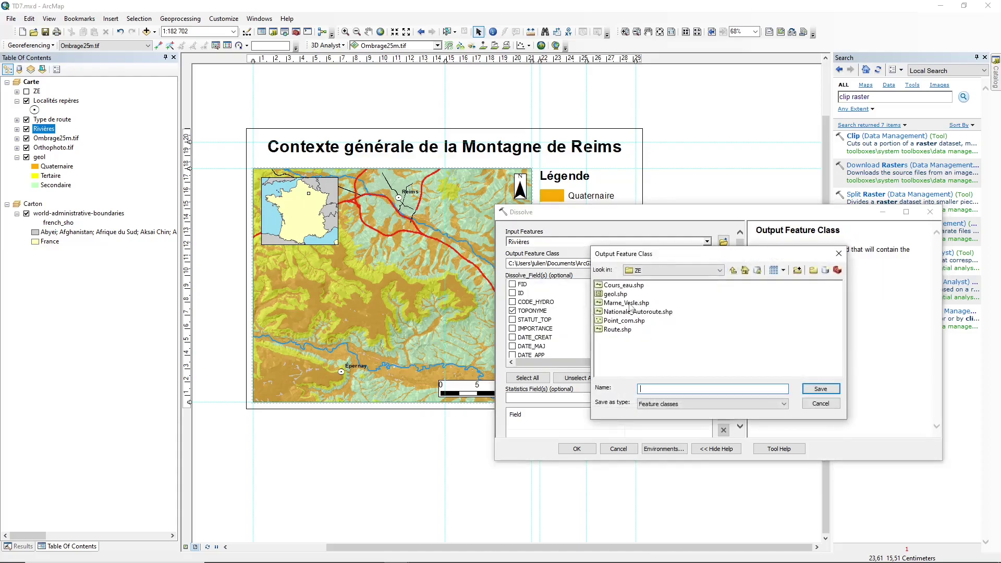
left_click(630, 303)
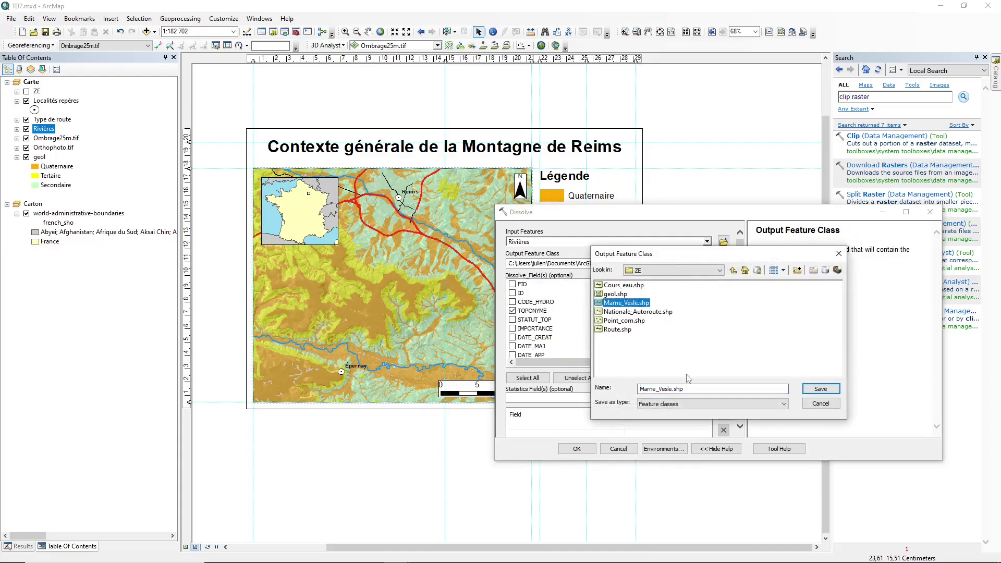
left_click(671, 388)
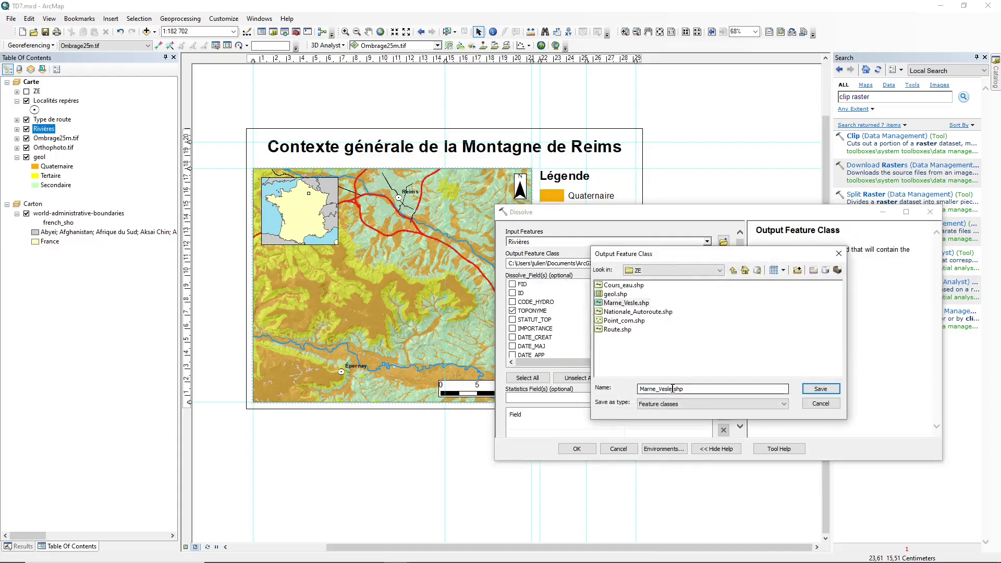
left_click(823, 388)
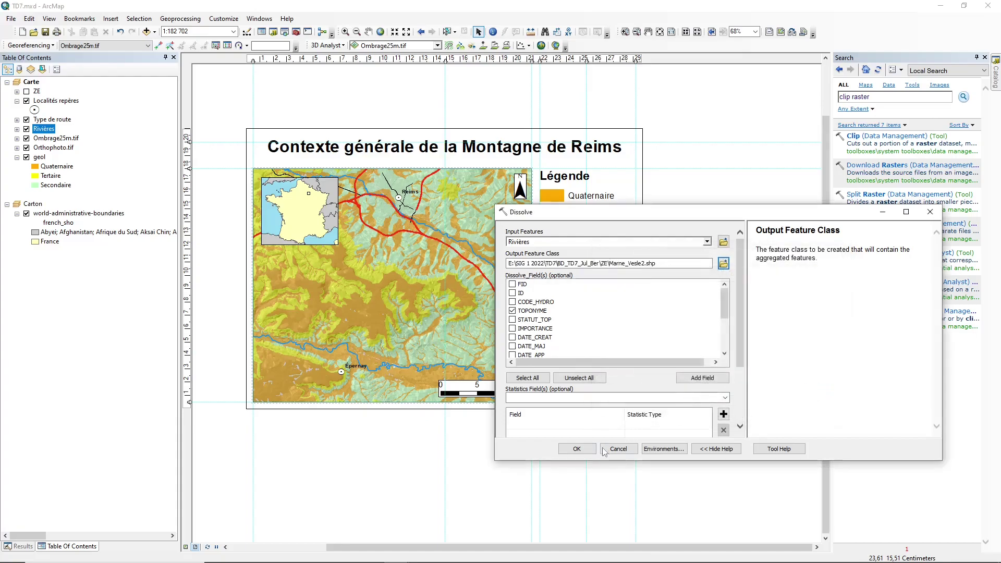
left_click(576, 449)
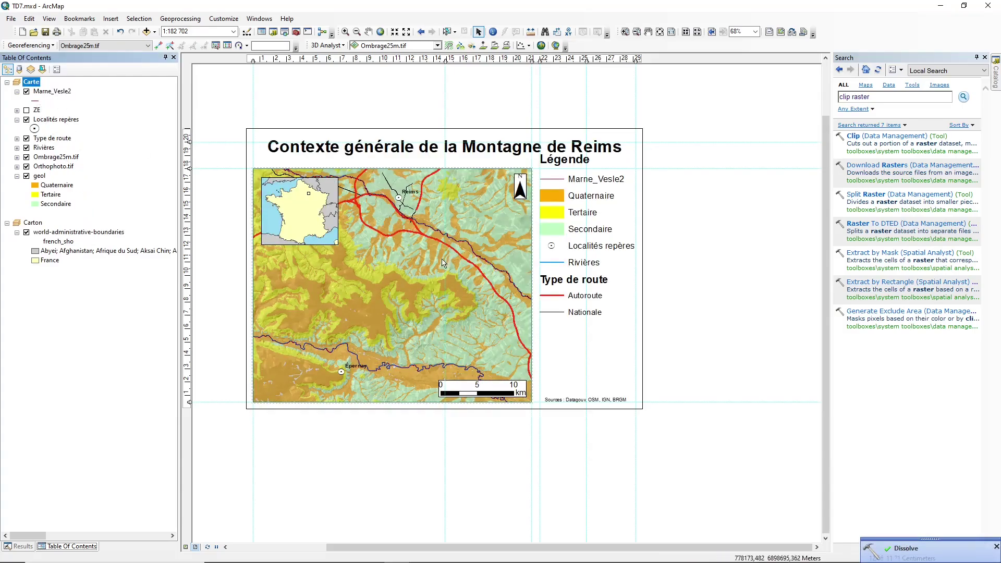
Symbolize the Marne_Vesle2 layer with a blue line of width 2.
left_click(39, 101)
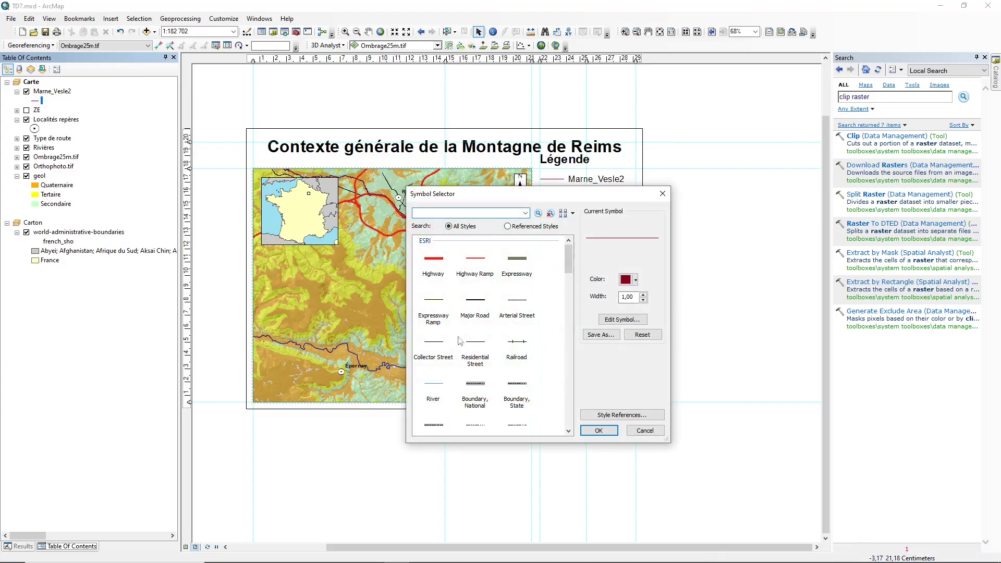
left_click(643, 295)
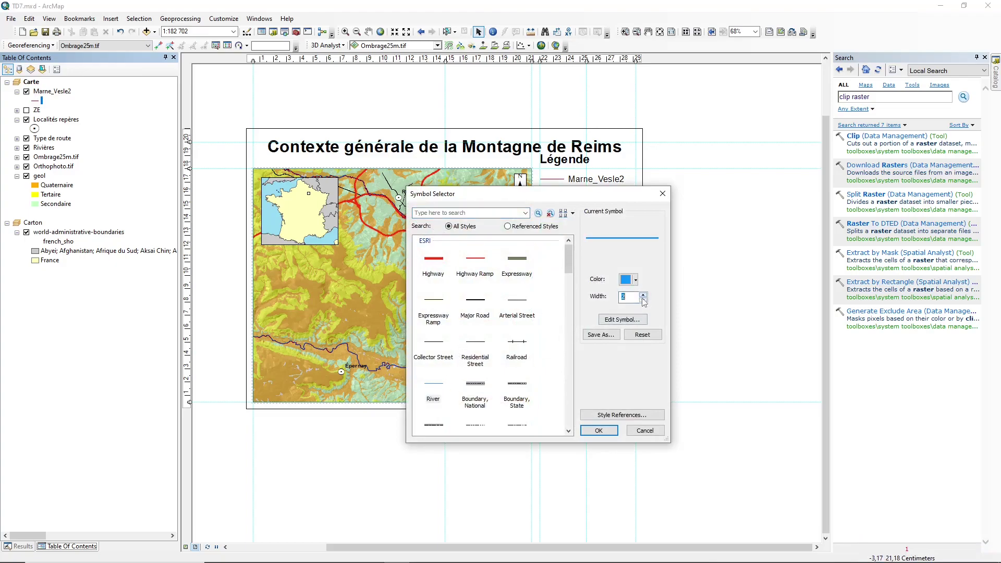
left_click(607, 430)
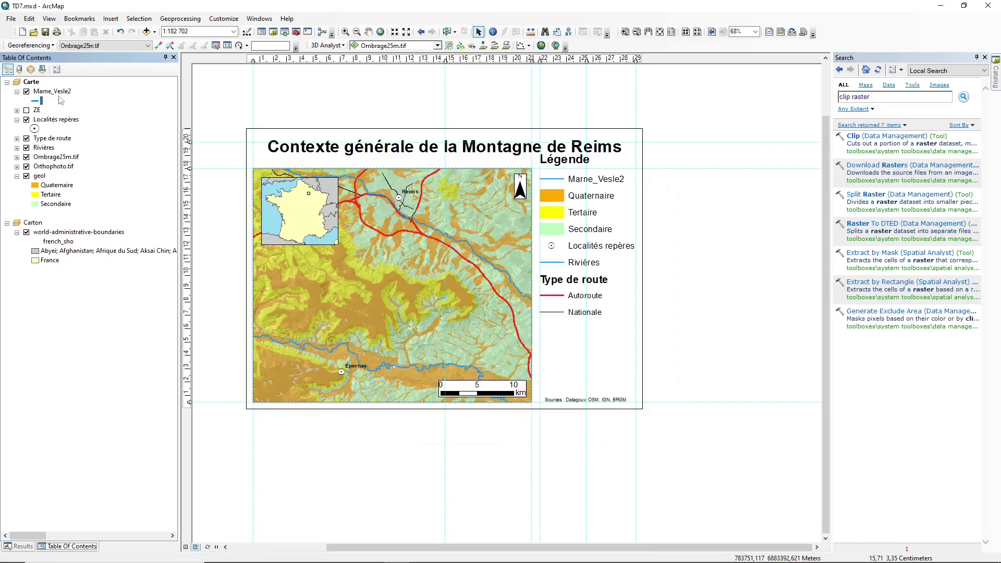
Rename the Marne_Vesle2 layer as Rivières in its layer properties.
double_click(52, 92)
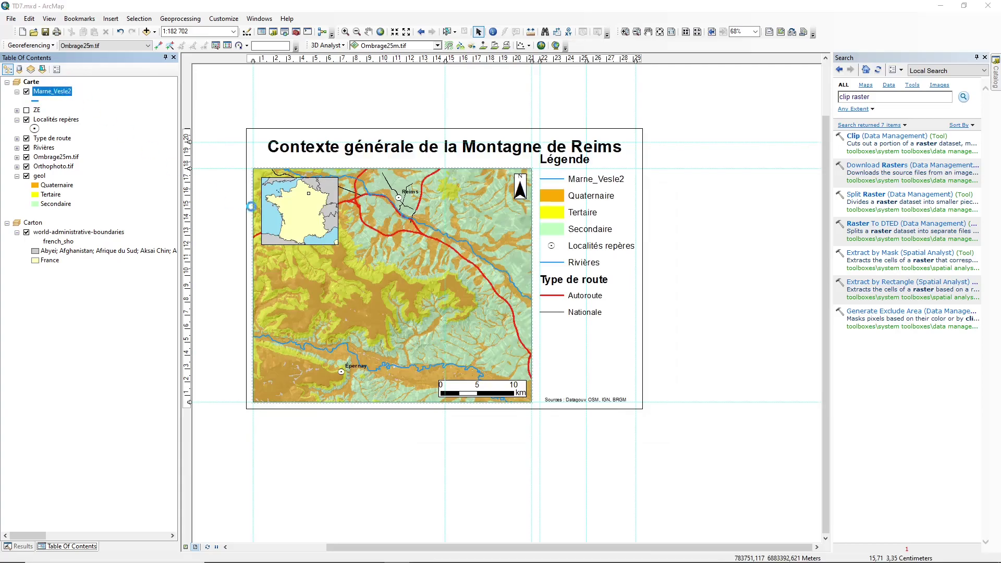
key("BackSpace")
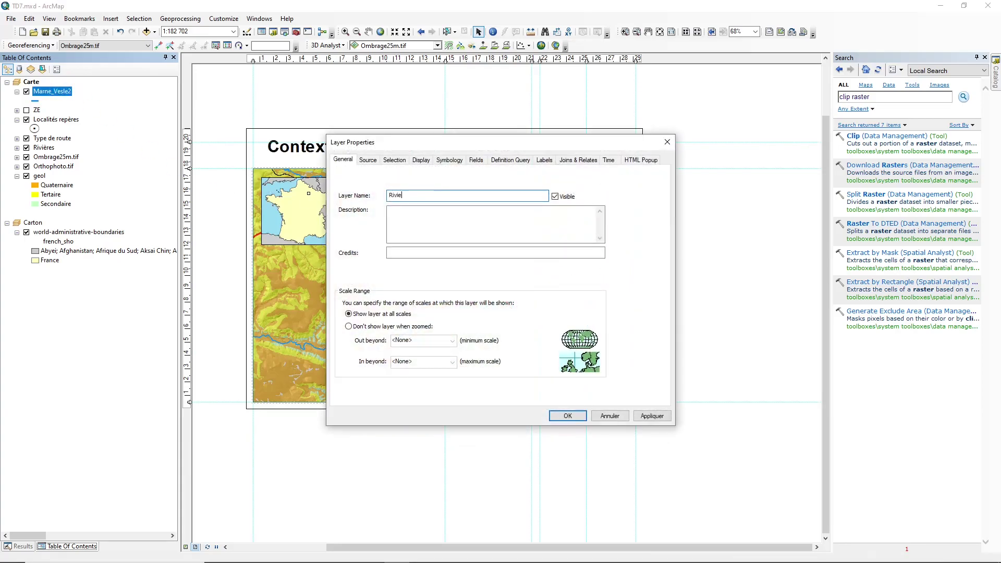
key("BackSpace")
key("BackSpace")
key("BackSpace")
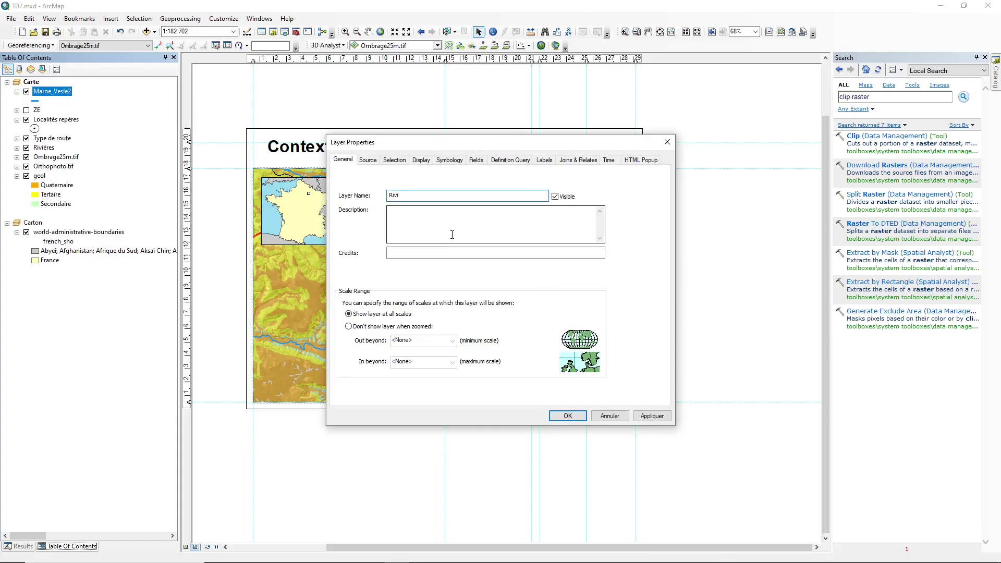
type("èresx")
key("BackSpace")
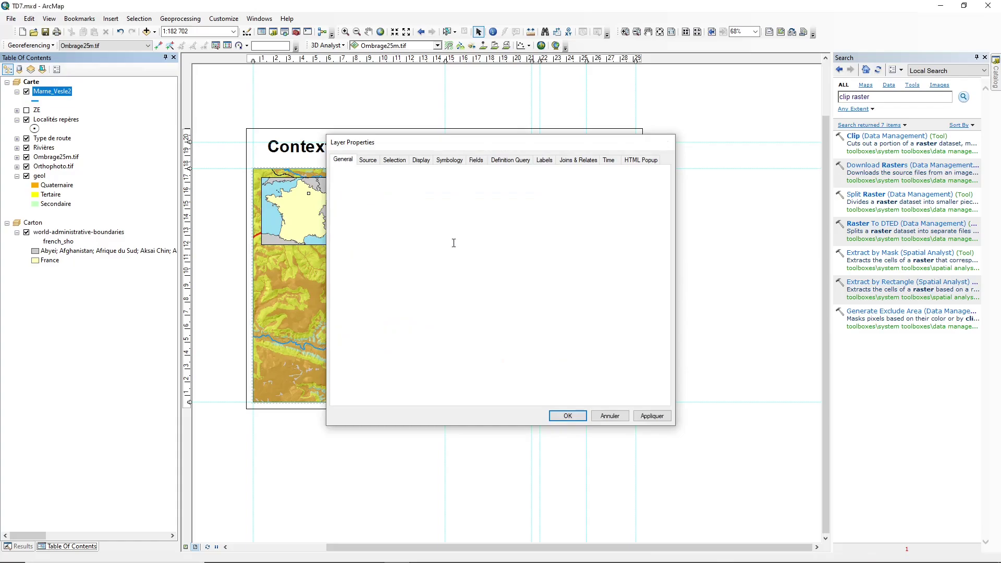
key("Return")
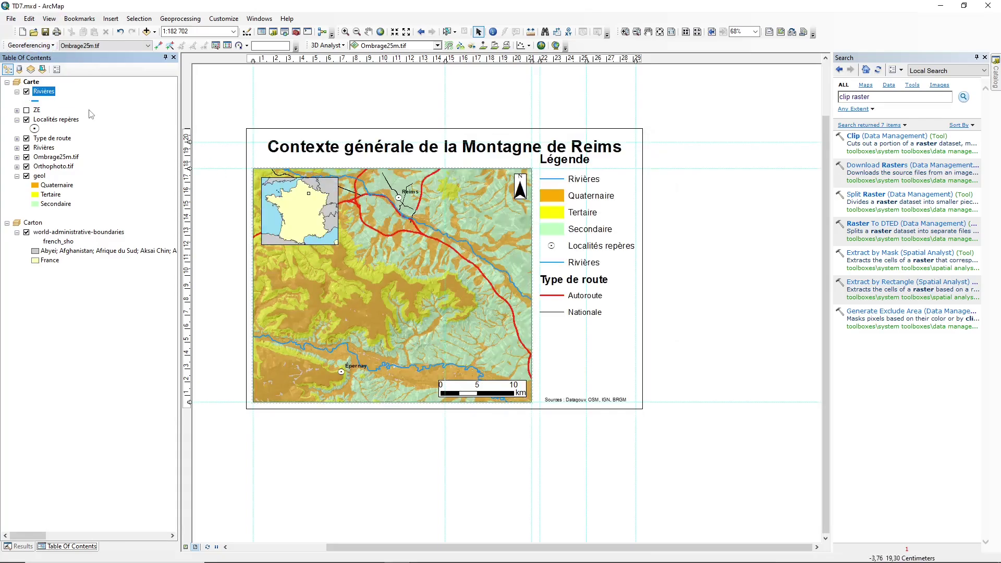
Remove the duplicate Rivières item from the legend and place the remaining one between Localités repères and Type de route.
left_click(570, 265)
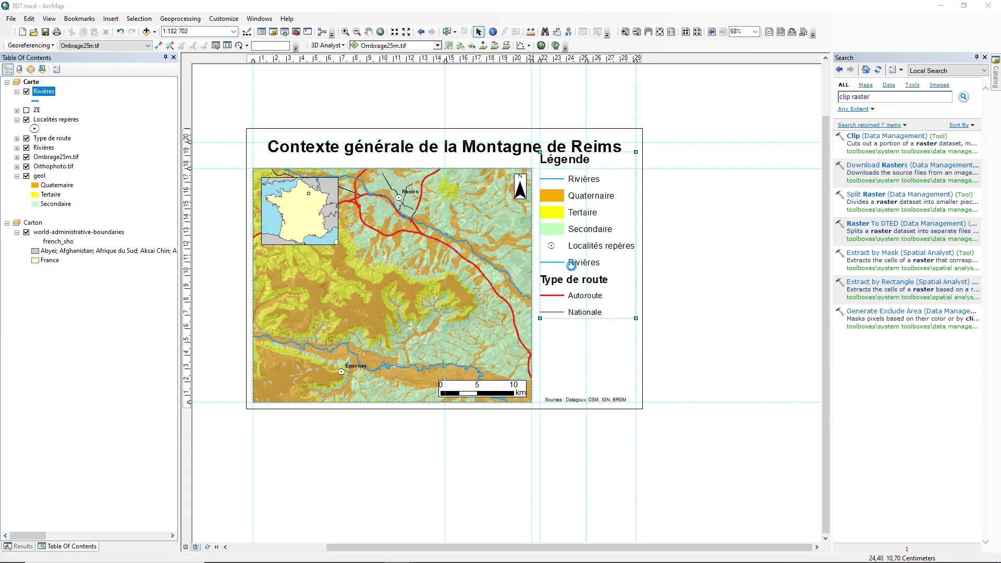
left_click(363, 171)
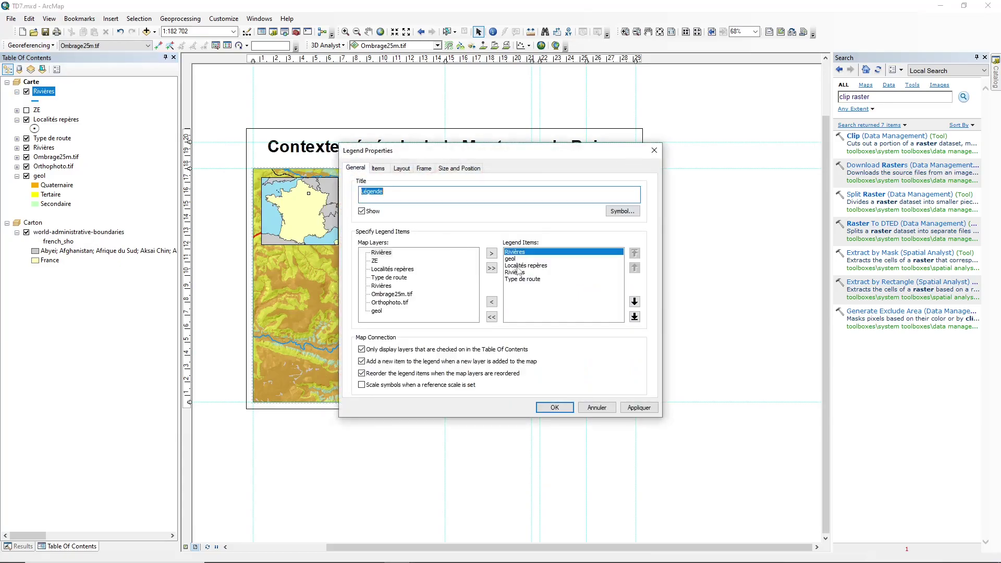
left_click(513, 272)
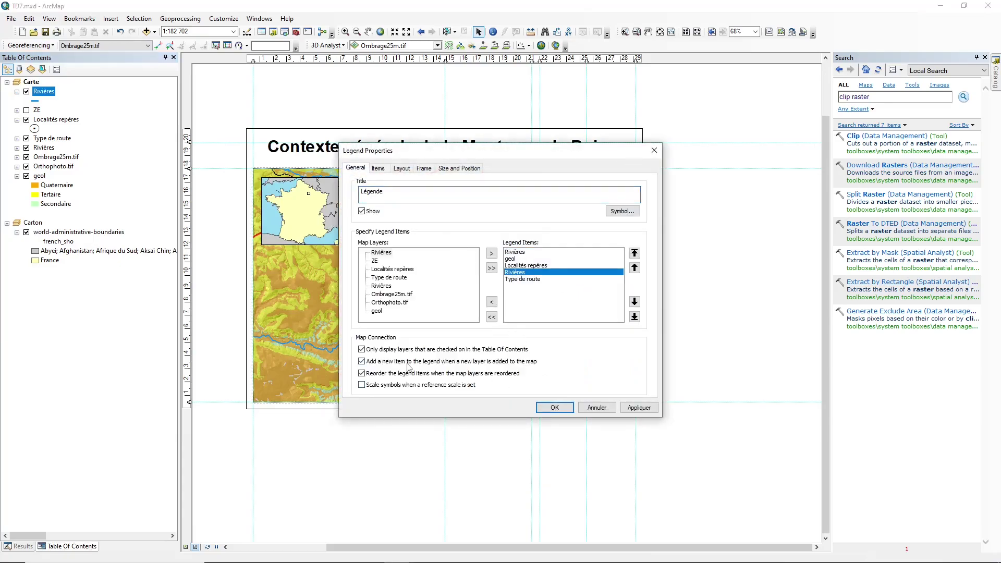
left_click(492, 302)
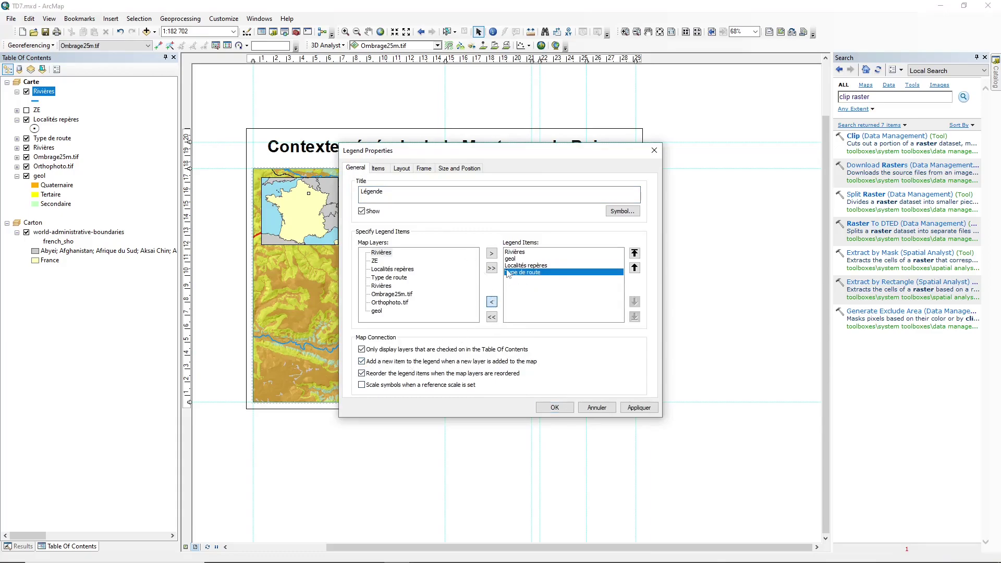
left_click(635, 301)
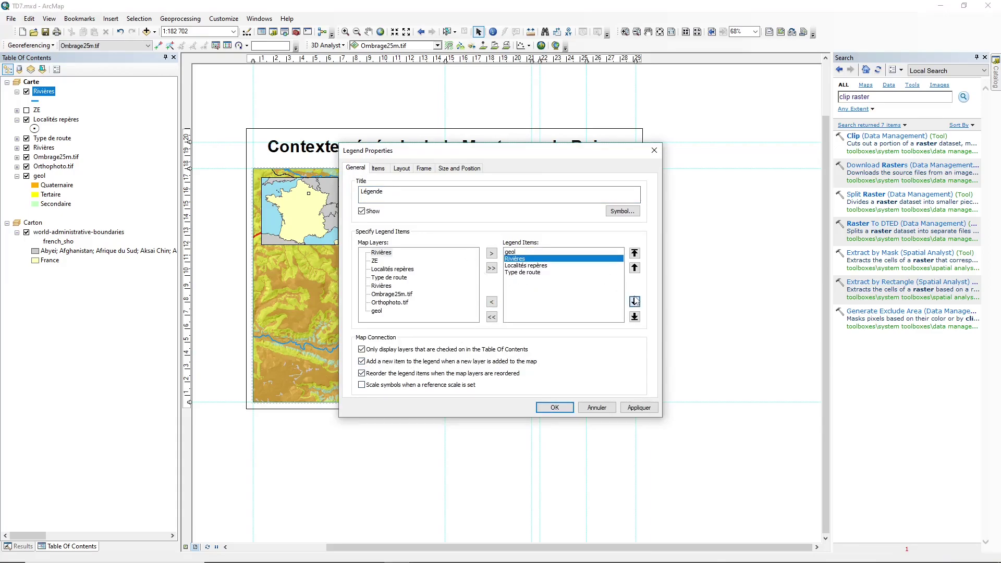
left_click(635, 301)
left_click(555, 407)
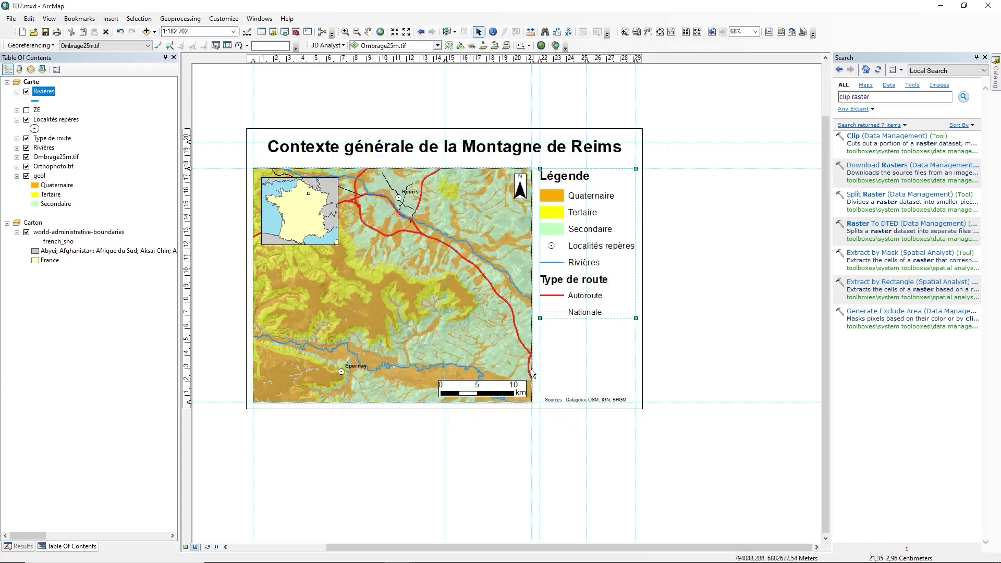
Check the dissolved Rivières layer's attribute table and highlight the la Vesle record on the map.
right_click(45, 94)
left_click(70, 125)
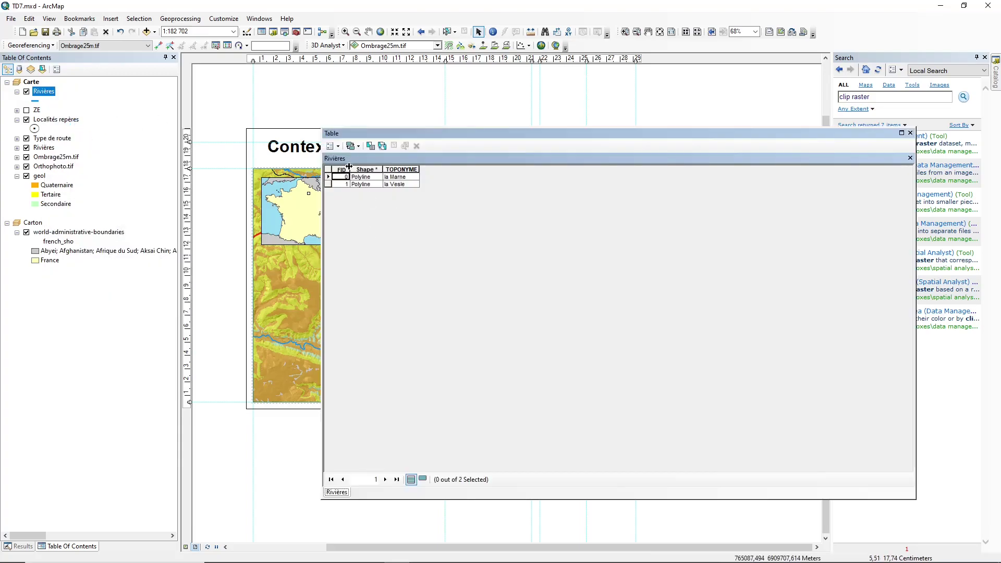
left_click(327, 184)
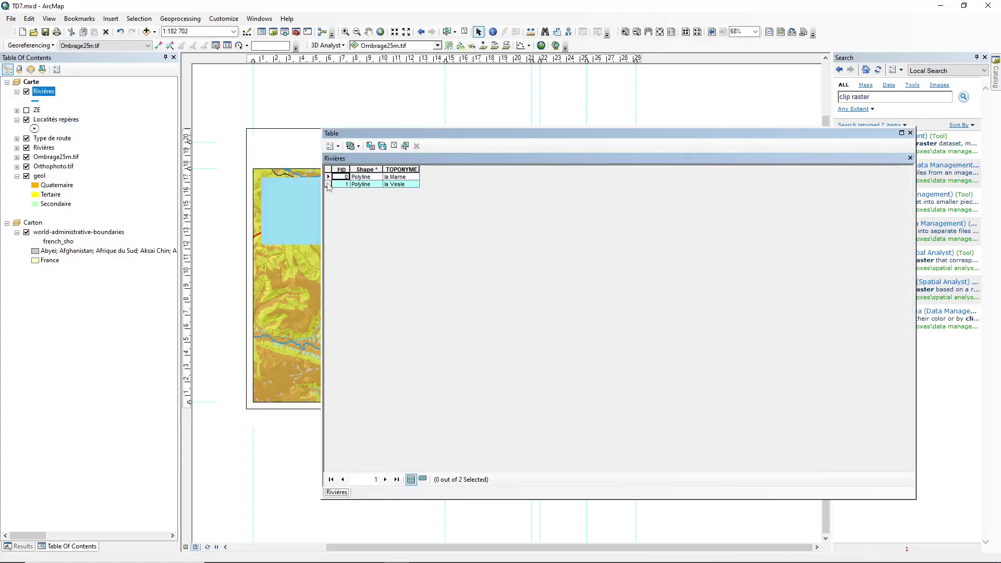
left_click(909, 134)
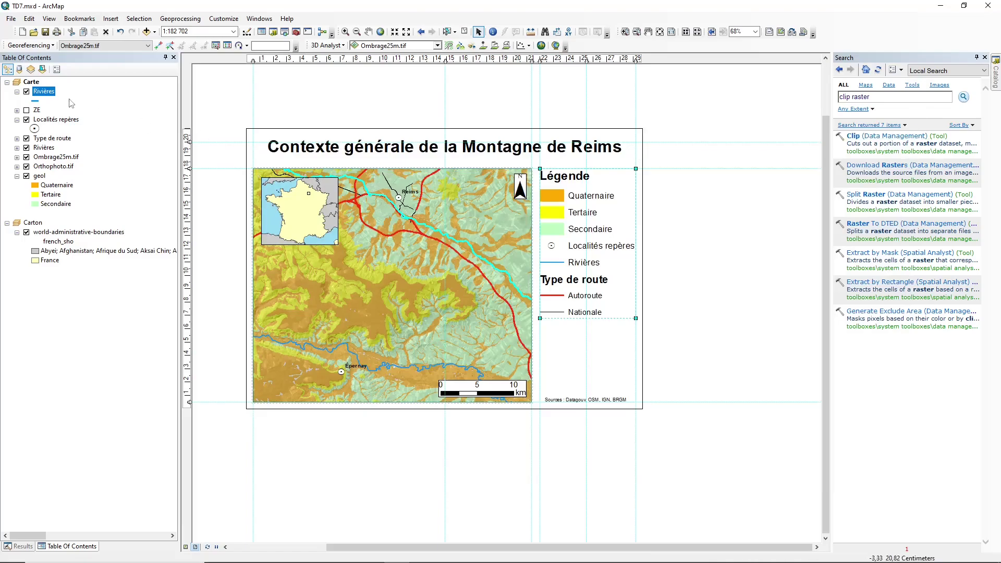
Hide the dissolved Rivières layer and choose TOPONYME as the label field of the original Rivières layer.
left_click(17, 148)
left_click(27, 91)
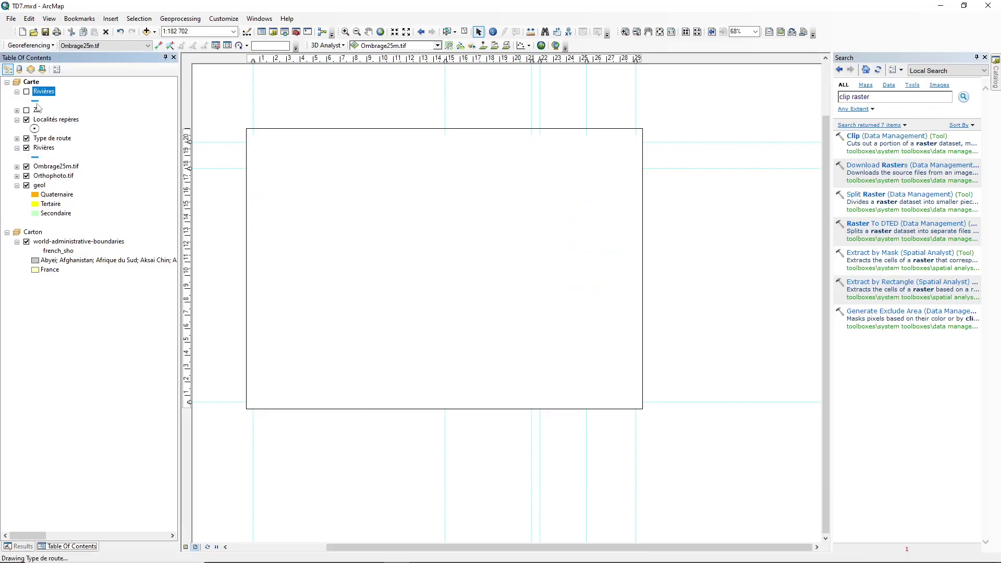
right_click(43, 147)
left_click(78, 355)
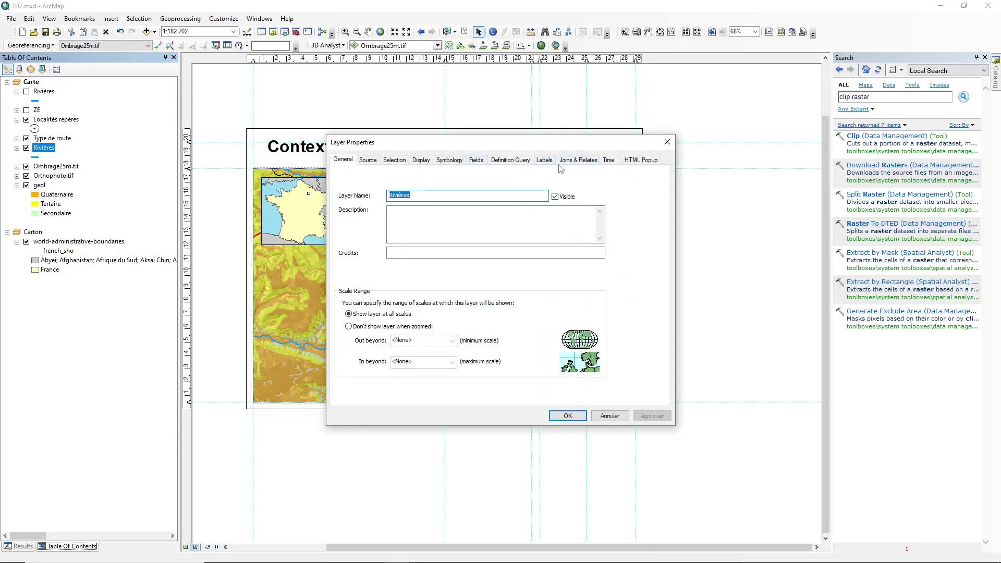
left_click(544, 160)
left_click(443, 243)
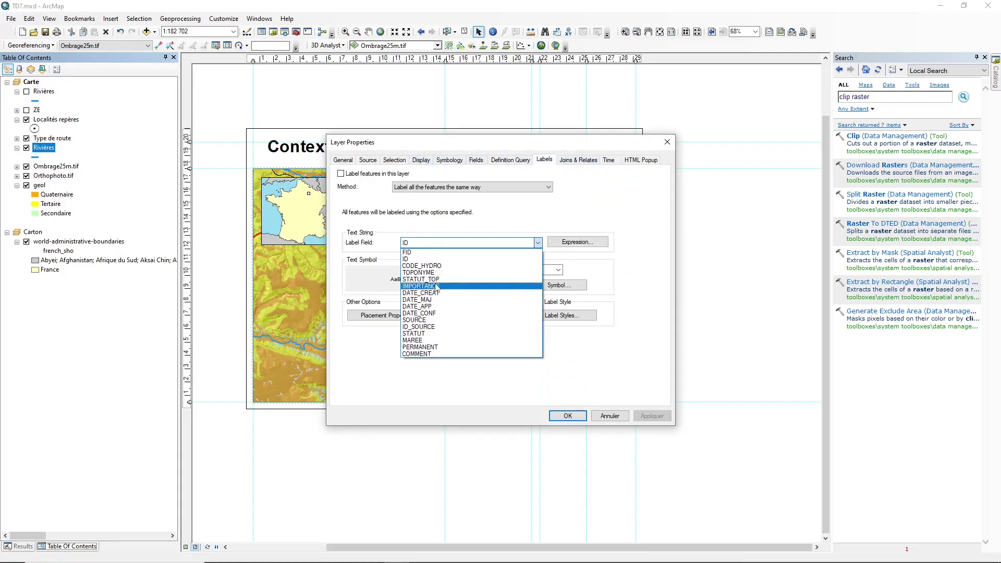
left_click(494, 285)
Format the original Rivières layer's labels as bold italic blue Arial 11 and turn on its labels.
left_click(497, 285)
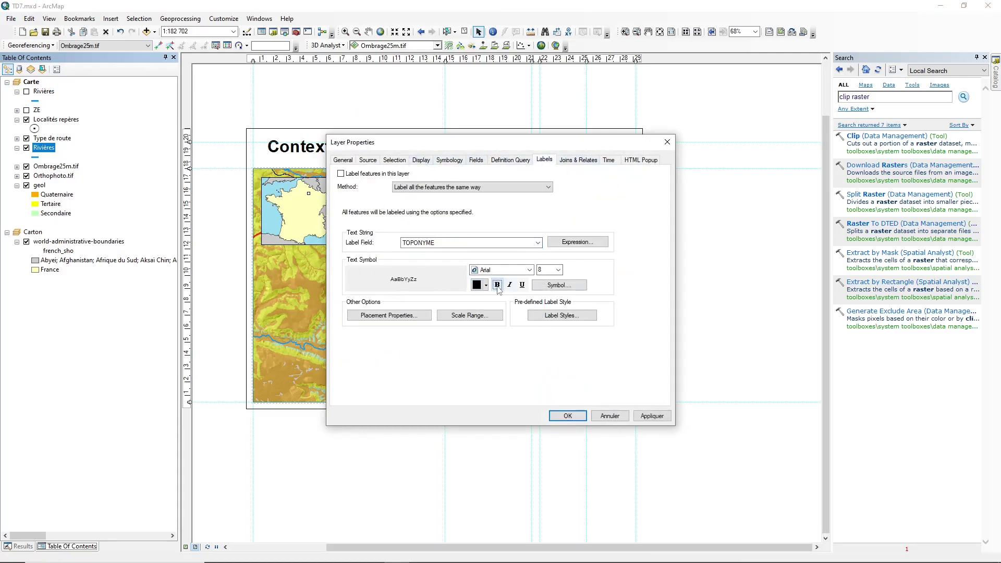
left_click(558, 269)
left_click(550, 302)
left_click(510, 285)
left_click(485, 284)
left_click(561, 333)
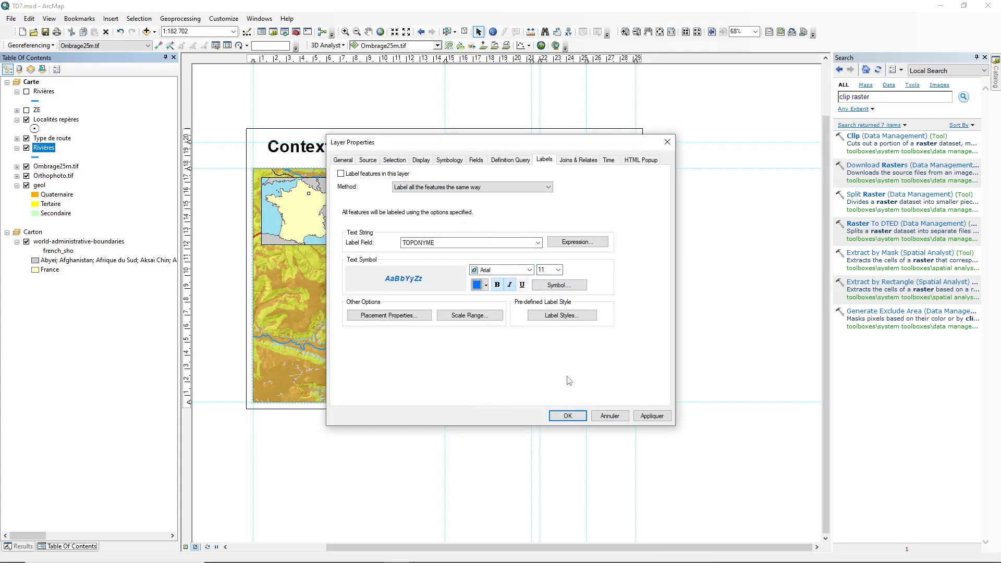
left_click(567, 415)
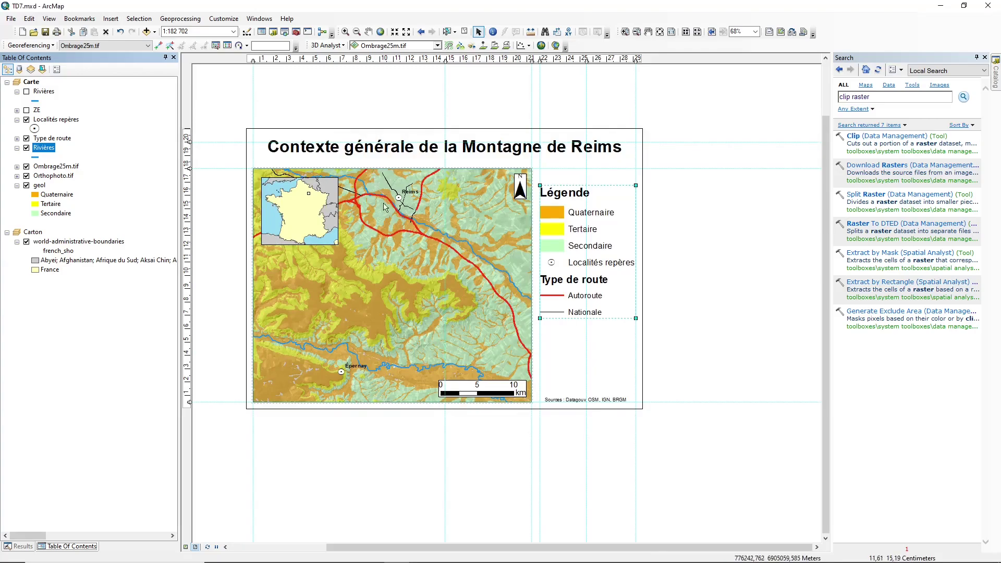
right_click(44, 148)
left_click(101, 276)
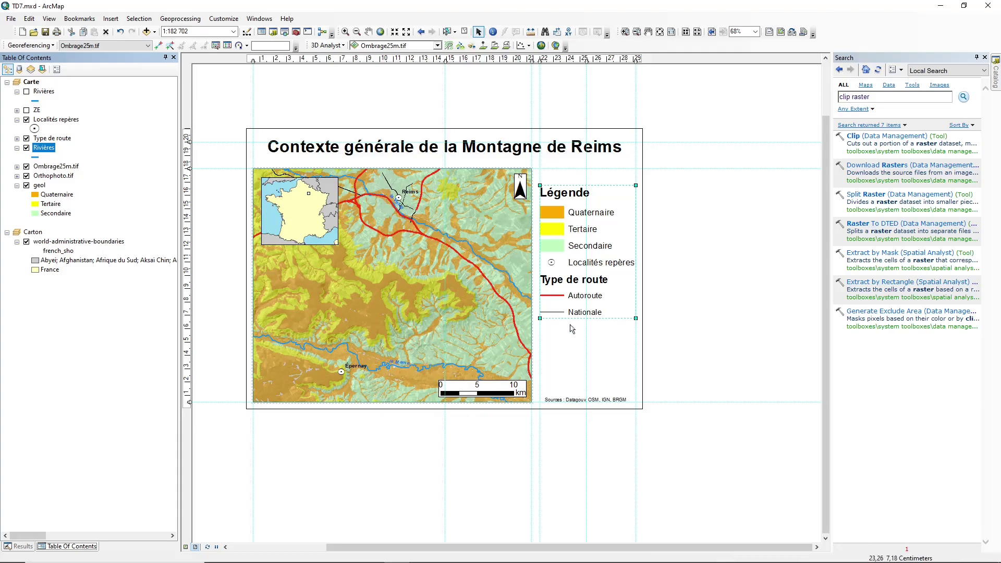
Remove the original Rivières layer, then show the dissolved Rivières layer and place it below ZE in the layer order.
right_click(42, 148)
left_click(83, 160)
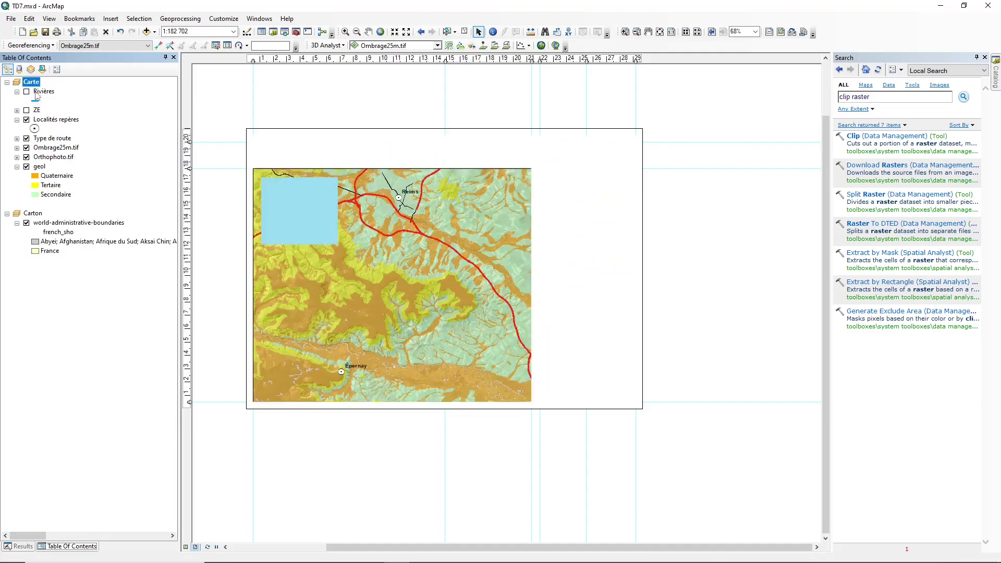
left_click(26, 92)
mouse_move(43, 92)
left_mouse_down()
mouse_move(45, 172)
mouse_move(42, 102)
left_mouse_up()
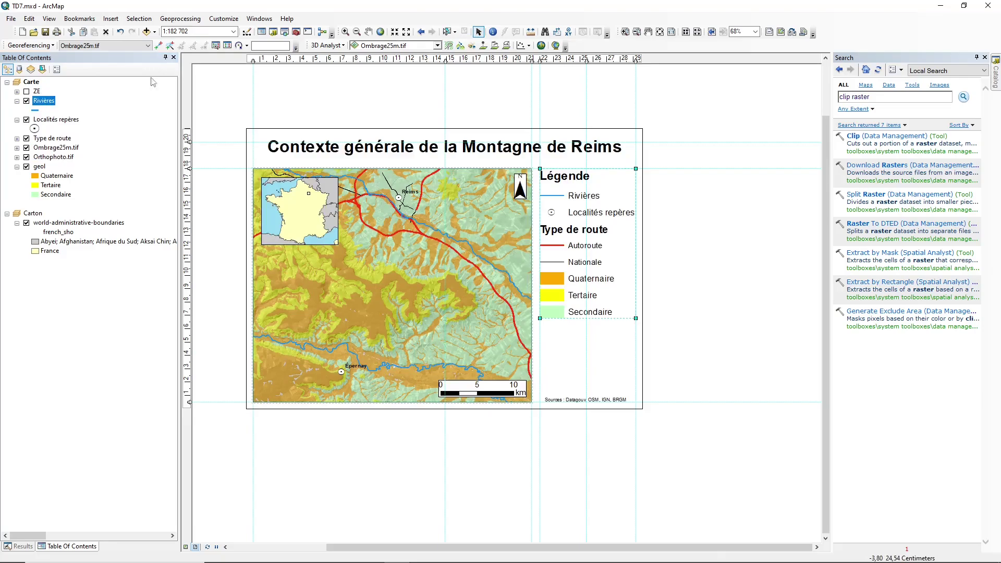
Format the dissolved Rivières layer's label text as bold blue Arial 12.
right_click(39, 103)
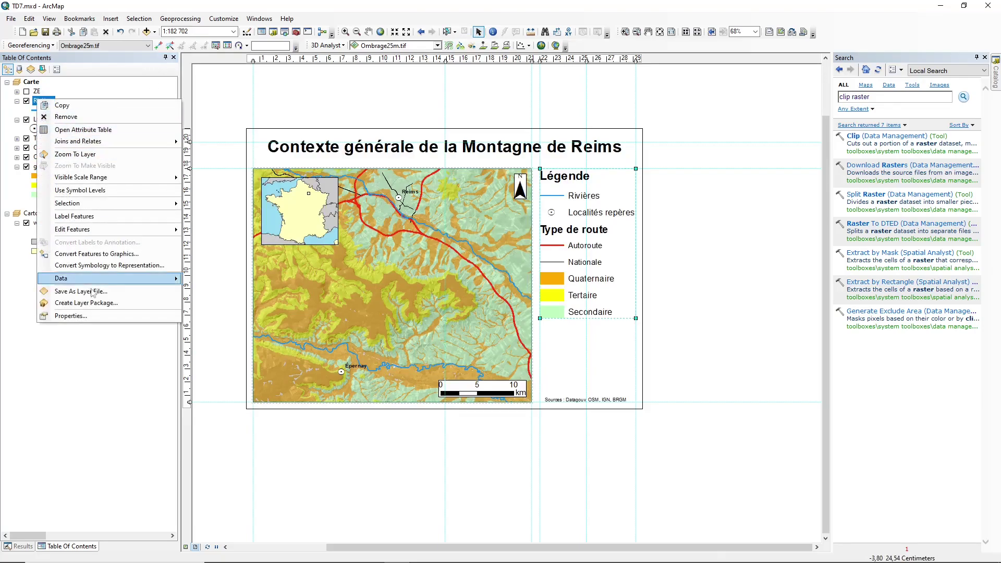
left_click(88, 312)
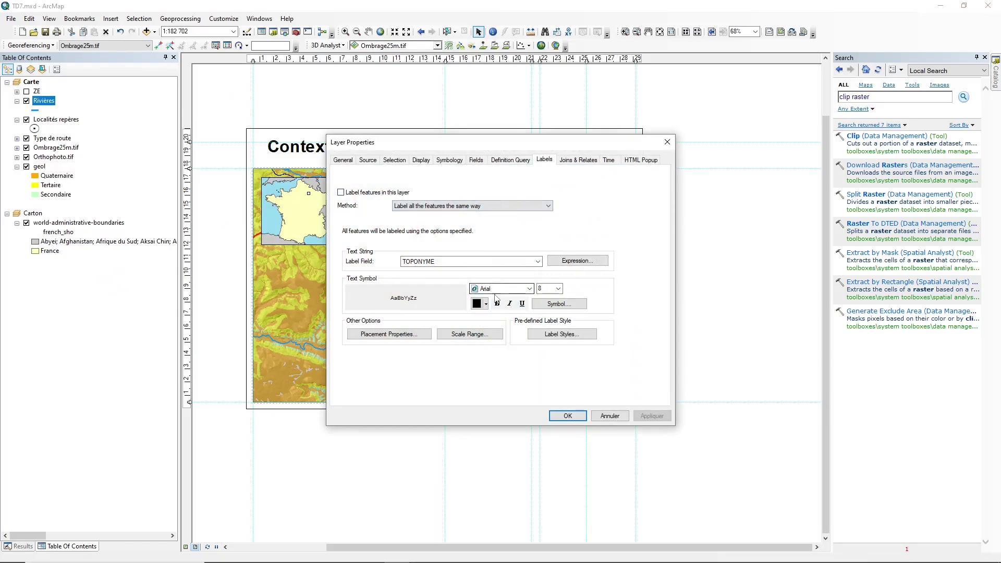
left_click(558, 288)
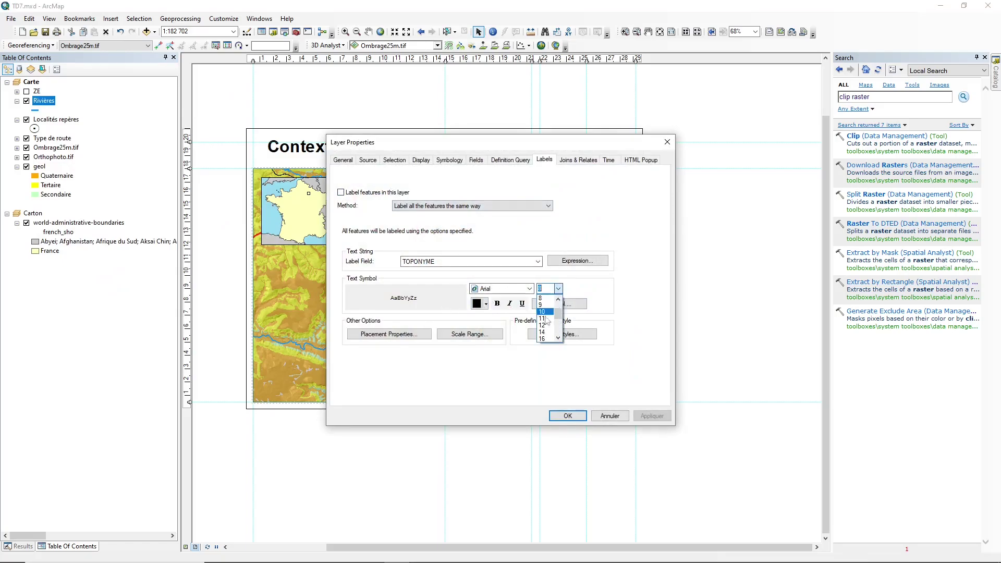
left_click(541, 326)
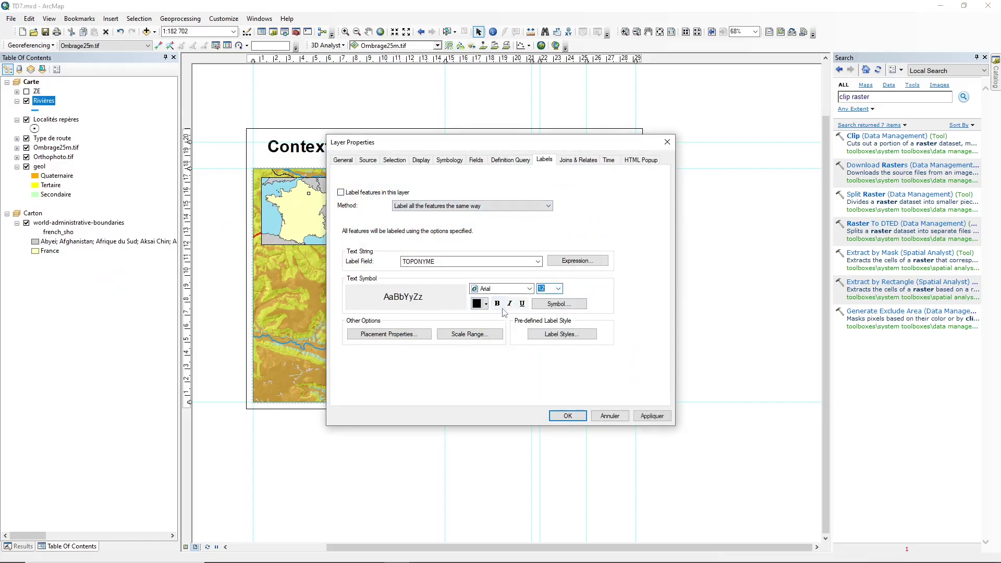
left_click(497, 303)
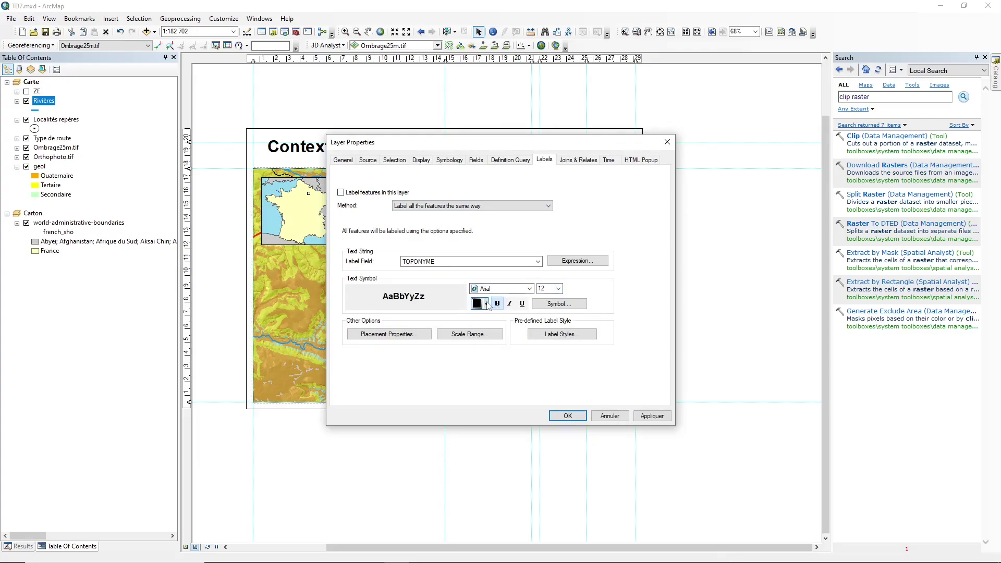
left_click(485, 304)
left_click(561, 351)
left_click(570, 416)
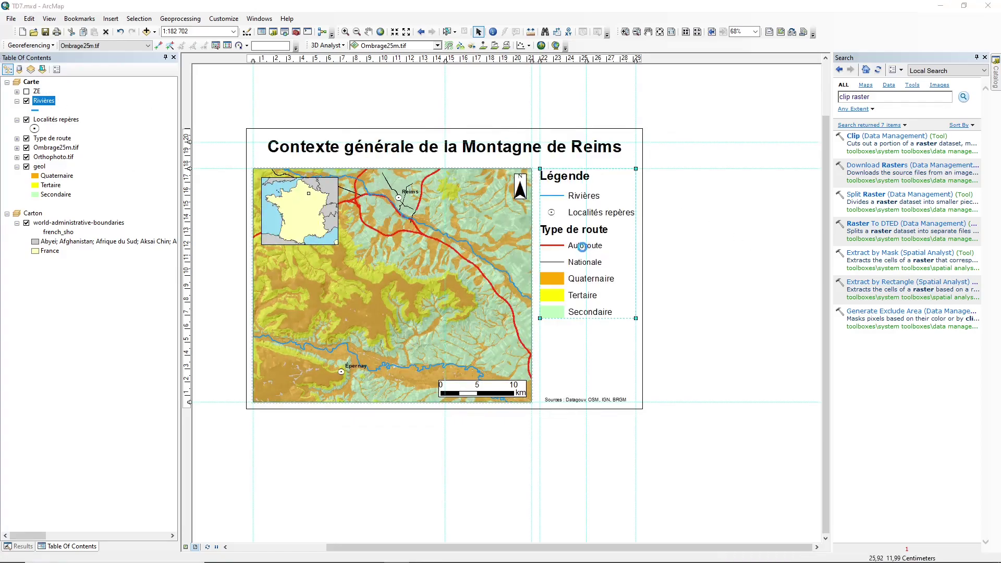
Reorder the legend items to Rivières, Localités repères, geol, Type de route.
double_click(571, 232)
left_click_drag(528, 158, 279, 180)
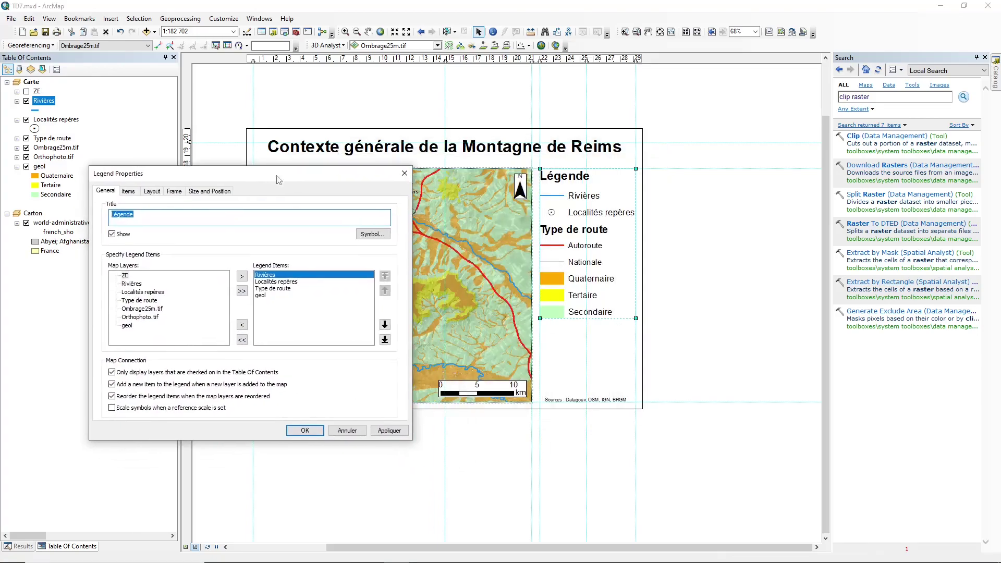
left_click(312, 275)
left_click(385, 324)
left_click(385, 324)
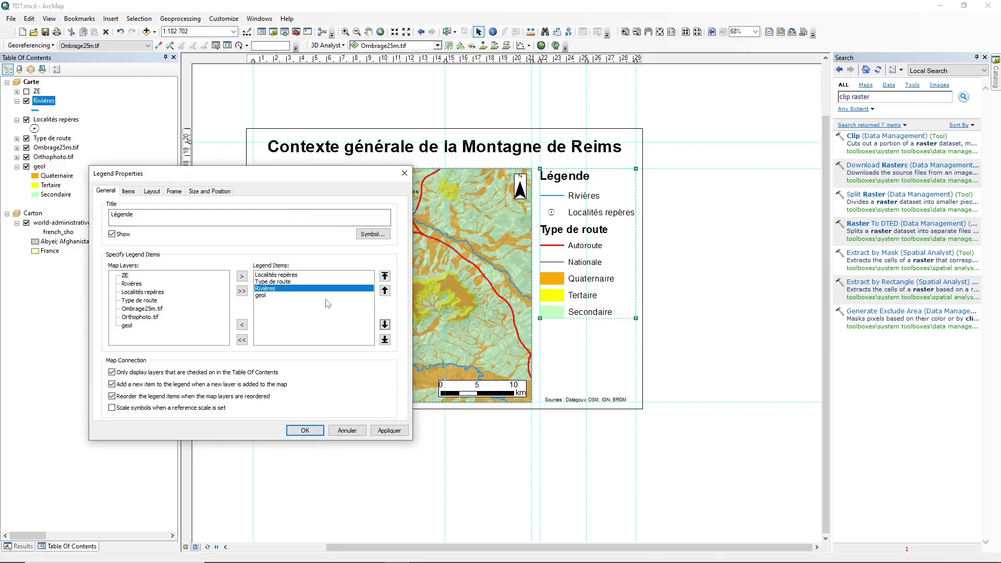
left_click(270, 282)
left_click(385, 339)
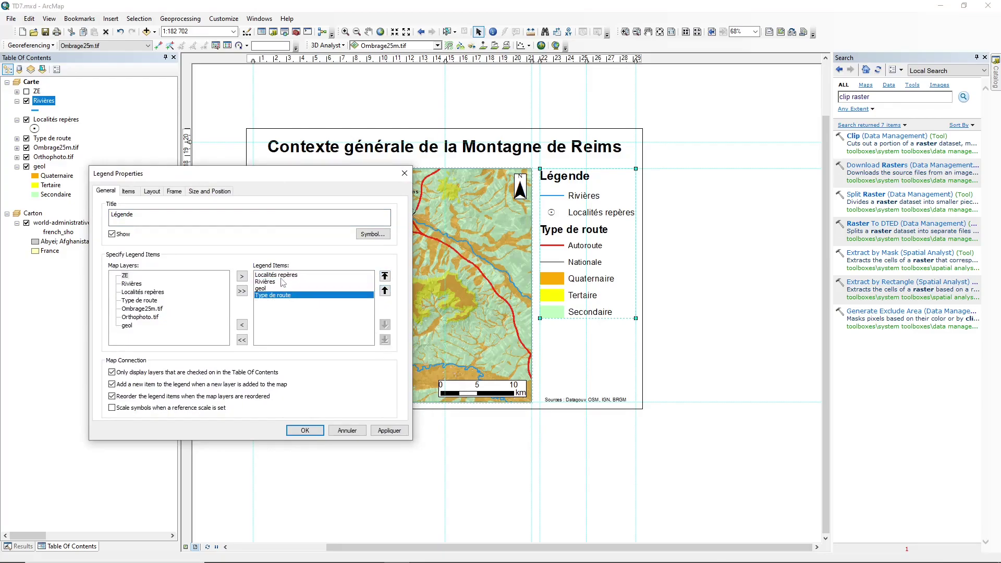
left_click(284, 275)
left_click(384, 324)
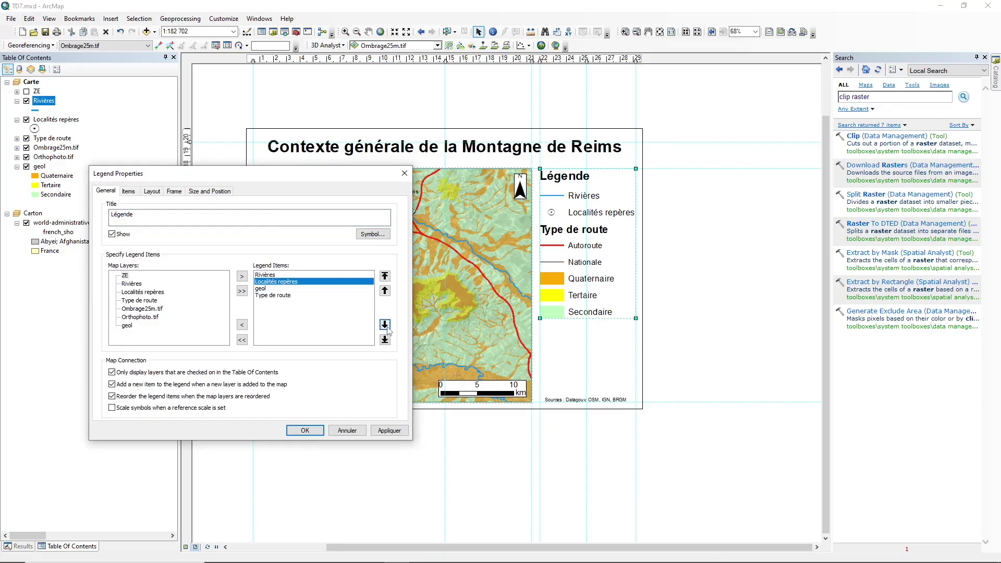
left_click(305, 430)
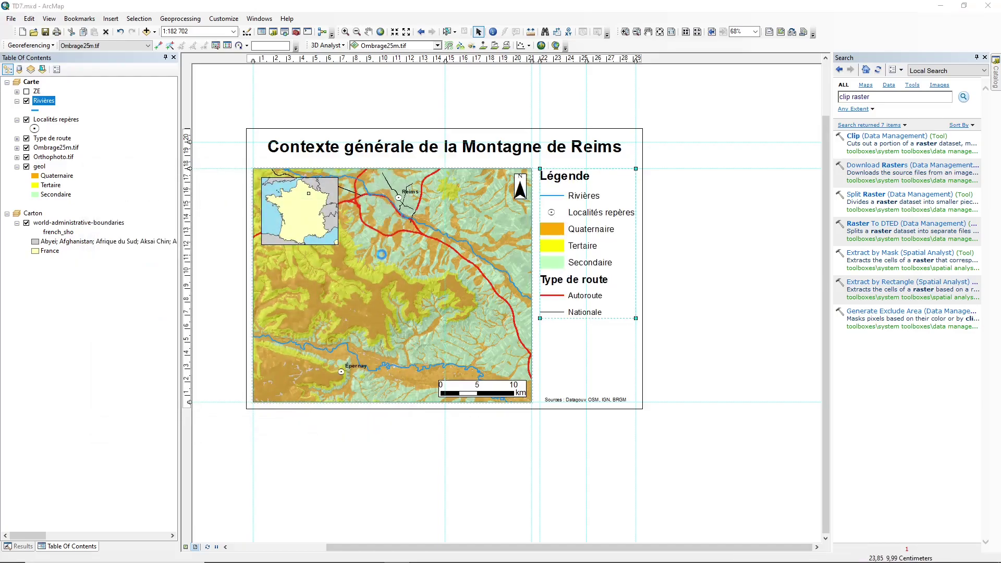
Move the geol item to the beginning of the legend, ahead of Rivières.
left_click(516, 266)
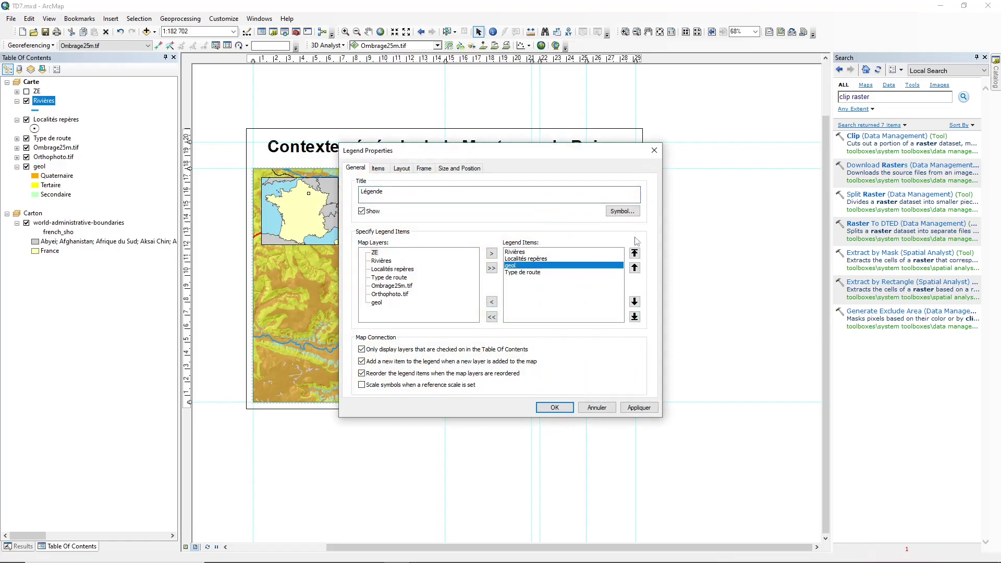
left_click(635, 268)
left_click(635, 268)
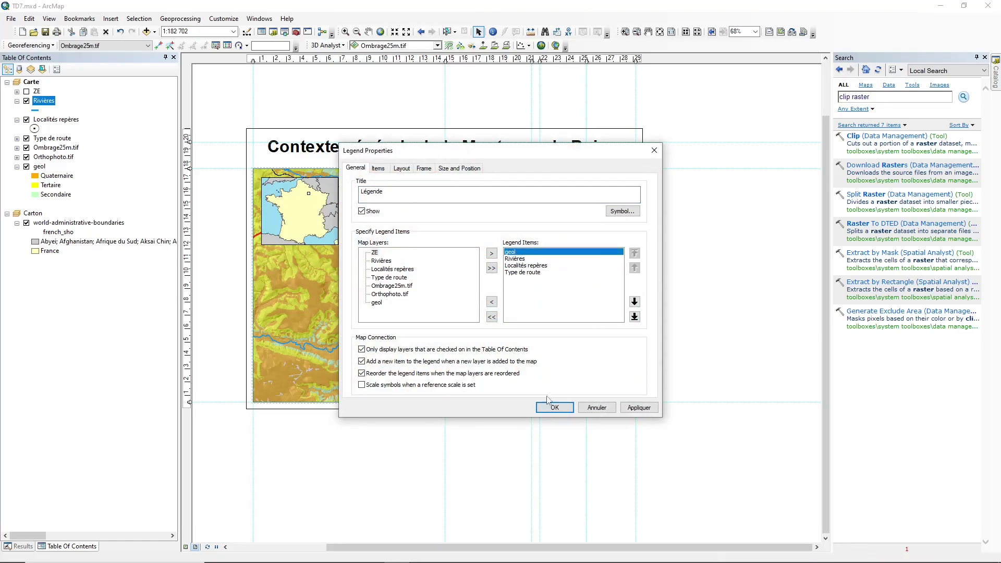
left_click(553, 407)
left_click(728, 274)
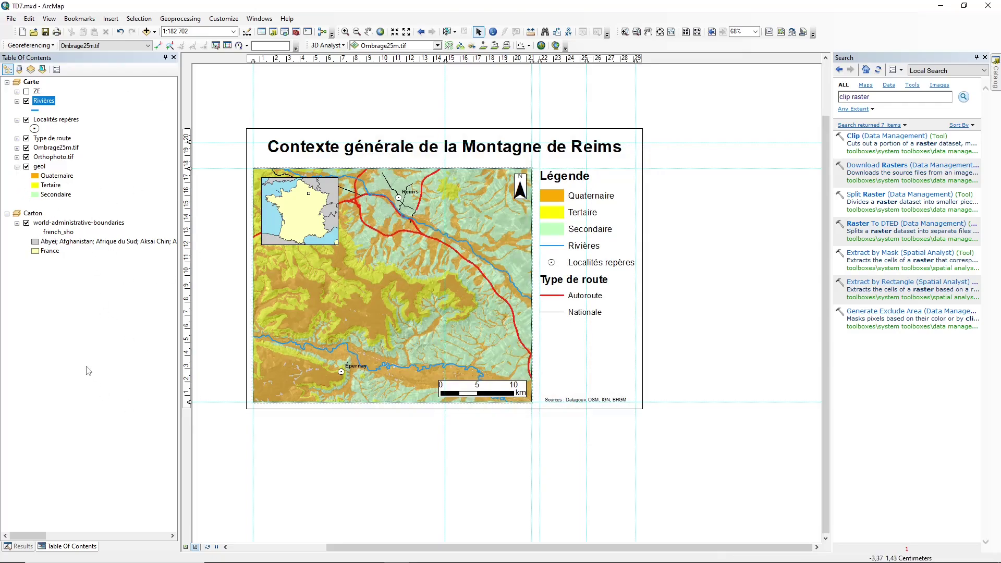
Turn on the labels of the Rivières layer.
right_click(45, 102)
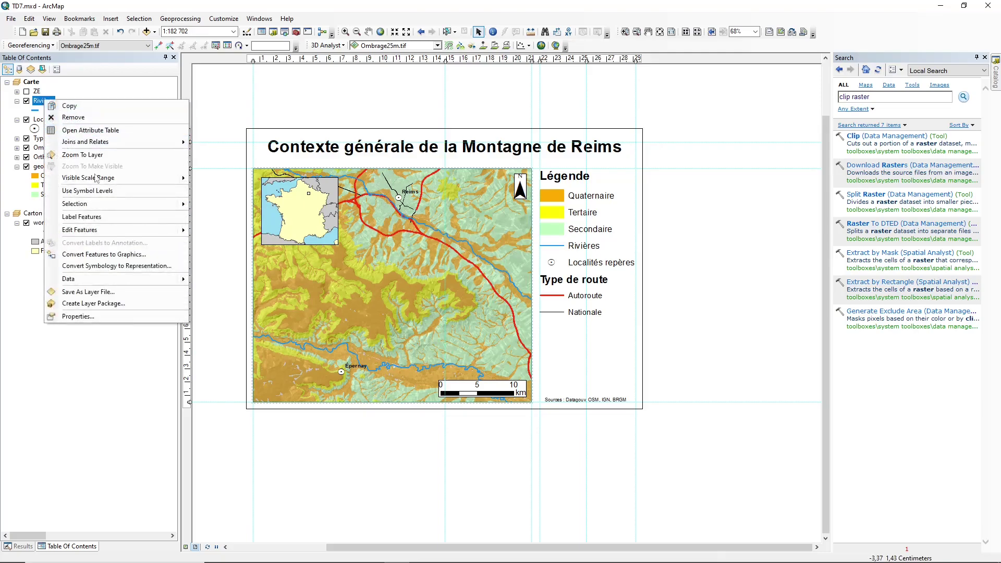
left_click(104, 217)
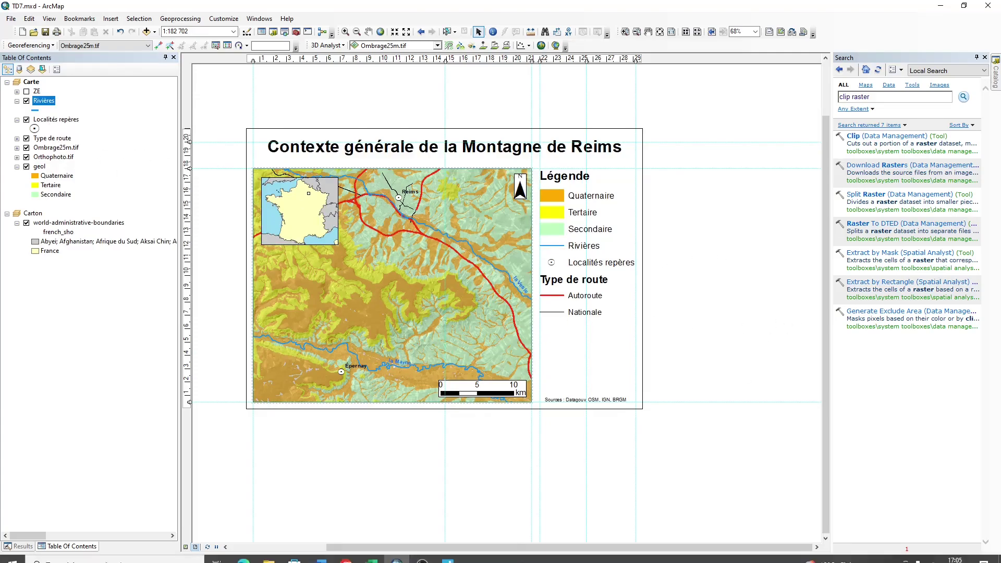
Insert an ESRI North 2 north arrow for the France inset map and place it in the inset's upper-right corner.
left_click(320, 221)
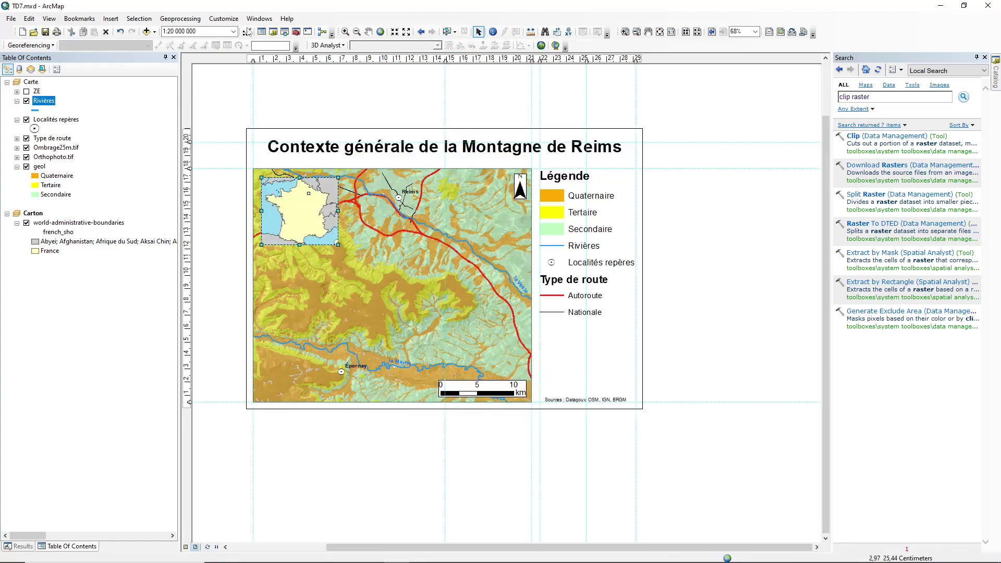
left_click(139, 18)
left_click(111, 18)
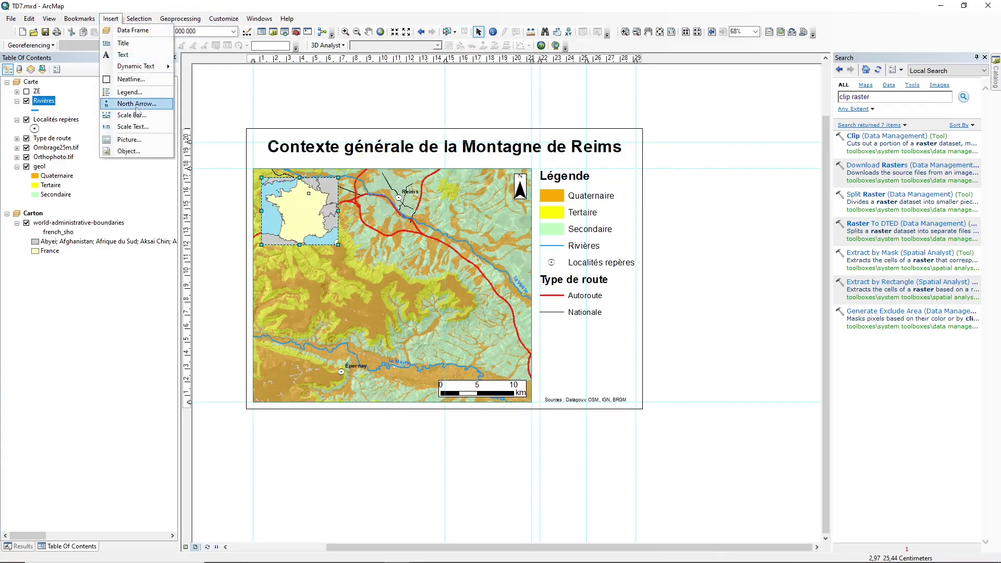
left_click(138, 104)
left_click(83, 62)
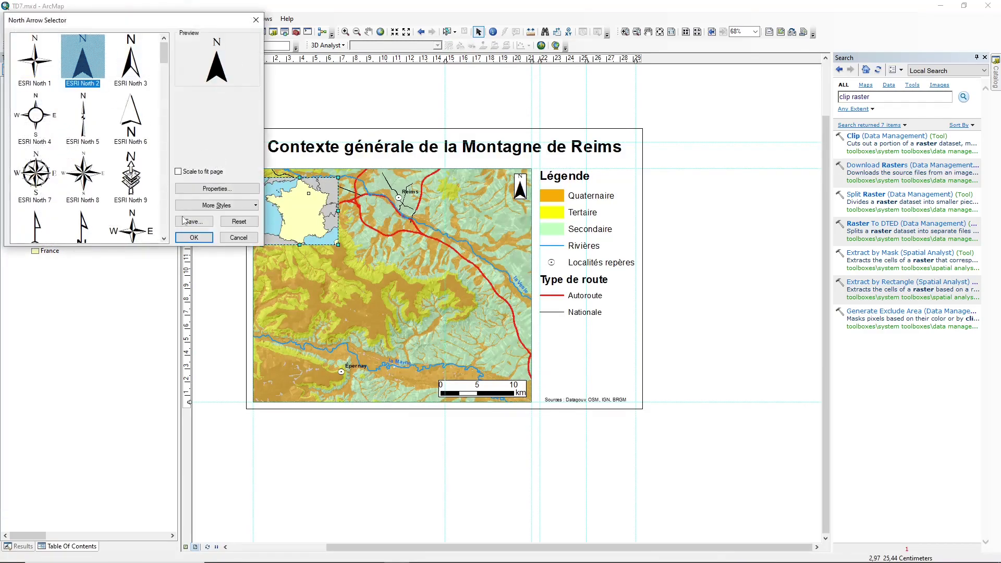
left_click(193, 238)
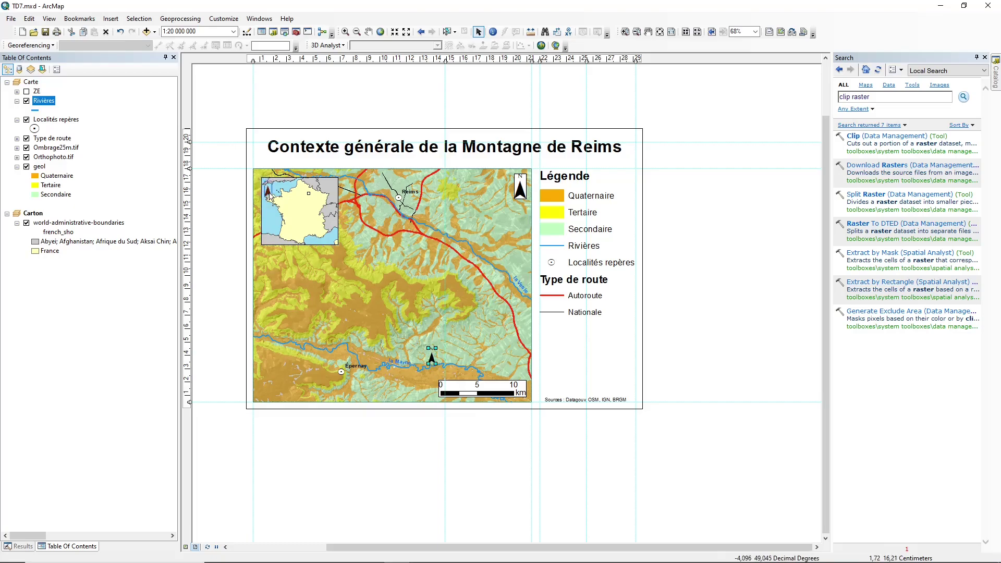
left_click_drag(268, 191, 268, 192)
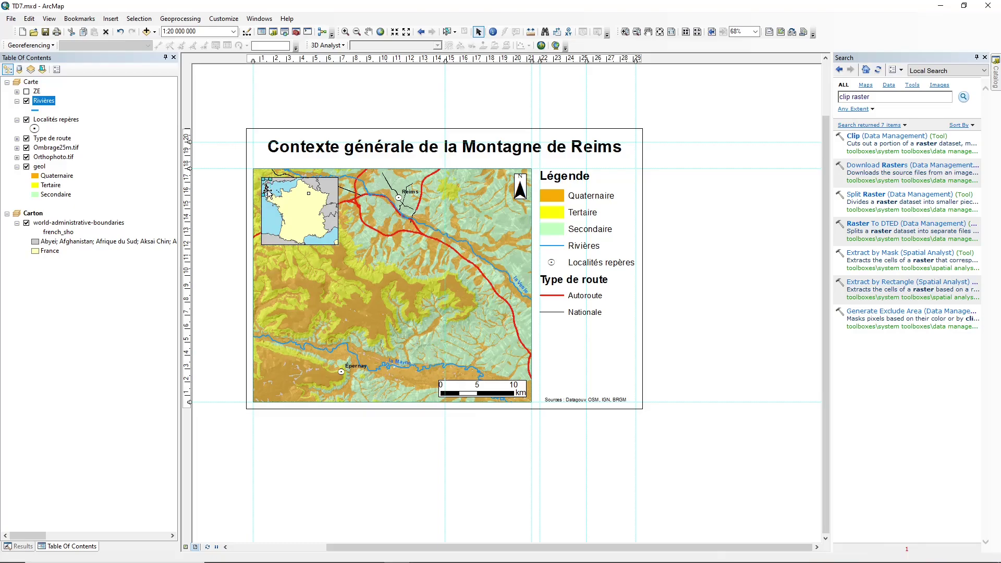
left_click_drag(267, 189, 333, 190)
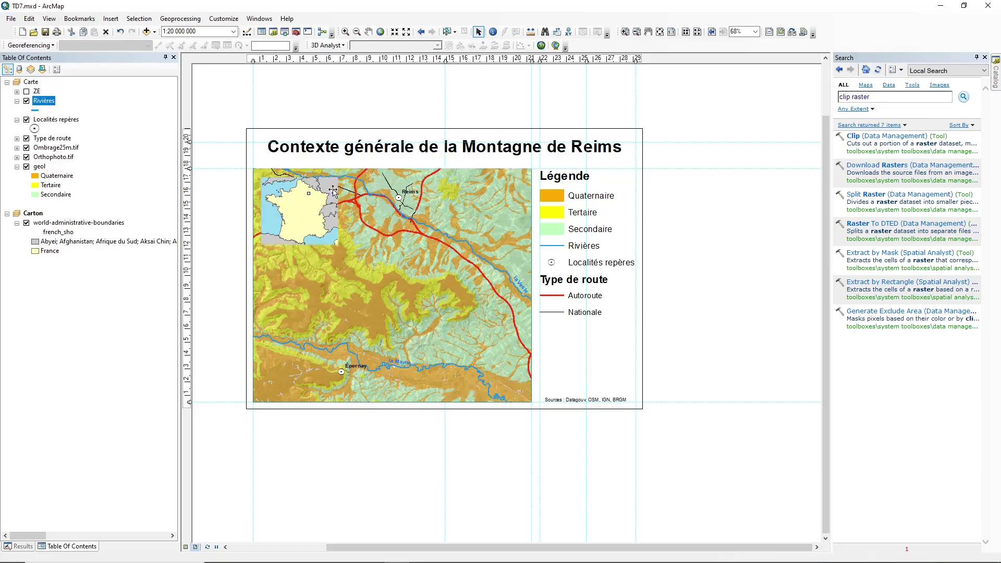
Give the inset's north arrow a 0.5 Point black border and a white background.
double_click(333, 186)
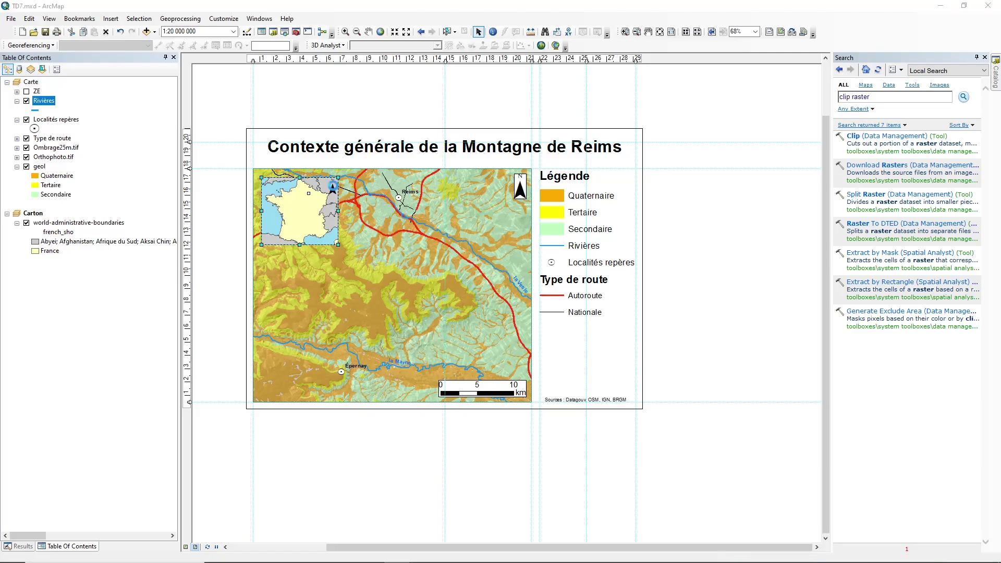
left_click(499, 219)
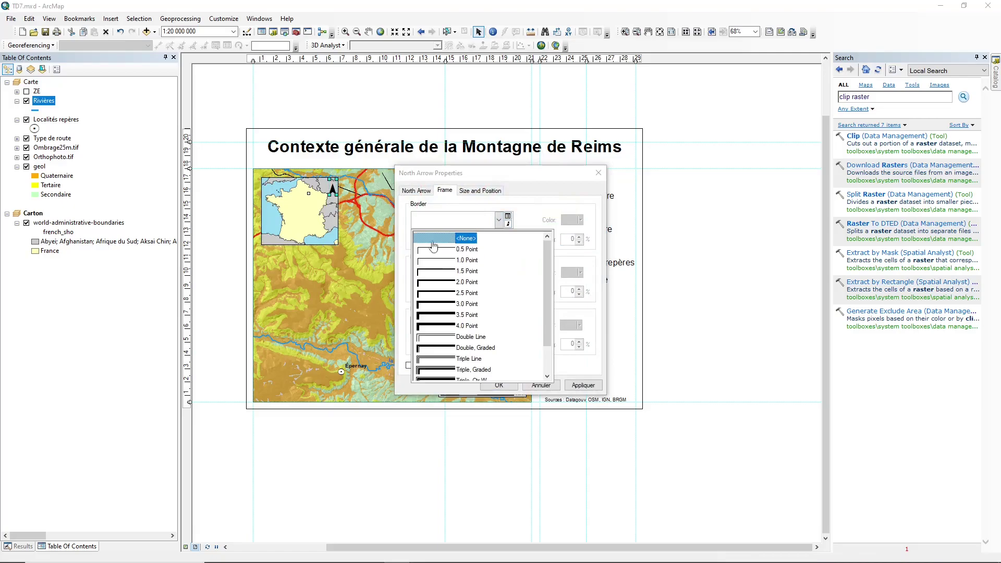
left_click(442, 250)
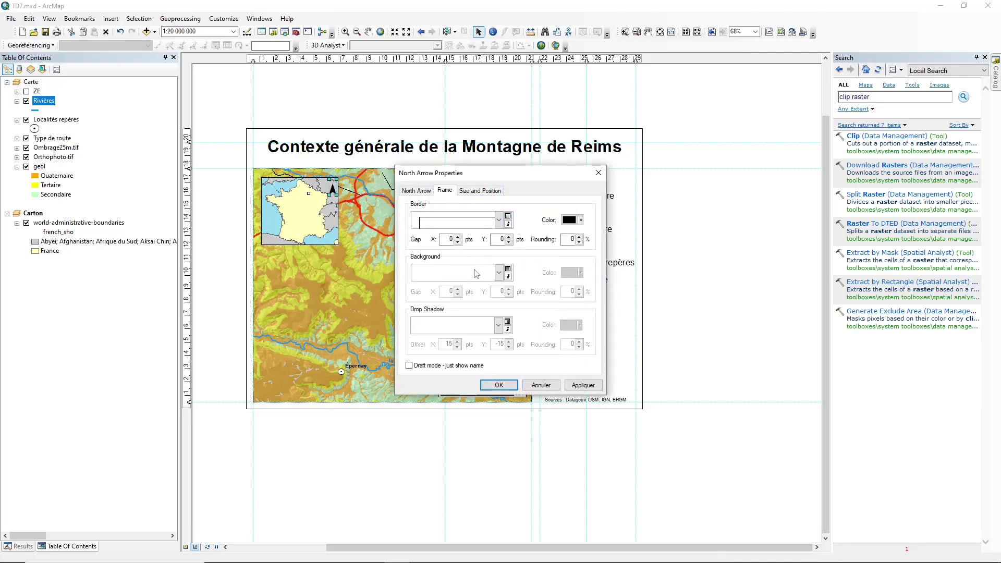
left_click(498, 273)
left_click(490, 389)
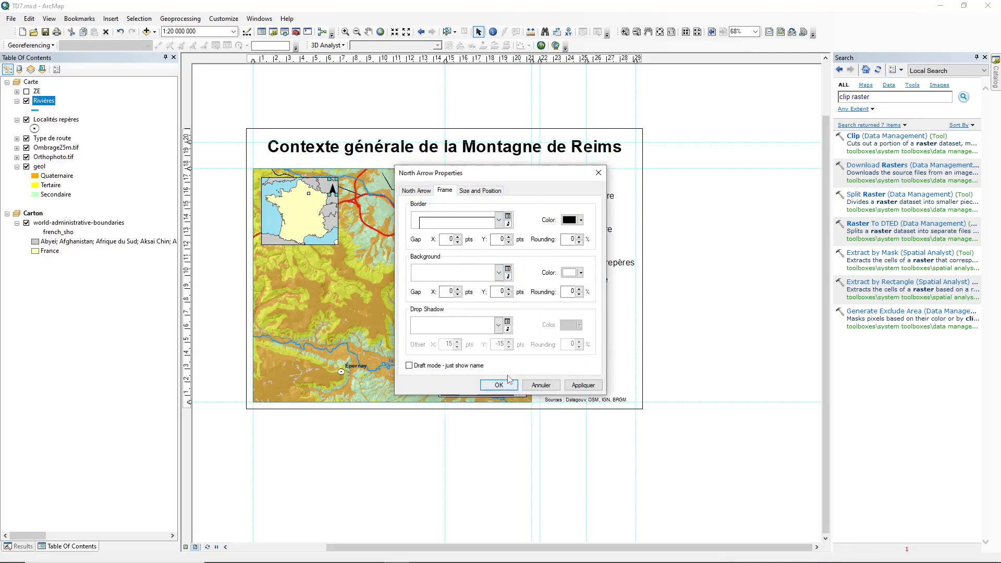
left_click(487, 384)
left_click(216, 298)
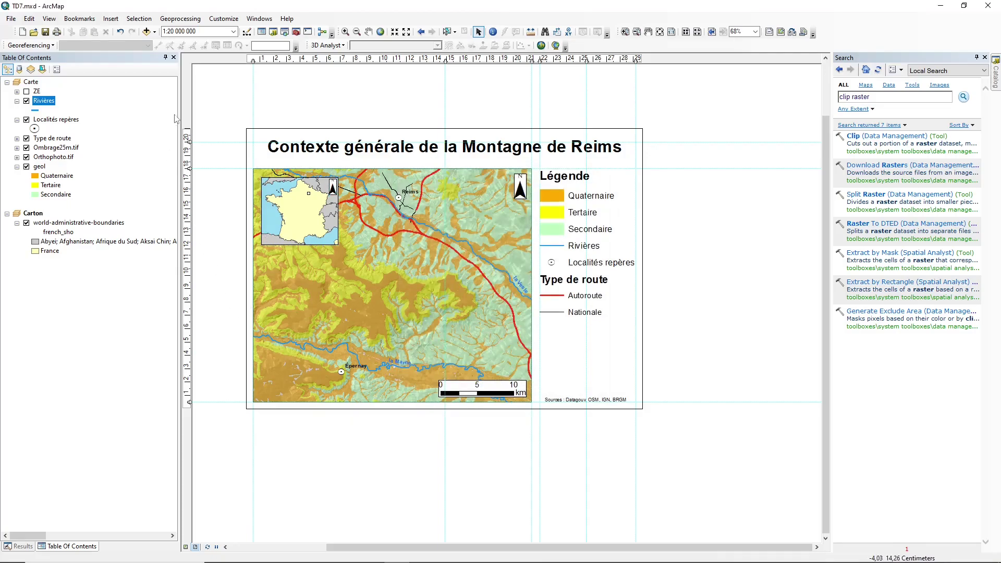
left_click(111, 18)
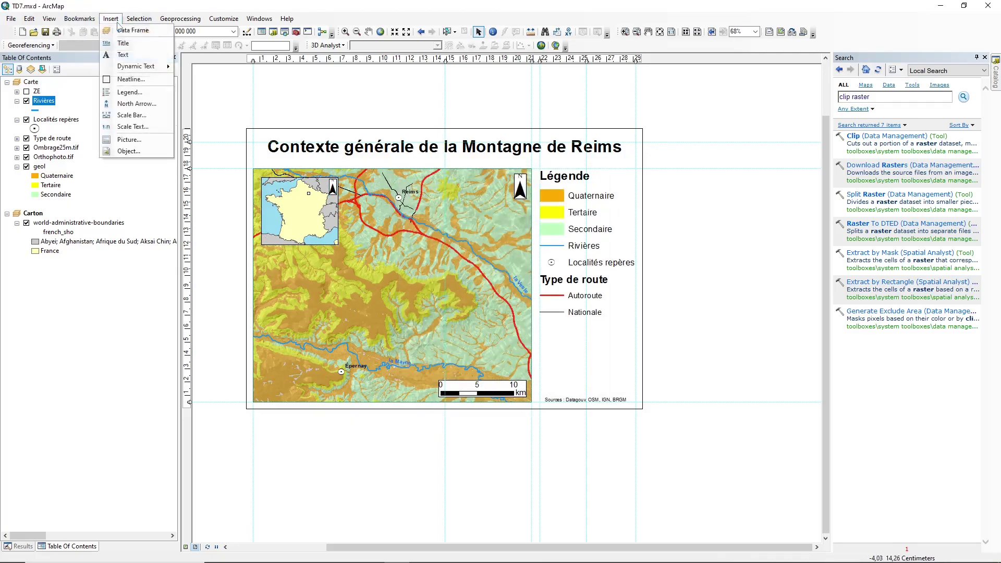
left_click(132, 115)
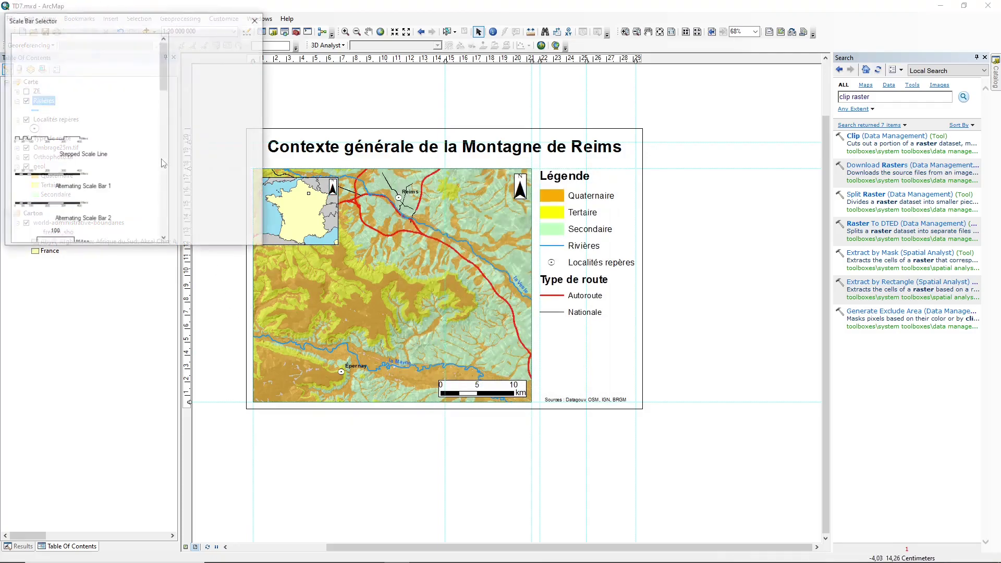
left_click(64, 171)
left_click(192, 190)
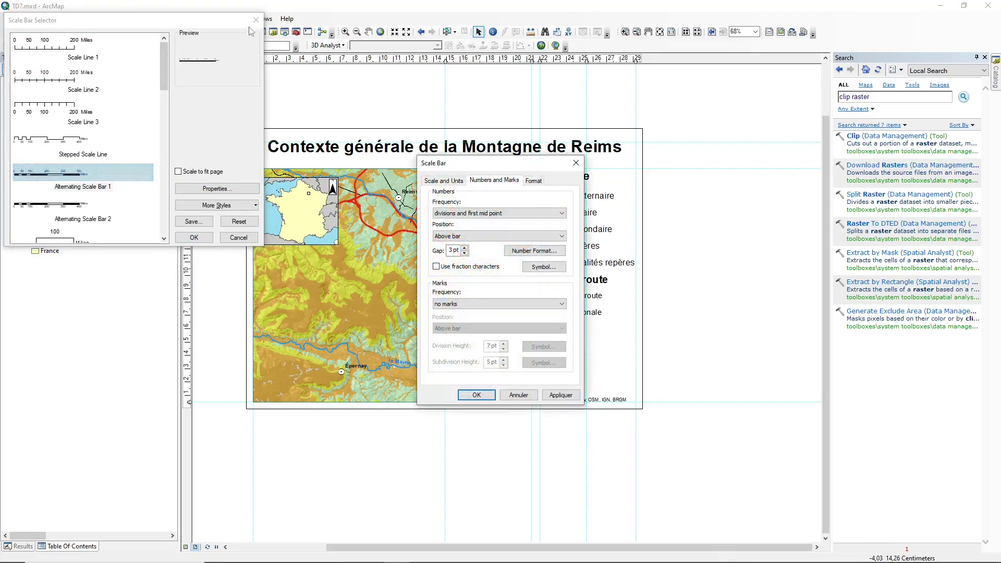
left_click(576, 163)
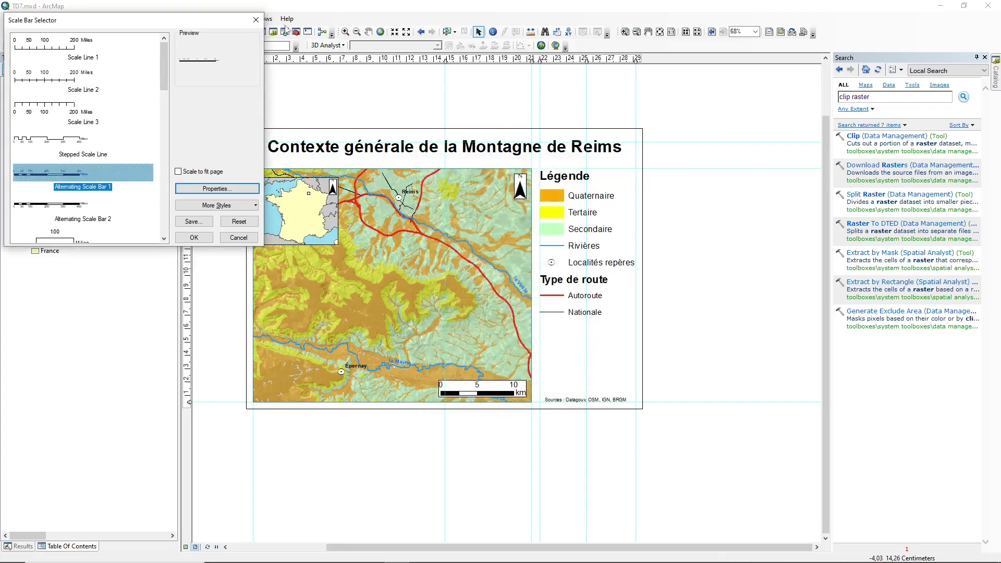
left_click(255, 20)
Start inserting an Alternating Scale Bar 1 for the Carton data frame, with 1 division and 0 subdivisions.
left_click(33, 213)
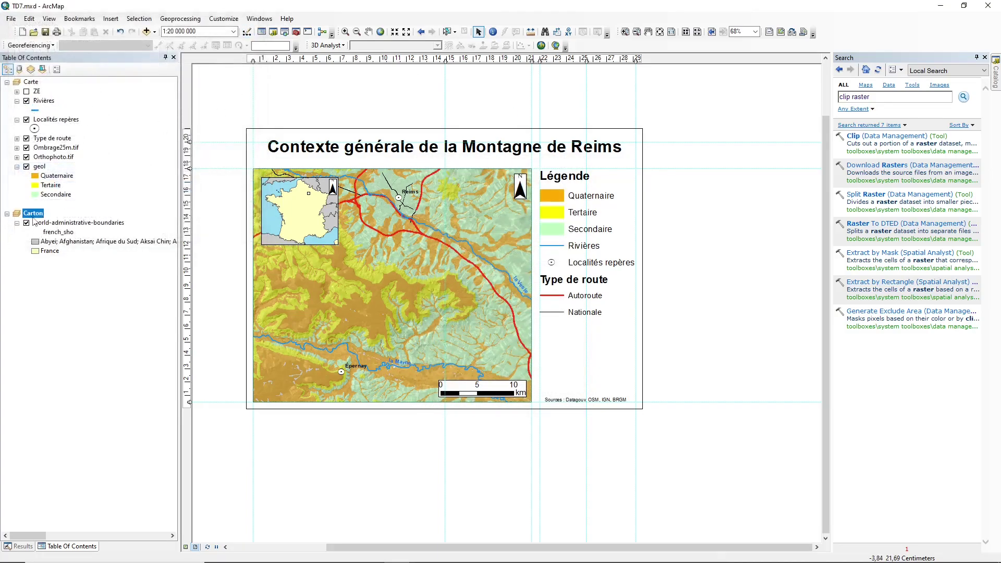
left_click(110, 20)
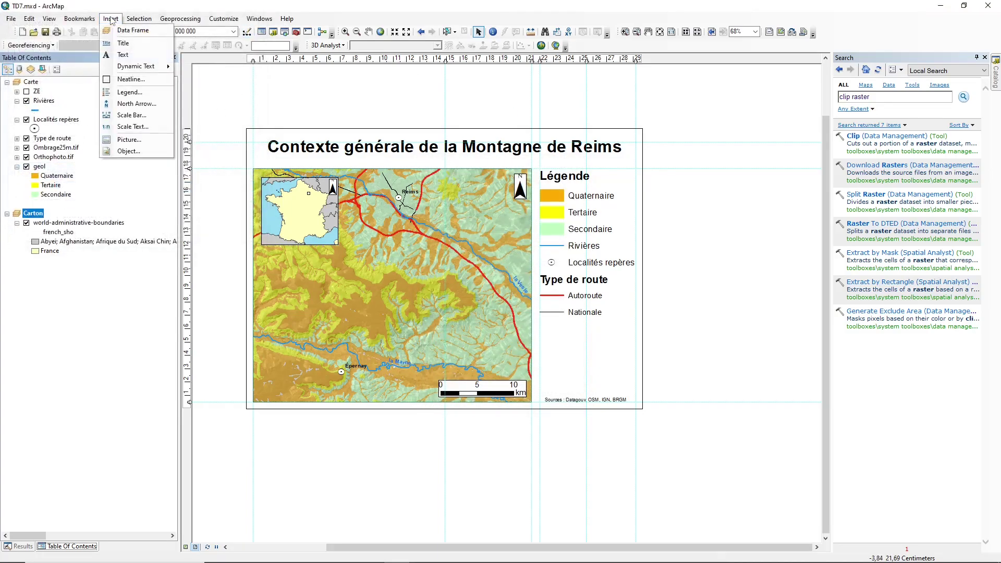
left_click(127, 111)
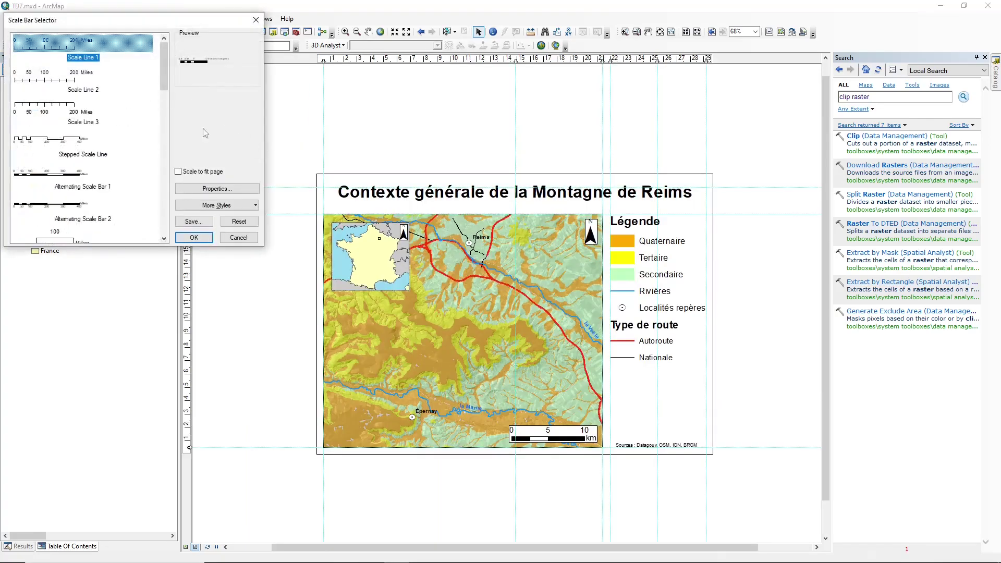
left_click(35, 176)
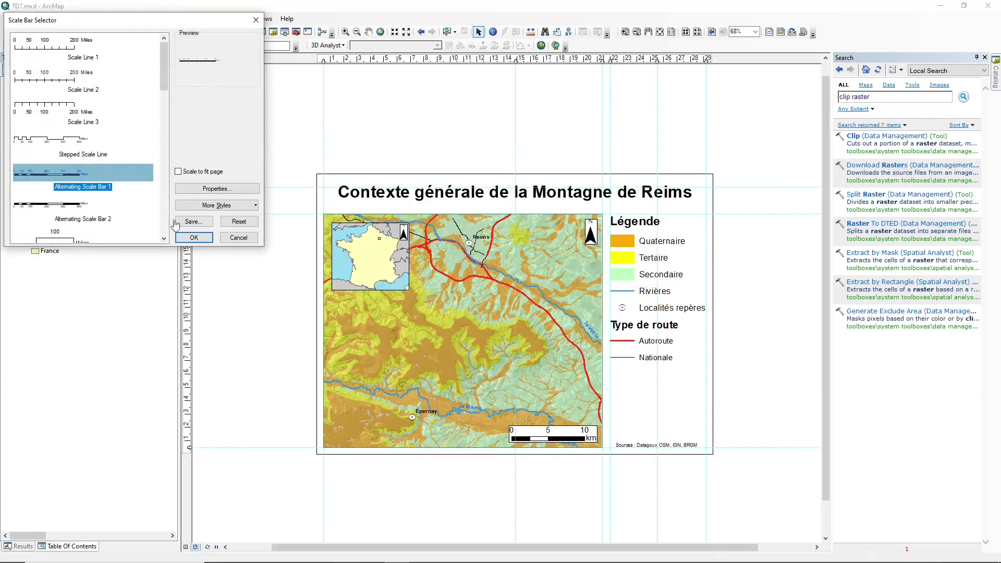
left_click(201, 191)
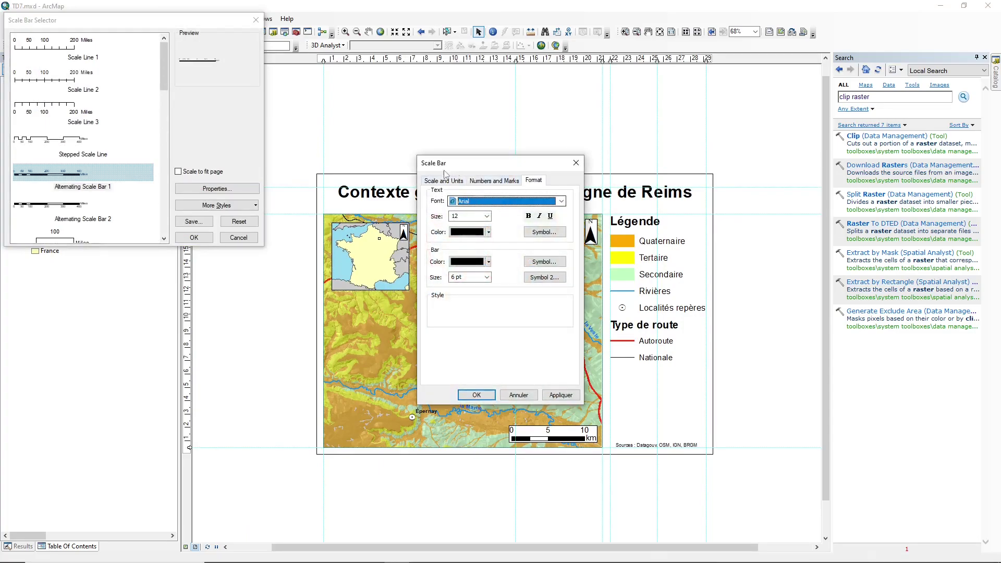
left_click(443, 180)
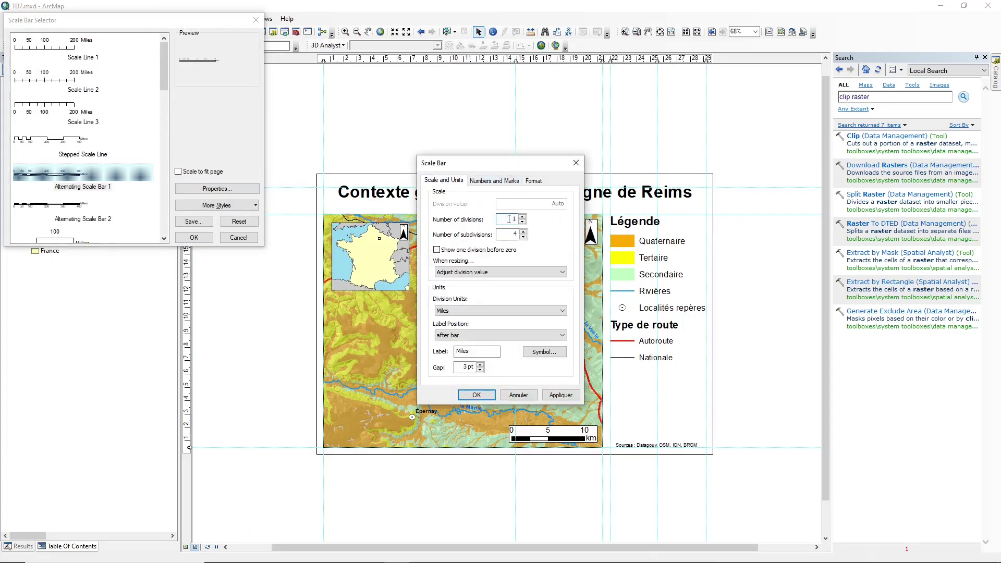
Set the scale bar's division units to Kilometers and its label to km.
double_click(481, 351)
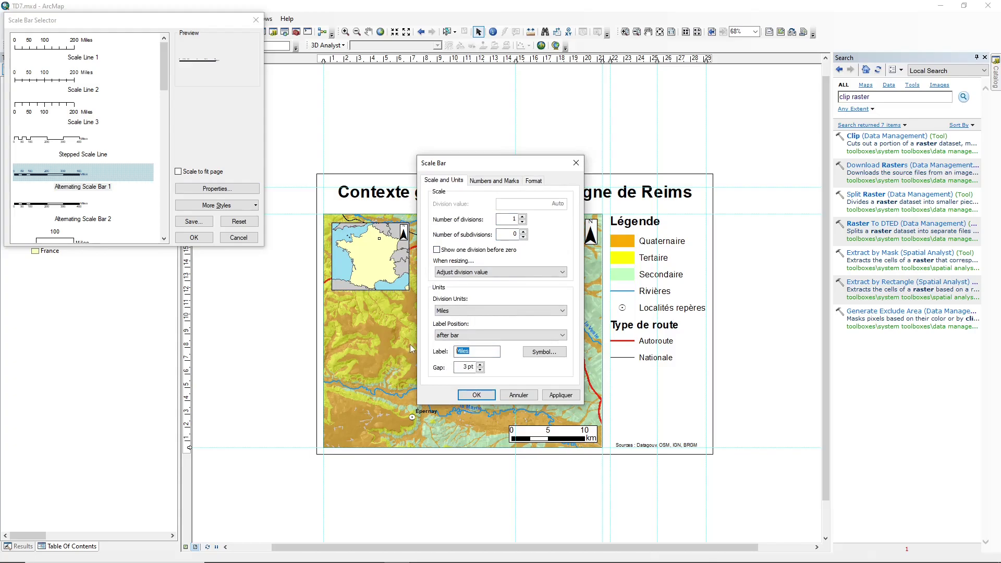
left_click(471, 310)
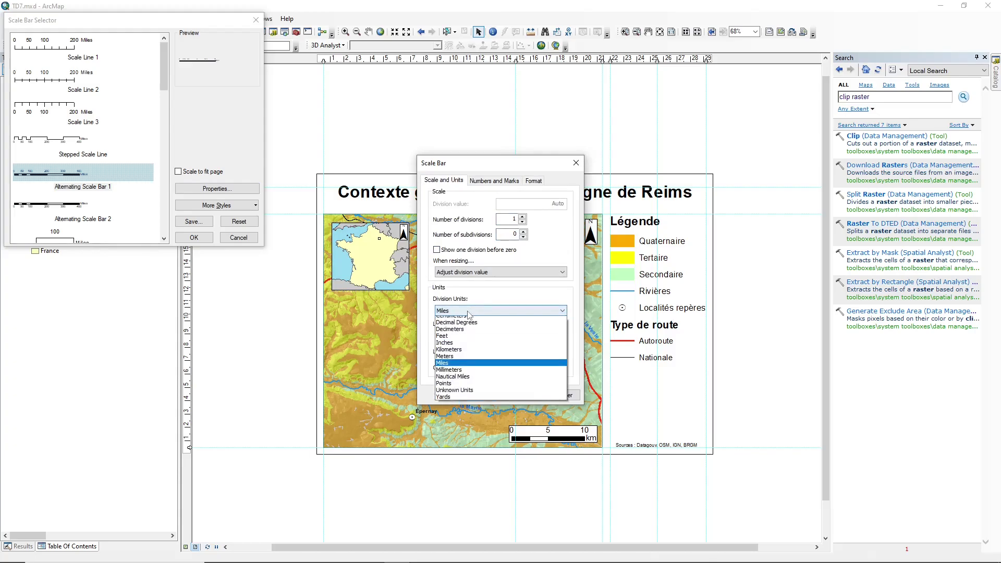
left_click(448, 354)
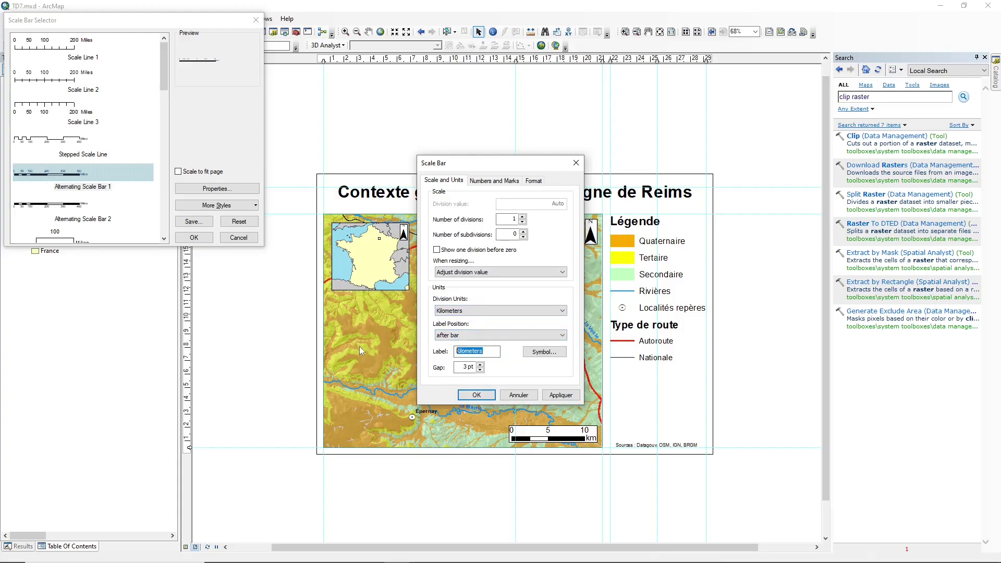
type("km")
Make the scale bar adjust its width when resizing and set its division value to 100.
left_click(458, 271)
left_click(459, 279)
double_click(555, 203)
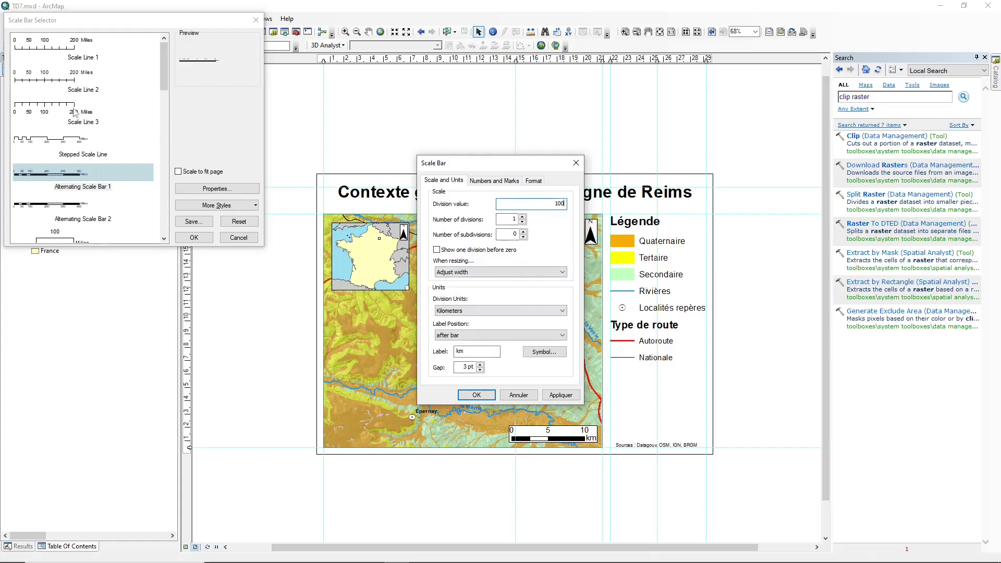
Insert the configured kilometre scale bar and place it on the blank area beside the page.
left_click(476, 395)
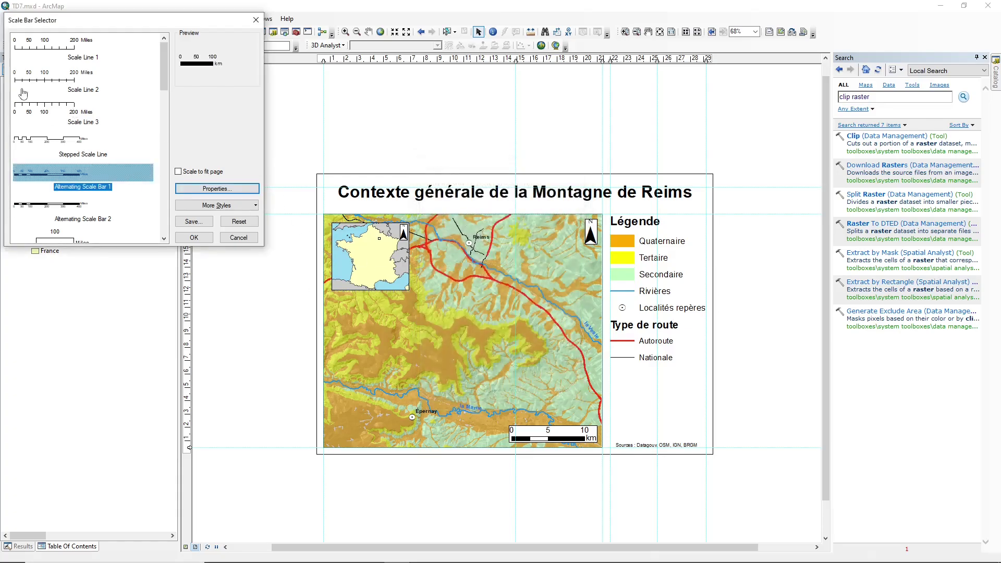
left_click_drag(100, 23, 353, 112)
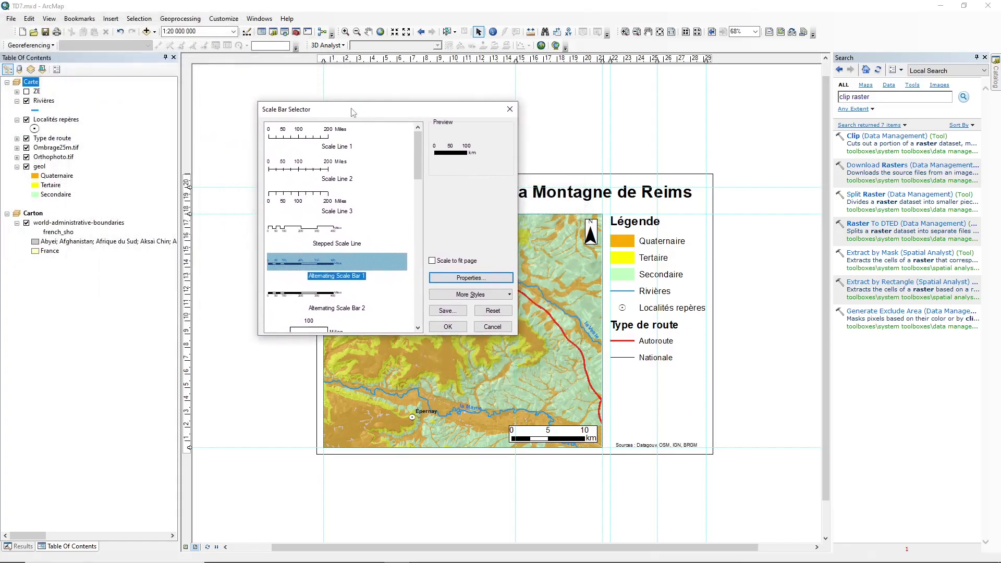
left_click(448, 326)
left_click_drag(442, 302, 265, 298)
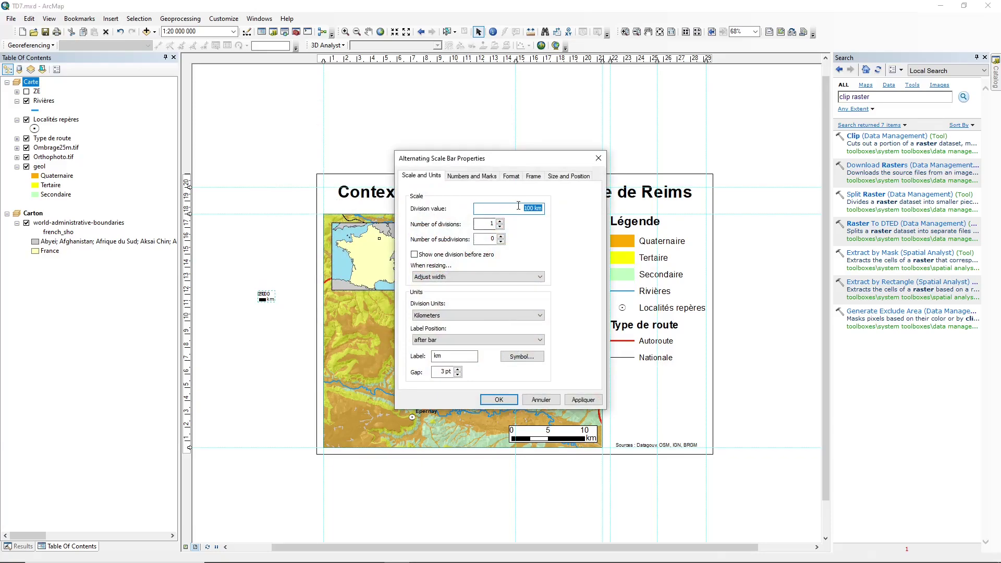
Set the inset scale bar's division value to 200 km and its number frequency to divisions.
left_click(519, 207)
key("Return")
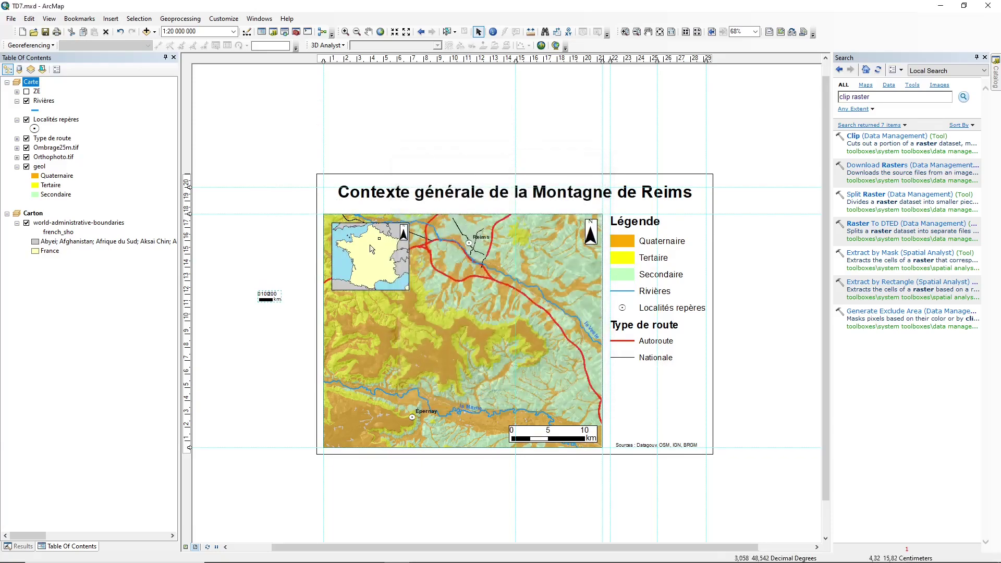
double_click(267, 293)
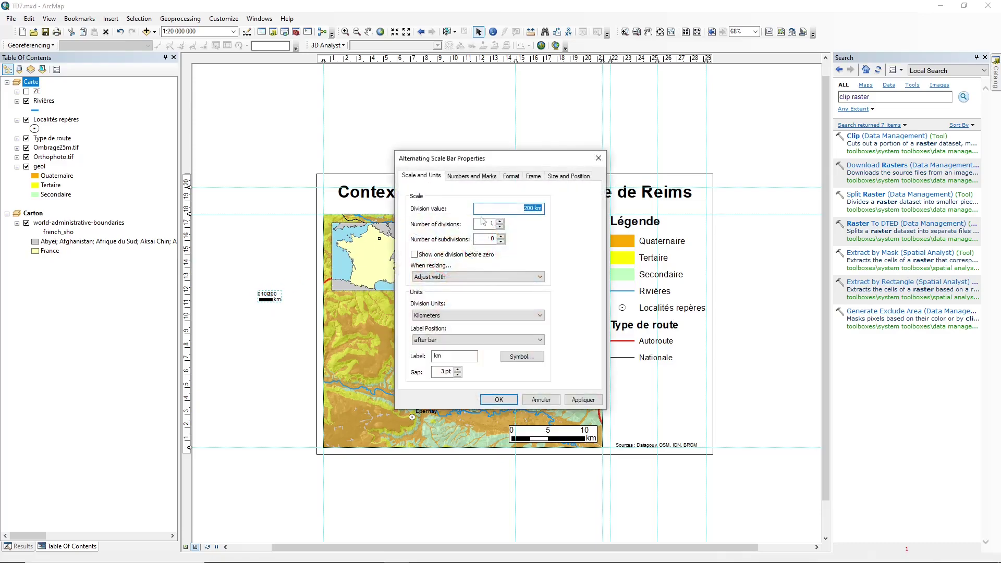
left_click(480, 176)
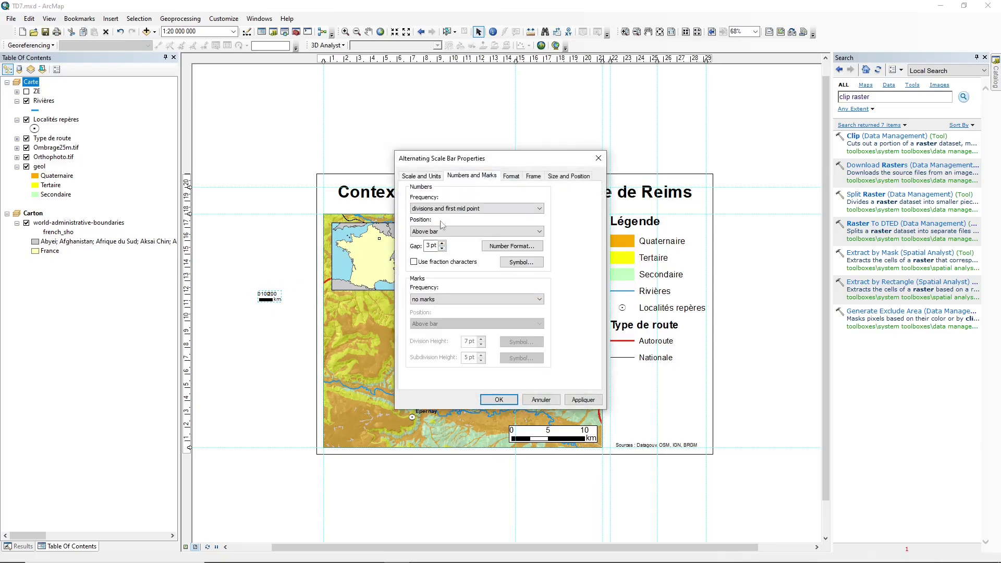
left_click(431, 208)
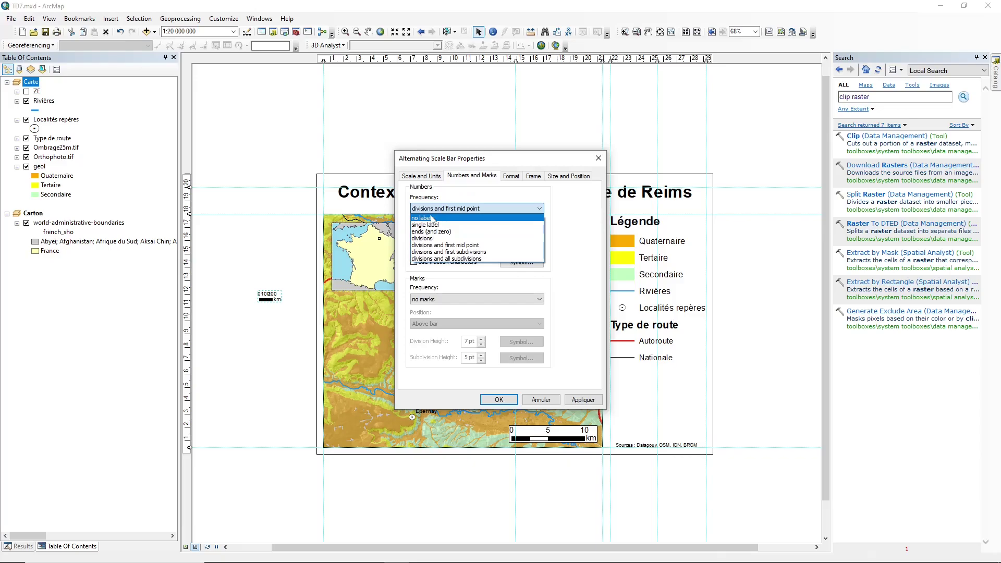
left_click(438, 215)
left_click(440, 210)
left_click(441, 210)
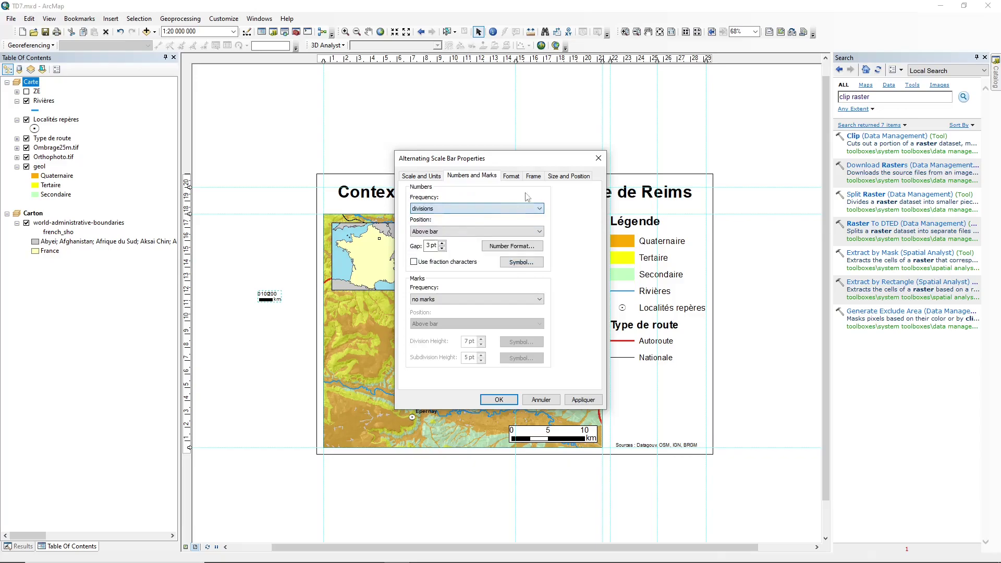
Give the inset's scale bar a thin black border and a white background.
left_click(567, 176)
left_click(533, 176)
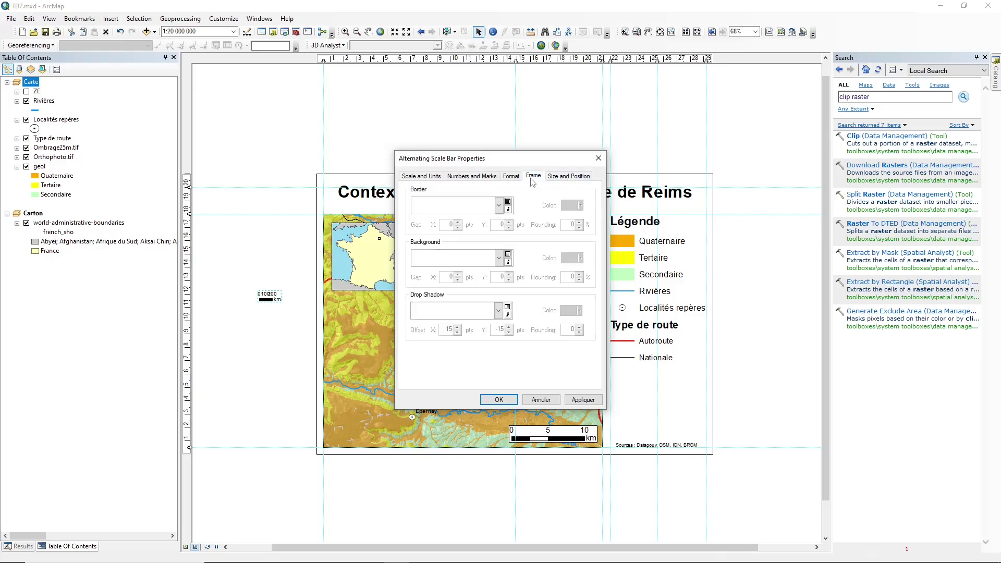
left_click(459, 206)
left_click(434, 238)
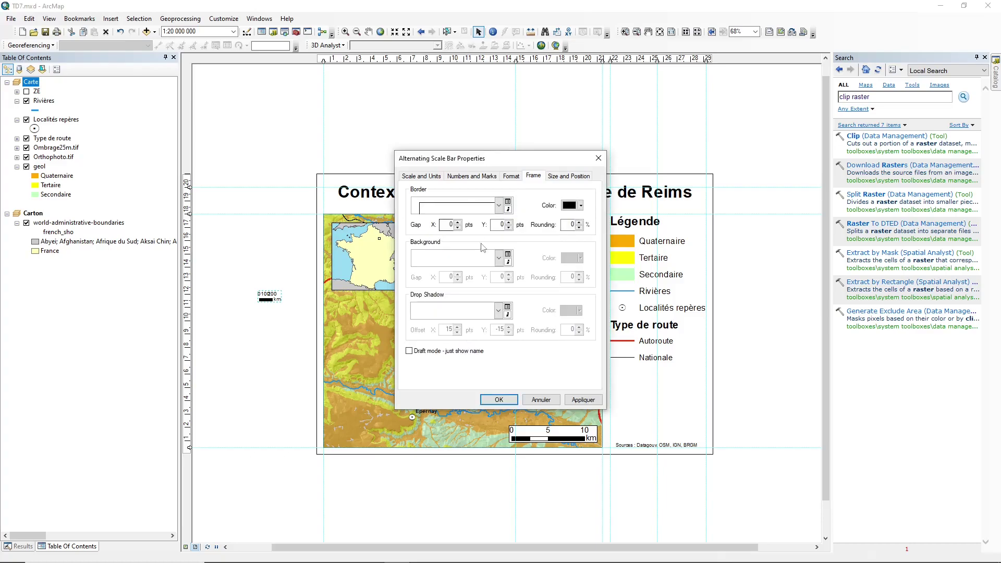
left_click(431, 257)
left_click(485, 375)
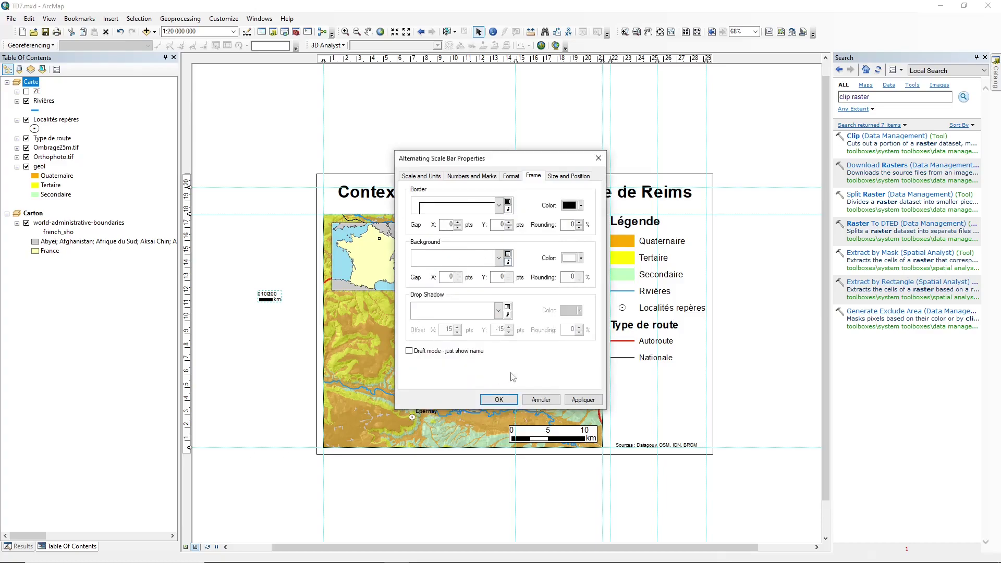
left_click(510, 400)
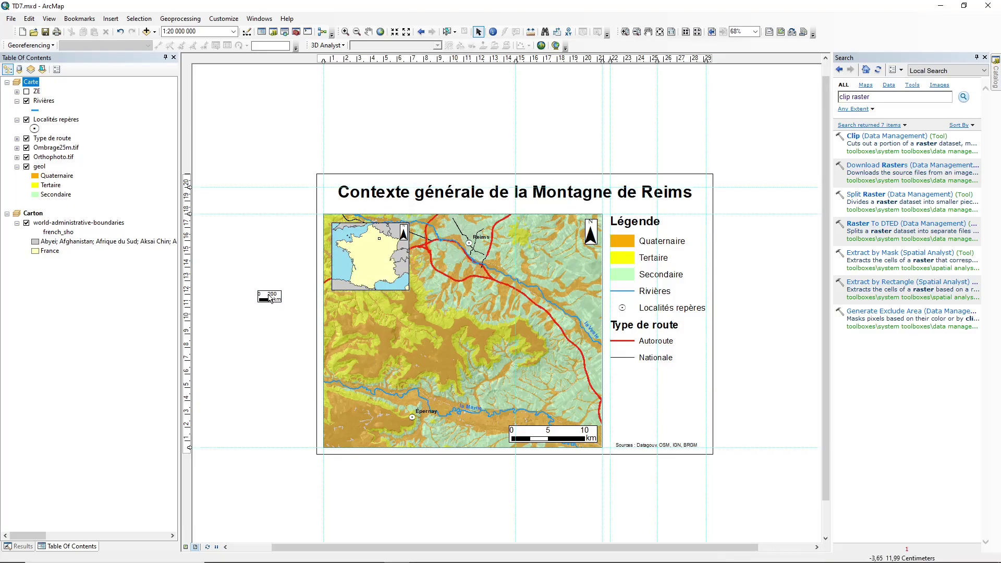
Move the new scale bar into the lower-left corner of the France inset.
left_click(274, 296)
left_click_drag(274, 297, 348, 287)
left_click(309, 261)
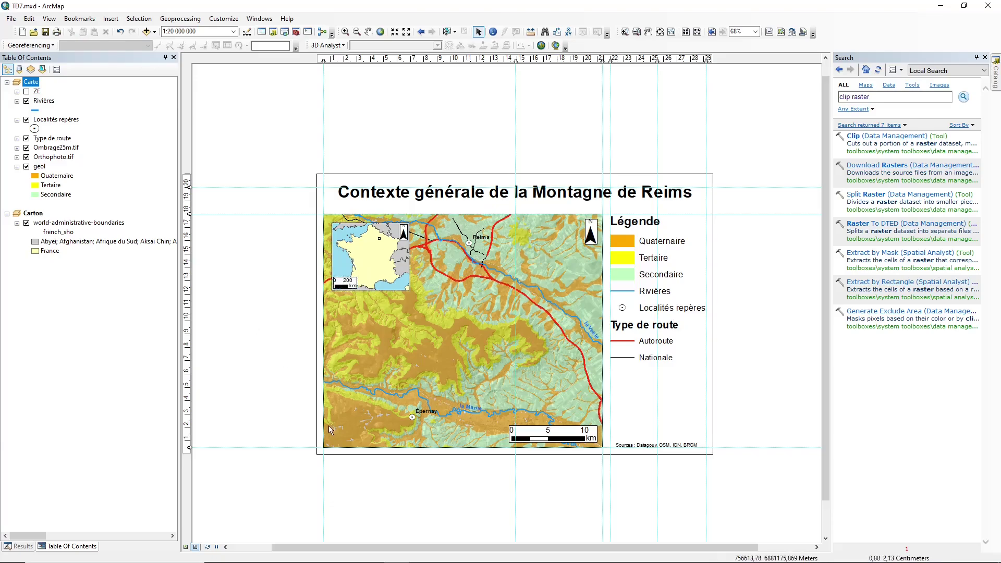
Move the main map's scale bar from its lower-right corner into its lower-left corner, close to the frame.
scroll(203, 248, "down", 2)
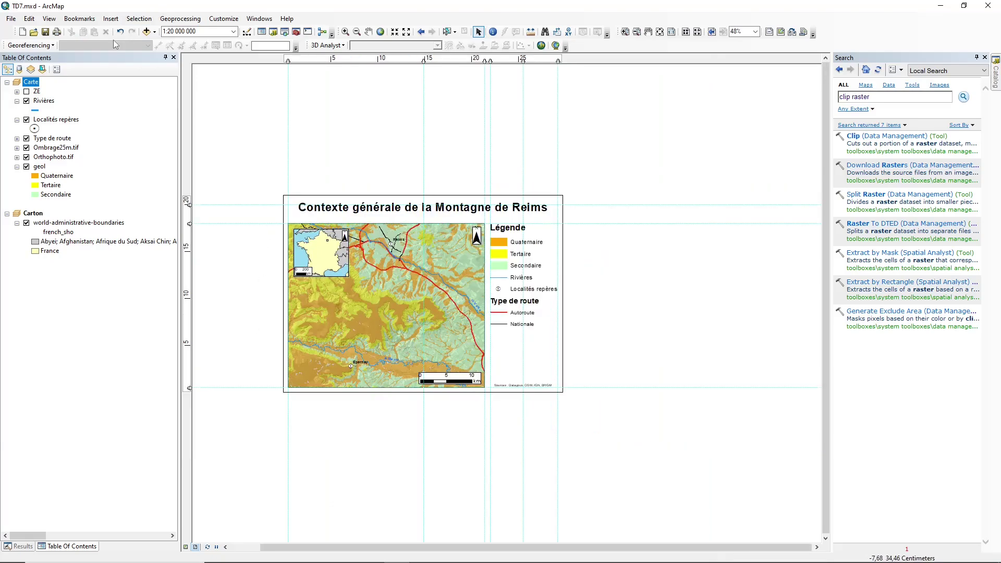
left_click_drag(452, 379, 317, 382)
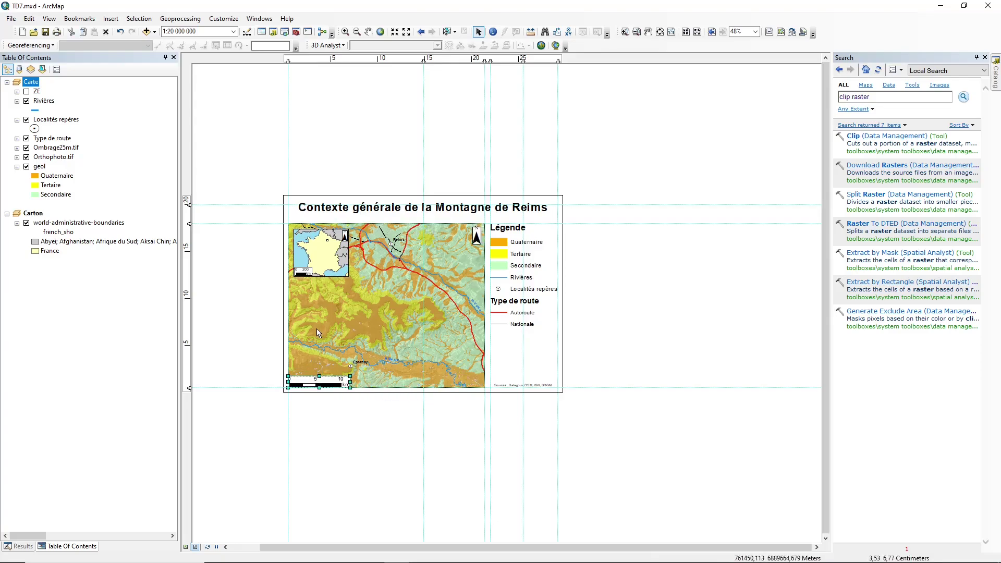
left_click(293, 397)
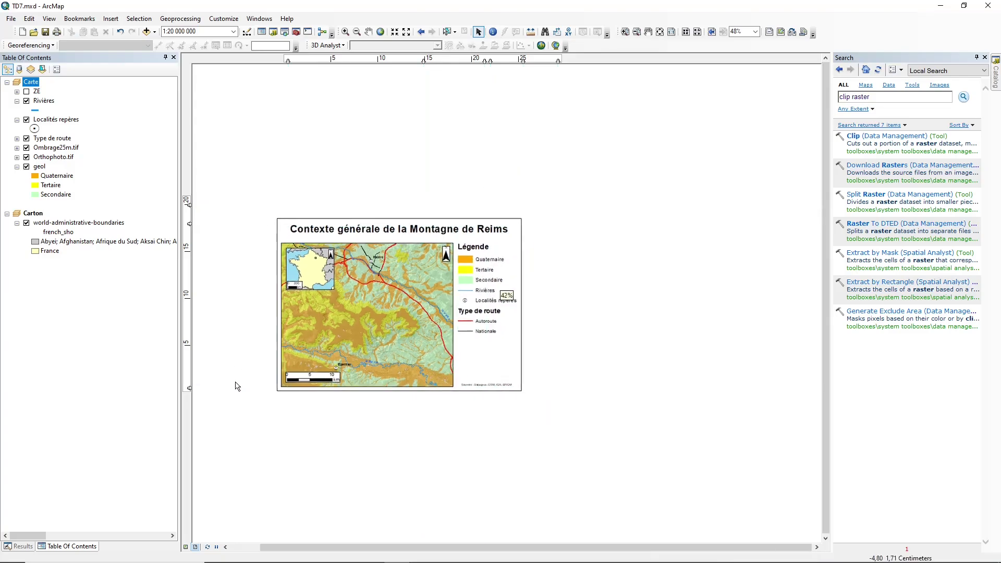
scroll(263, 372, "up", 5)
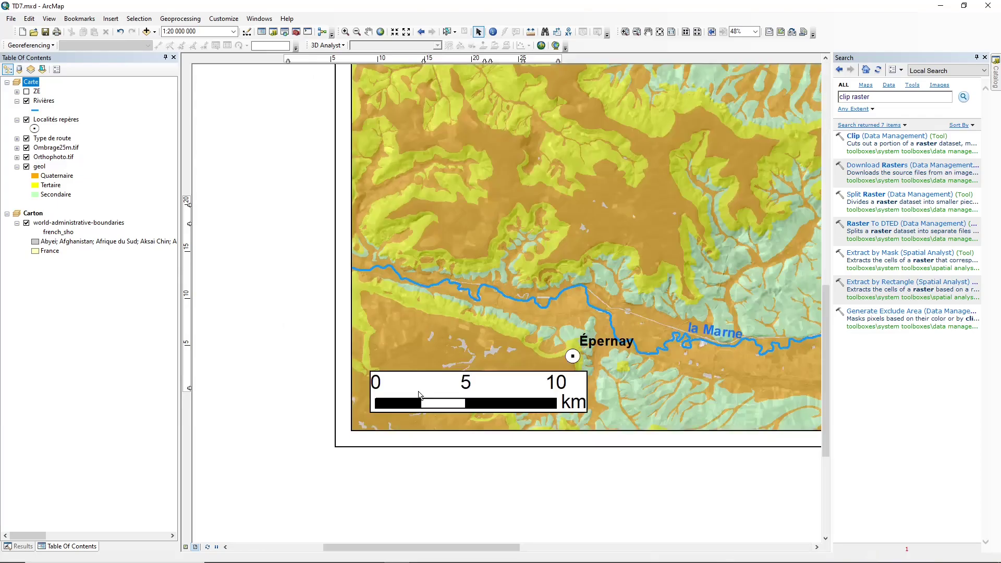
left_click_drag(416, 388, 414, 405)
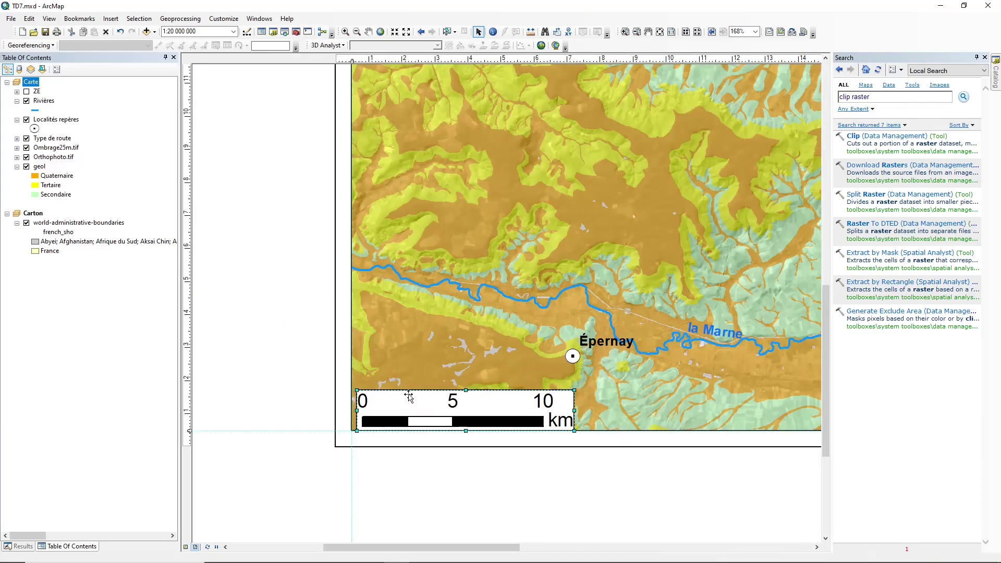
scroll(240, 354, "up", 1)
scroll(240, 357, "down", 5)
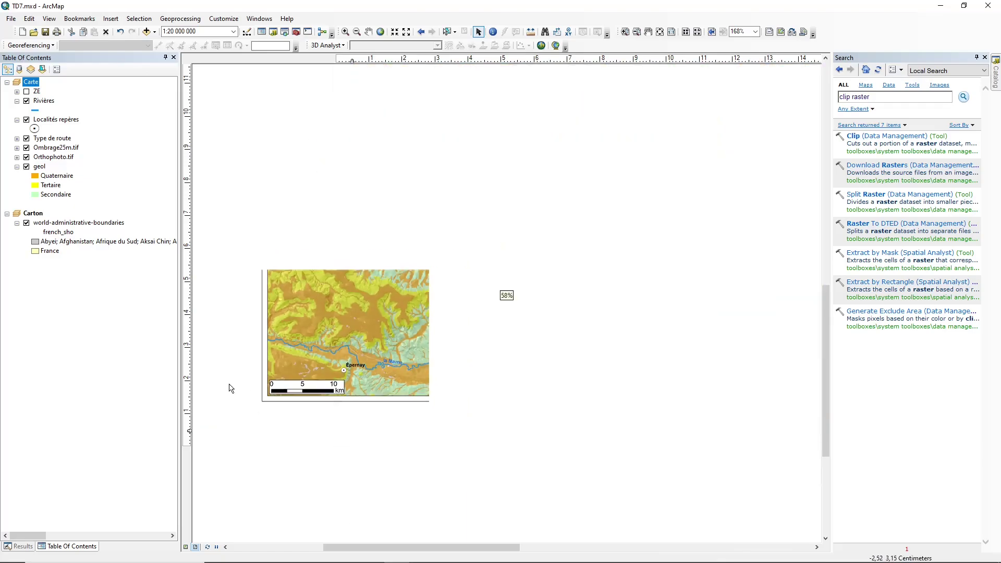
Move the main map's north arrow closer to the upper-right corner of the map frame.
scroll(288, 338, "up", 5)
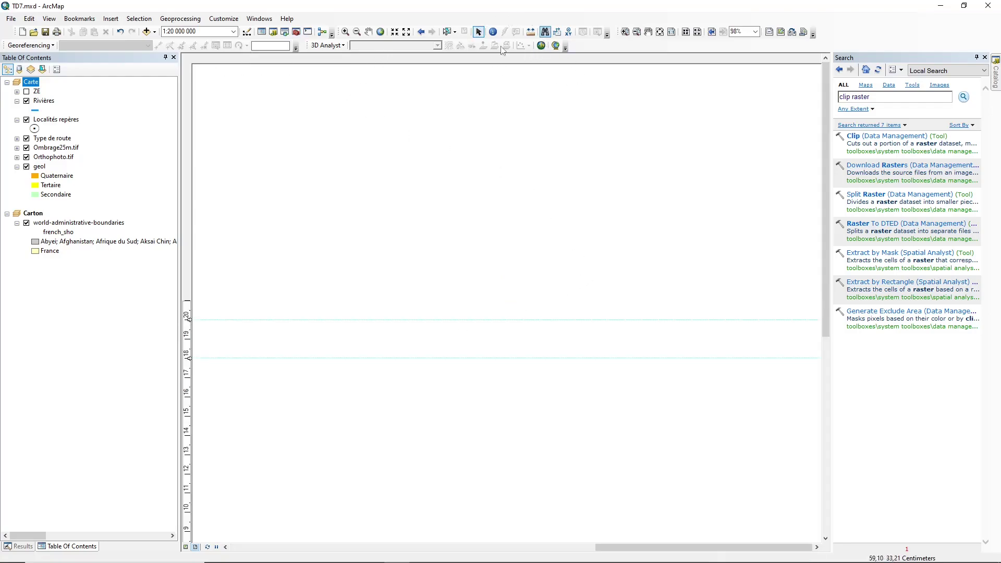
left_click(672, 32)
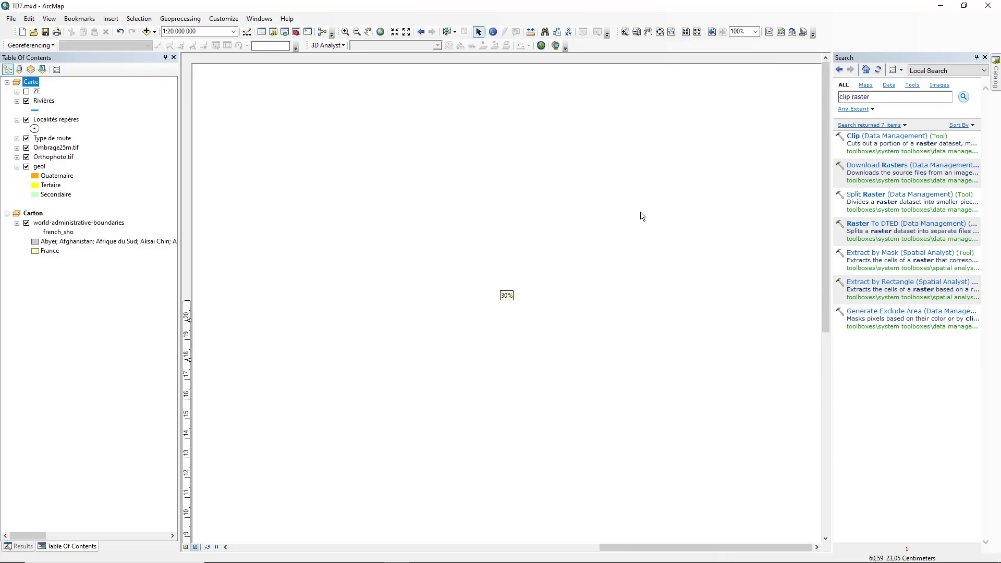
scroll(608, 213, "up", 5)
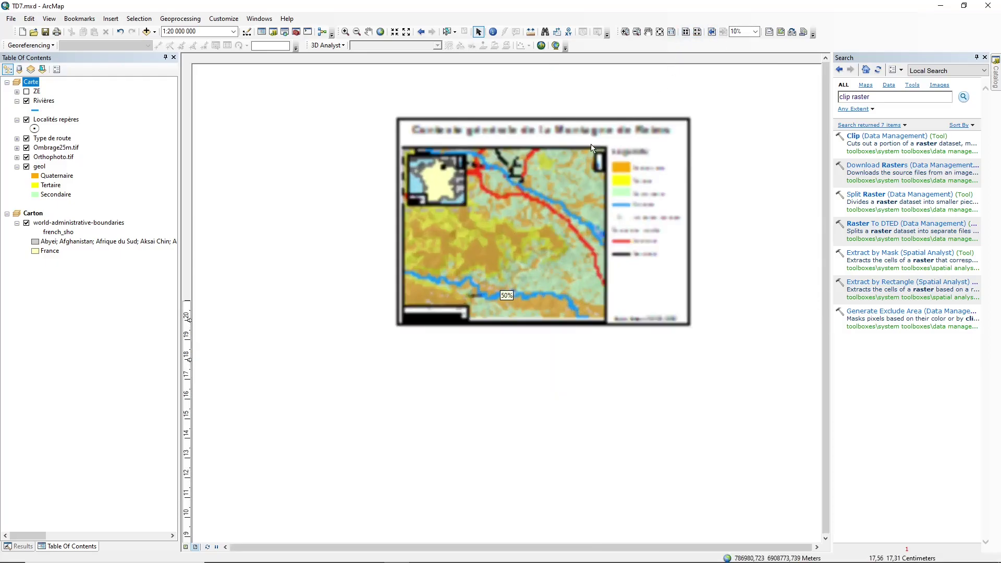
scroll(599, 149, "down", 3)
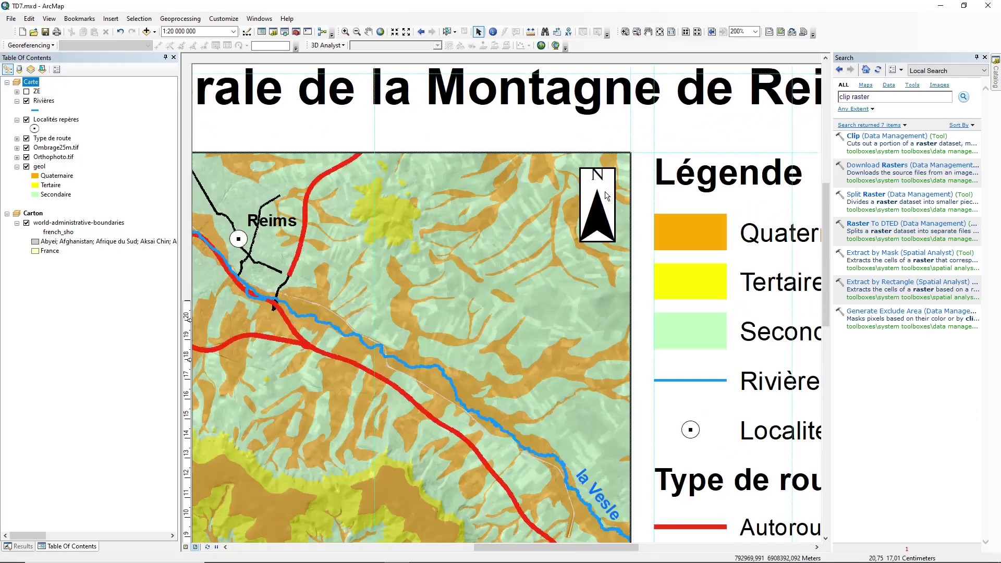
left_click(601, 197)
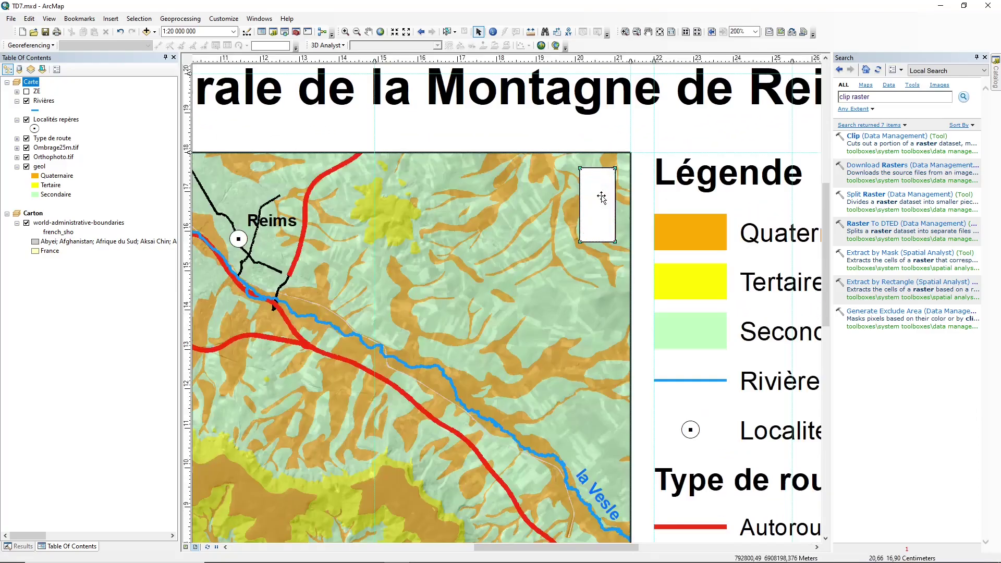
left_click_drag(601, 197, 612, 189)
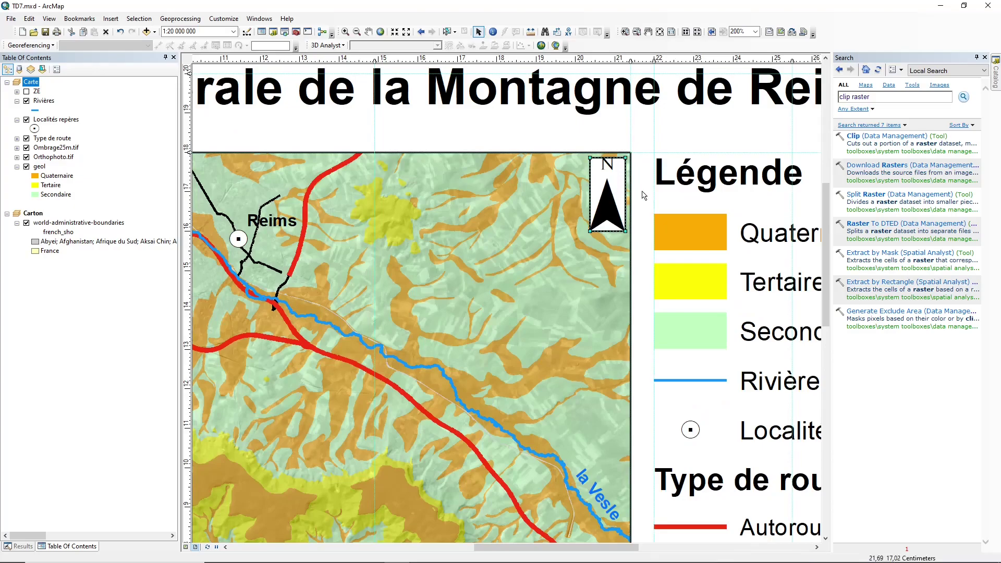
scroll(596, 192, "up", 5)
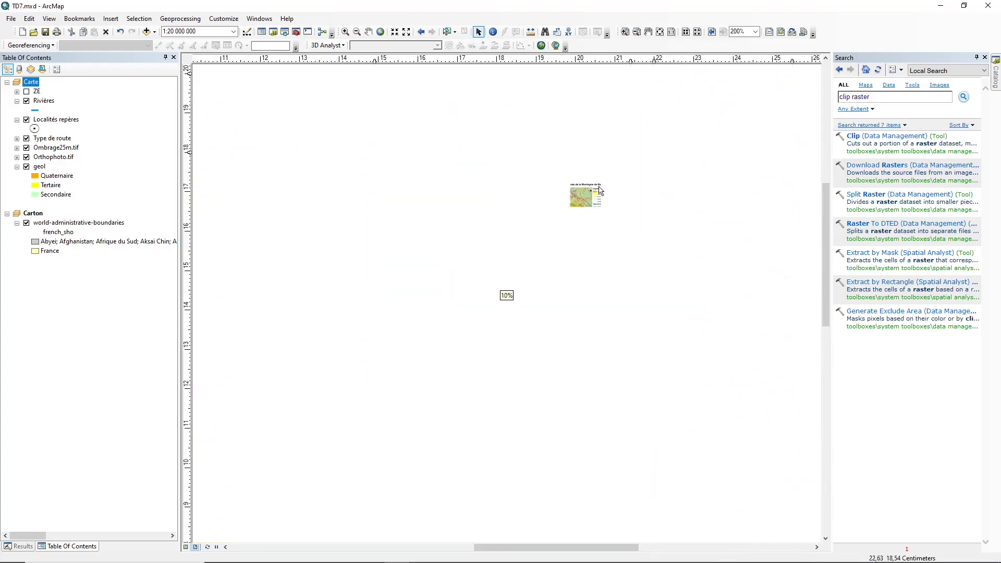
scroll(600, 191, "down", 5)
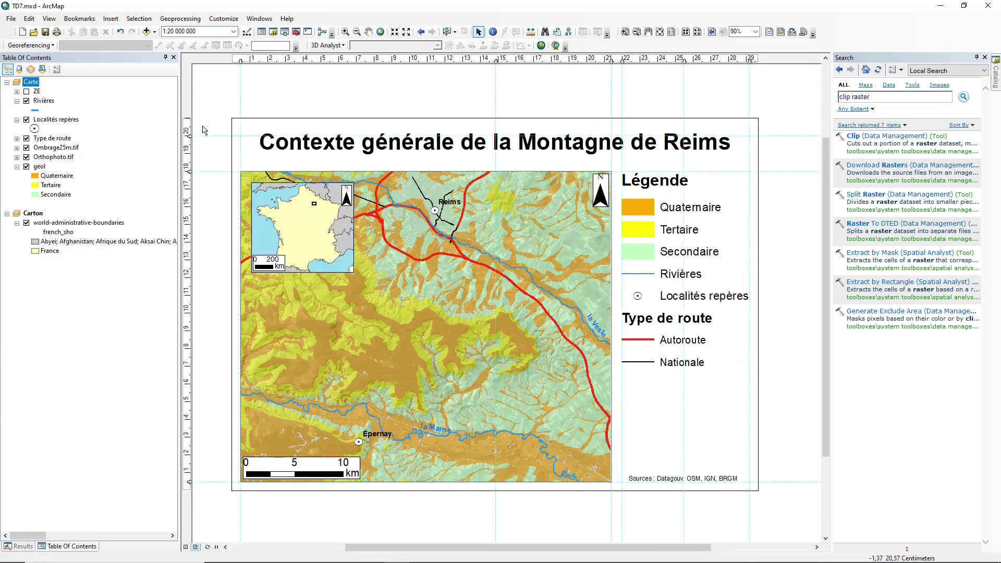
Export the map layout as the JPEG file TD7.jpg at 300 dpi and close the program.
left_click(11, 18)
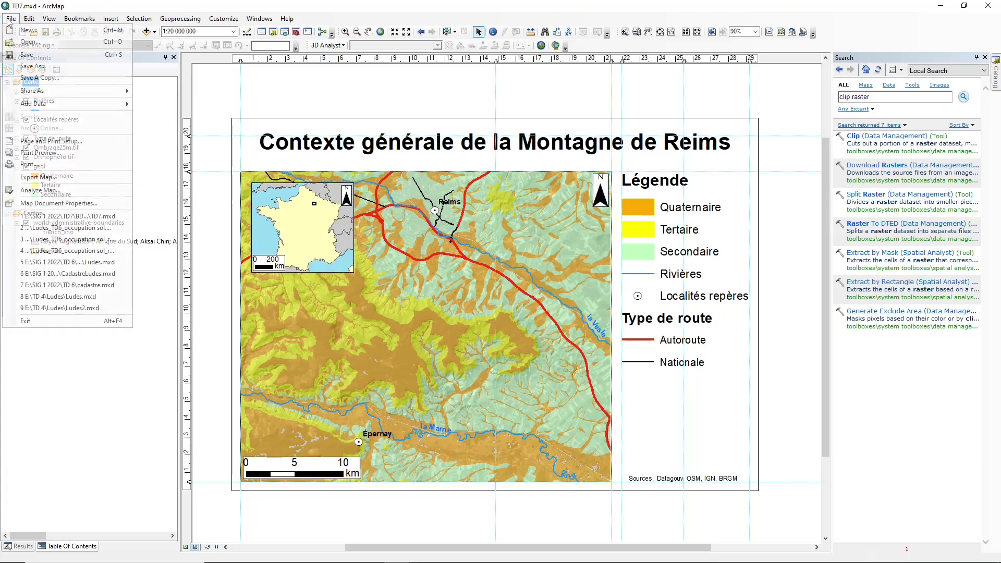
left_click(58, 180)
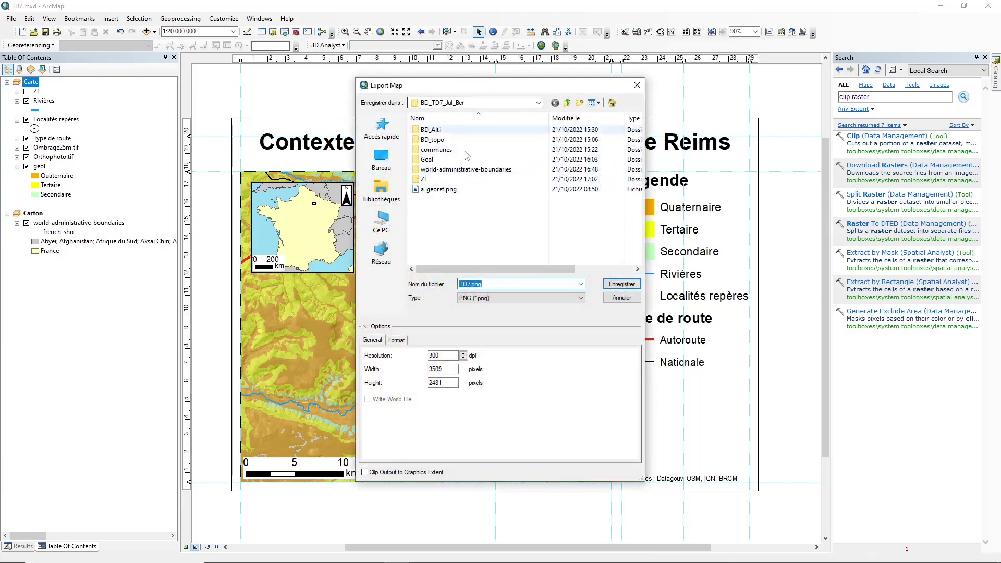
left_click(493, 299)
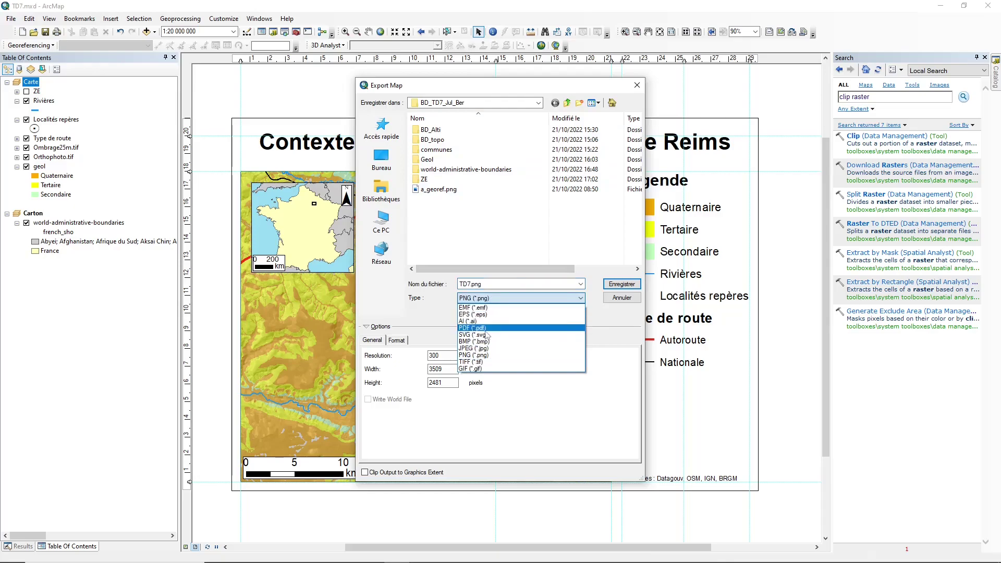
left_click(458, 353)
left_click(451, 356)
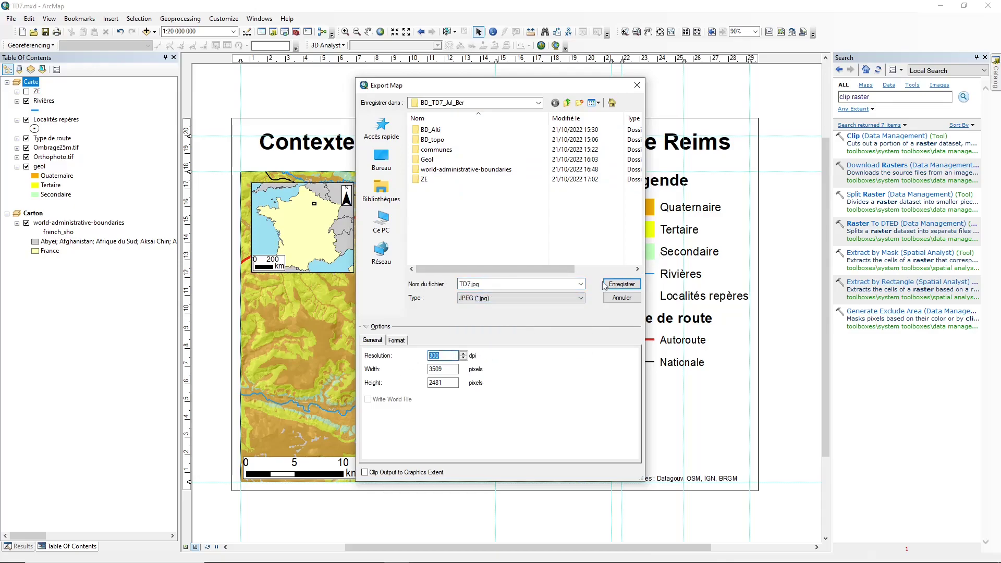
left_click(623, 288)
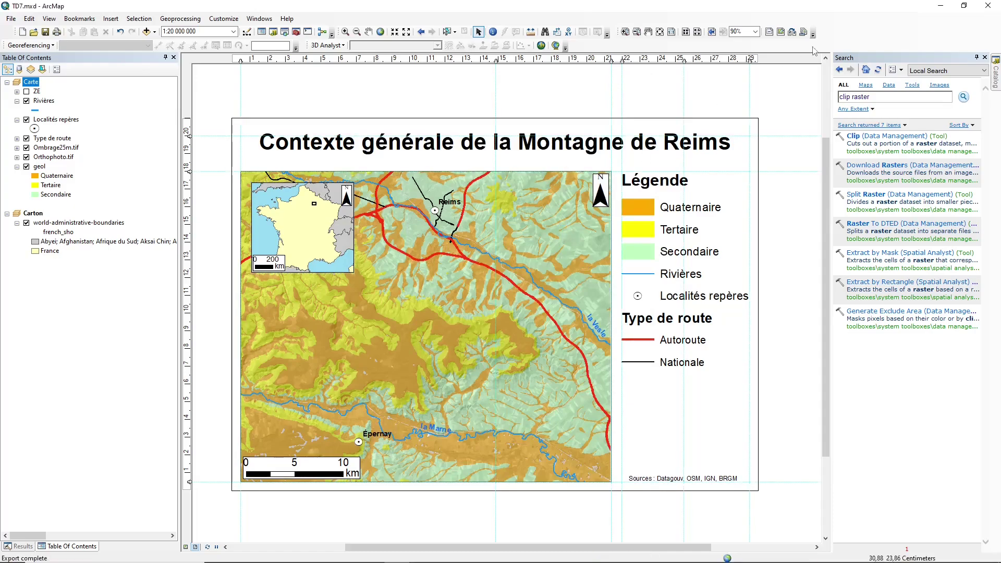
left_click(987, 6)
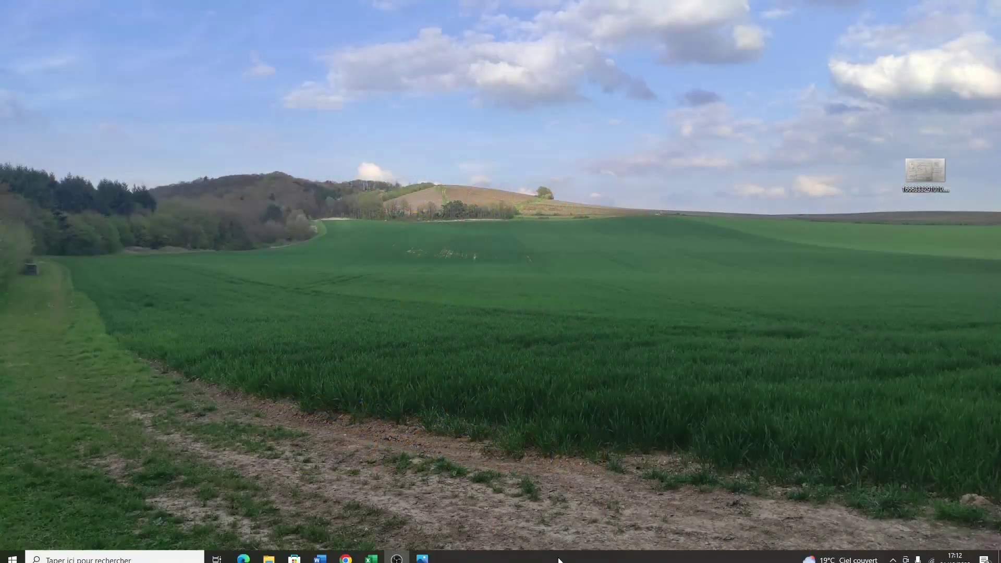